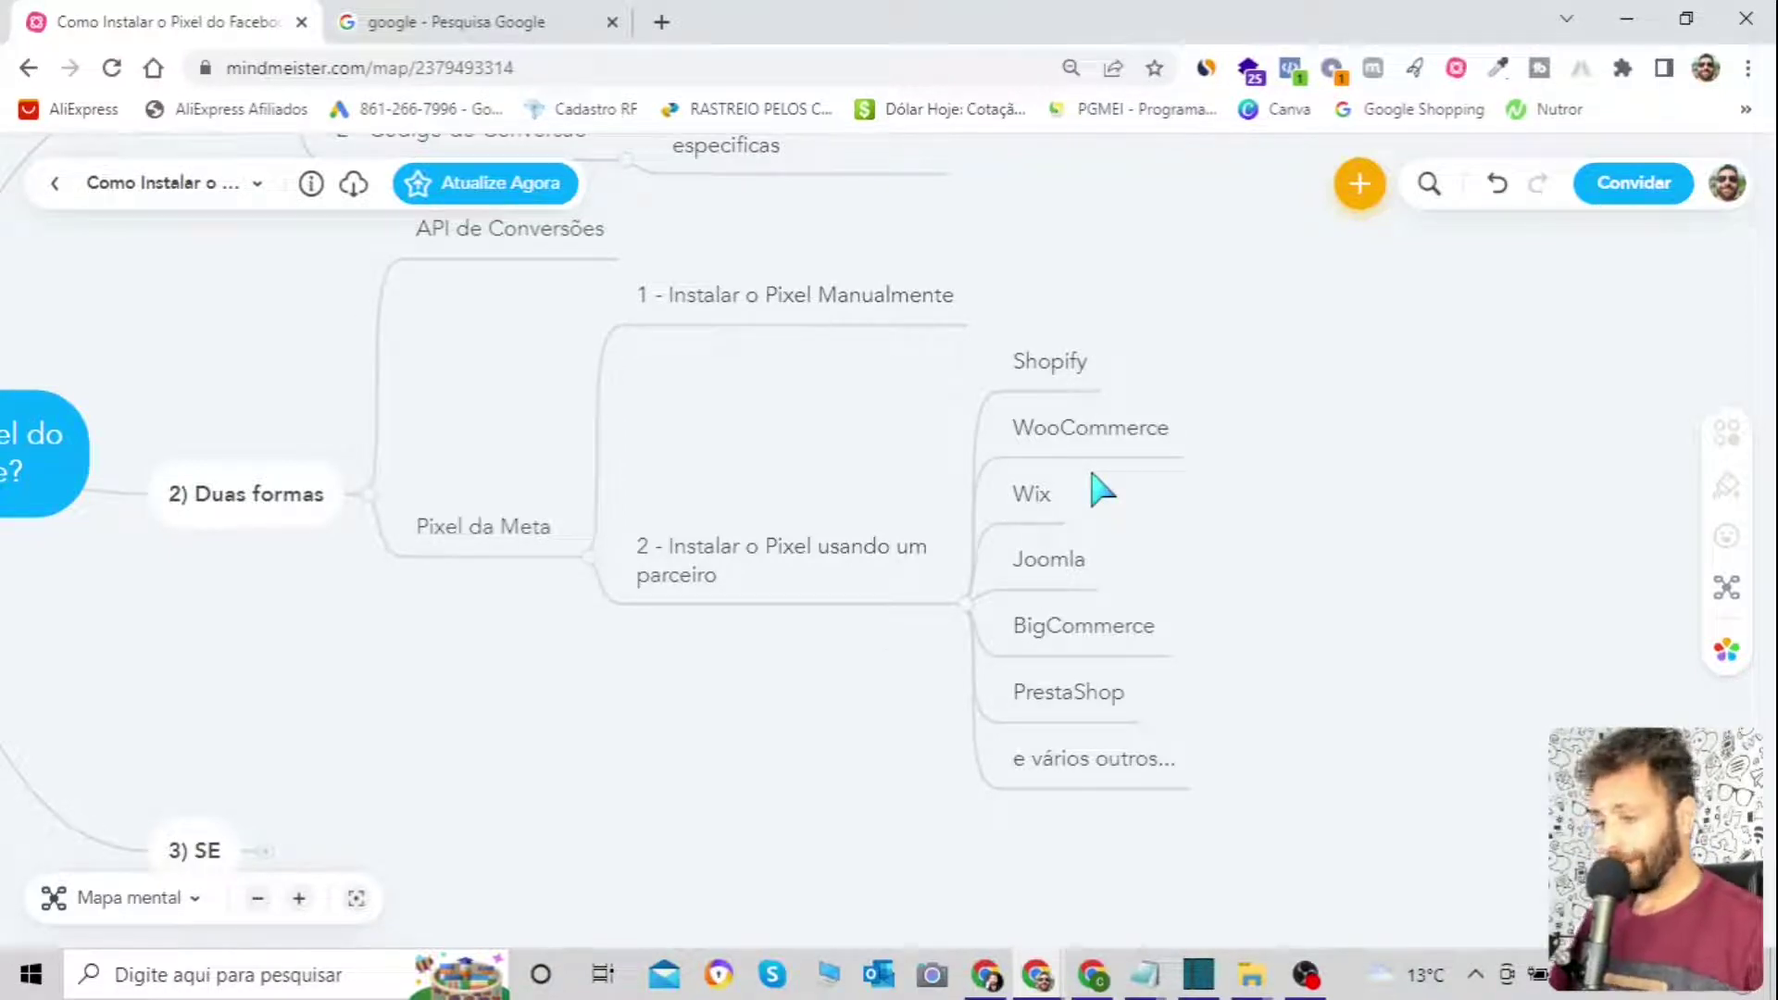
Expand the "3) SE" branch of the mind map and its sub-branches for sites that are and are not Facebook partners.
{"action": "left_click_drag", "start_coordinate": [700, 701], "coordinate": [1042, 560]}
{"action": "left_click", "coordinate": [639, 709]}
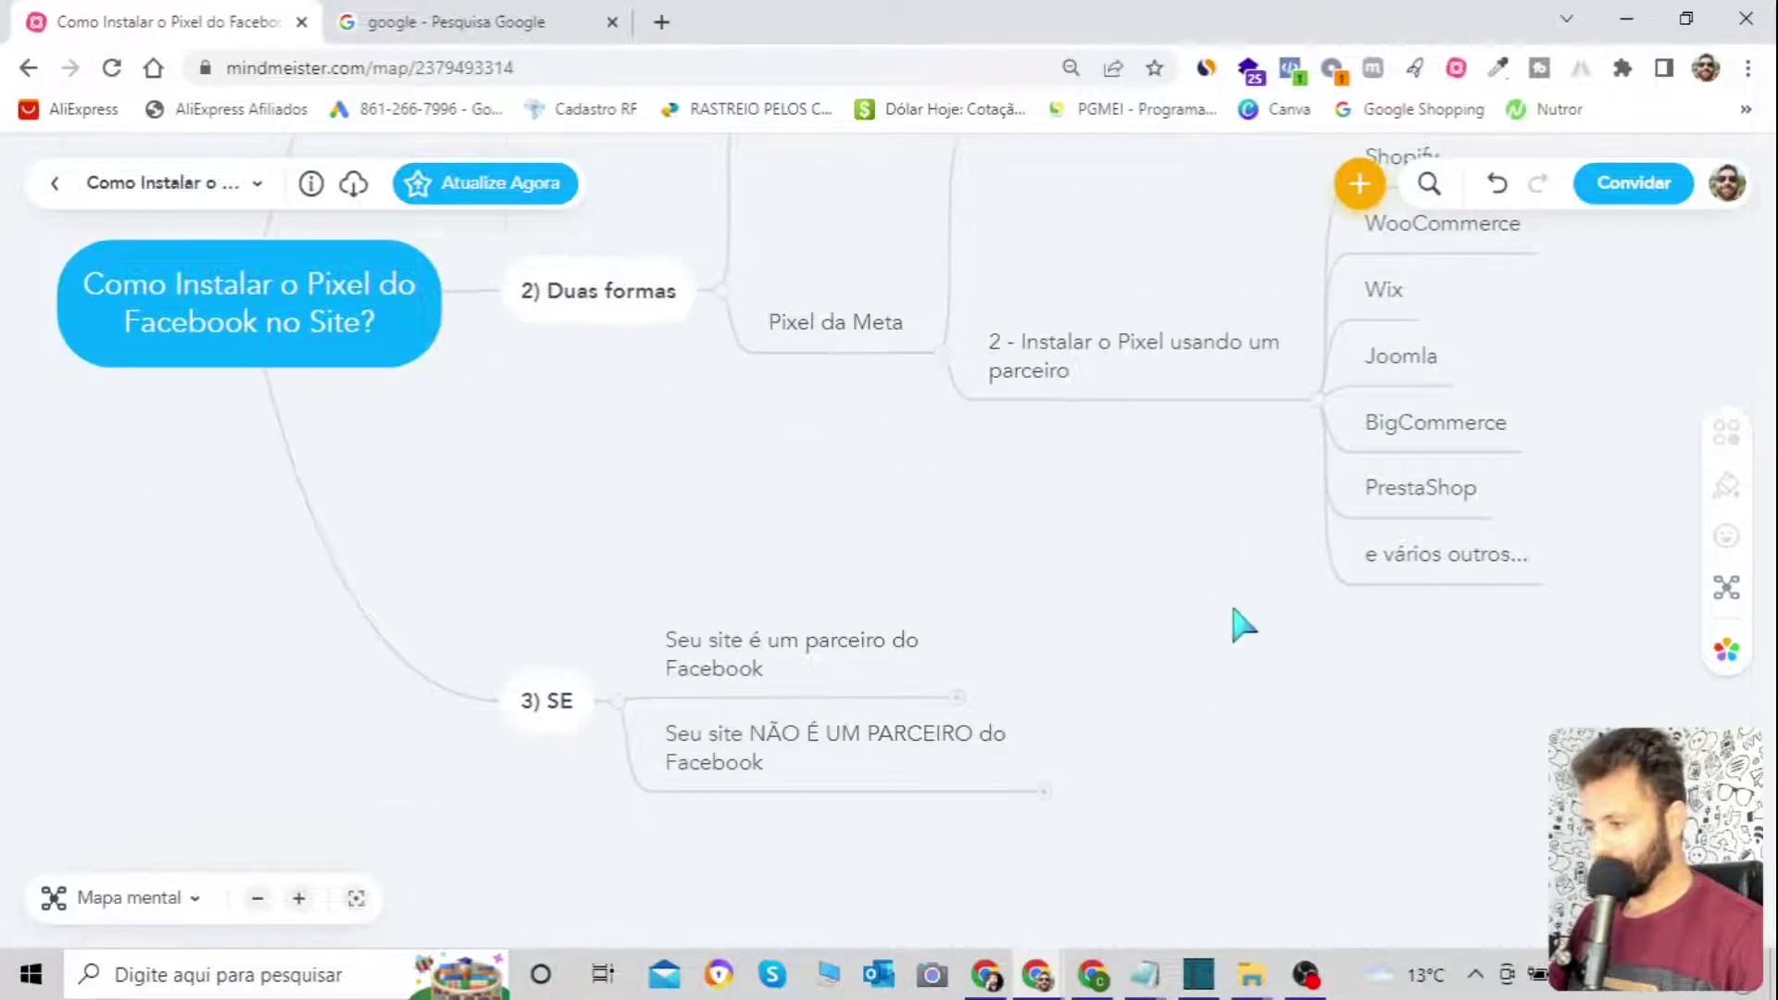
{"action": "left_click_drag", "start_coordinate": [1234, 611], "coordinate": [954, 567]}
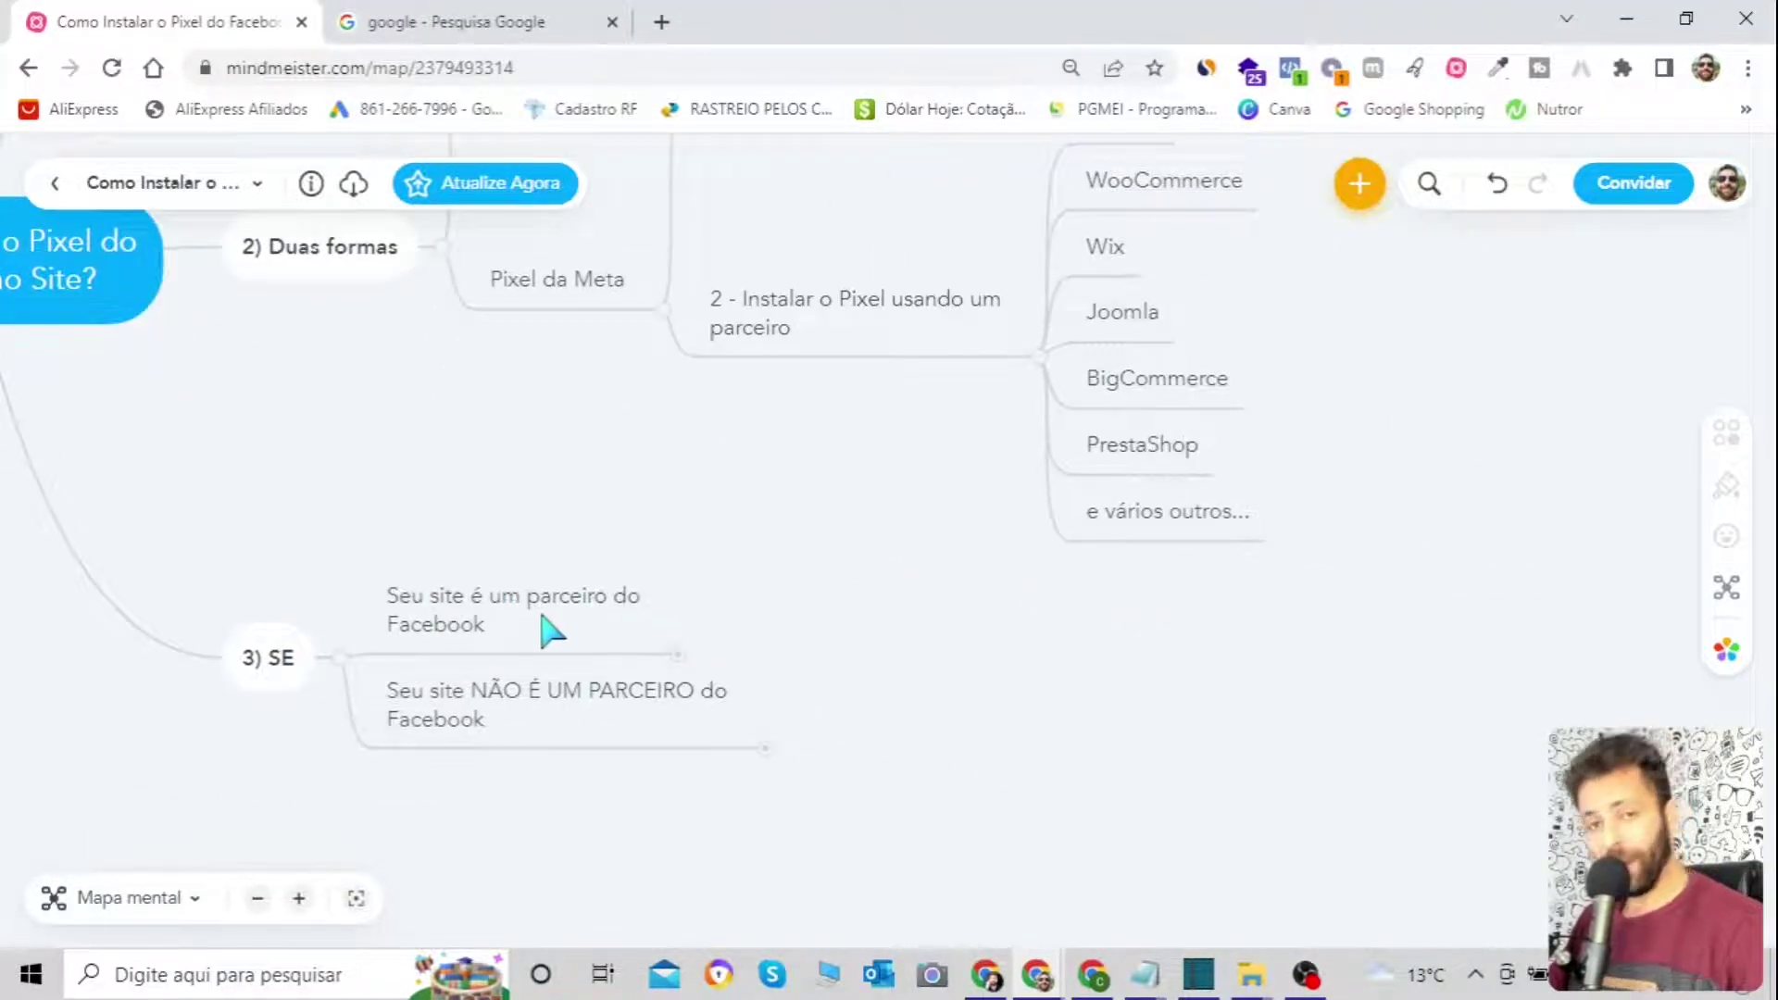
{"action": "left_click", "coordinate": [681, 656]}
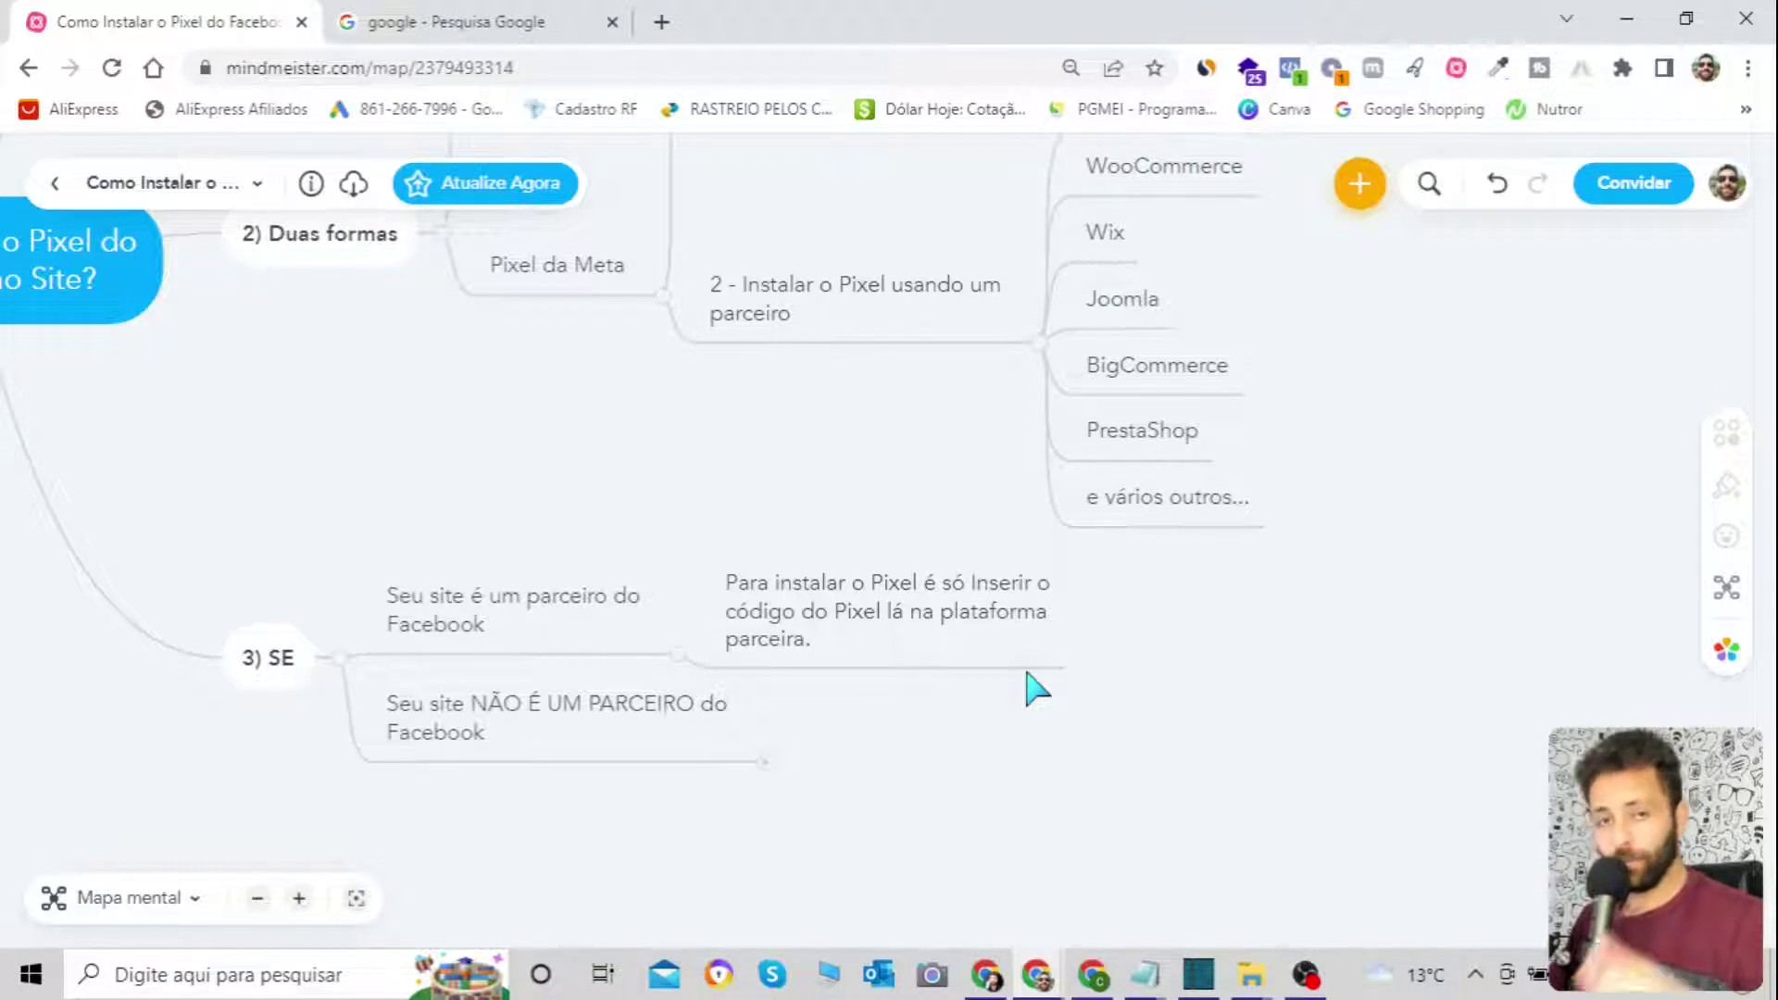
{"action": "left_click_drag", "start_coordinate": [905, 778], "coordinate": [904, 587]}
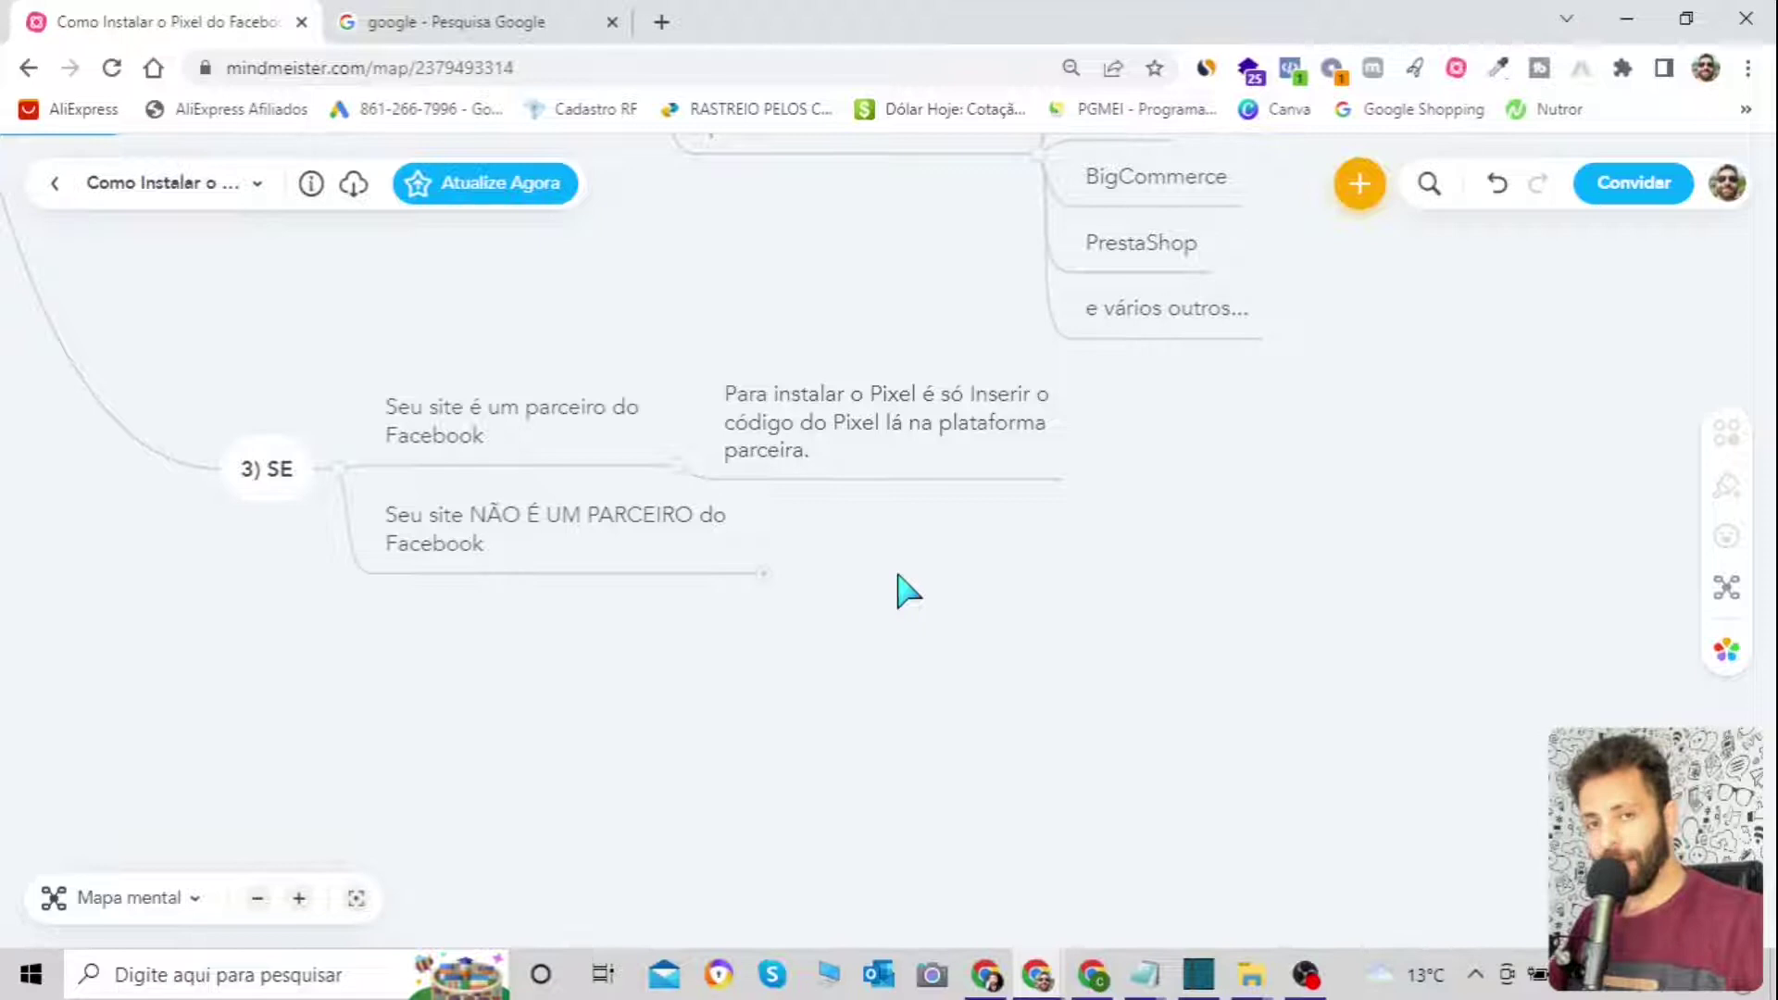
{"action": "left_click", "coordinate": [770, 593]}
{"action": "type", "text": "Precisa Instalar o Código Global em todas o Site e os Eventos Específicos em Páginas Específicas"}
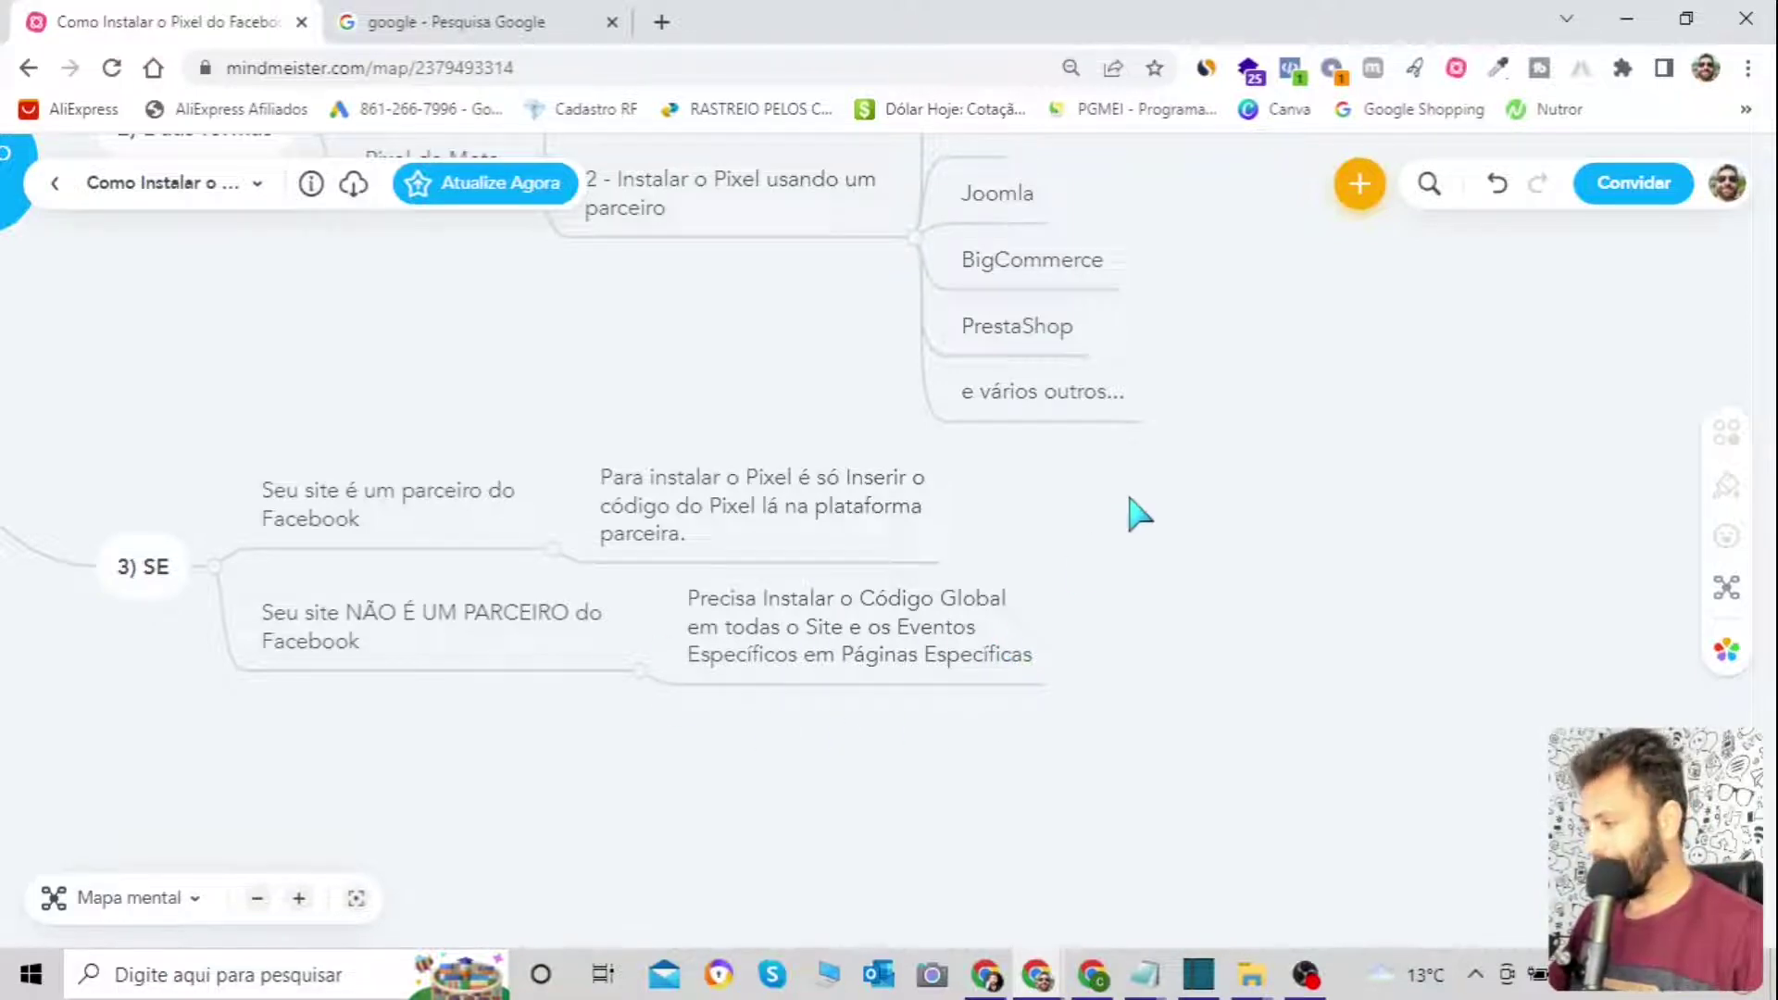
{"action": "left_click_drag", "start_coordinate": [1130, 497], "coordinate": [1108, 606]}
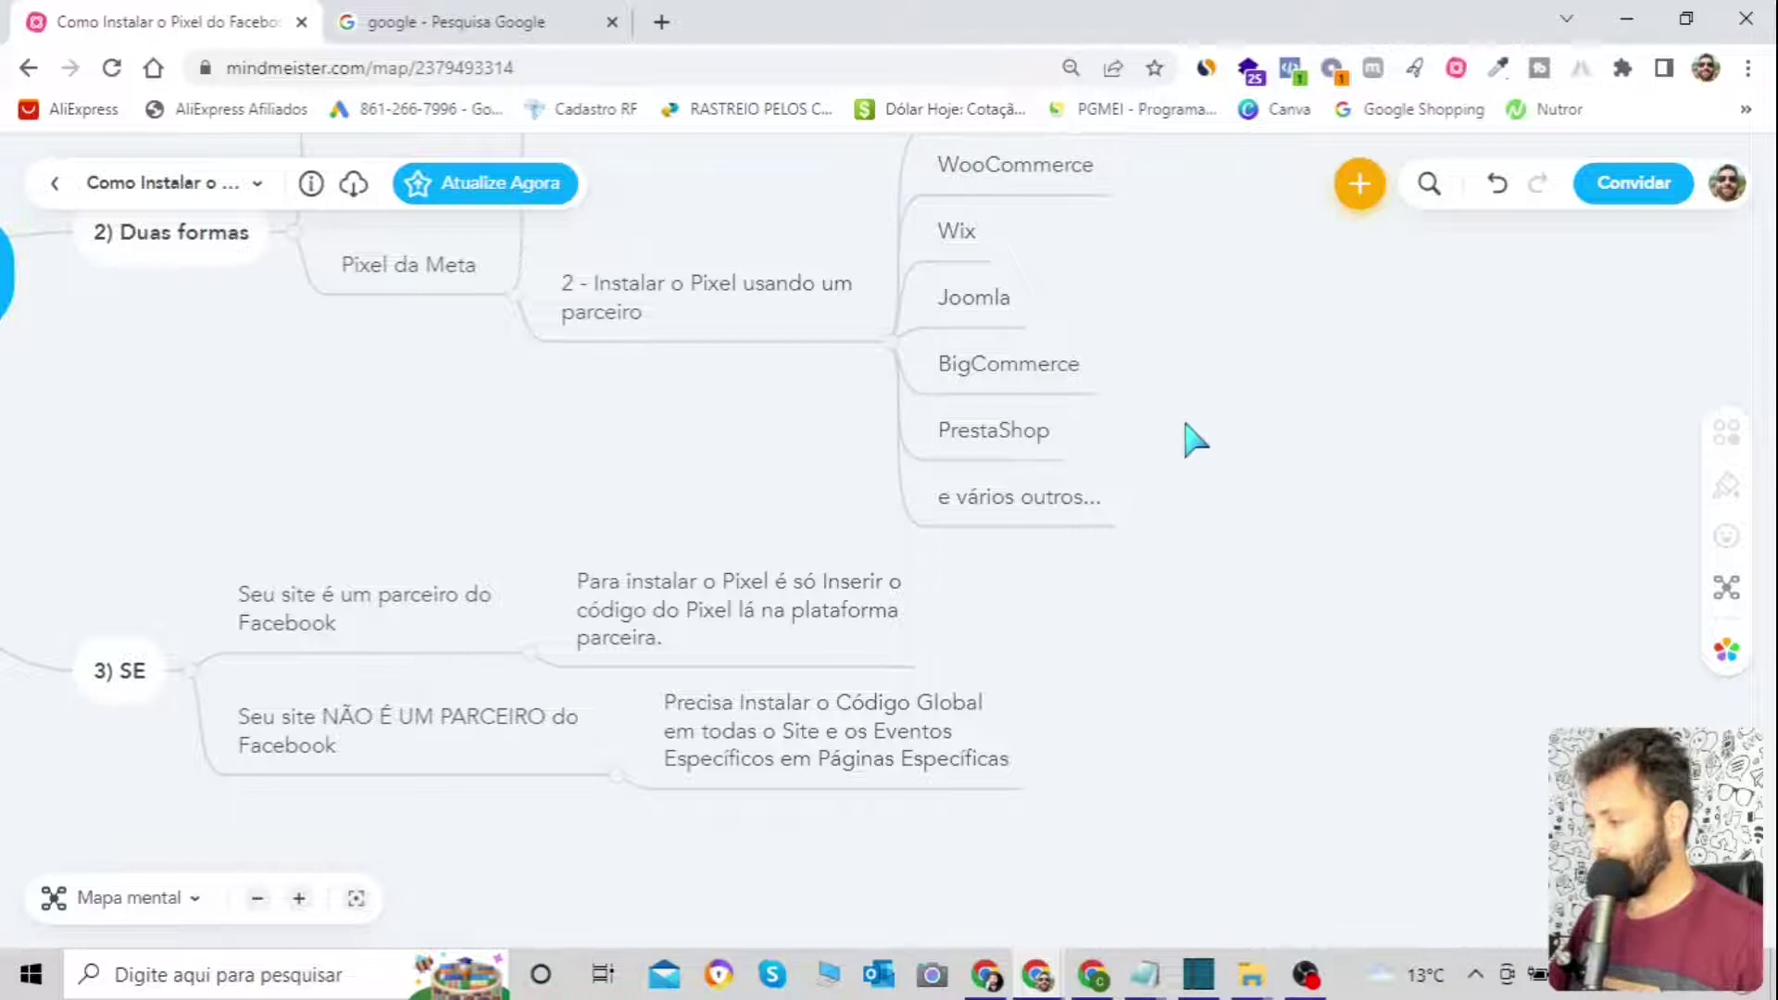
{"action": "left_click_drag", "start_coordinate": [1191, 437], "coordinate": [1254, 584]}
{"action": "left_click_drag", "start_coordinate": [1333, 417], "coordinate": [1359, 510]}
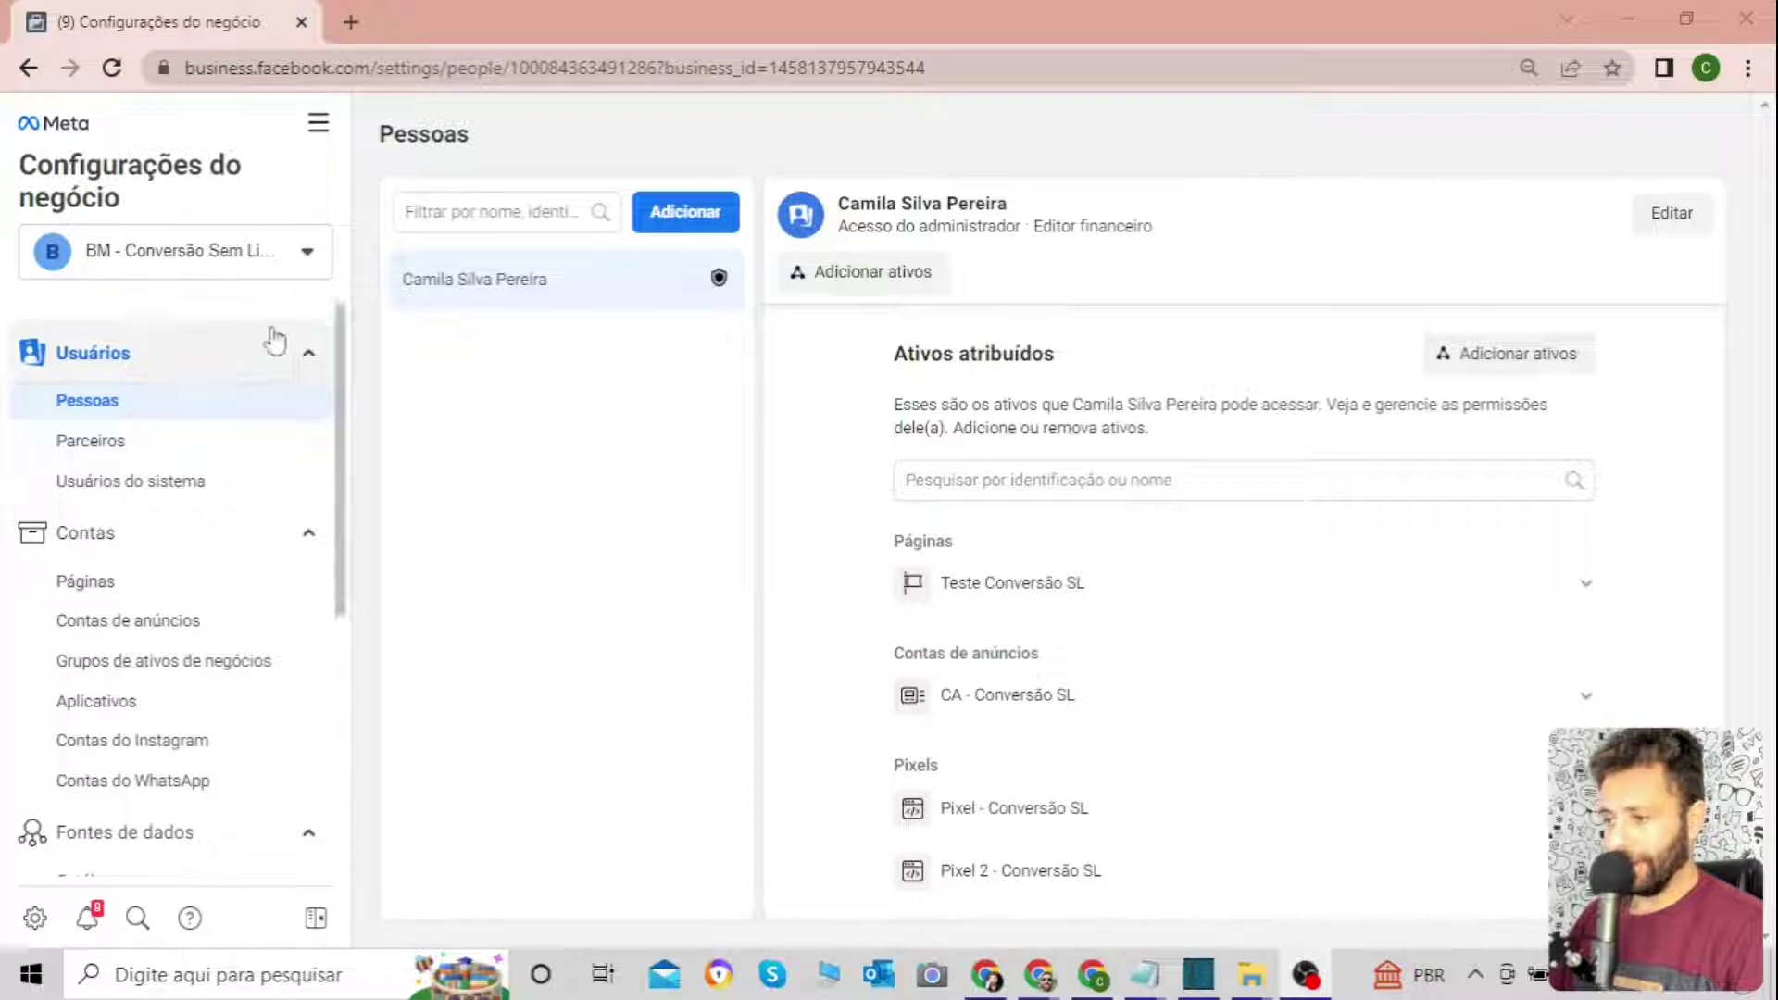
Open the Pixels page under Fontes de dados in the business settings.
{"action": "scroll", "coordinate": [219, 448], "scroll_direction": "down", "scroll_amount": 4}
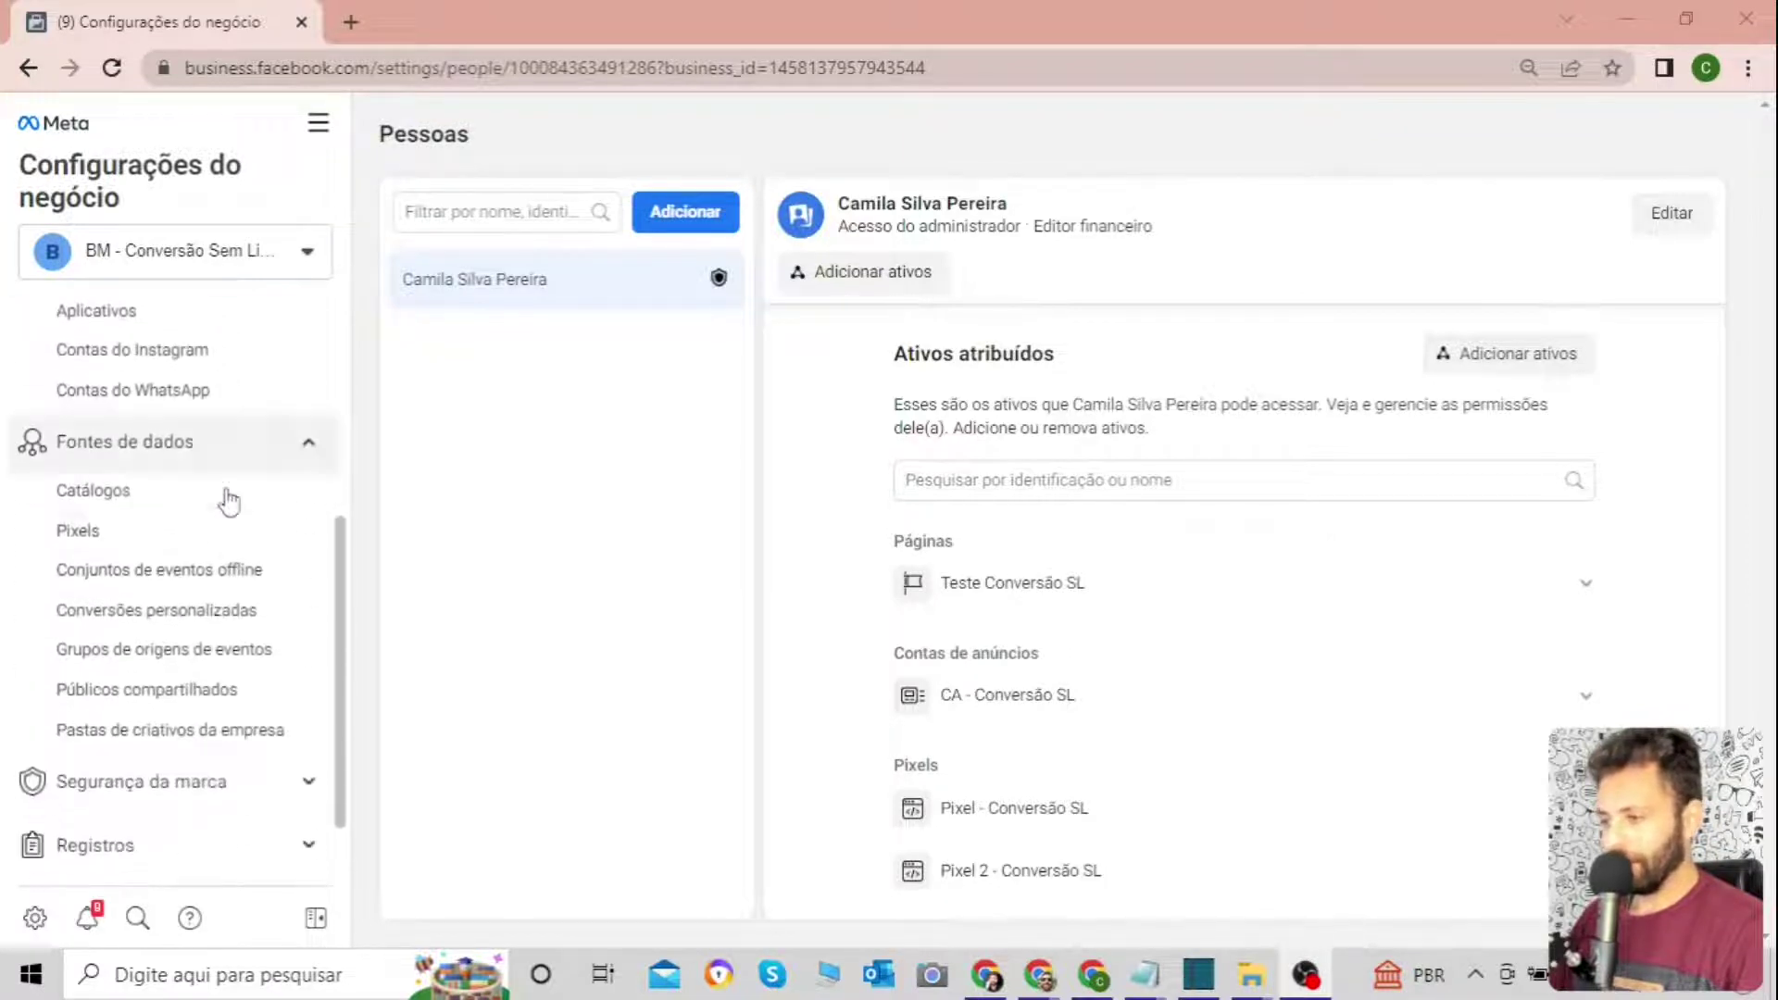
{"action": "left_click", "coordinate": [248, 463]}
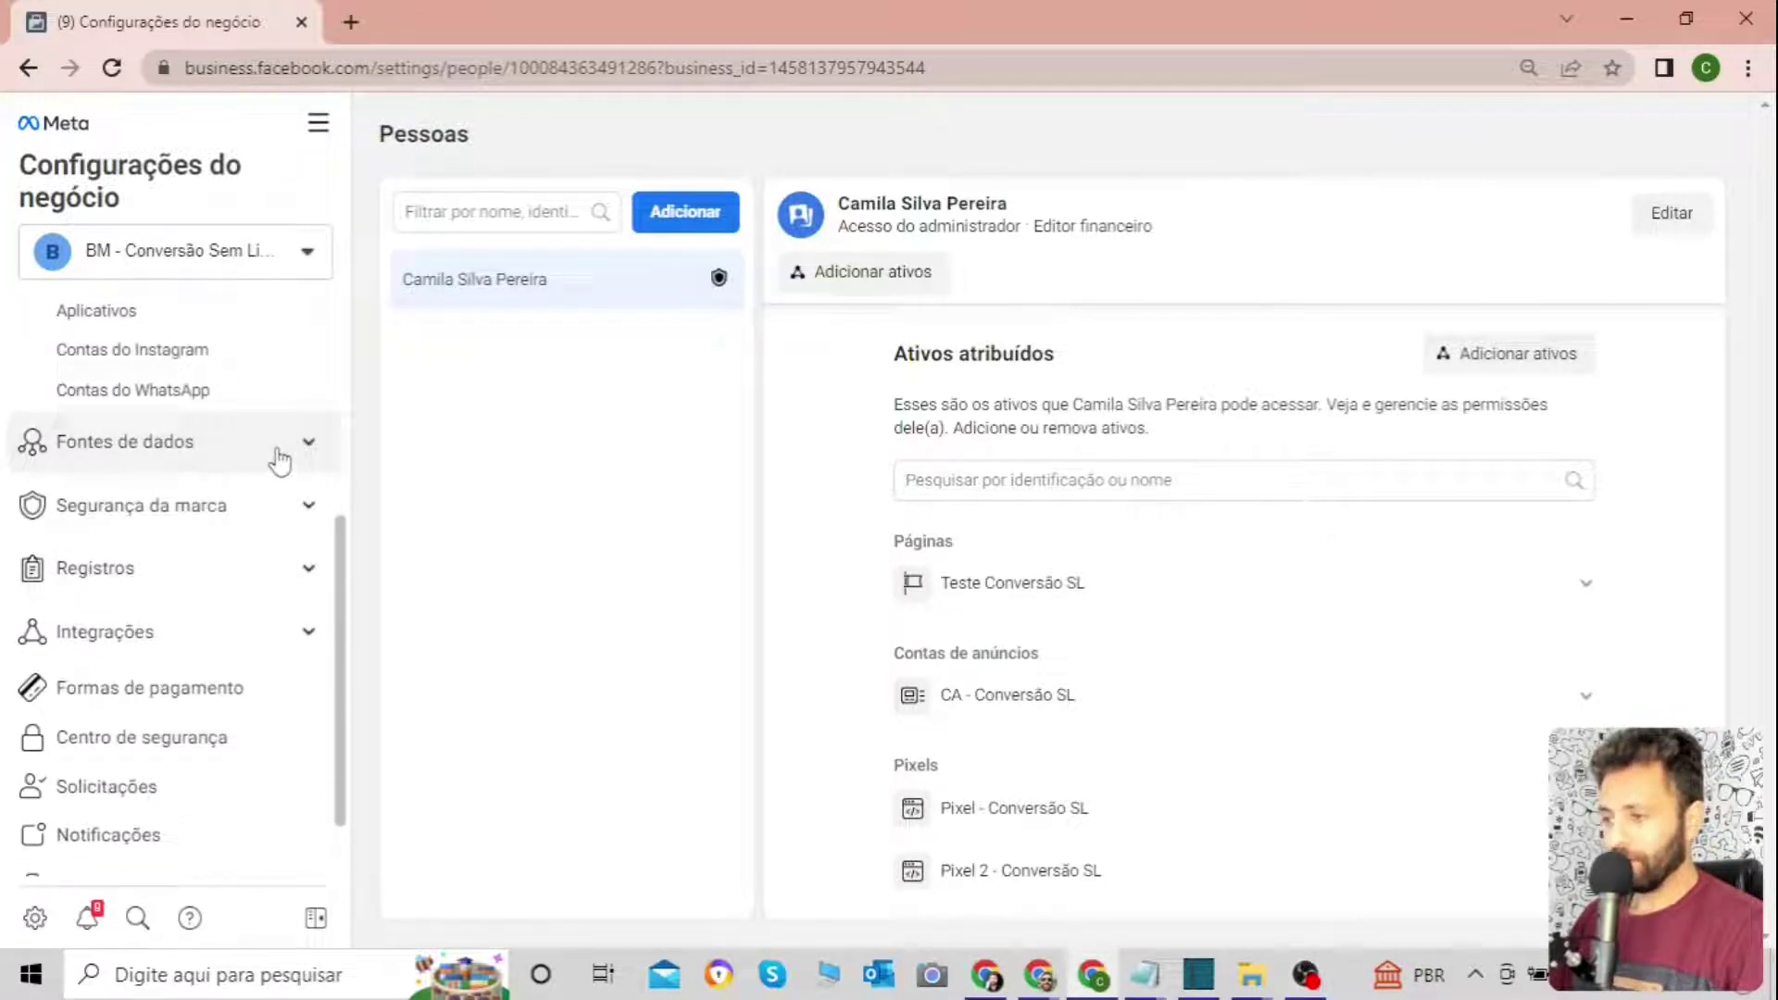
{"action": "left_click", "coordinate": [279, 460]}
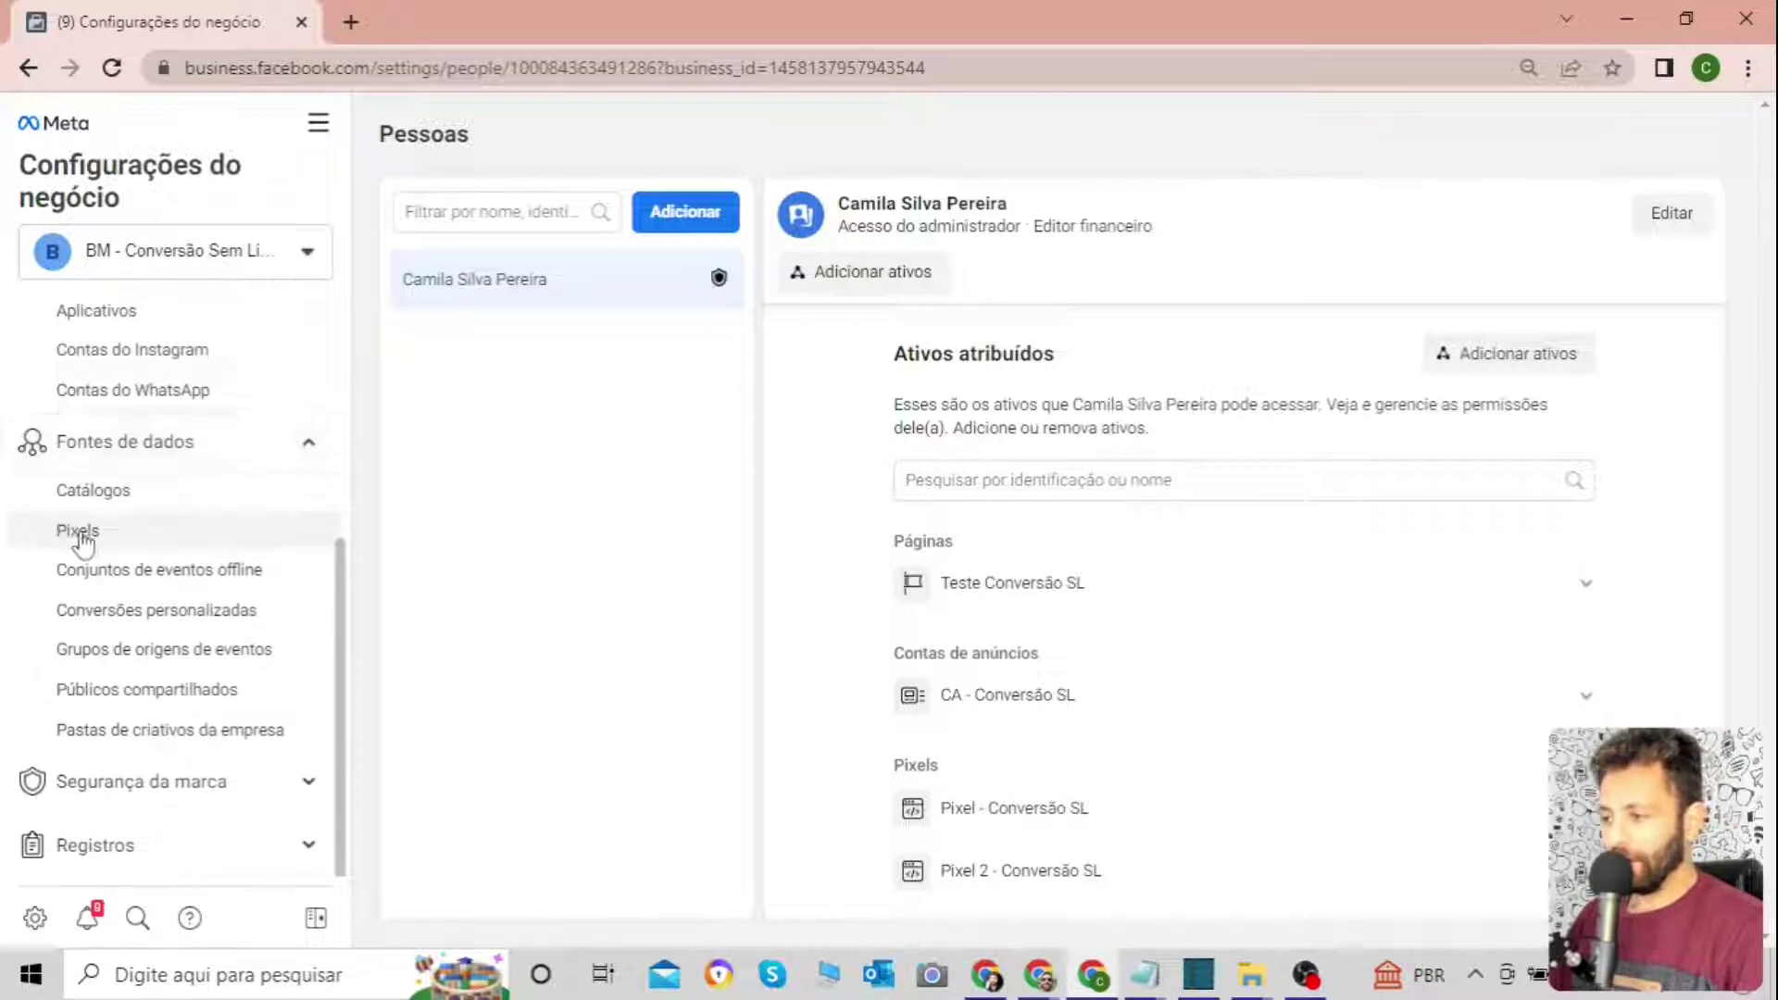
{"action": "left_click", "coordinate": [170, 541]}
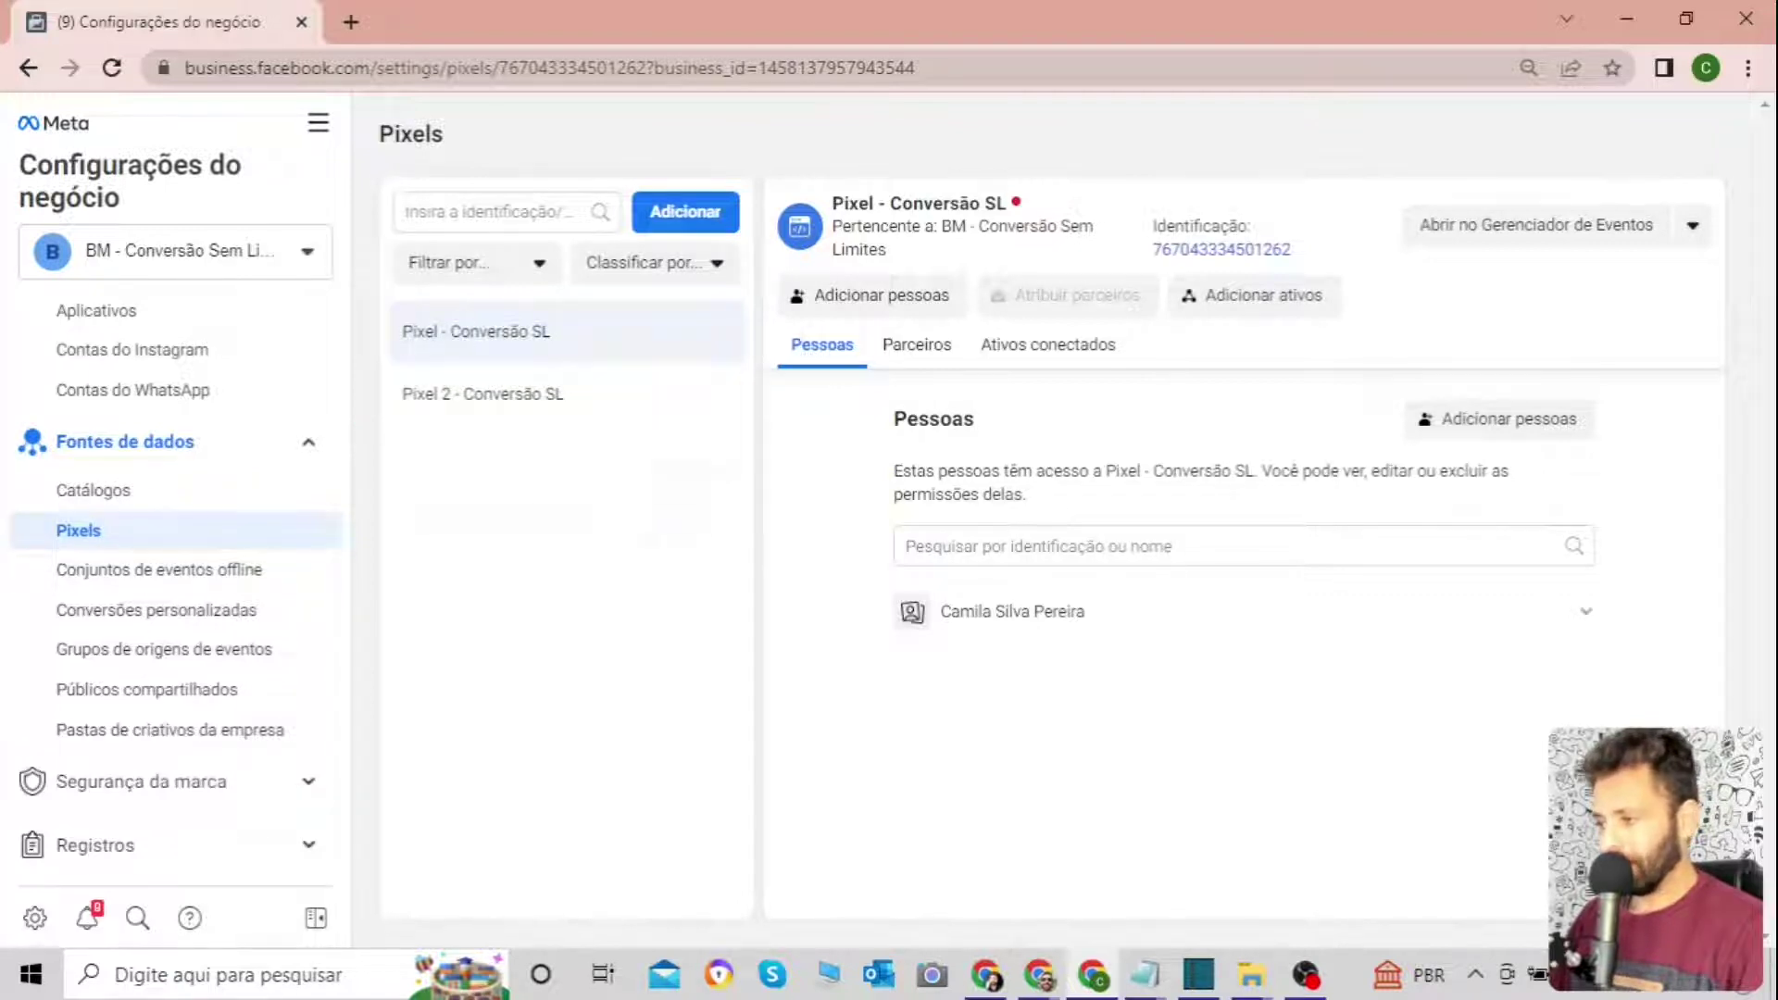
{"action": "left_click", "coordinate": [711, 231]}
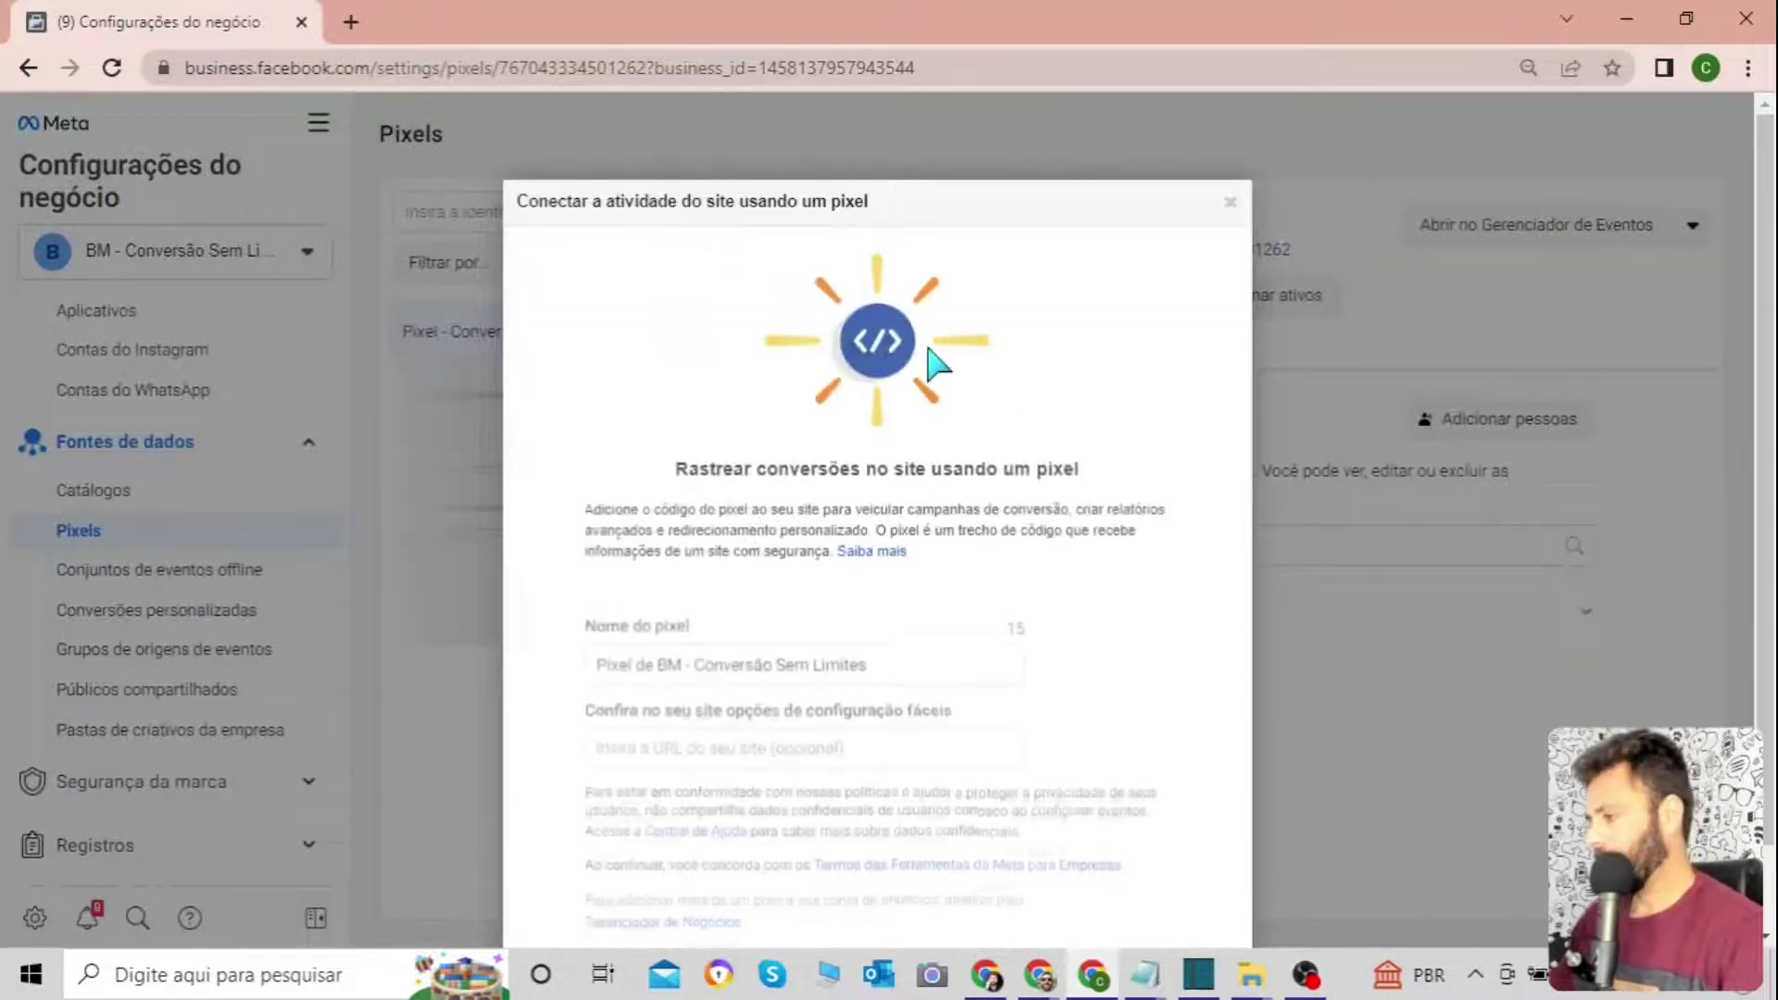
{"action": "left_click", "coordinate": [871, 553]}
{"action": "left_click_drag", "start_coordinate": [870, 553], "coordinate": [588, 563]}
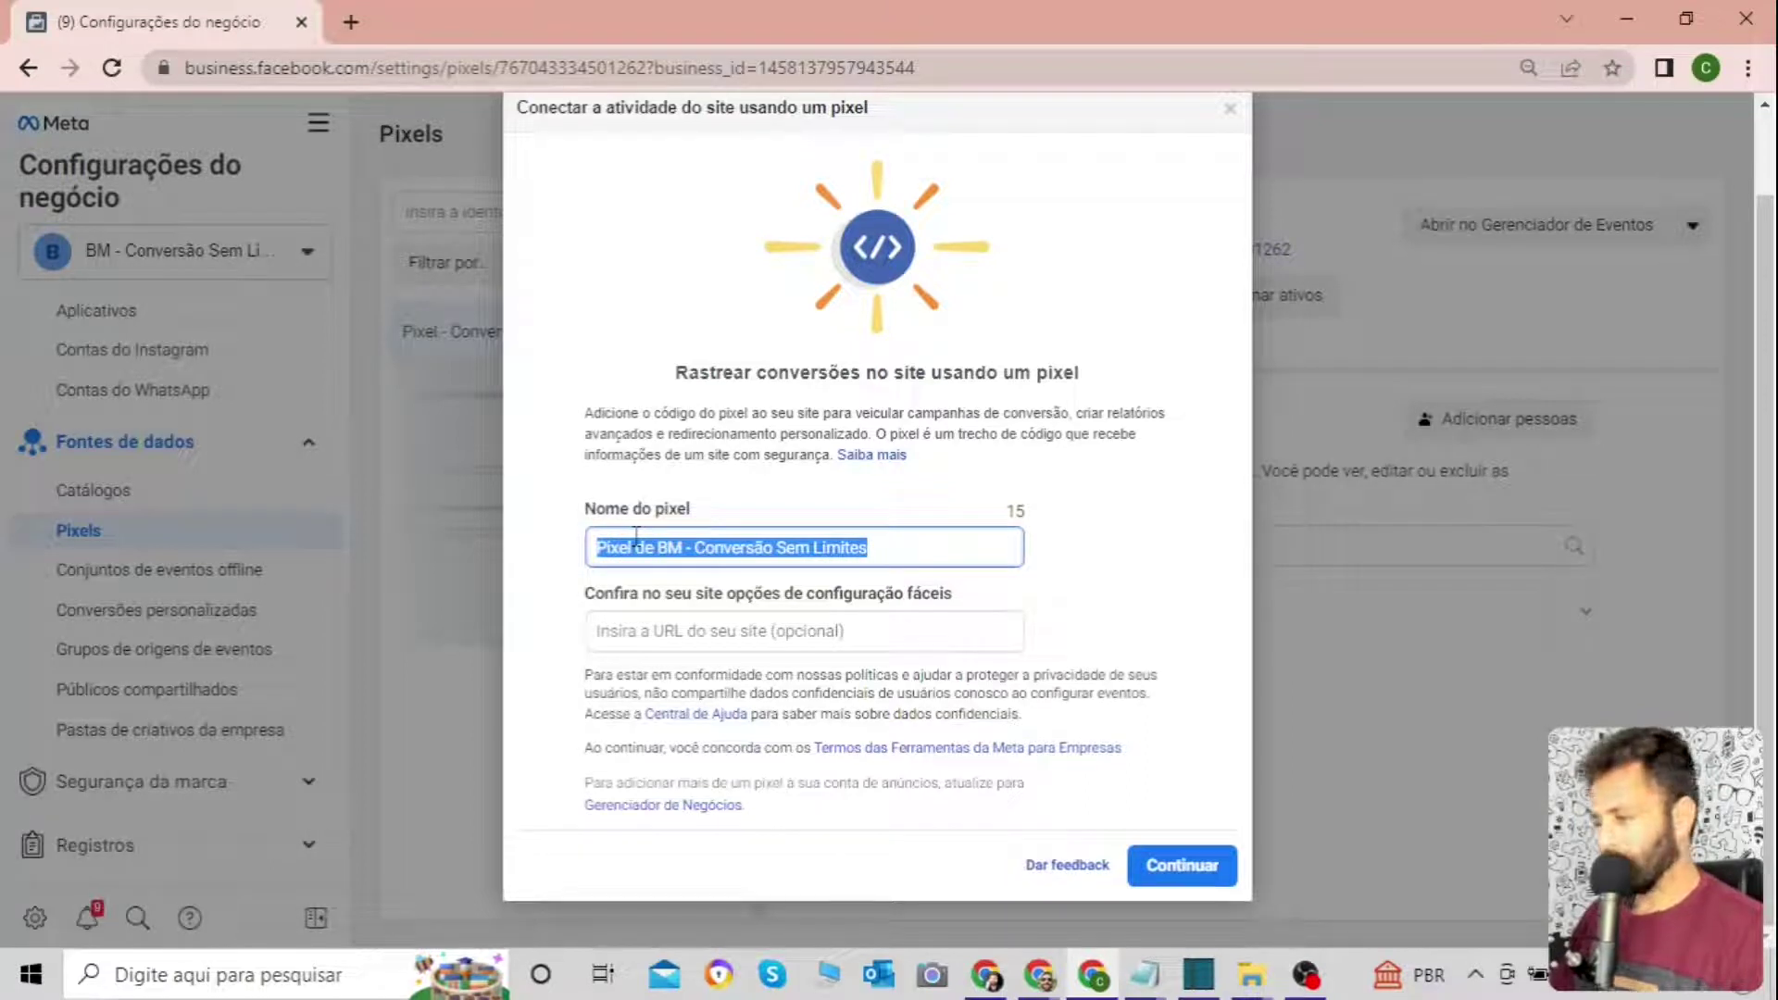
{"action": "left_click", "coordinate": [891, 633]}
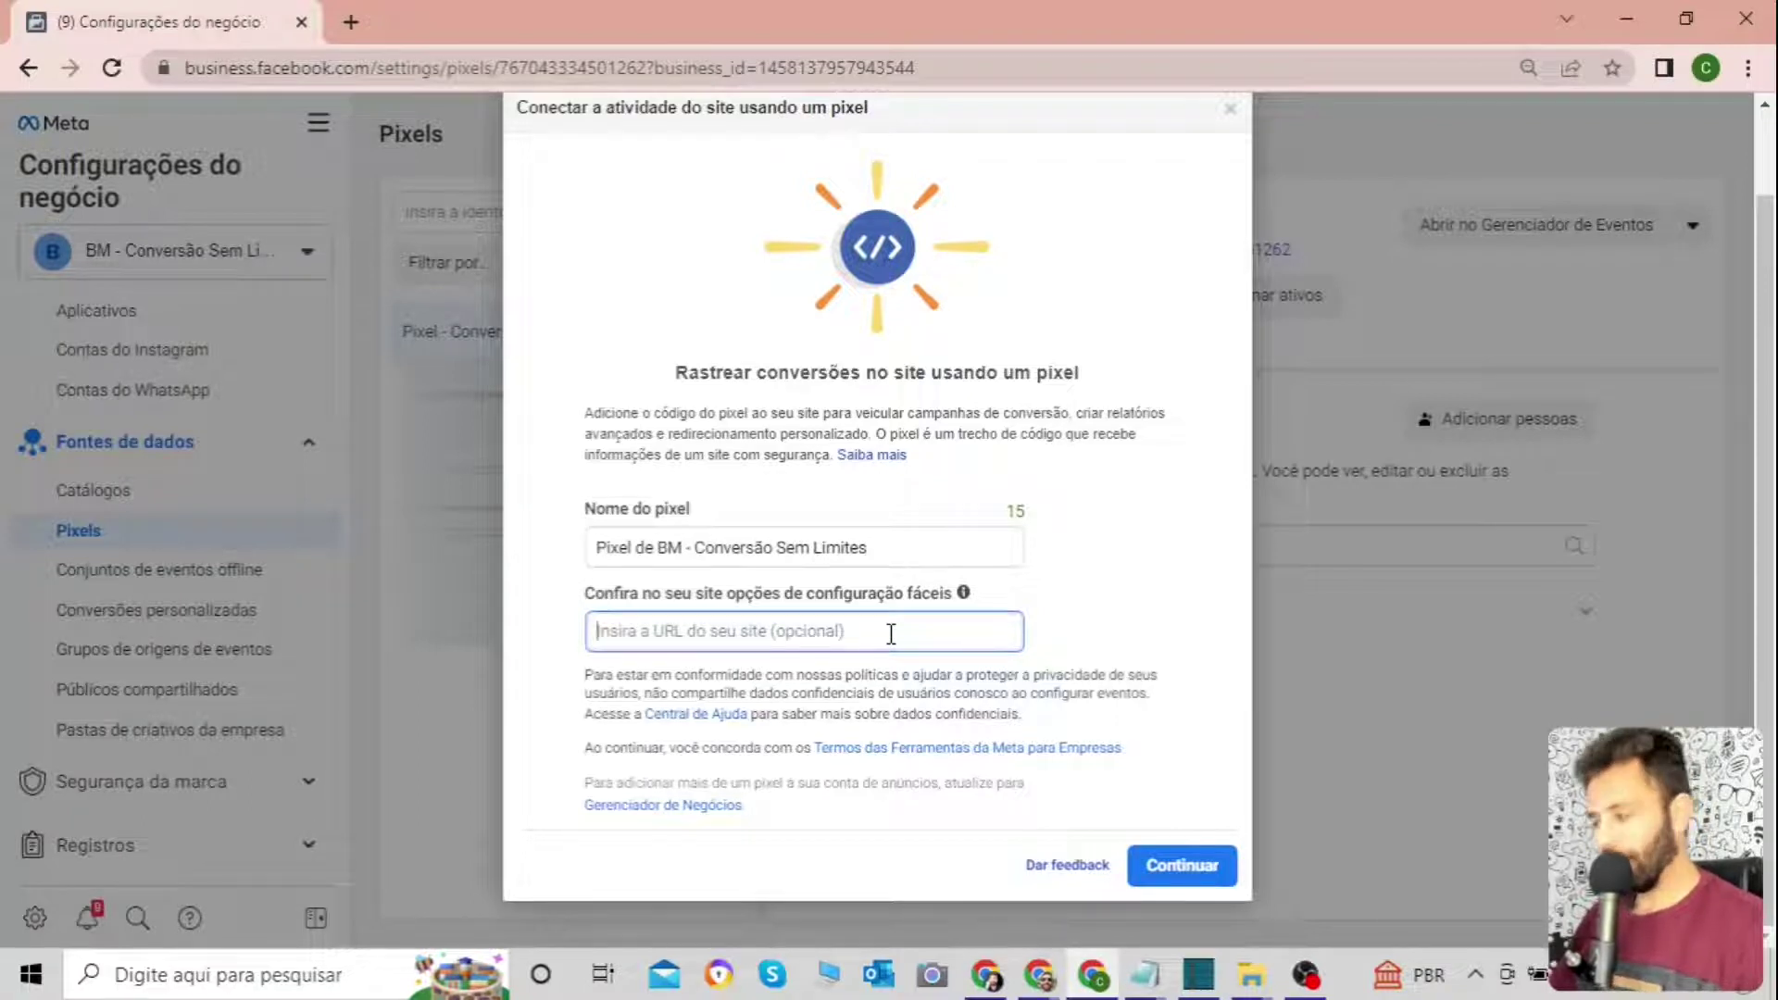
{"action": "type", "text": "conversao"}
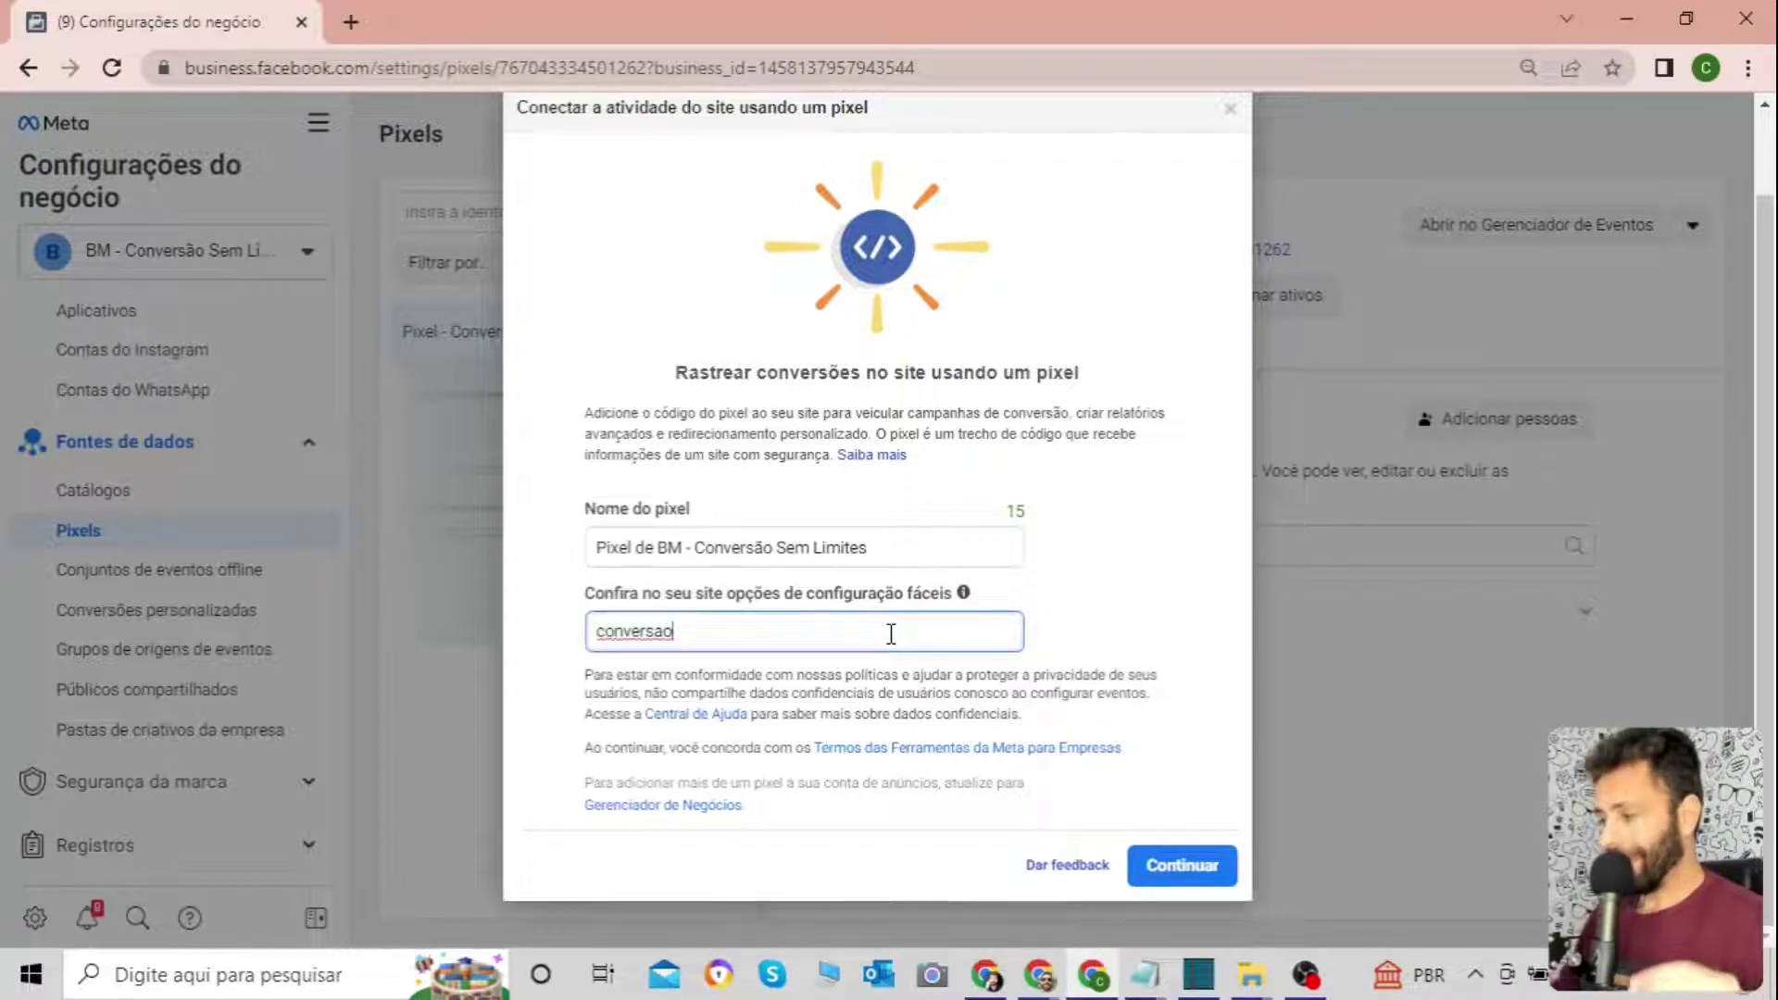
{"action": "type", "text": "semlimites.com"}
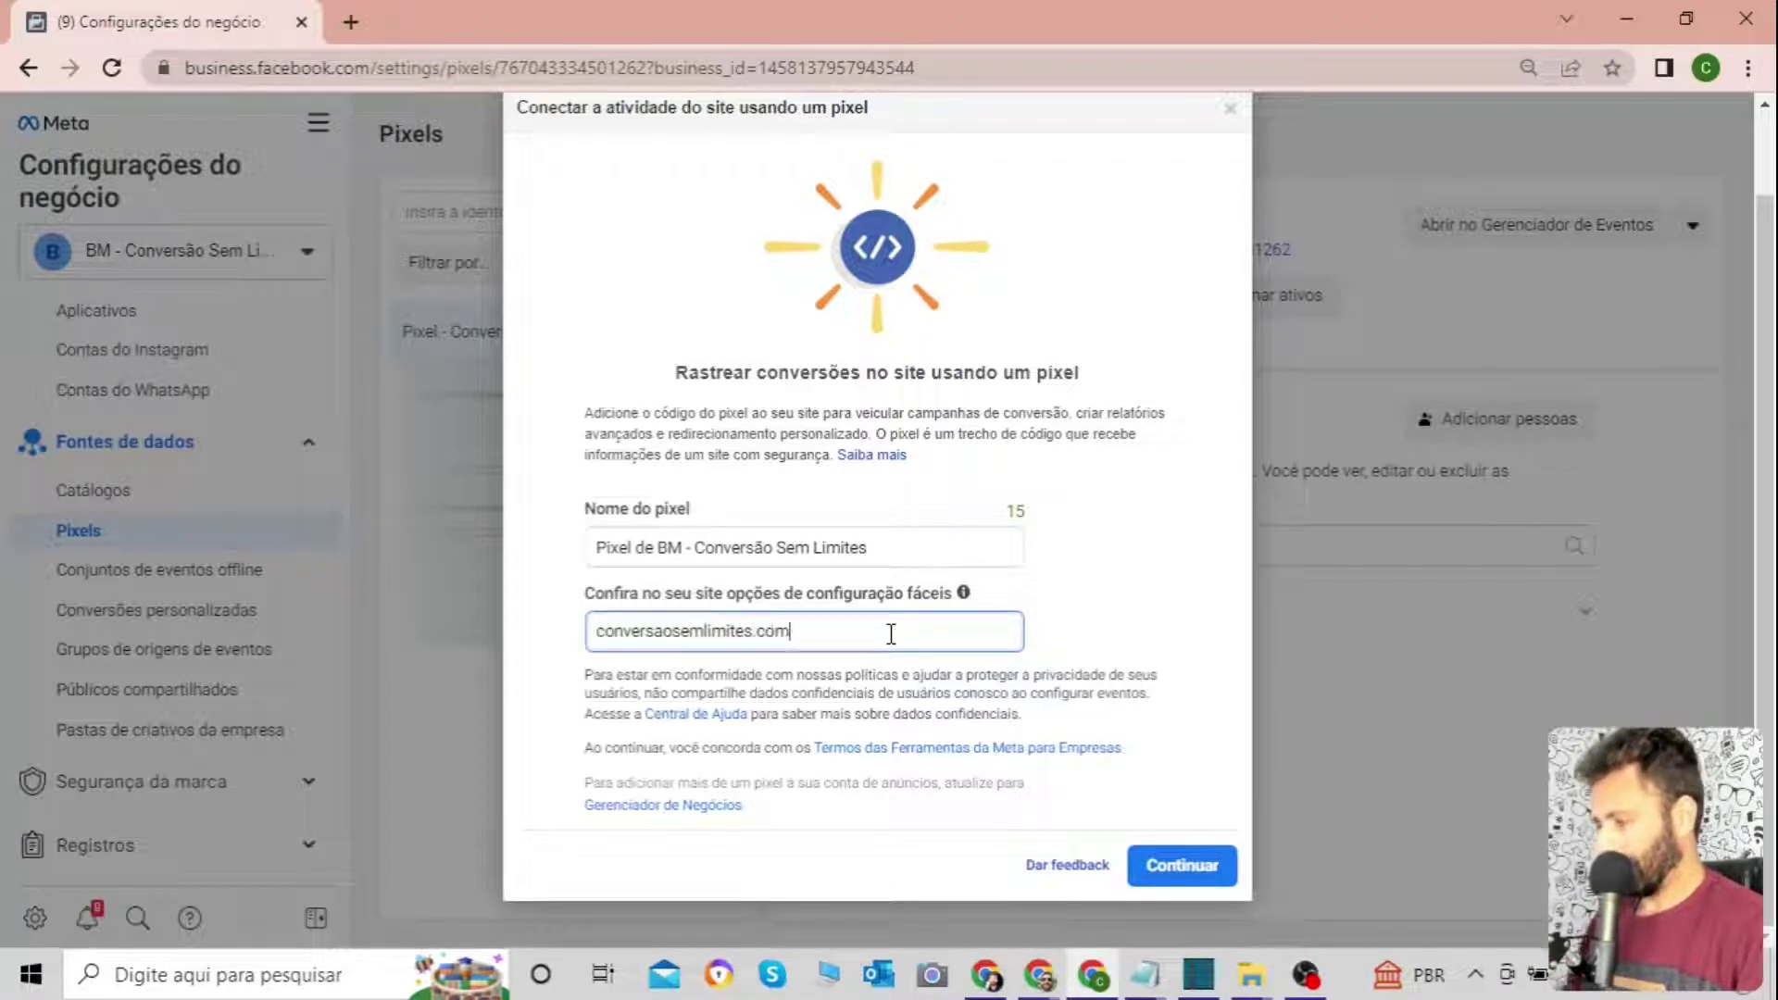
{"action": "left_click", "coordinate": [1162, 606]}
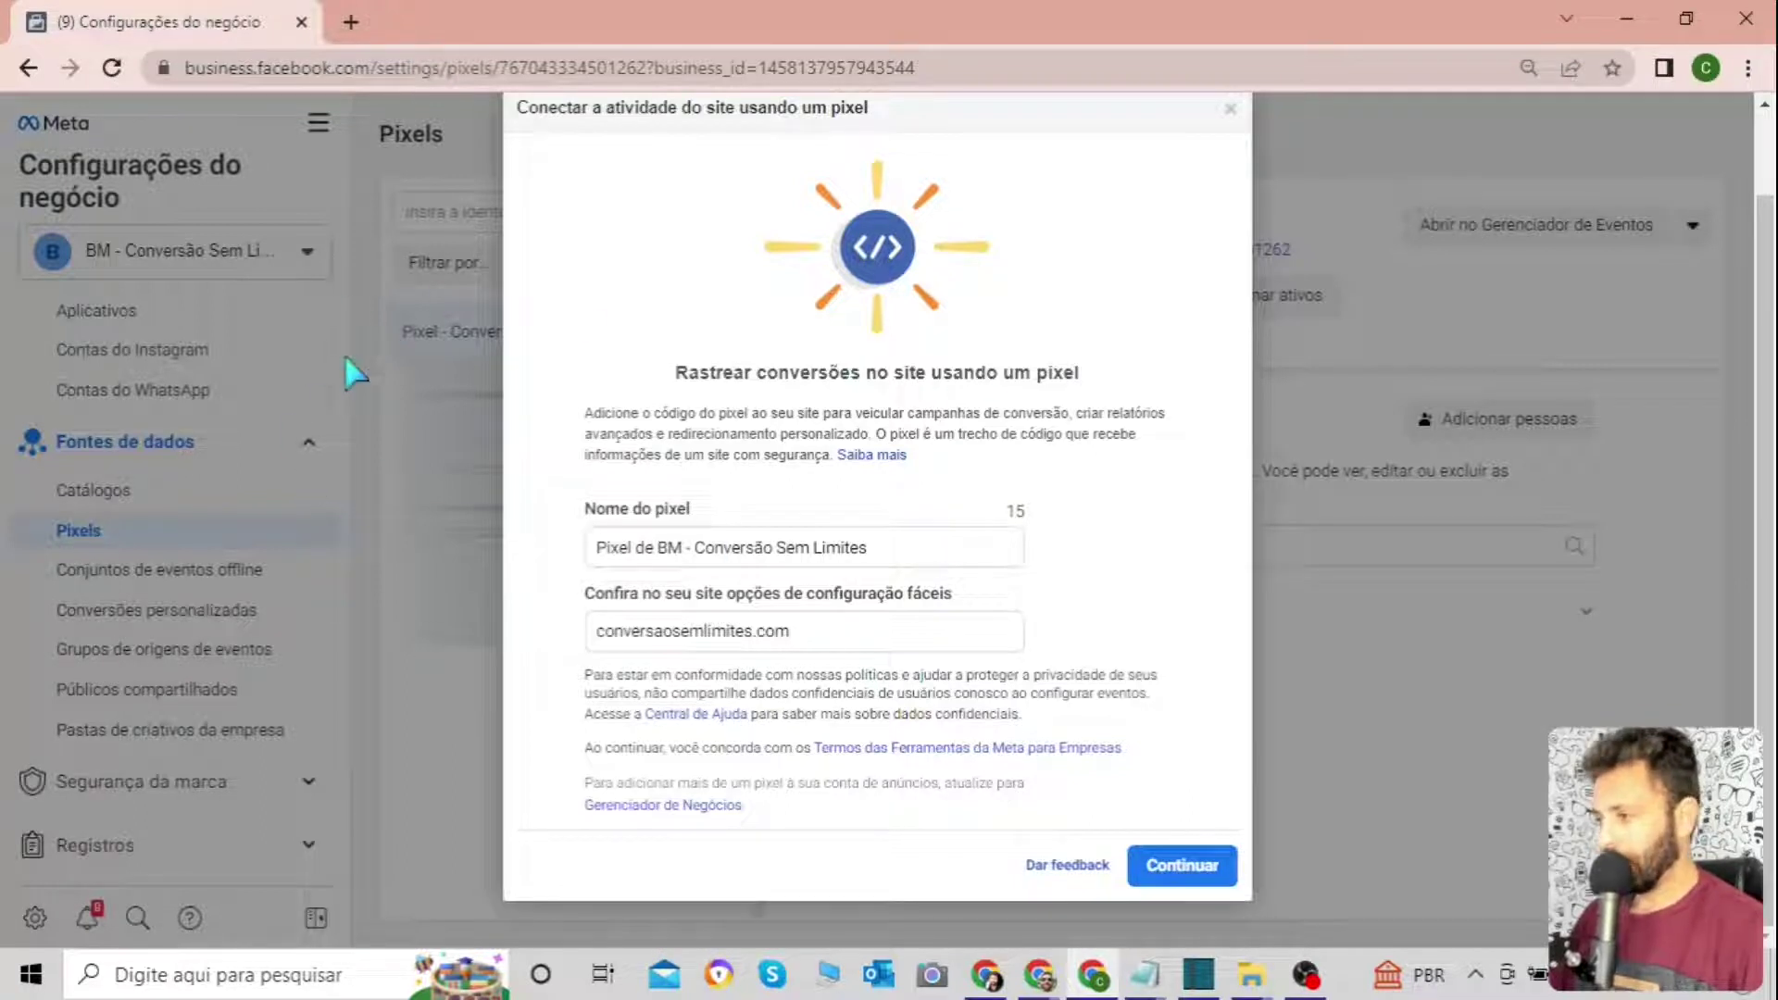
{"action": "left_click", "coordinate": [1232, 112]}
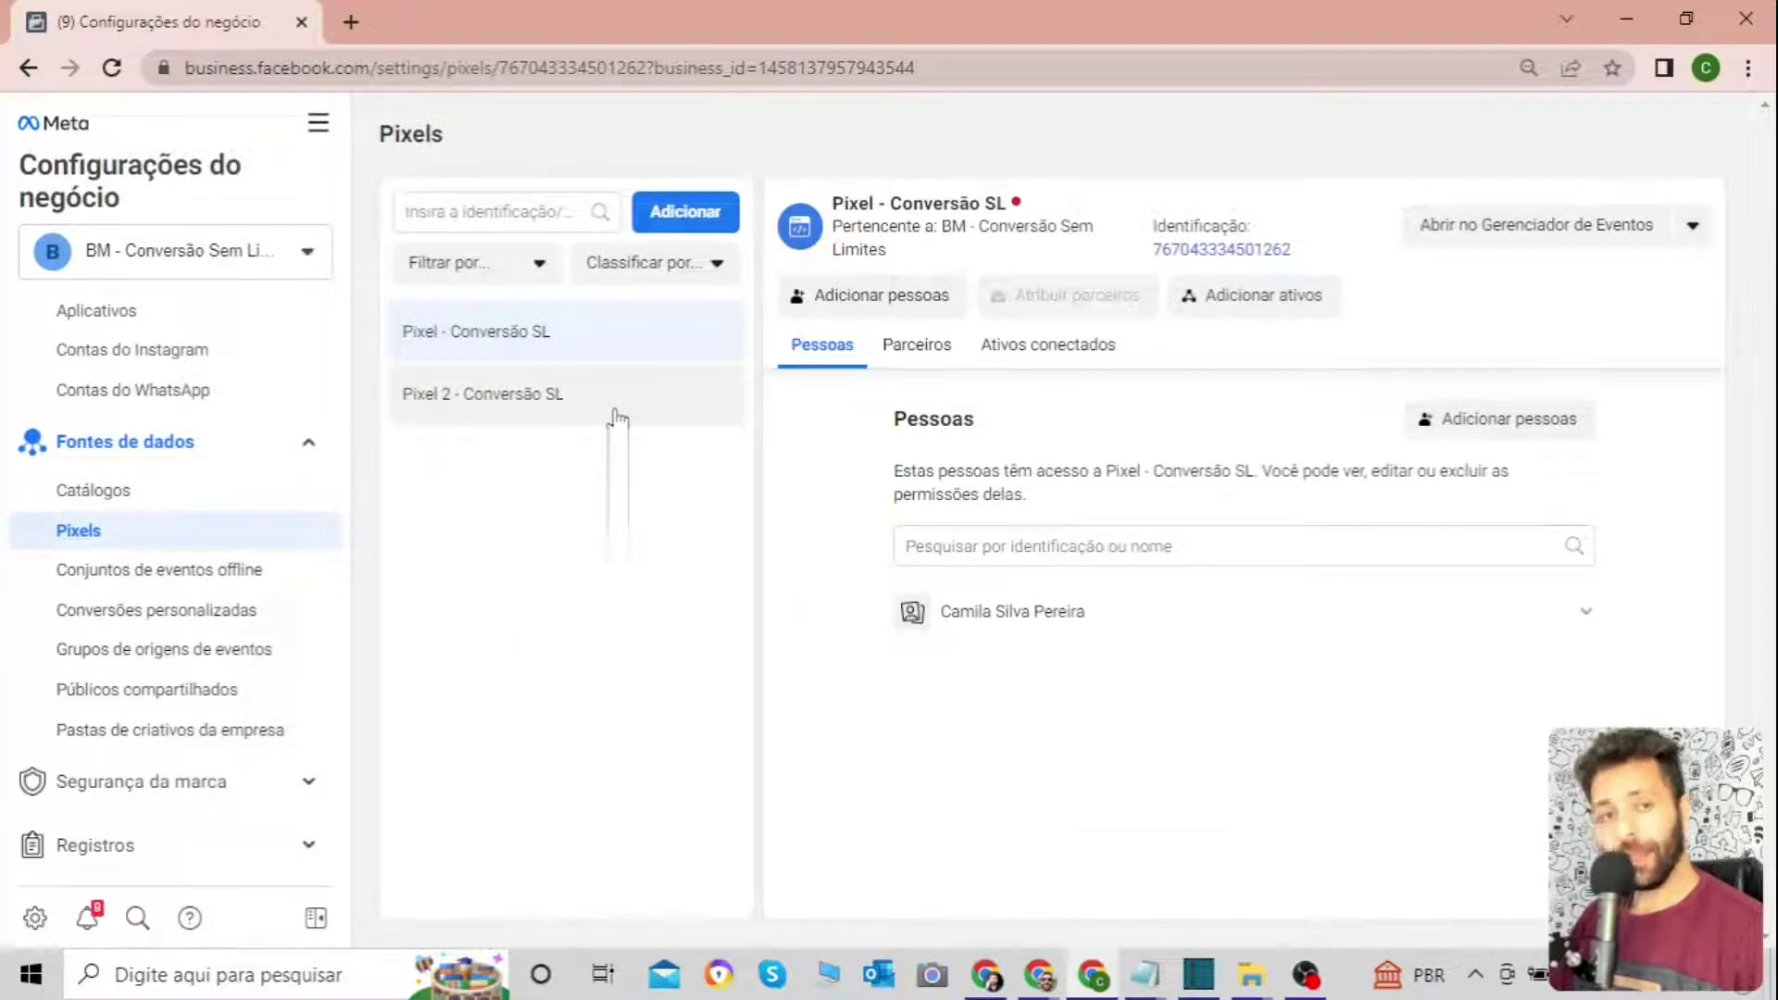
Open the Gerenciador de Eventos and select the data source "Pixel 2 - Conversão SL".
{"action": "left_click", "coordinate": [320, 129]}
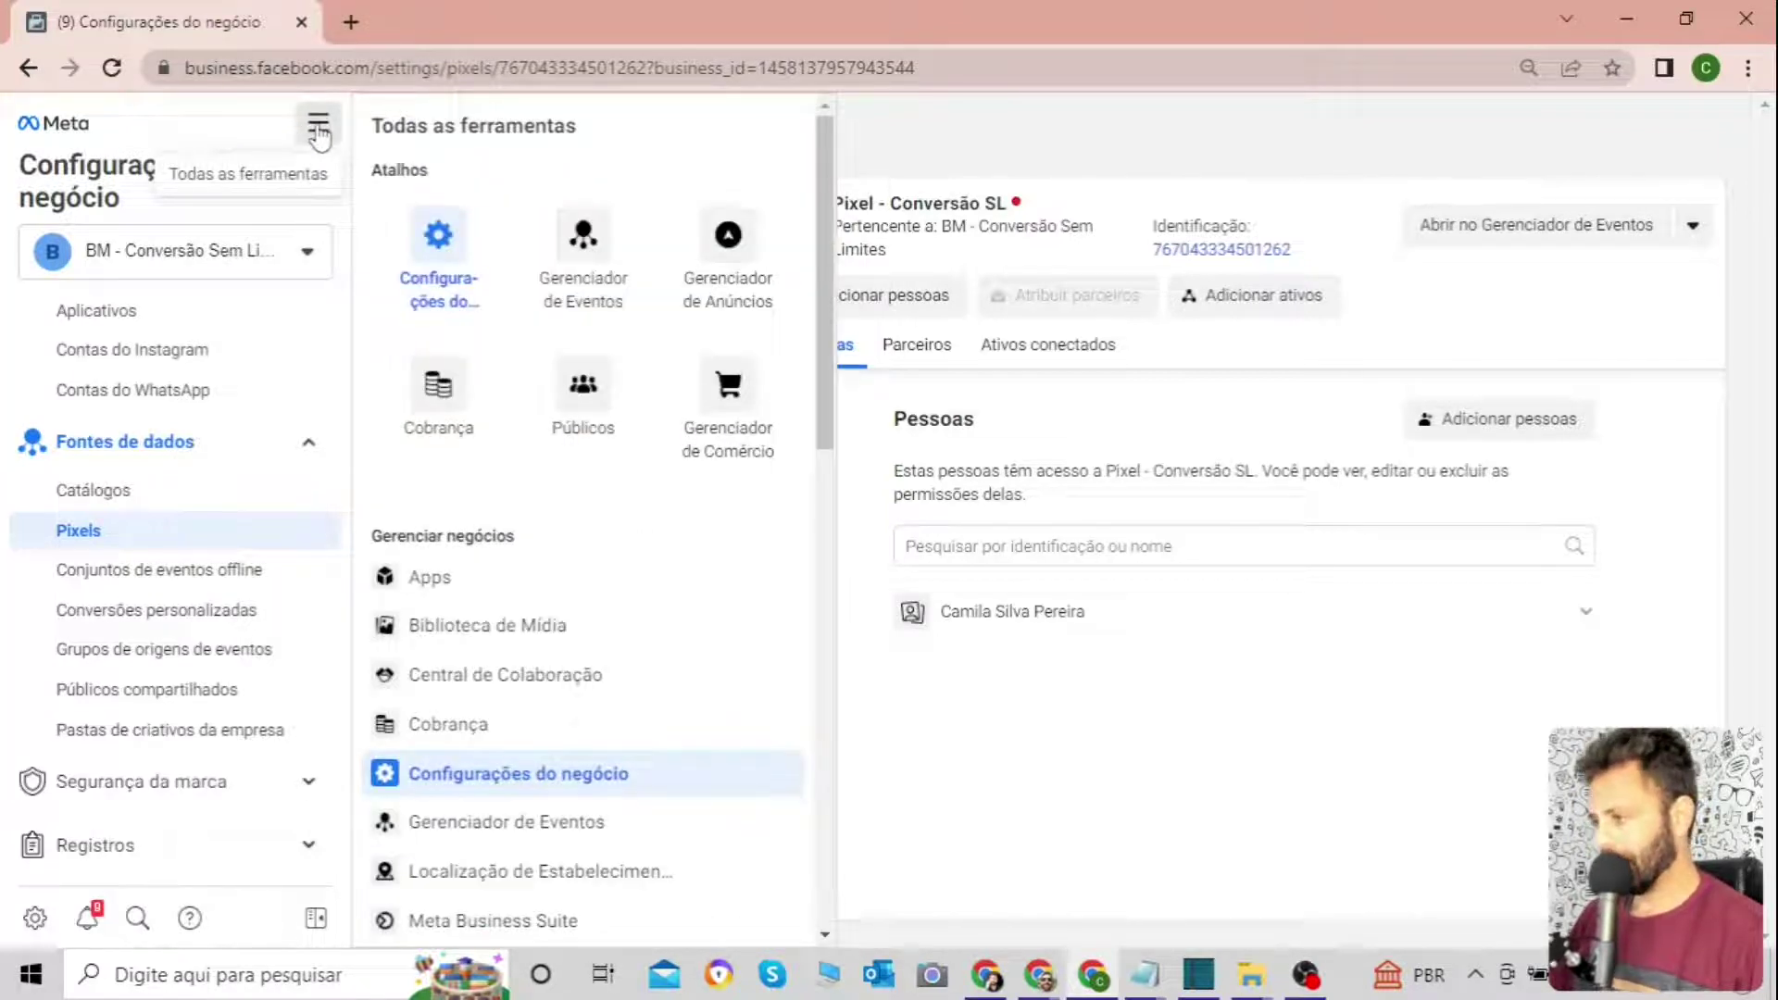
{"action": "left_click", "coordinate": [611, 239]}
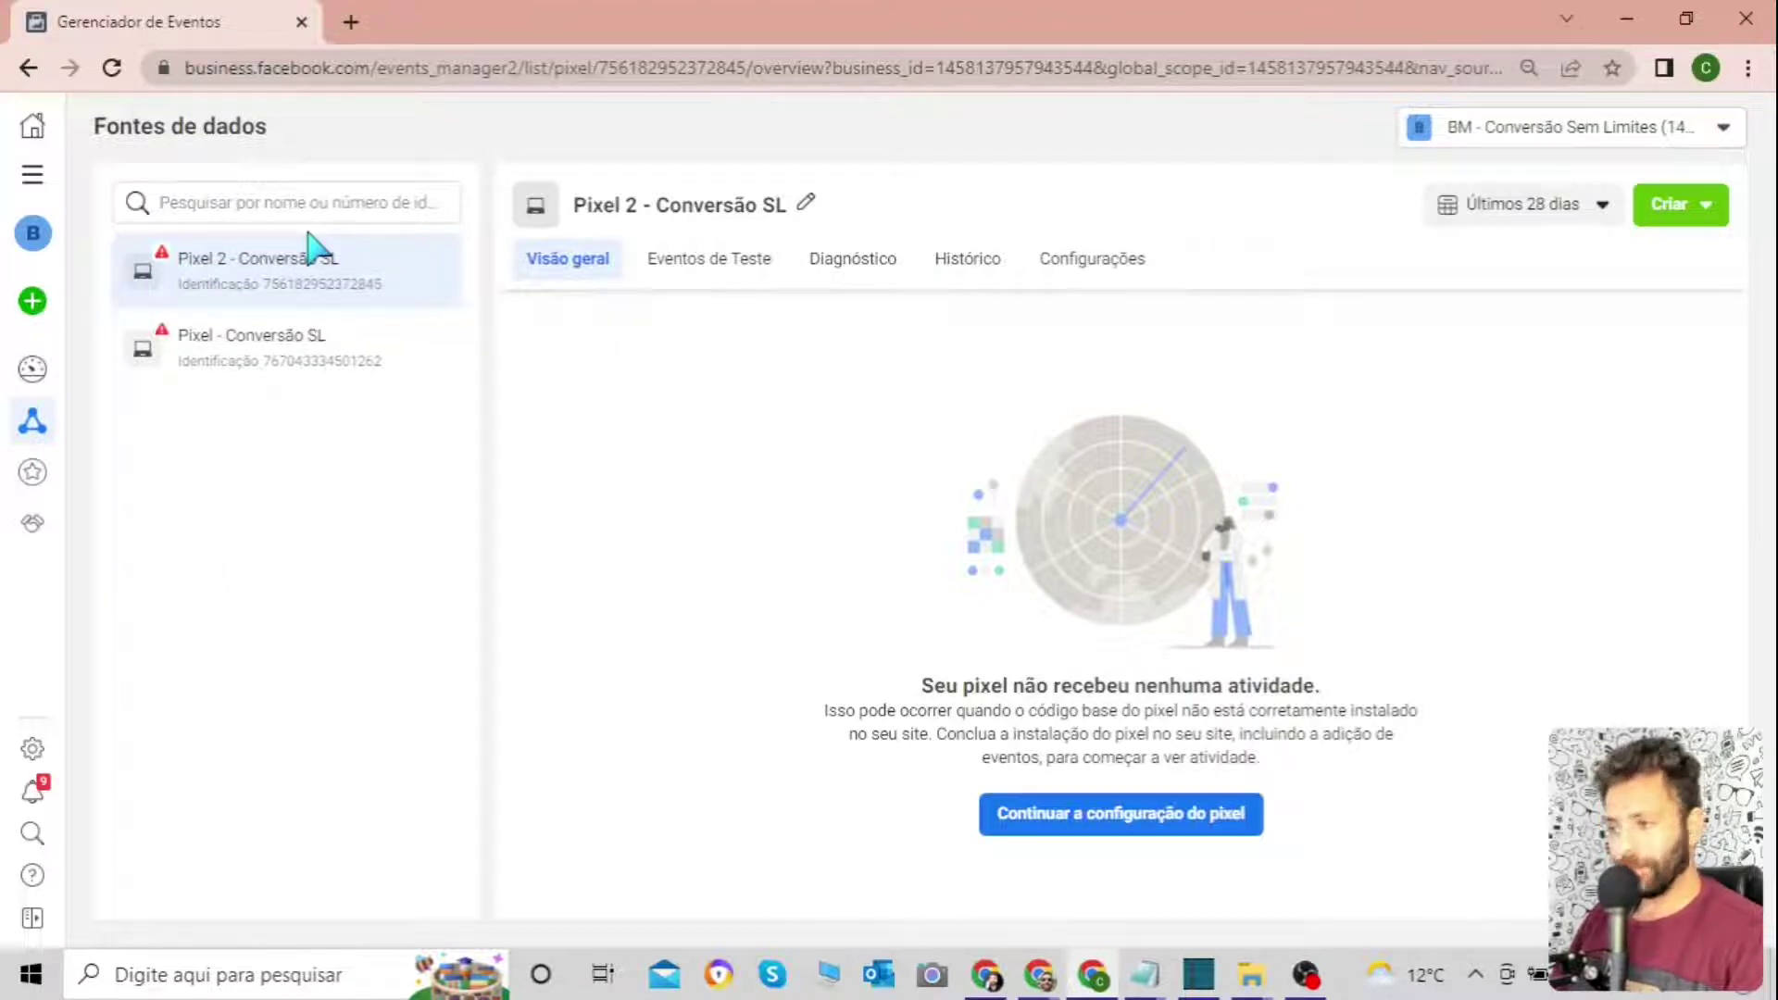
{"action": "left_click", "coordinate": [305, 379]}
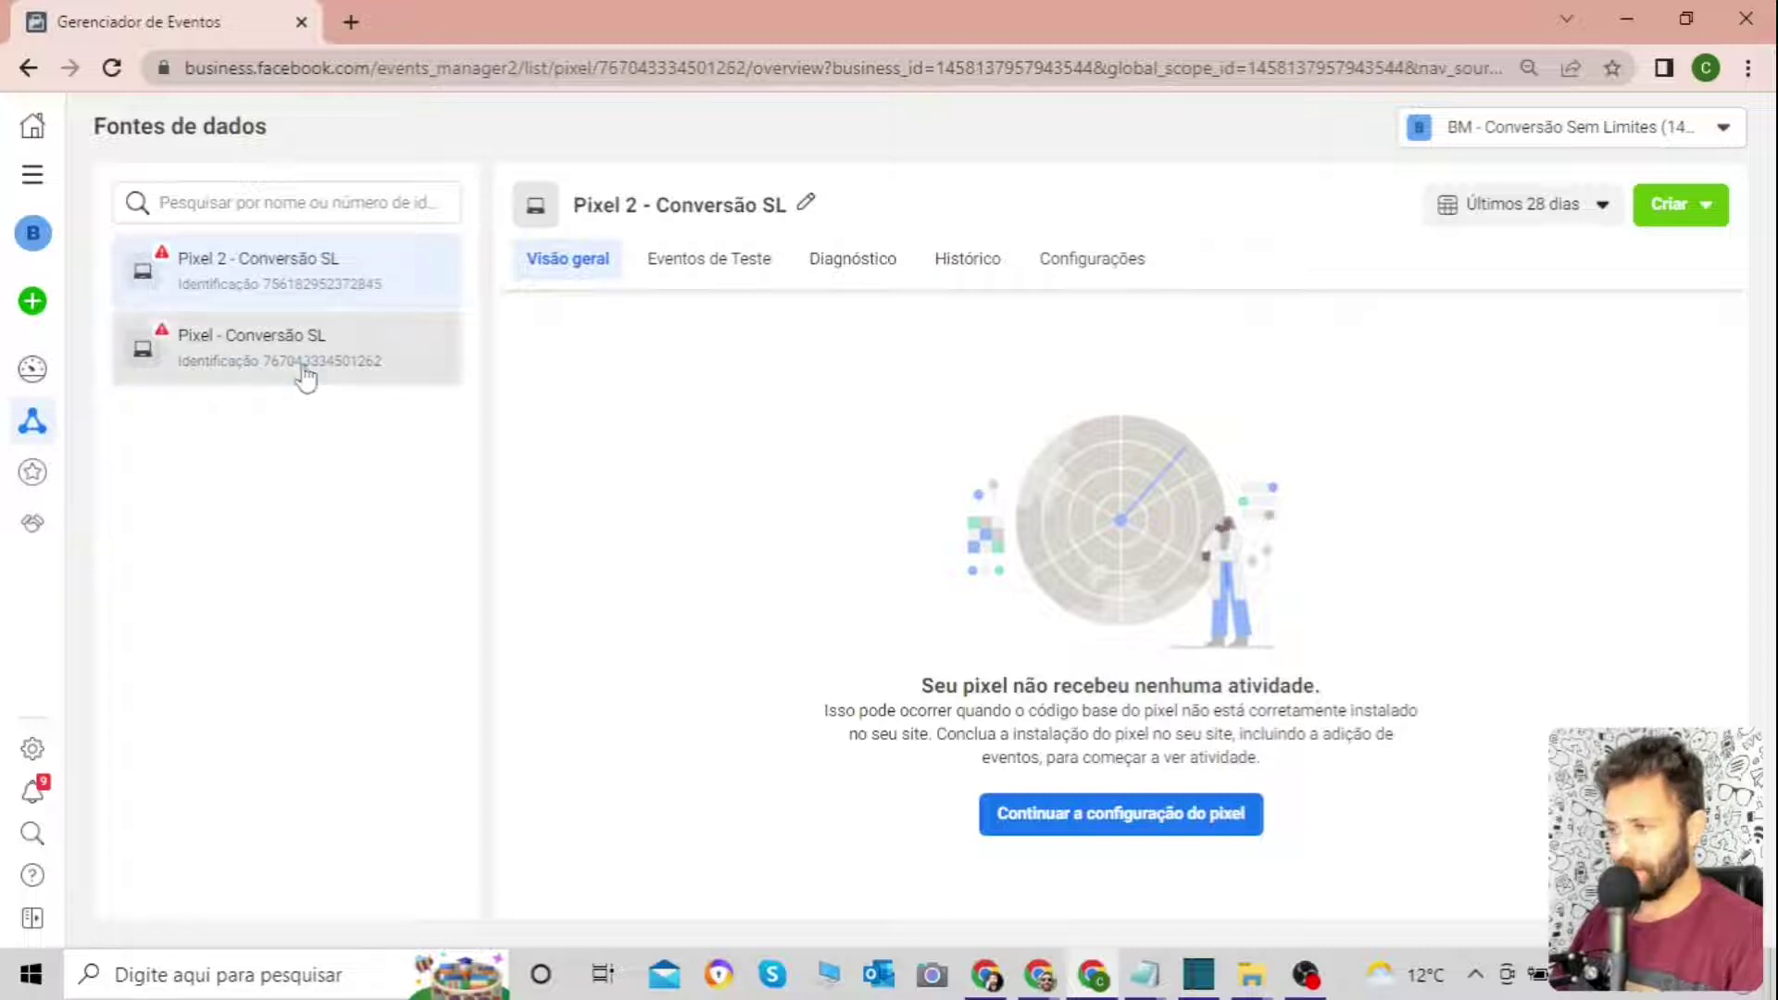
{"action": "left_click", "coordinate": [317, 259]}
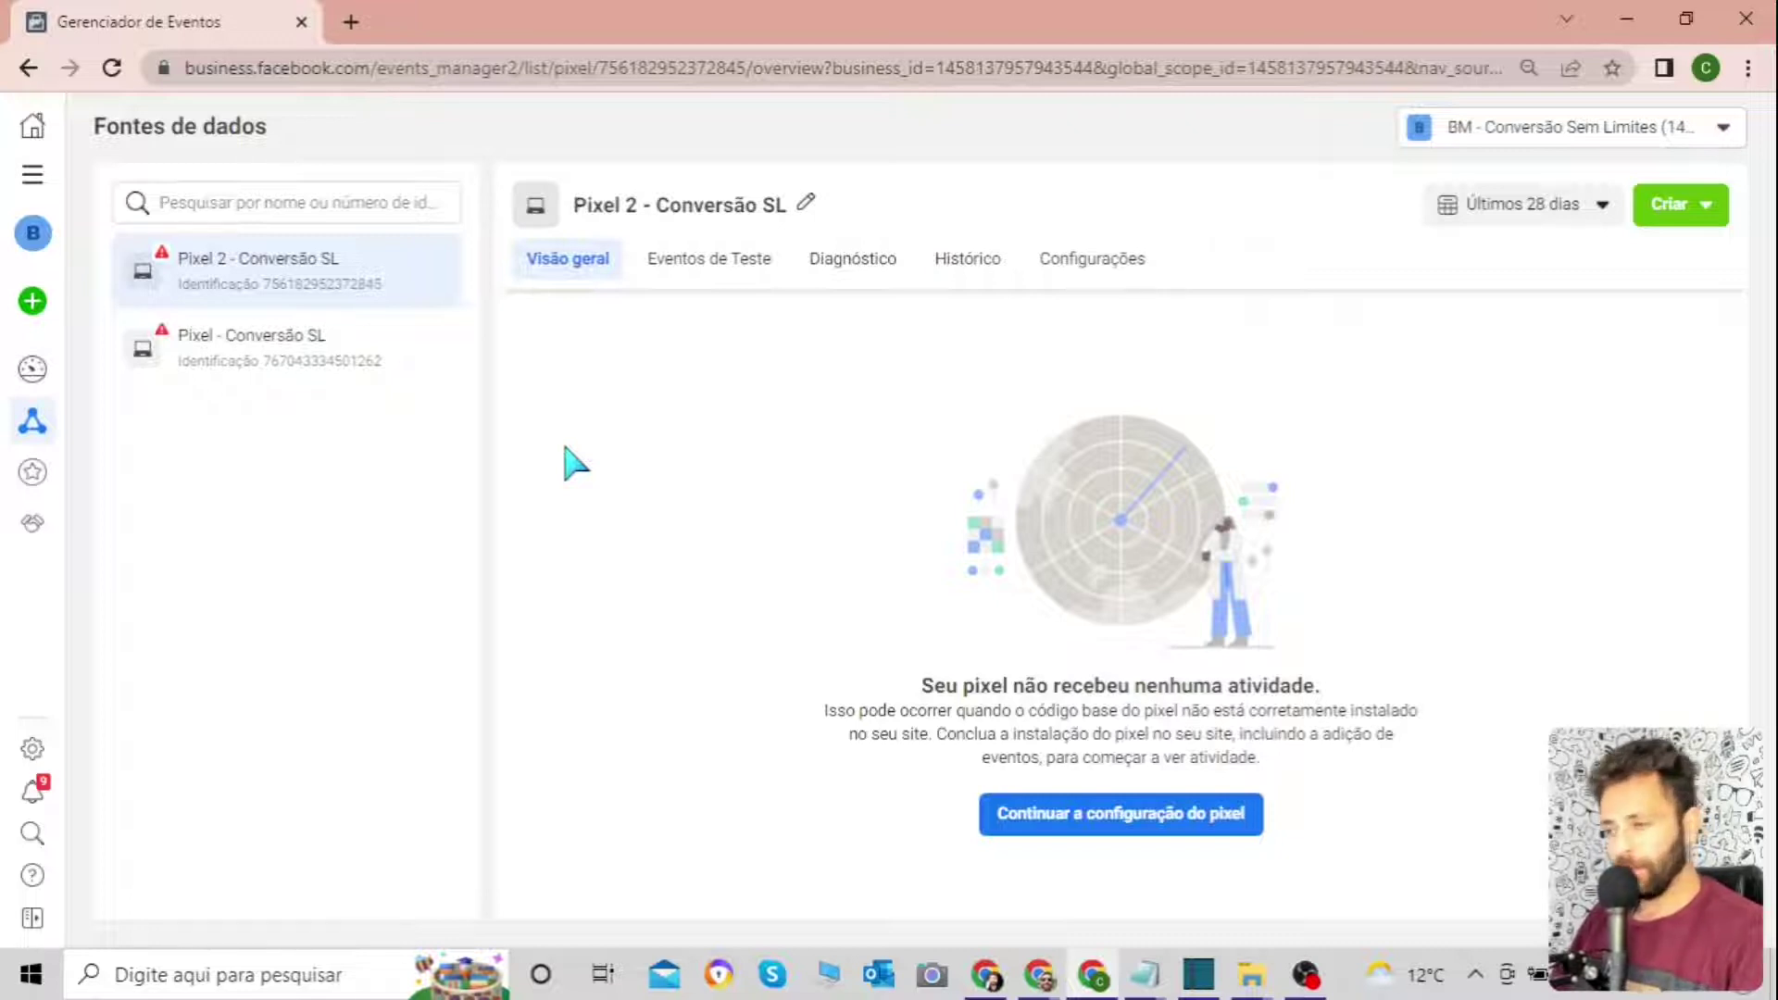
Examine Pixel 2's identification number in the data source list and in its Configurações, and return to its overview.
{"action": "left_click_drag", "start_coordinate": [391, 305], "coordinate": [178, 306]}
{"action": "left_click", "coordinate": [597, 375]}
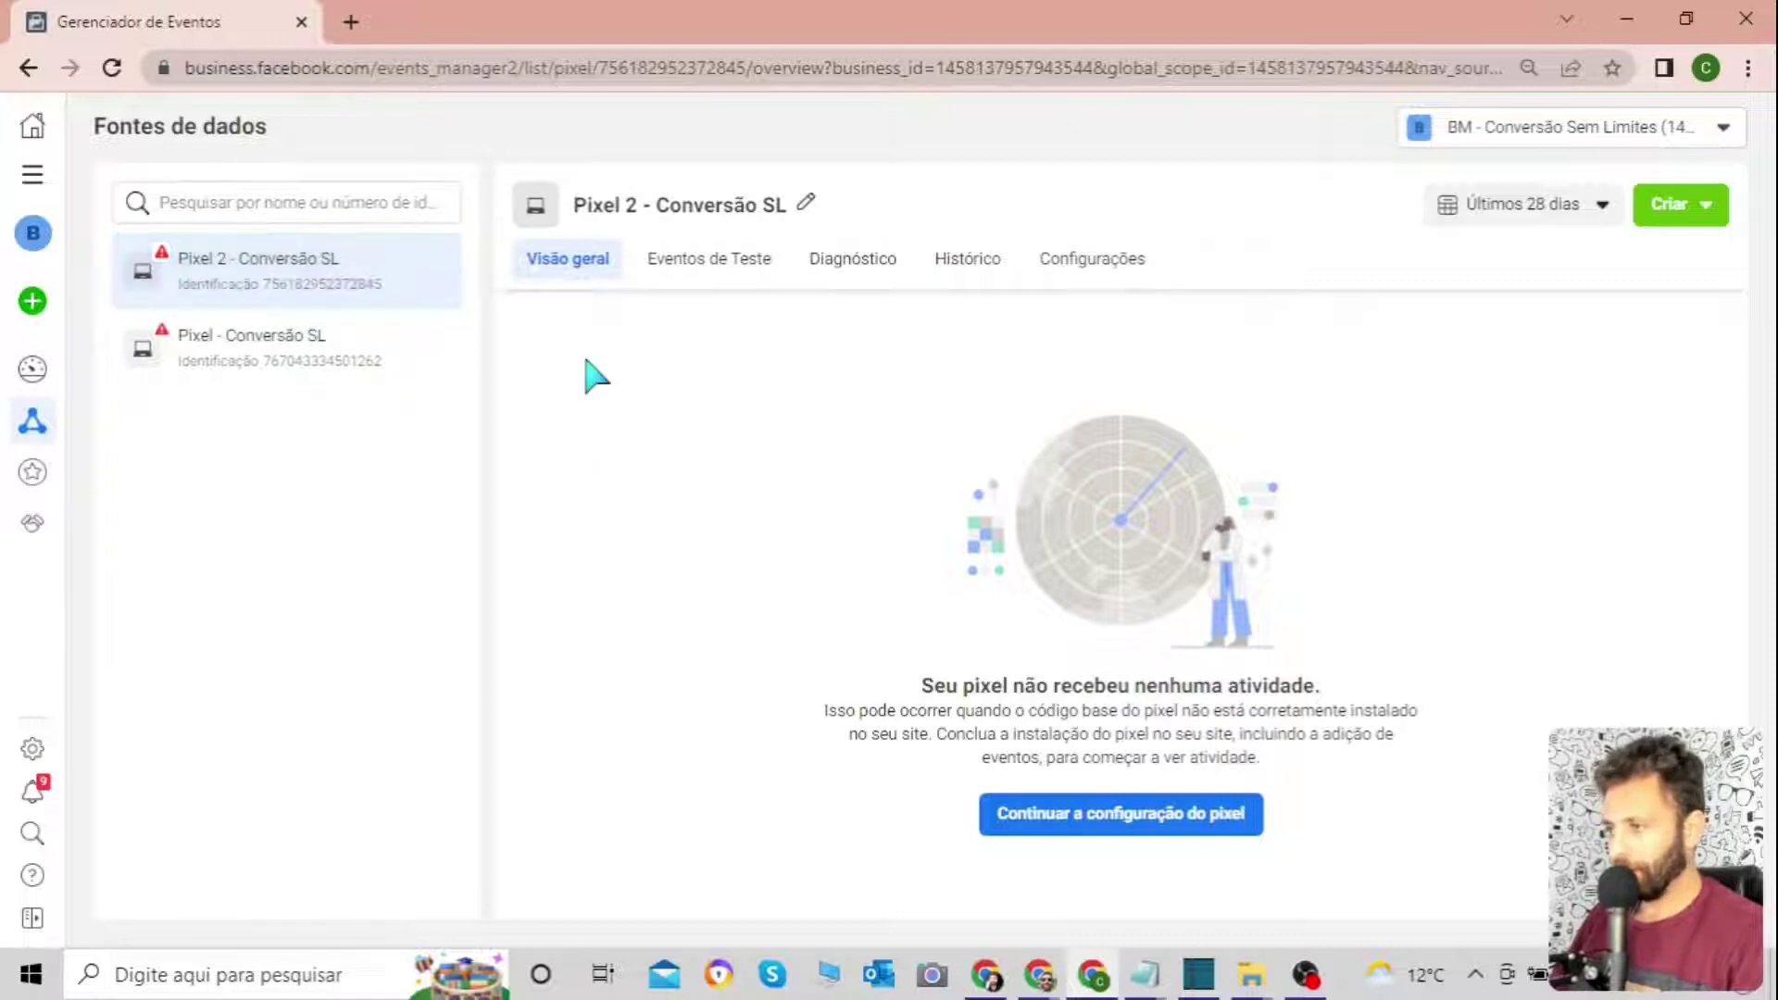
{"action": "left_click_drag", "start_coordinate": [407, 304], "coordinate": [262, 306]}
{"action": "left_click", "coordinate": [536, 369]}
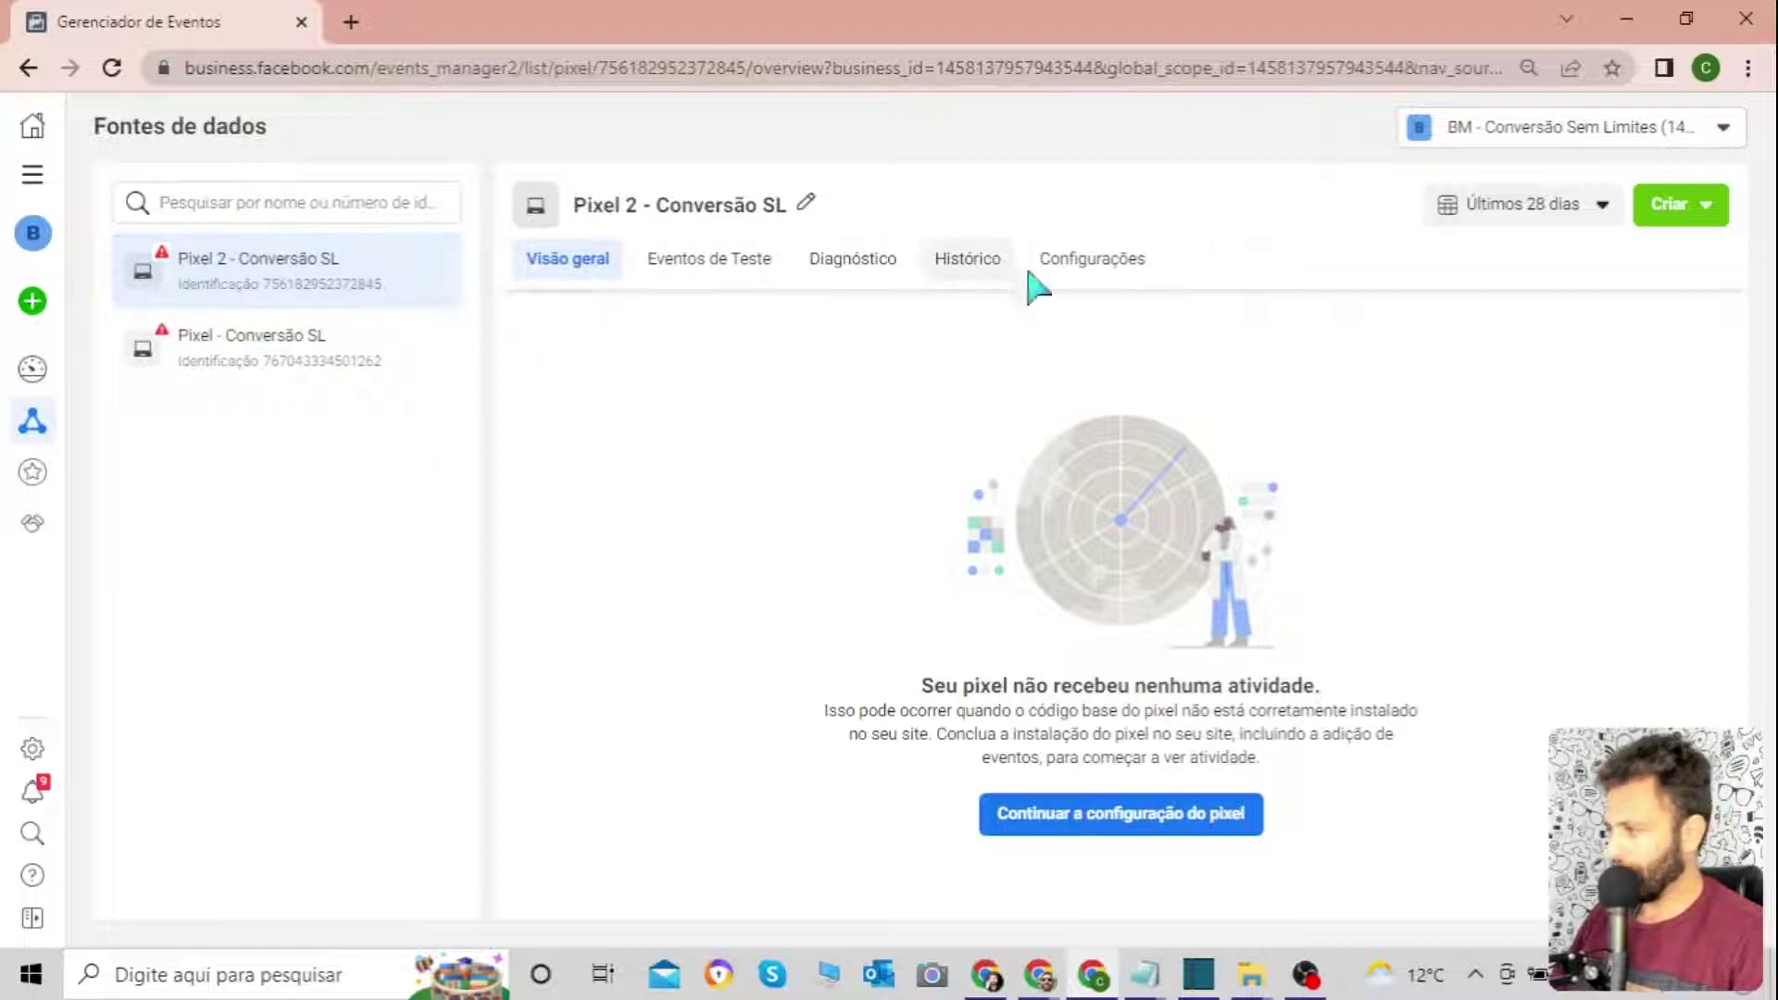
{"action": "left_click", "coordinate": [1120, 264]}
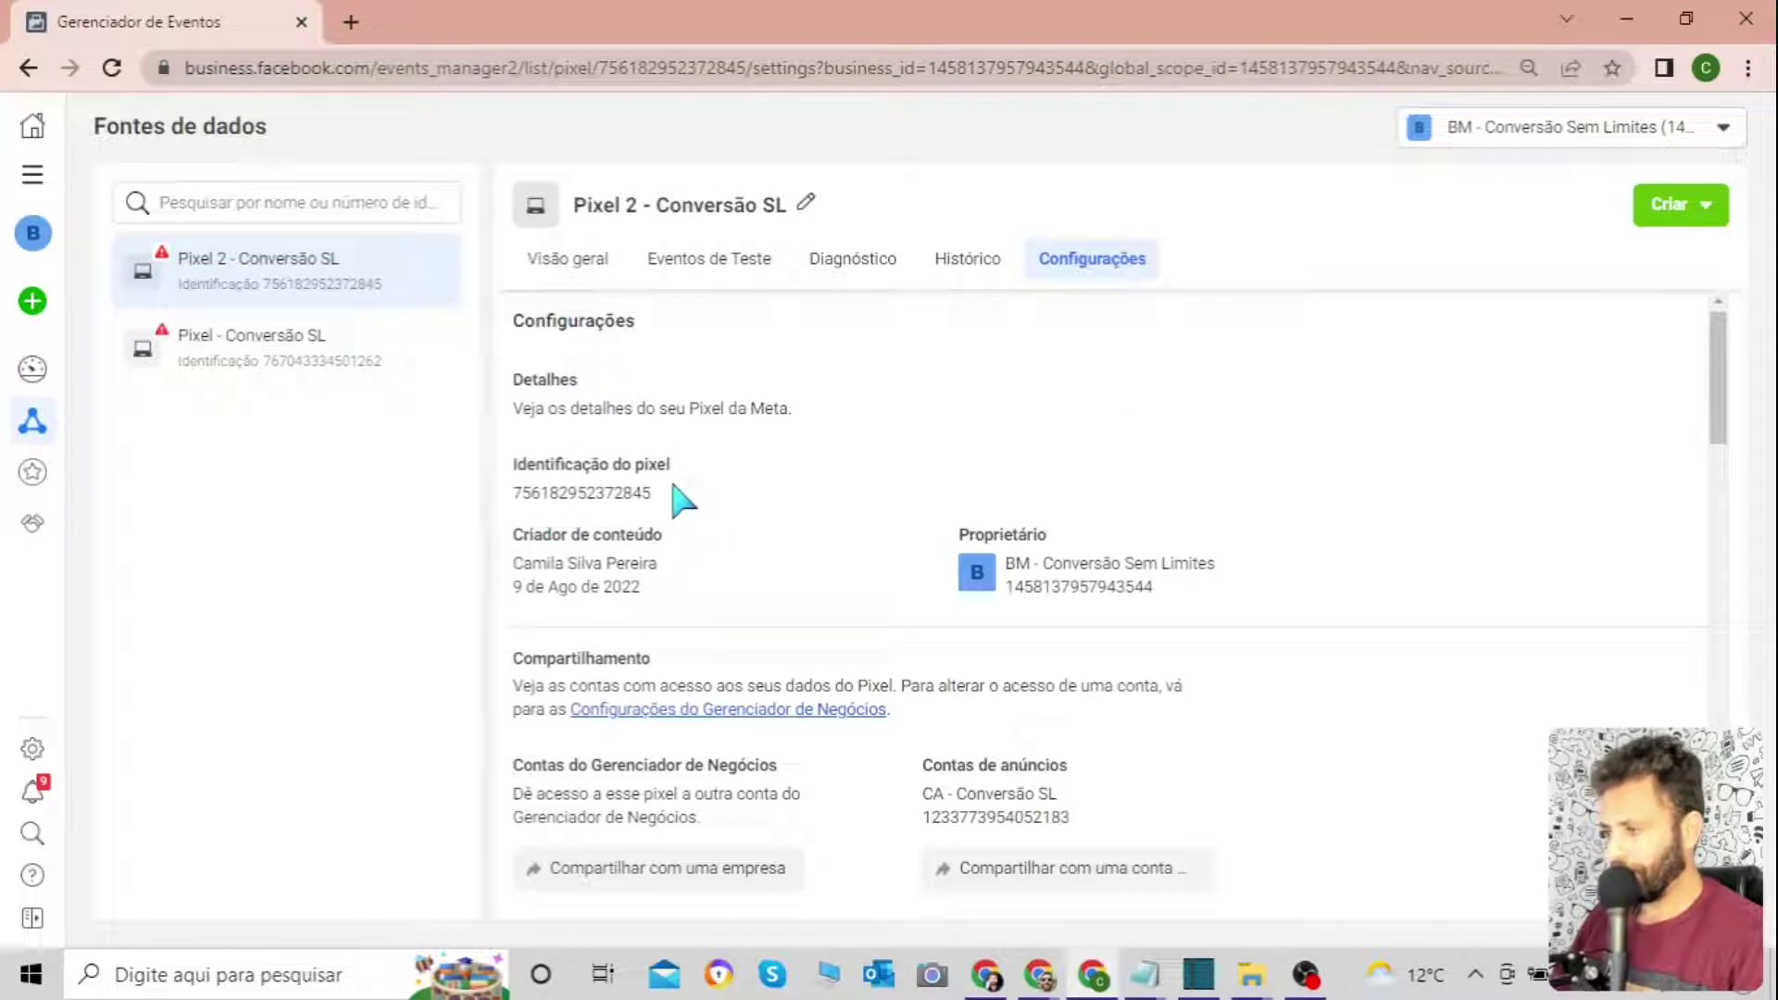
{"action": "left_click", "coordinate": [585, 497]}
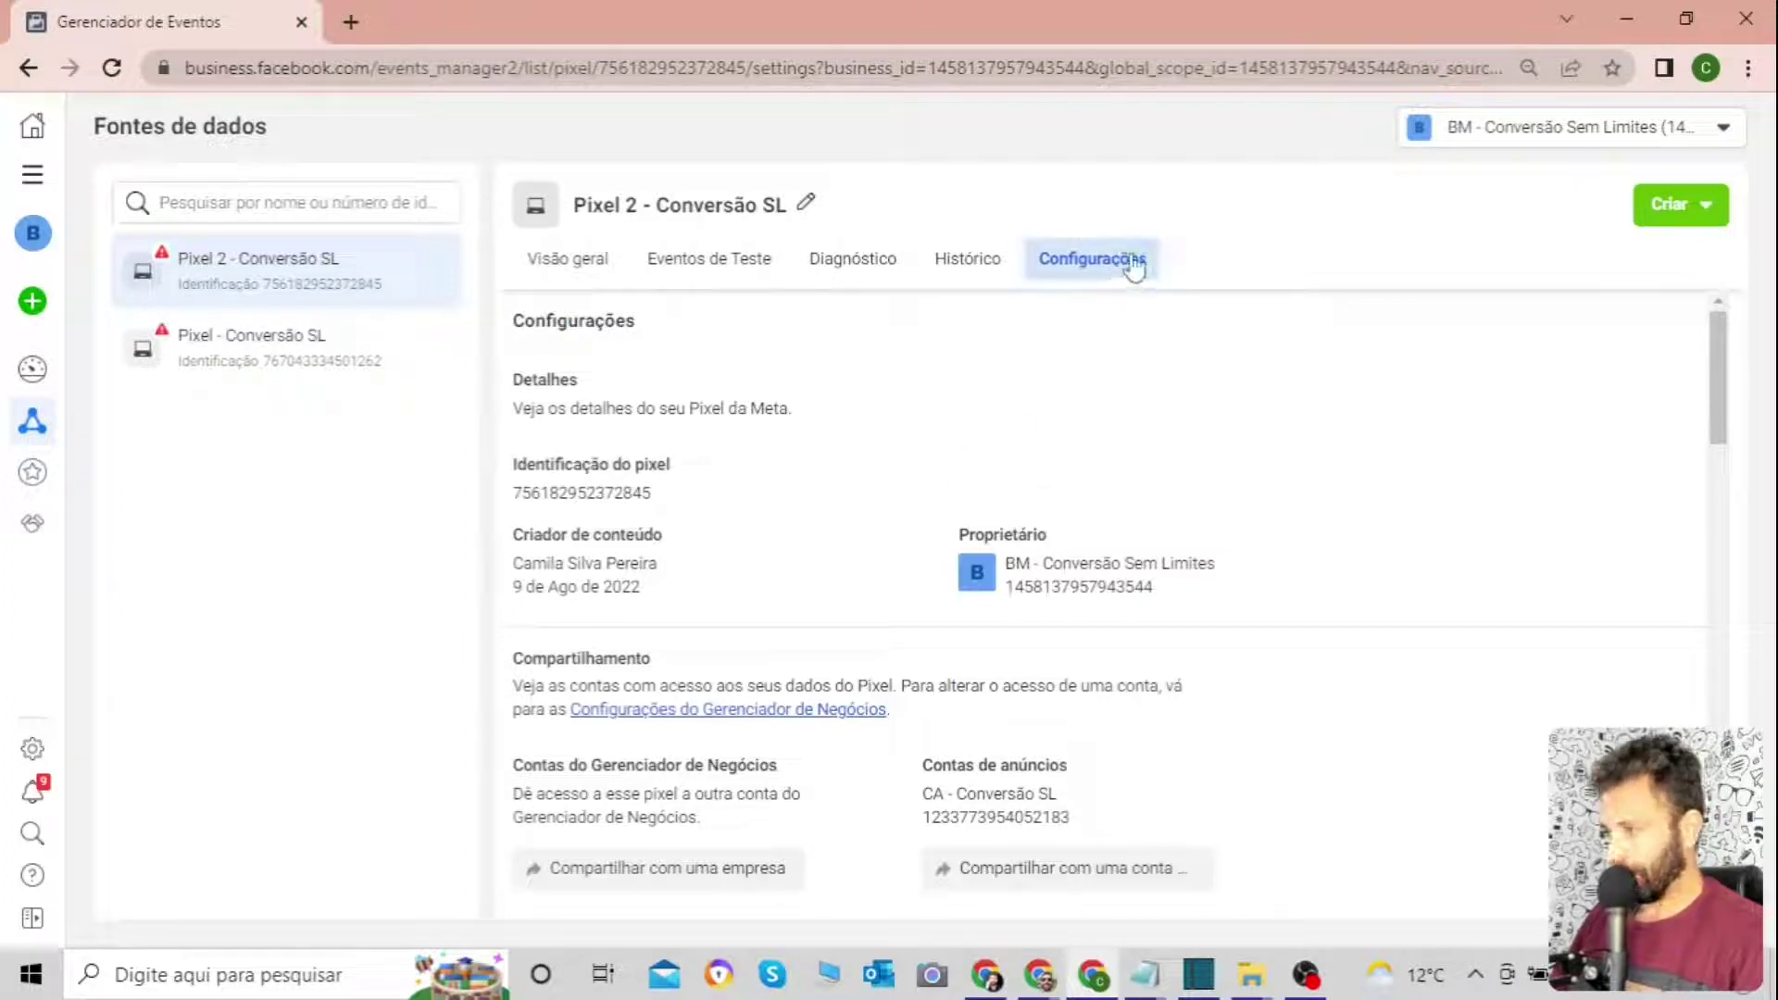
{"action": "left_click", "coordinate": [572, 264]}
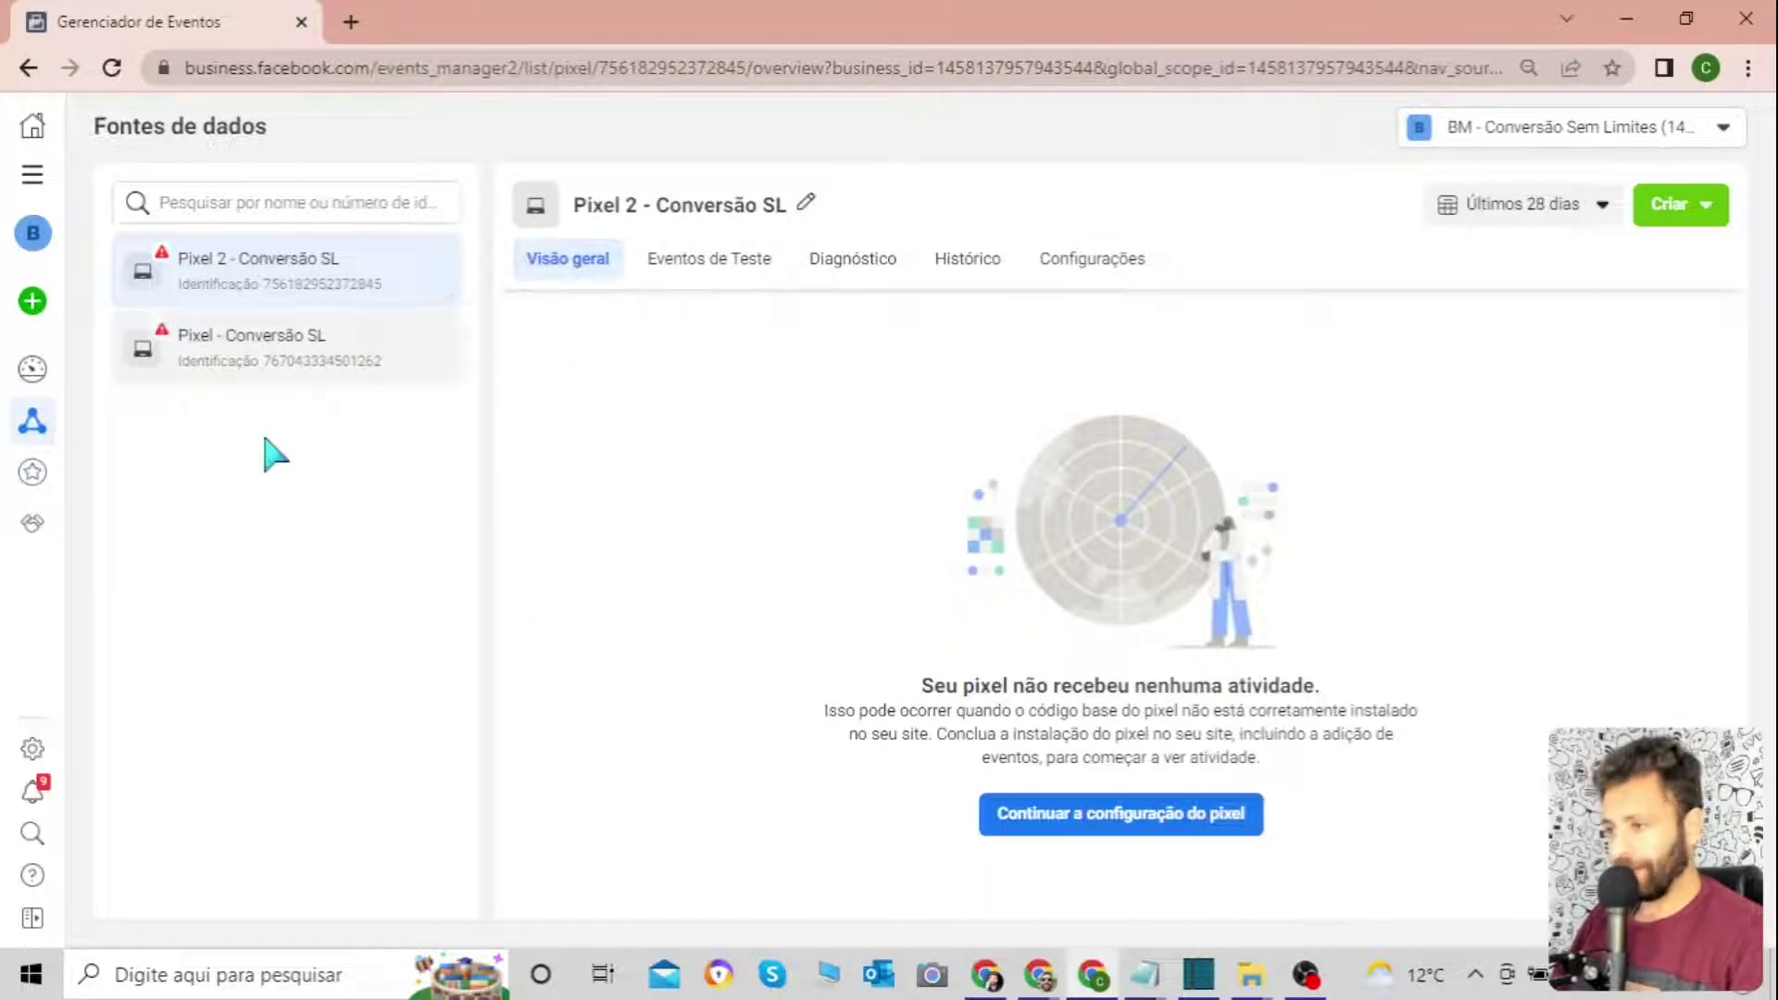
Select the data source "Pixel - Conversão SL" and open its web event setup.
{"action": "left_click", "coordinate": [266, 359]}
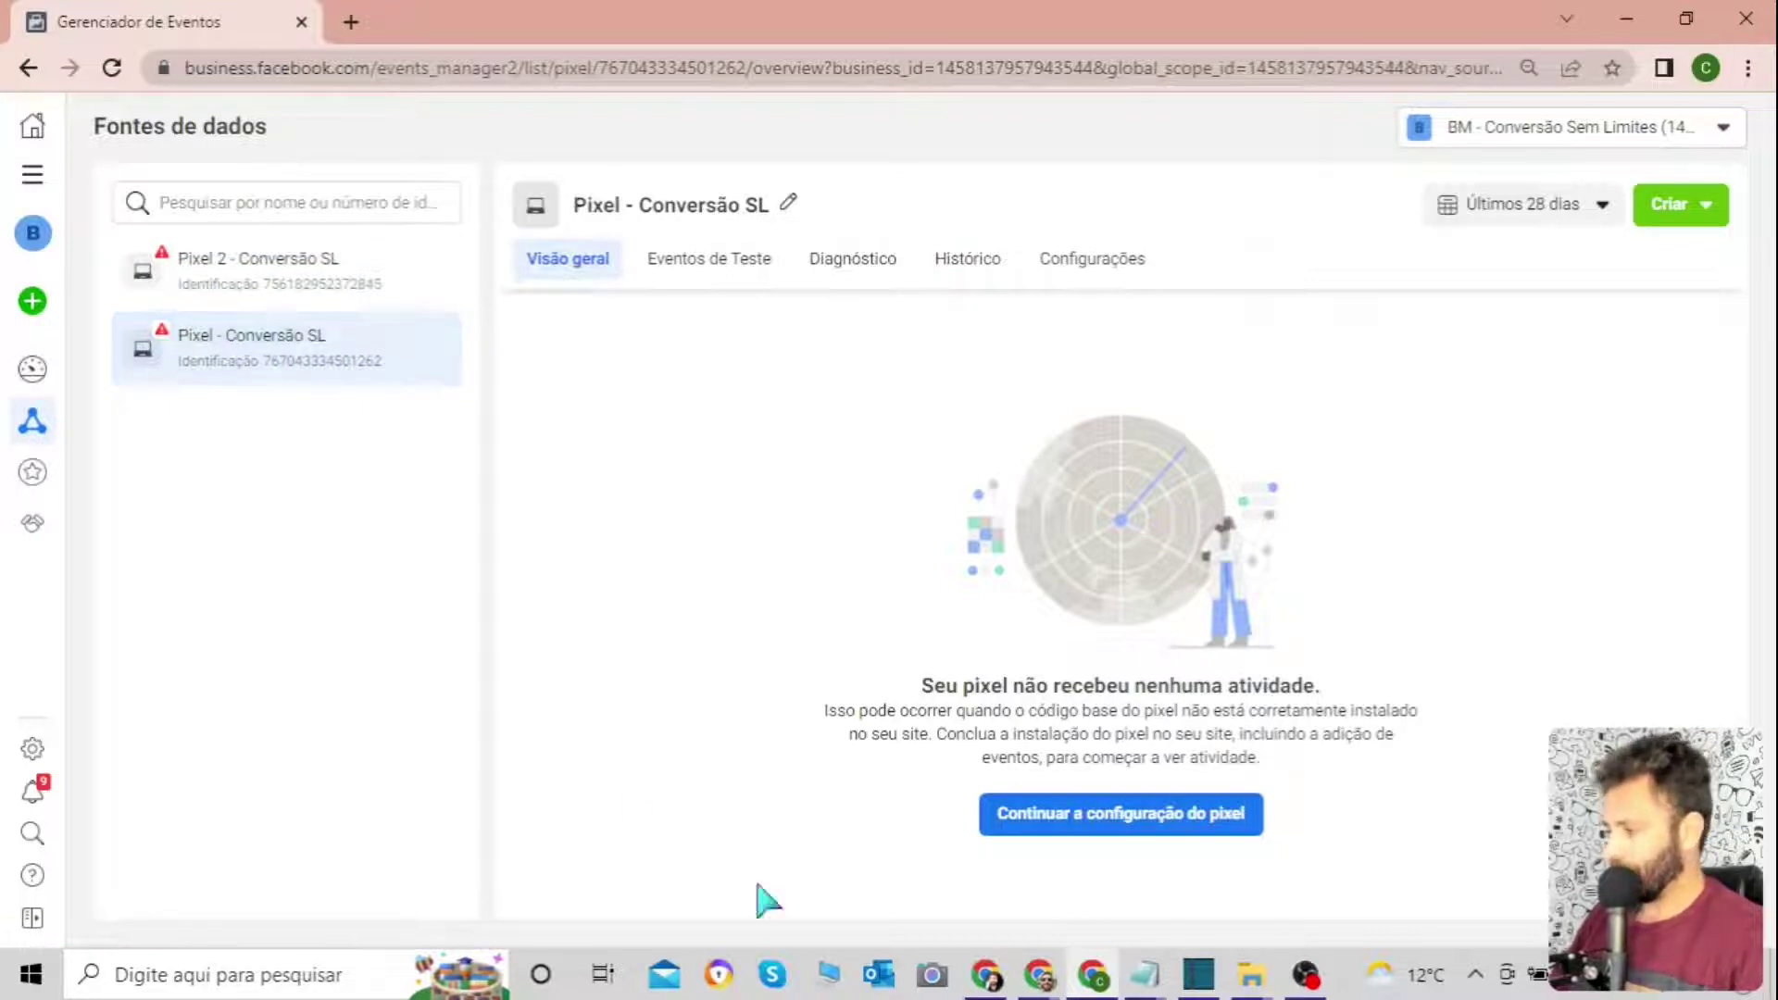
{"action": "left_click", "coordinate": [1146, 817]}
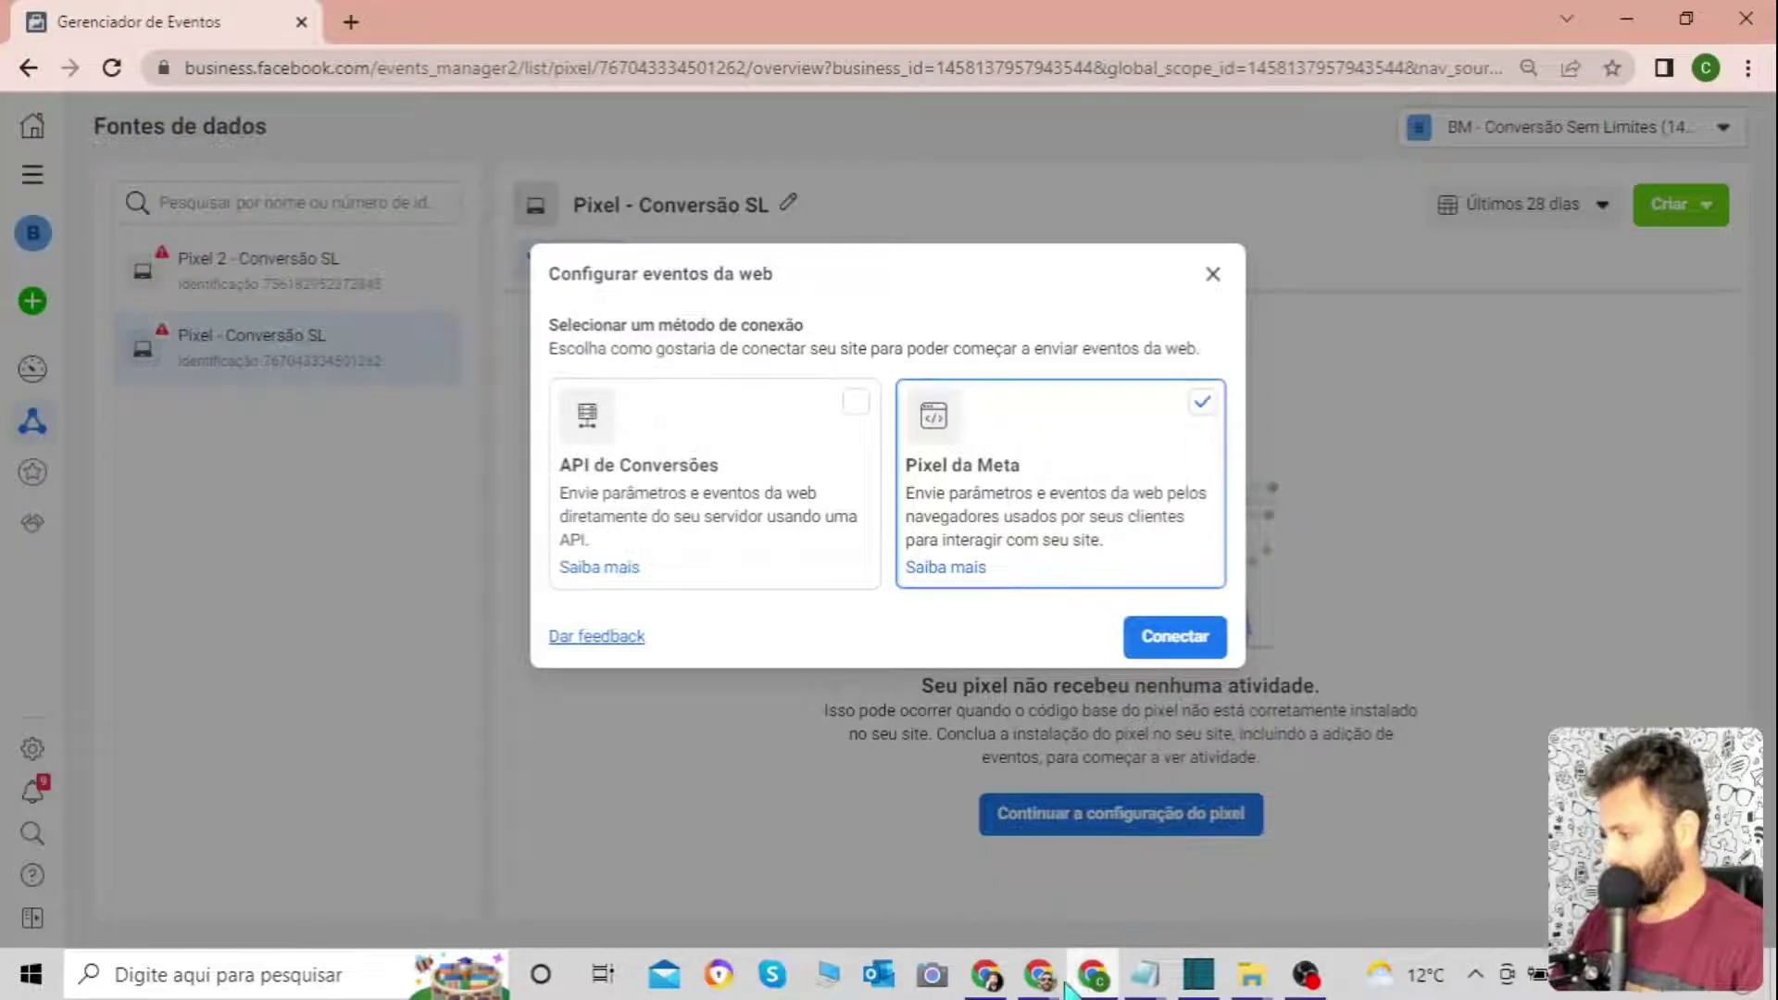
Switch to the MindMeister map and review the API de Conversões and Pixel da Meta options under "2) Duas formas".
{"action": "mouse_move", "coordinate": [1074, 984]}
{"action": "left_click", "coordinate": [1102, 891]}
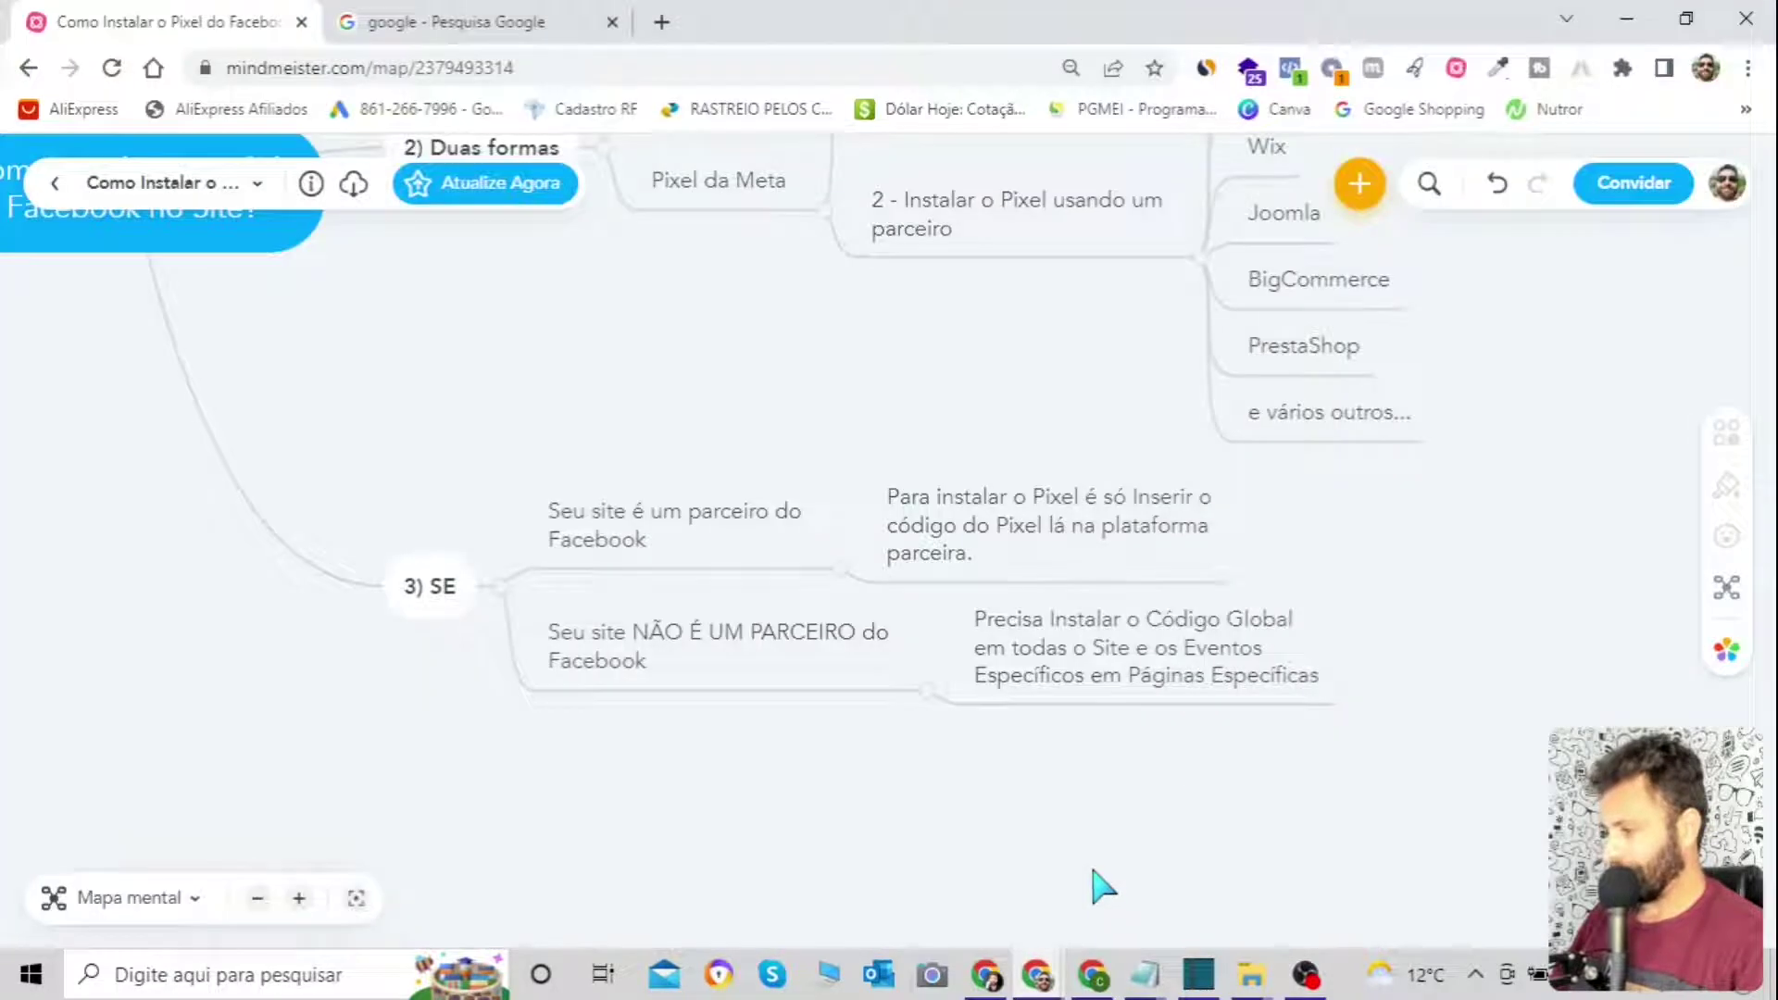
{"action": "left_click_drag", "start_coordinate": [766, 370], "coordinate": [796, 788]}
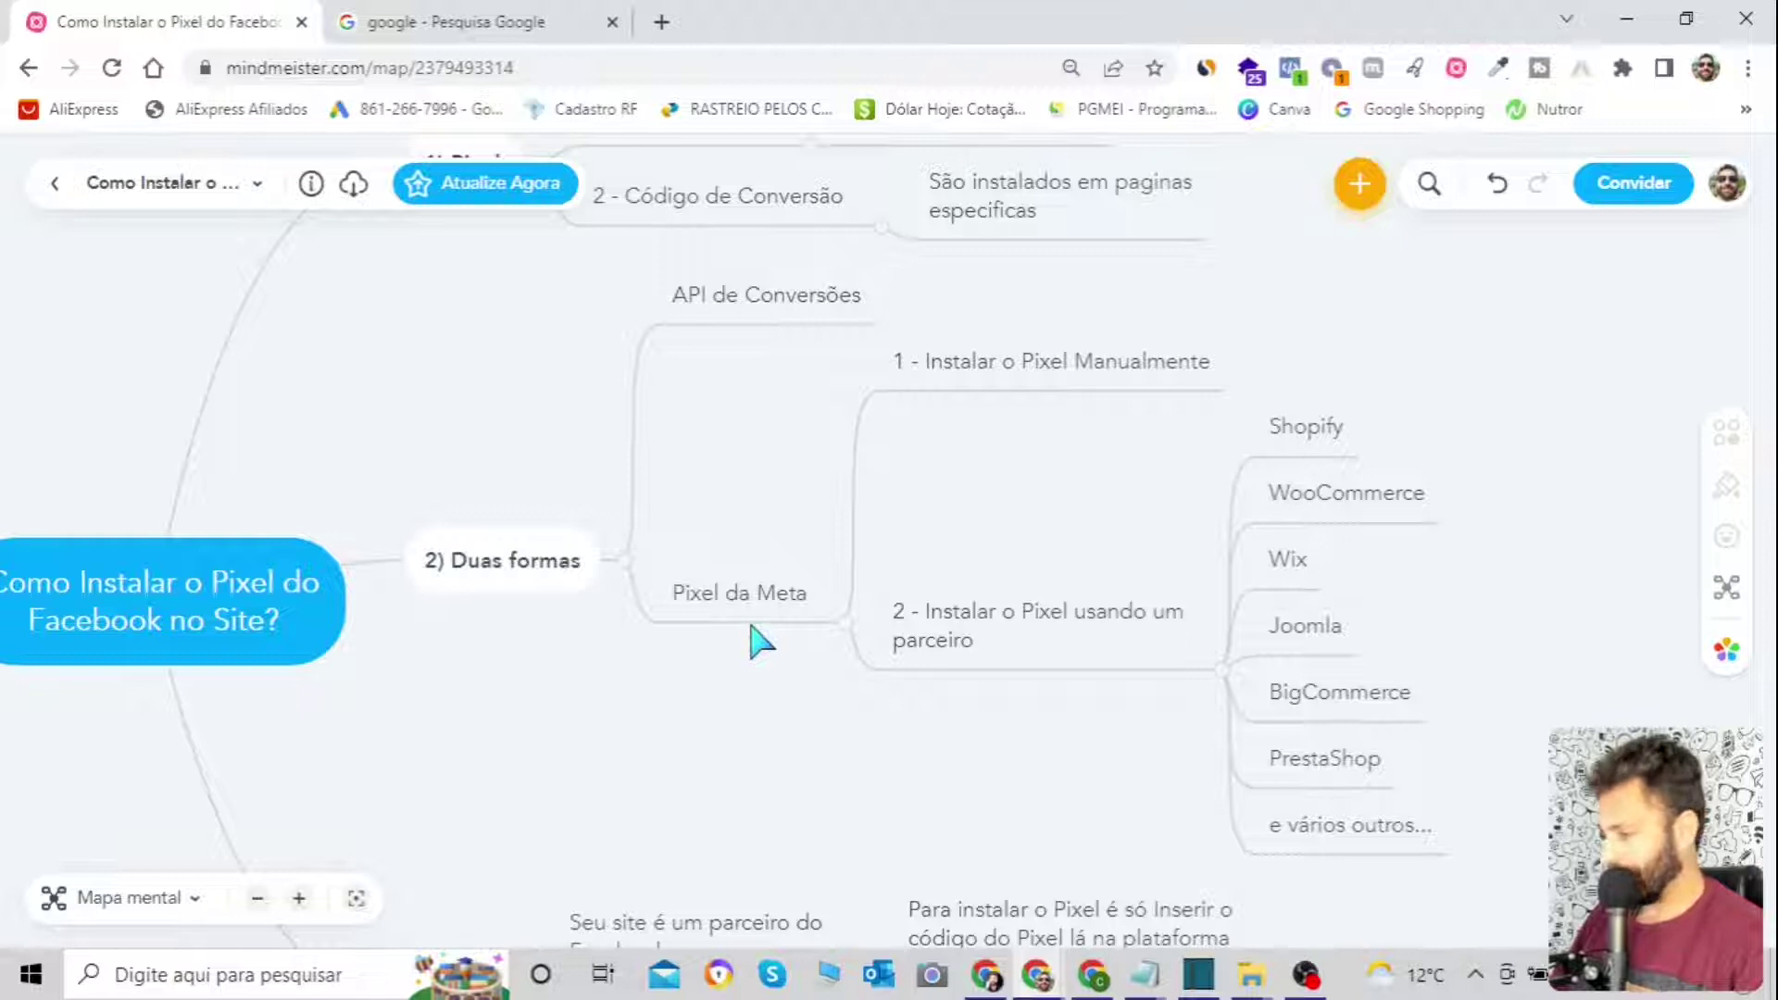
Return to the Gerenciador de Eventos, connect with the Pixel da Meta method and browse the partner integrations.
{"action": "left_click", "coordinate": [1094, 977]}
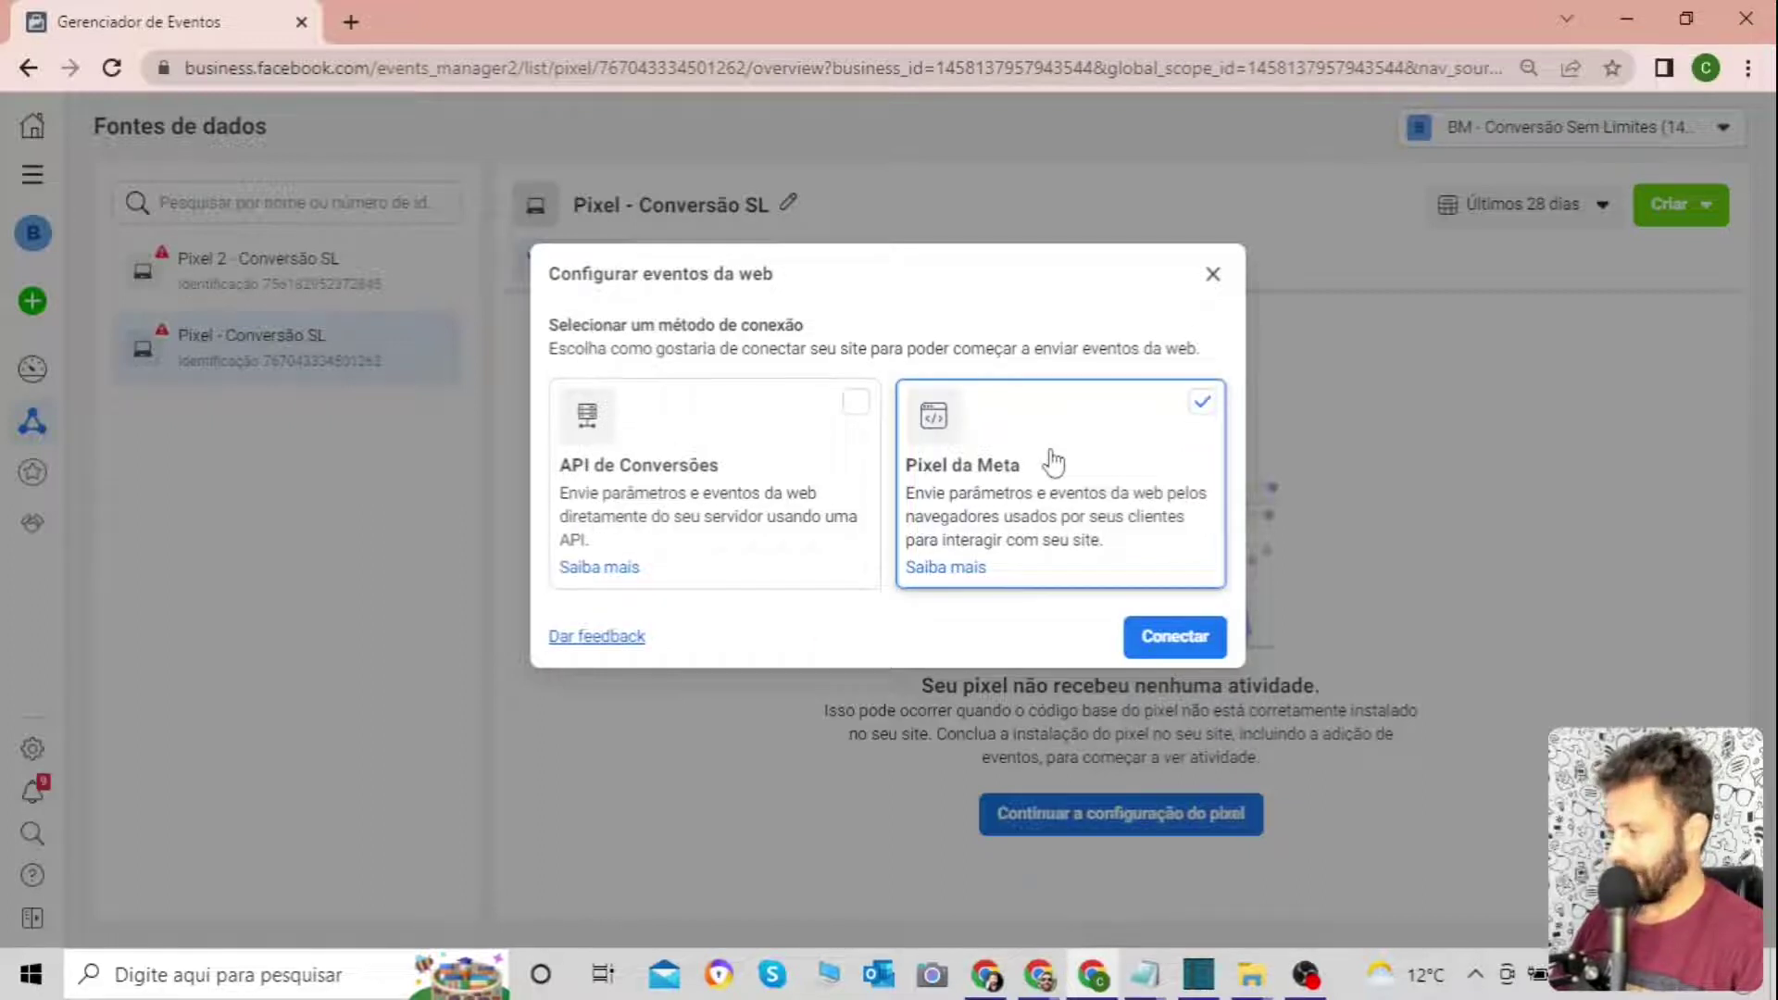
{"action": "left_click", "coordinate": [1176, 648]}
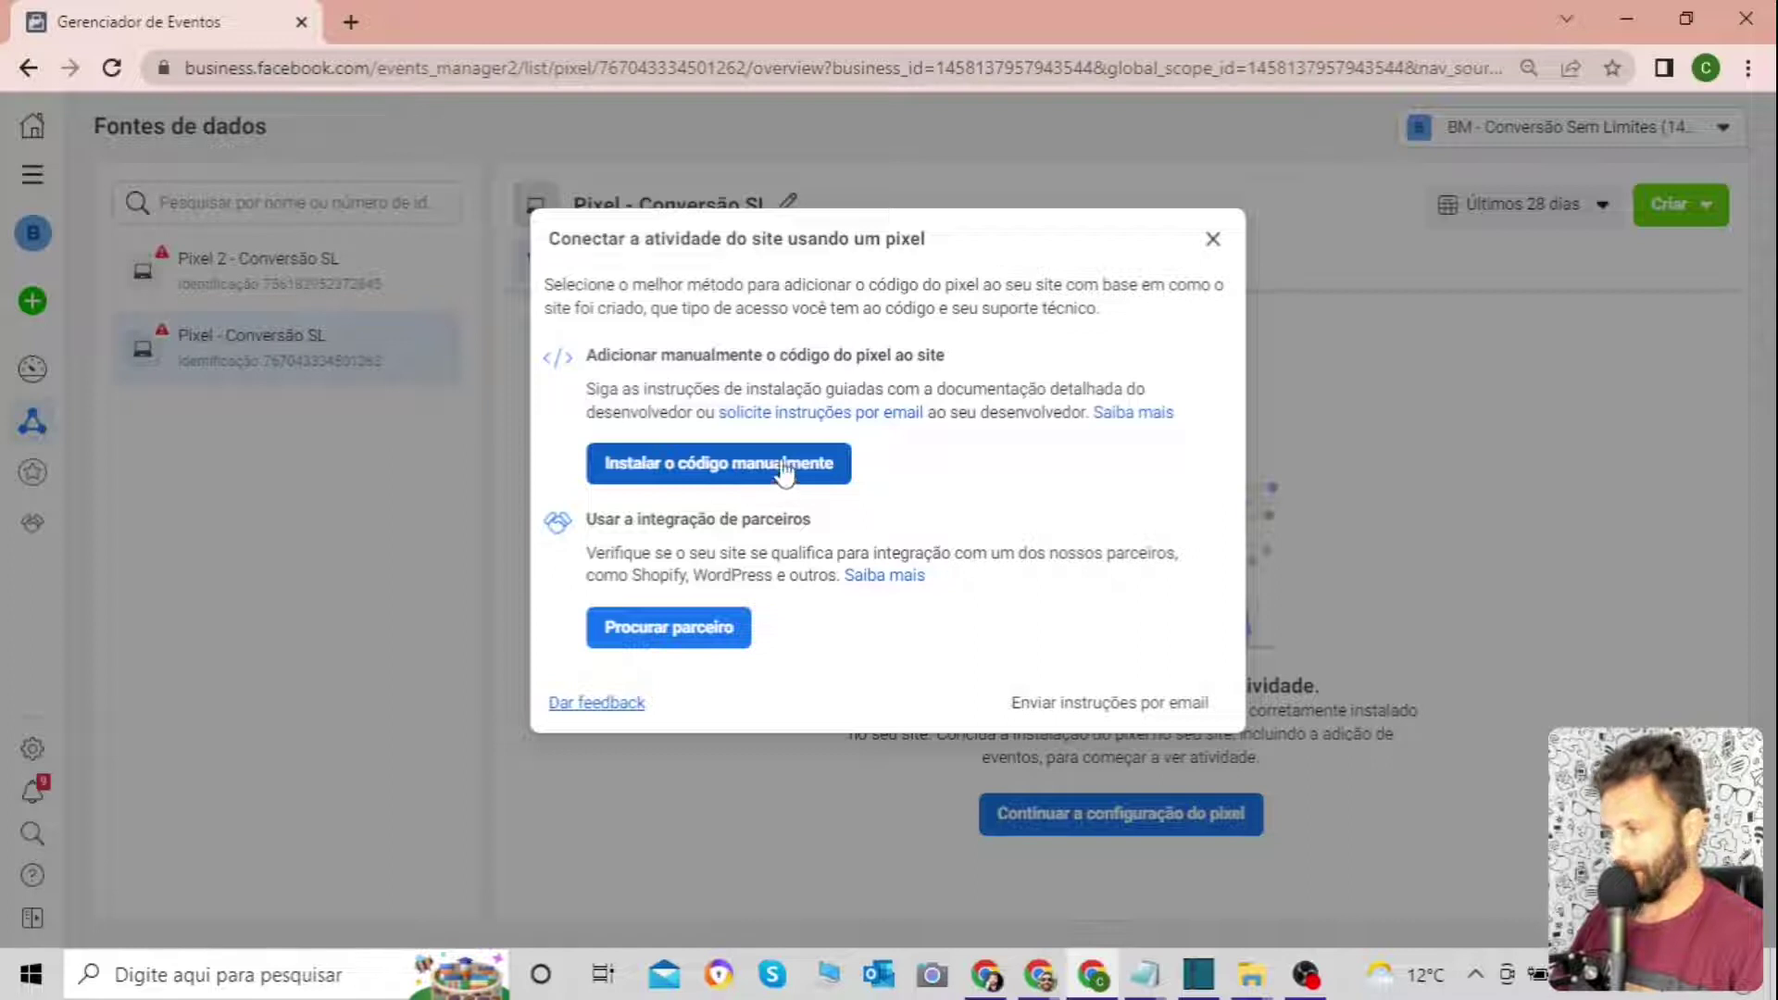
{"action": "left_click", "coordinate": [696, 630]}
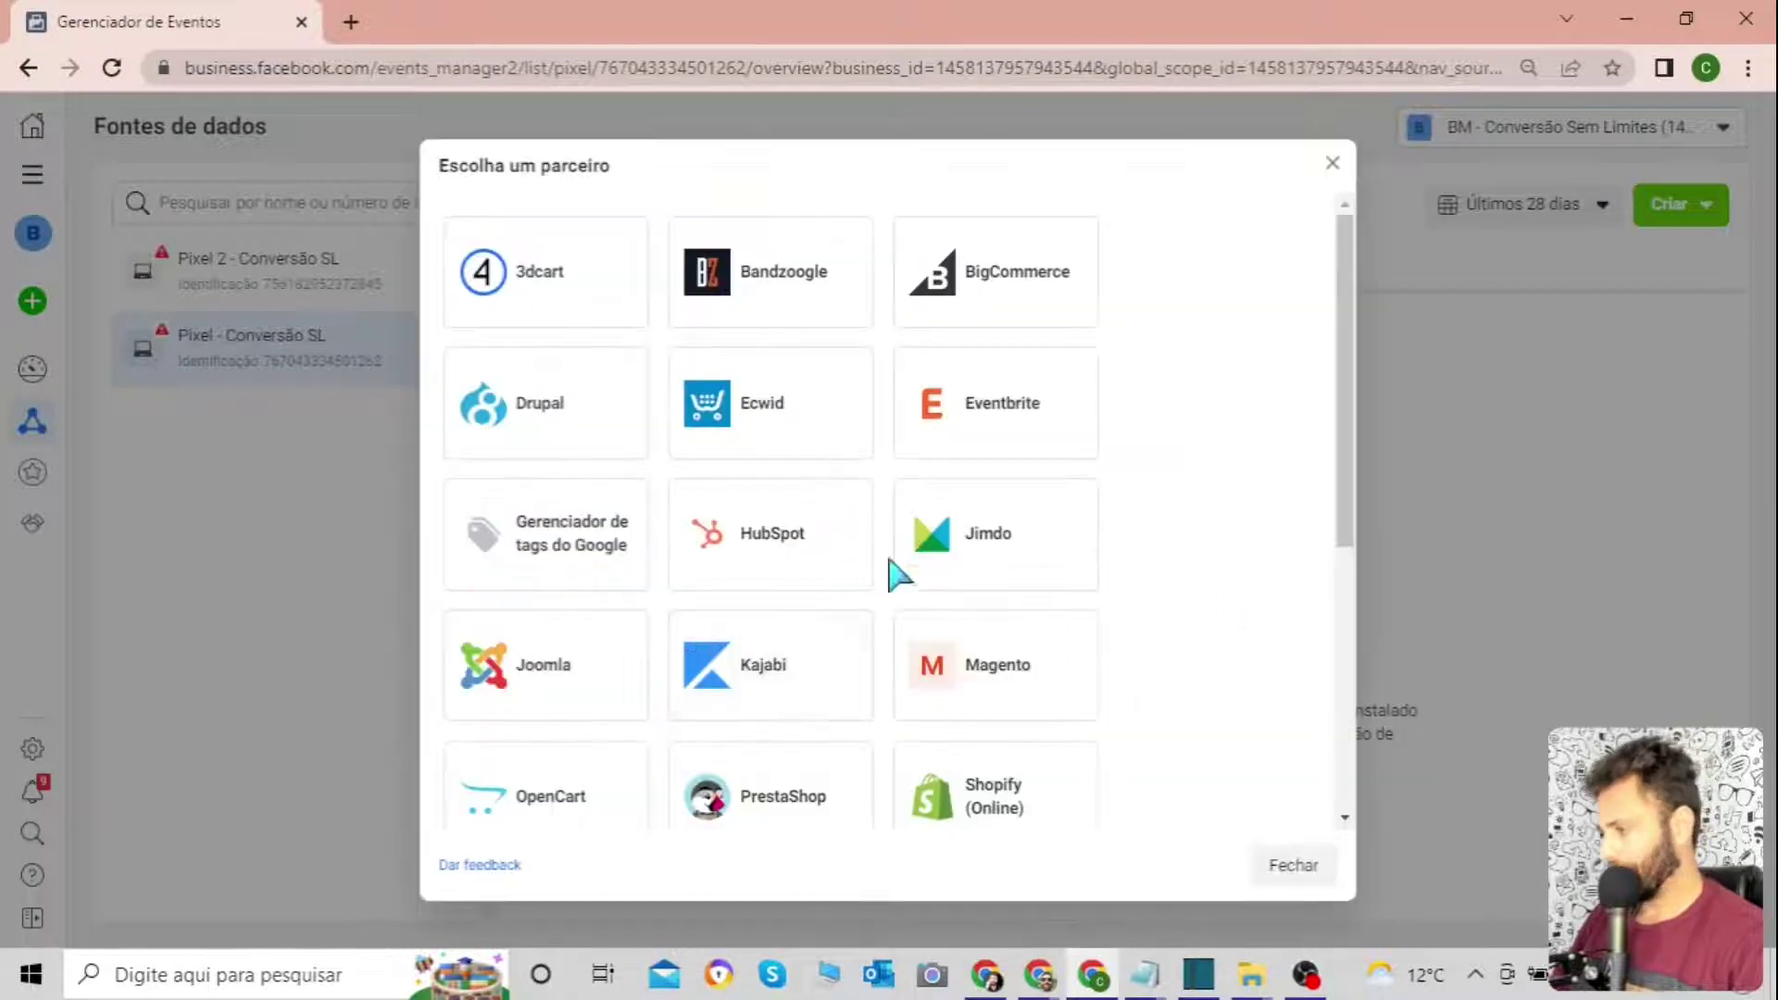
{"action": "scroll", "coordinate": [891, 359], "scroll_direction": "down", "scroll_amount": 5}
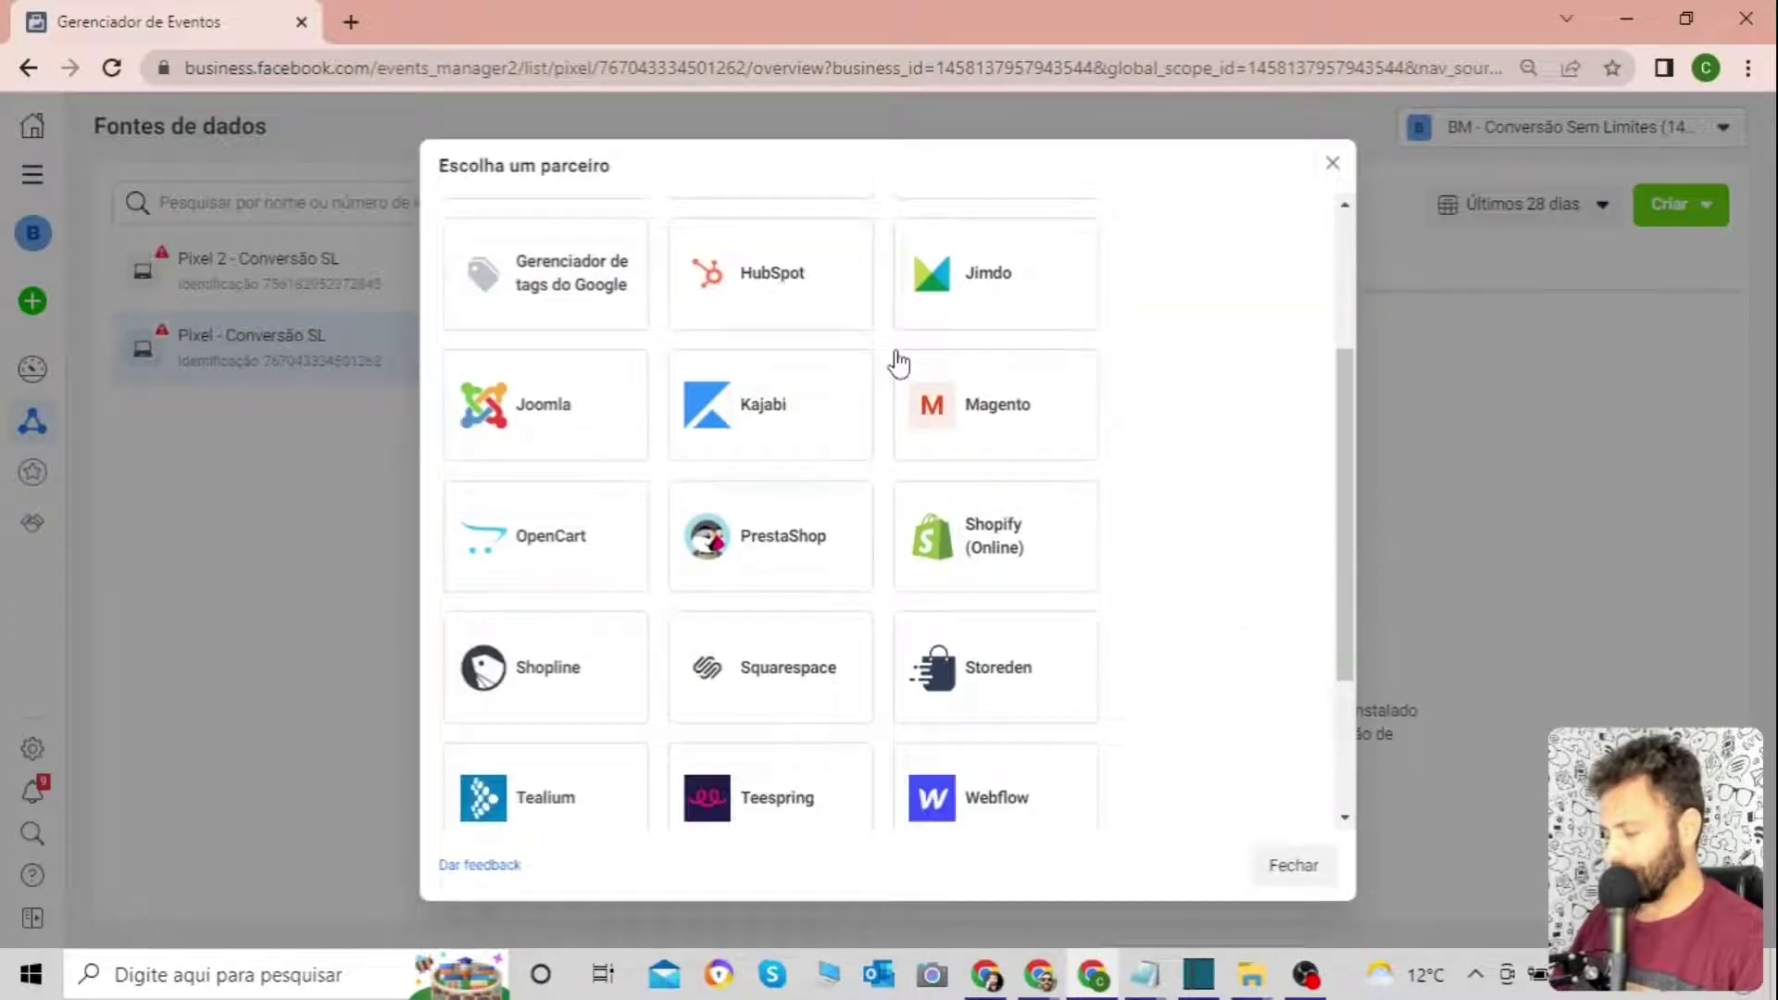
Review the platforms offered in the partner integration list and close the list.
{"action": "scroll", "coordinate": [968, 405], "scroll_direction": "up", "scroll_amount": 5}
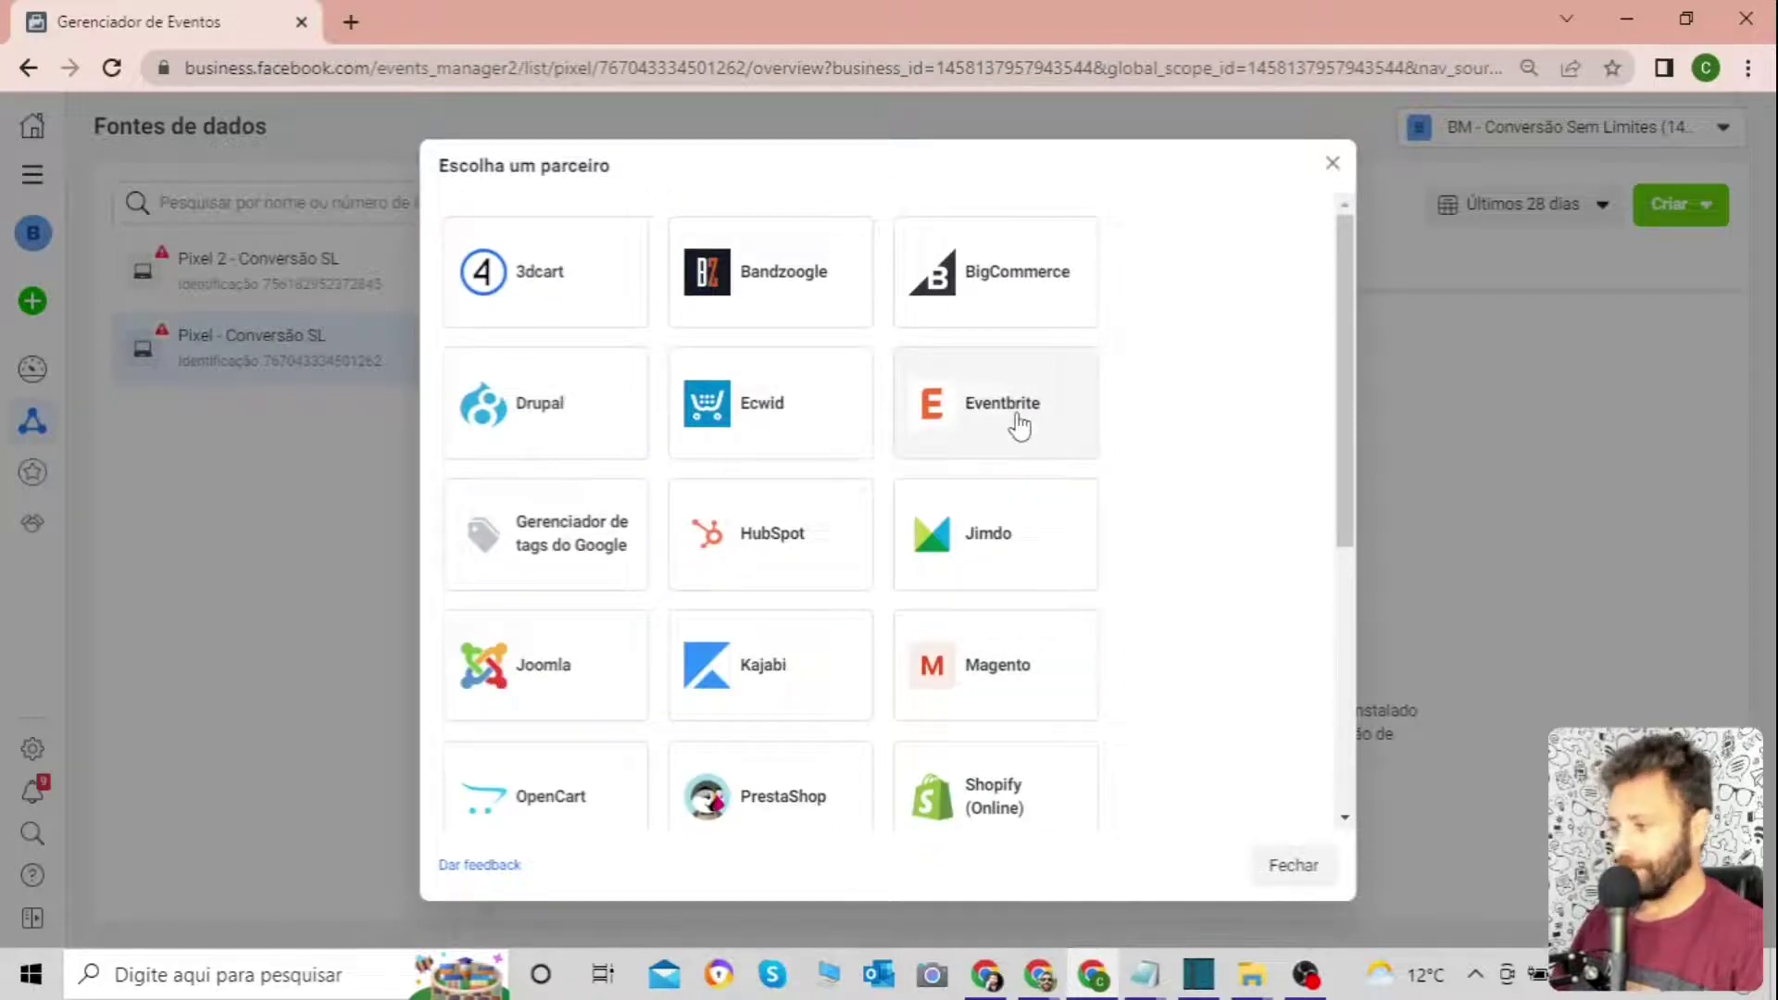
{"action": "scroll", "coordinate": [1019, 426], "scroll_direction": "down", "scroll_amount": 4}
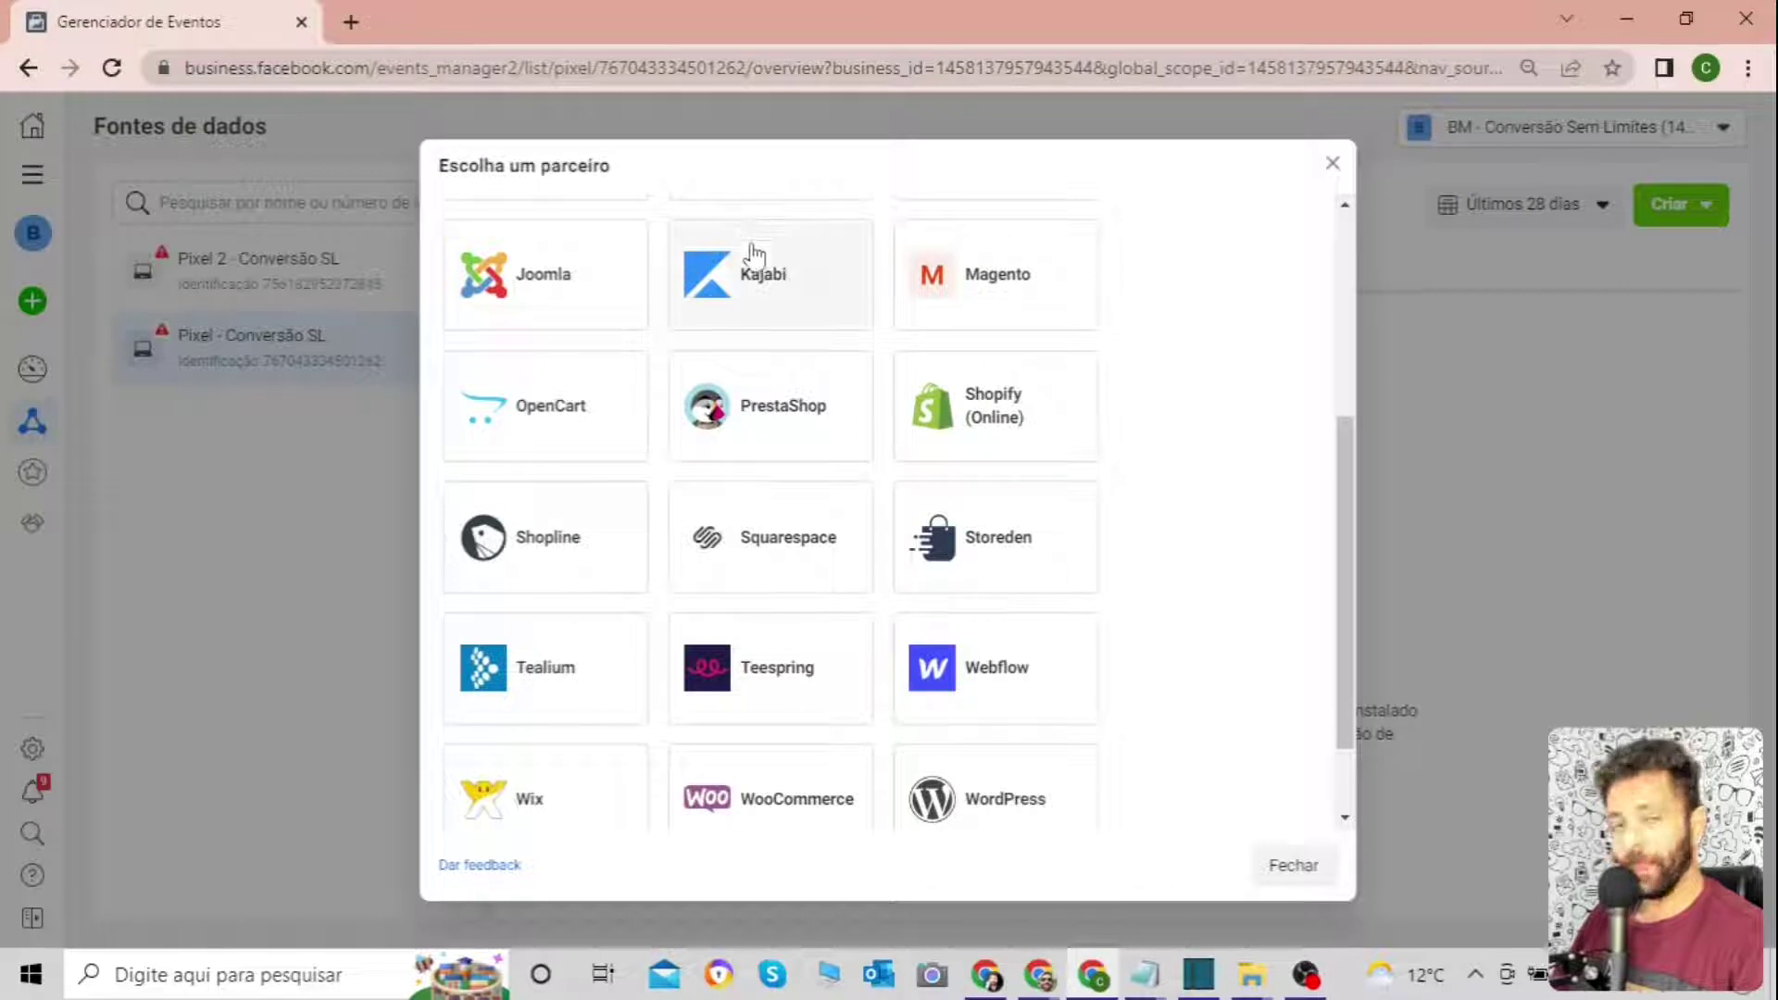
{"action": "scroll", "coordinate": [794, 311], "scroll_direction": "up", "scroll_amount": 1}
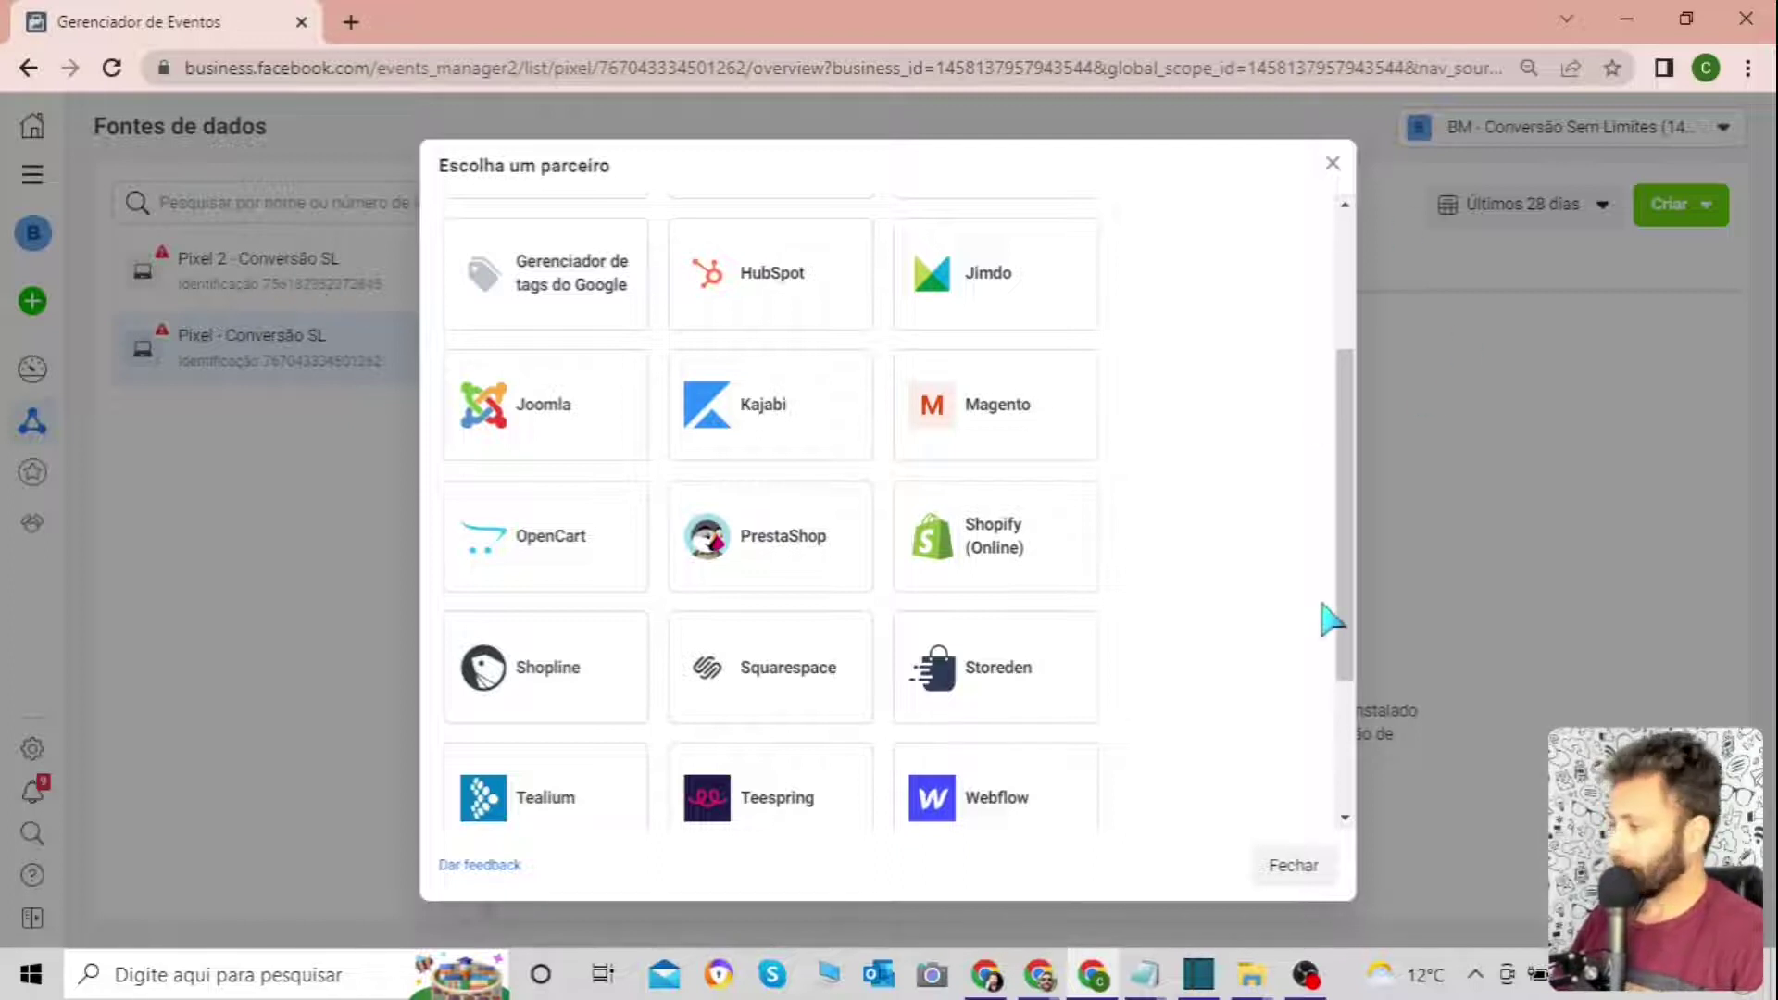
{"action": "left_click", "coordinate": [1301, 865]}
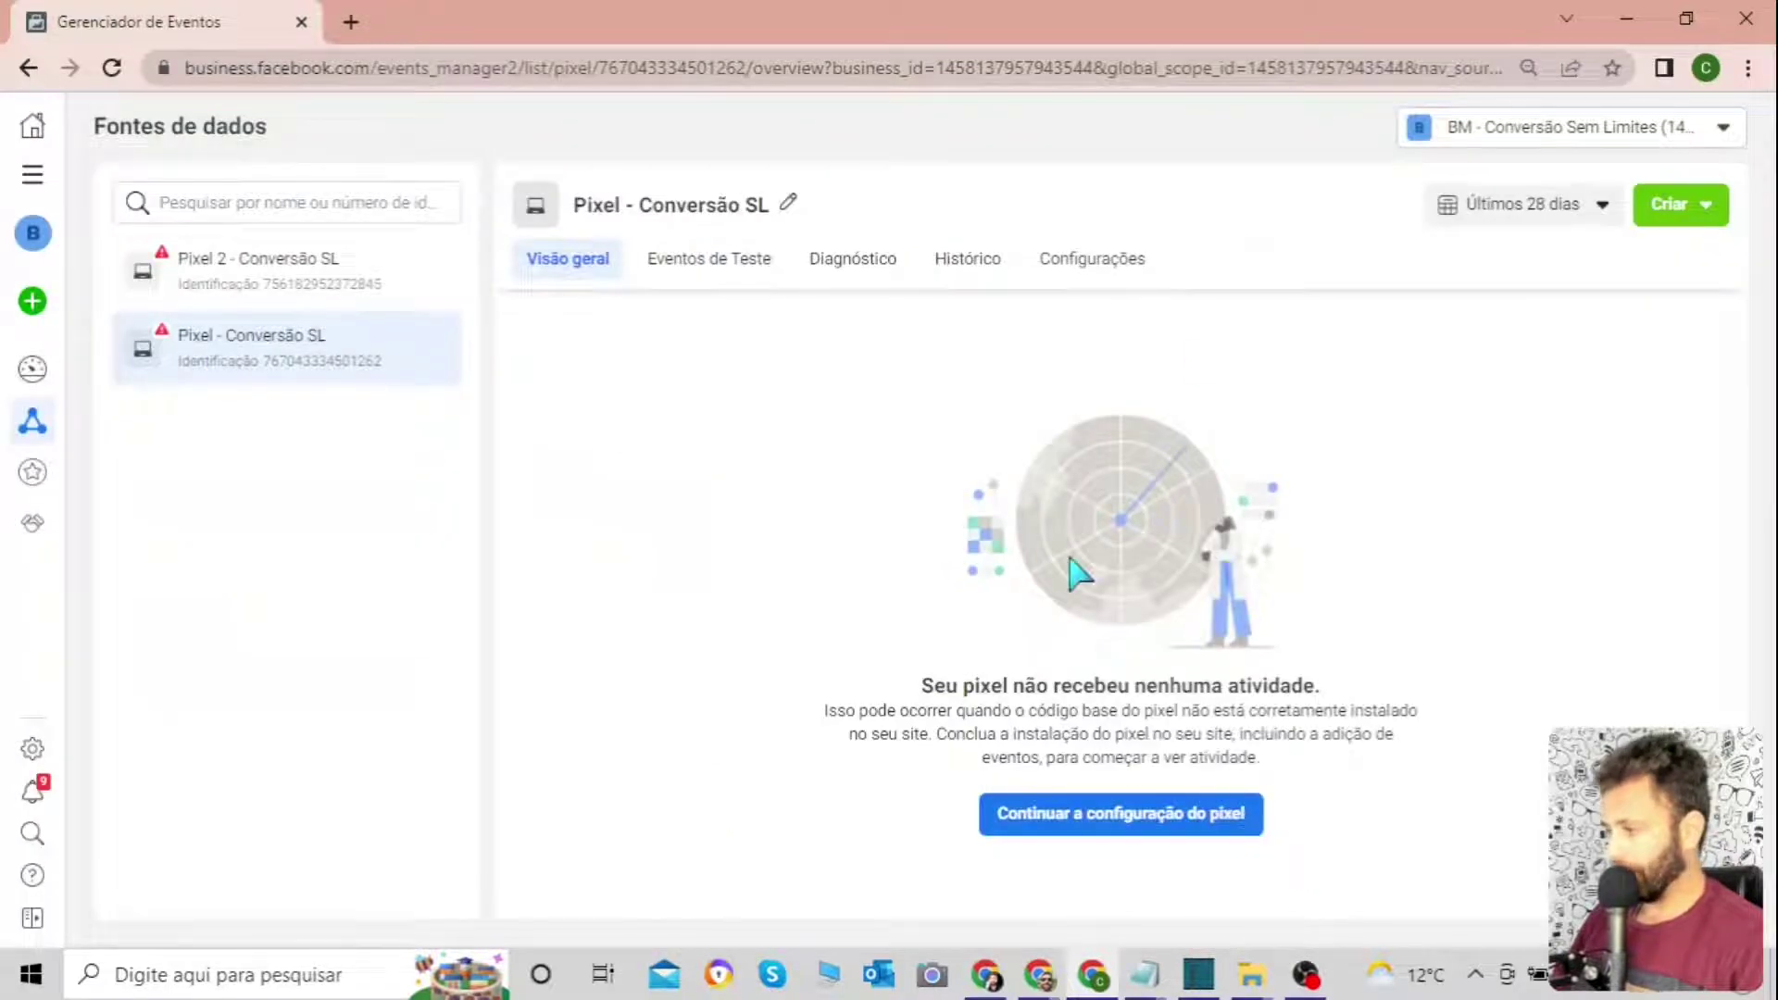
Continue the setup of "Pixel - Conversão SL" with the Pixel da Meta method, choose manual installation and copy the base code.
{"action": "left_click", "coordinate": [1119, 811]}
{"action": "left_click", "coordinate": [1176, 636]}
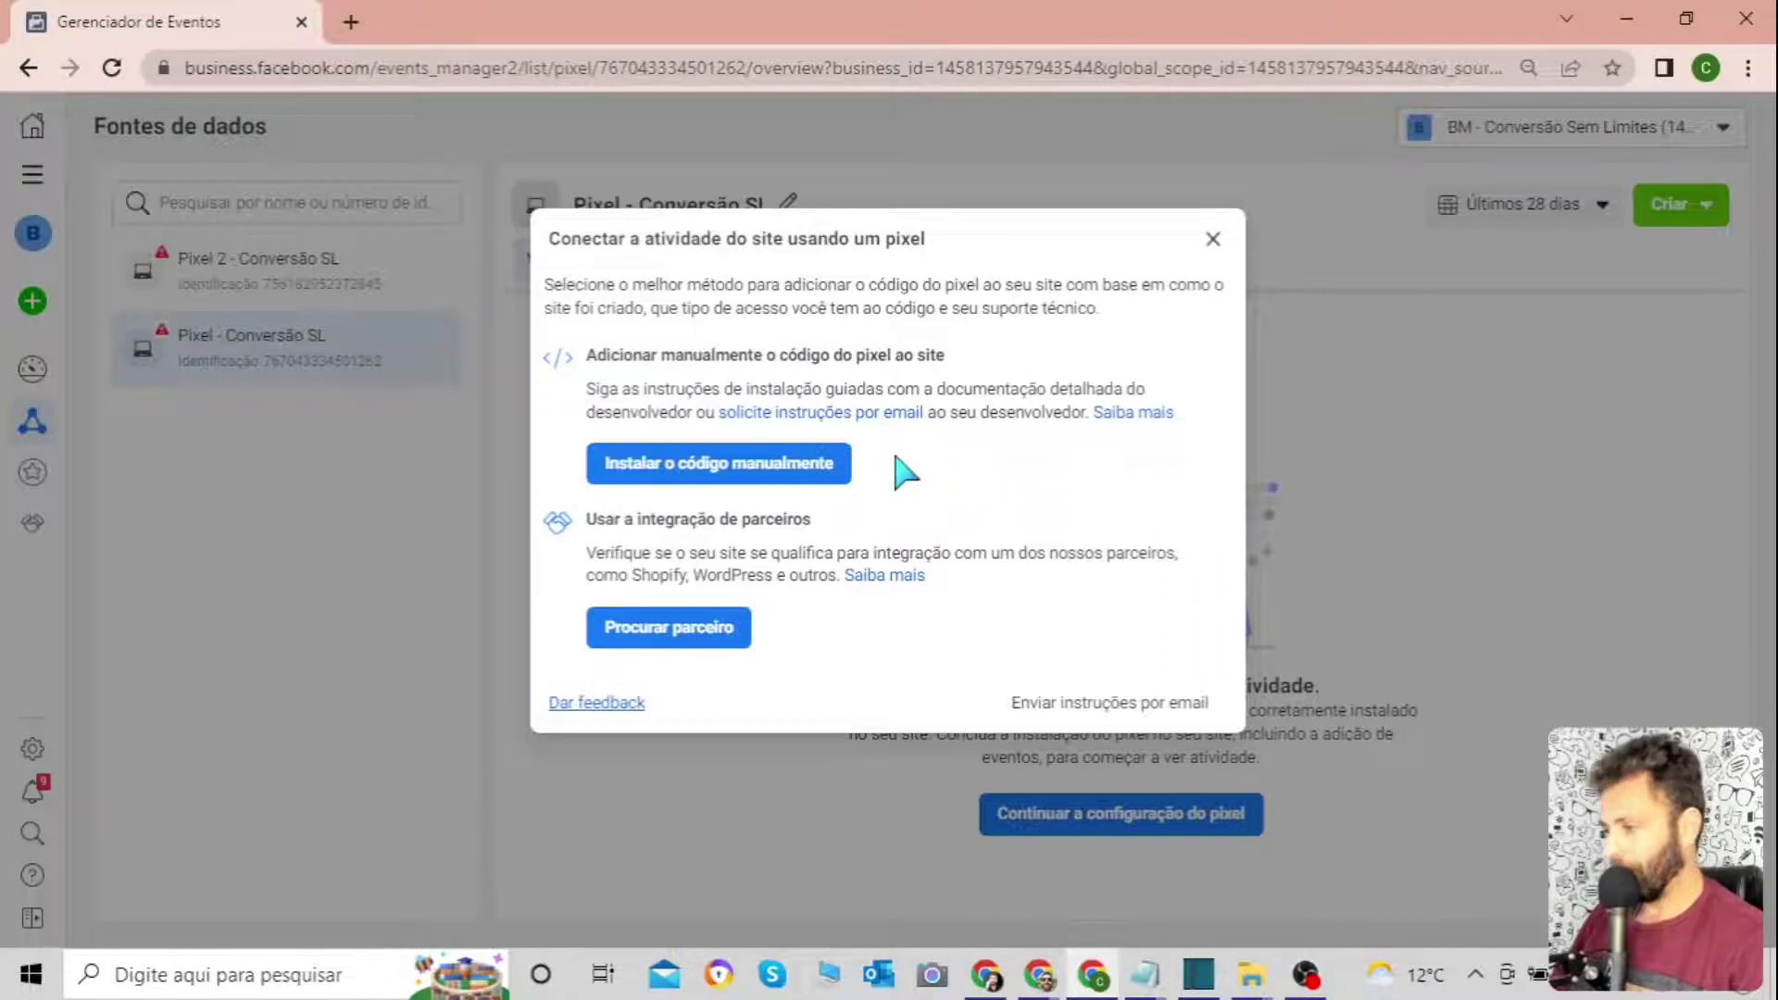
{"action": "left_click", "coordinate": [714, 465]}
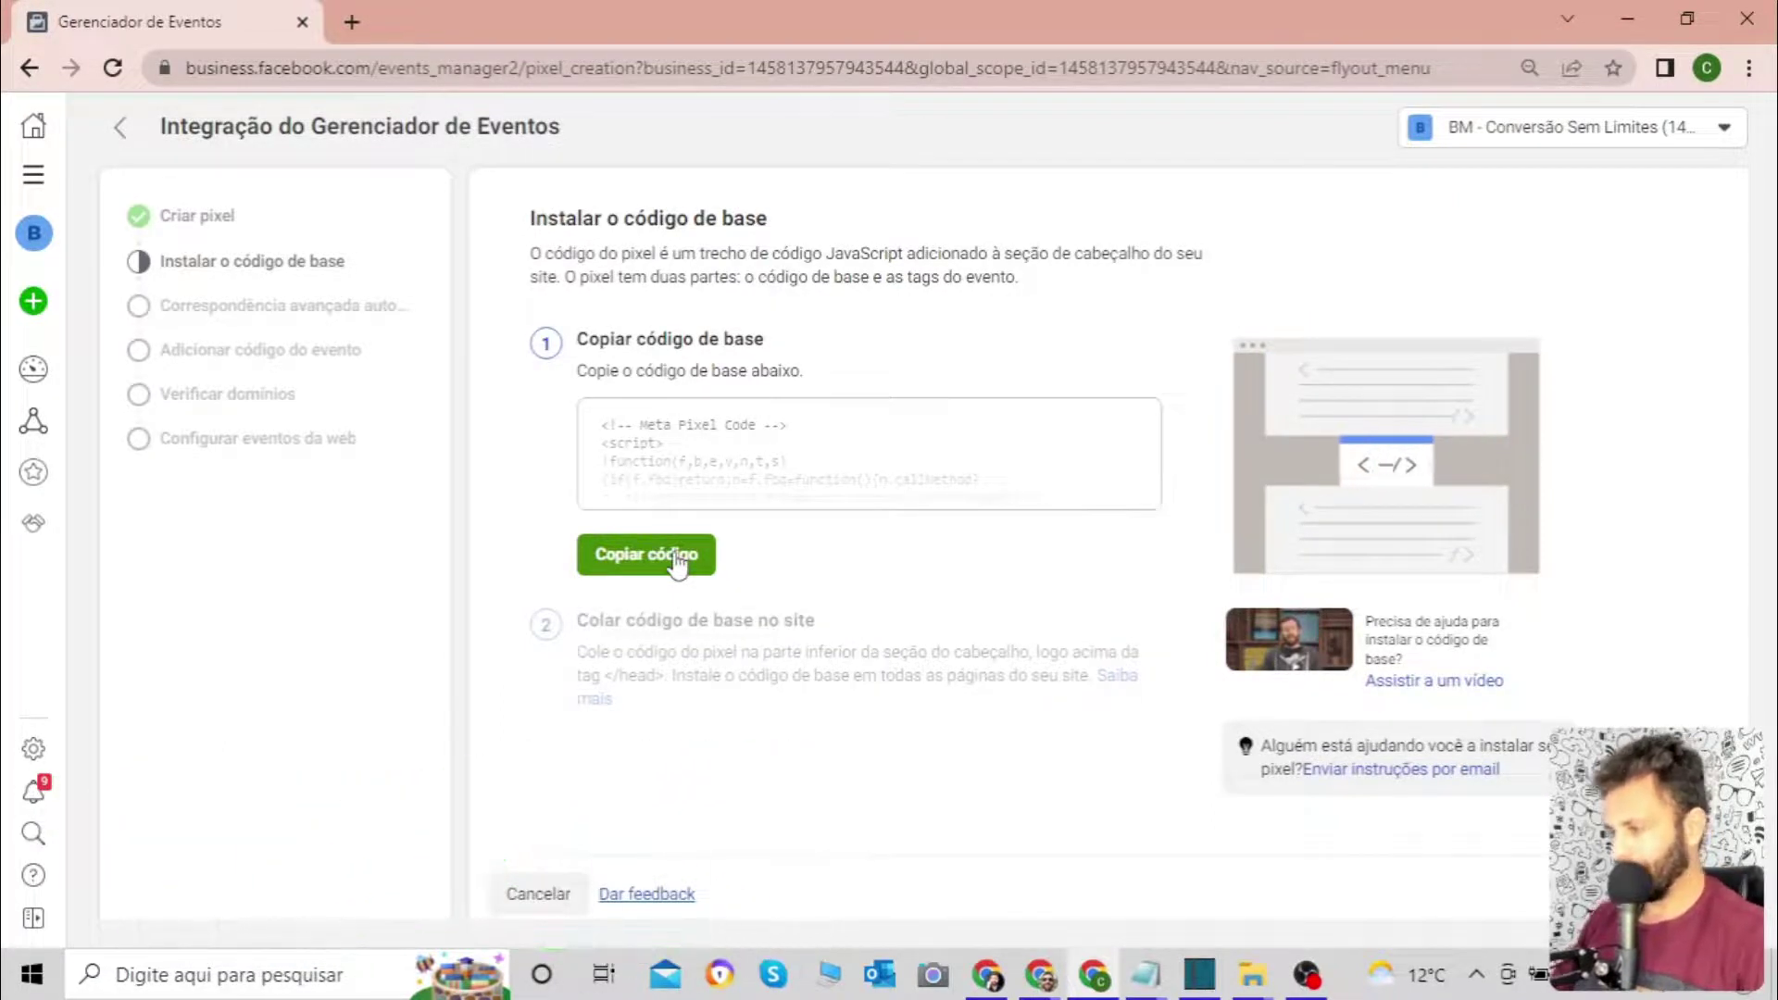
{"action": "left_click", "coordinate": [679, 561]}
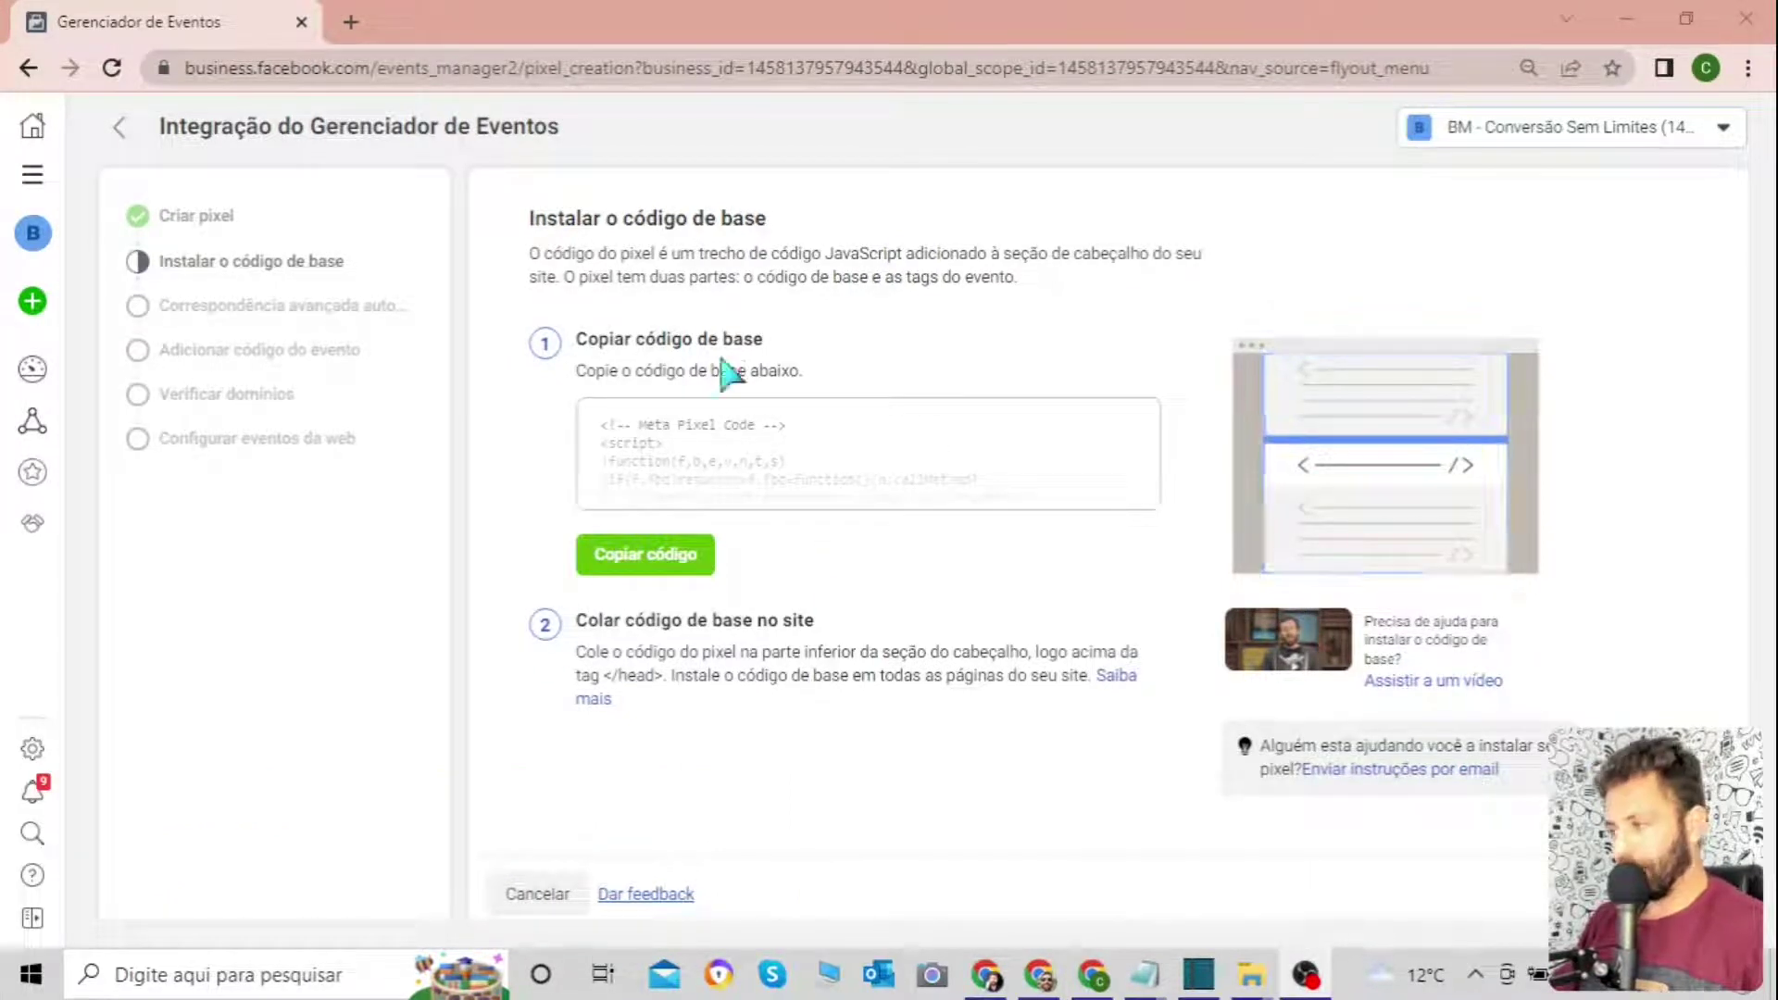
Compare the "código de base" heading with the Código Global and Código de Conversão branches in the MindMeister map, and return to the Gerenciador de Eventos.
{"action": "left_click_drag", "start_coordinate": [640, 334], "coordinate": [755, 331]}
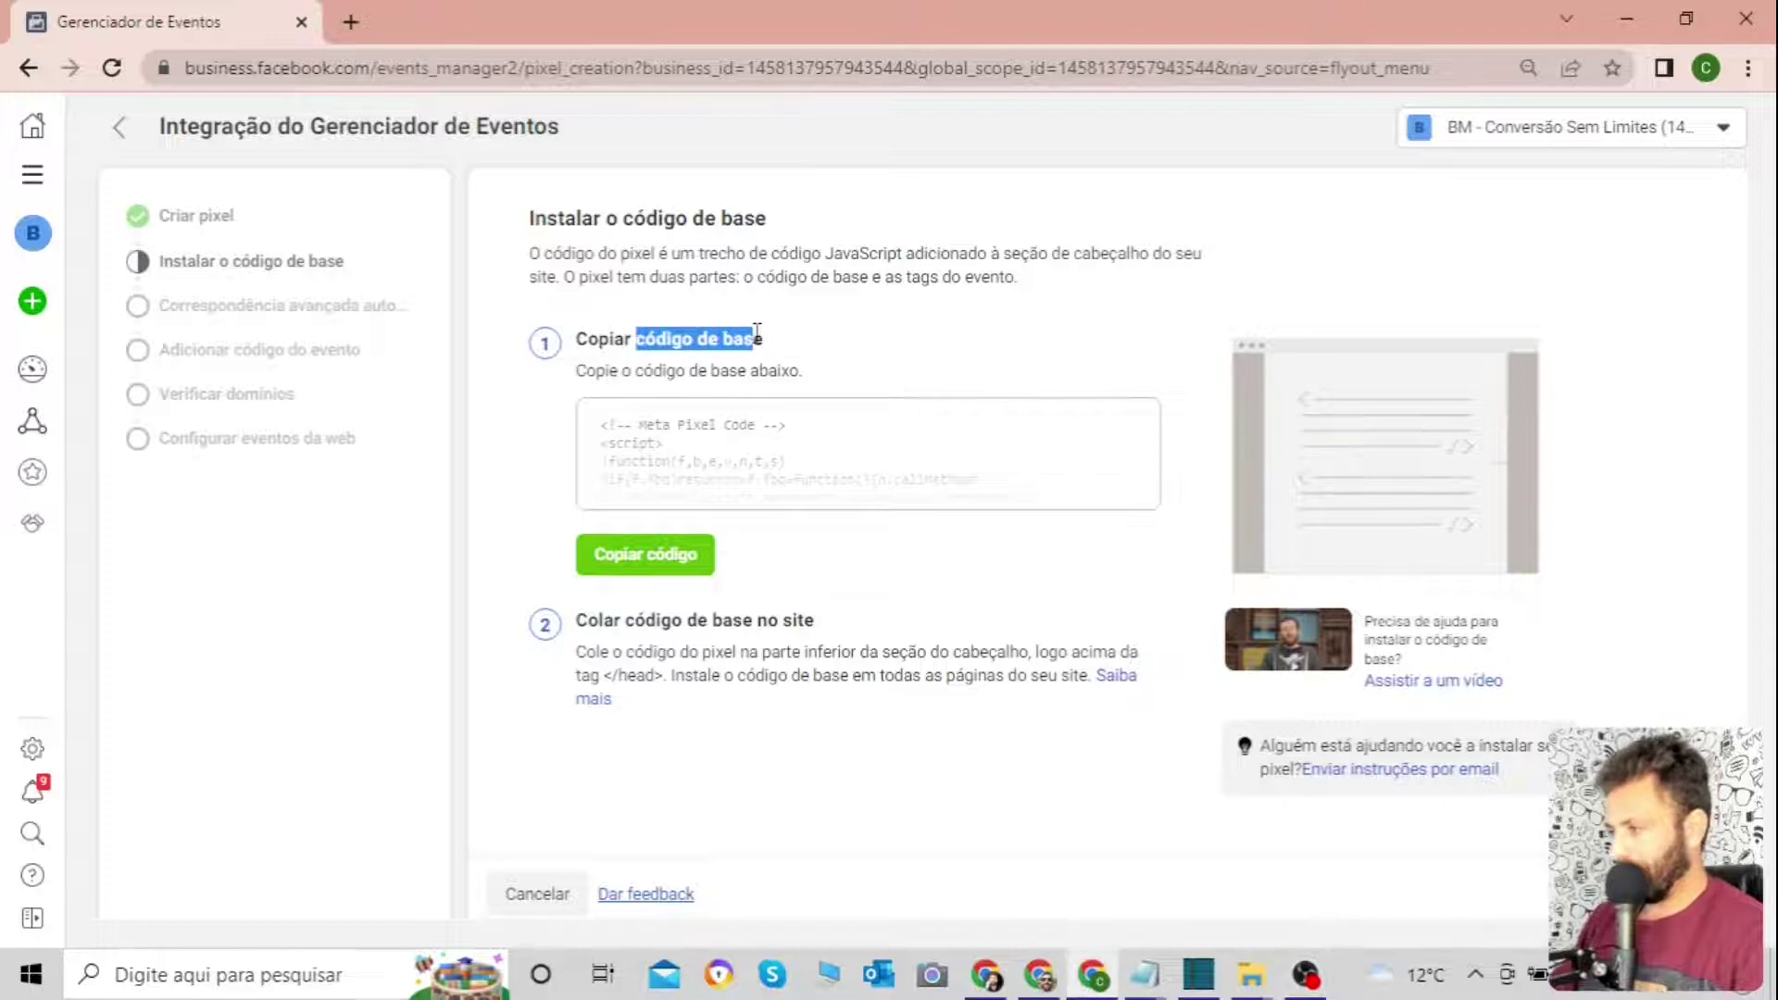
{"action": "left_click", "coordinate": [916, 339]}
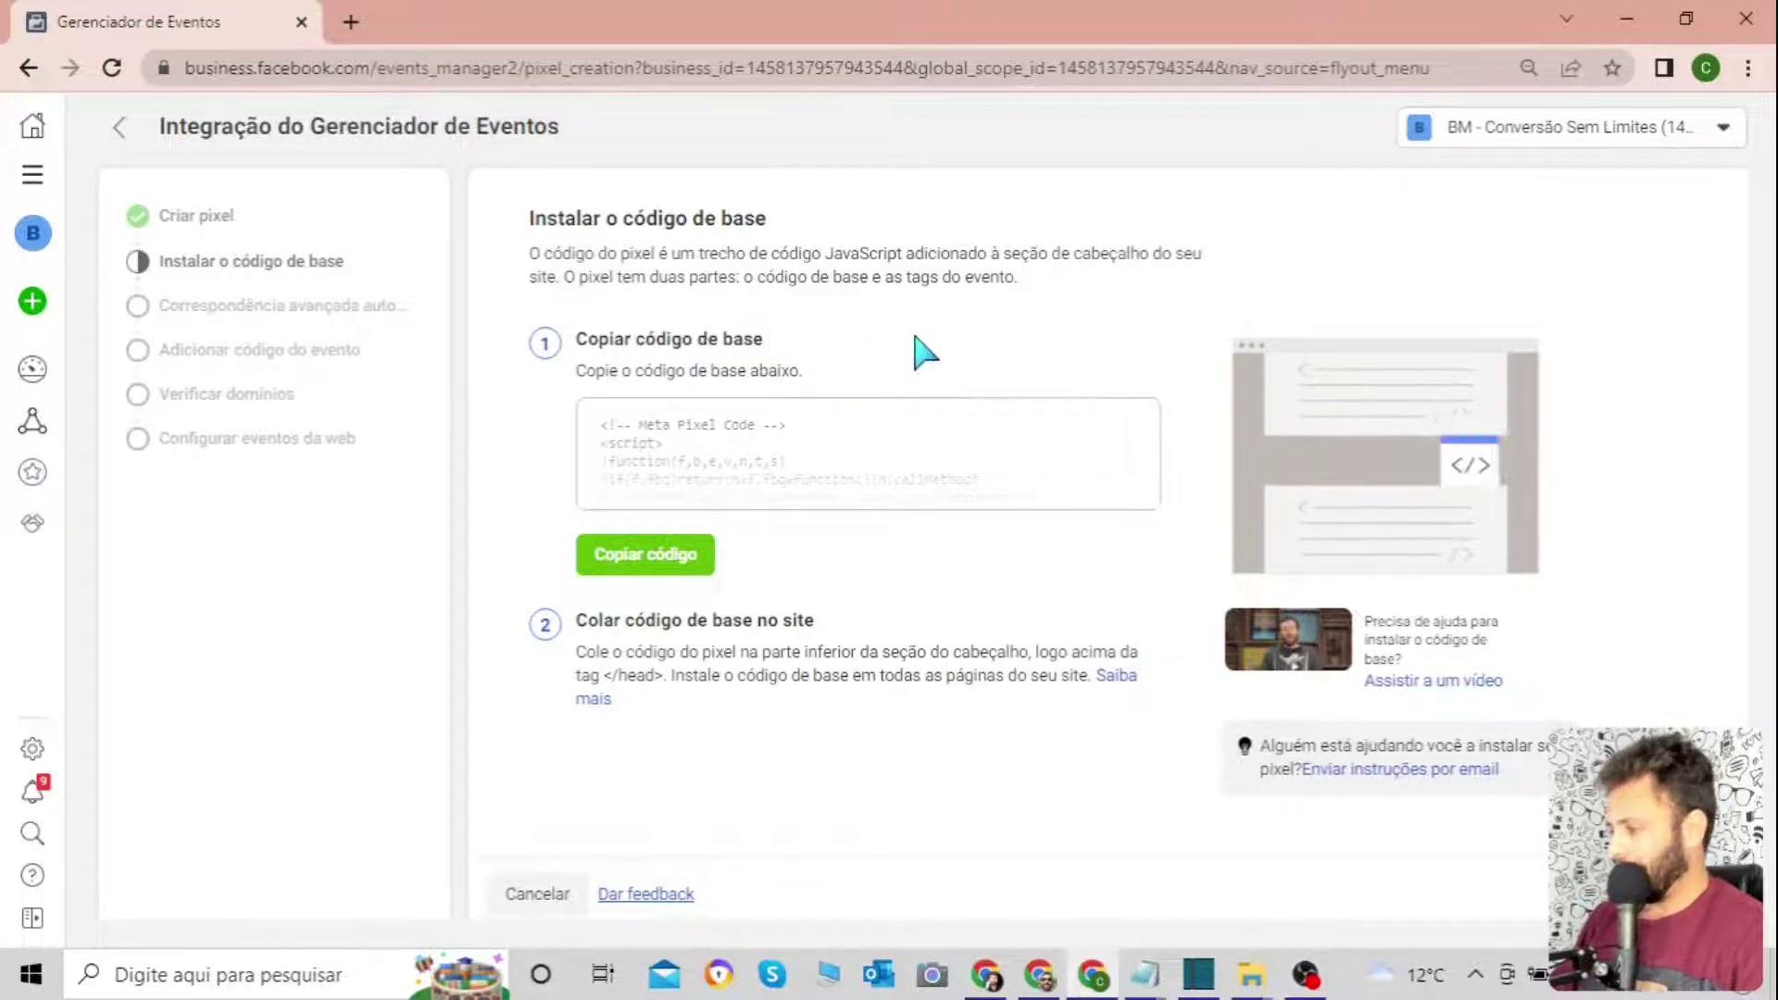
{"action": "left_click", "coordinate": [1039, 975]}
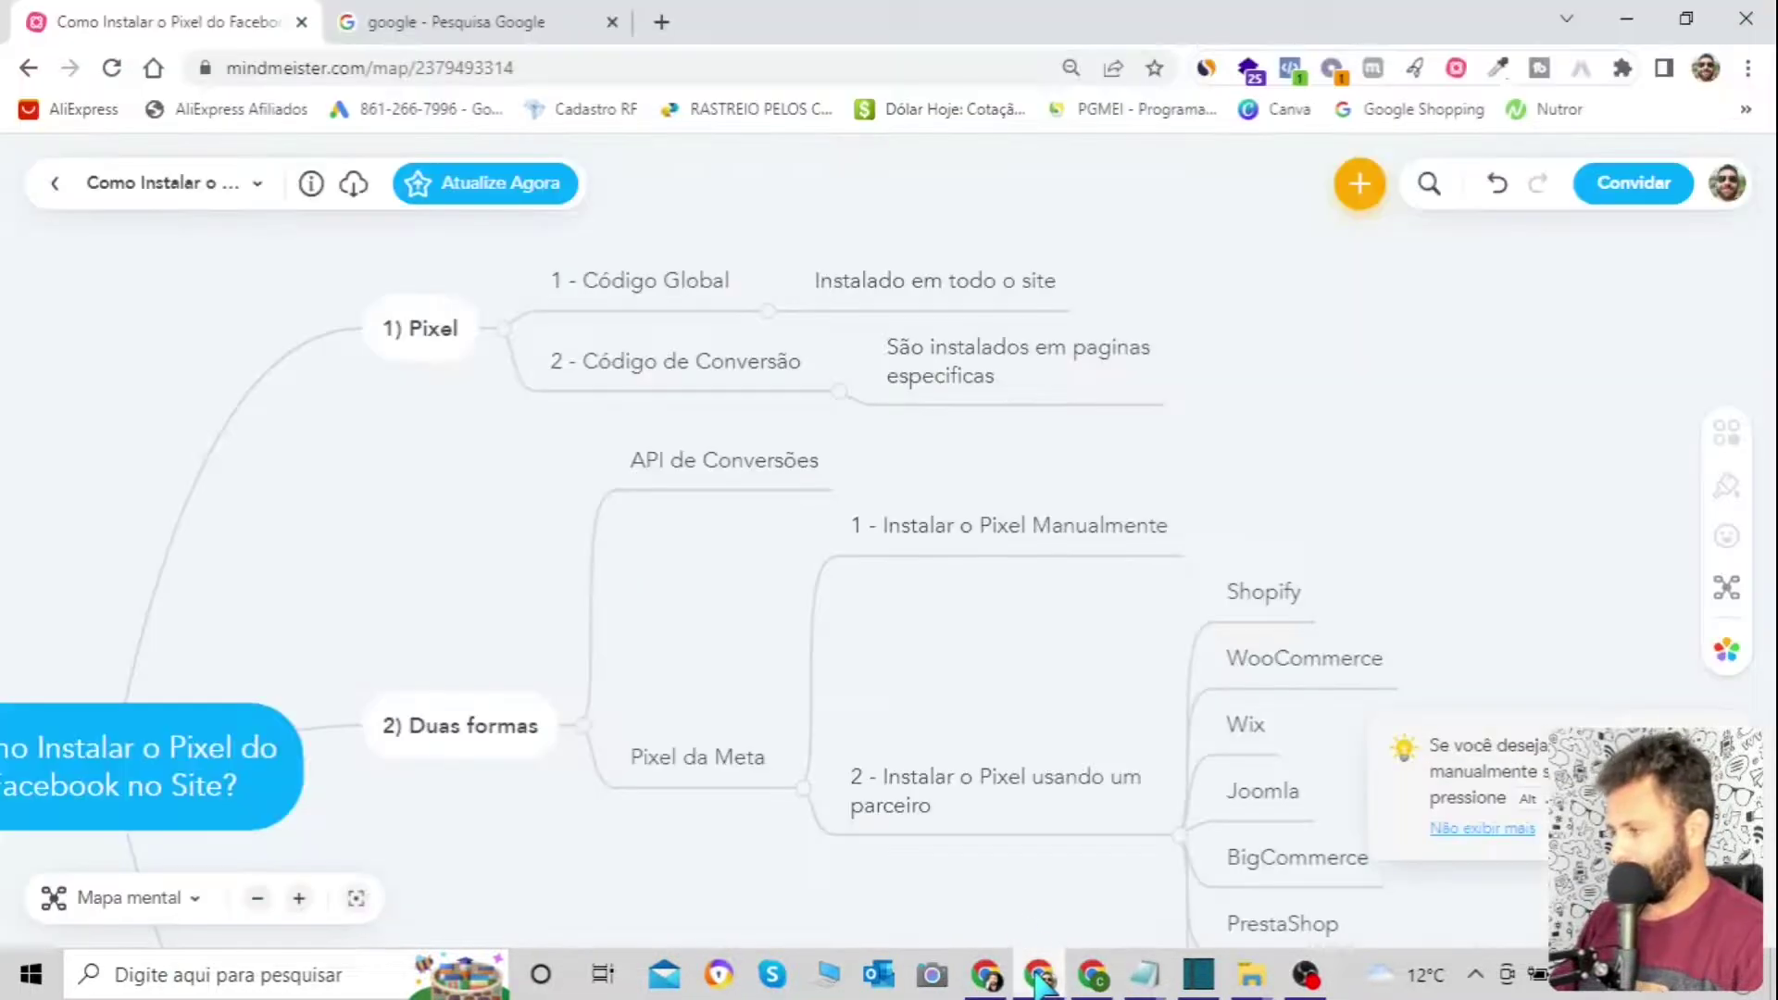
{"action": "left_click_drag", "start_coordinate": [505, 424], "coordinate": [461, 531]}
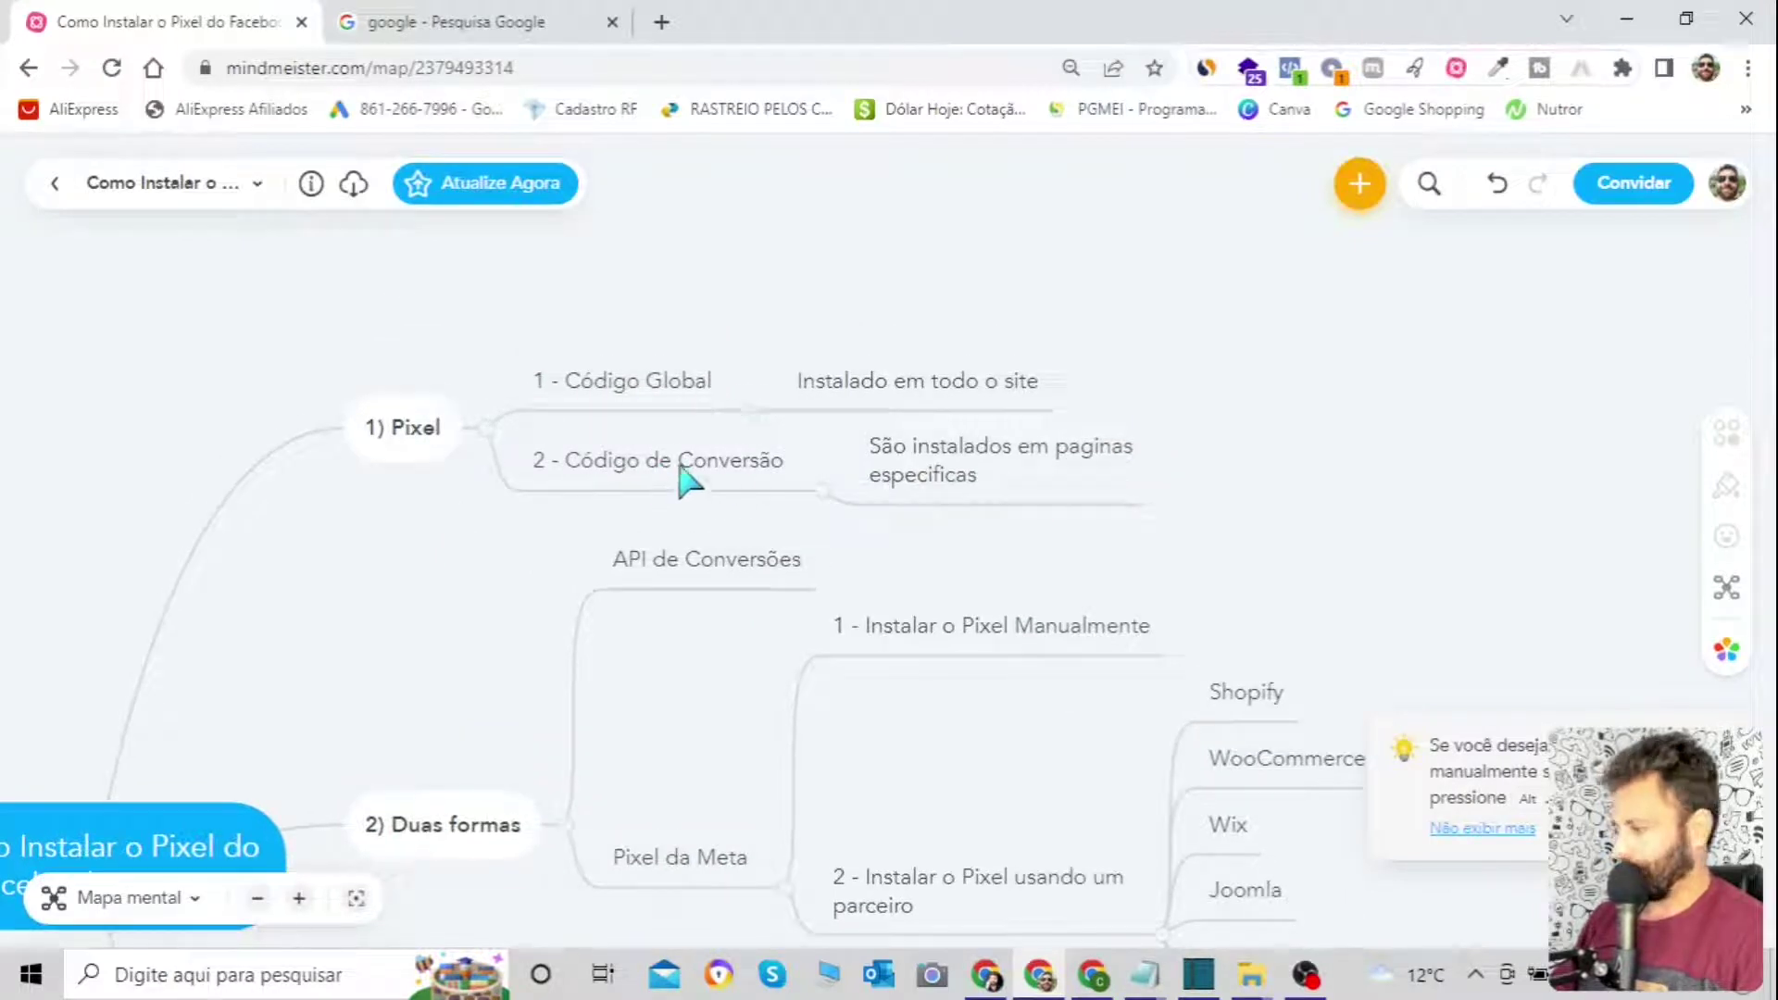
{"action": "left_click", "coordinate": [1093, 974]}
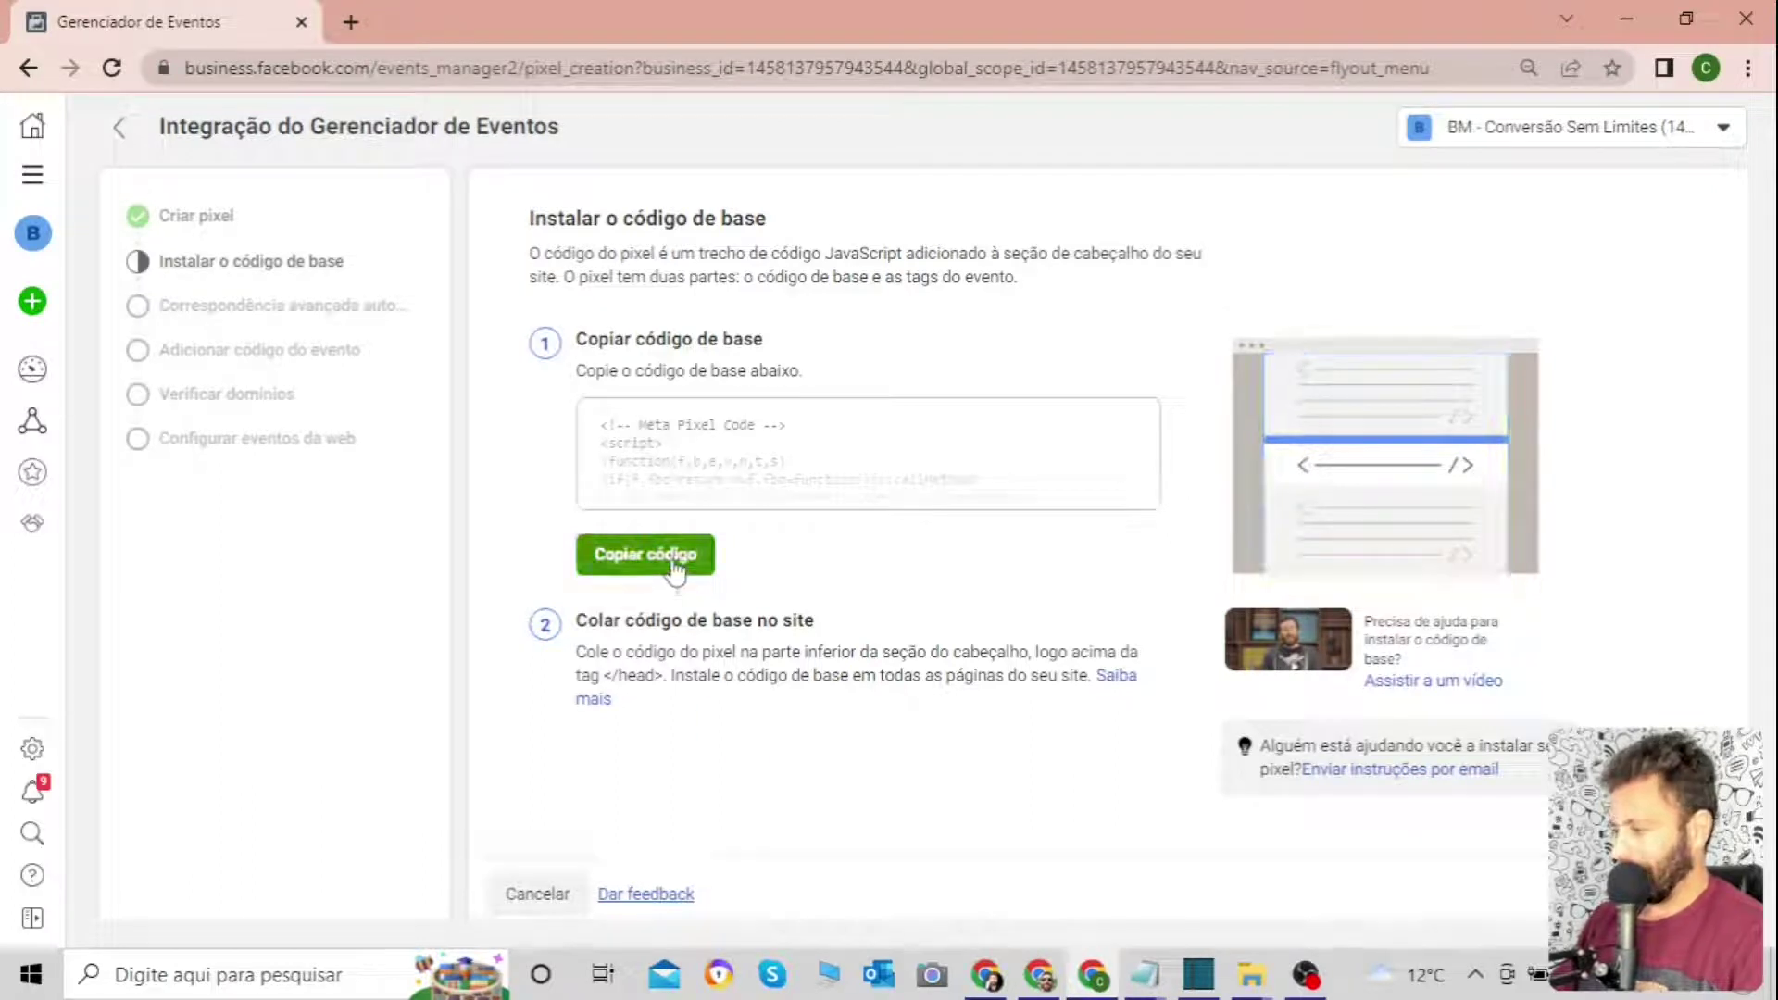
Paste the copied Meta Pixel base code into the untitled Bloco de Notas document and end it with a new line.
{"action": "mouse_move", "coordinate": [1145, 972]}
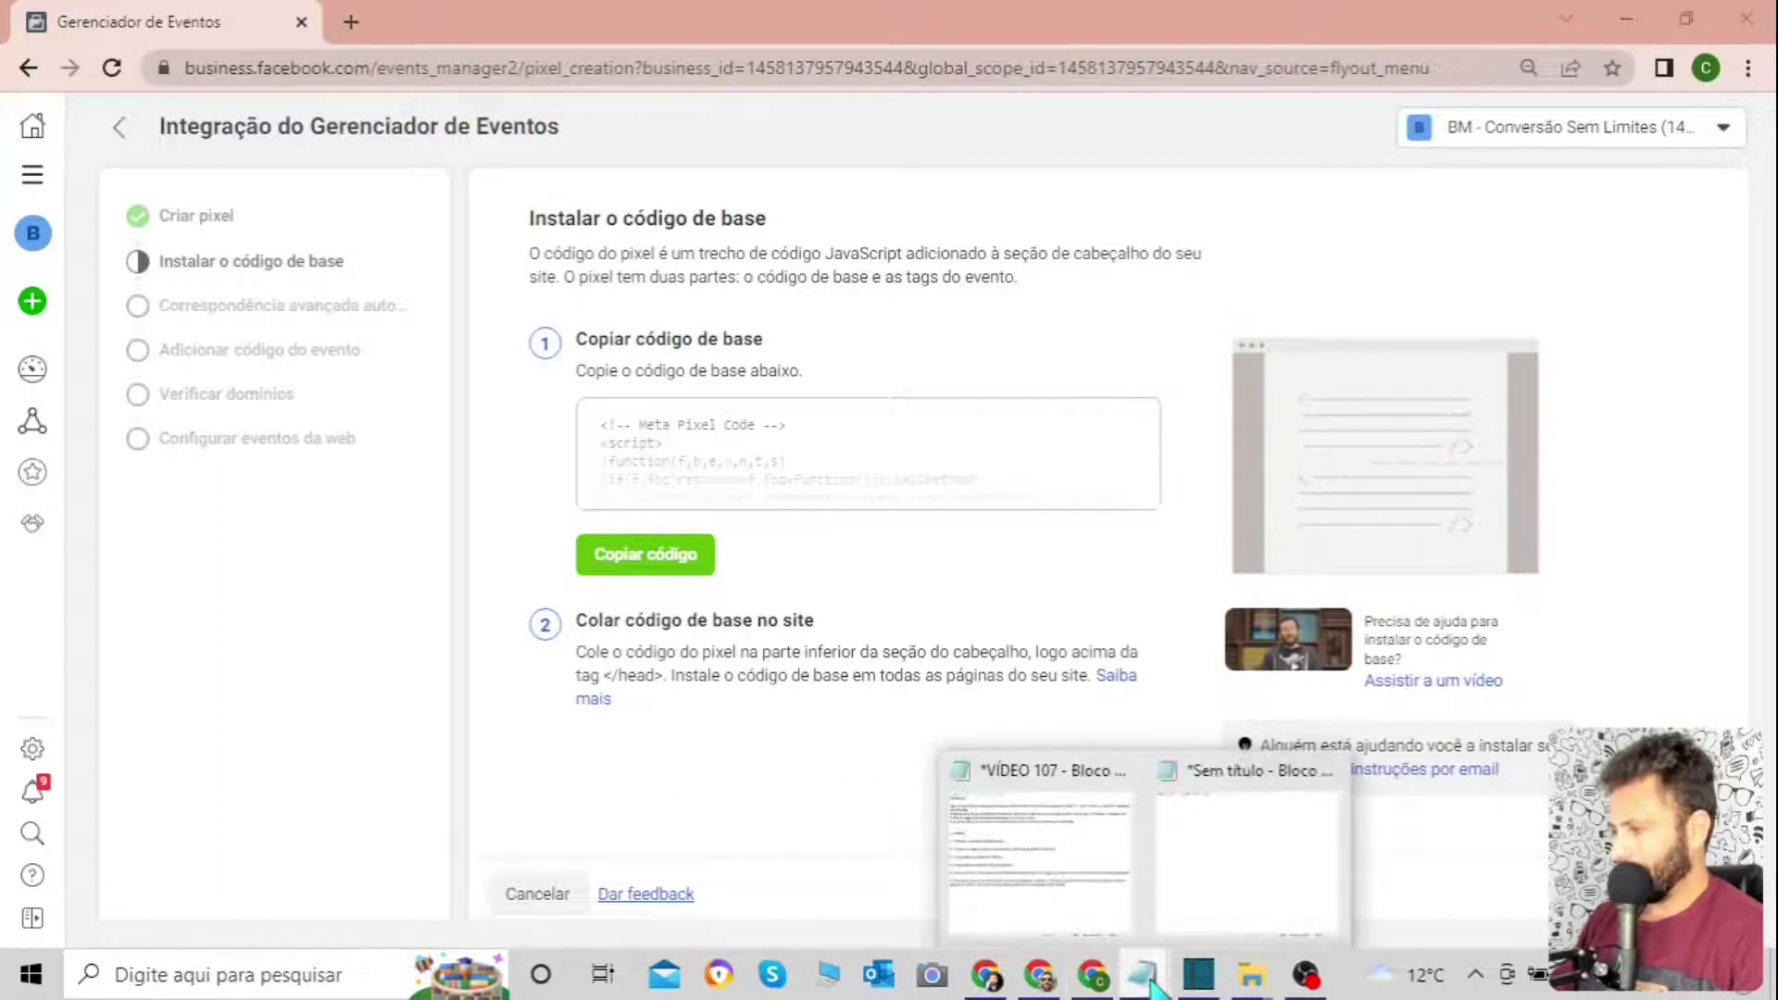
{"action": "left_click", "coordinate": [1276, 876]}
{"action": "key", "text": "ctrl+v"}
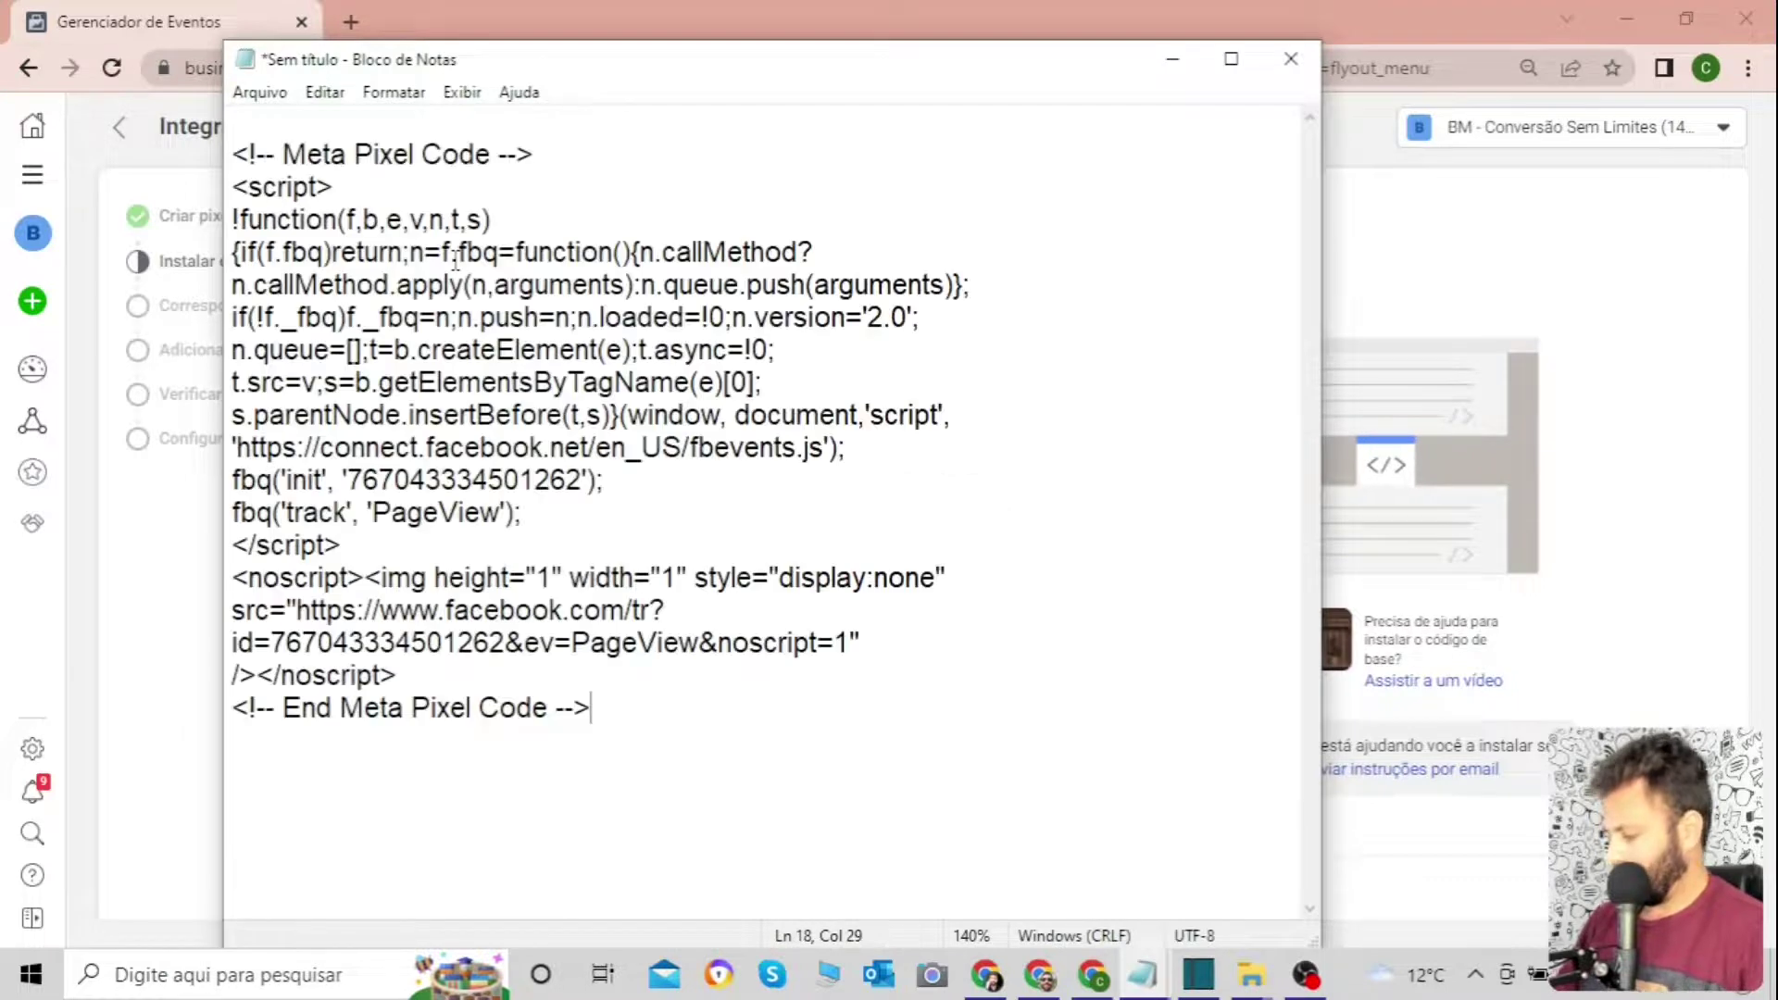
{"action": "key", "text": "Return"}
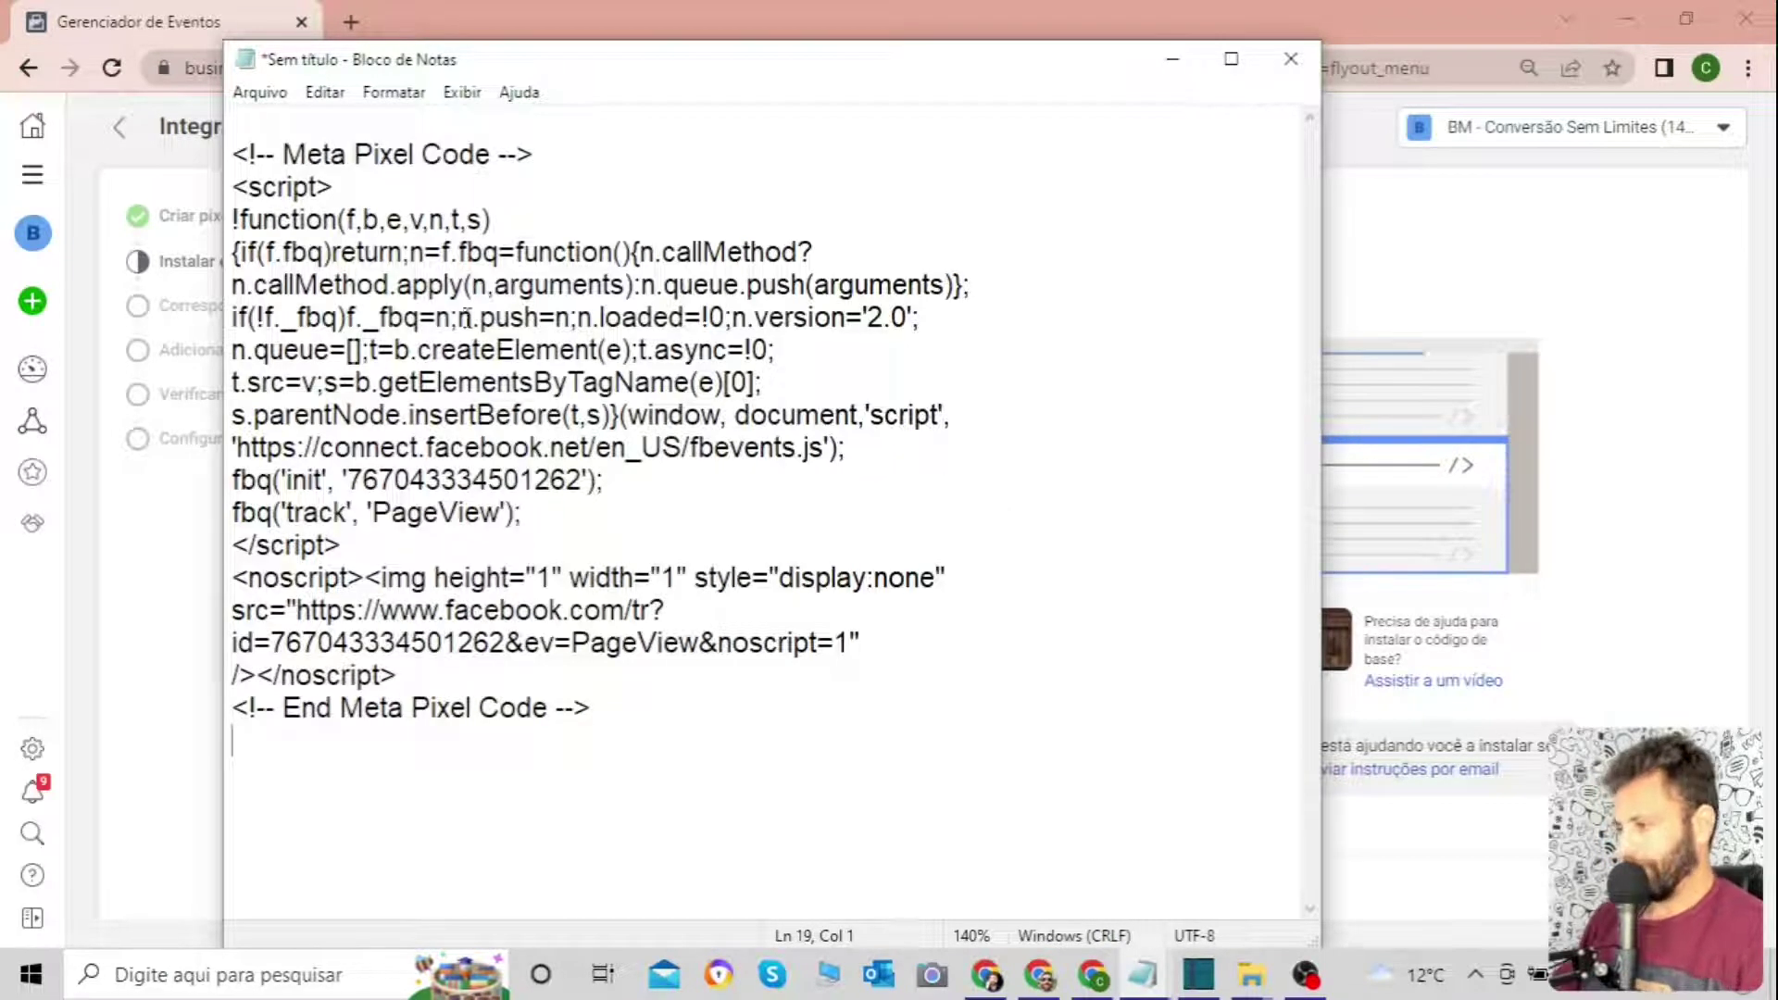
Examine the full extent of the pasted Meta Pixel code and its two fbq lines.
{"action": "left_click_drag", "start_coordinate": [615, 719], "coordinate": [239, 153]}
{"action": "left_click", "coordinate": [1006, 259]}
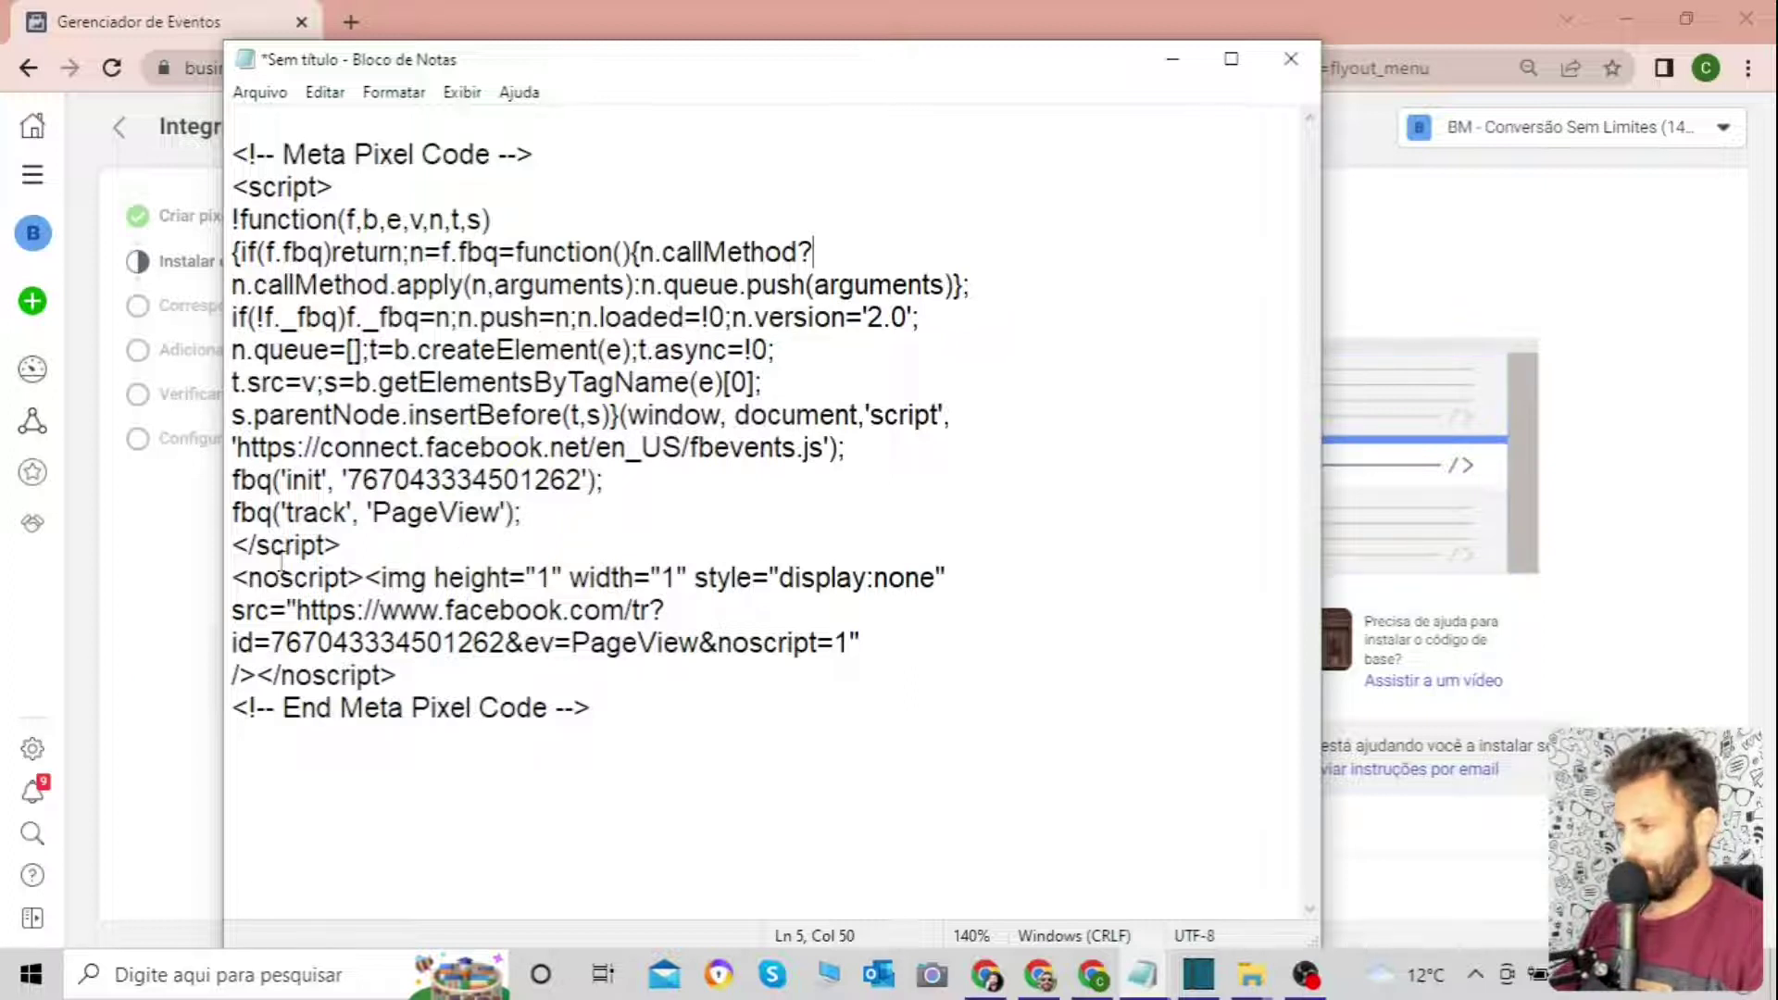
{"action": "left_click", "coordinate": [233, 480]}
{"action": "mouse_move", "coordinate": [250, 486]}
{"action": "left_mouse_down"}
{"action": "mouse_move", "coordinate": [269, 482]}
{"action": "mouse_move", "coordinate": [269, 513]}
{"action": "left_mouse_up"}
{"action": "left_click", "coordinate": [856, 525]}
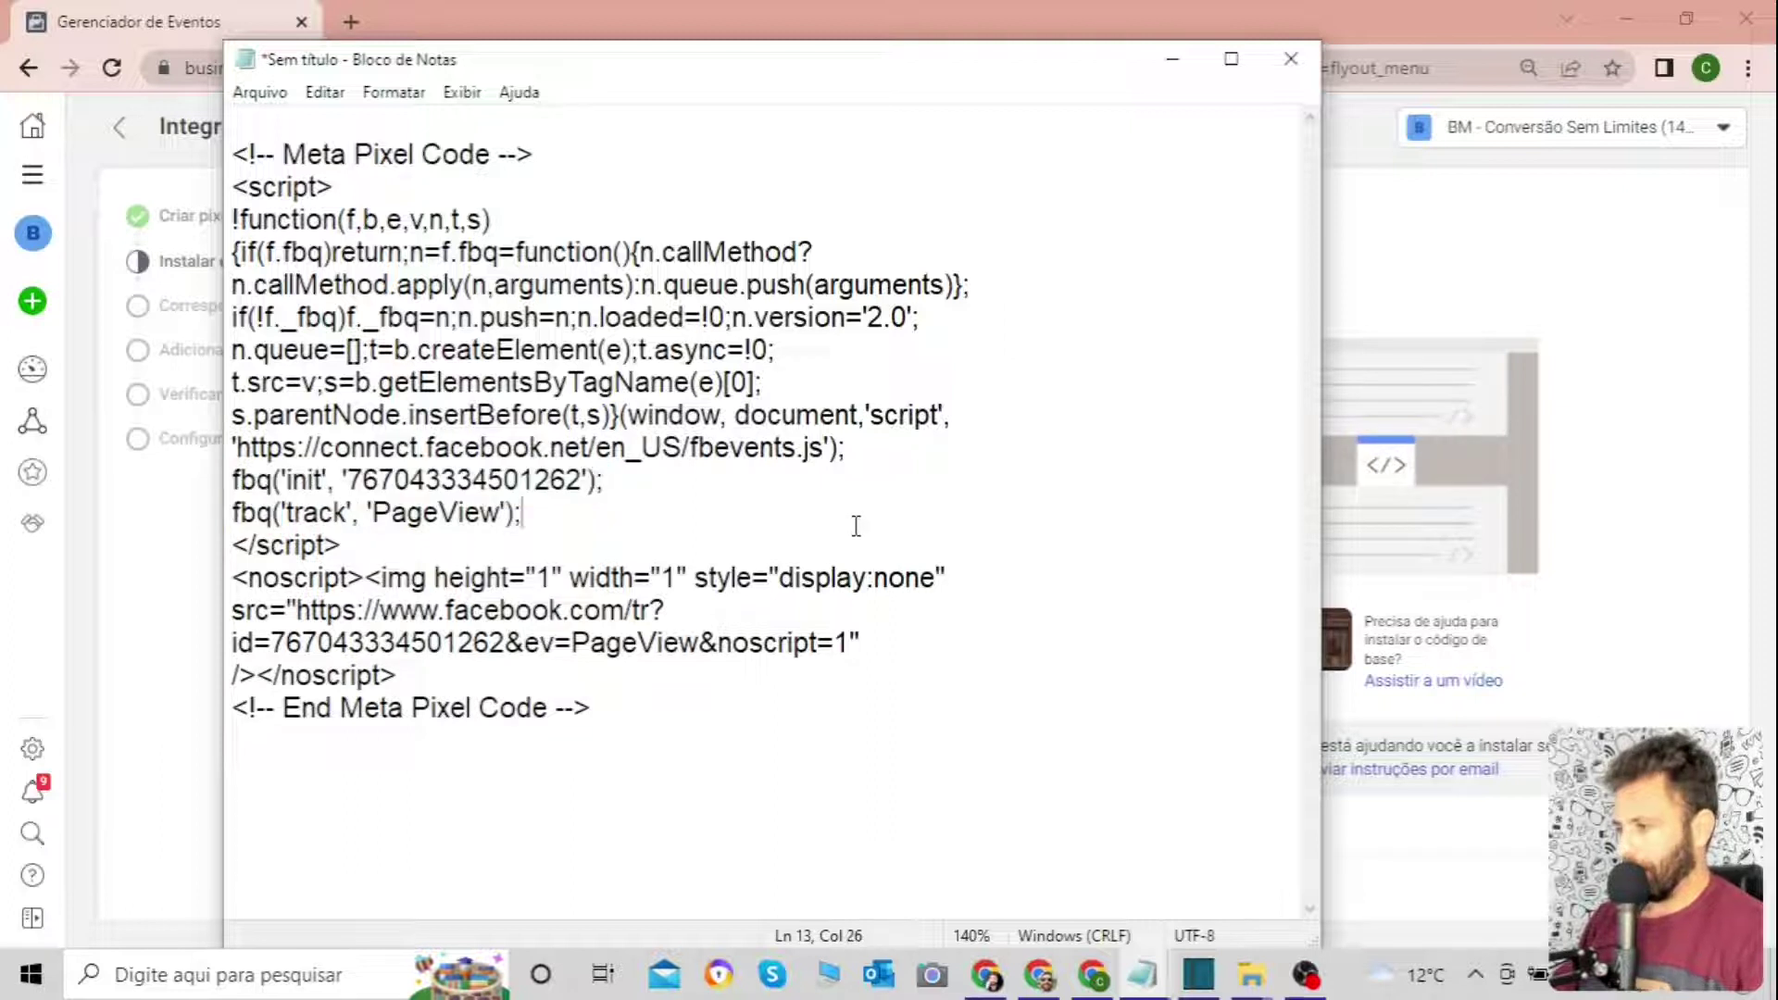
Separate the fbq 'init' and 'track' lines from the rest of the code with a blank line above and below.
{"action": "left_click", "coordinate": [863, 446]}
{"action": "key", "text": "Return"}
{"action": "left_click", "coordinate": [524, 545]}
{"action": "key", "text": "Return"}
Examine the two fbq calls, the 'track', 'PageView' event and the first and last digits of the pixel ID in the 'init' line.
{"action": "left_click_drag", "start_coordinate": [235, 503], "coordinate": [275, 505]}
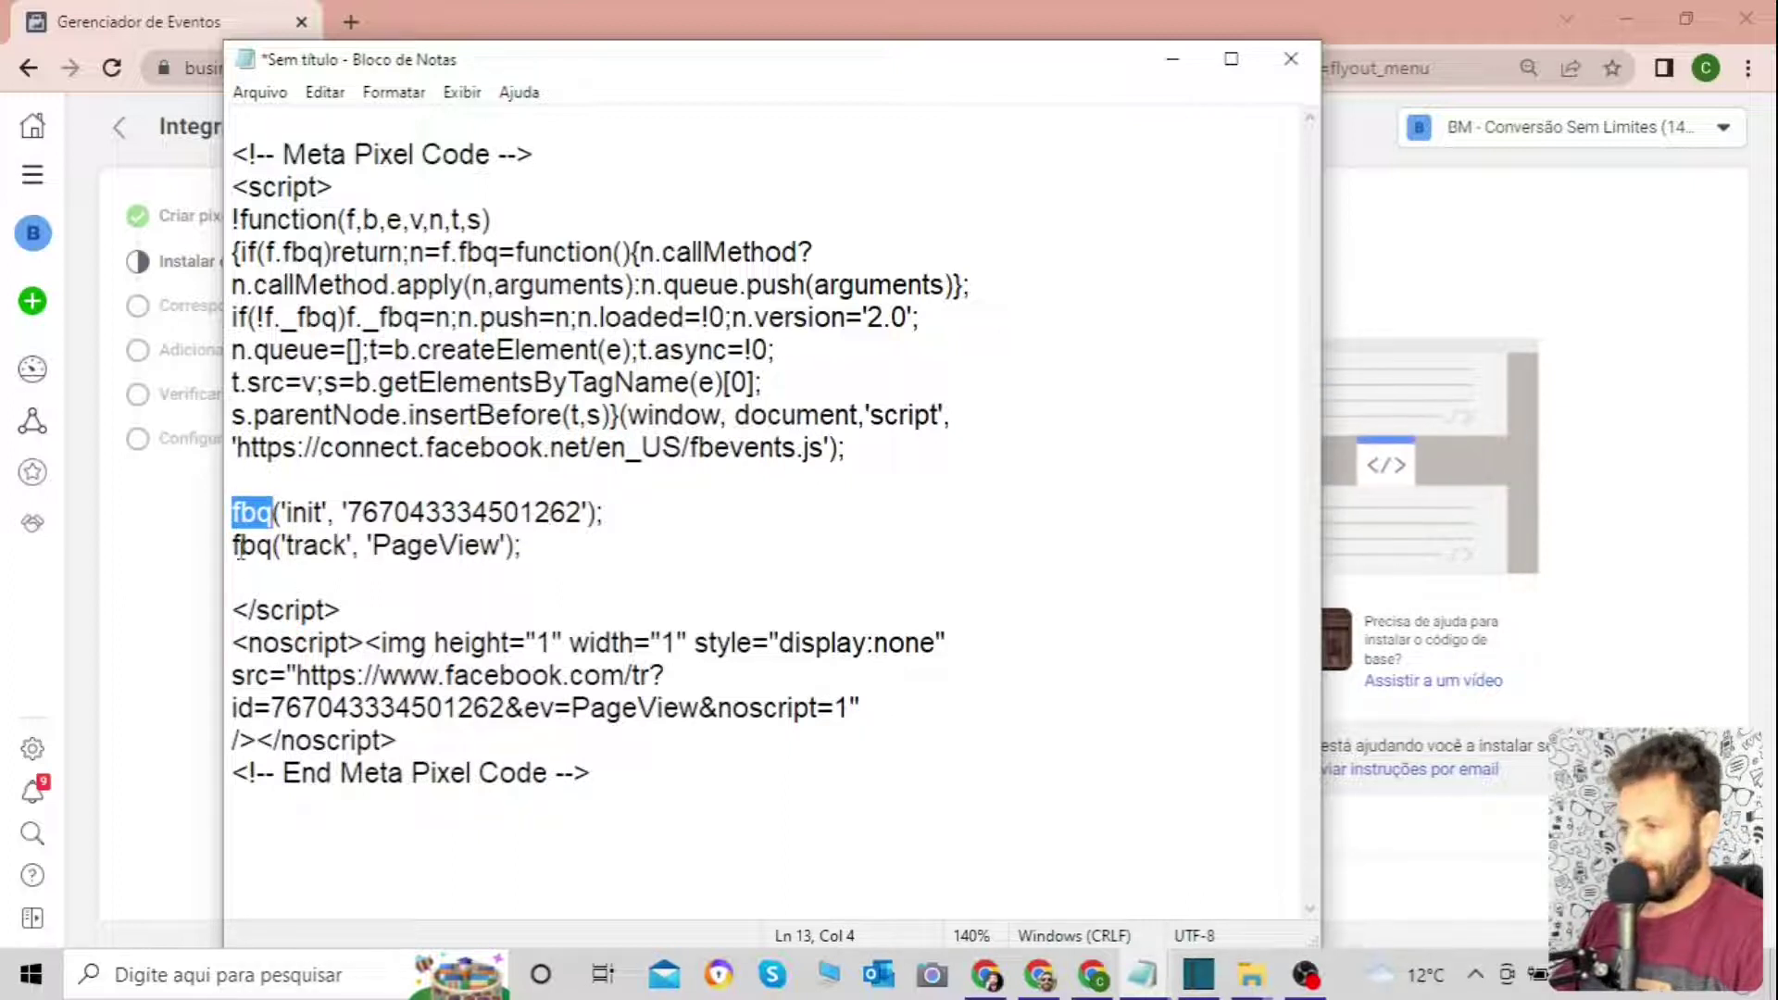
{"action": "left_click_drag", "start_coordinate": [233, 547], "coordinate": [273, 548]}
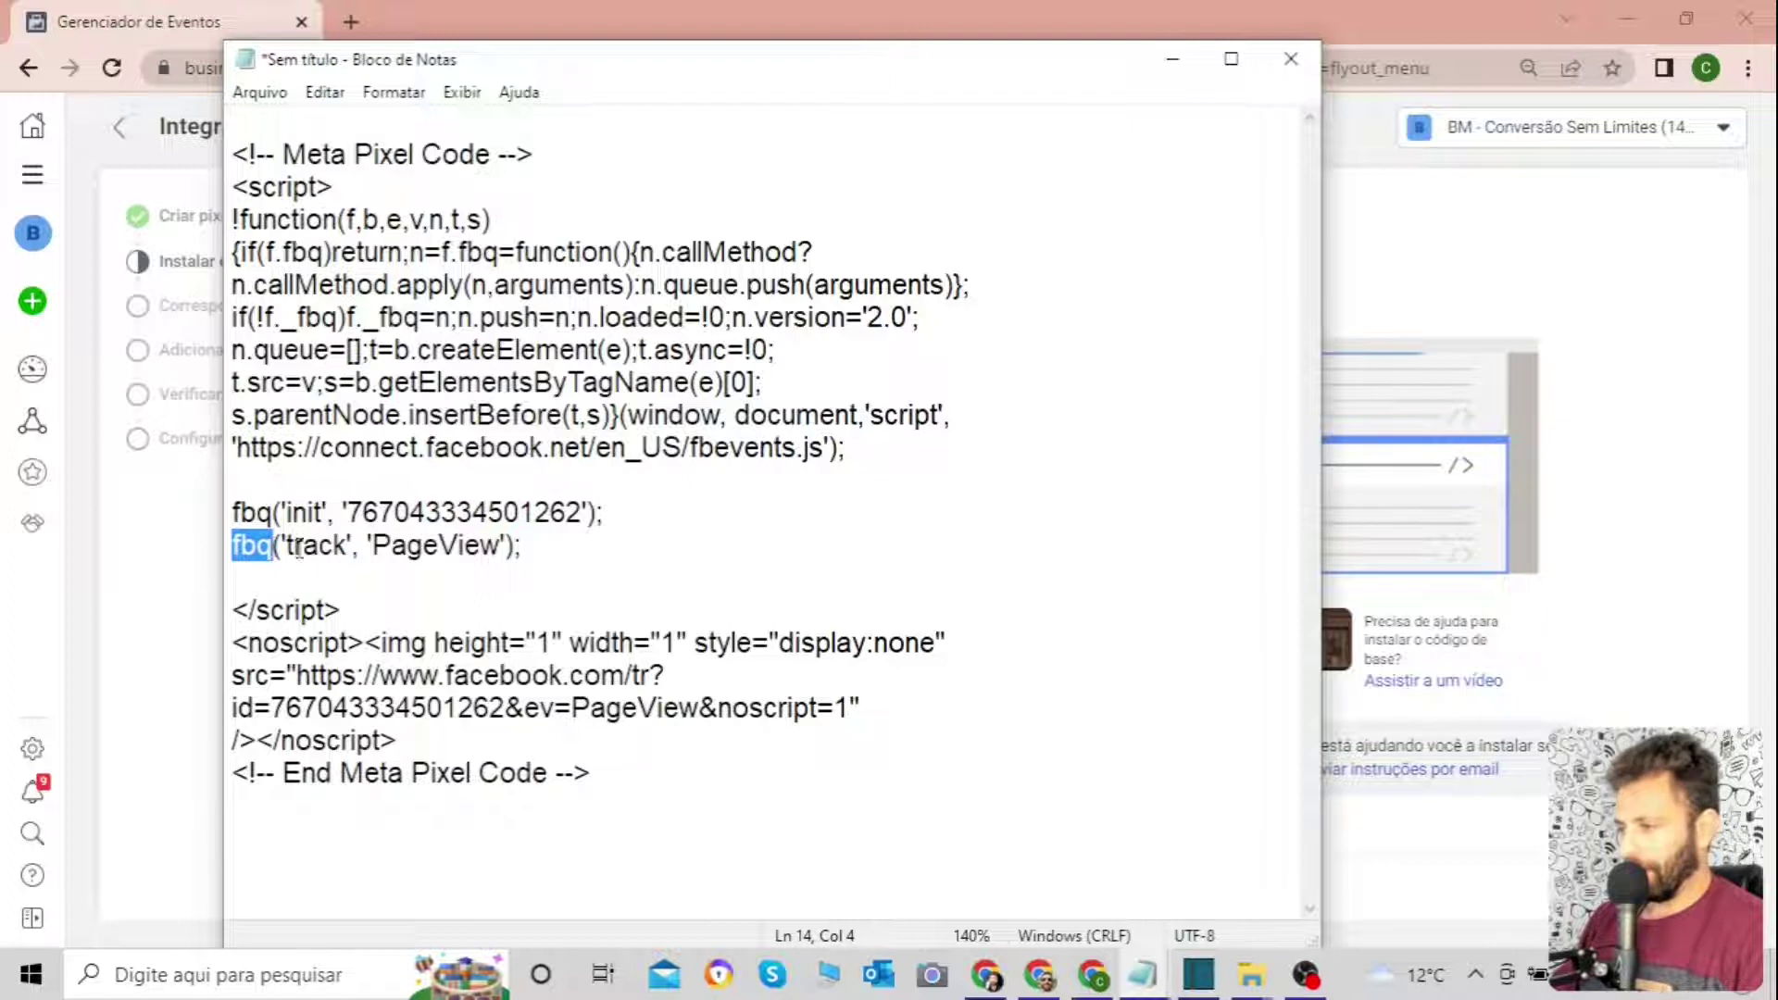
{"action": "left_click_drag", "start_coordinate": [526, 547], "coordinate": [284, 547]}
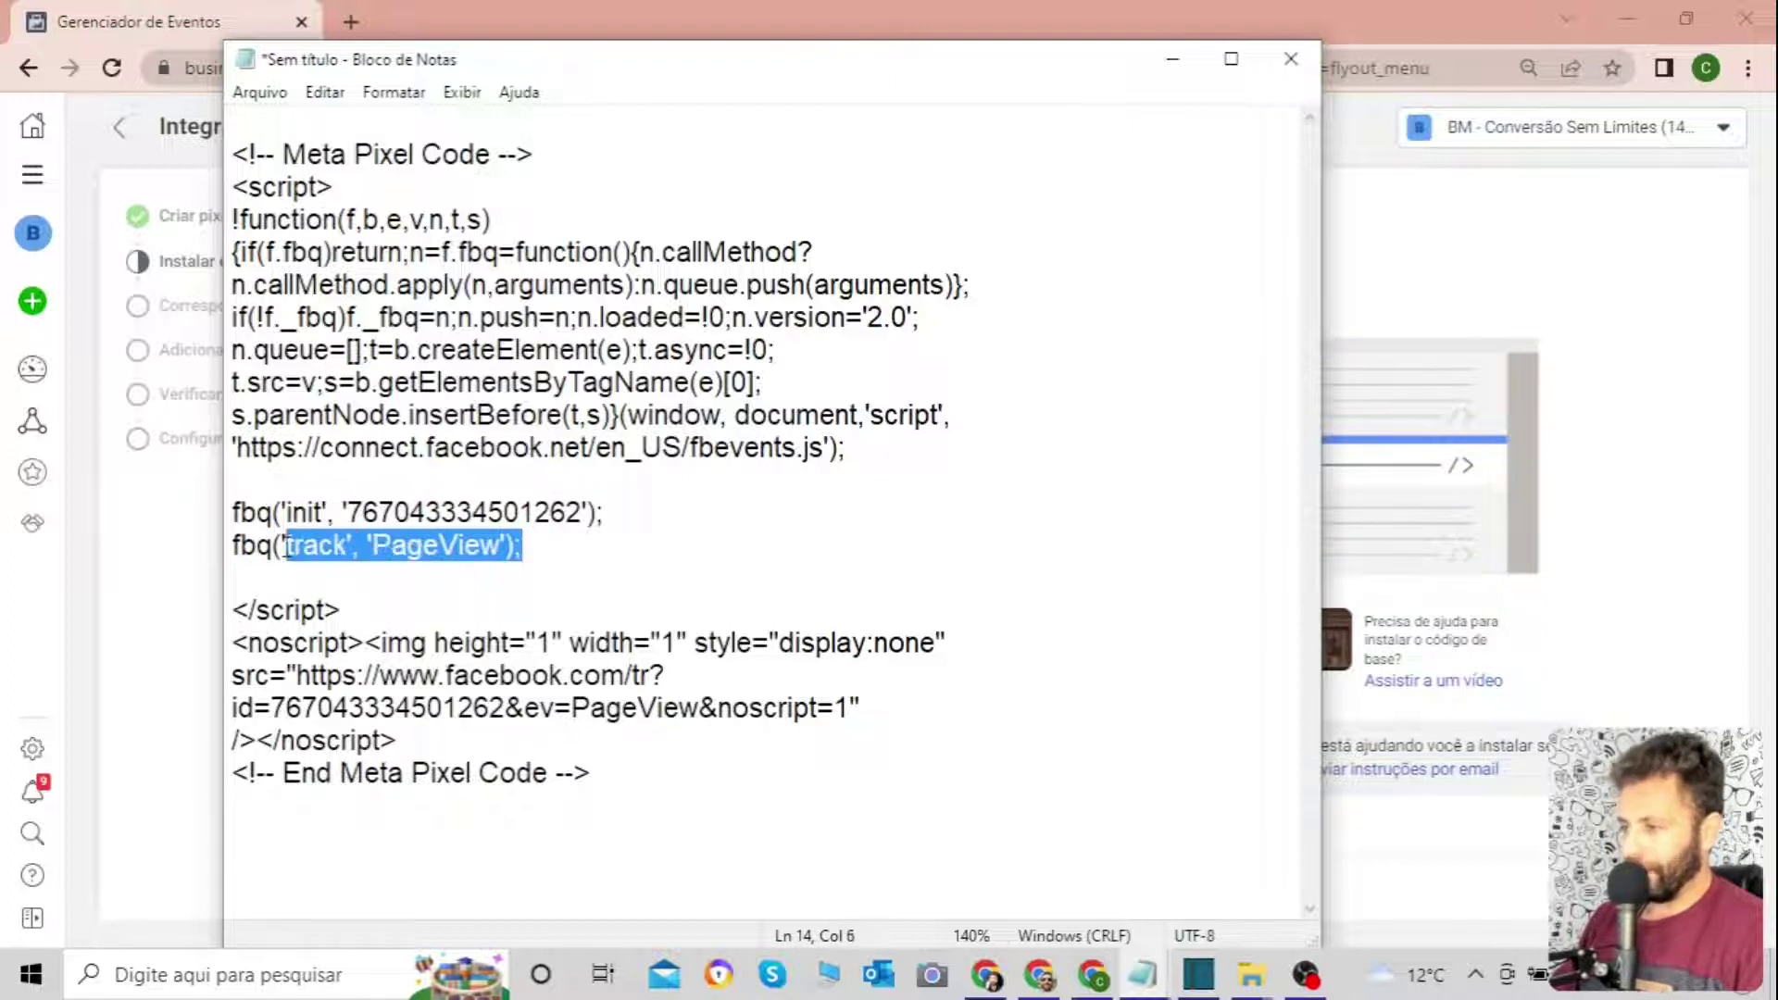
{"action": "left_click", "coordinate": [661, 565]}
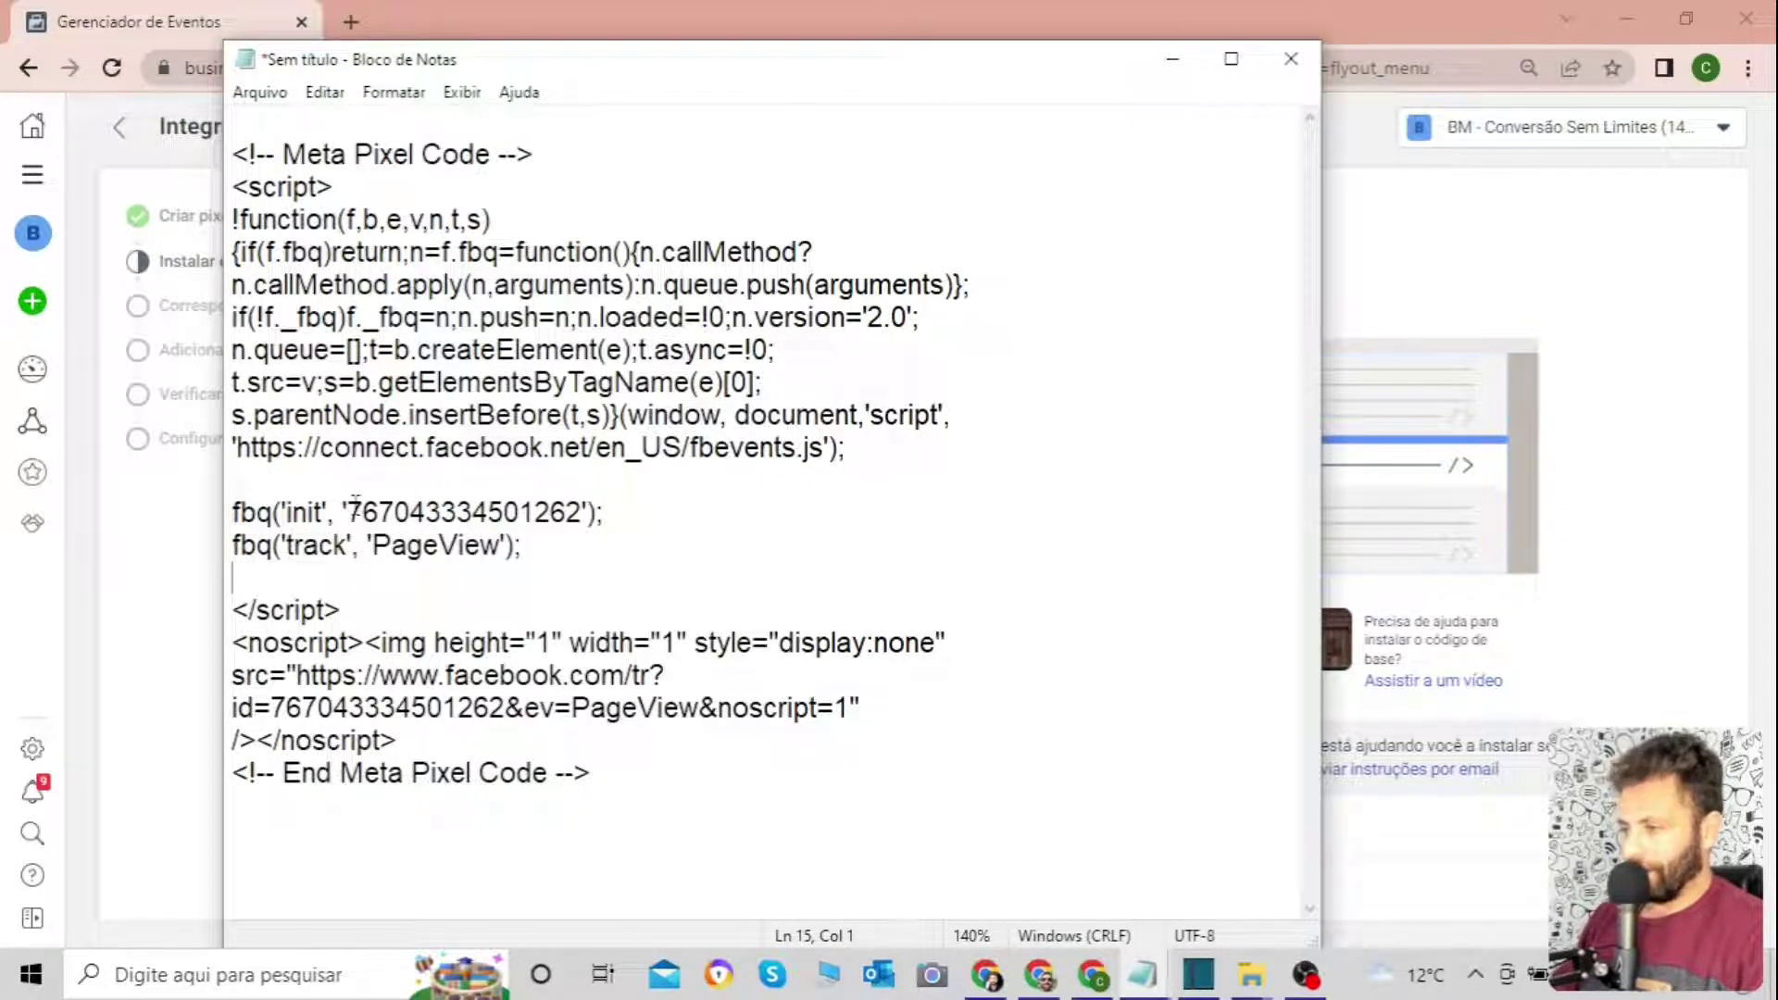
{"action": "left_click_drag", "start_coordinate": [354, 503], "coordinate": [371, 503]}
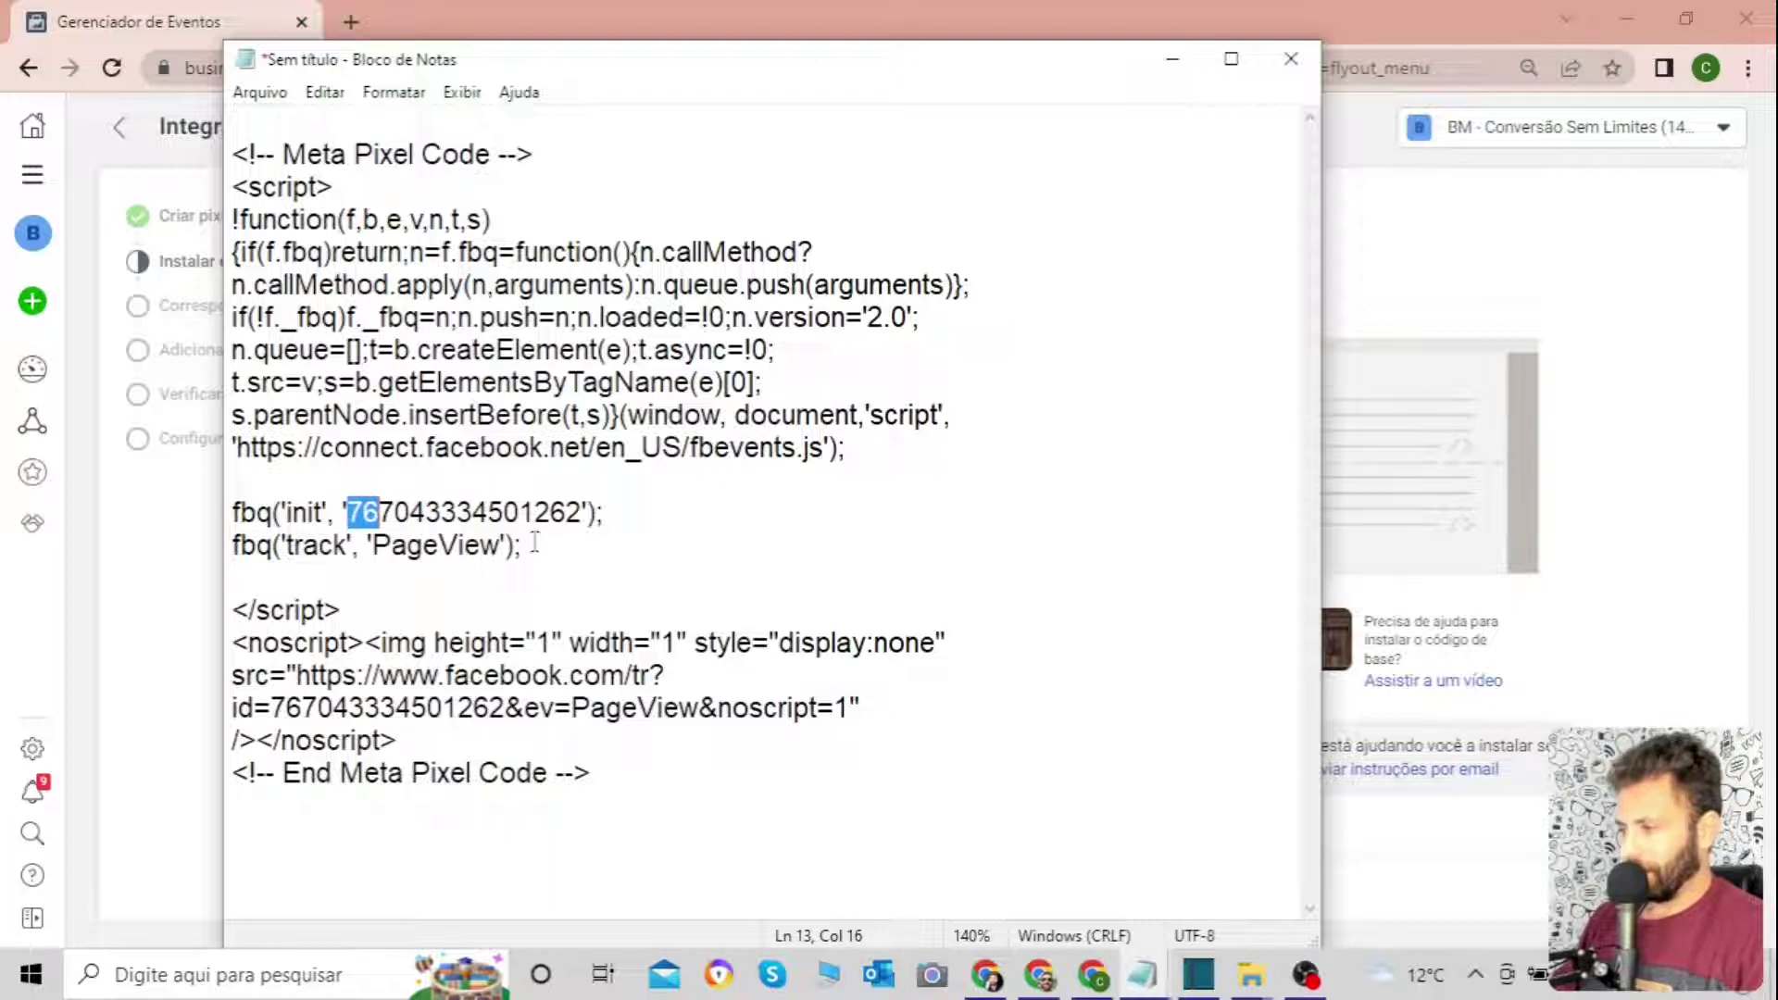
{"action": "left_click_drag", "start_coordinate": [551, 512], "coordinate": [565, 512]}
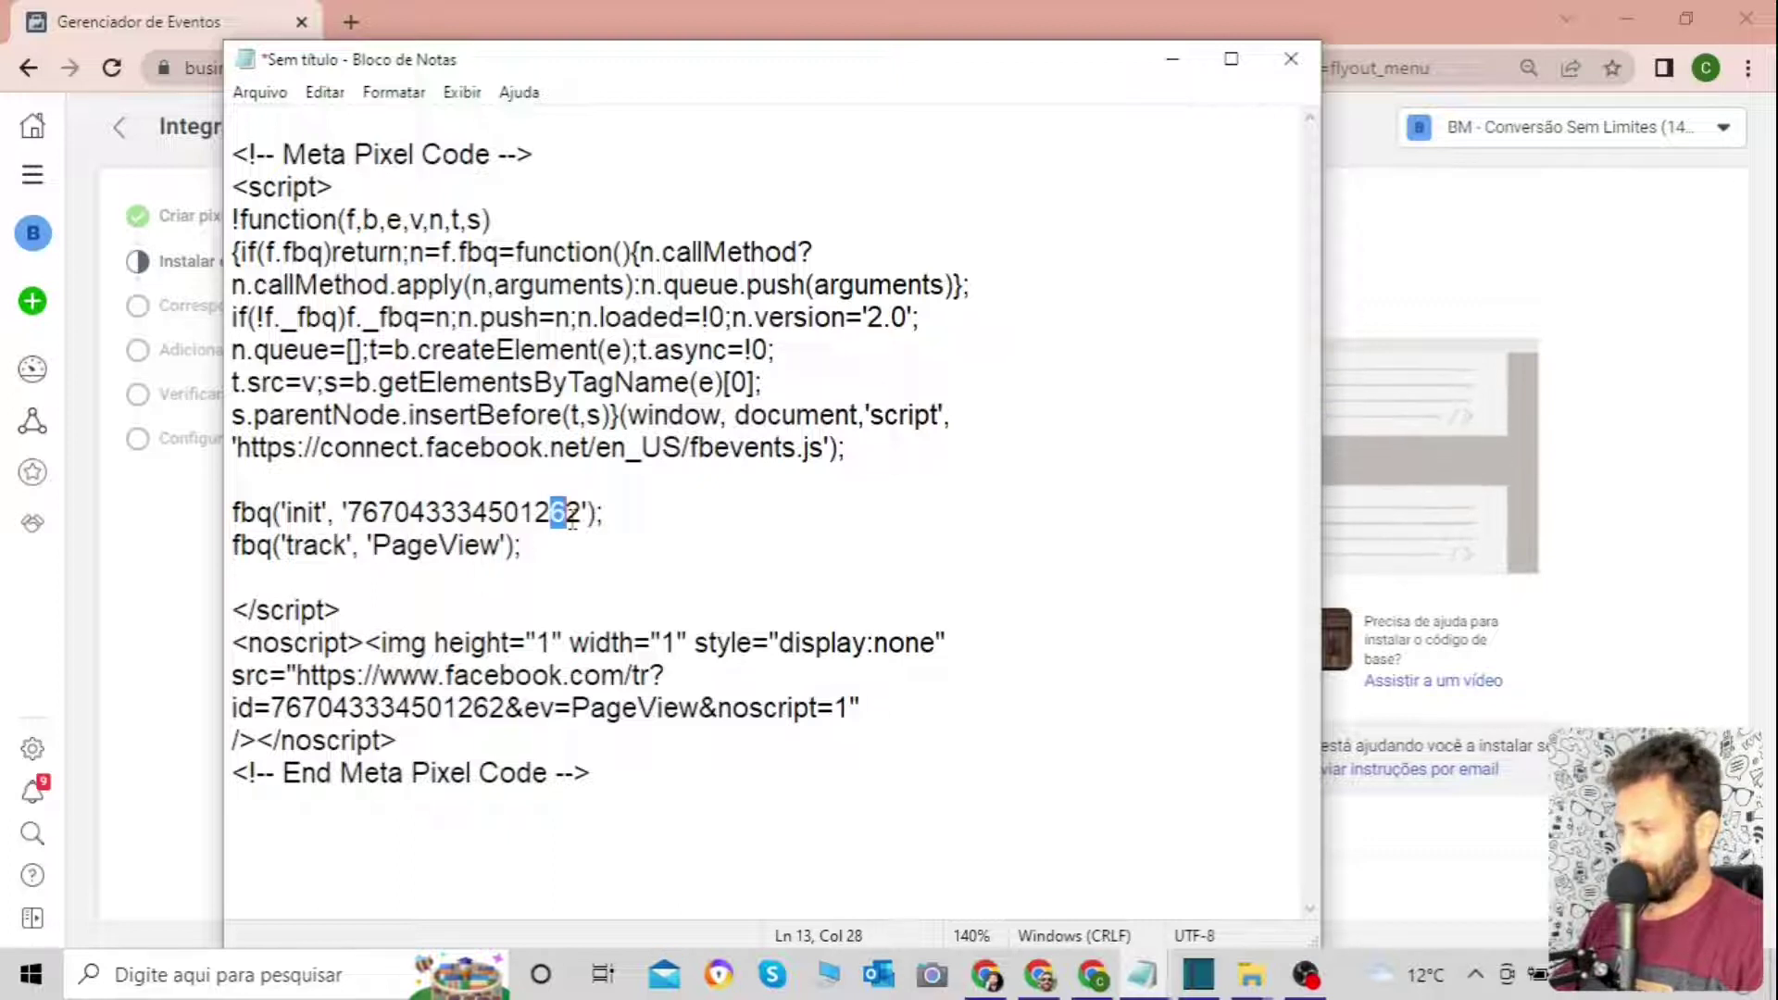
Return to the Gerenciador de Eventos and exit the pixel creation flow to check the identification number of "Pixel - Conversão SL".
{"action": "left_click", "coordinate": [1039, 974]}
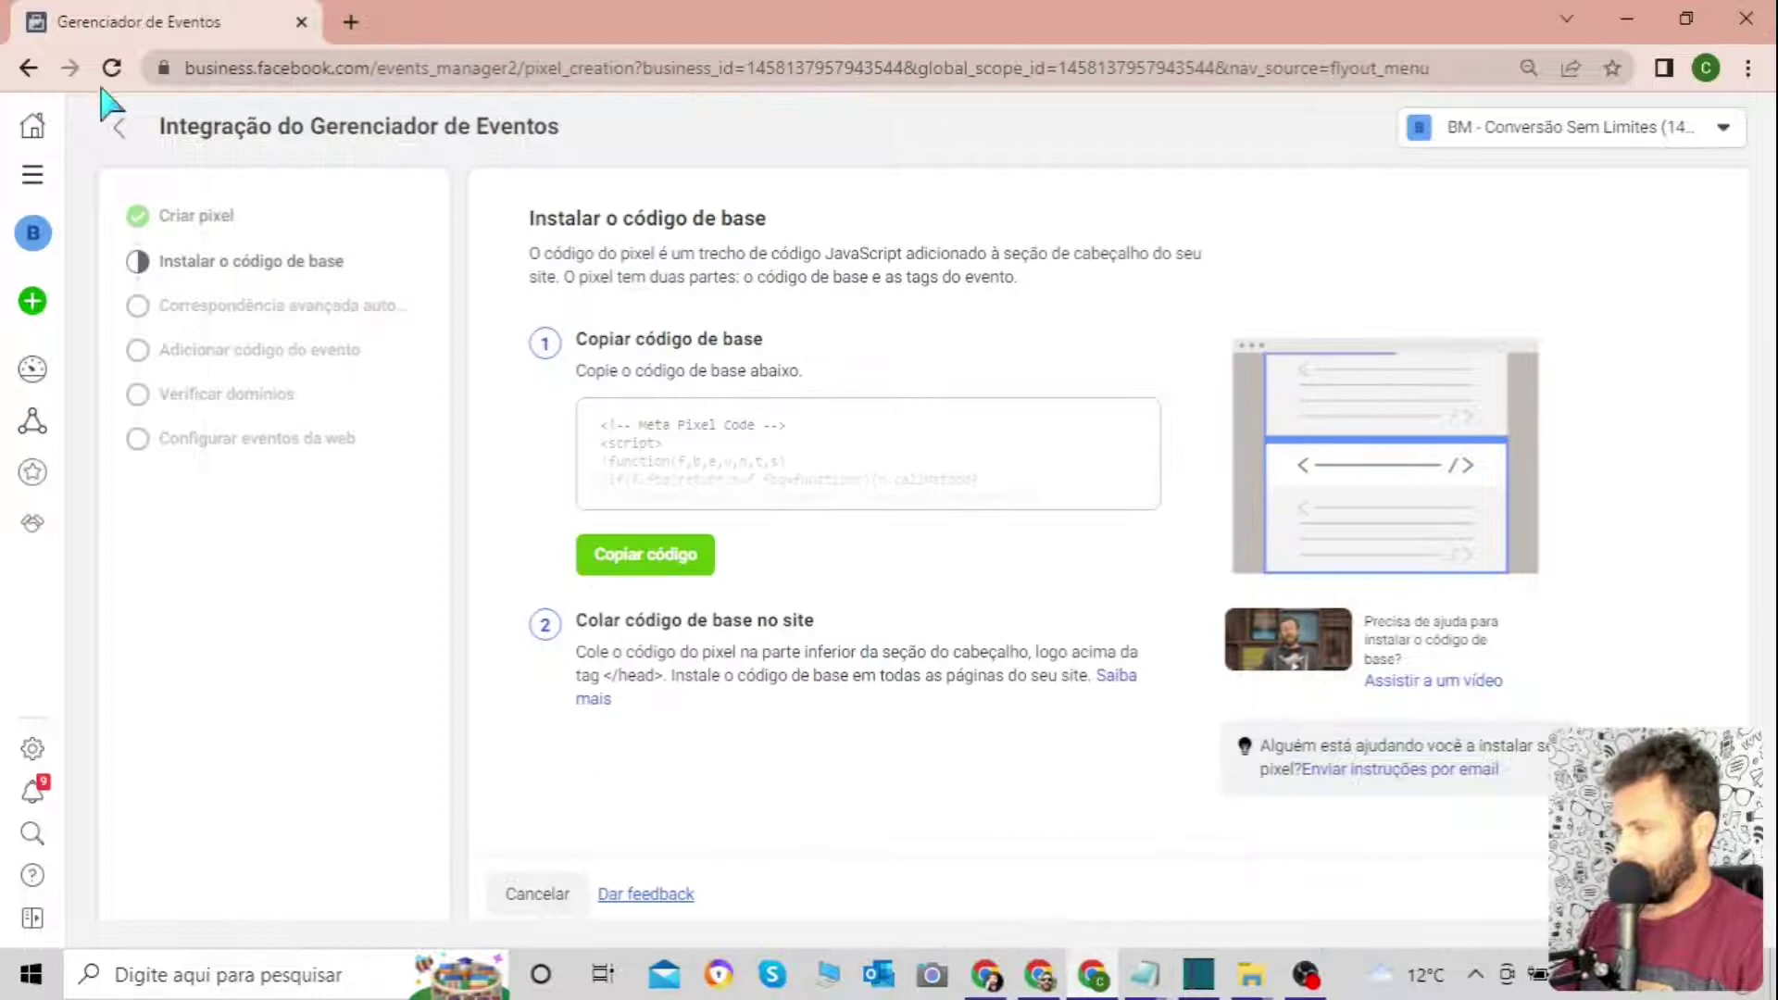
{"action": "left_click", "coordinate": [546, 894]}
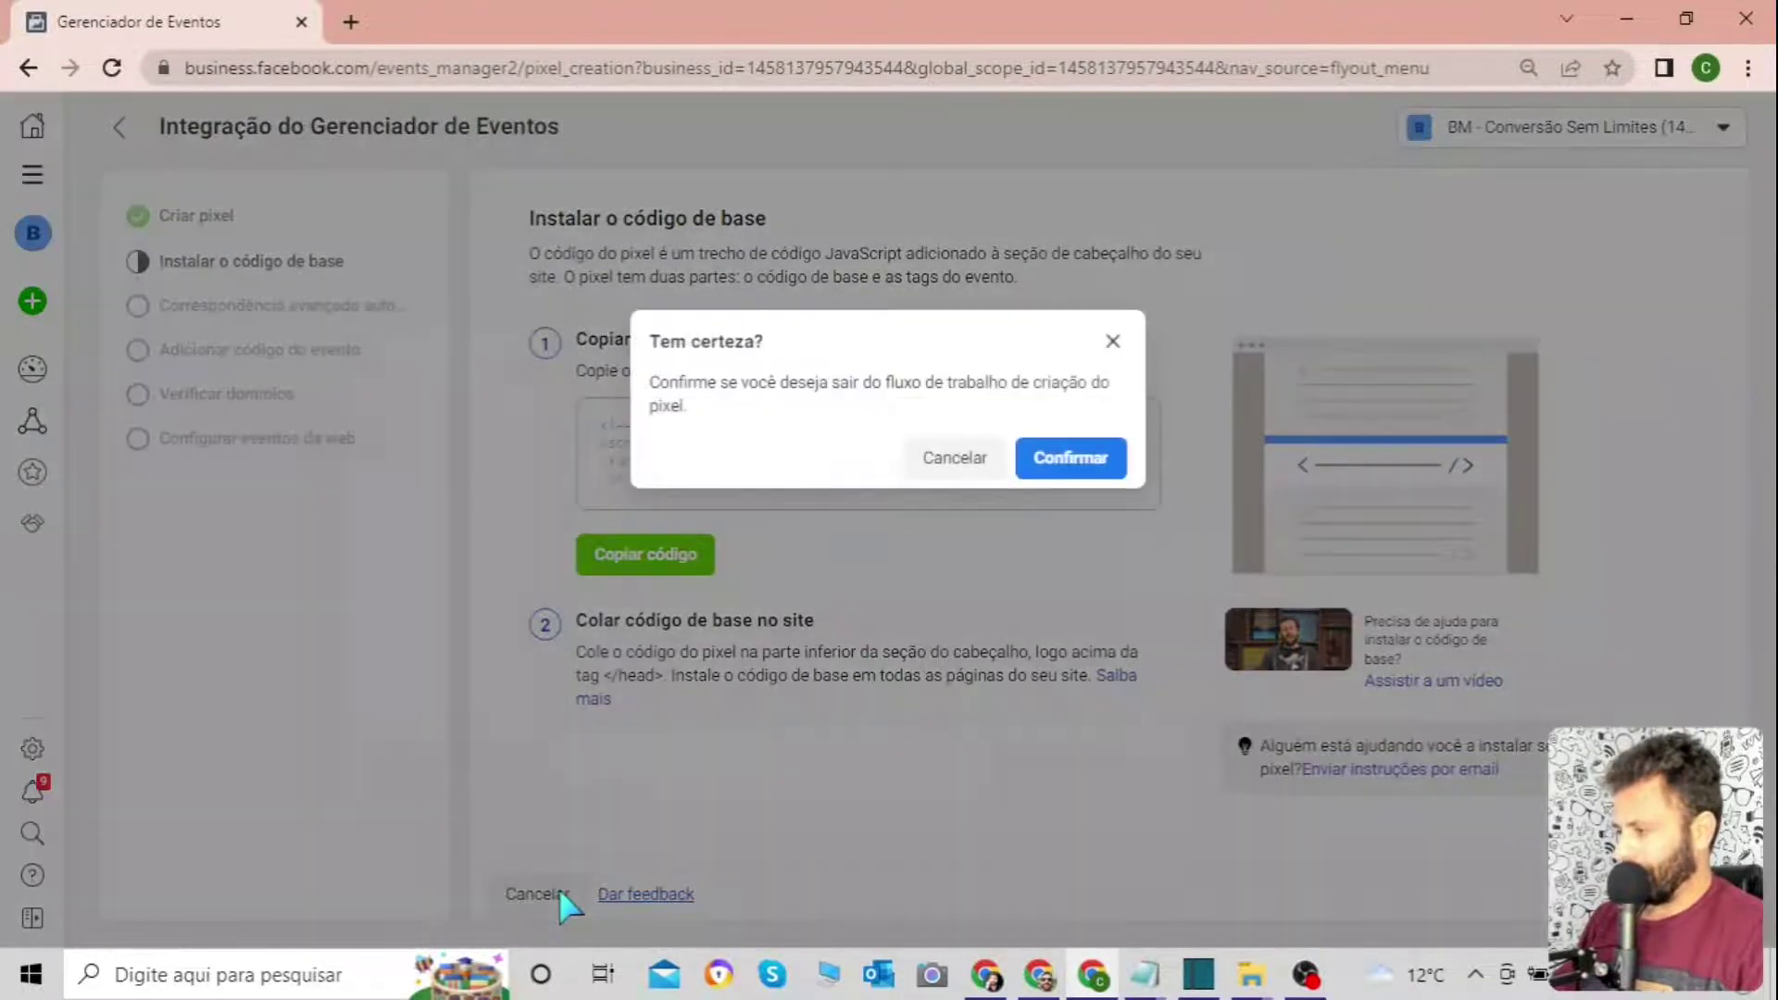
{"action": "left_click", "coordinate": [1055, 458]}
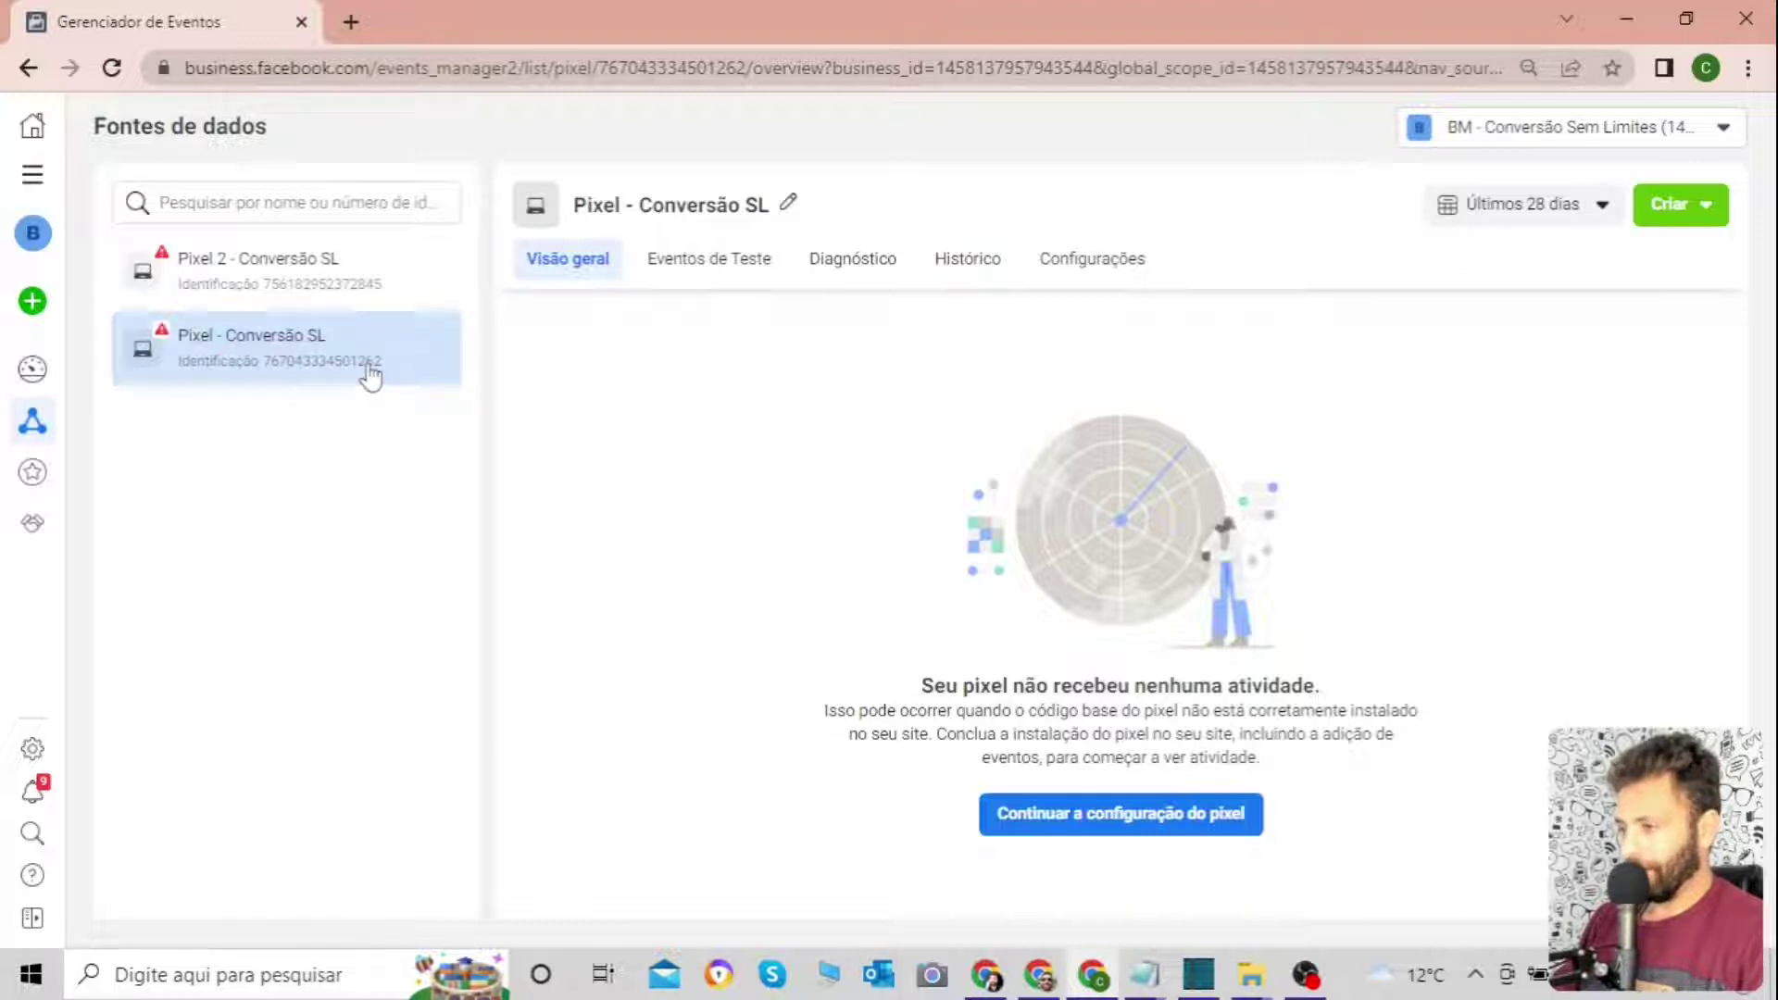
Go back to the code in Bloco de Notas and examine the complete fbq 'init' line and the 'track', 'PageView' line.
{"action": "mouse_move", "coordinate": [1144, 974]}
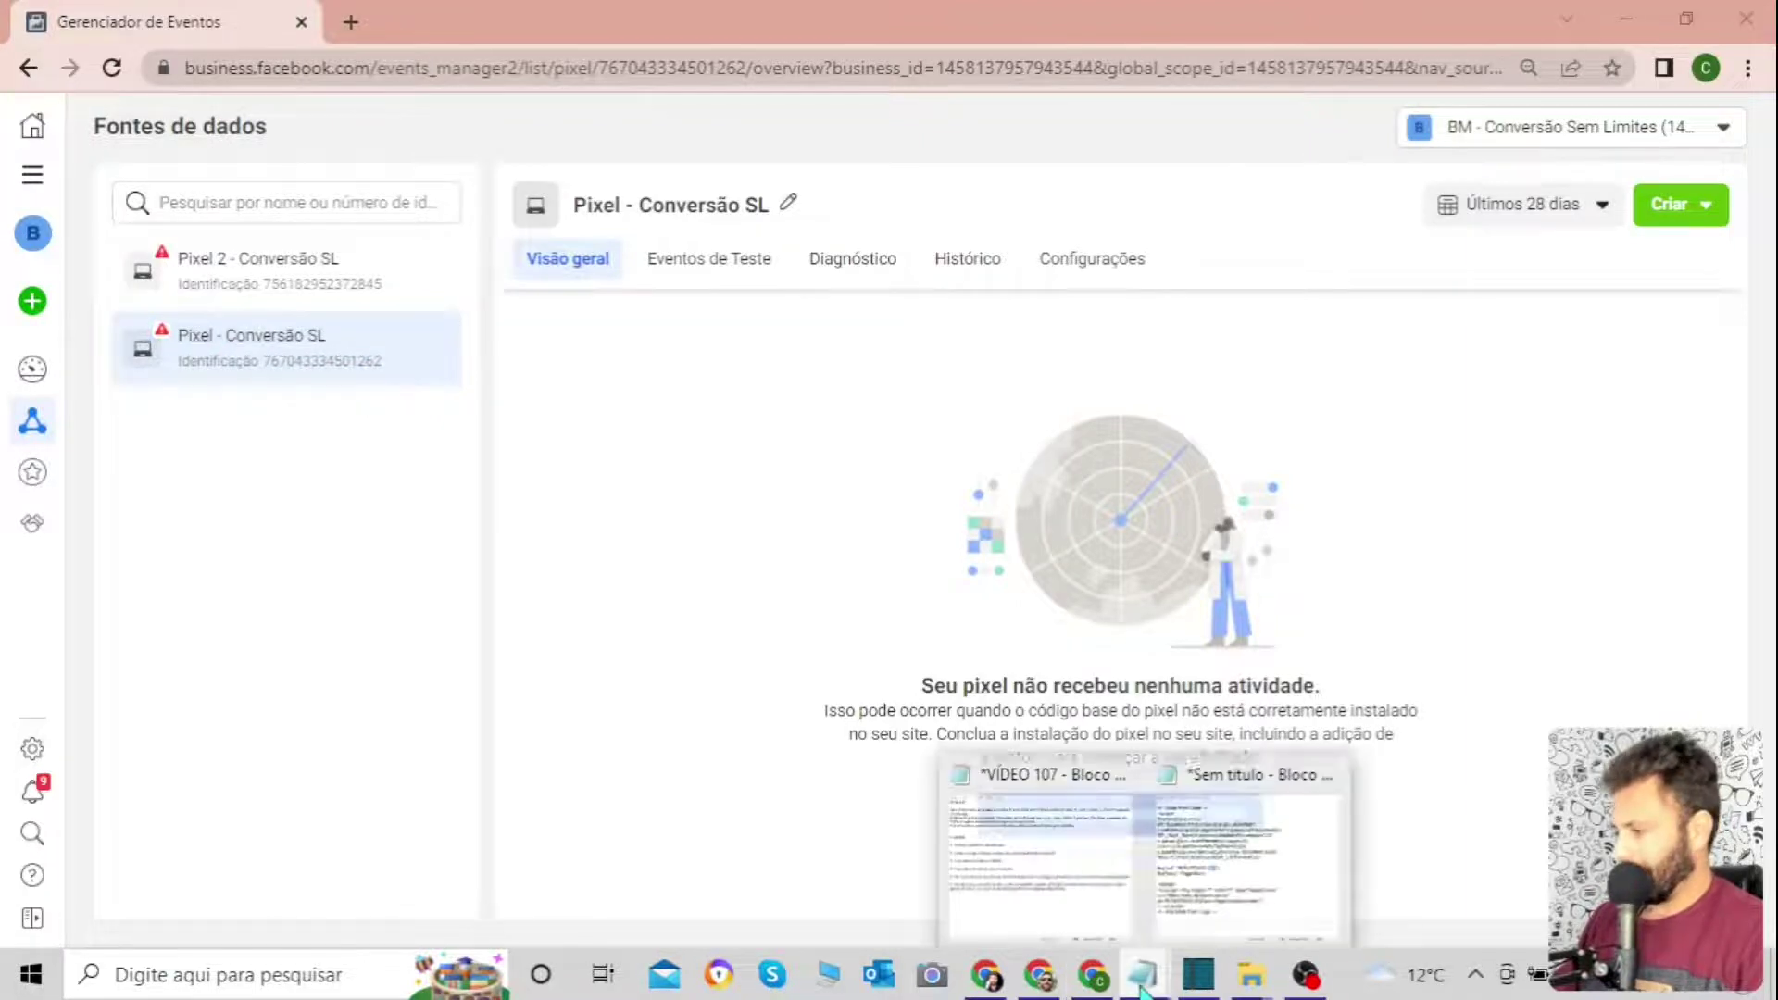
{"action": "left_click", "coordinate": [1246, 838]}
{"action": "left_click_drag", "start_coordinate": [613, 515], "coordinate": [240, 494]}
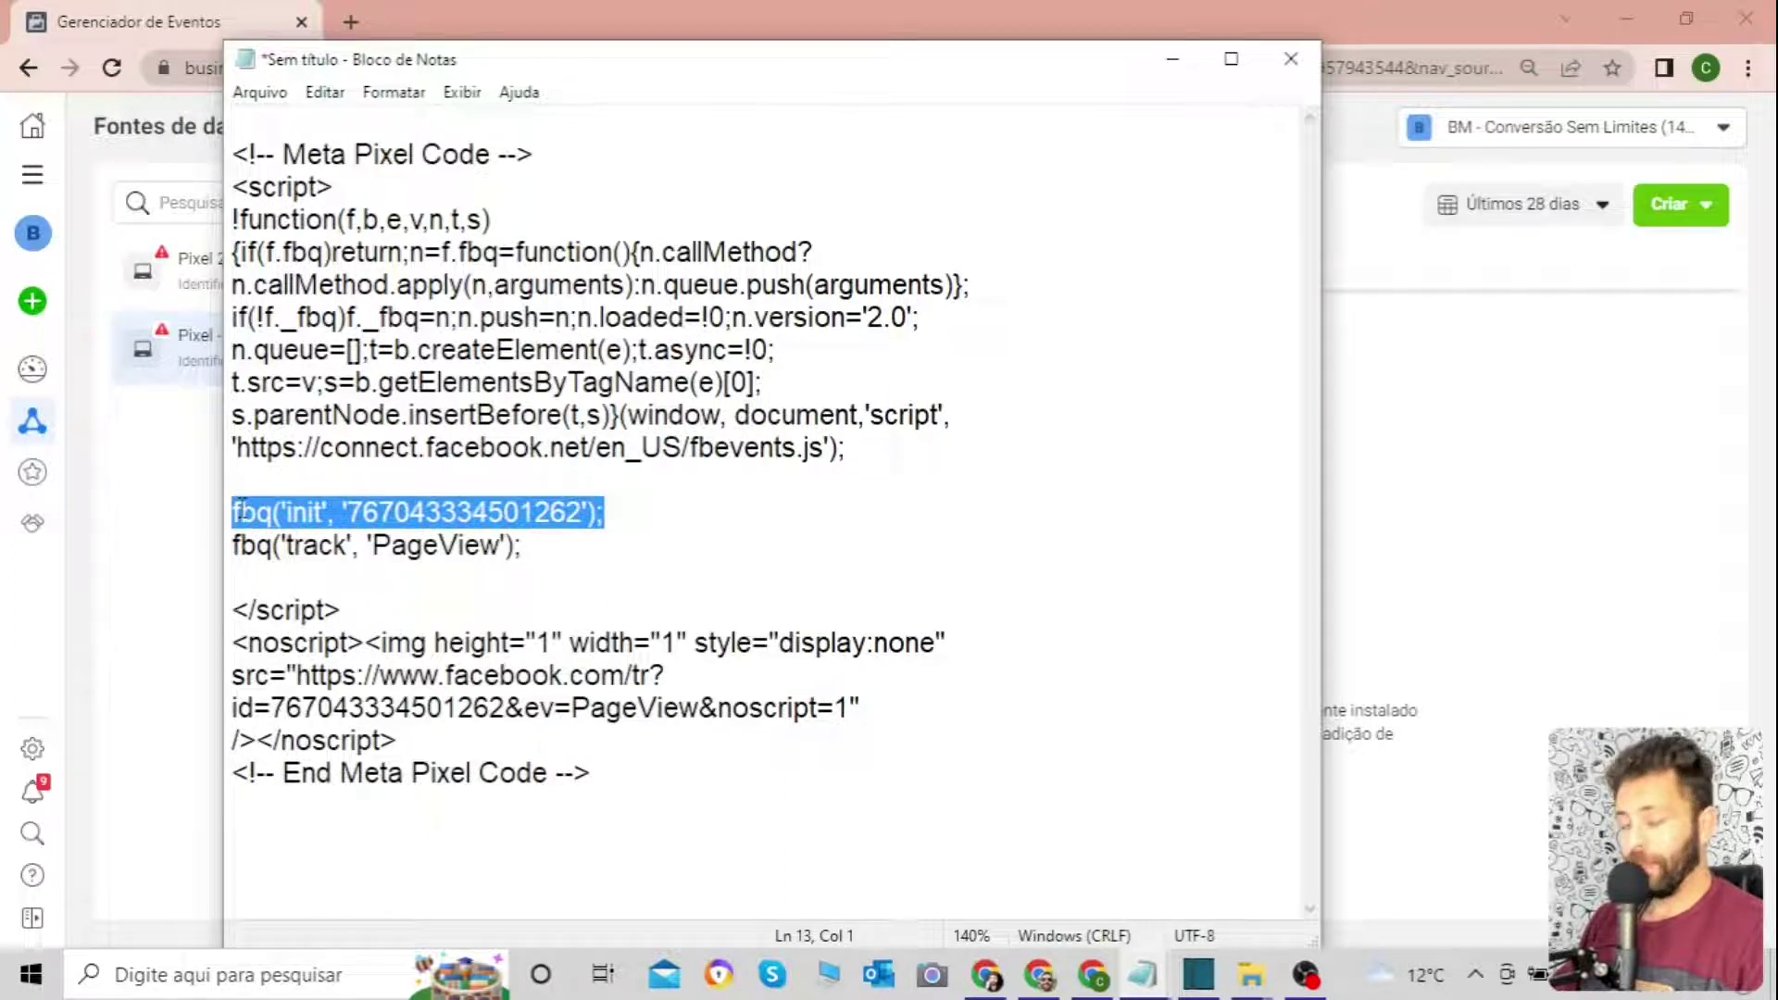
{"action": "left_click_drag", "start_coordinate": [526, 548], "coordinate": [231, 546]}
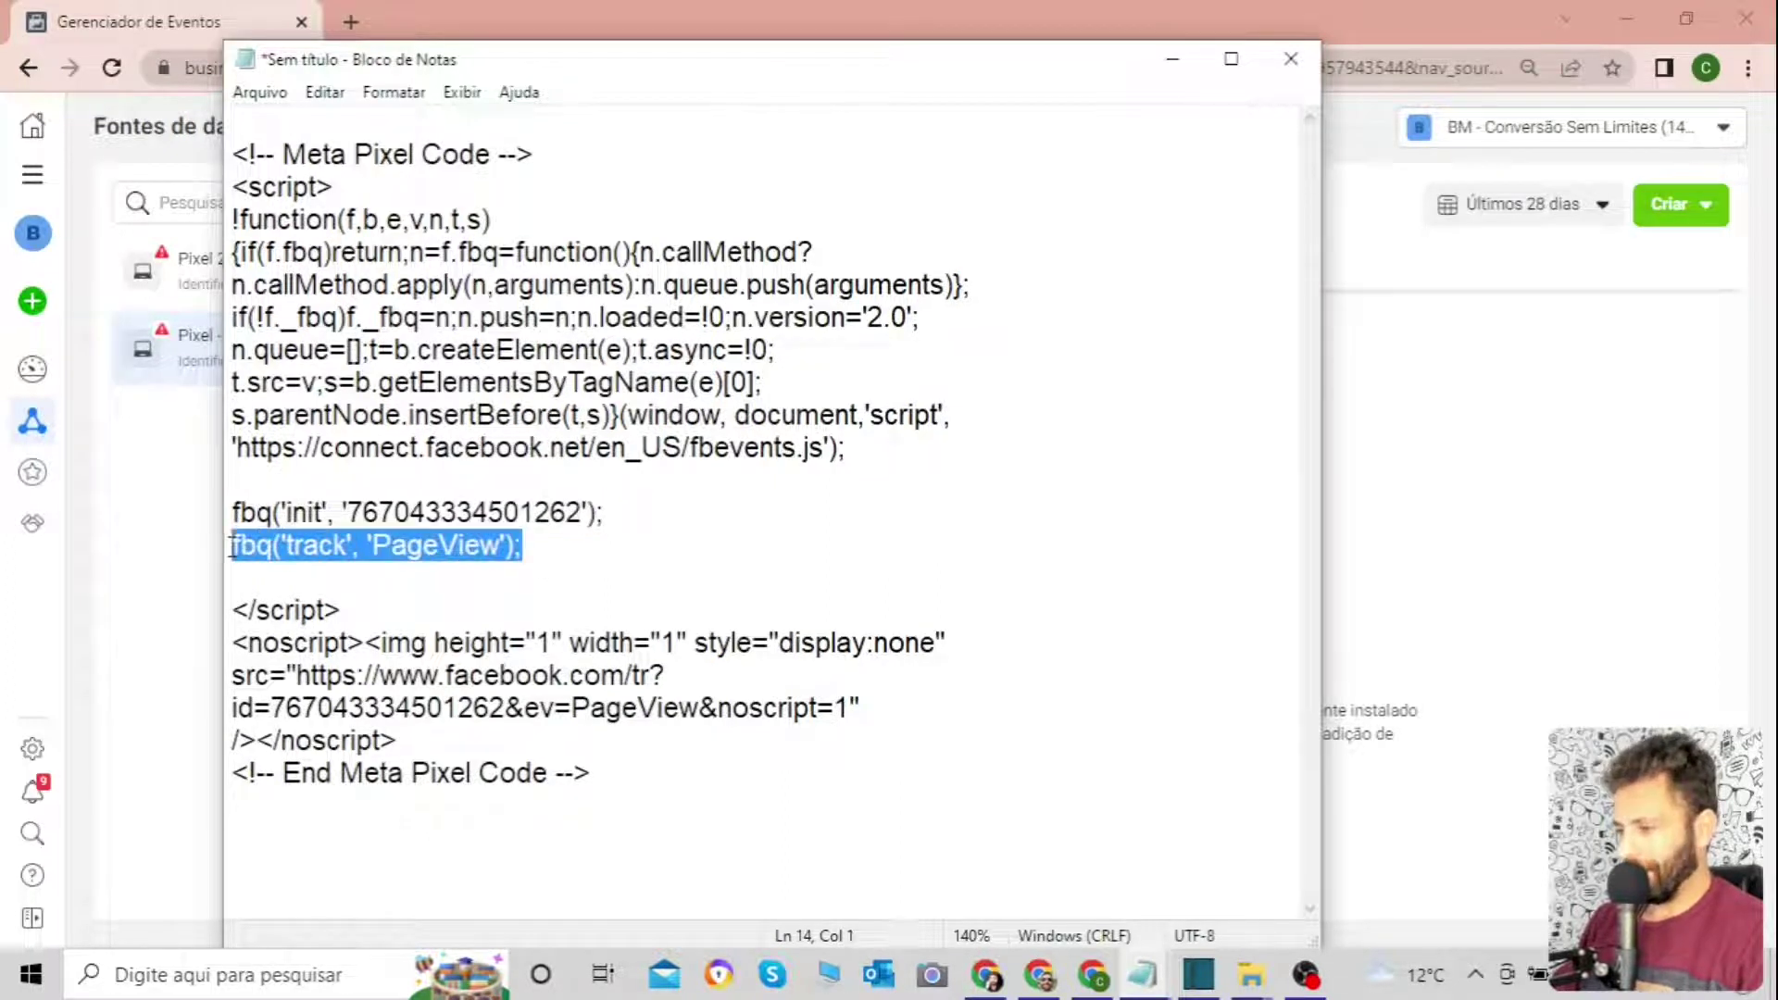
{"action": "left_click", "coordinate": [999, 551]}
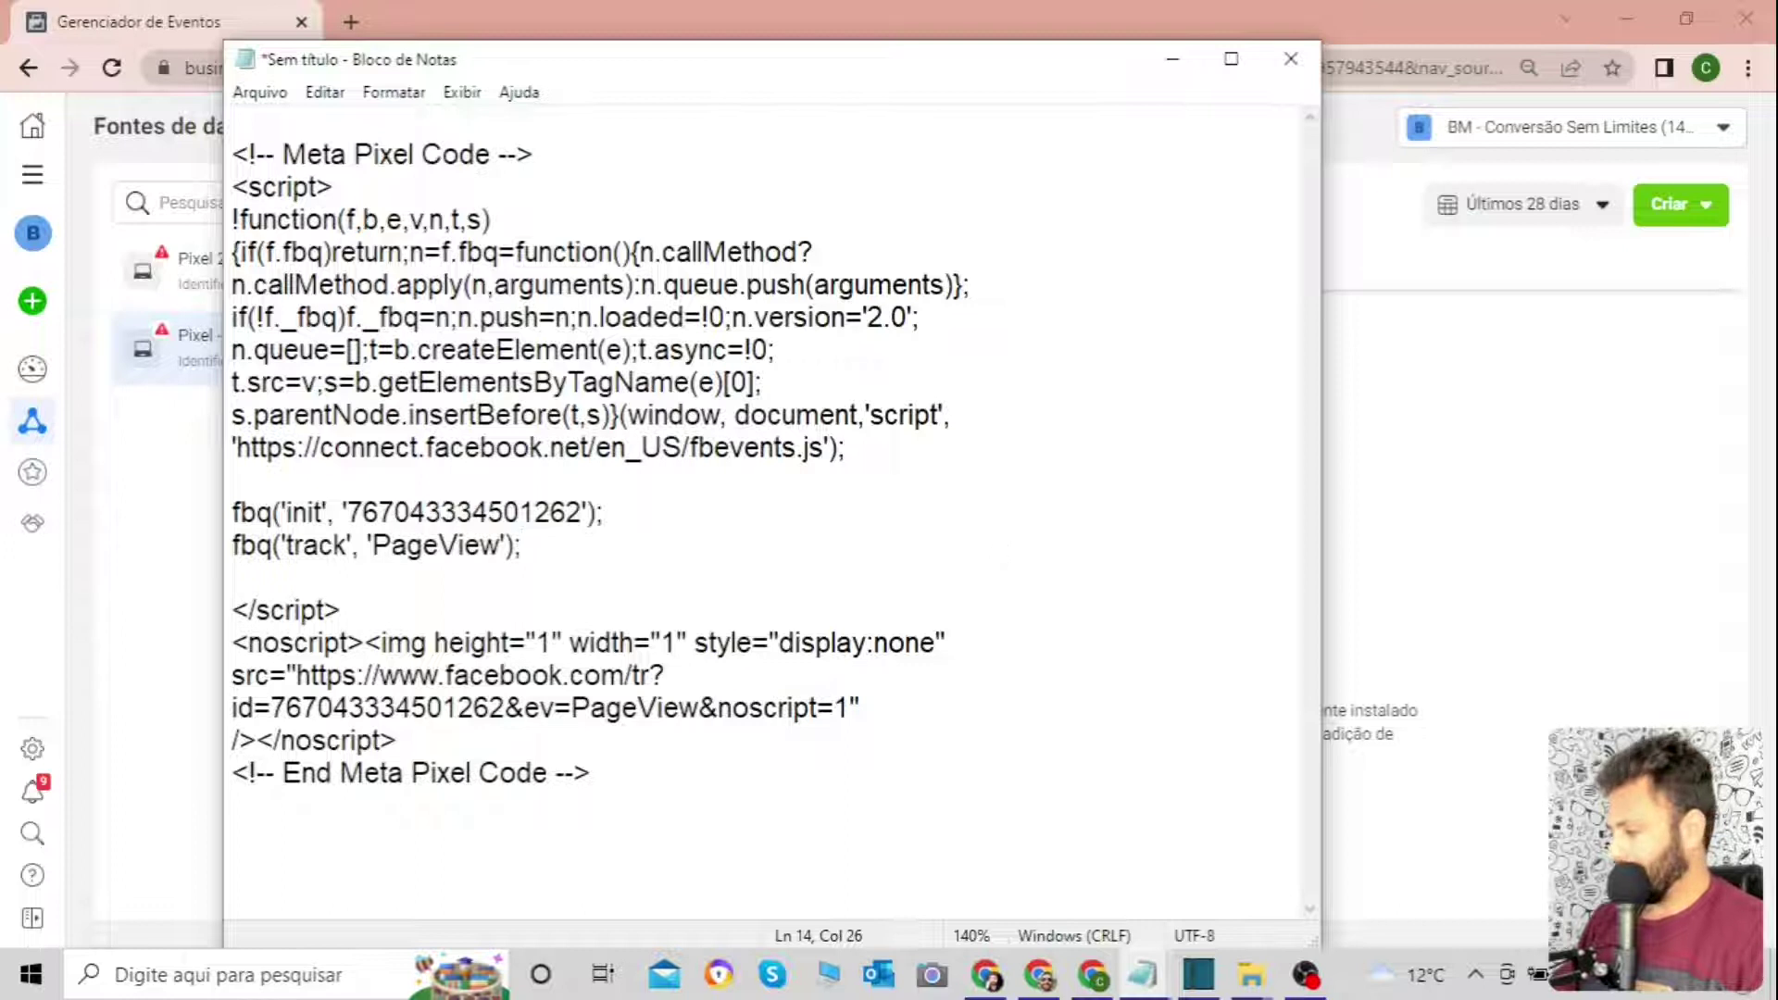
Return to the Gerenciador de Eventos and reopen the manual code installation of "Pixel - Conversão SL" with the Pixel da Meta method.
{"action": "left_click", "coordinate": [1042, 977]}
{"action": "left_click", "coordinate": [1049, 985]}
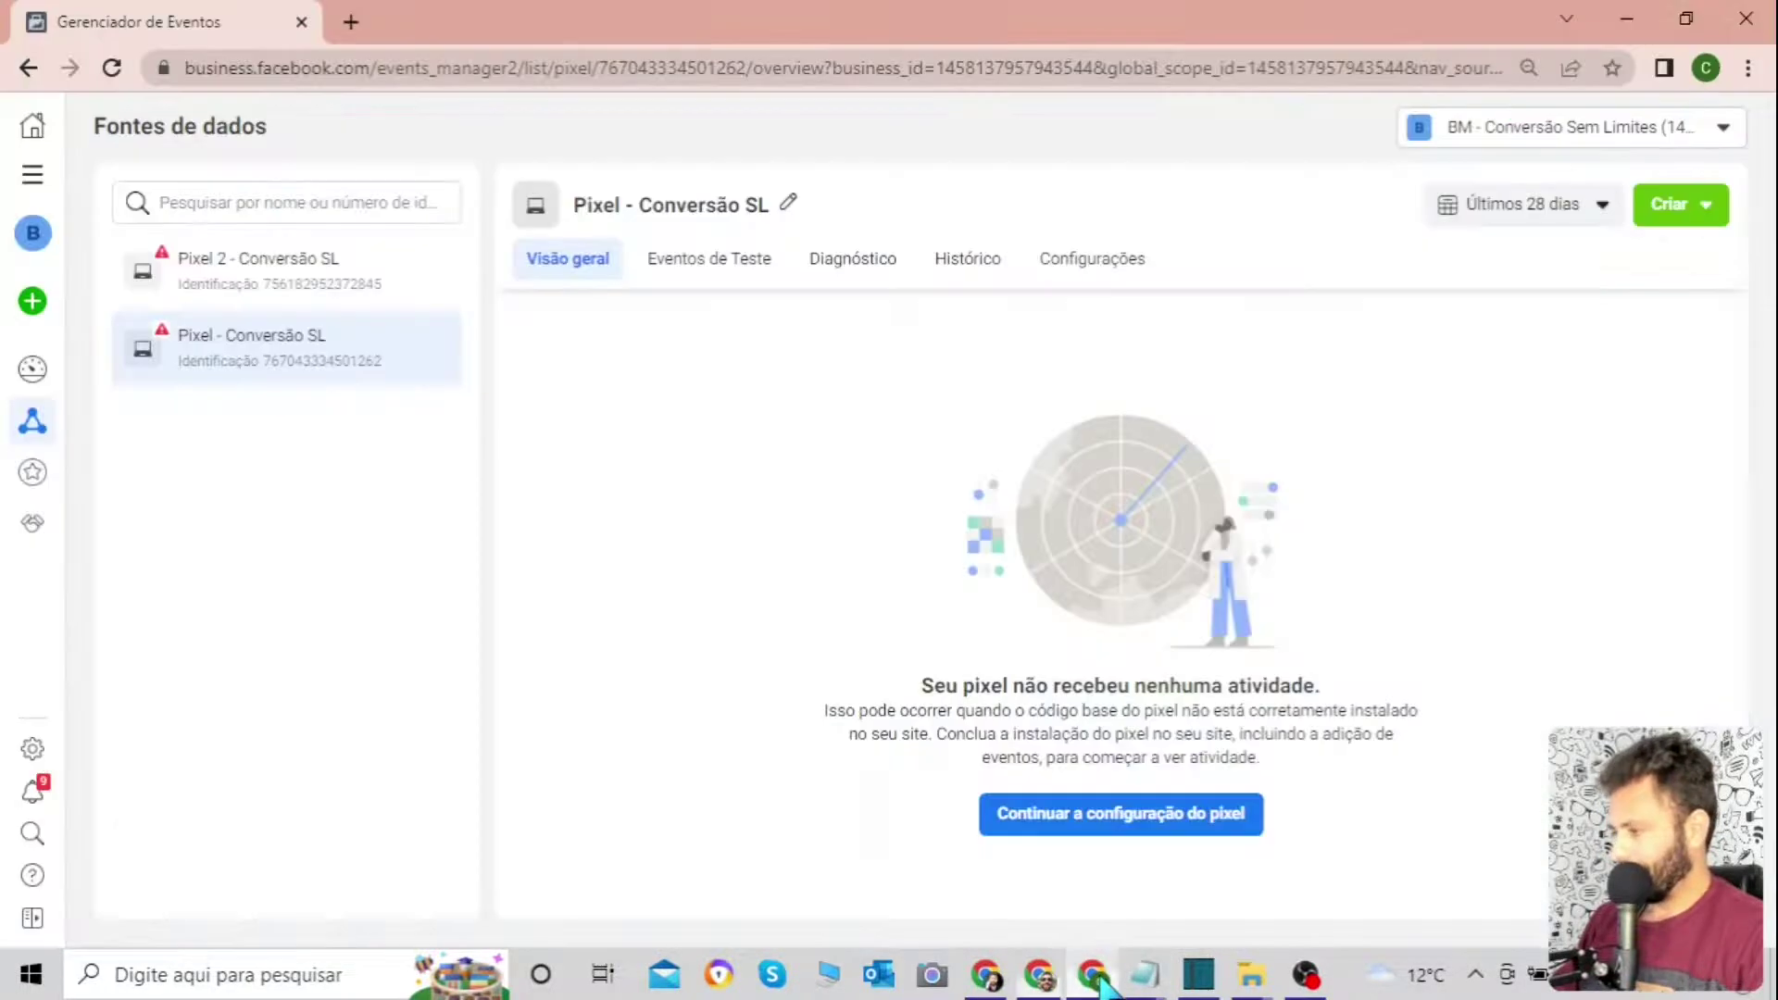
{"action": "left_click", "coordinate": [1028, 819]}
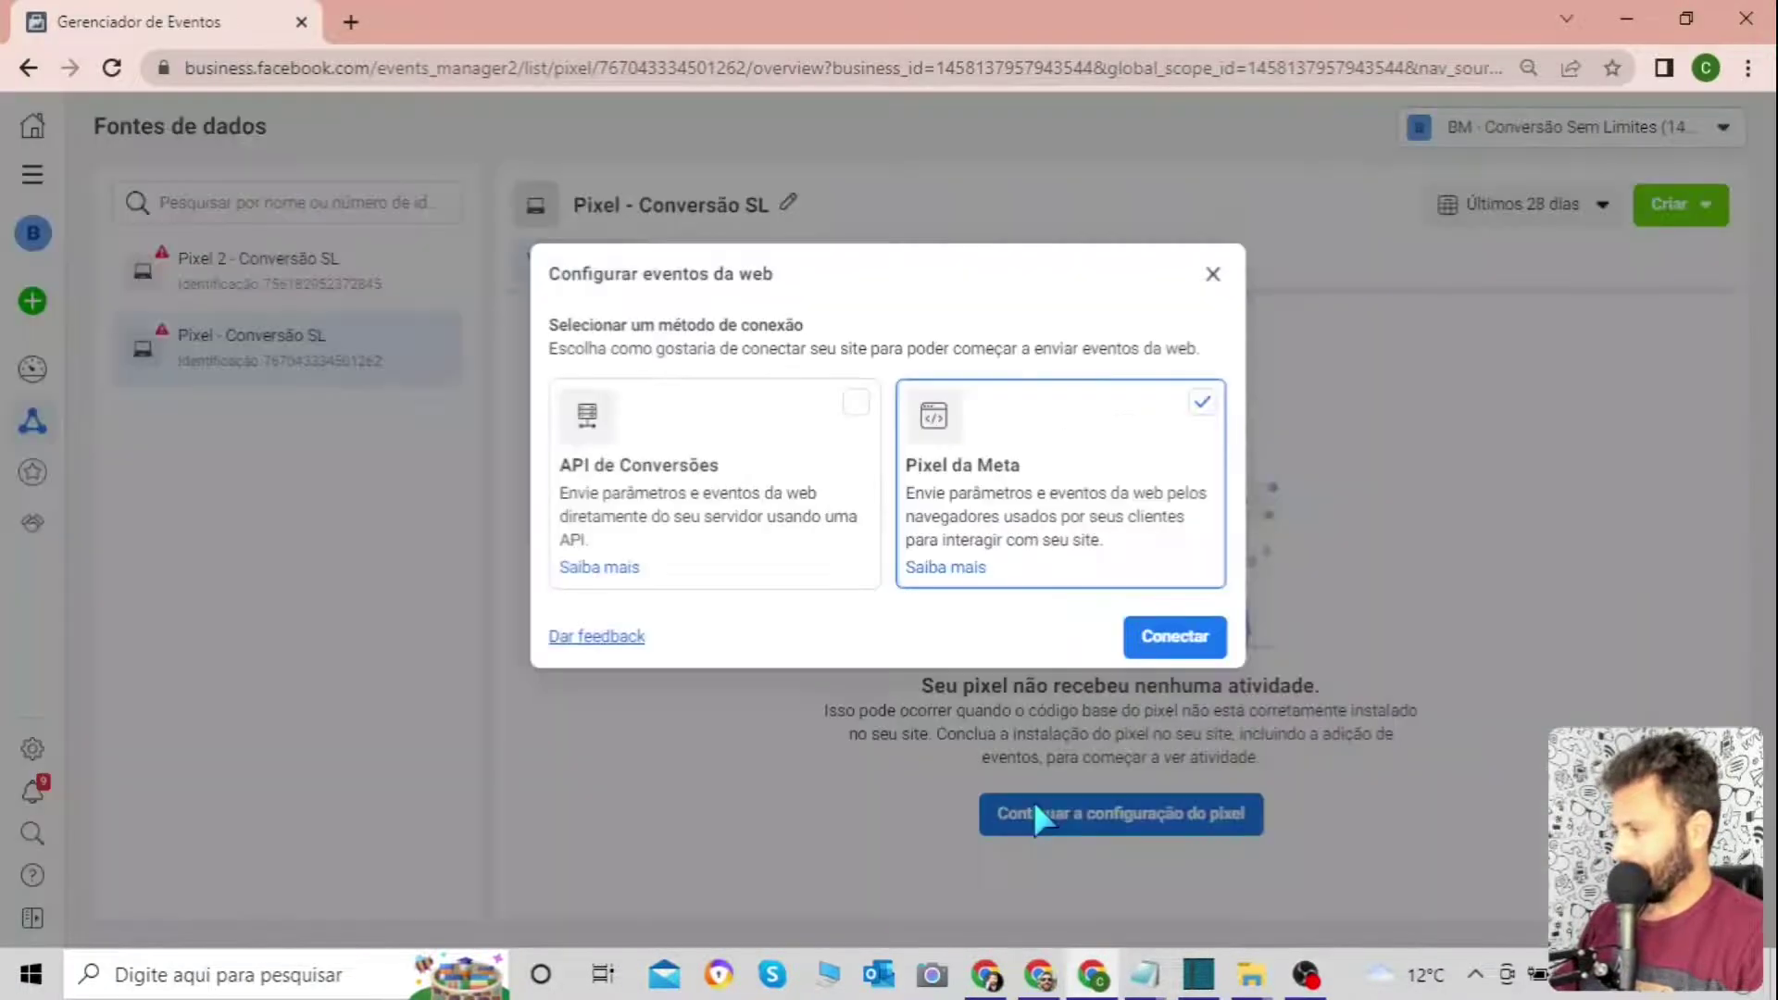
{"action": "left_click", "coordinate": [1157, 637]}
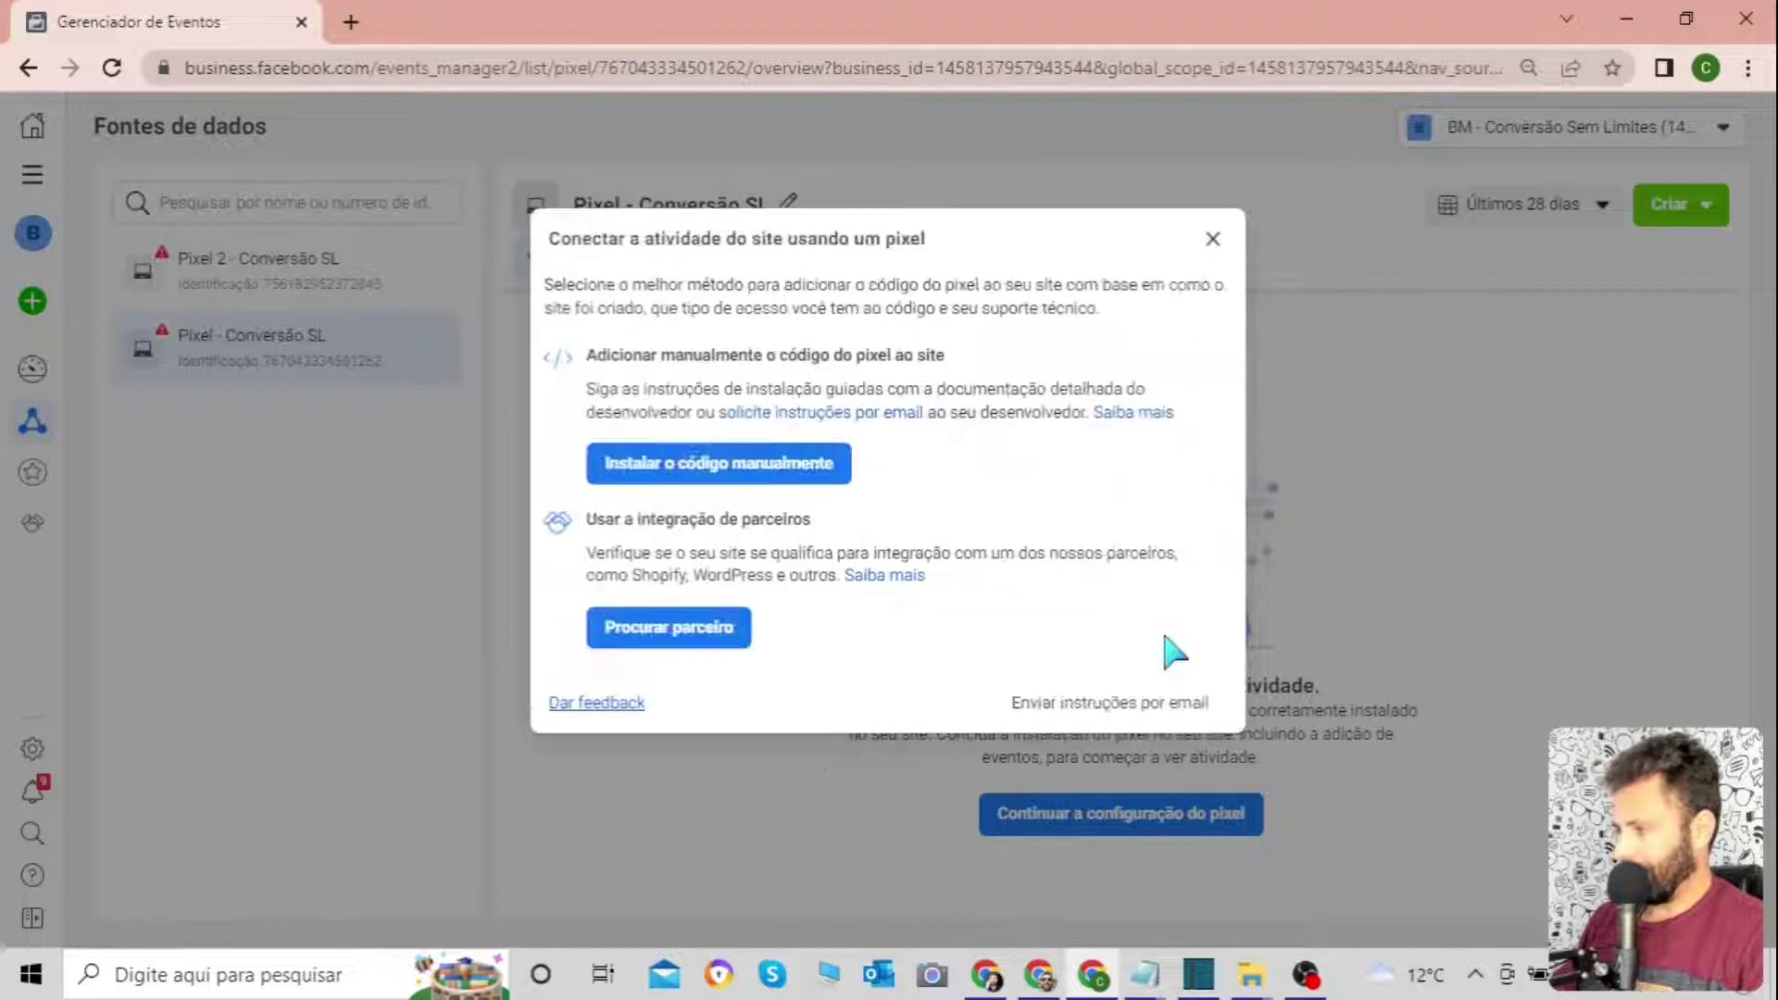
{"action": "left_click", "coordinate": [726, 463]}
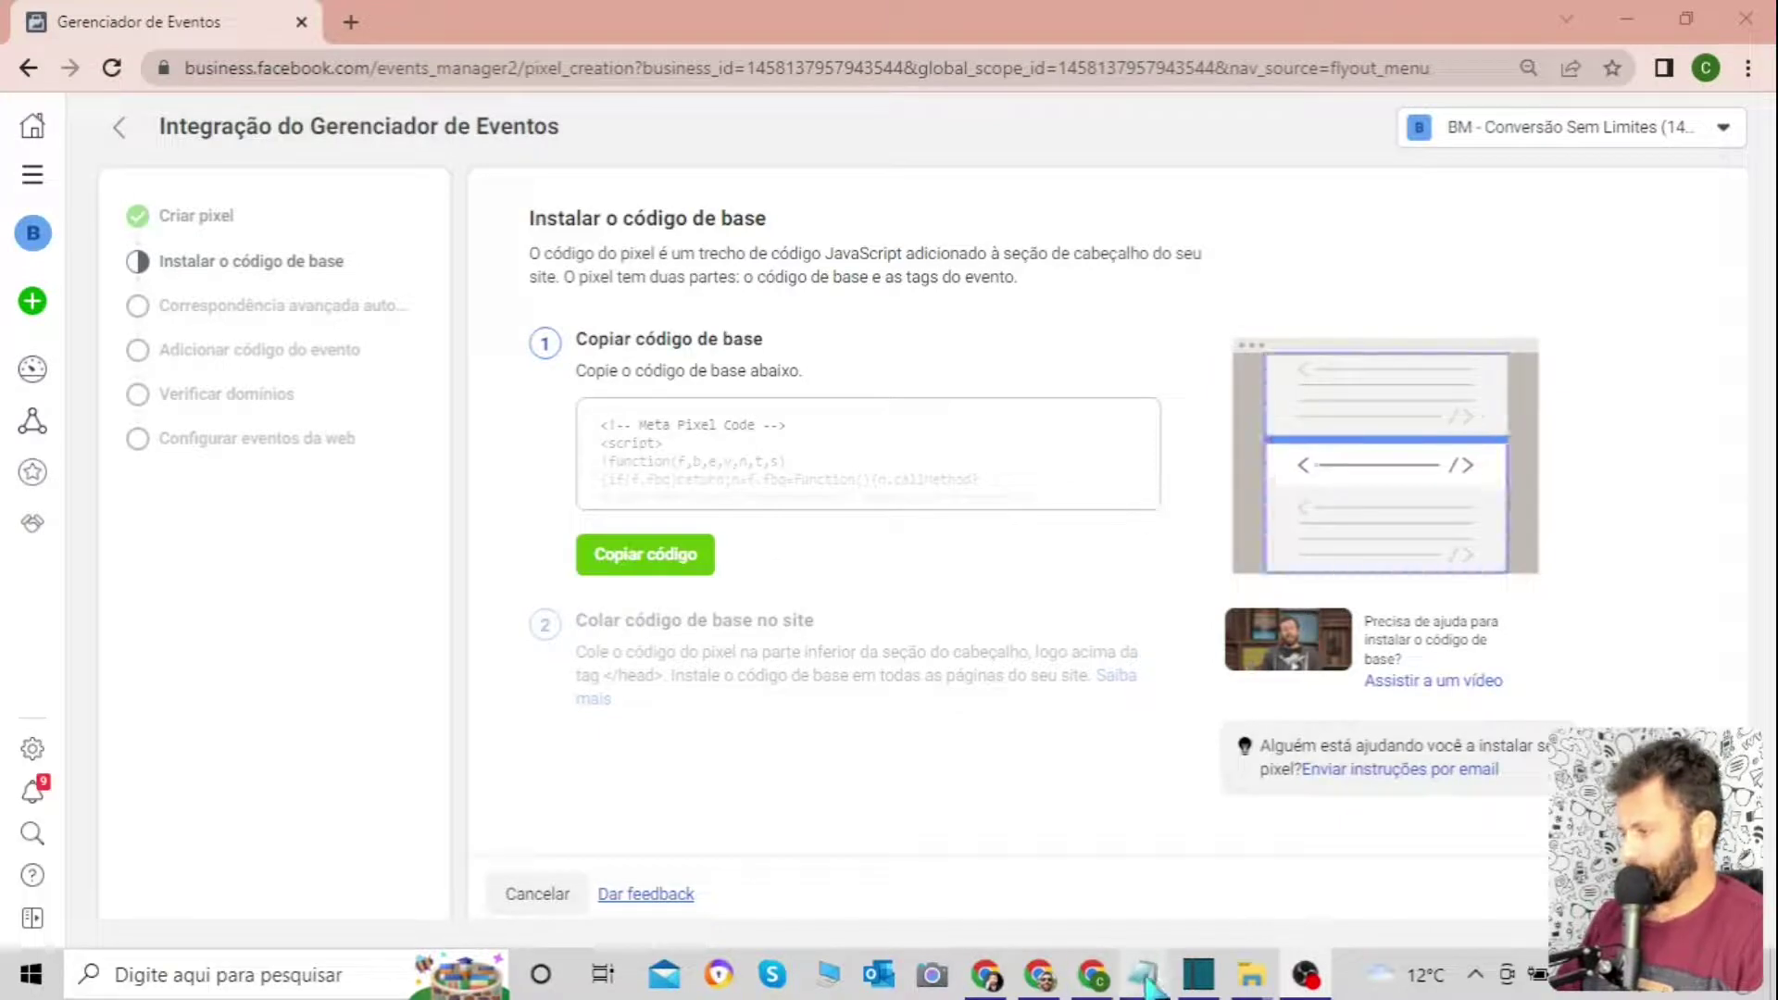
Switch to Bloco de Notas and examine the whole Meta Pixel code, from the opening comment to the End Meta Pixel Code line.
{"action": "mouse_move", "coordinate": [1149, 983]}
{"action": "left_click", "coordinate": [1222, 857]}
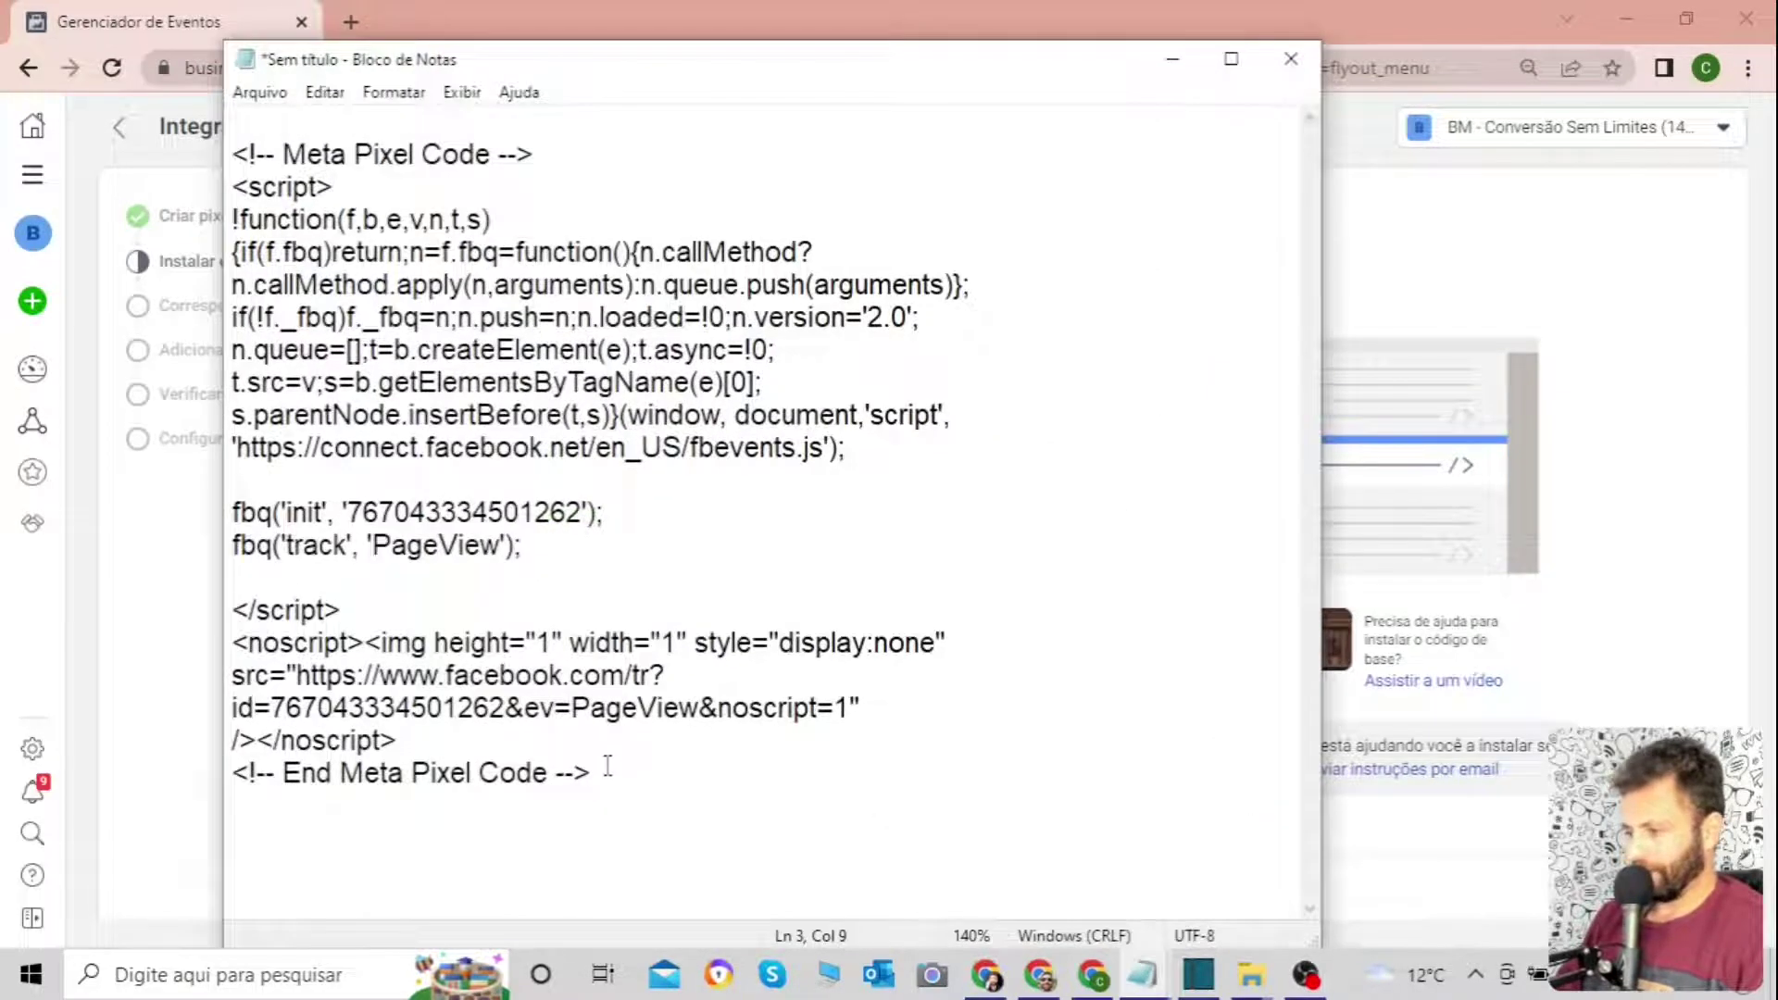
{"action": "left_click_drag", "start_coordinate": [645, 782], "coordinate": [233, 156]}
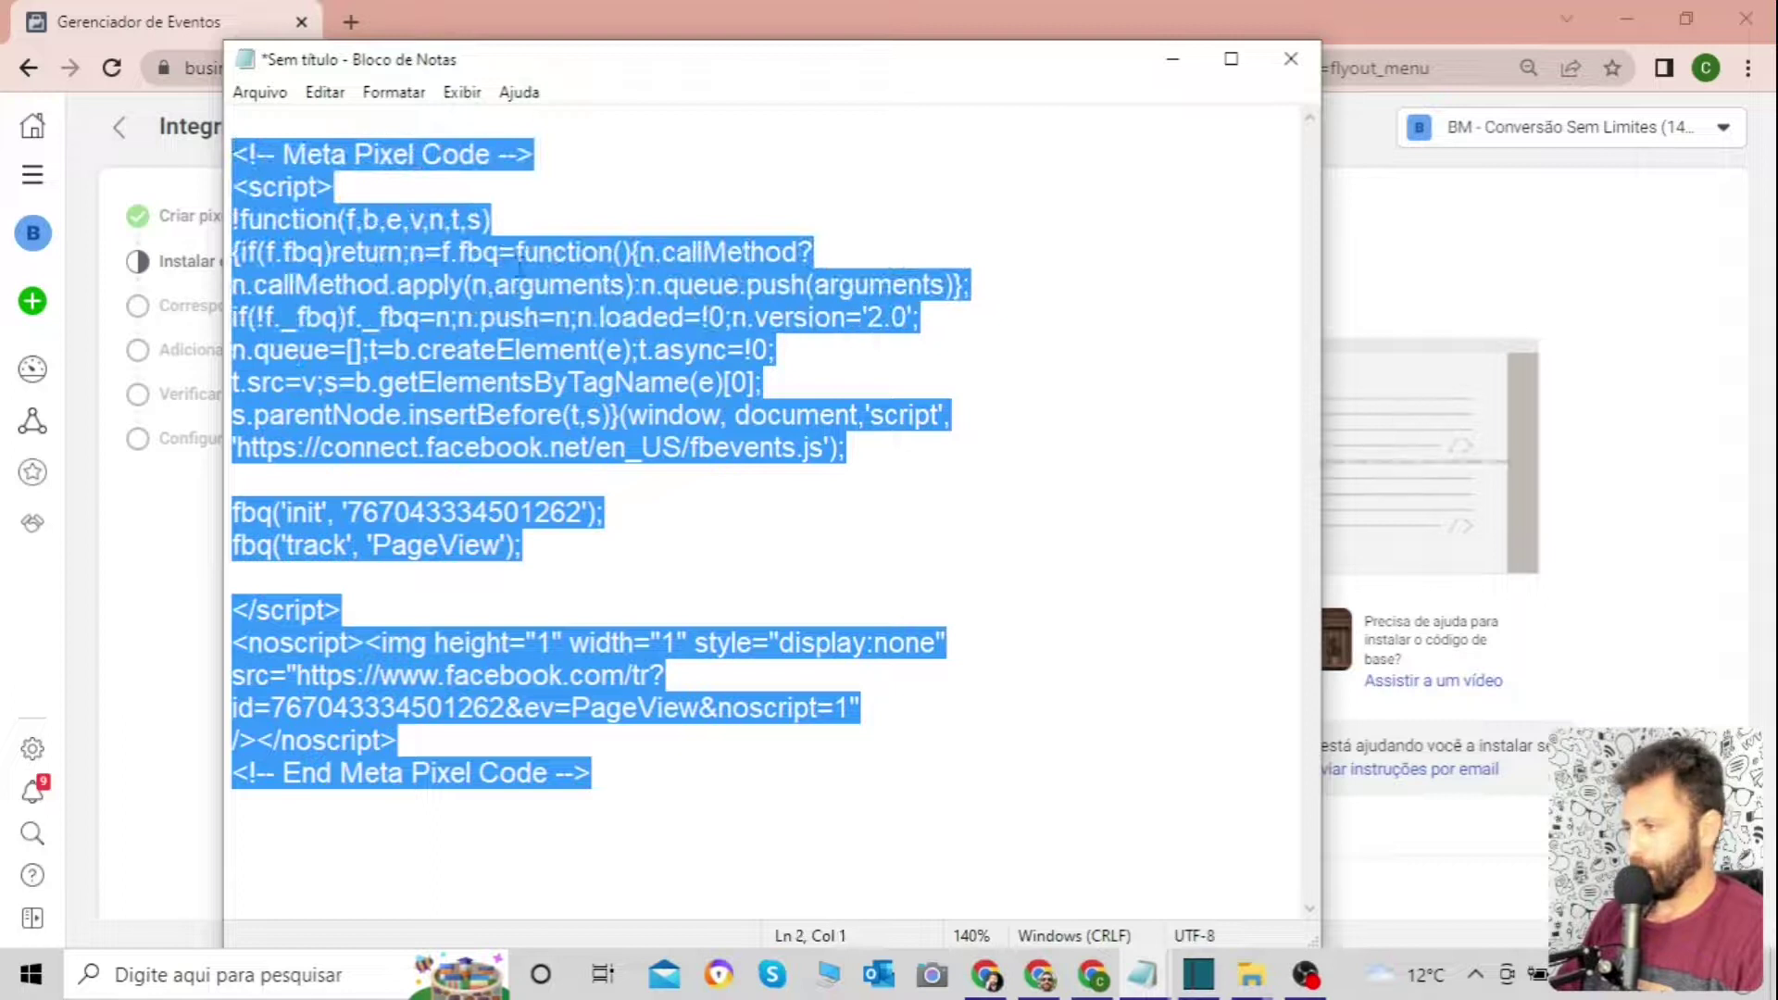
{"action": "left_click", "coordinate": [1056, 301]}
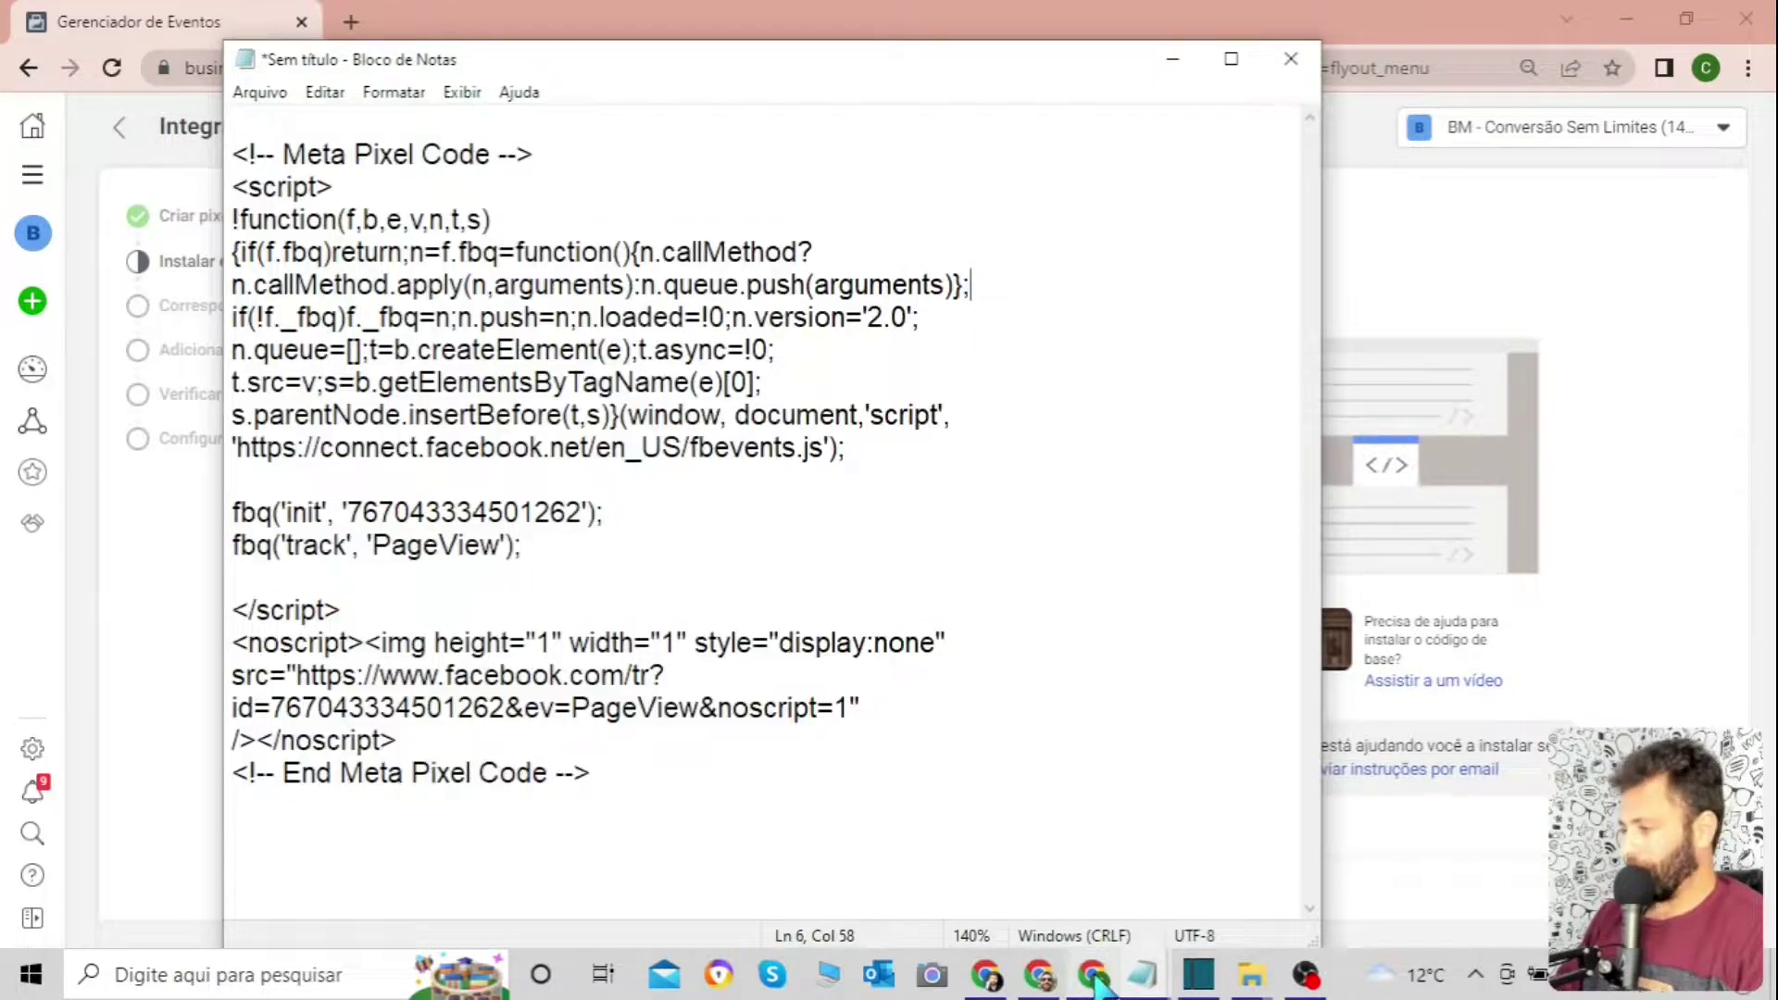
Switch to the MindMeister map and examine the Eventos Padrão item under 2 - Código de Conversão.
{"action": "left_click", "coordinate": [1094, 978]}
{"action": "left_click", "coordinate": [1039, 976]}
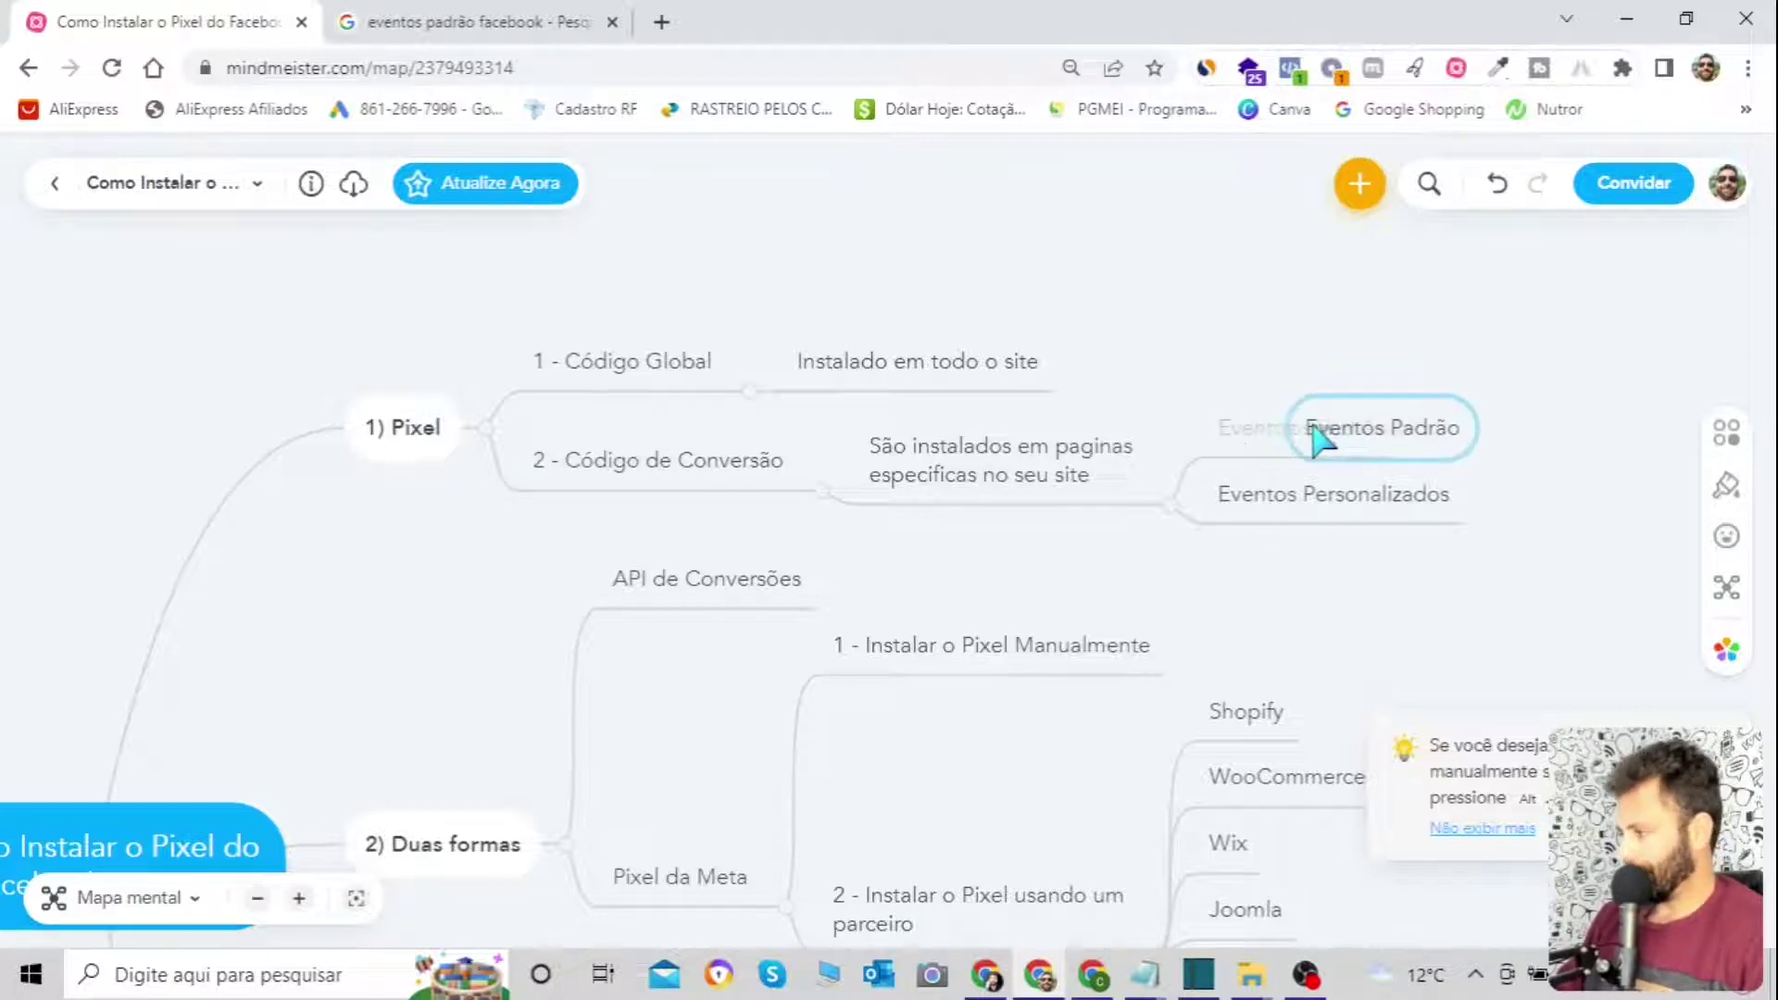
{"action": "left_click", "coordinate": [1231, 435]}
{"action": "left_click", "coordinate": [1309, 352]}
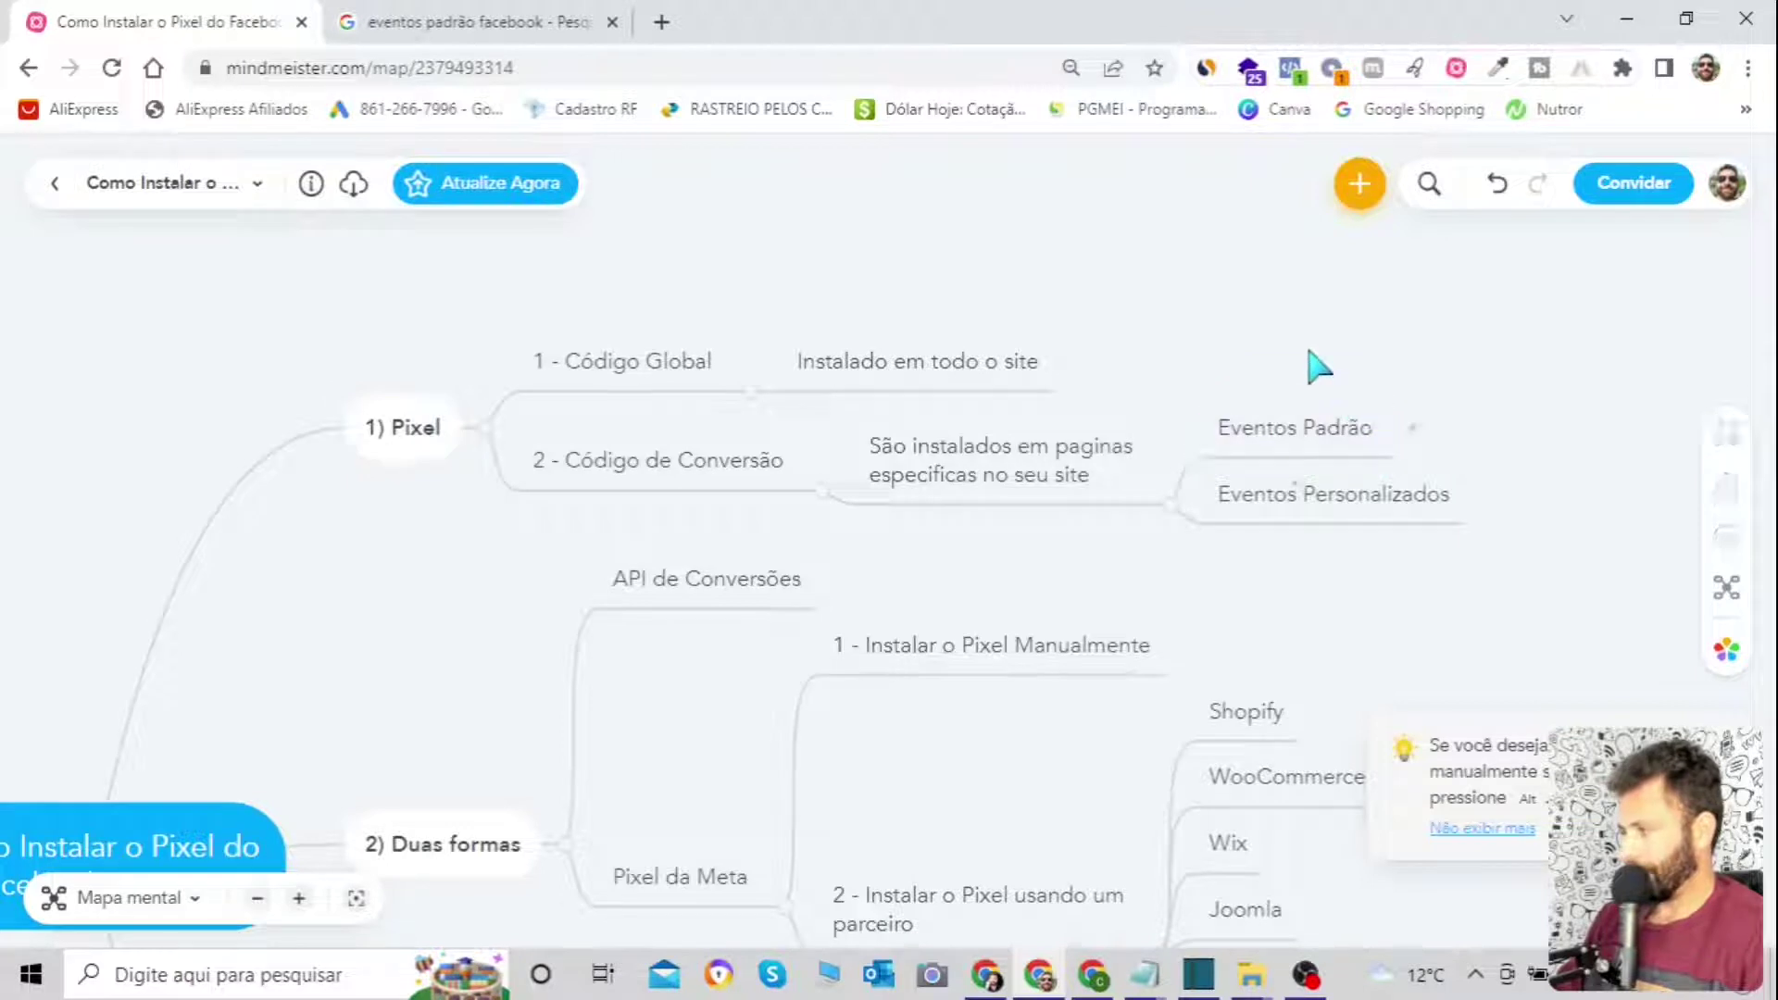
Open the article "Especificações para eventos padrão do Pixel da Meta" from the Google results for "eventos padrão facebook", at its Eventos padrão table.
{"action": "left_click", "coordinate": [469, 7]}
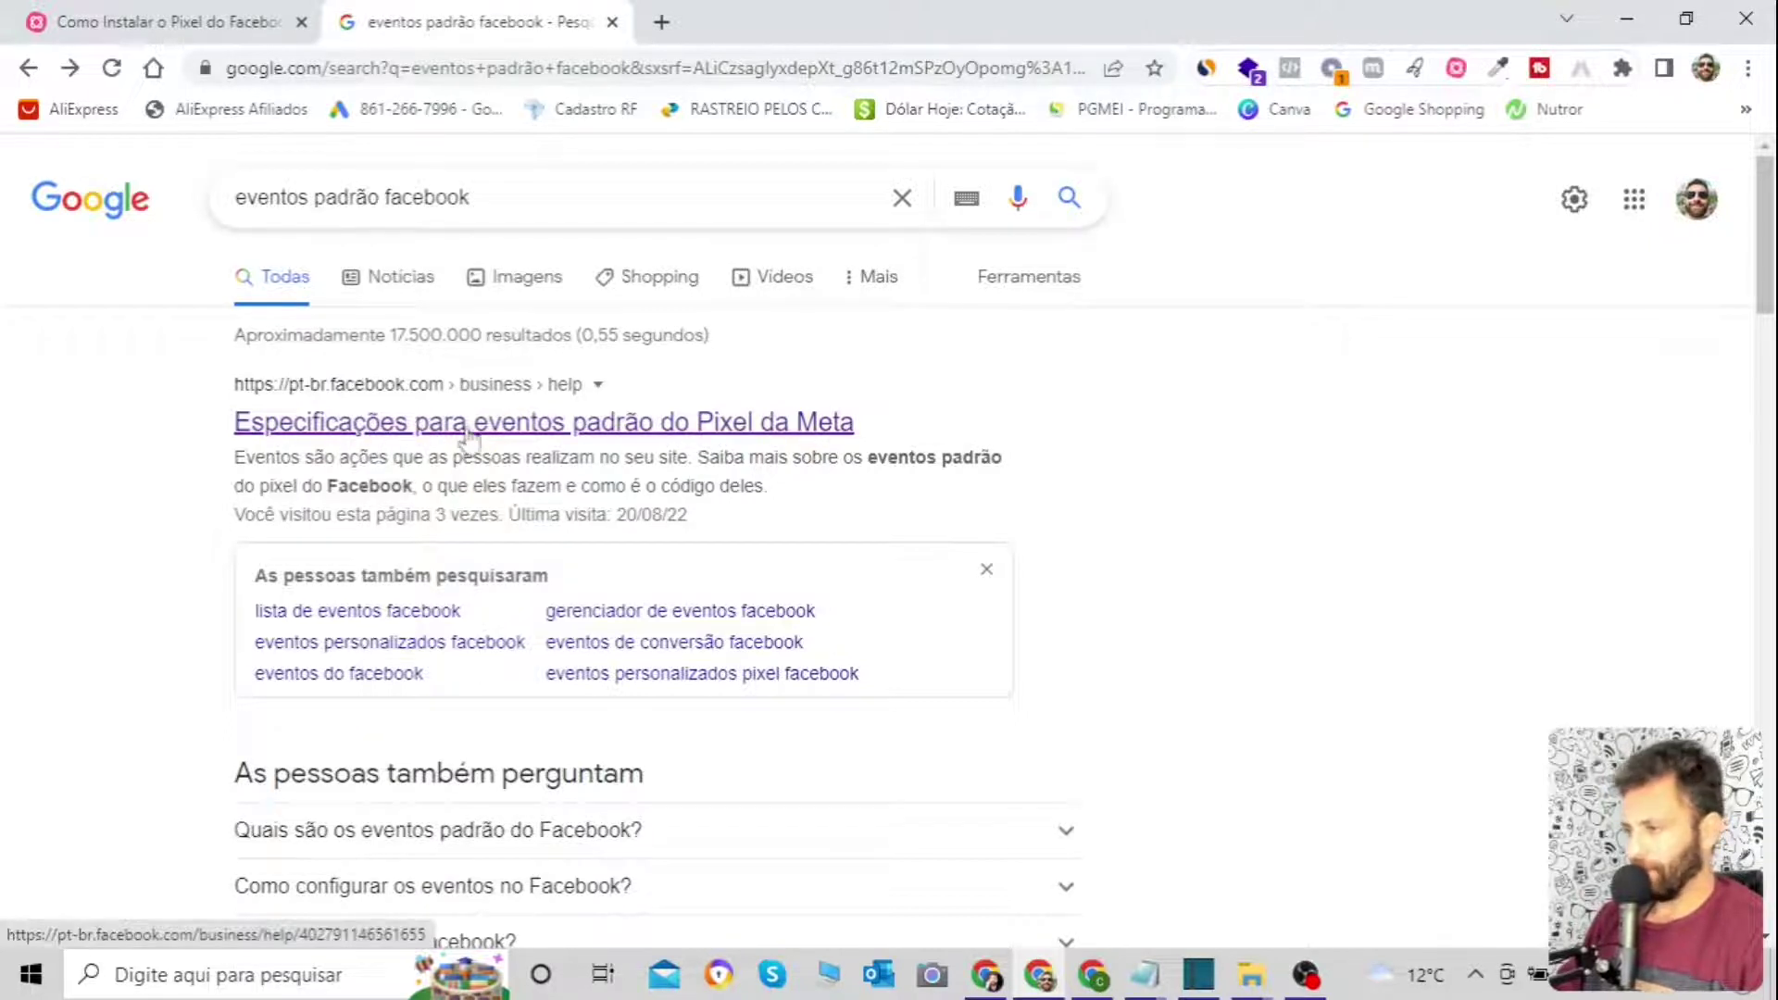
{"action": "left_click", "coordinate": [580, 441]}
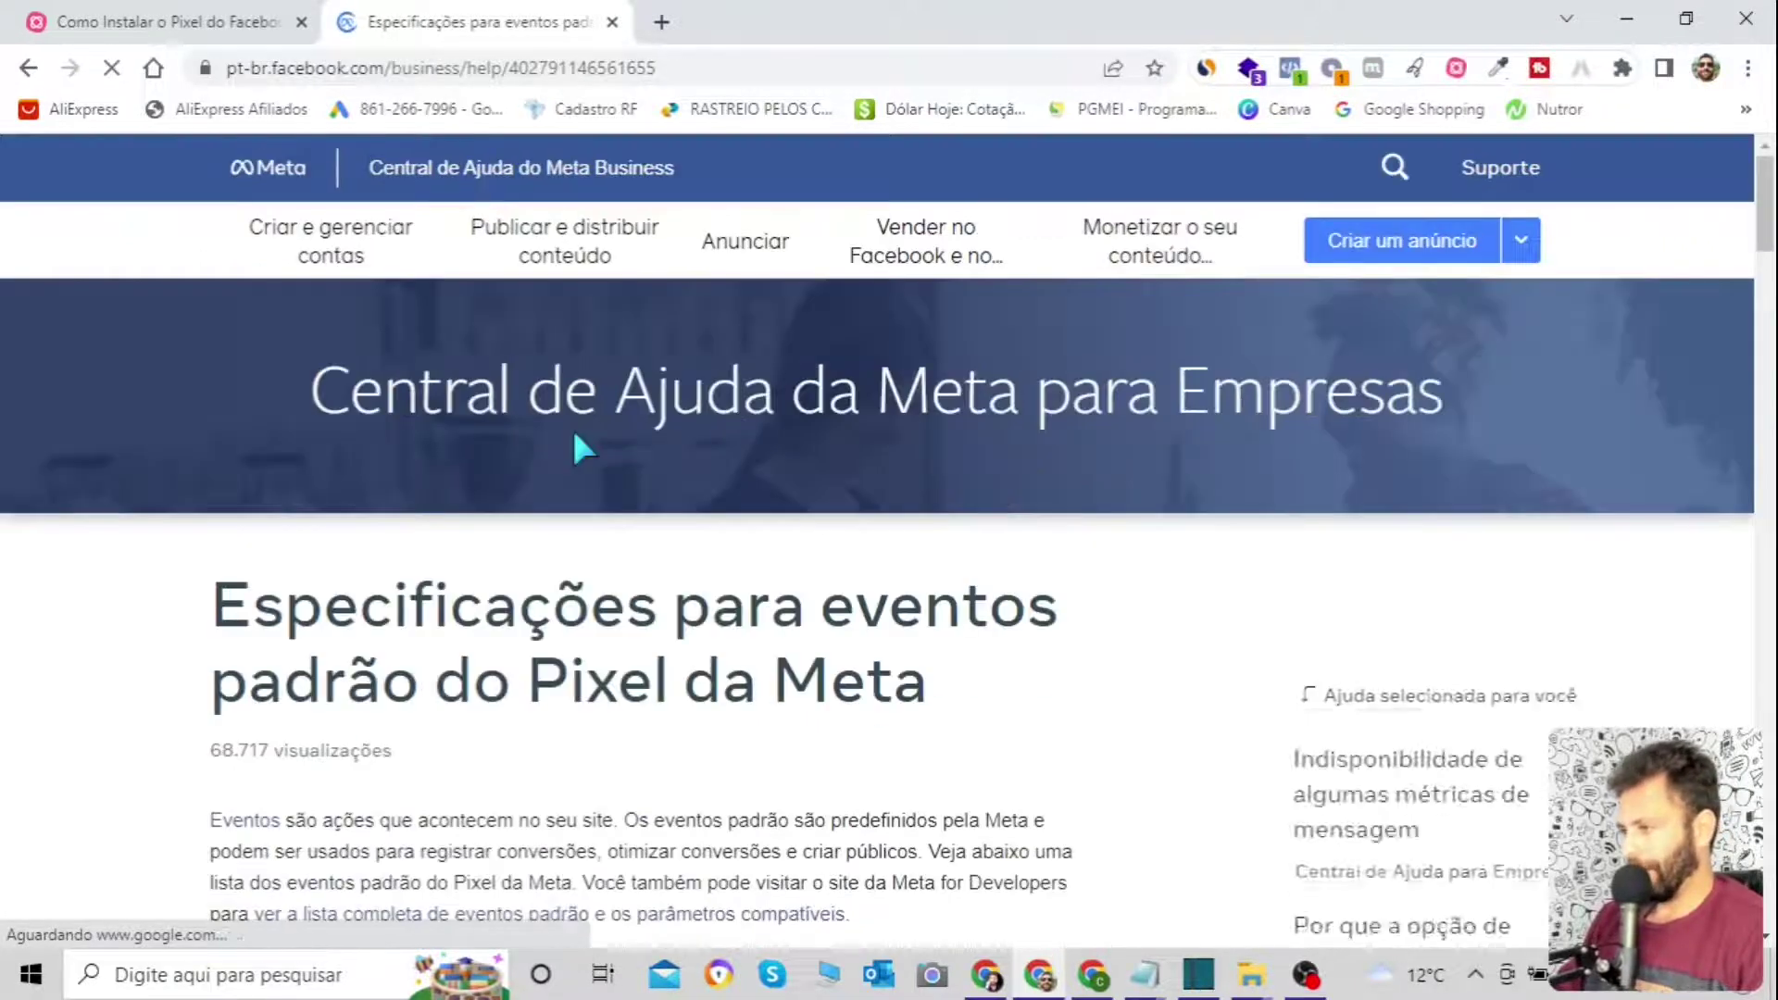
{"action": "scroll", "coordinate": [886, 356], "scroll_direction": "down", "scroll_amount": 3}
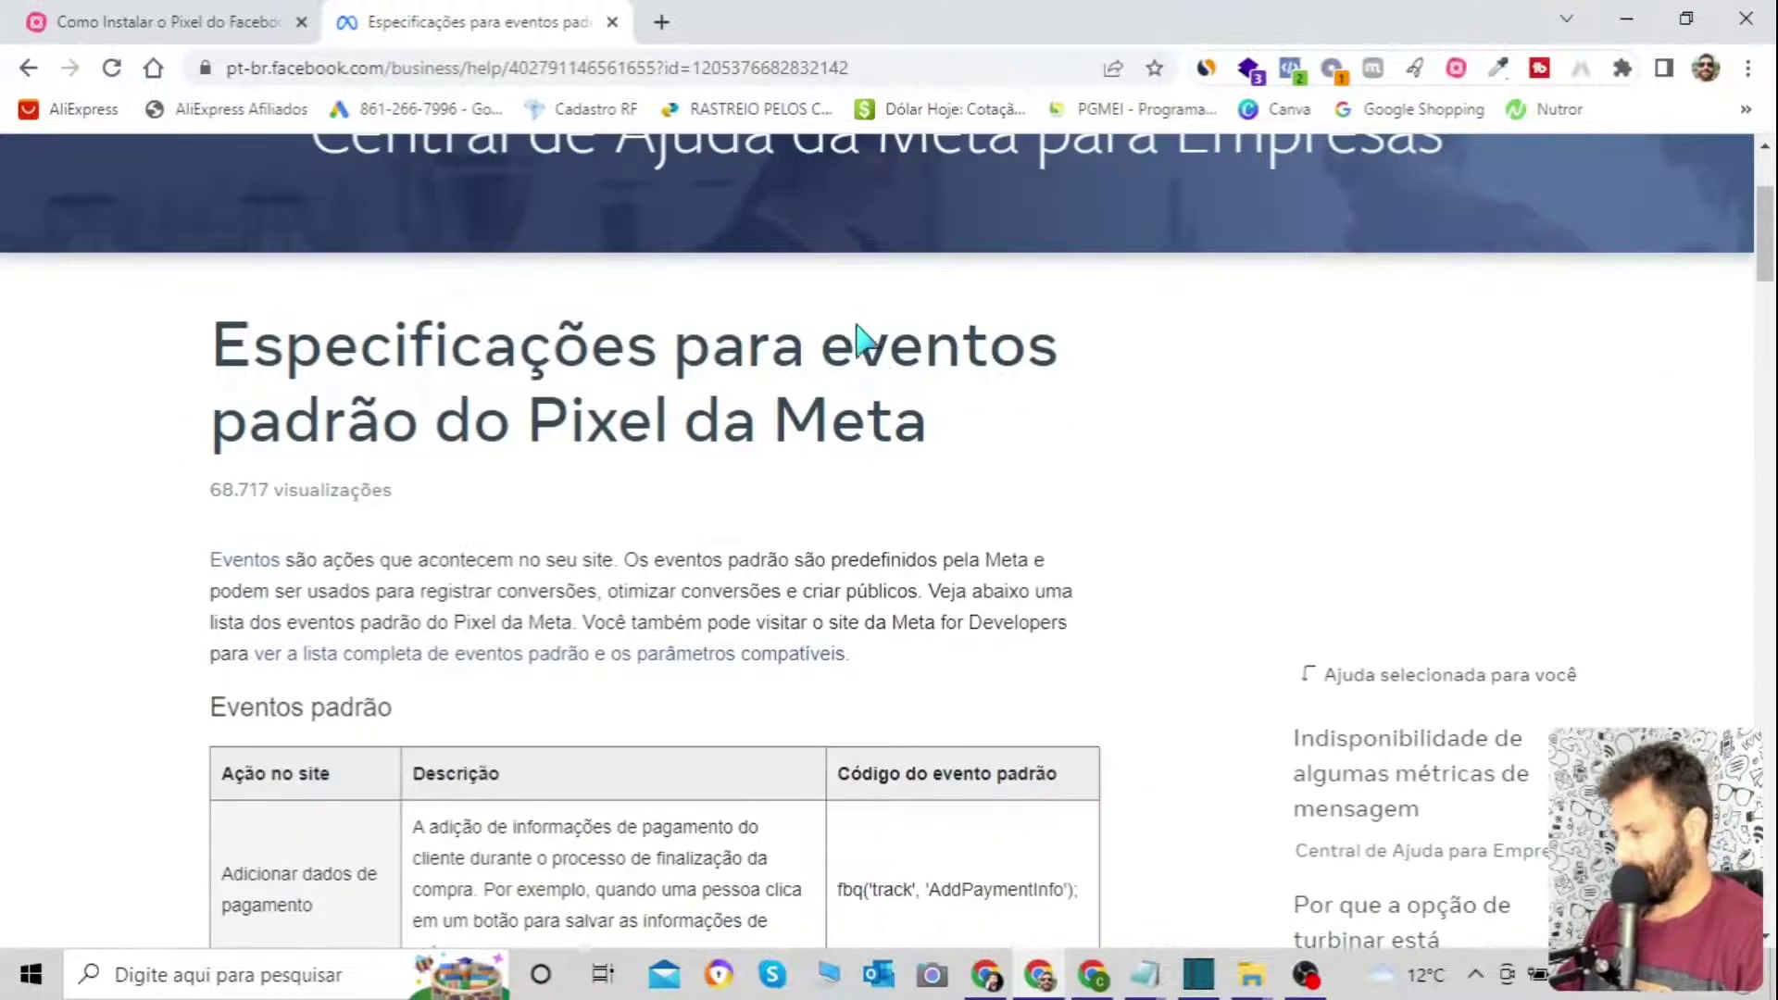
{"action": "scroll", "coordinate": [862, 341], "scroll_direction": "down", "scroll_amount": 3}
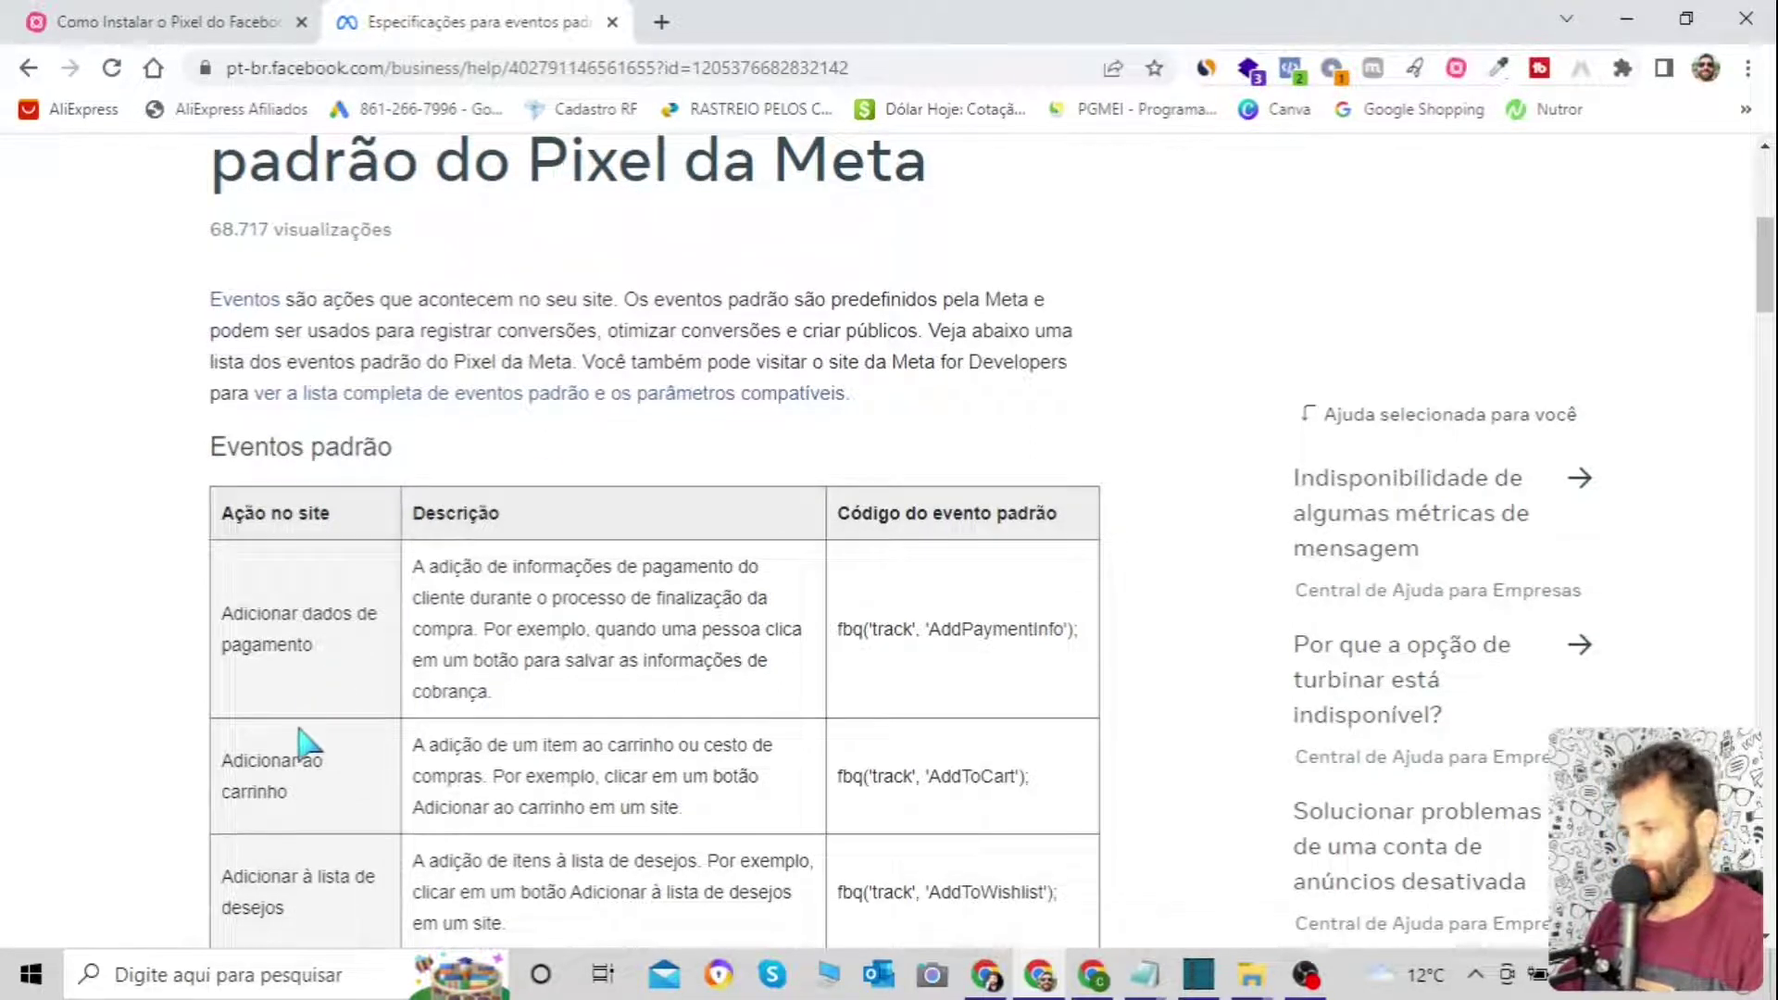
Examine the Ação no site column of the Eventos padrão table, including the Adicionar ao carrinho row.
{"action": "left_click_drag", "start_coordinate": [352, 523], "coordinate": [207, 524]}
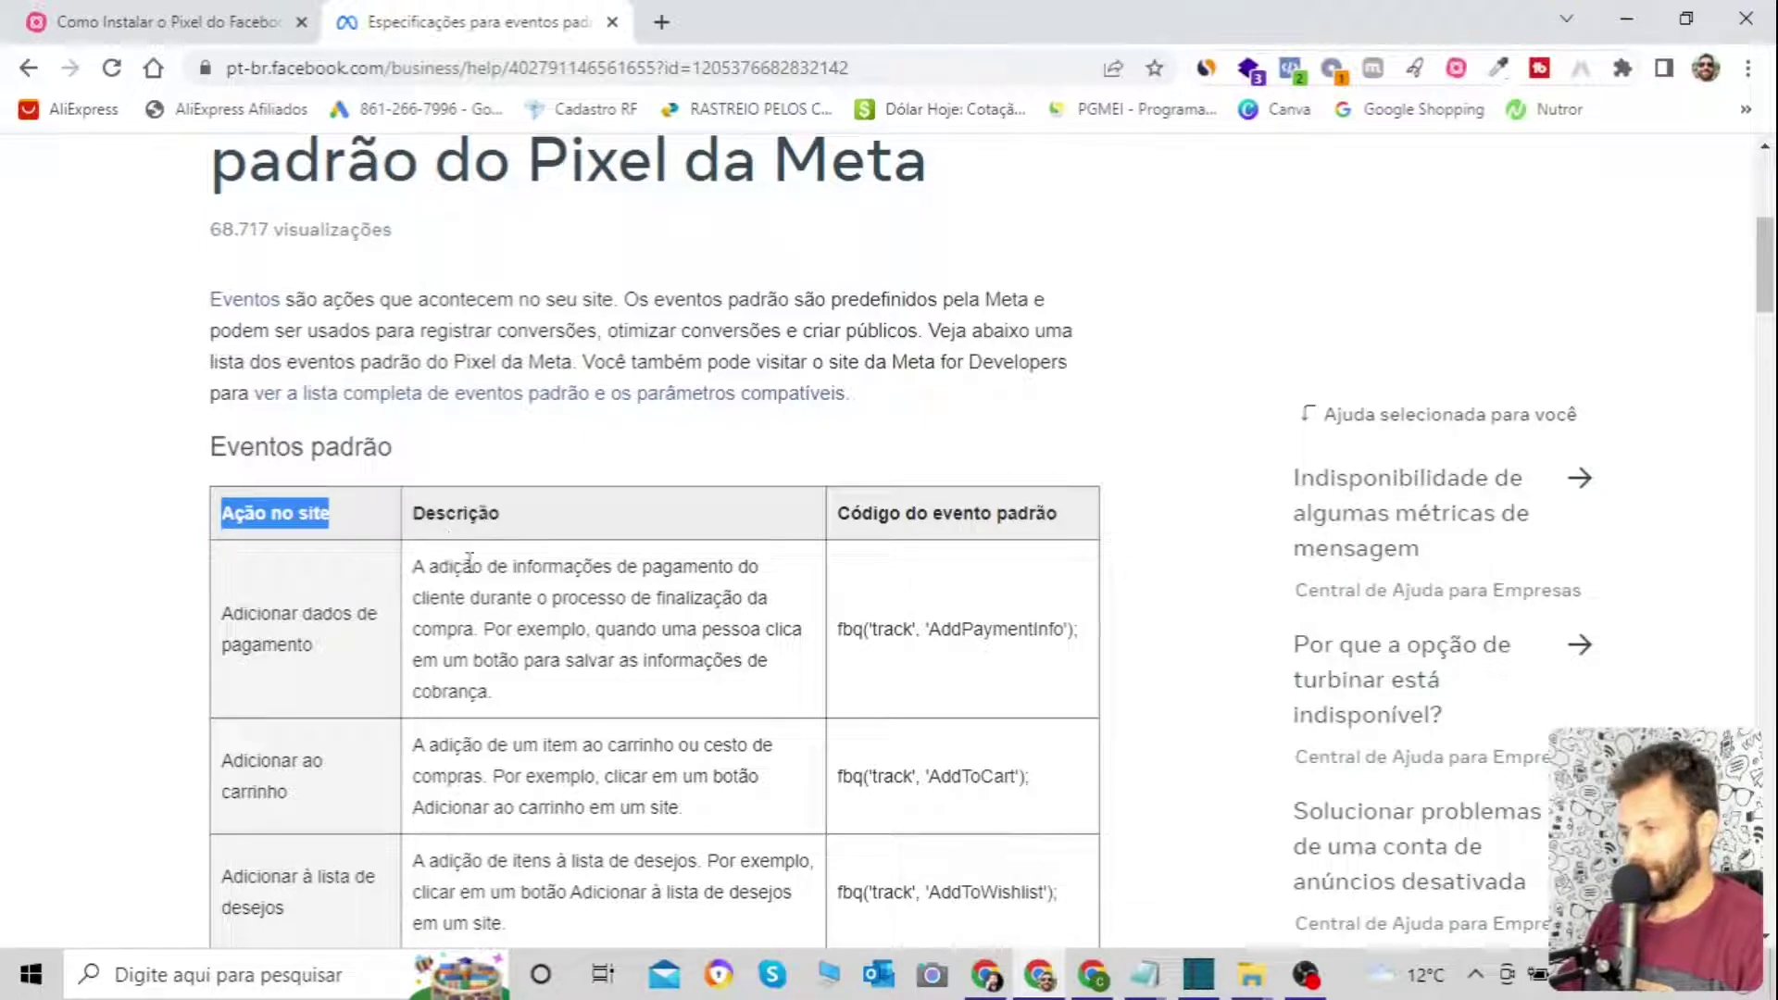
{"action": "left_click", "coordinate": [958, 597]}
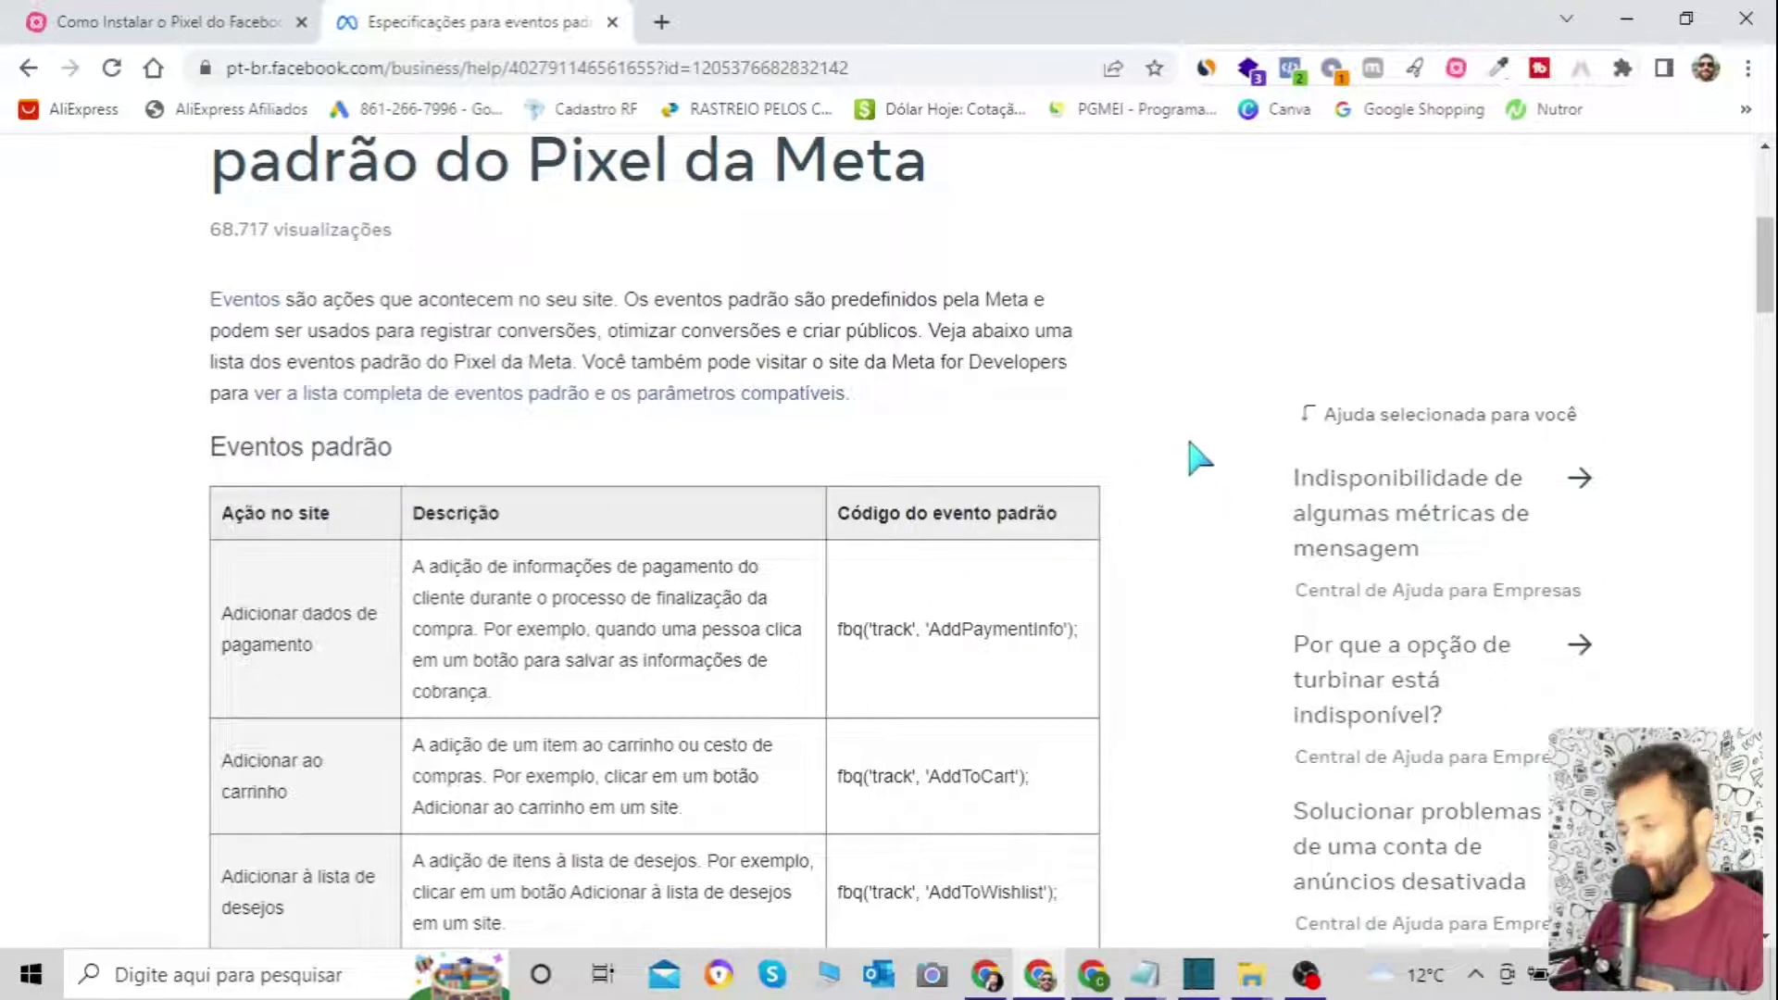
{"action": "scroll", "coordinate": [1200, 460], "scroll_direction": "down", "scroll_amount": 3}
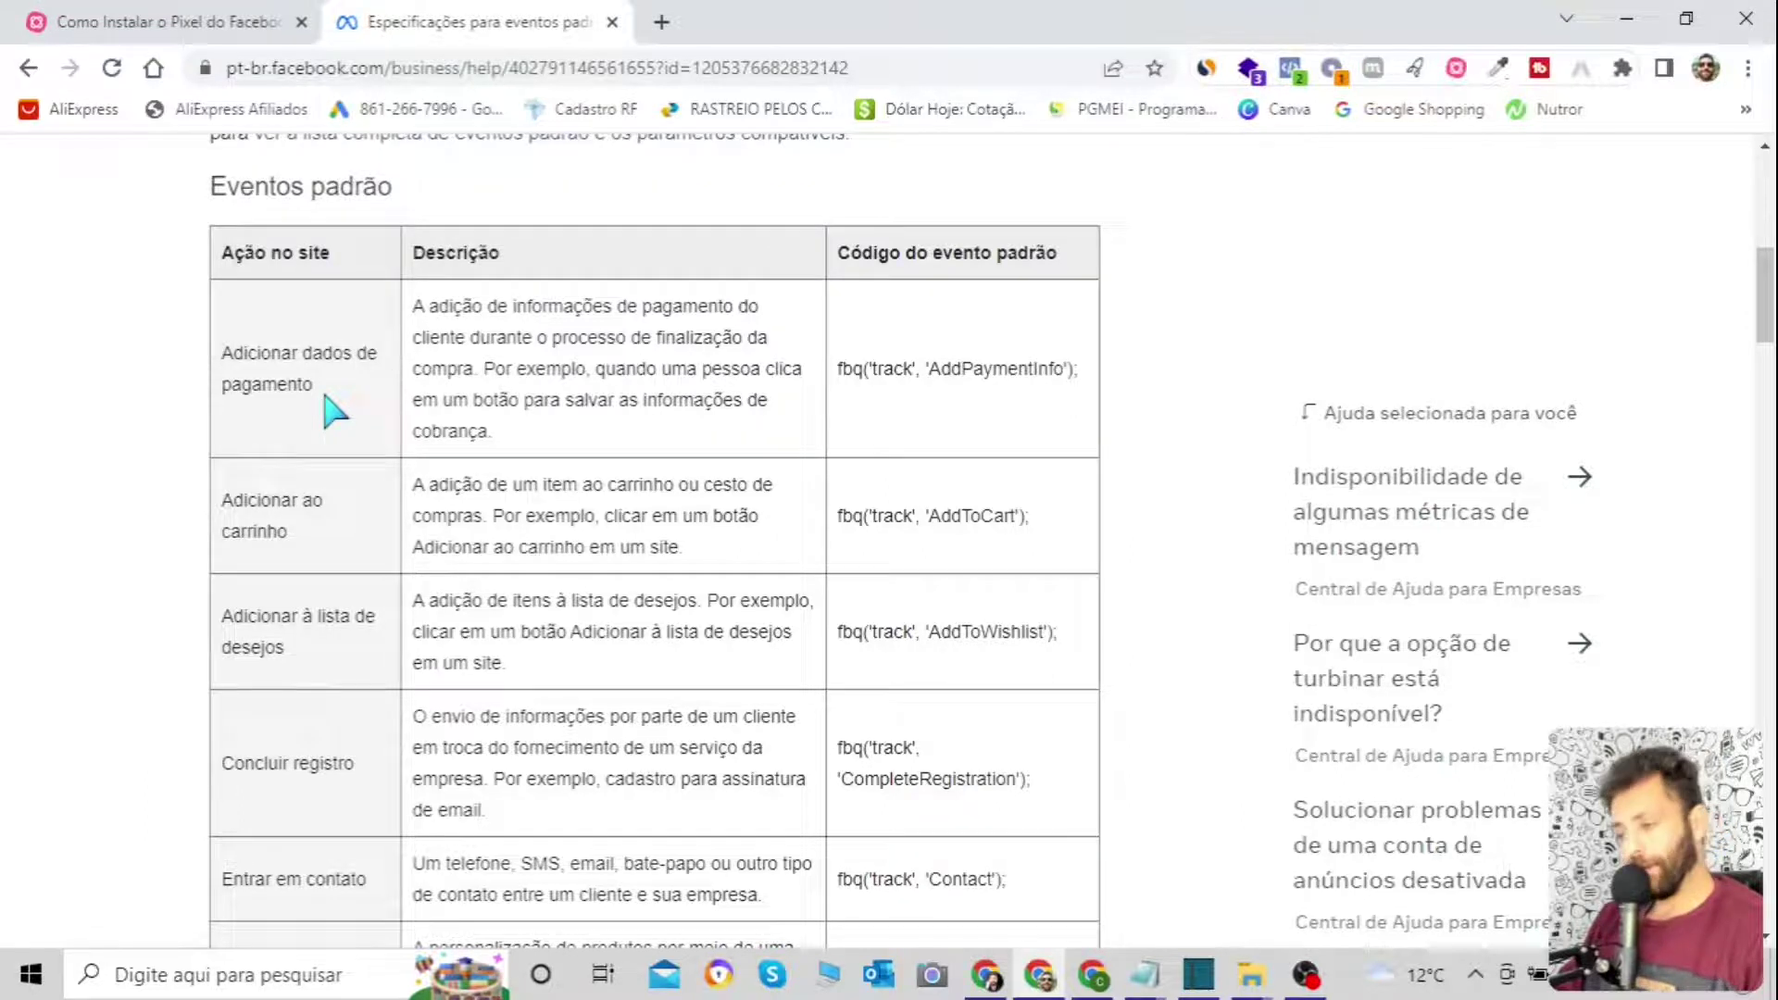
{"action": "left_click_drag", "start_coordinate": [309, 548], "coordinate": [227, 497]}
{"action": "left_click", "coordinate": [139, 488]}
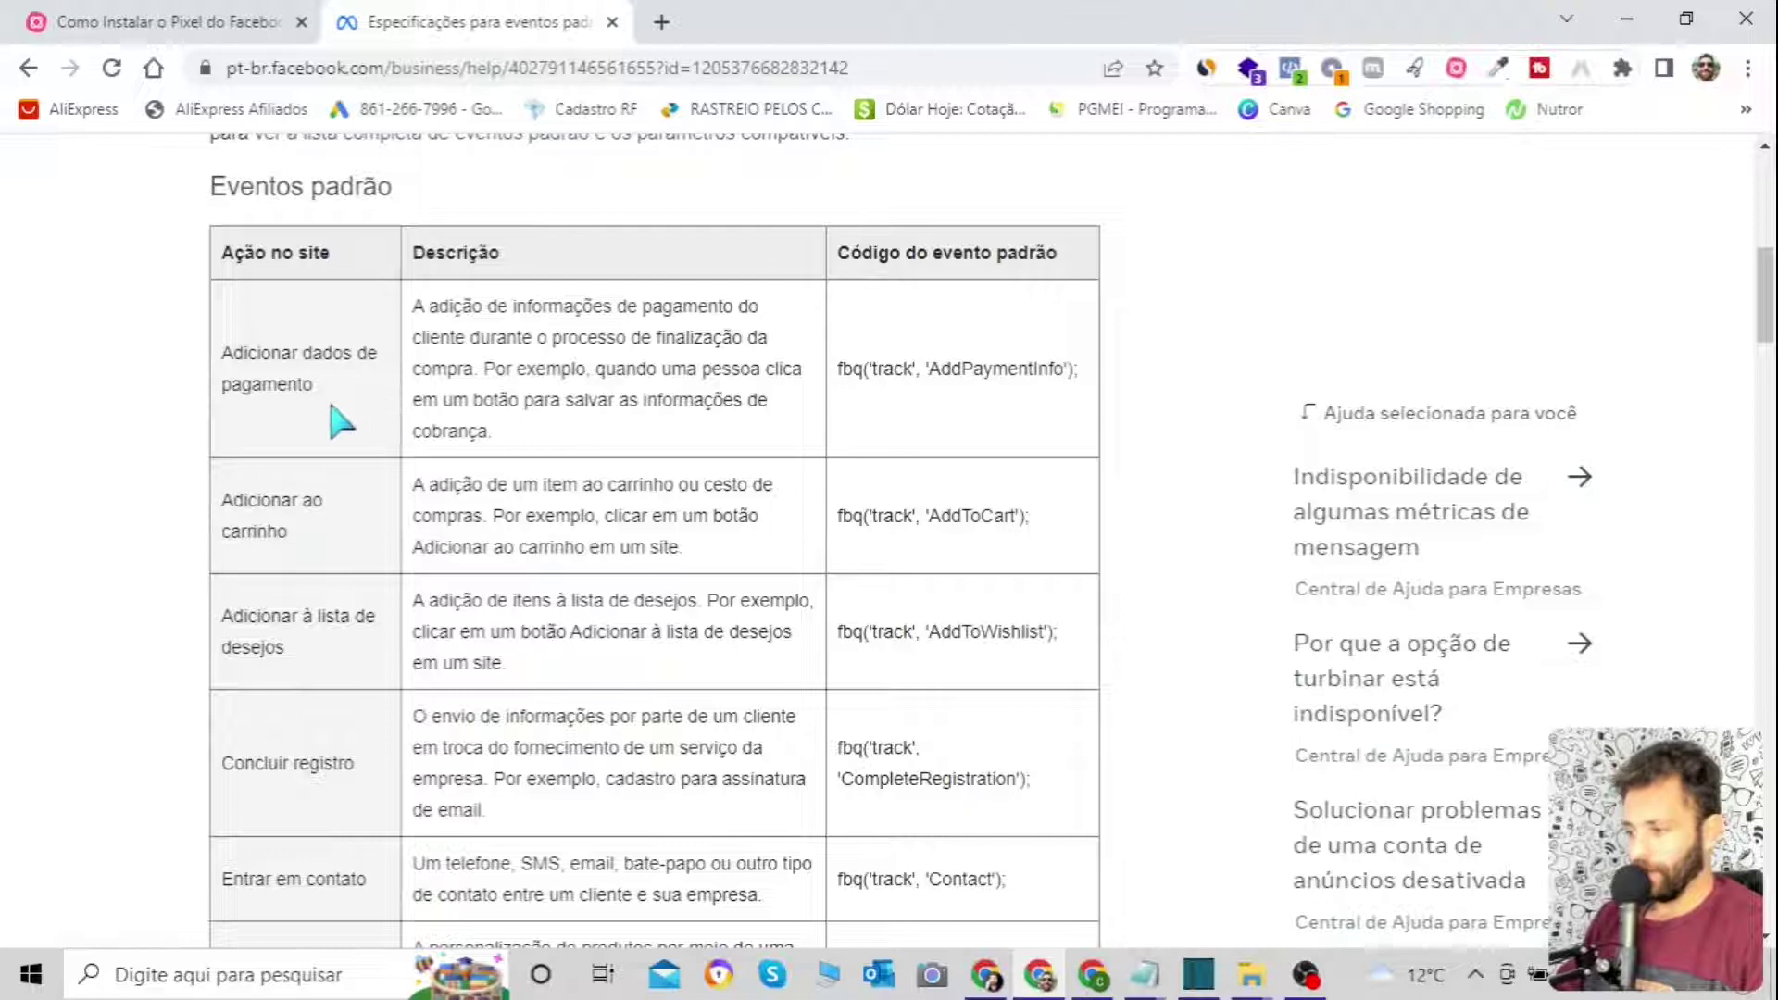
Examine the remaining standard events down to Ver conteúdo, focusing on the Cadastro and Comprar rows.
{"action": "scroll", "coordinate": [343, 436], "scroll_direction": "down", "scroll_amount": 5}
{"action": "scroll", "coordinate": [345, 461], "scroll_direction": "down", "scroll_amount": 4}
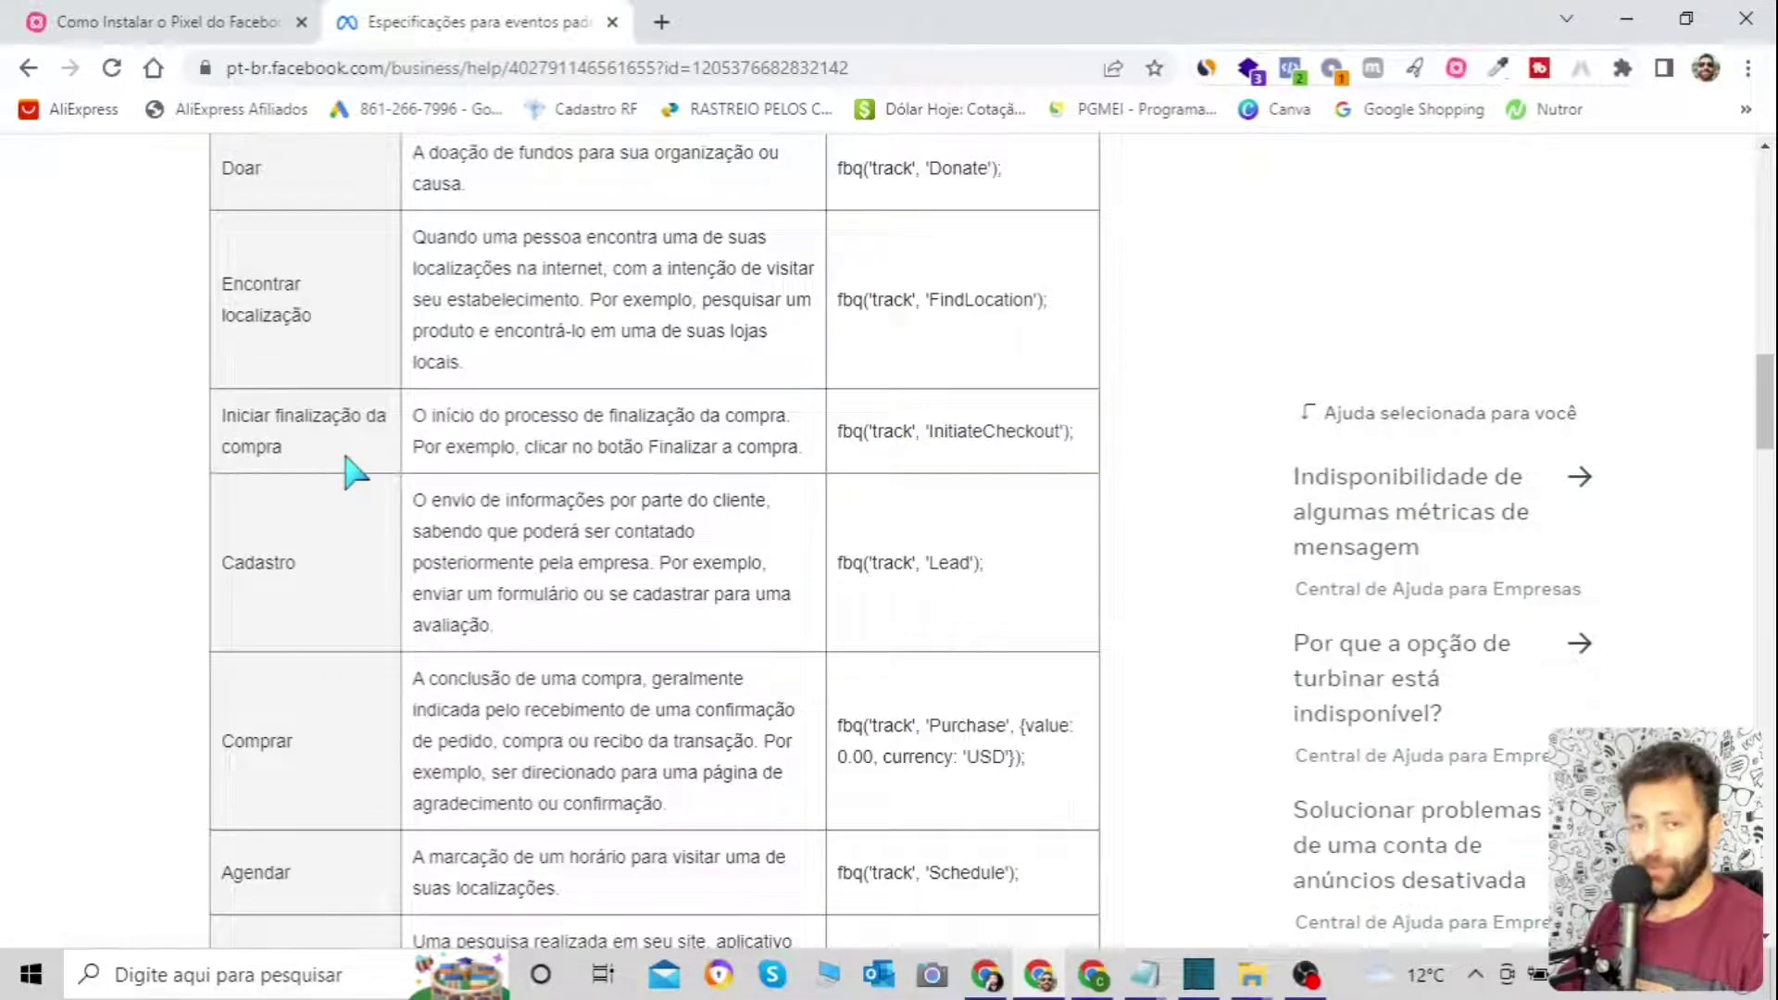
{"action": "left_click_drag", "start_coordinate": [298, 565], "coordinate": [220, 582]}
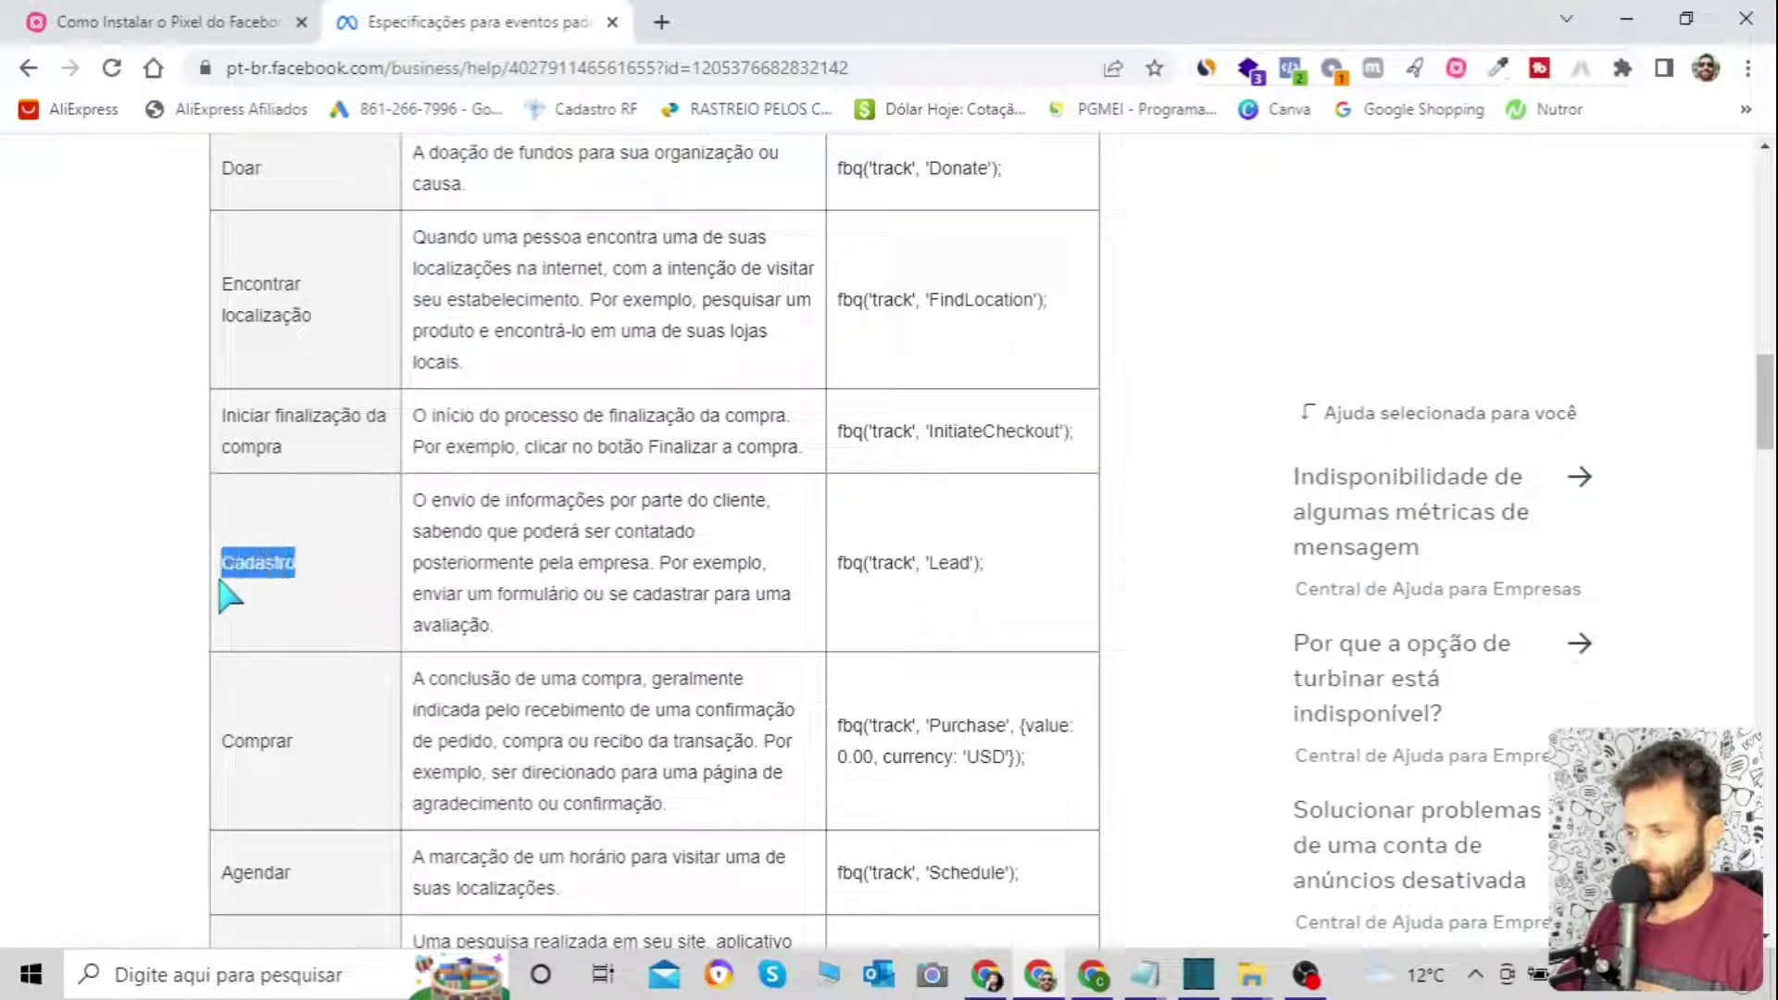
{"action": "left_click_drag", "start_coordinate": [324, 755], "coordinate": [230, 761]}
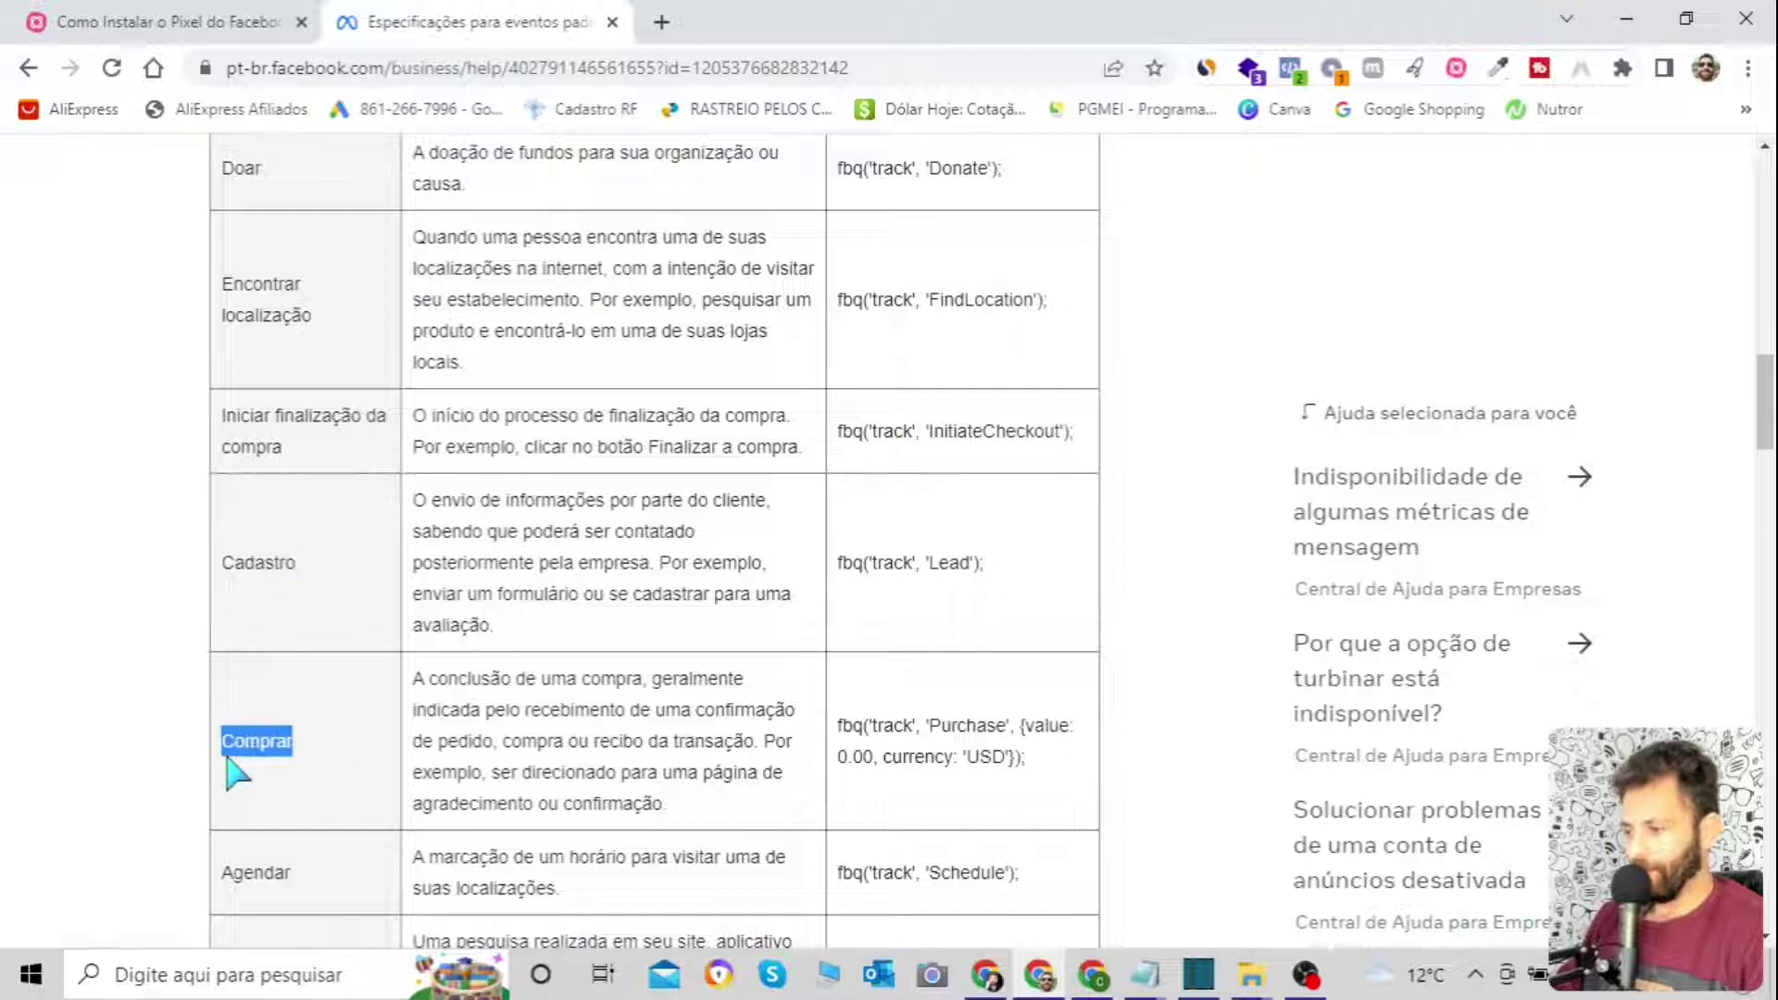
{"action": "scroll", "coordinate": [711, 505], "scroll_direction": "down", "scroll_amount": 4}
{"action": "left_click", "coordinate": [559, 503]}
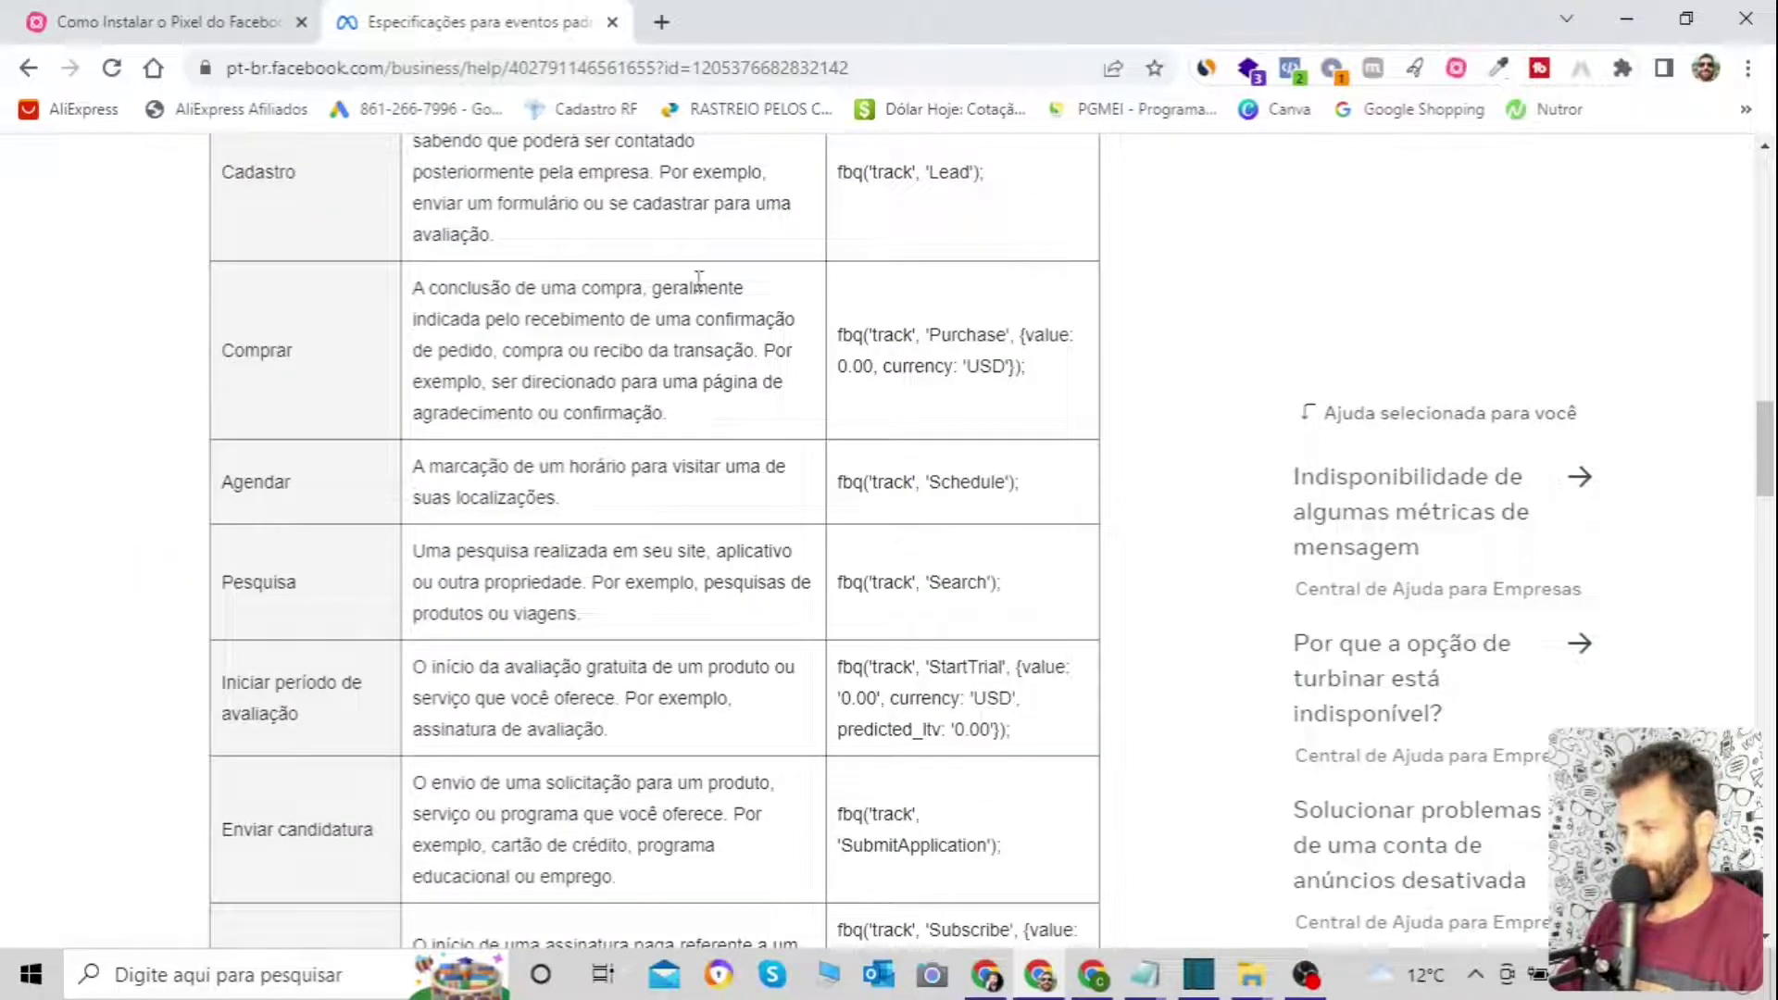
{"action": "scroll", "coordinate": [587, 518], "scroll_direction": "down", "scroll_amount": 5}
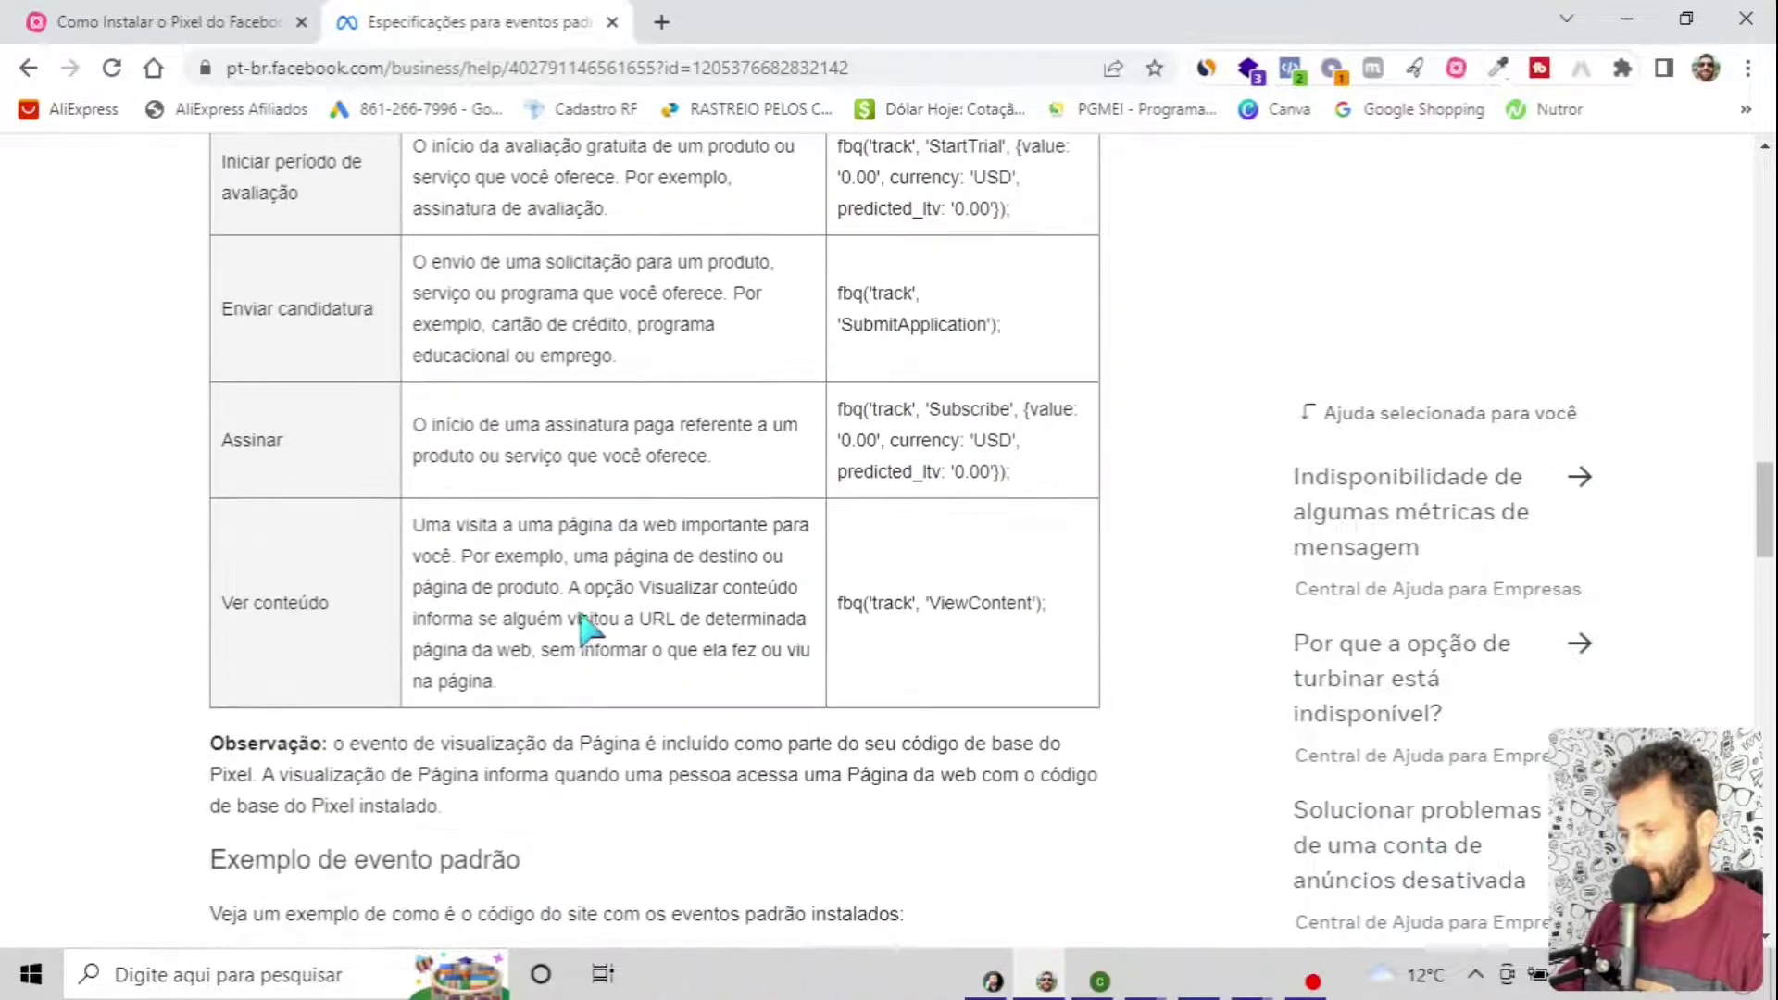
{"action": "scroll", "coordinate": [563, 464], "scroll_direction": "down", "scroll_amount": 2}
Return to the start of the Eventos padrão table and examine its Código do evento padrão column.
{"action": "scroll", "coordinate": [544, 457], "scroll_direction": "up", "scroll_amount": 12}
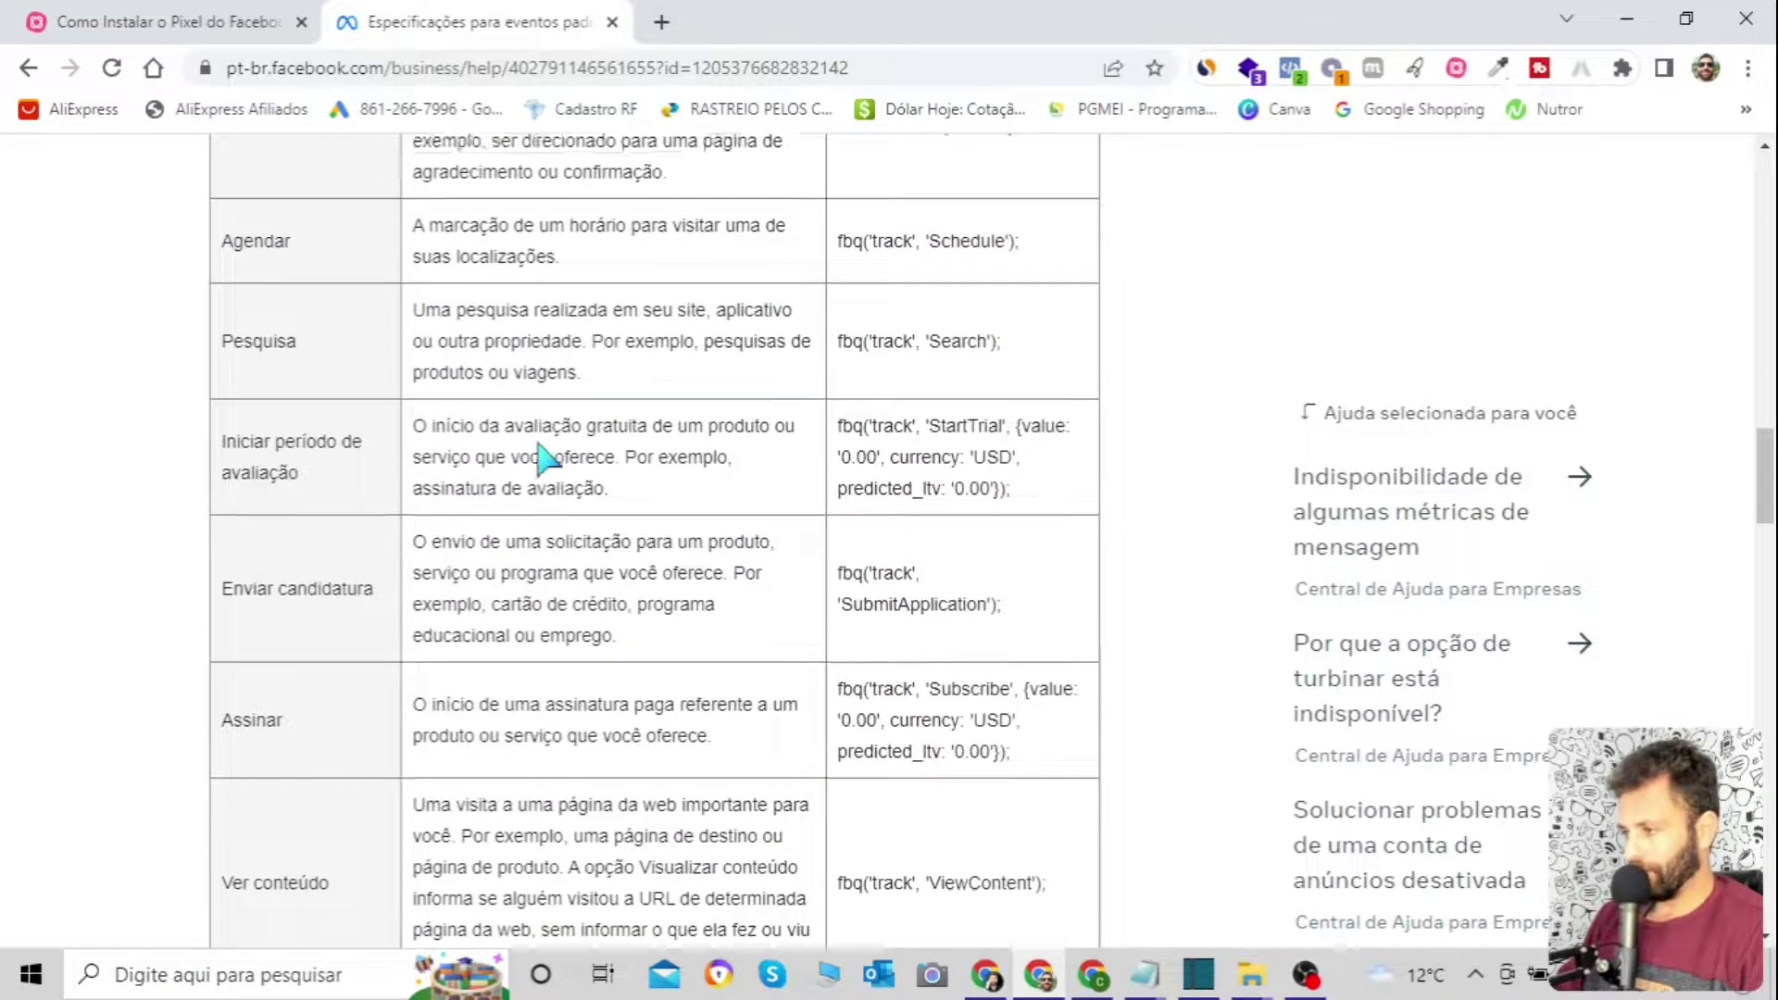
{"action": "scroll", "coordinate": [544, 456], "scroll_direction": "up", "scroll_amount": 10}
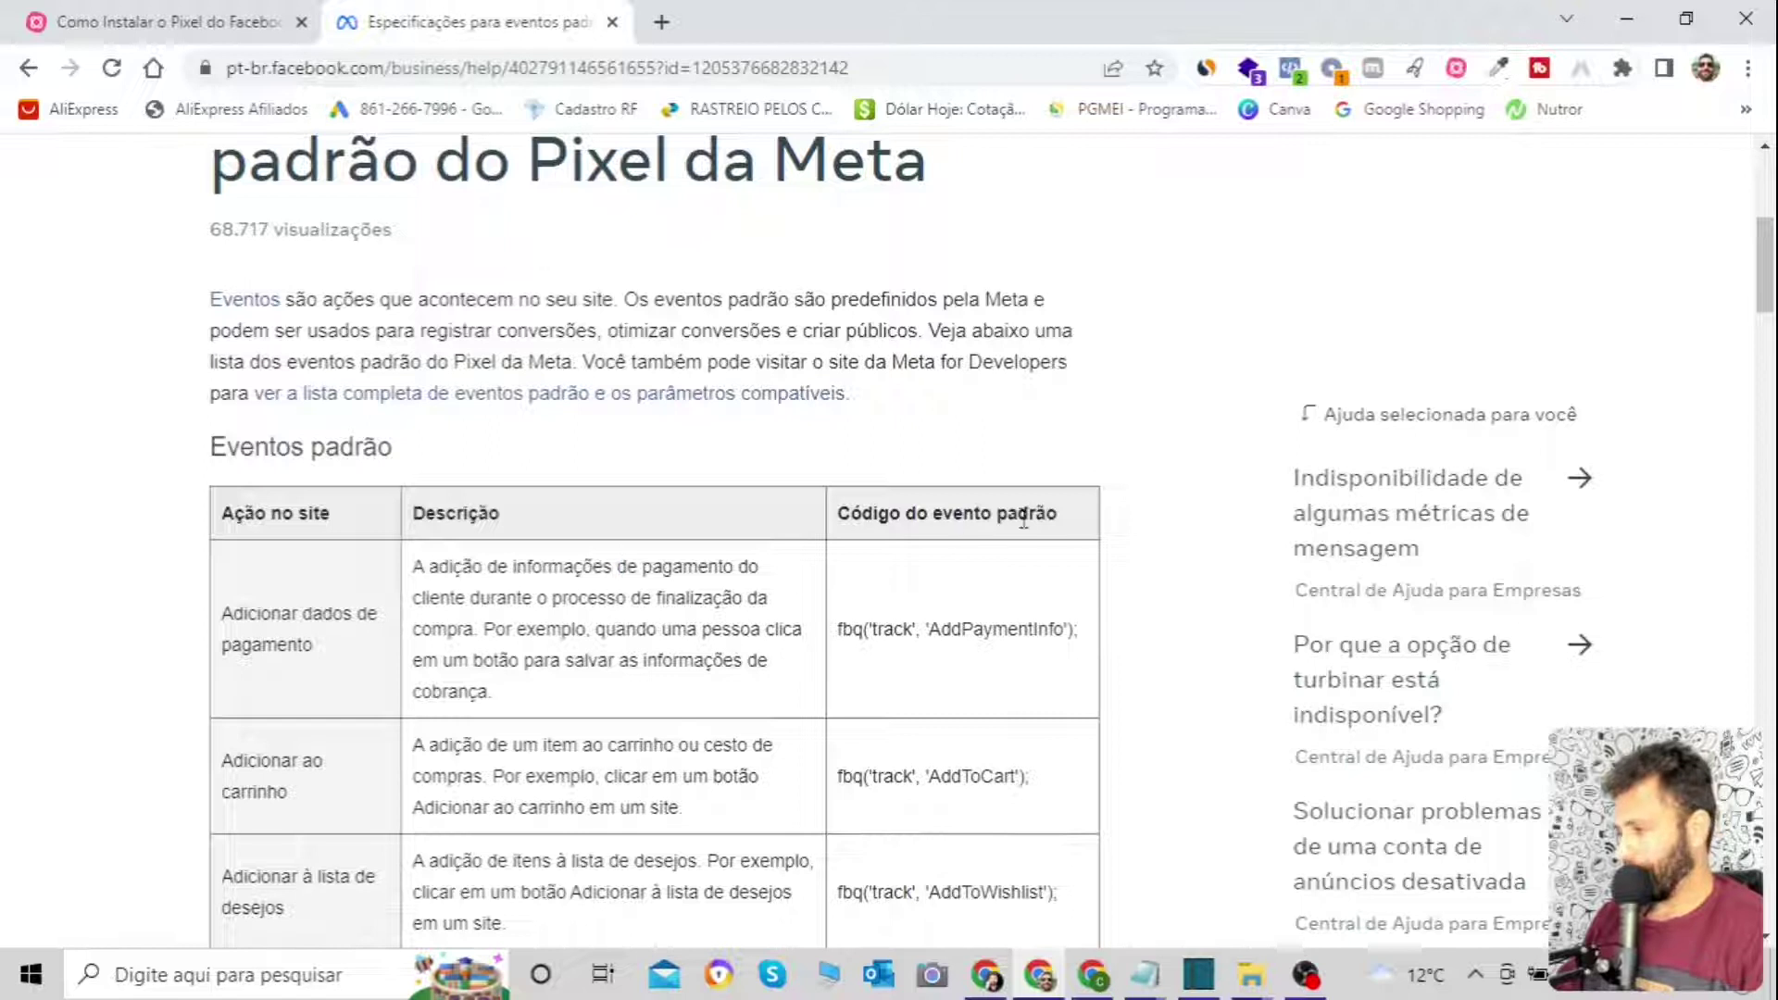
{"action": "left_click_drag", "start_coordinate": [1063, 523], "coordinate": [838, 515]}
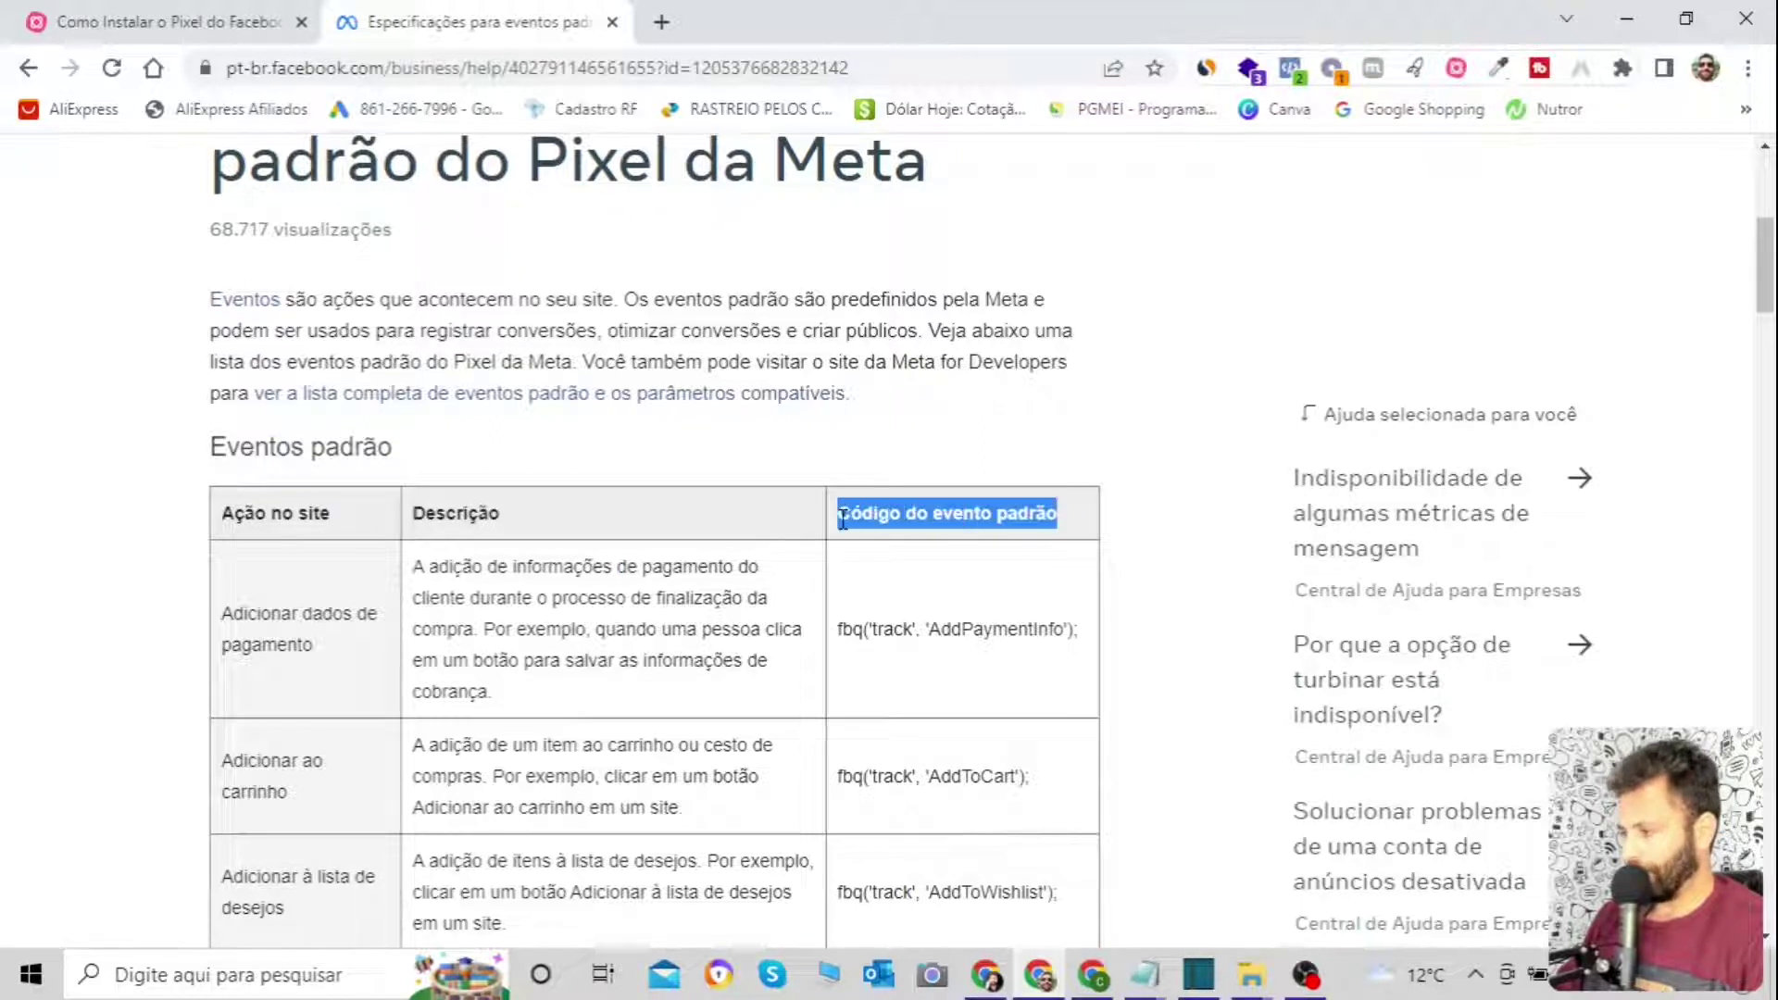
{"action": "left_click", "coordinate": [1208, 569]}
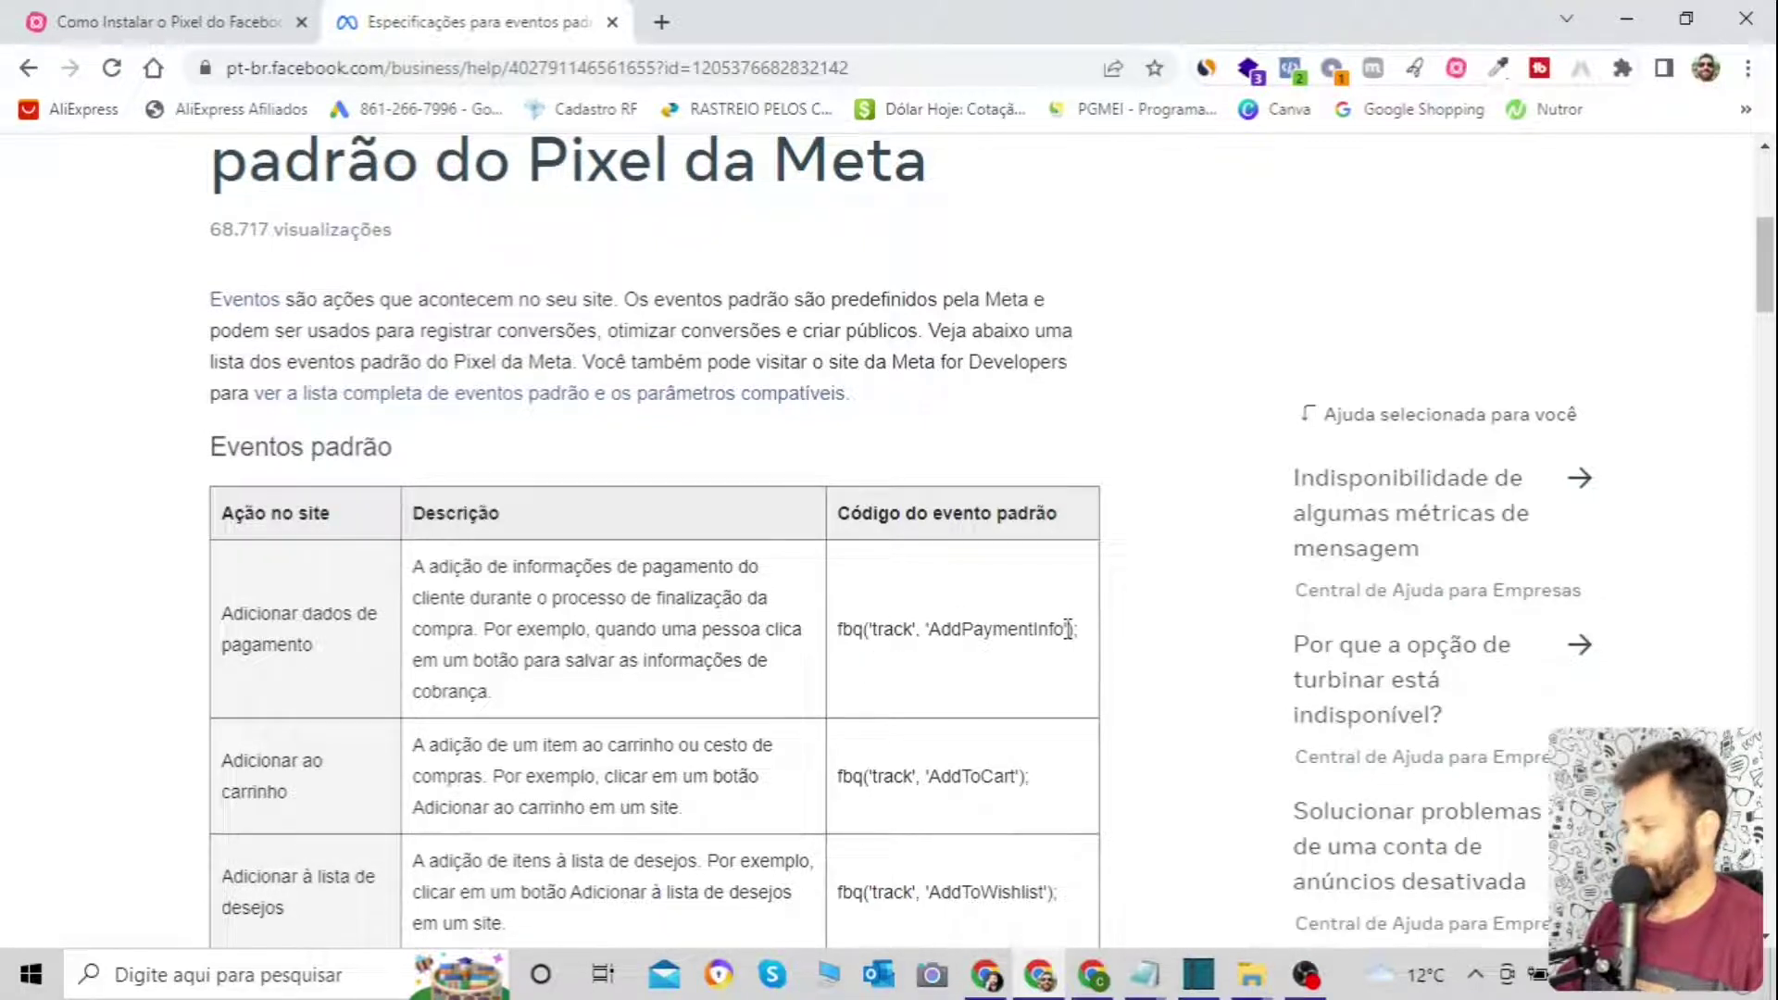
Go back to the code in Bloco de Notas and review the pixel ID, the 'PageView' event and the complete base code.
{"action": "left_click", "coordinate": [1144, 974]}
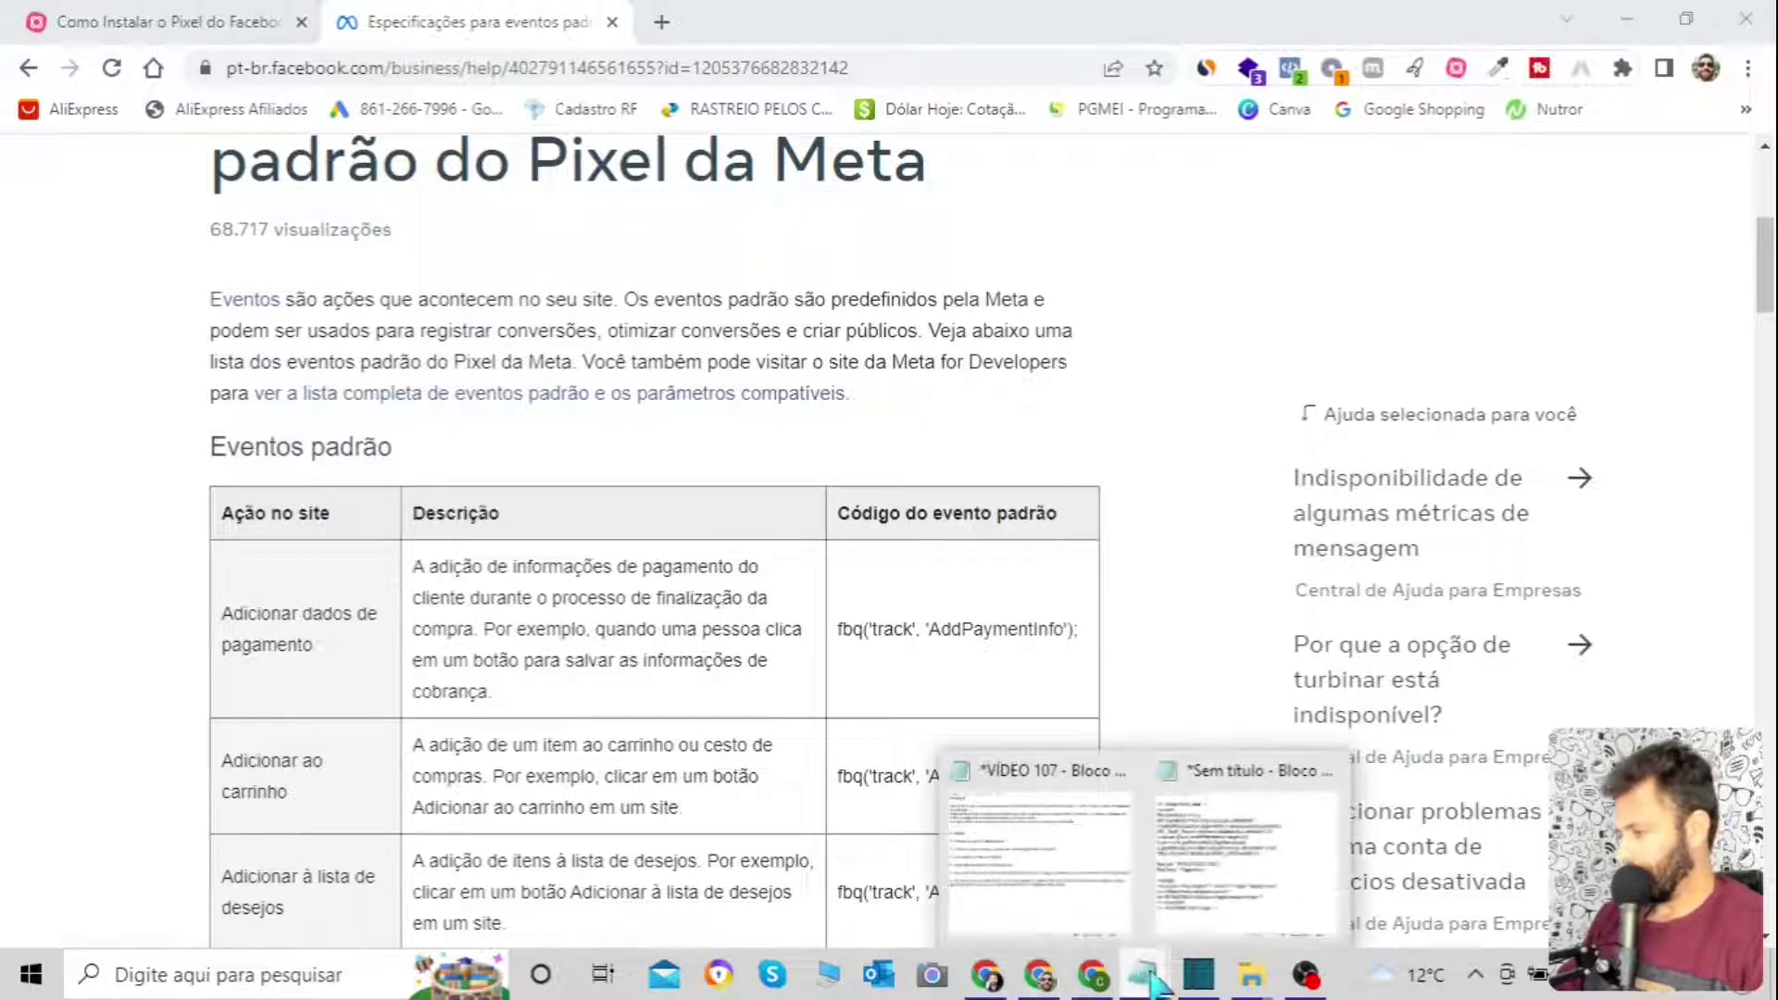
{"action": "left_click", "coordinate": [1246, 852]}
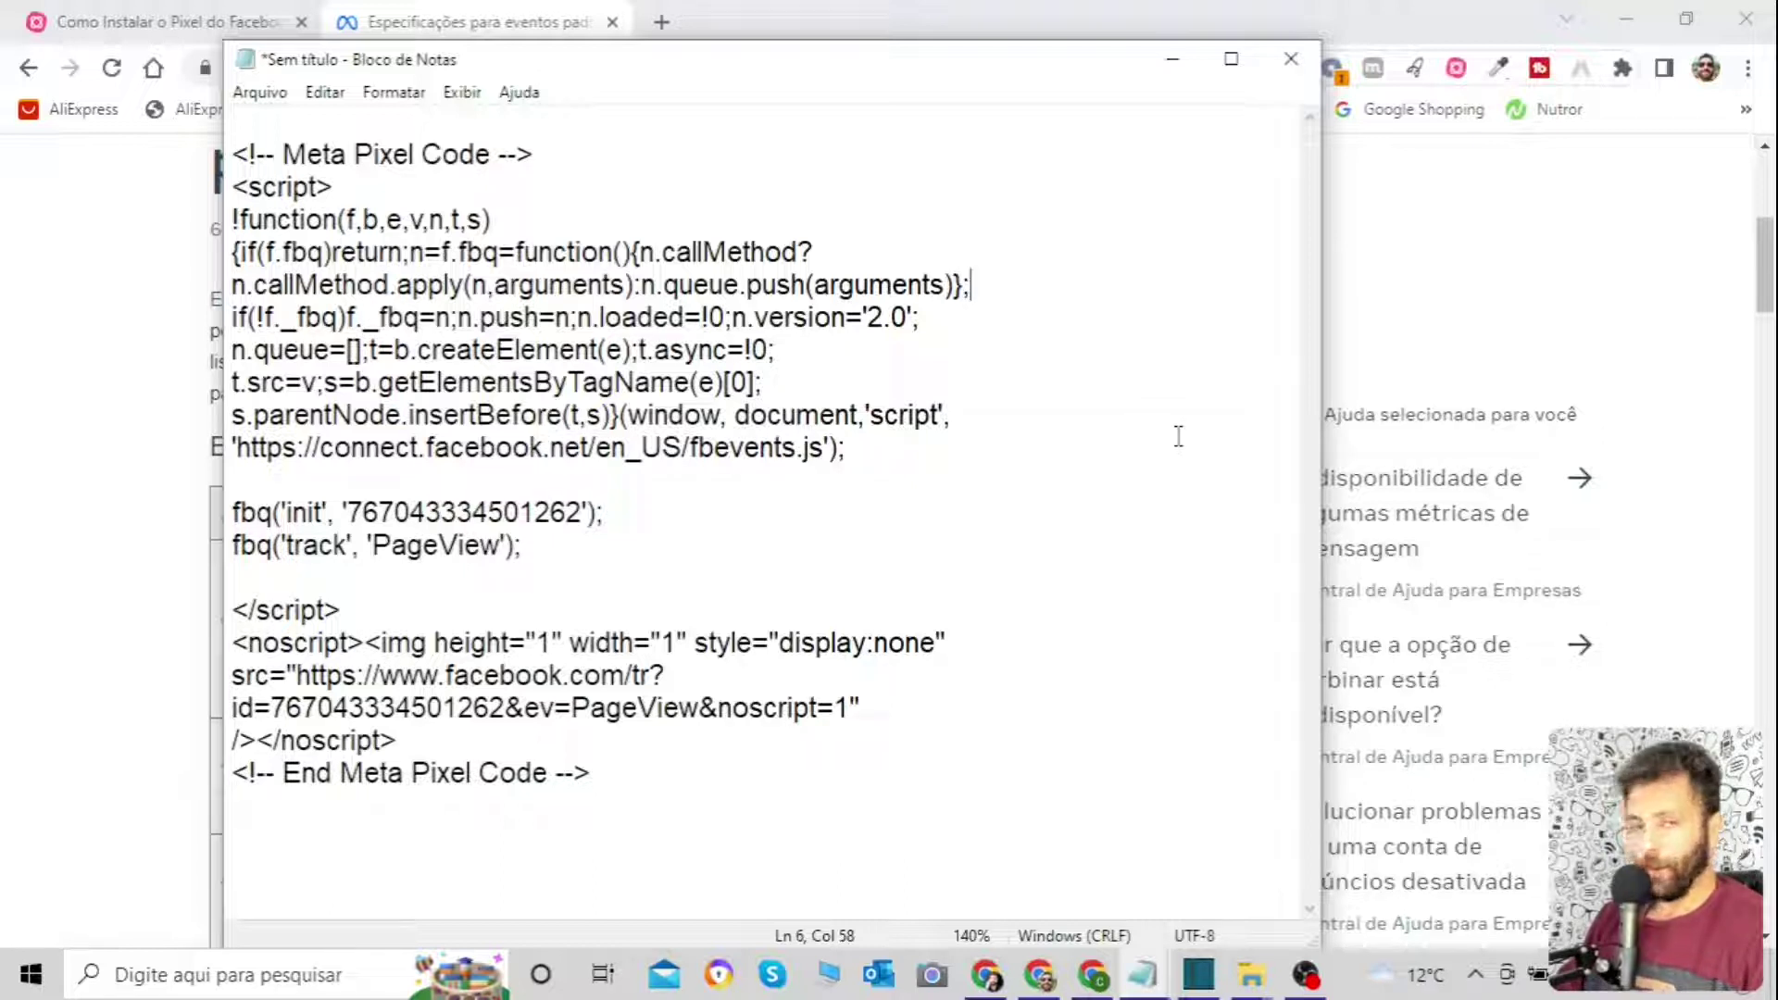
{"action": "left_click_drag", "start_coordinate": [582, 512], "coordinate": [343, 512]}
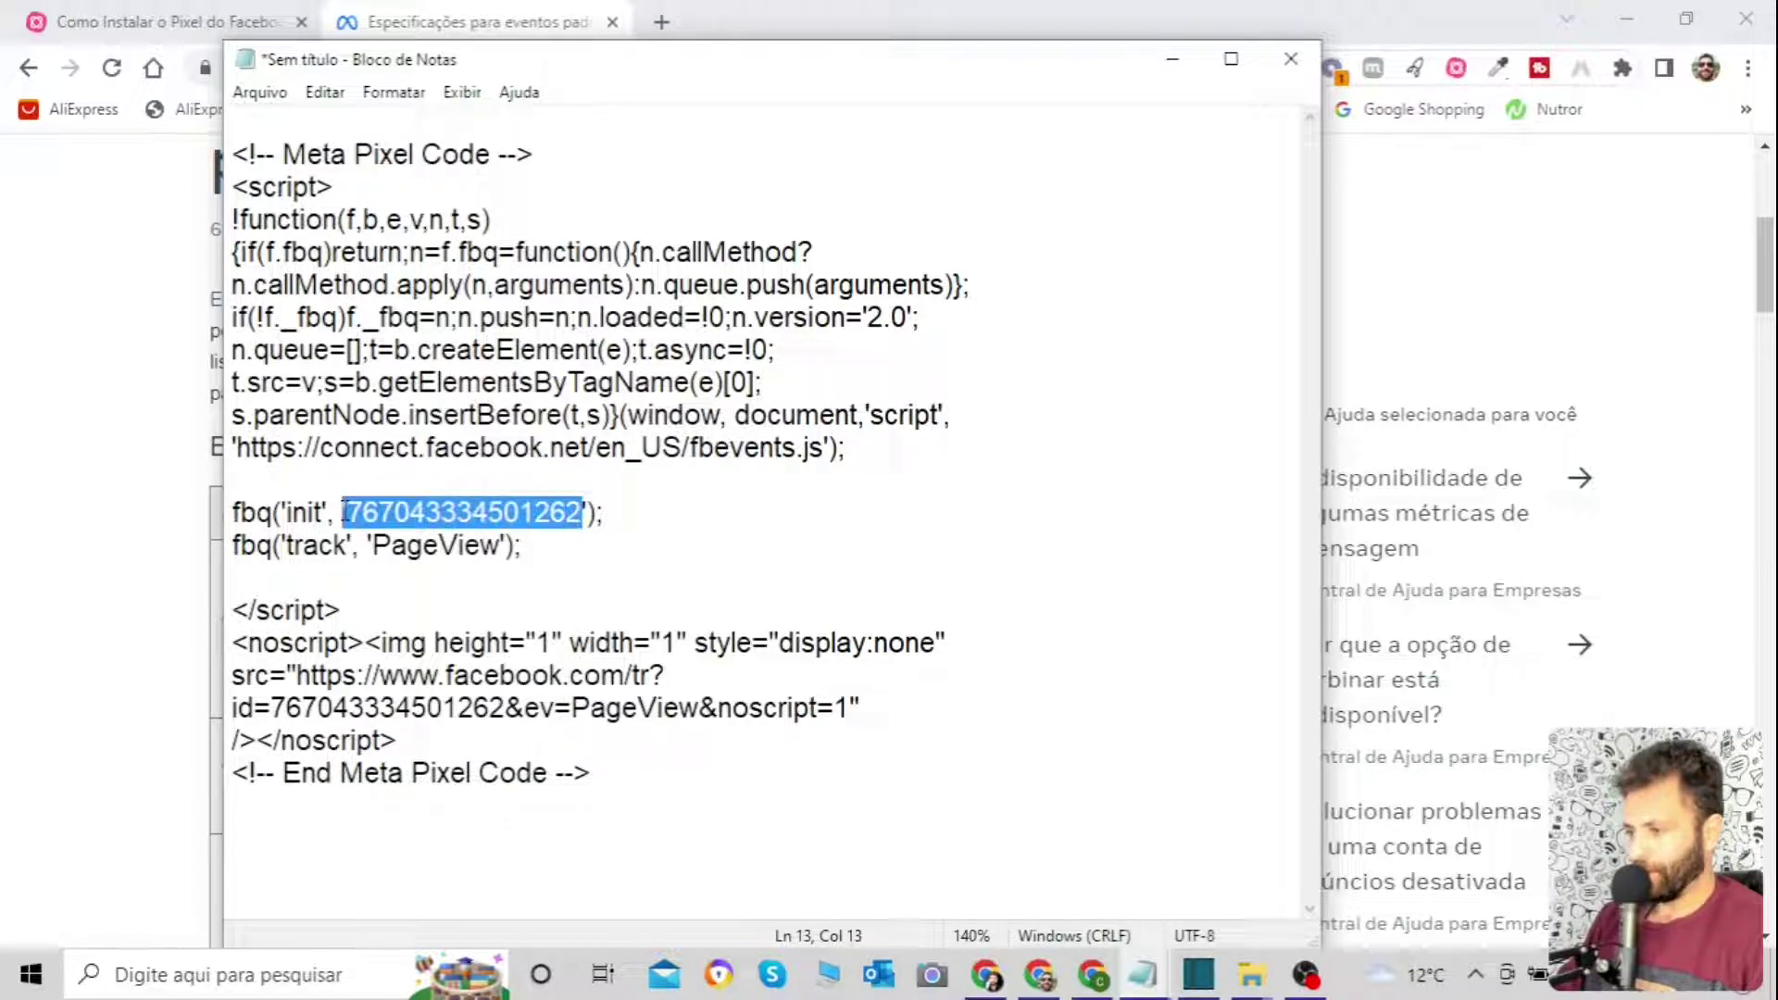
{"action": "left_click_drag", "start_coordinate": [530, 547], "coordinate": [320, 548]}
{"action": "left_click", "coordinate": [957, 525]}
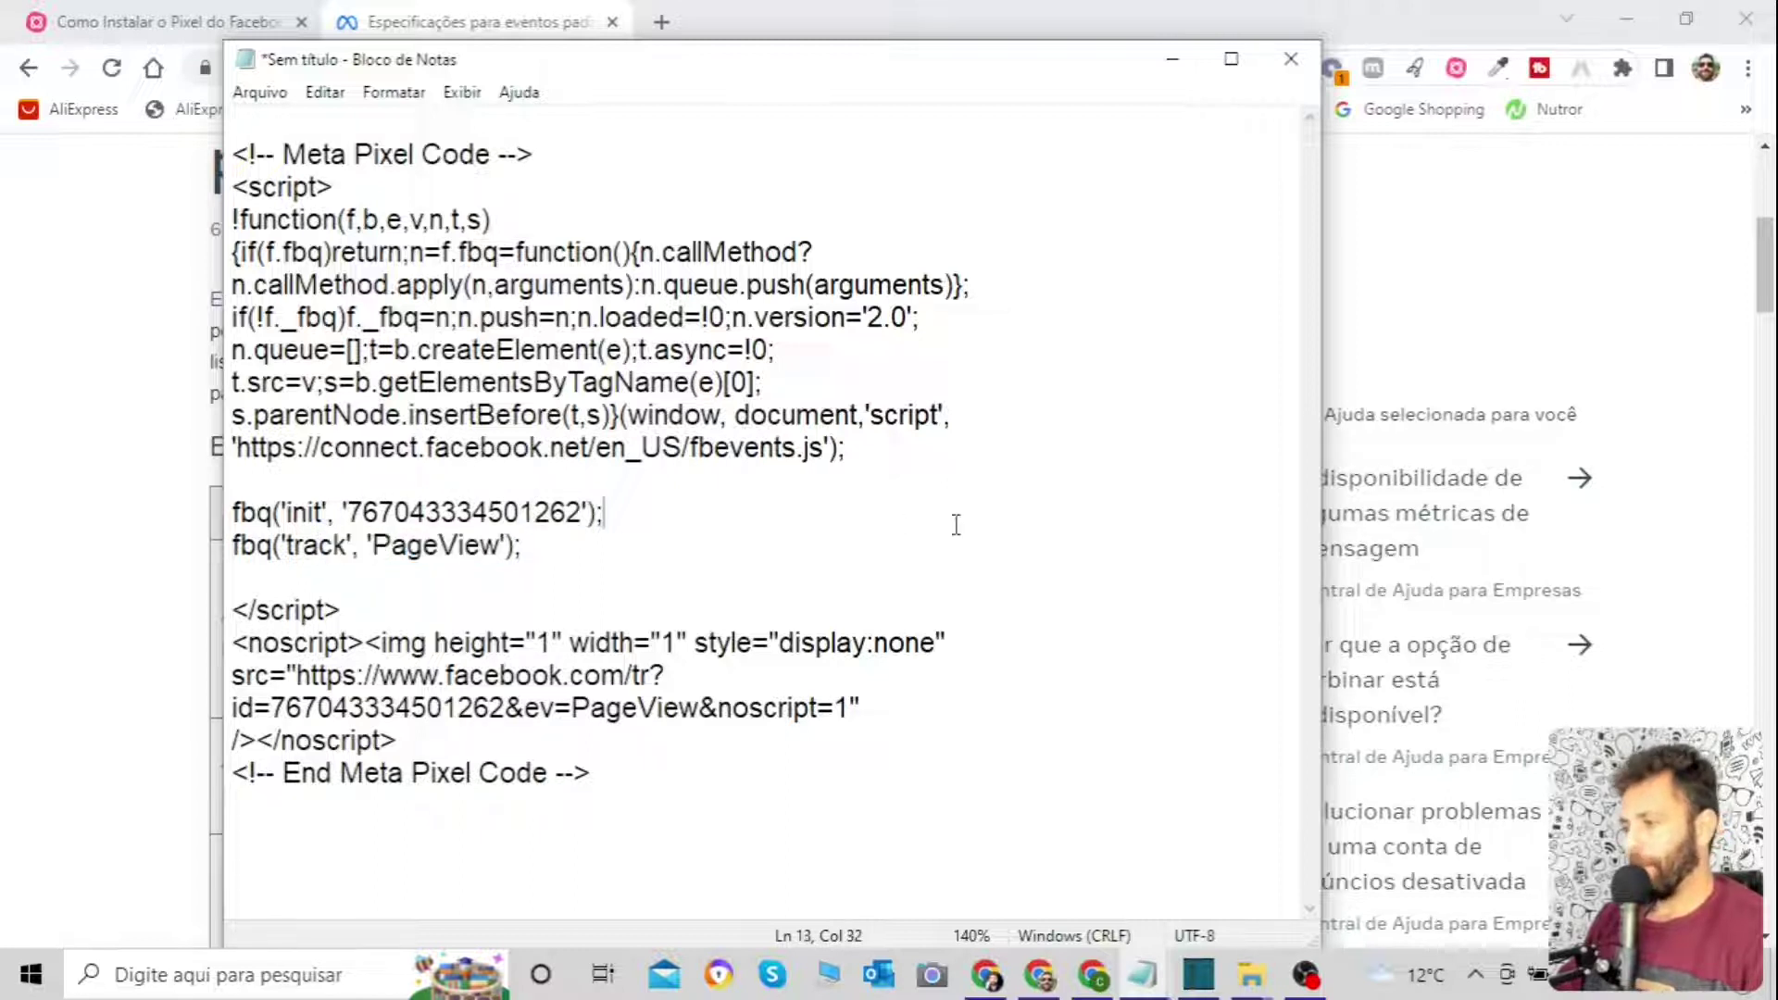
{"action": "left_click_drag", "start_coordinate": [596, 805], "coordinate": [229, 141]}
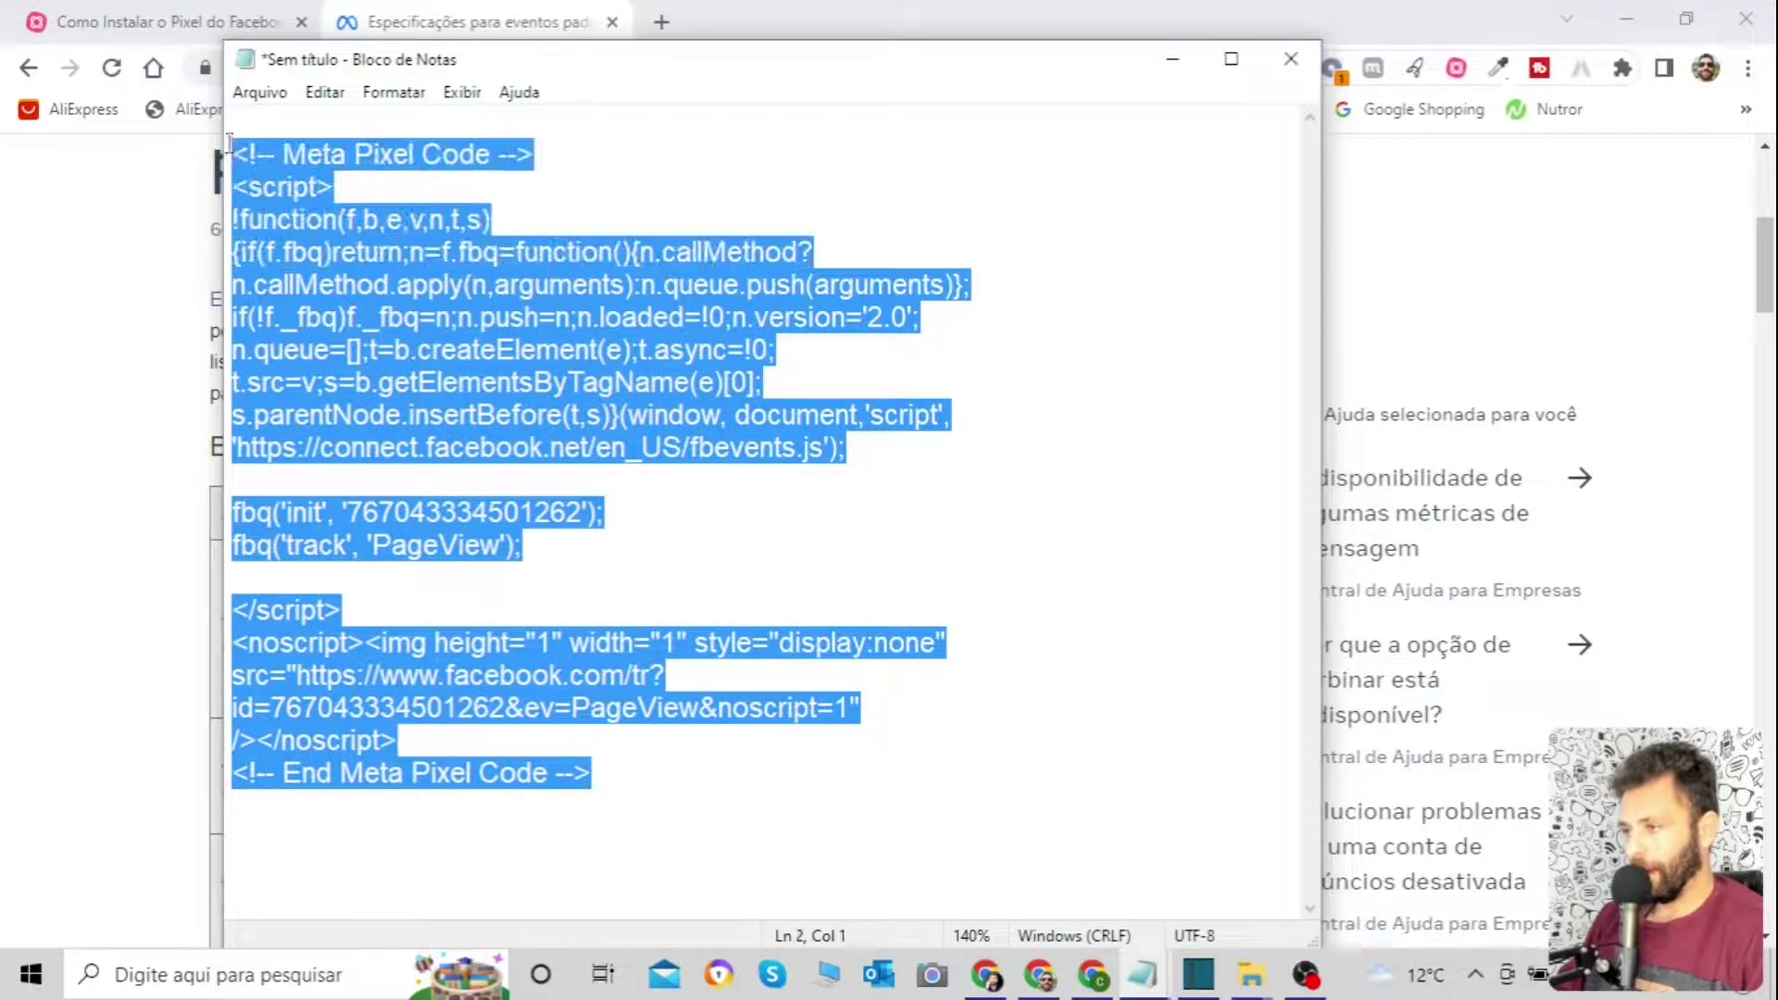
{"action": "left_click", "coordinate": [1192, 385]}
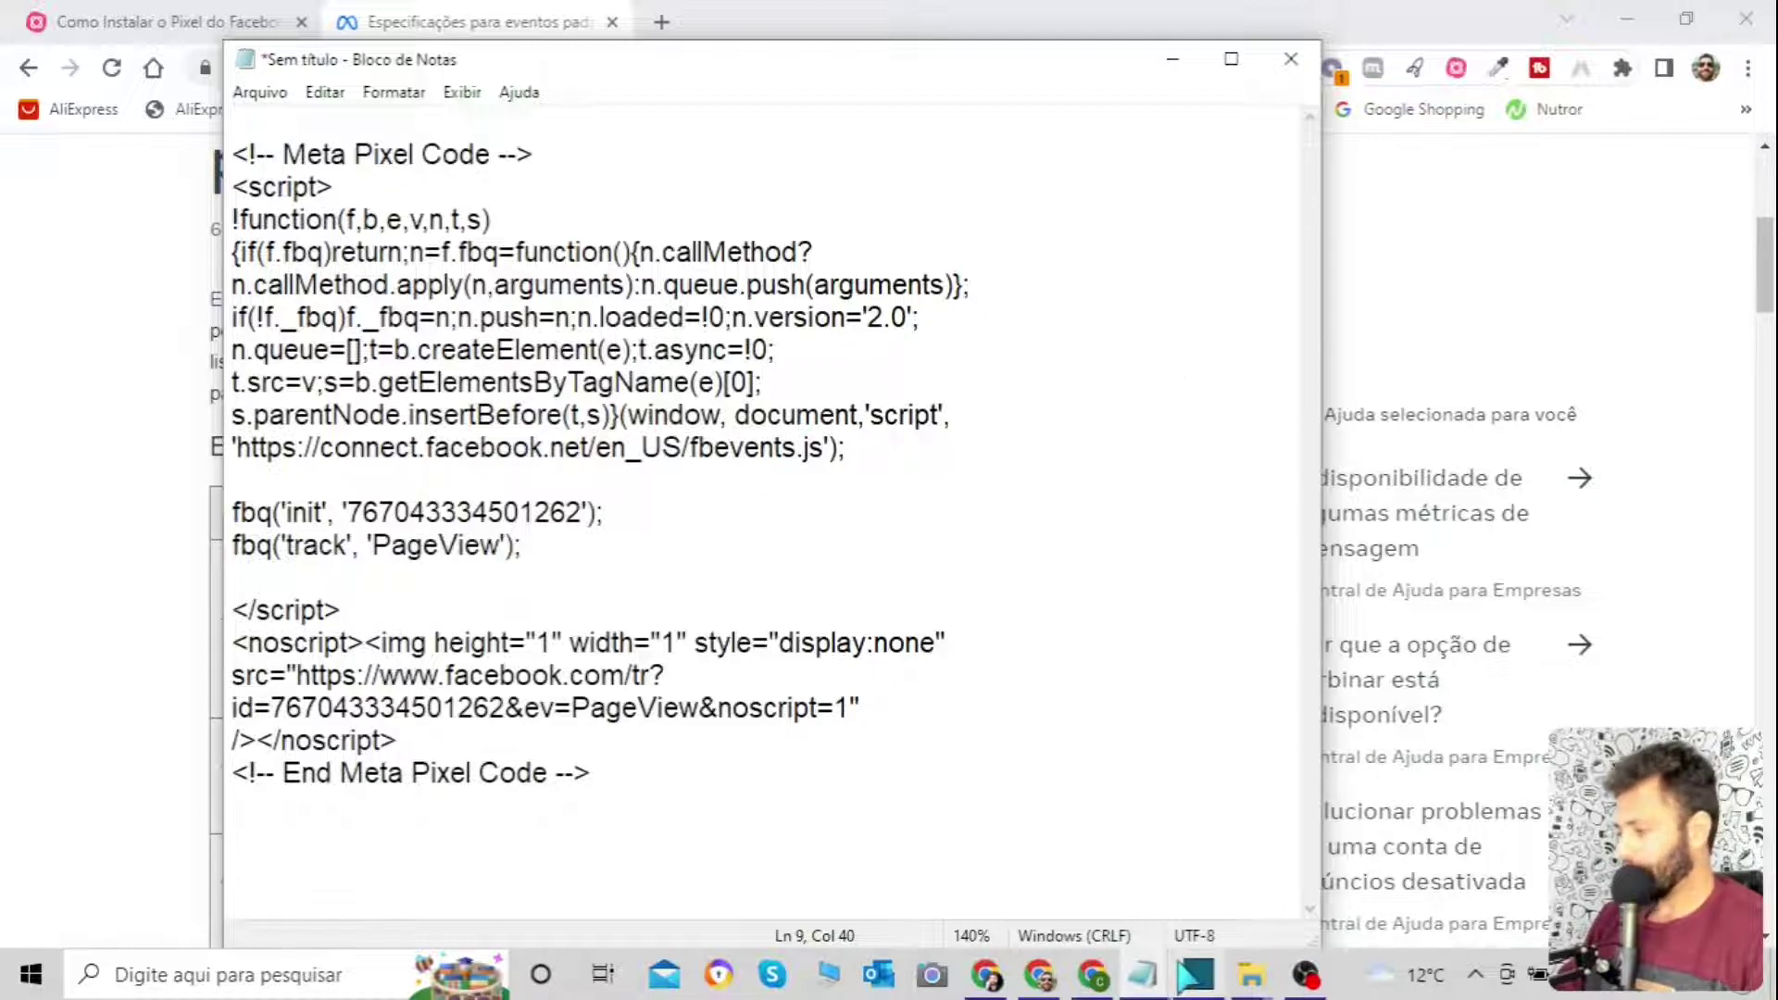
Compare the event codes in the help article's table with the base code in Bloco de Notas.
{"action": "left_click", "coordinate": [1039, 975]}
{"action": "scroll", "coordinate": [673, 553], "scroll_direction": "down", "scroll_amount": 3}
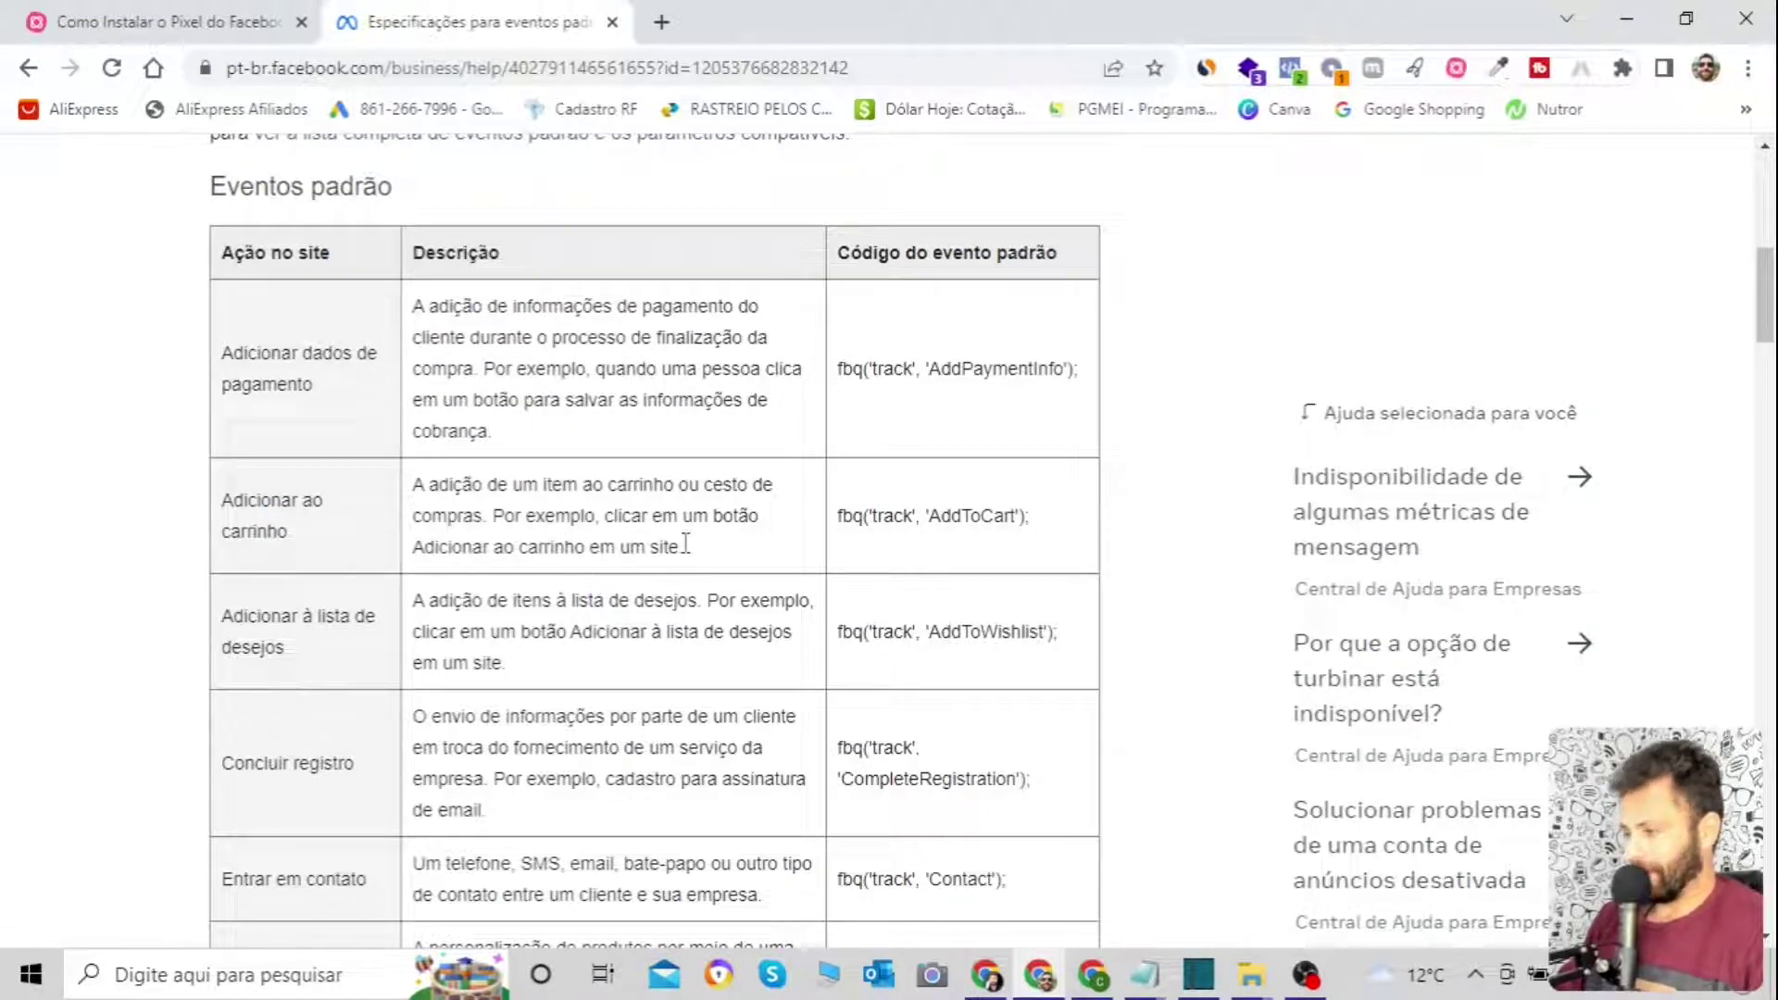
{"action": "left_click", "coordinate": [1146, 975]}
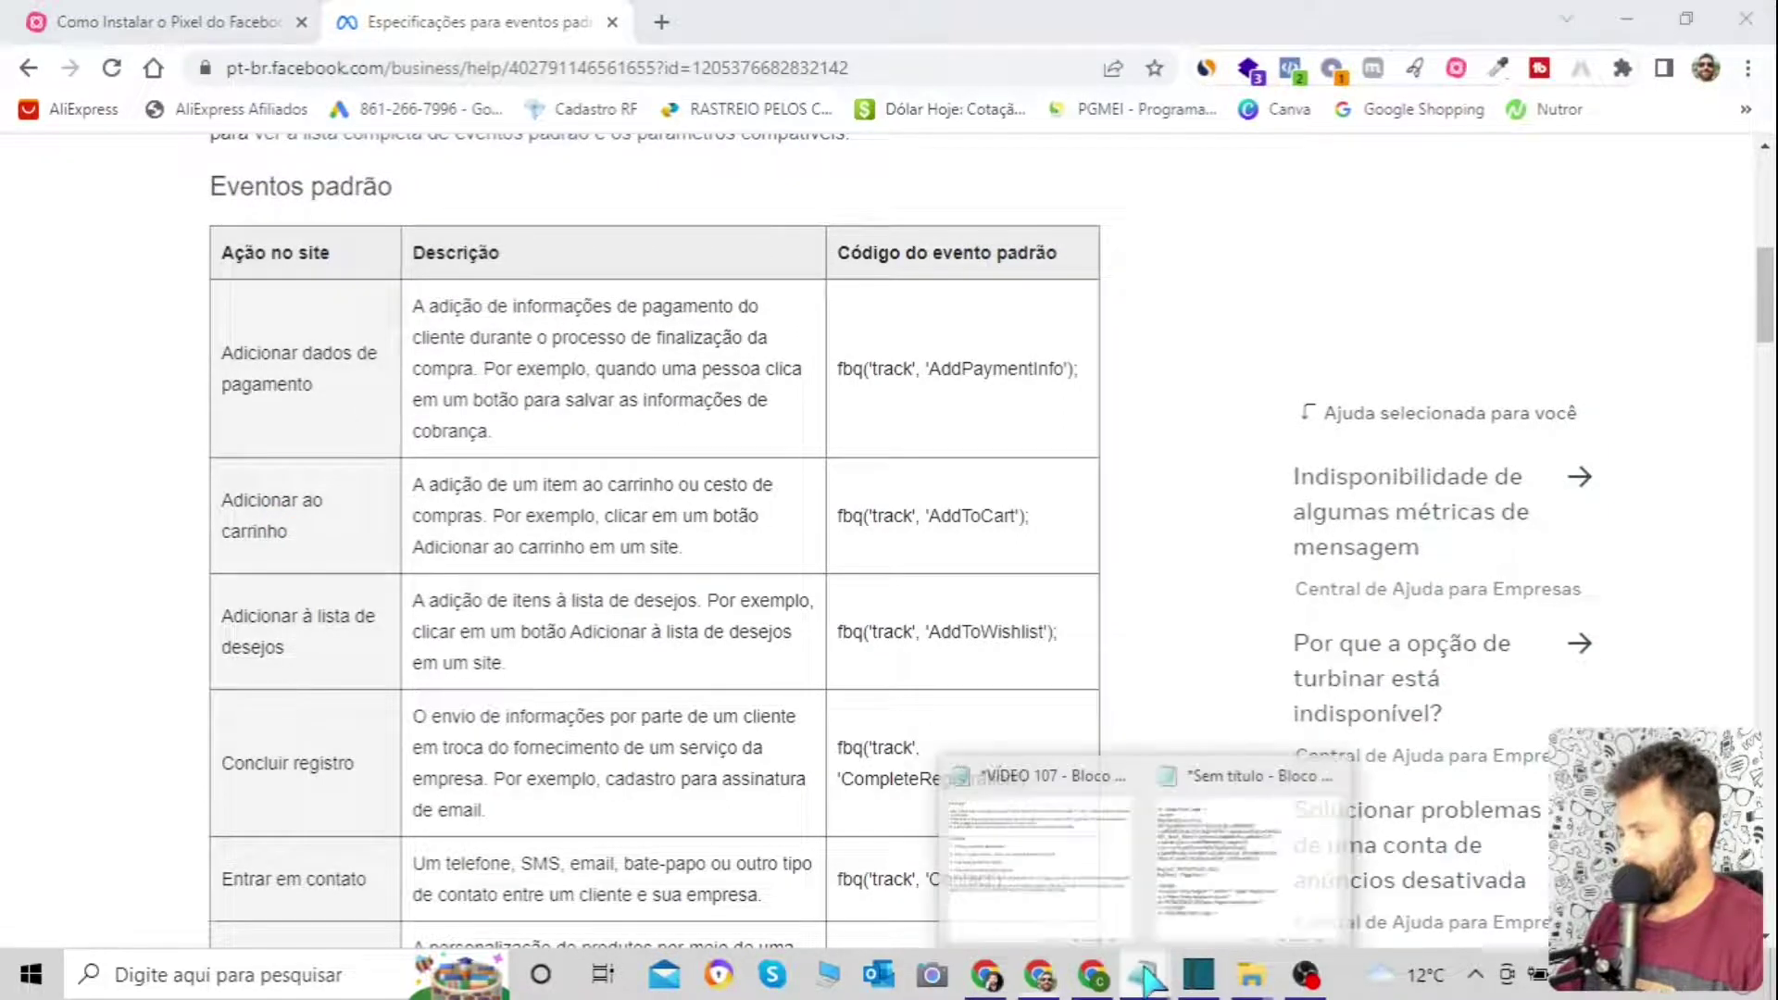
{"action": "left_click", "coordinate": [1241, 861]}
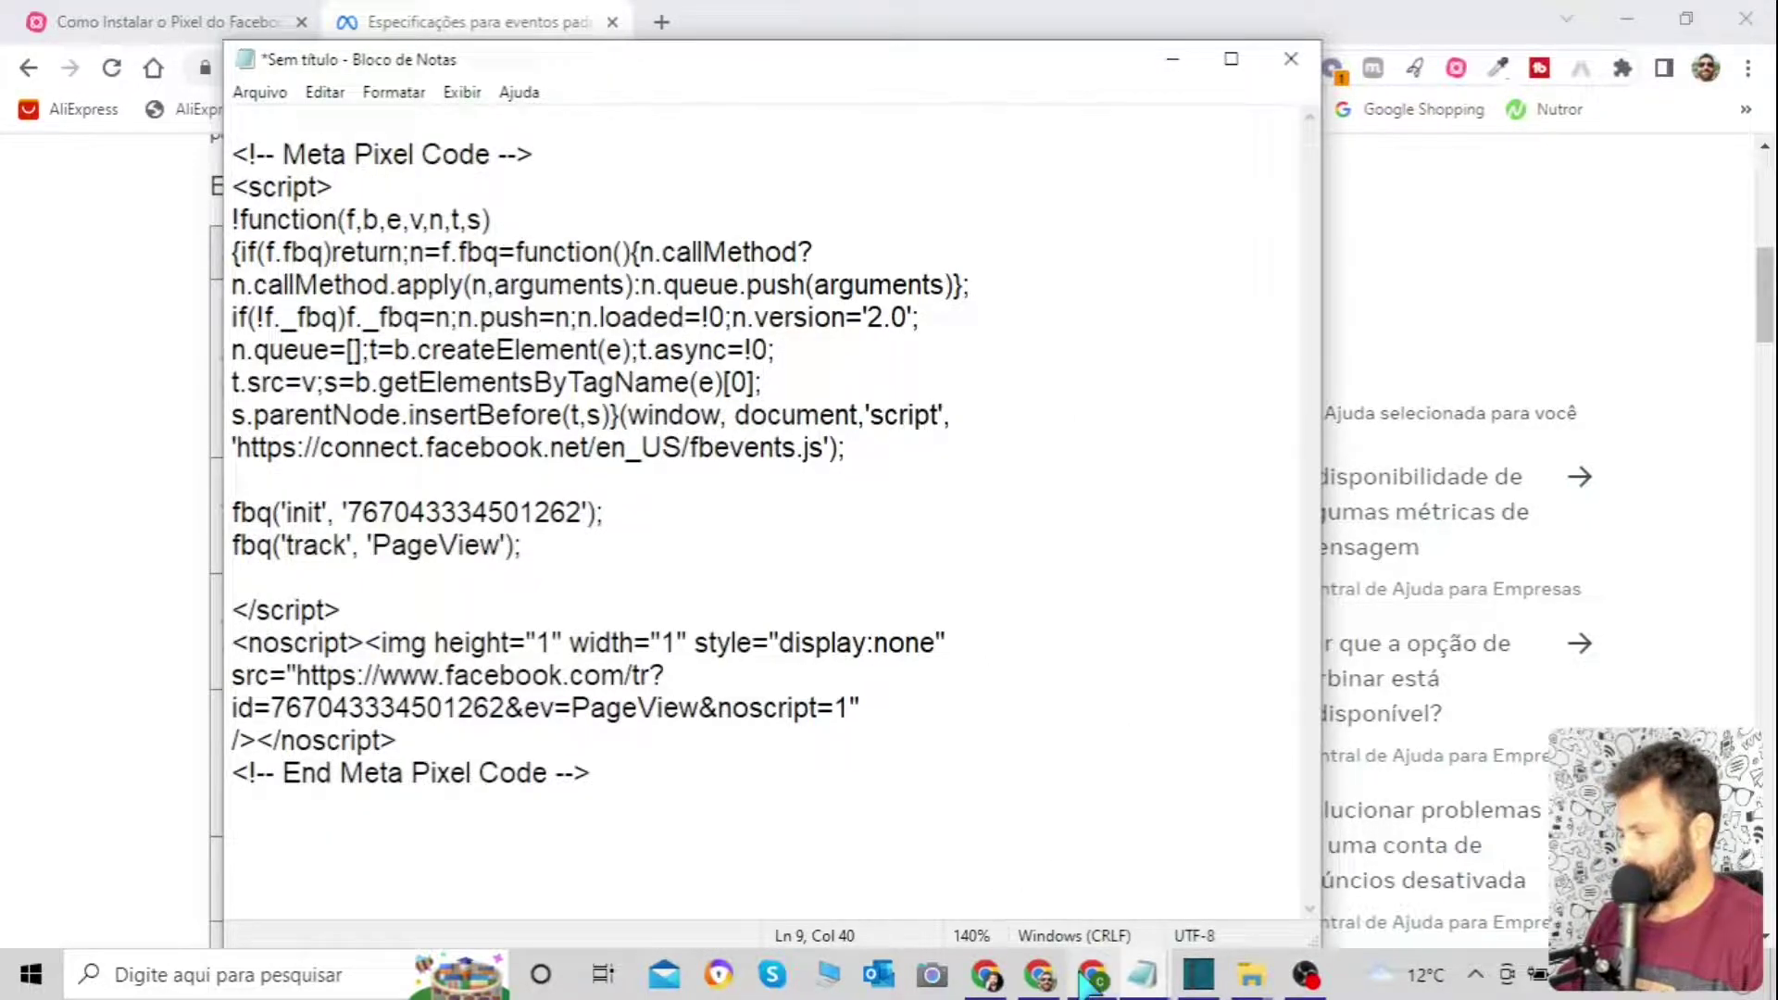
Return to the help article and examine the Exemplo de evento padrão diagram, with its three numbered code parts and their explanations.
{"action": "left_click", "coordinate": [1040, 974]}
{"action": "scroll", "coordinate": [718, 481], "scroll_direction": "down", "scroll_amount": 20}
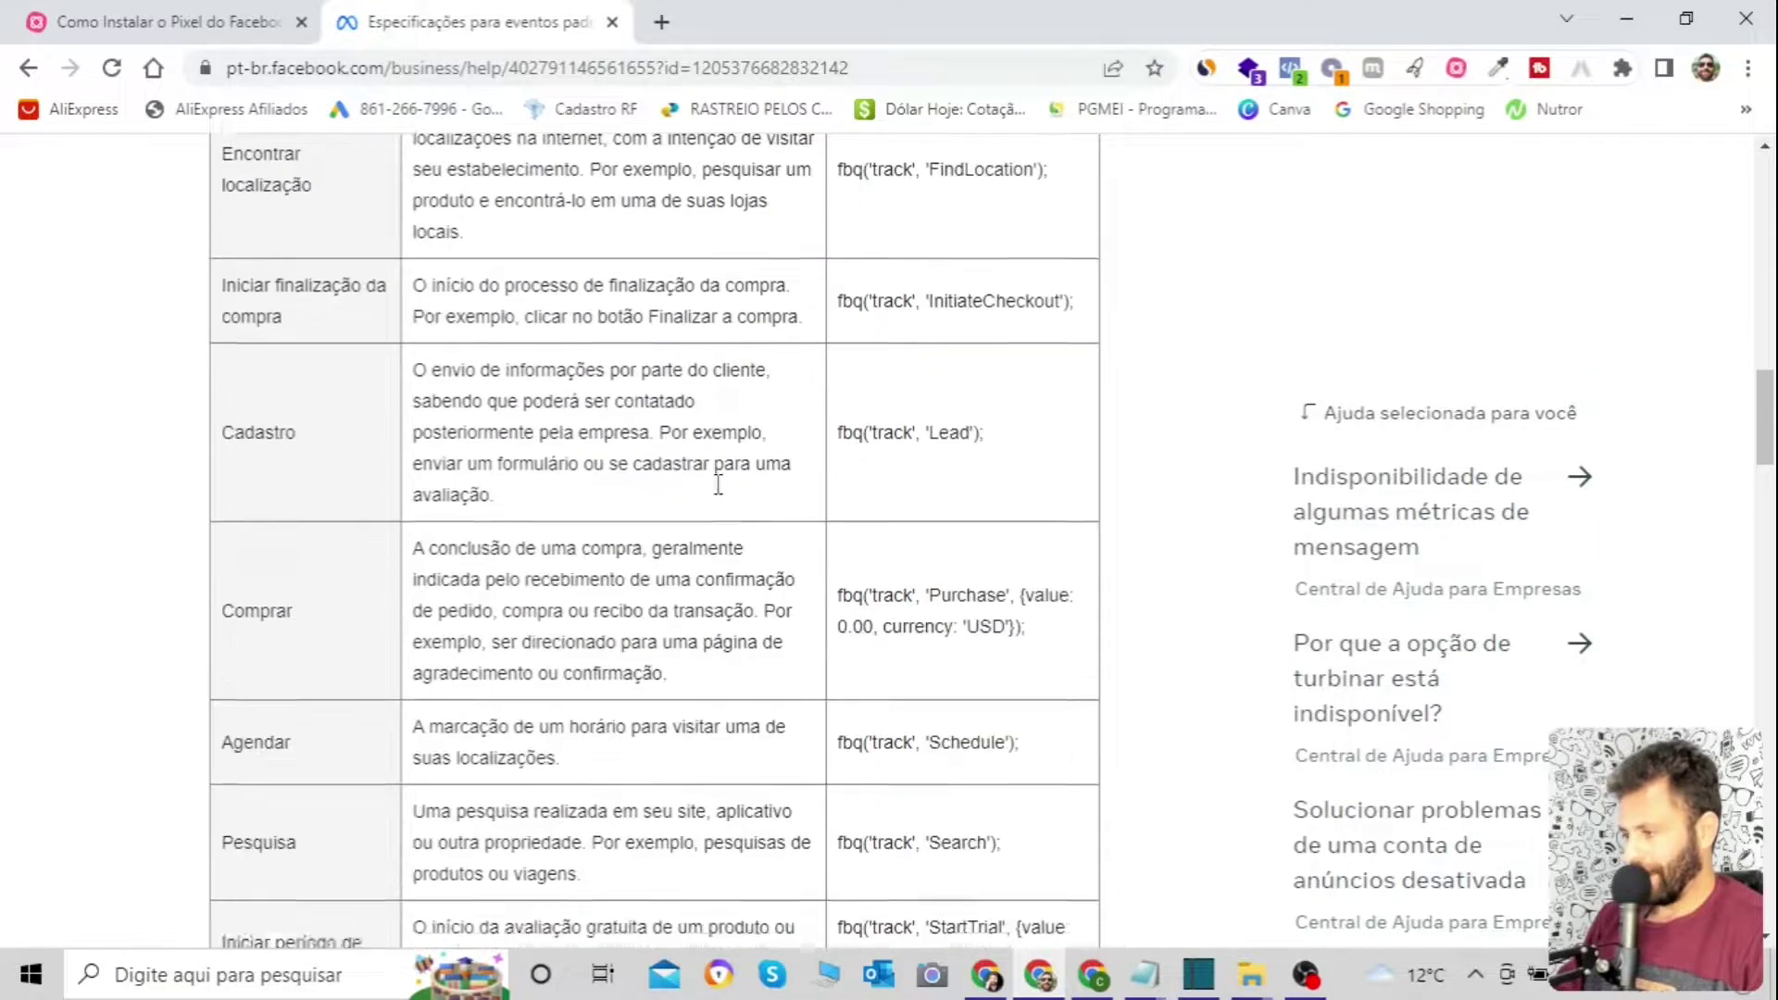
{"action": "scroll", "coordinate": [719, 481], "scroll_direction": "down", "scroll_amount": 5}
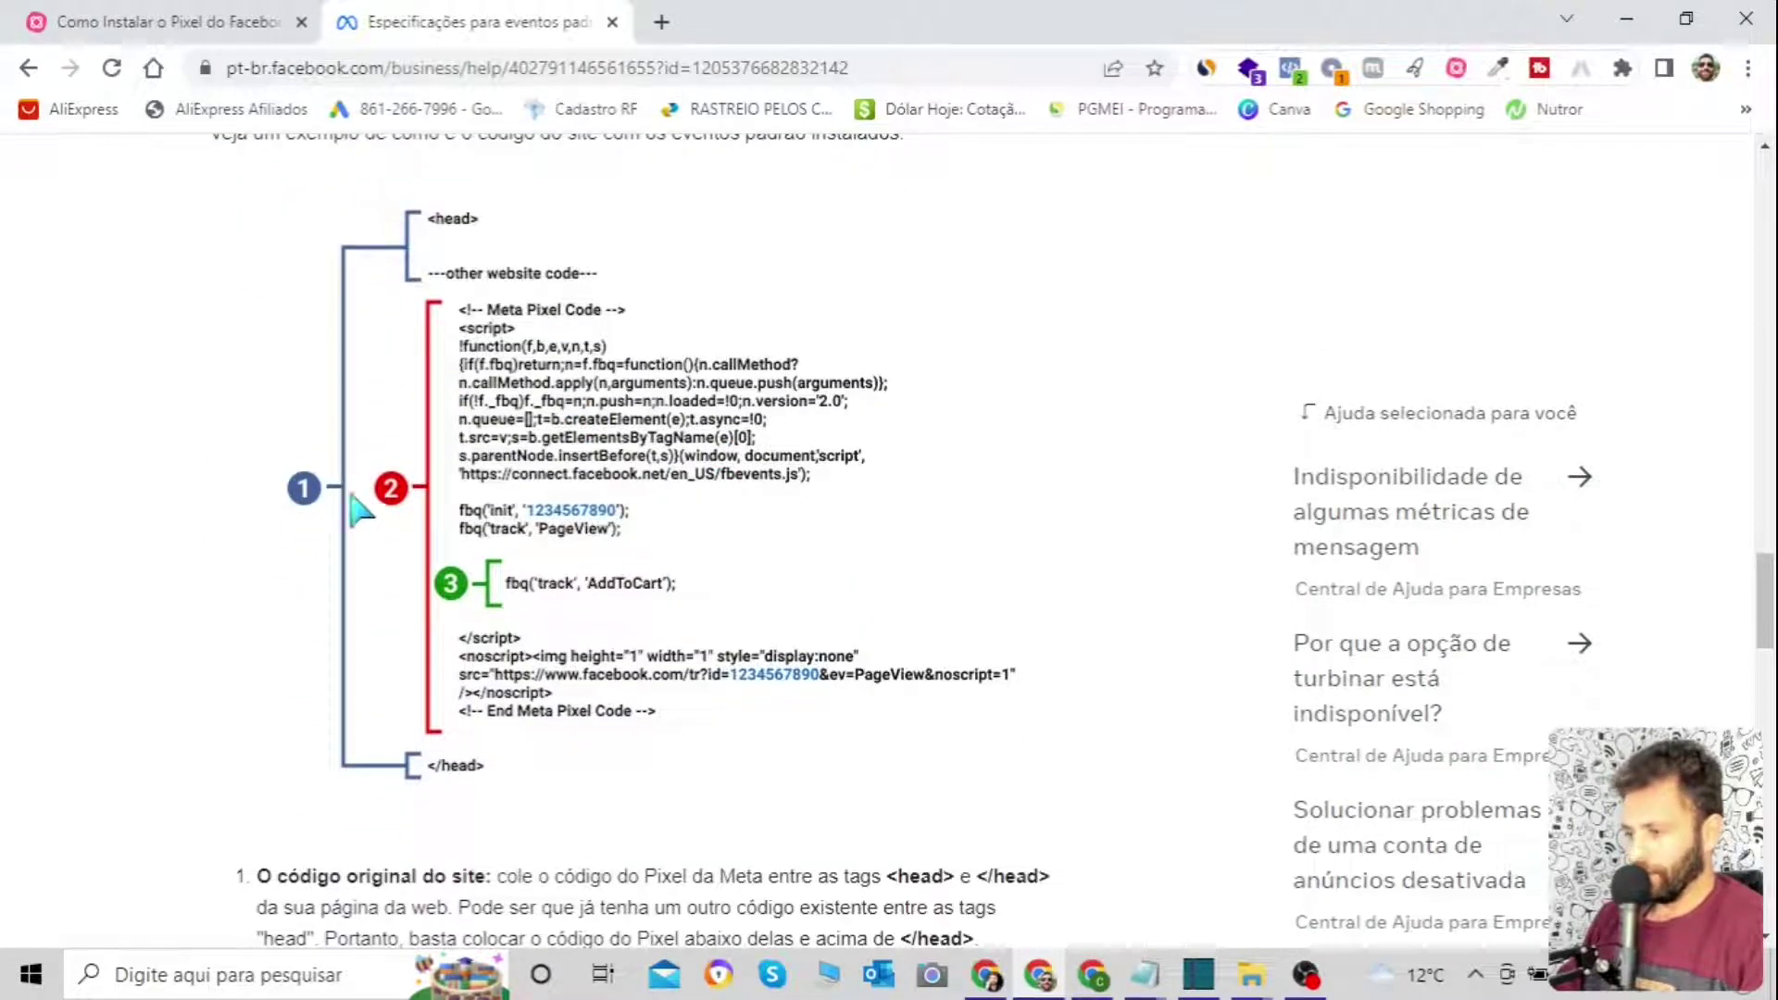
{"action": "scroll", "coordinate": [370, 773], "scroll_direction": "down", "scroll_amount": 1}
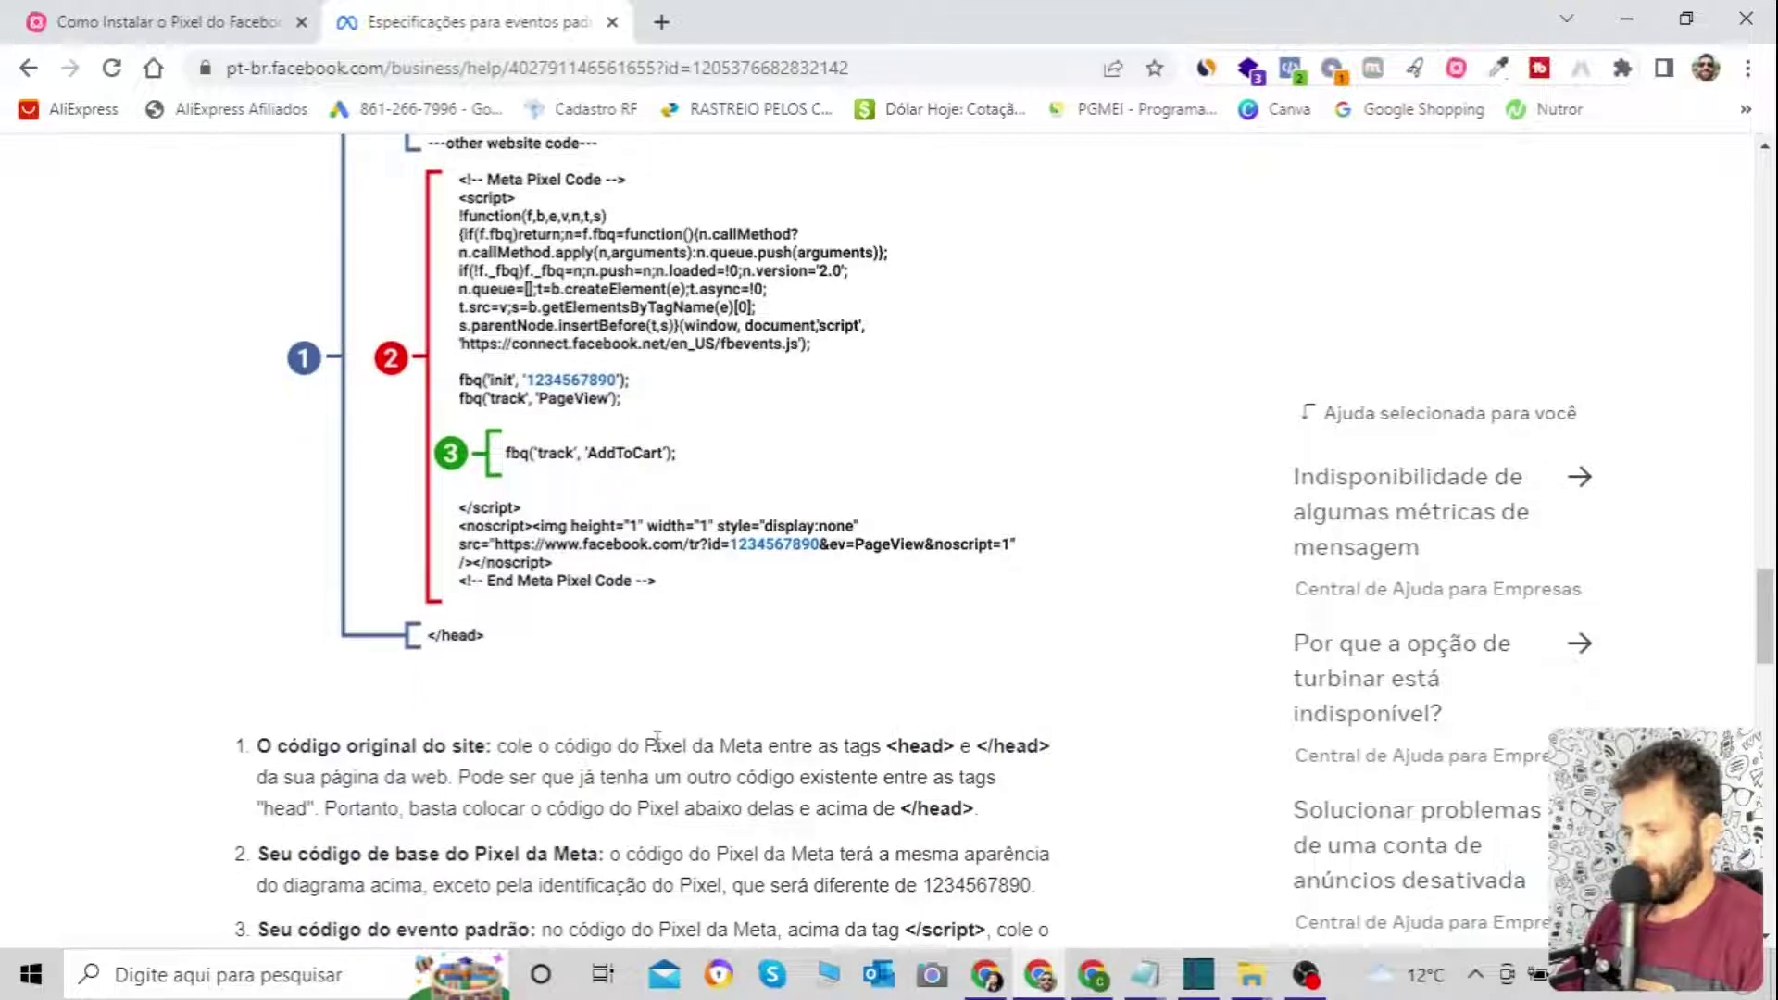
{"action": "scroll", "coordinate": [611, 746], "scroll_direction": "down", "scroll_amount": 1}
{"action": "scroll", "coordinate": [643, 575], "scroll_direction": "up", "scroll_amount": 2}
{"action": "scroll", "coordinate": [597, 509], "scroll_direction": "down", "scroll_amount": 1}
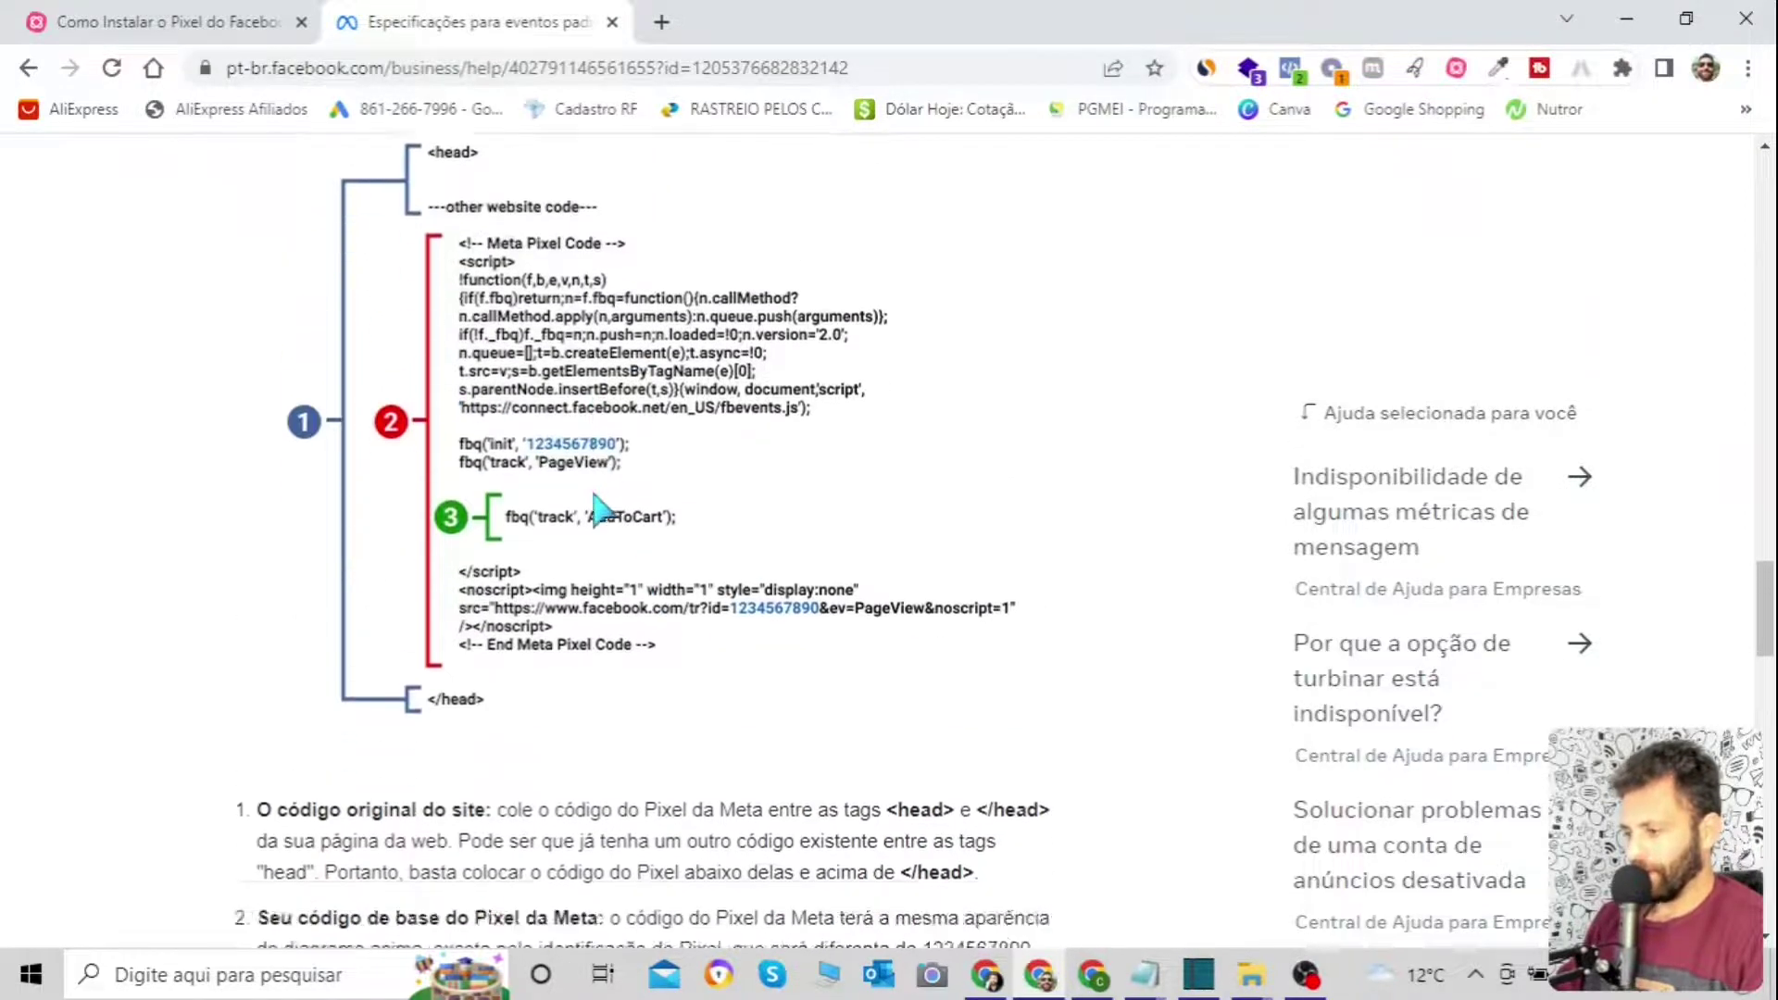
Review the explanations below the Exemplo de evento padrão diagram and the last rows of the event table.
{"action": "scroll", "coordinate": [598, 509], "scroll_direction": "down", "scroll_amount": 3}
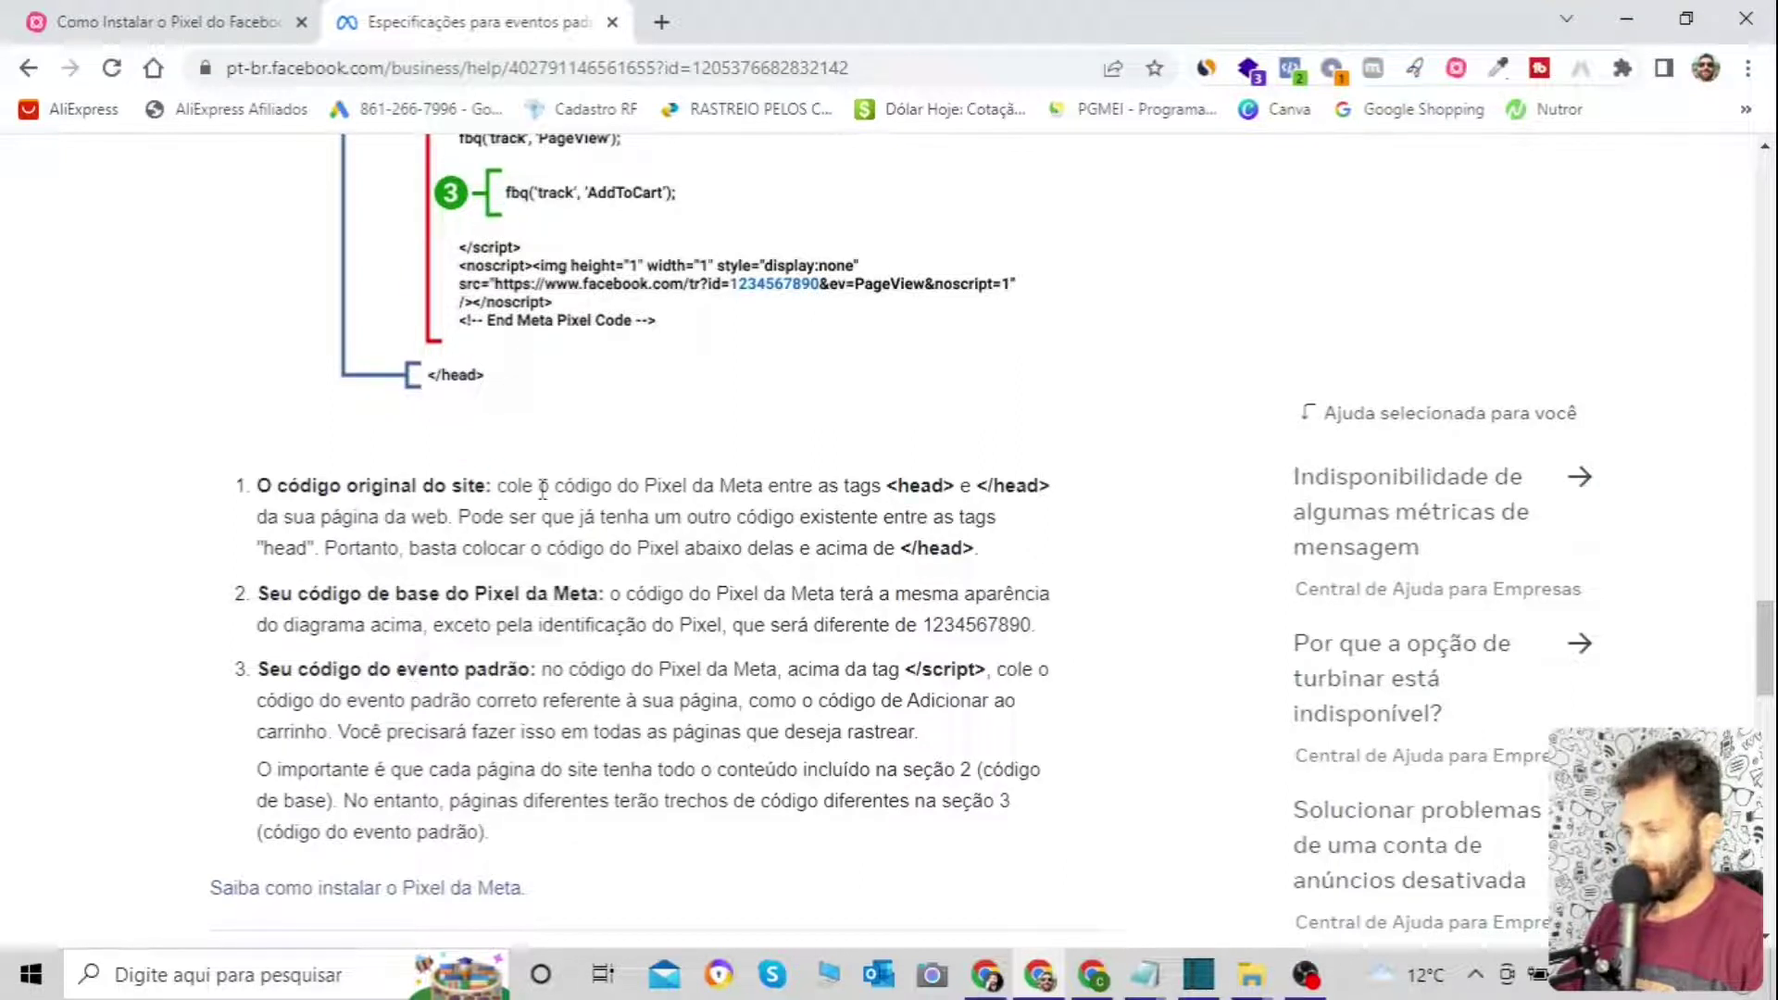
{"action": "scroll", "coordinate": [685, 342], "scroll_direction": "up", "scroll_amount": 1}
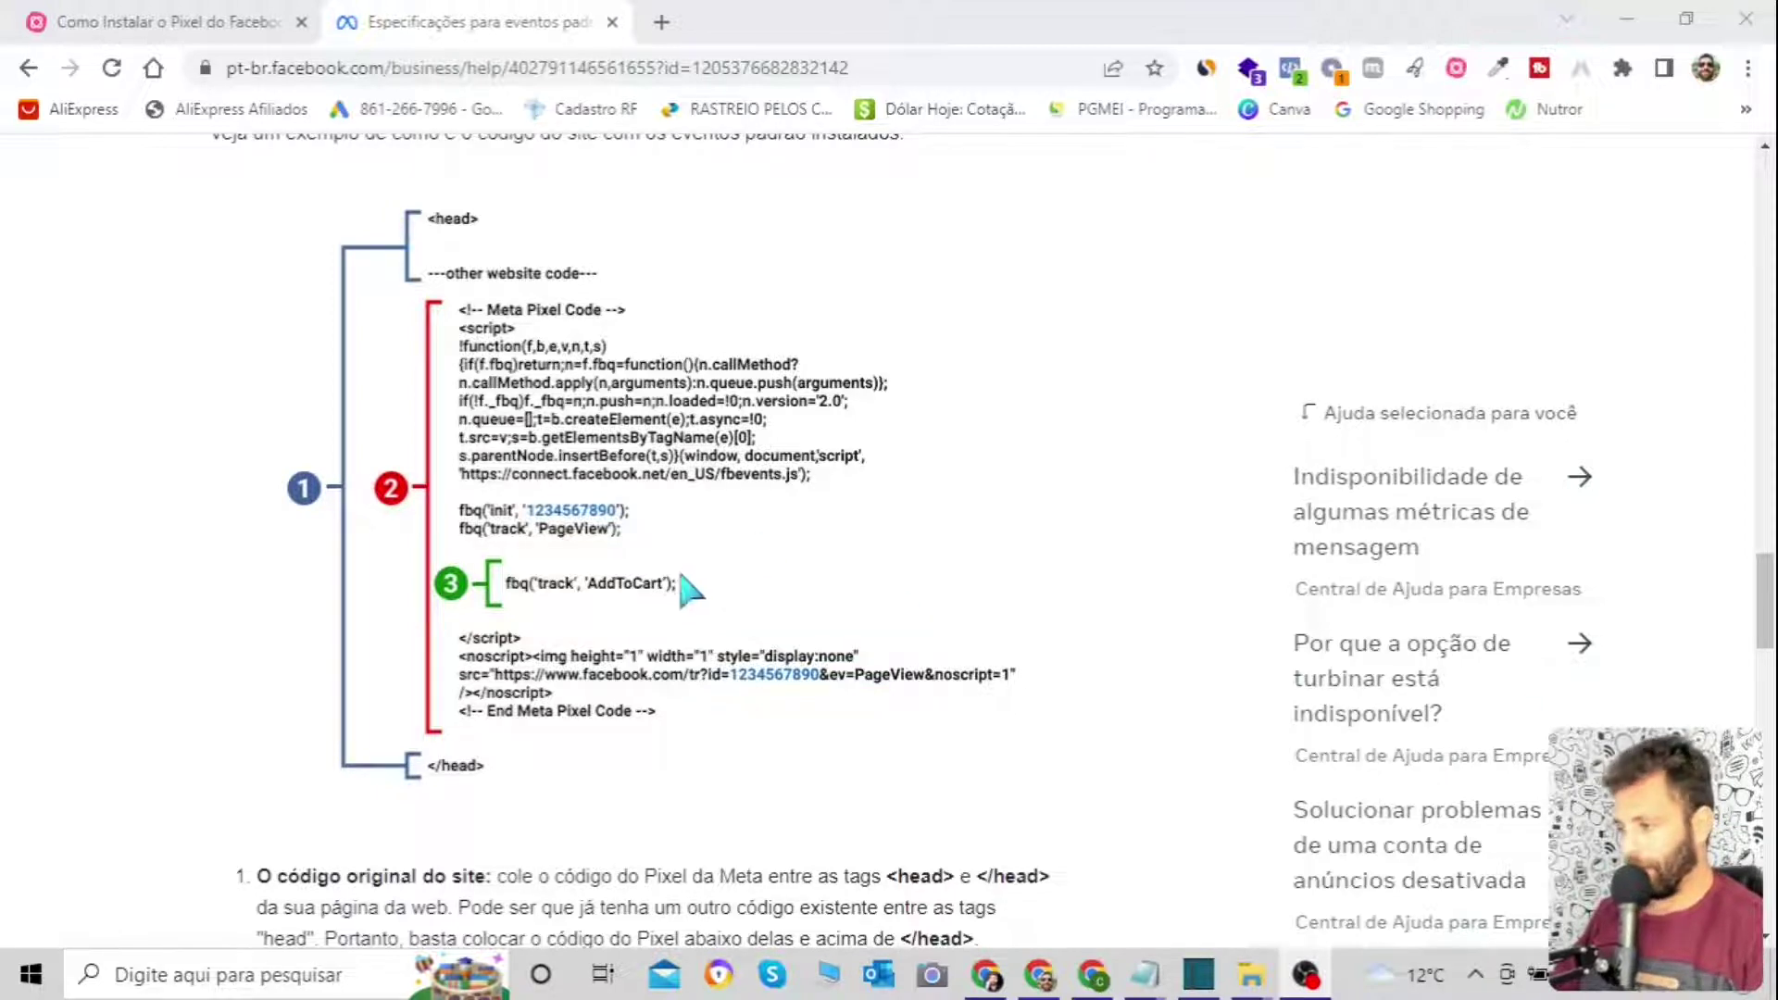
{"action": "scroll", "coordinate": [718, 520], "scroll_direction": "up", "scroll_amount": 10}
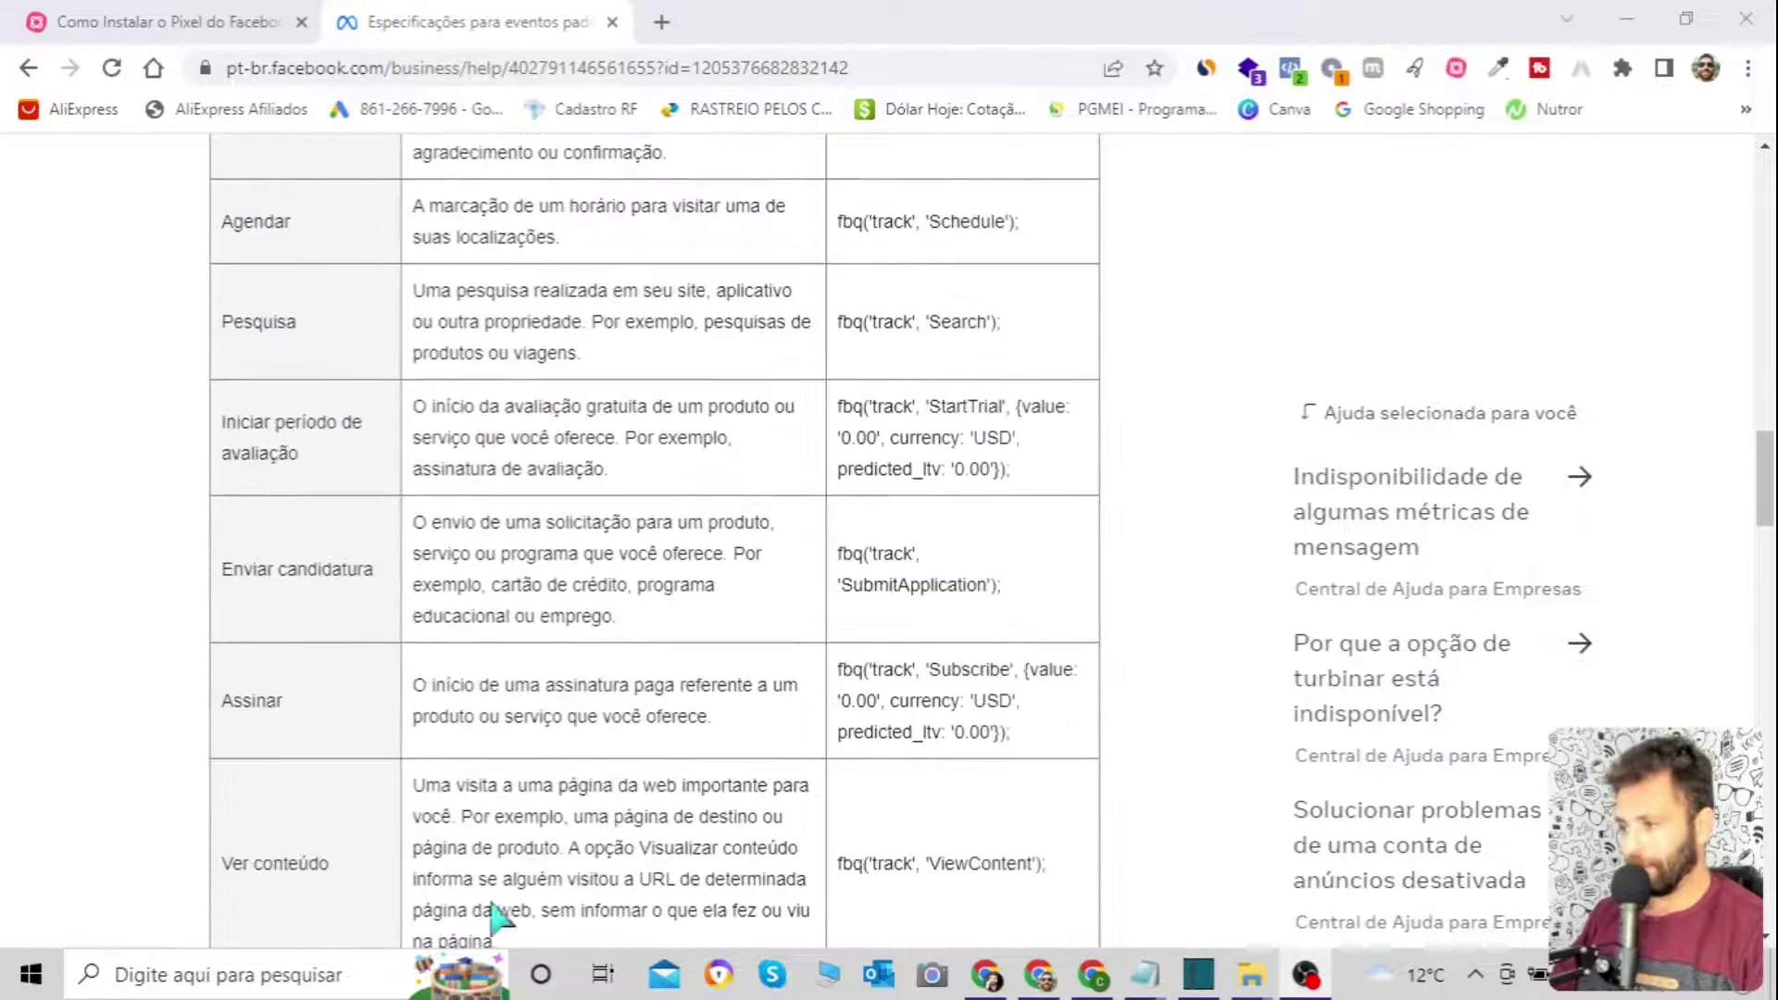
{"action": "scroll", "coordinate": [1232, 441], "scroll_direction": "down", "scroll_amount": 5}
{"action": "scroll", "coordinate": [1213, 500], "scroll_direction": "down", "scroll_amount": 1}
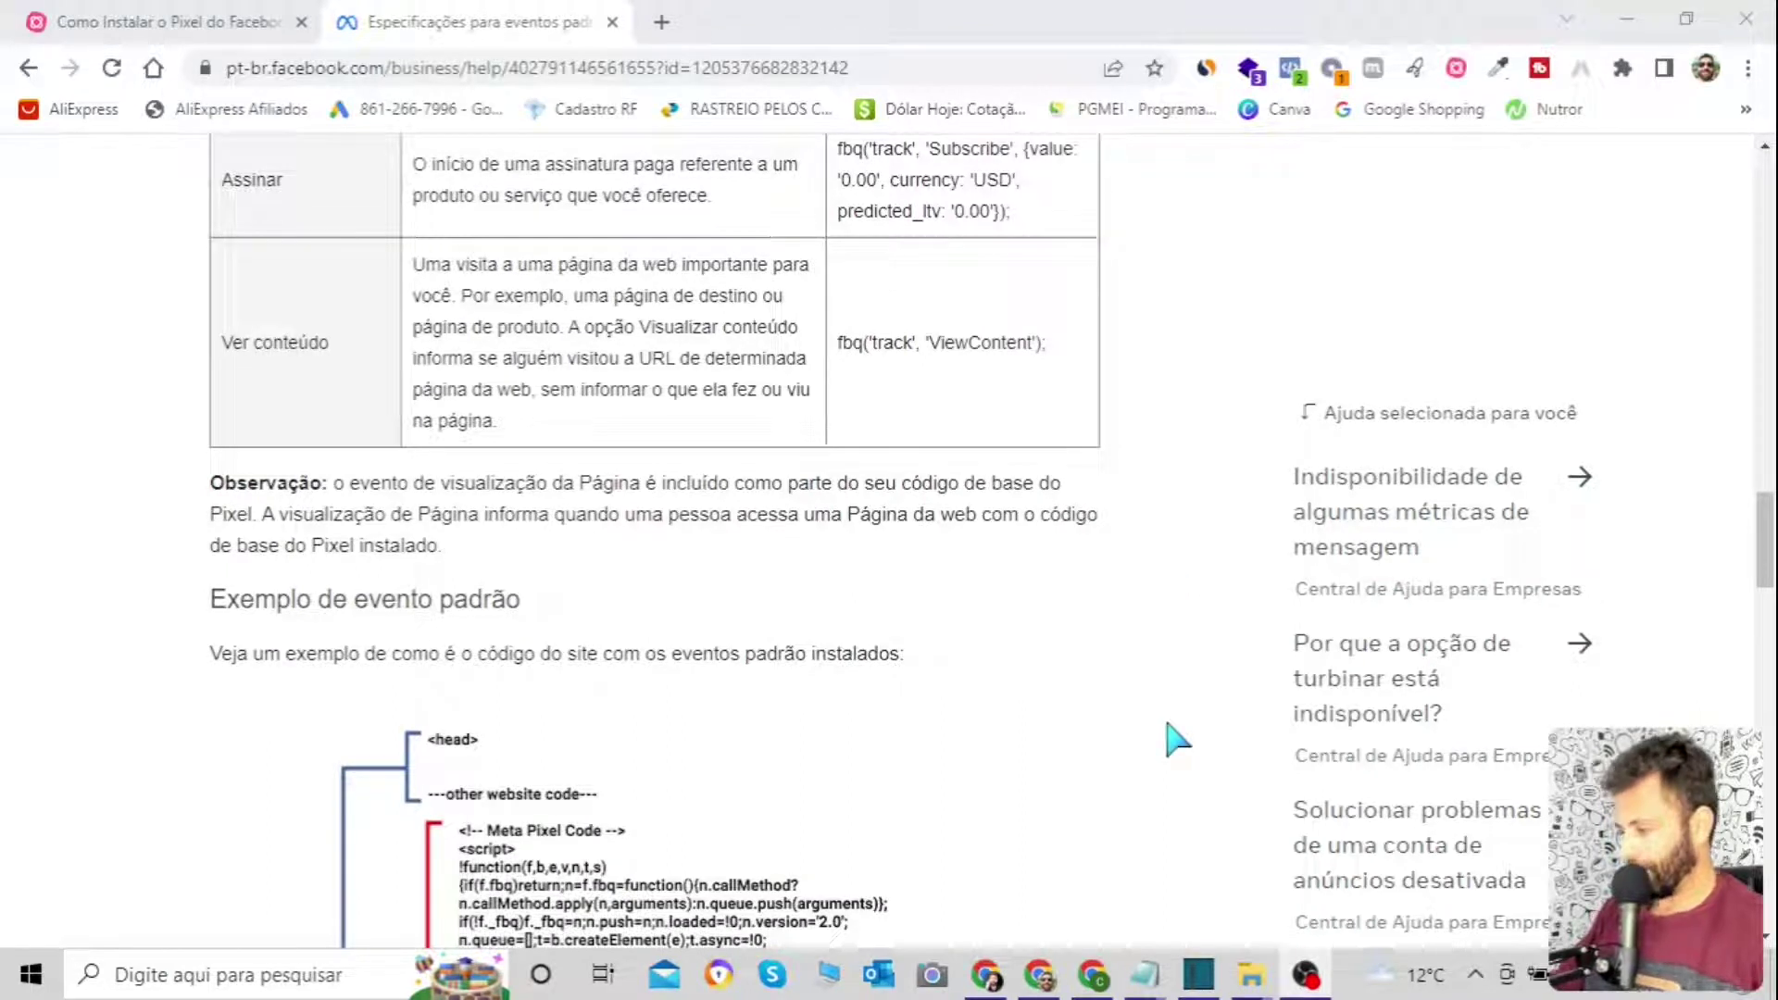
Switch to the untitled Bloco de Notas file and highlight the pixel ID, followed by the complete Meta Pixel base code.
{"action": "mouse_move", "coordinate": [1148, 973]}
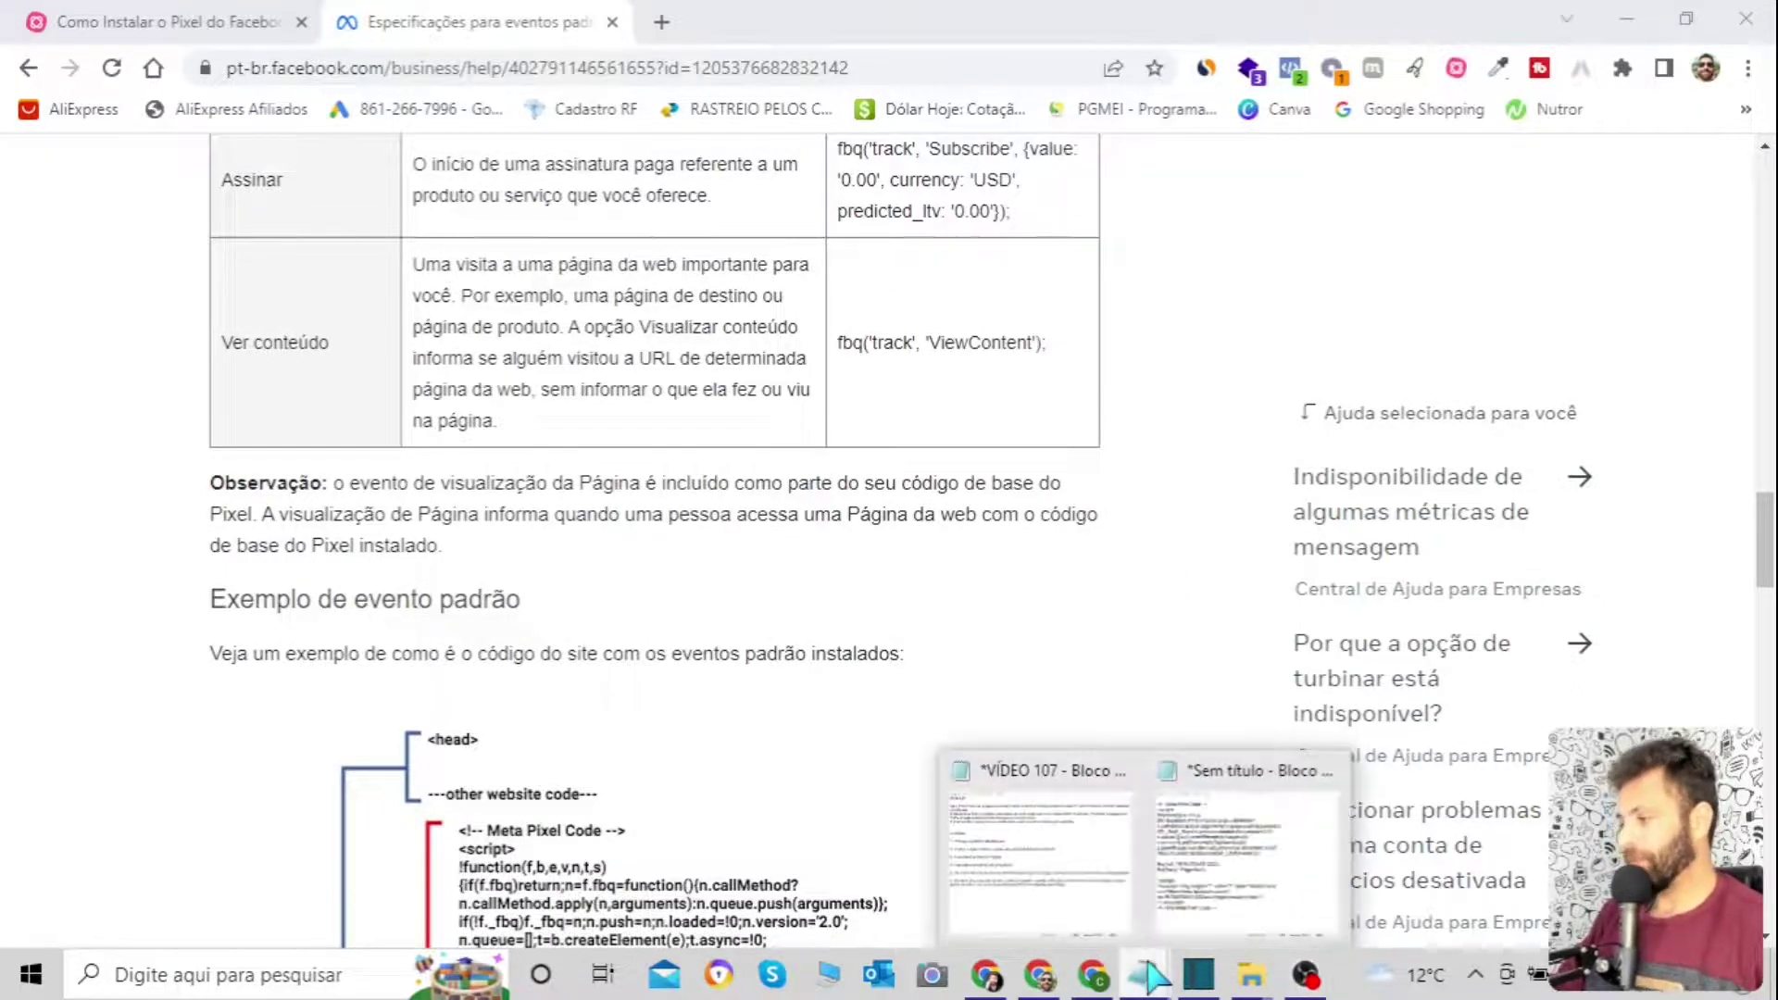
{"action": "left_click", "coordinate": [1208, 884]}
{"action": "left_click_drag", "start_coordinate": [584, 512], "coordinate": [349, 507]}
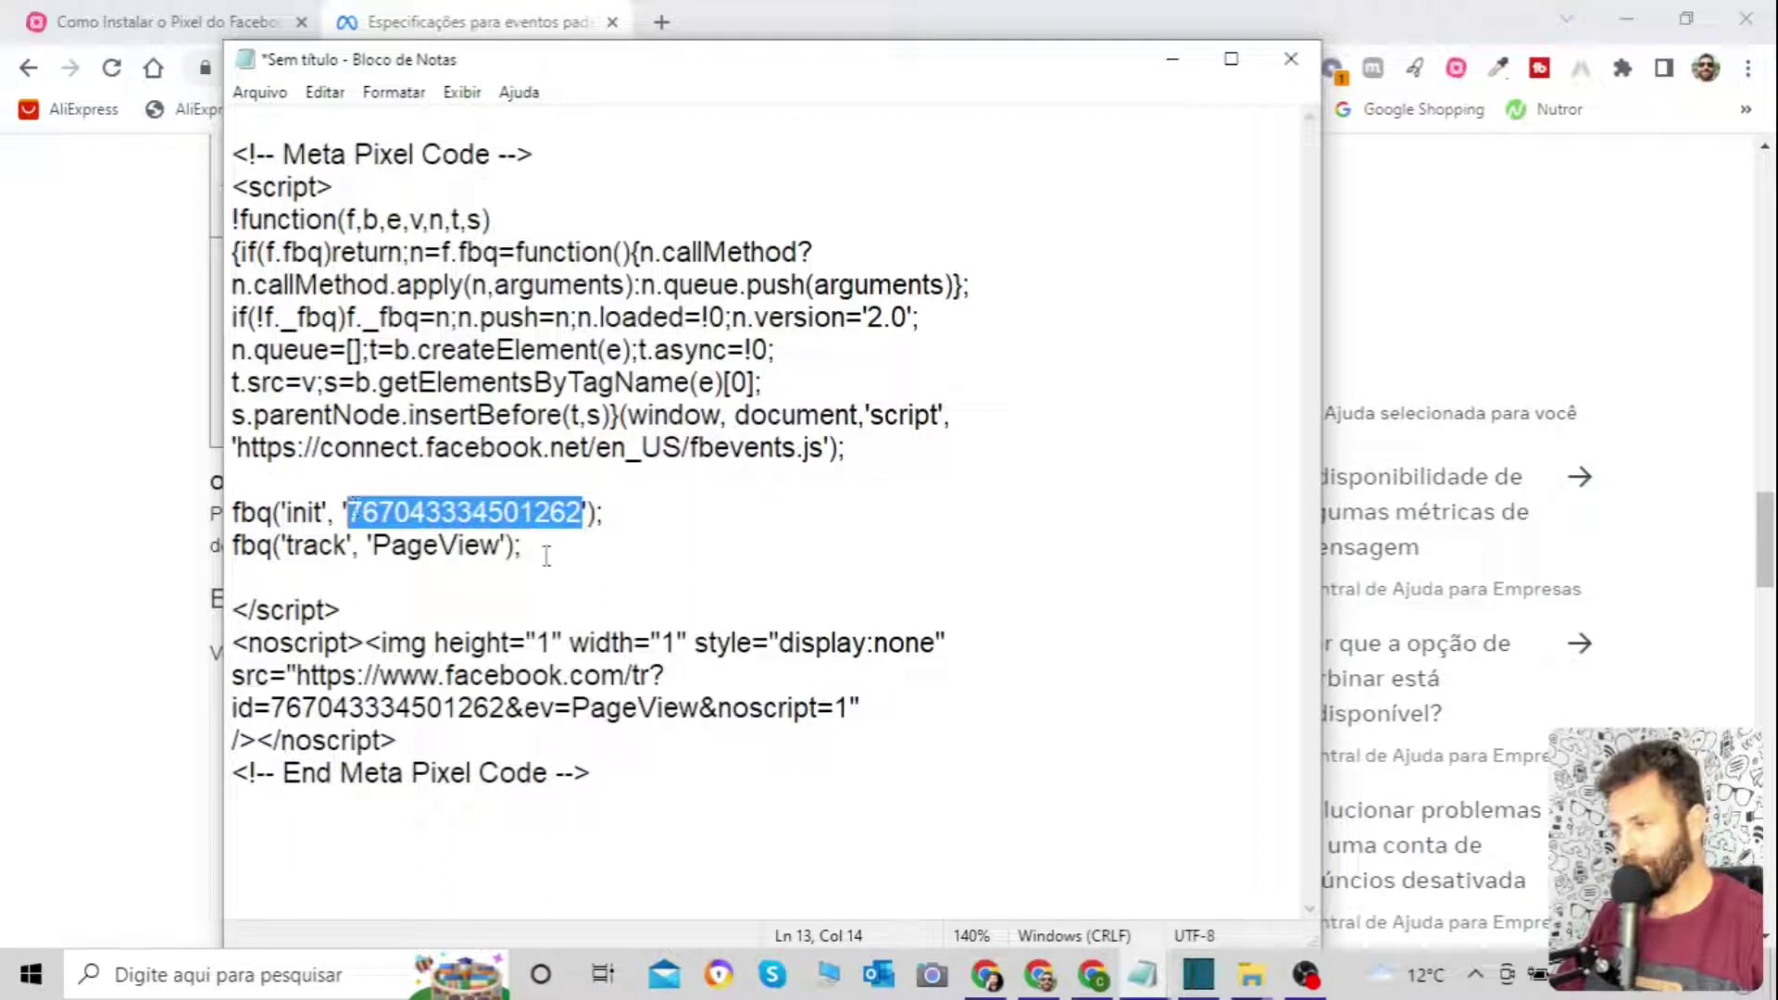
{"action": "left_click", "coordinate": [954, 550]}
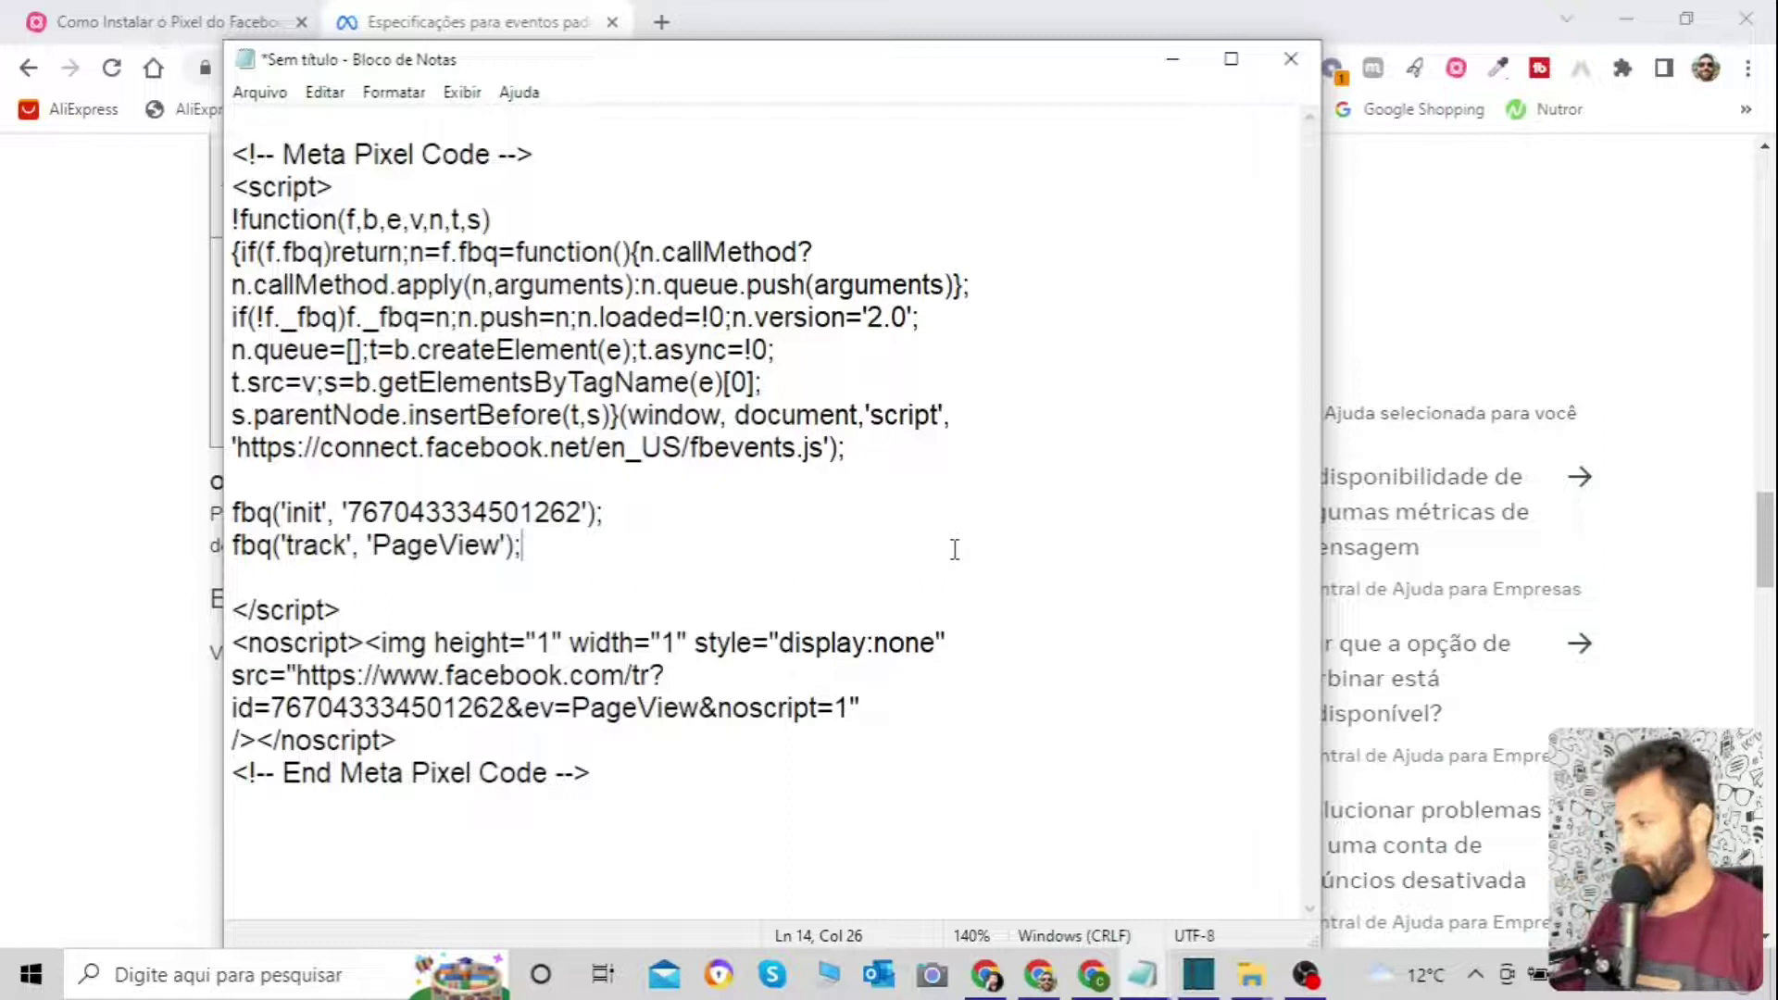
{"action": "left_click_drag", "start_coordinate": [591, 787], "coordinate": [222, 149]}
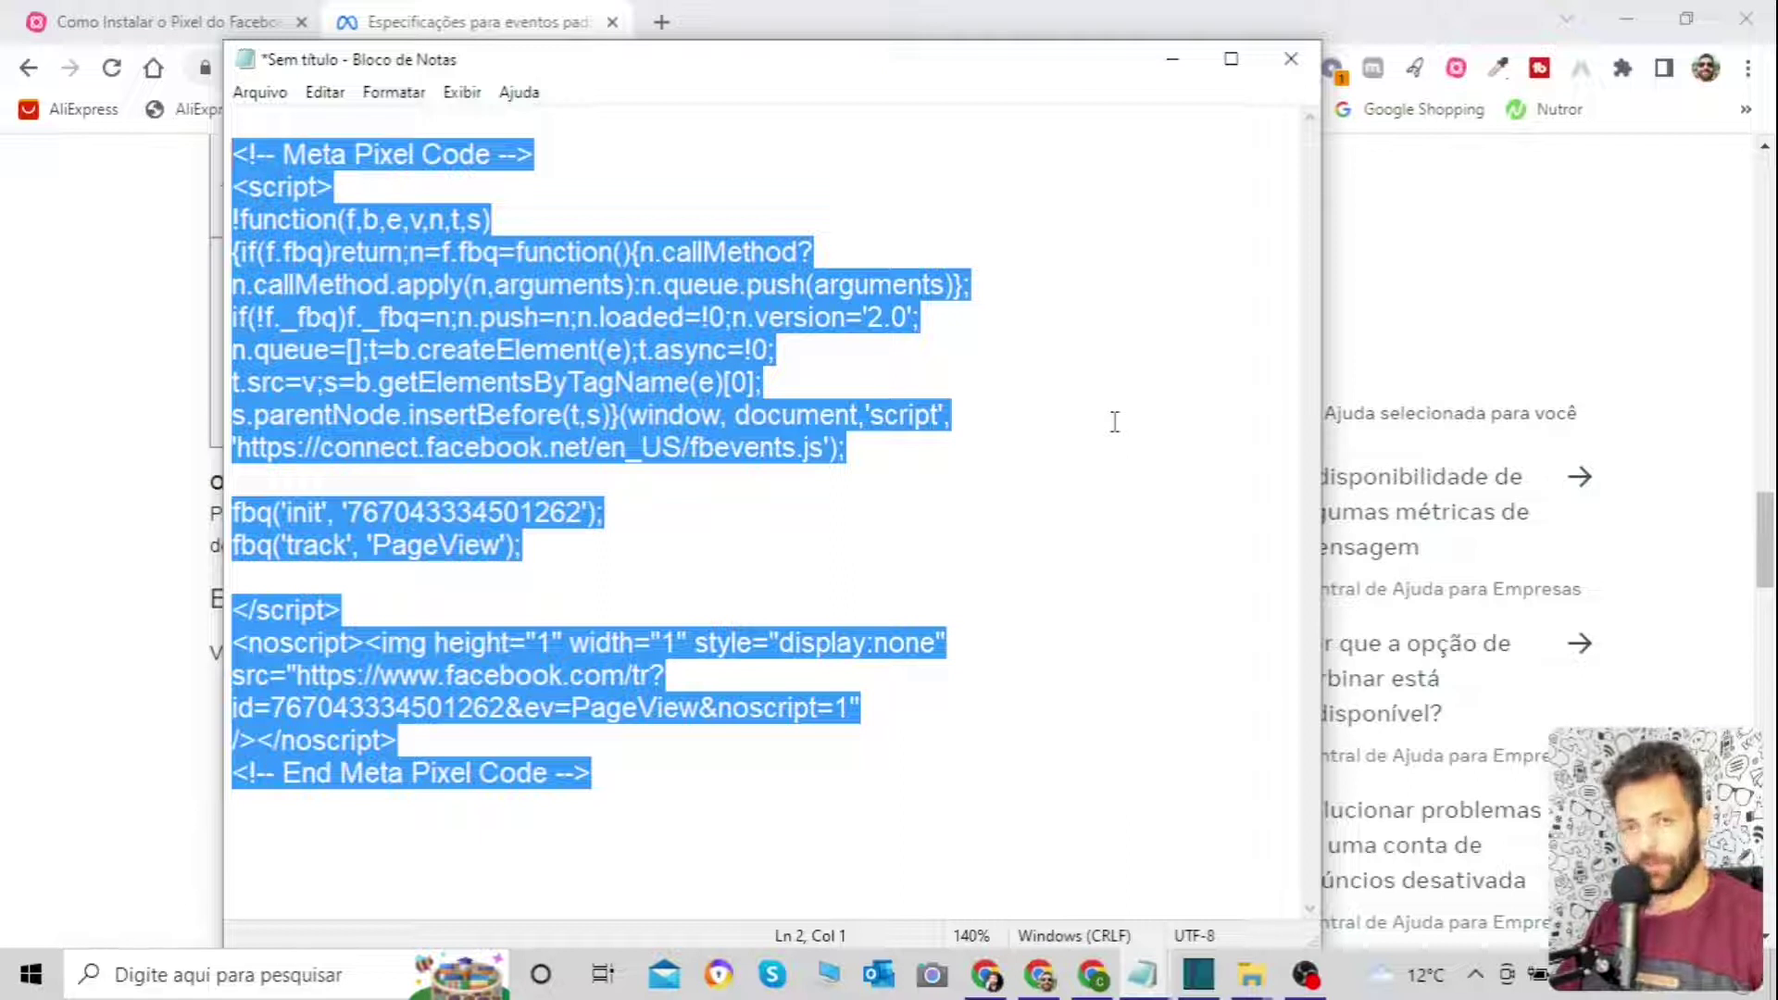
{"action": "left_click", "coordinate": [1153, 418]}
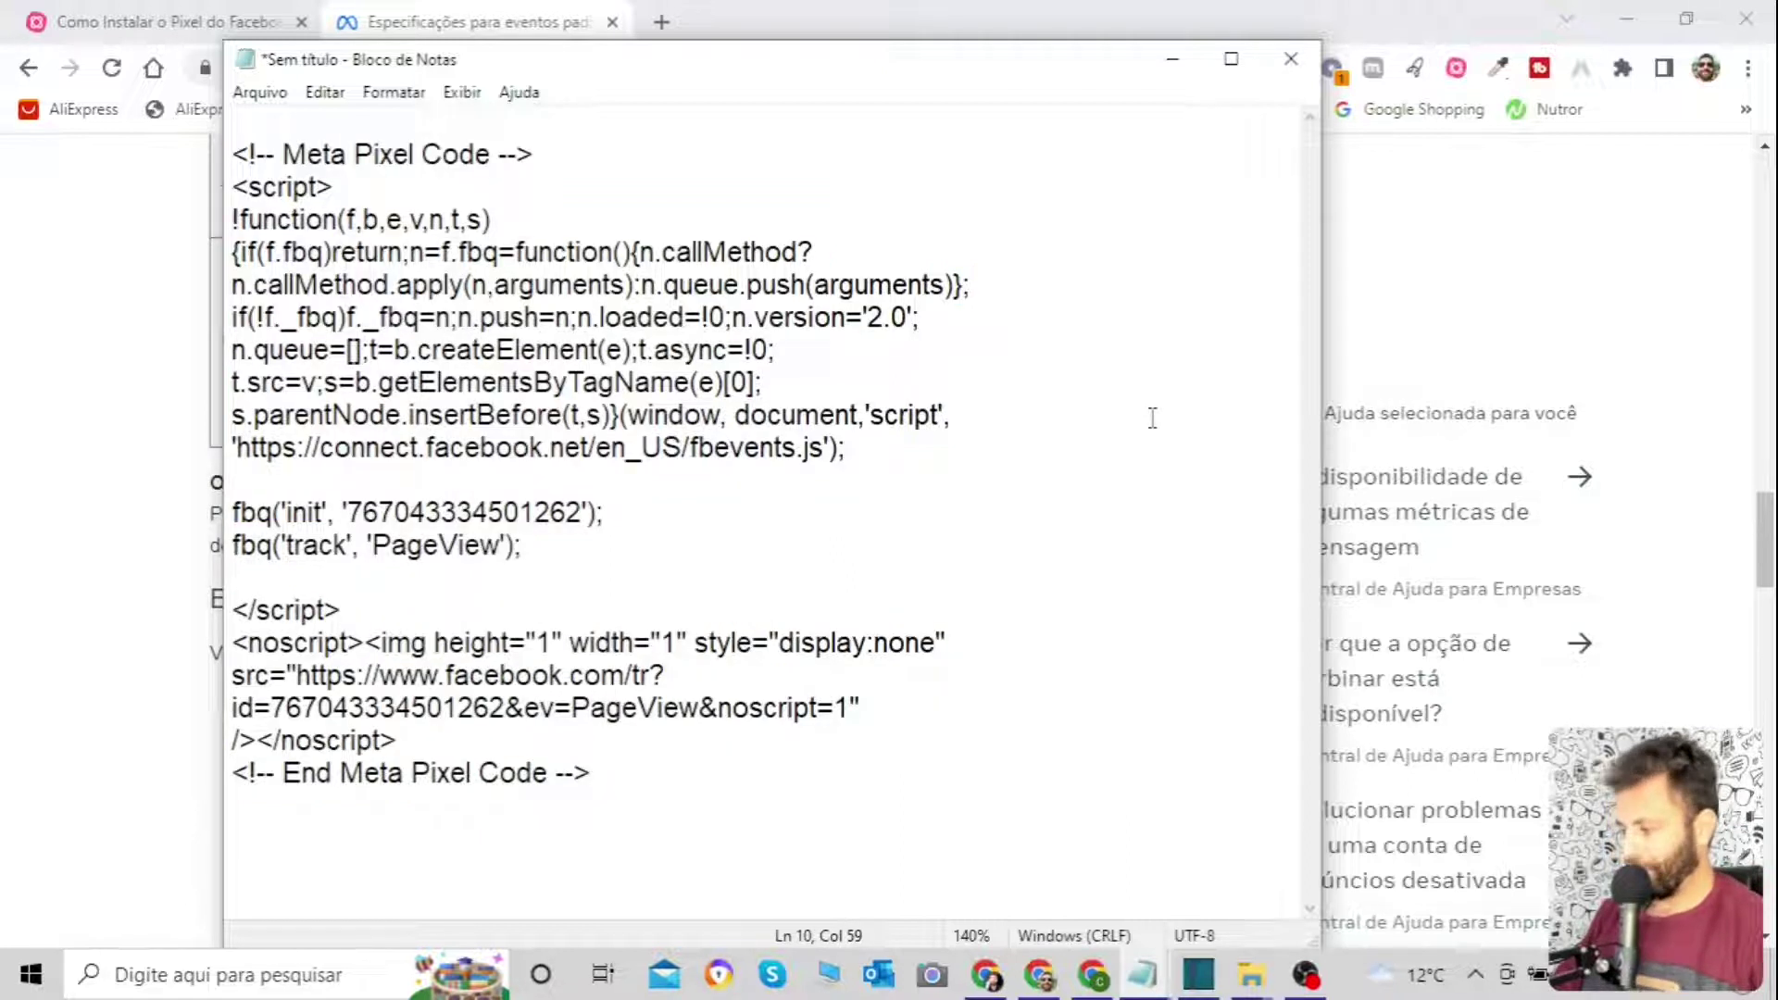
Return to the start of the article's Eventos padrão table and check it against the base code in Bloco de Notas.
{"action": "left_click", "coordinate": [1093, 974]}
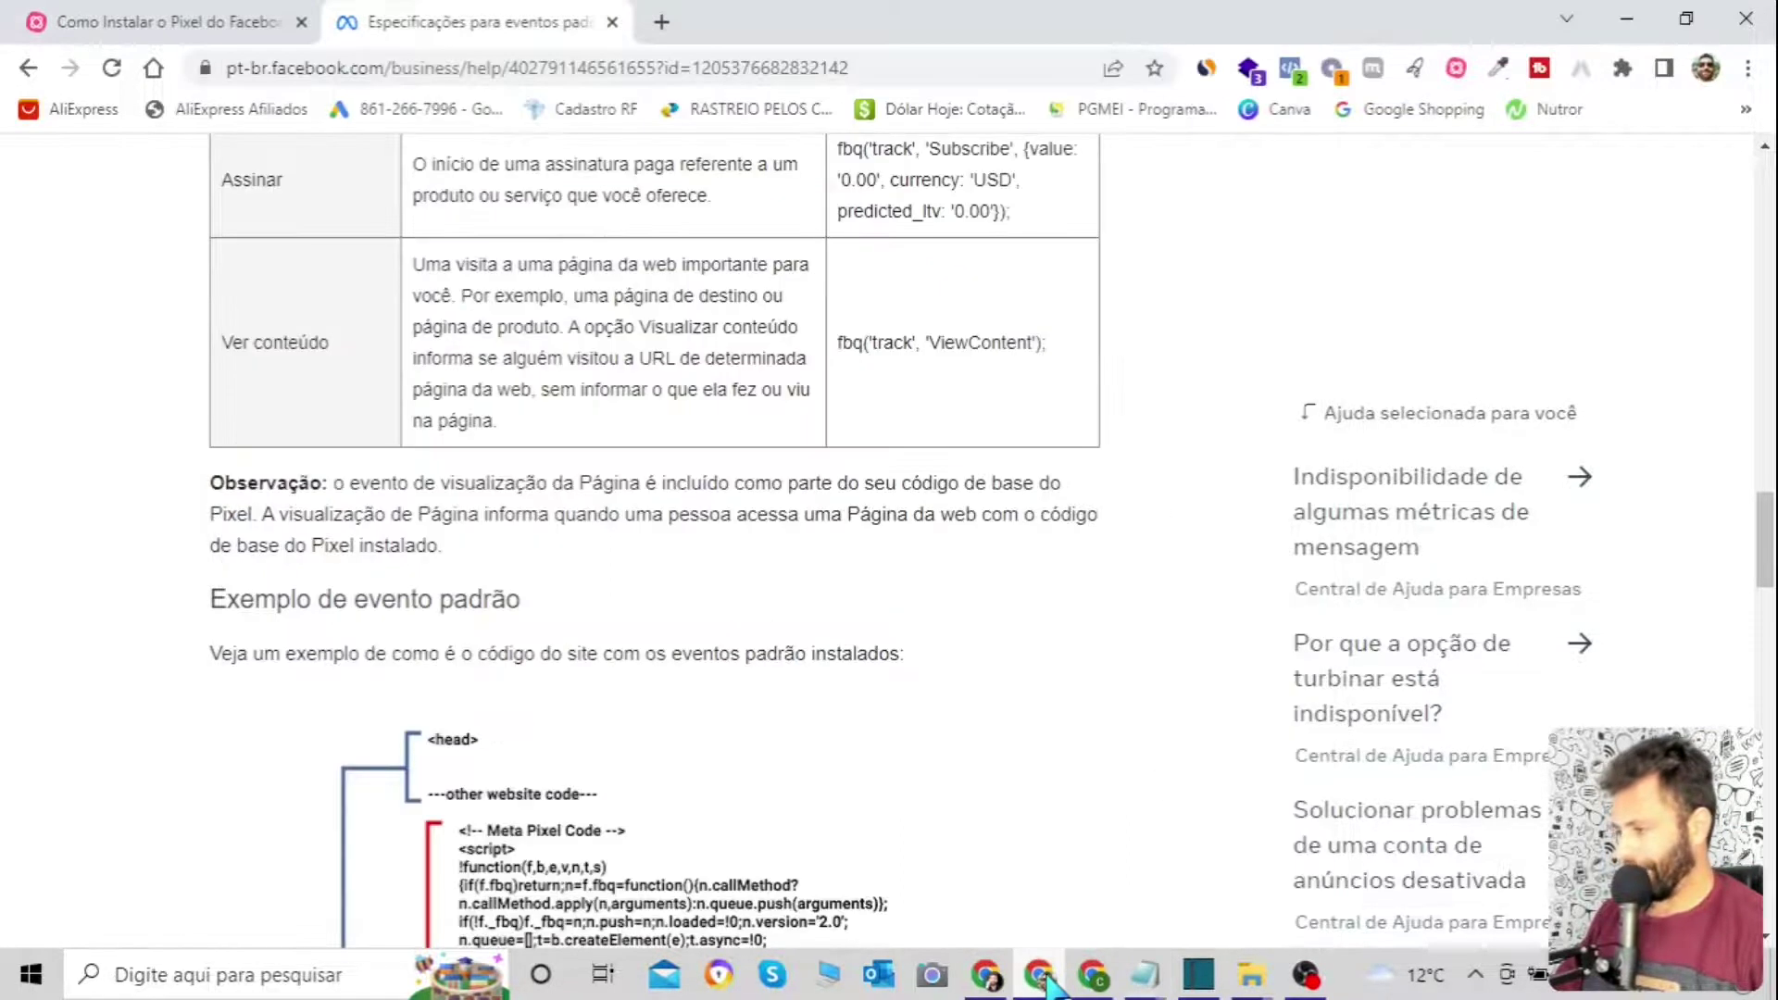
{"action": "scroll", "coordinate": [813, 485], "scroll_direction": "up", "scroll_amount": 20}
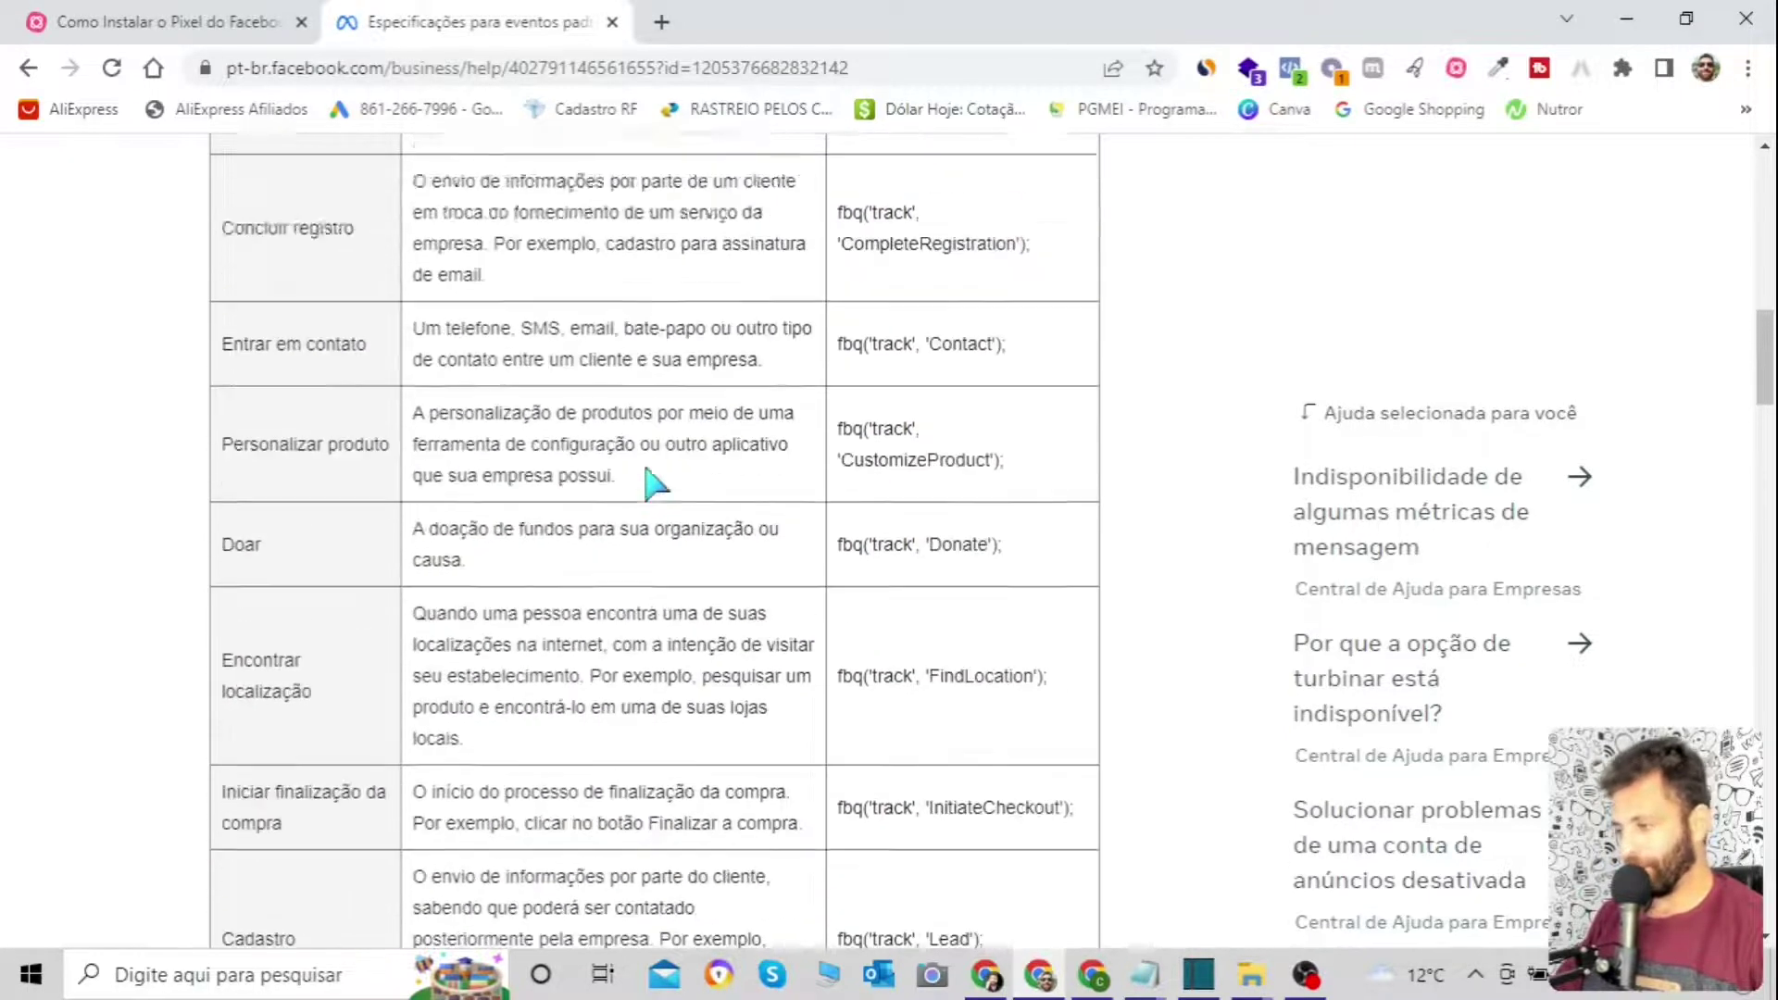
{"action": "scroll", "coordinate": [648, 476], "scroll_direction": "up", "scroll_amount": 5}
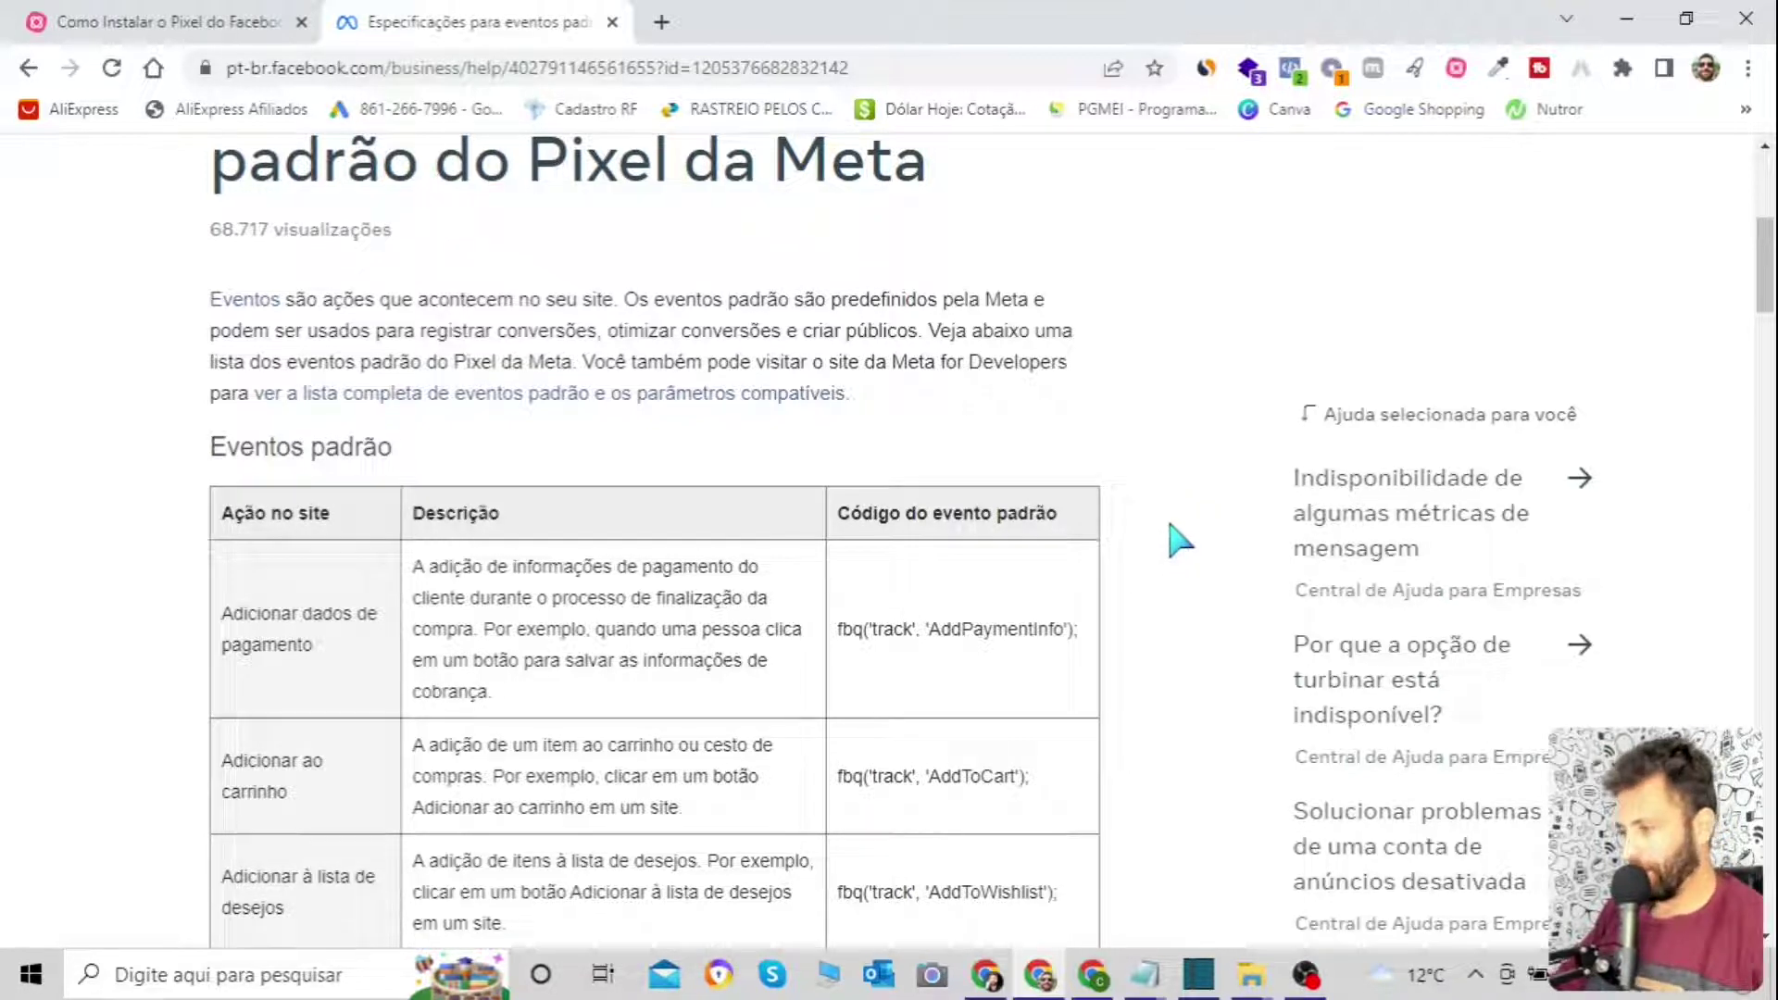
{"action": "mouse_move", "coordinate": [1197, 973]}
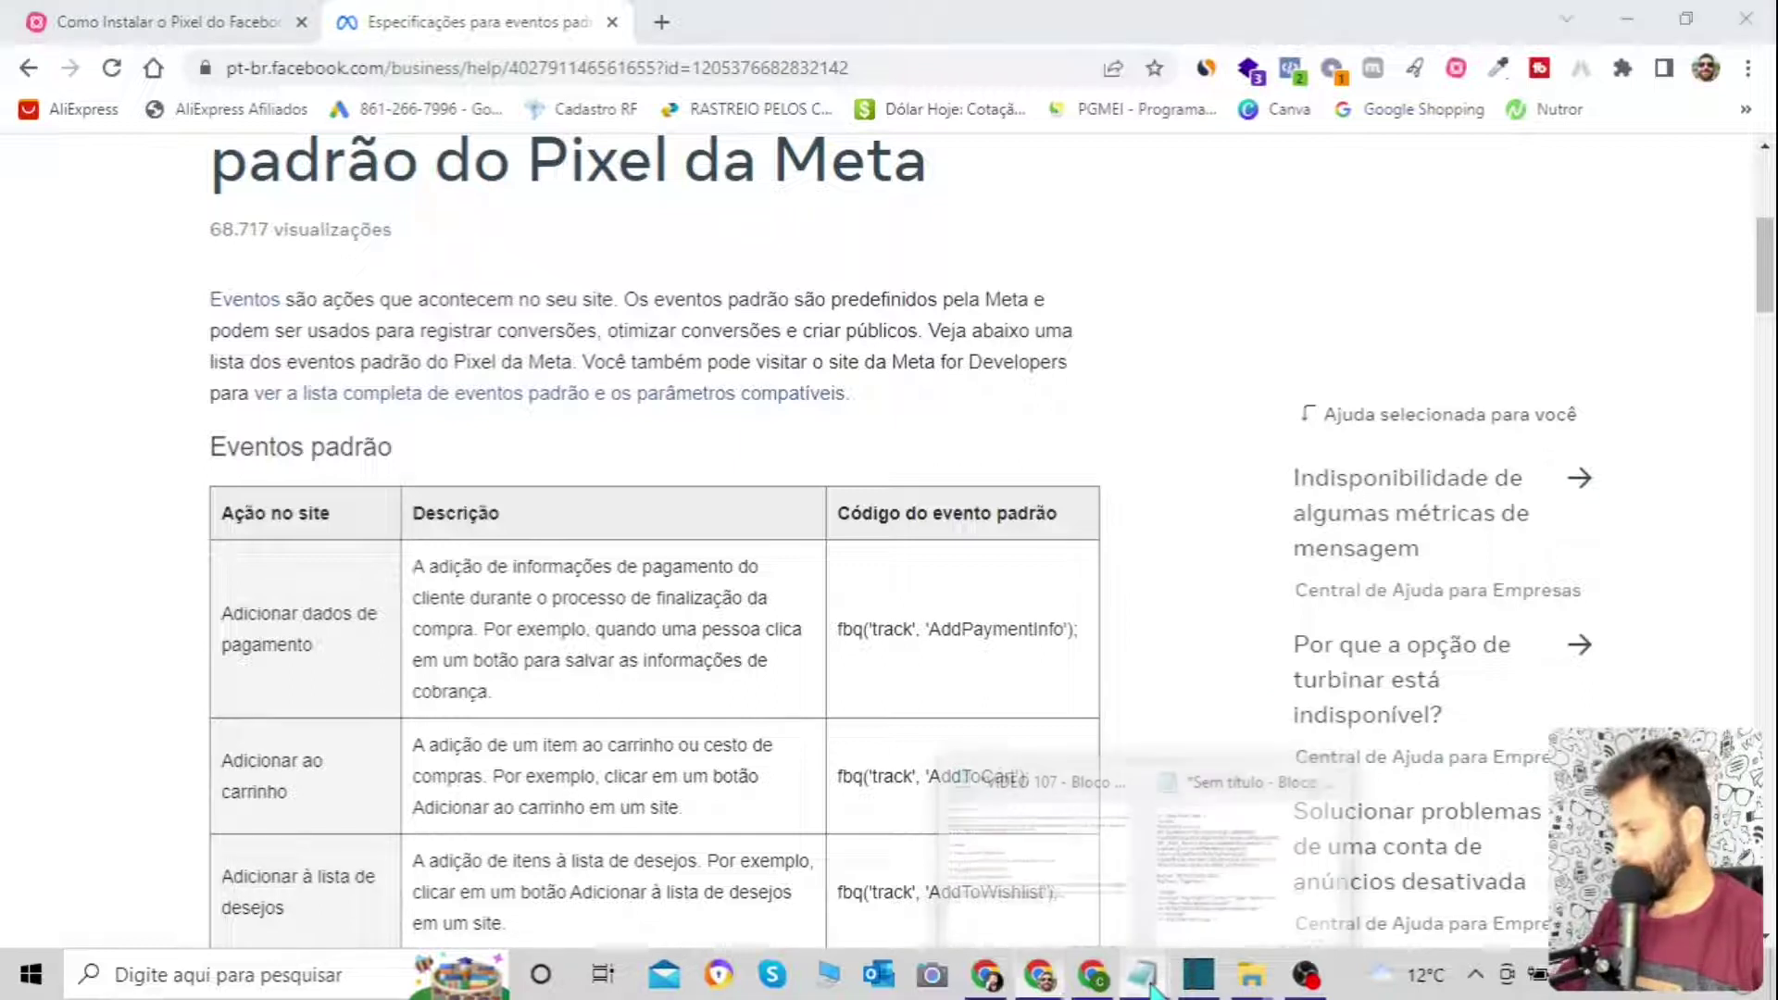
{"action": "left_click", "coordinate": [1223, 908]}
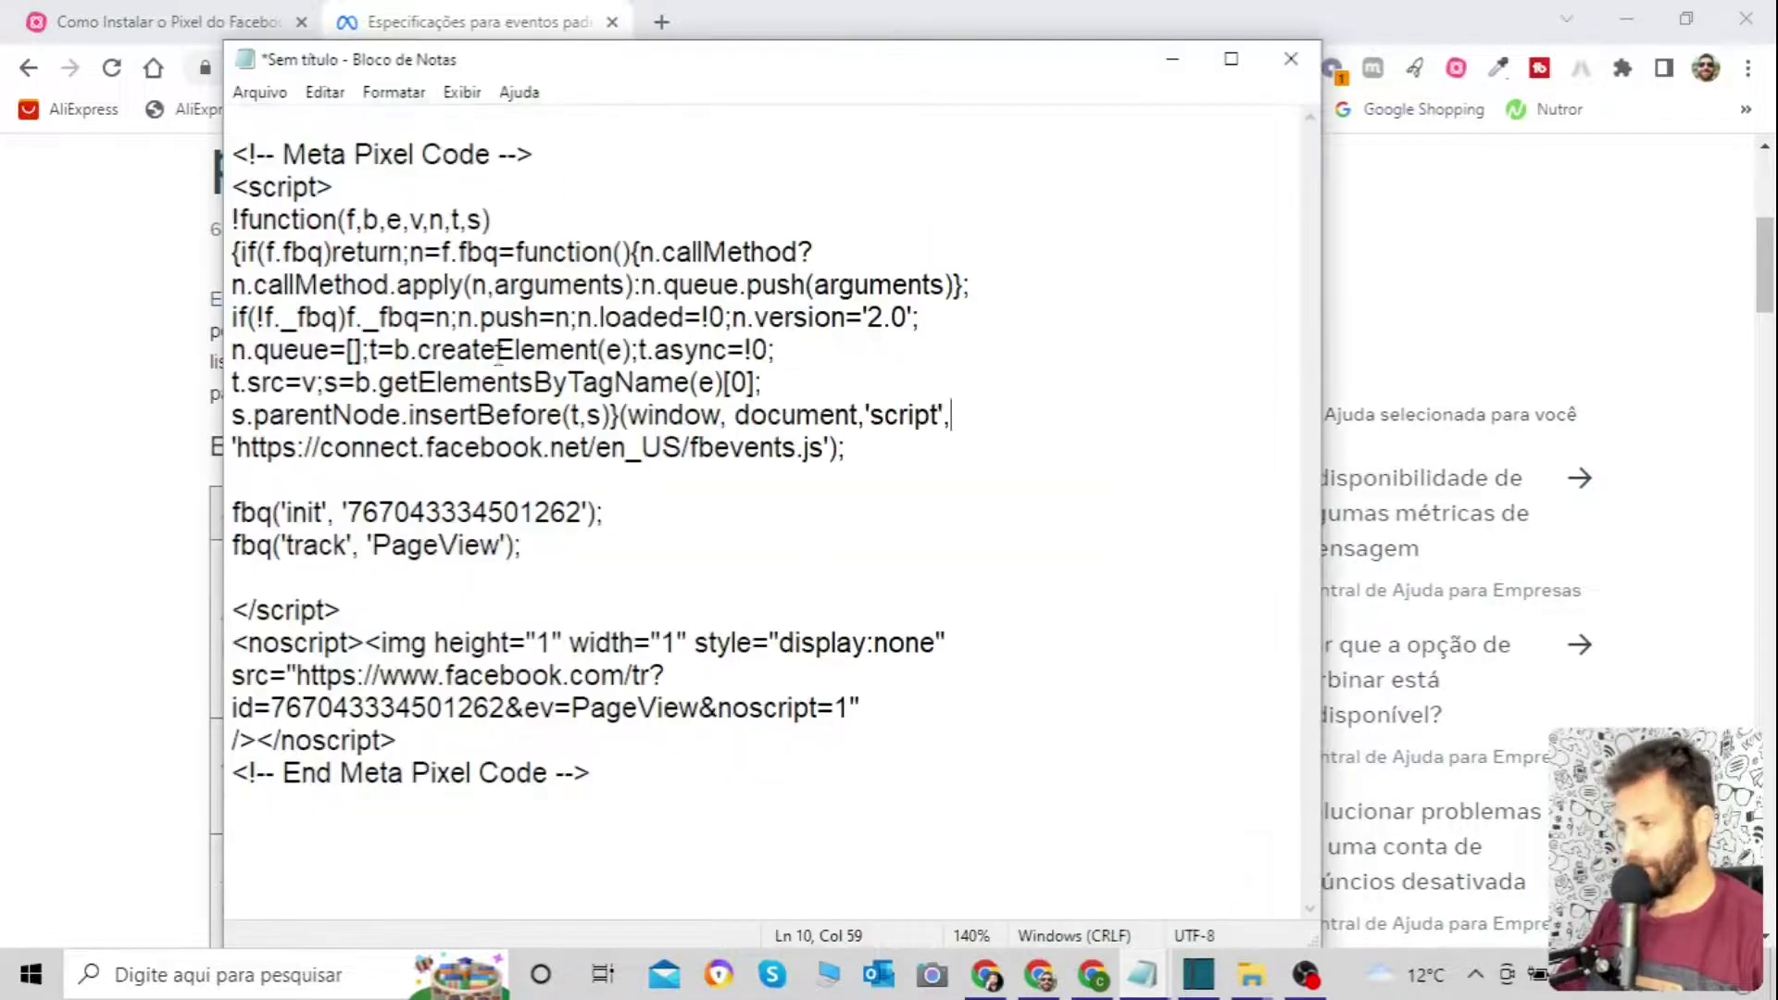
{"action": "left_click", "coordinate": [1173, 60]}
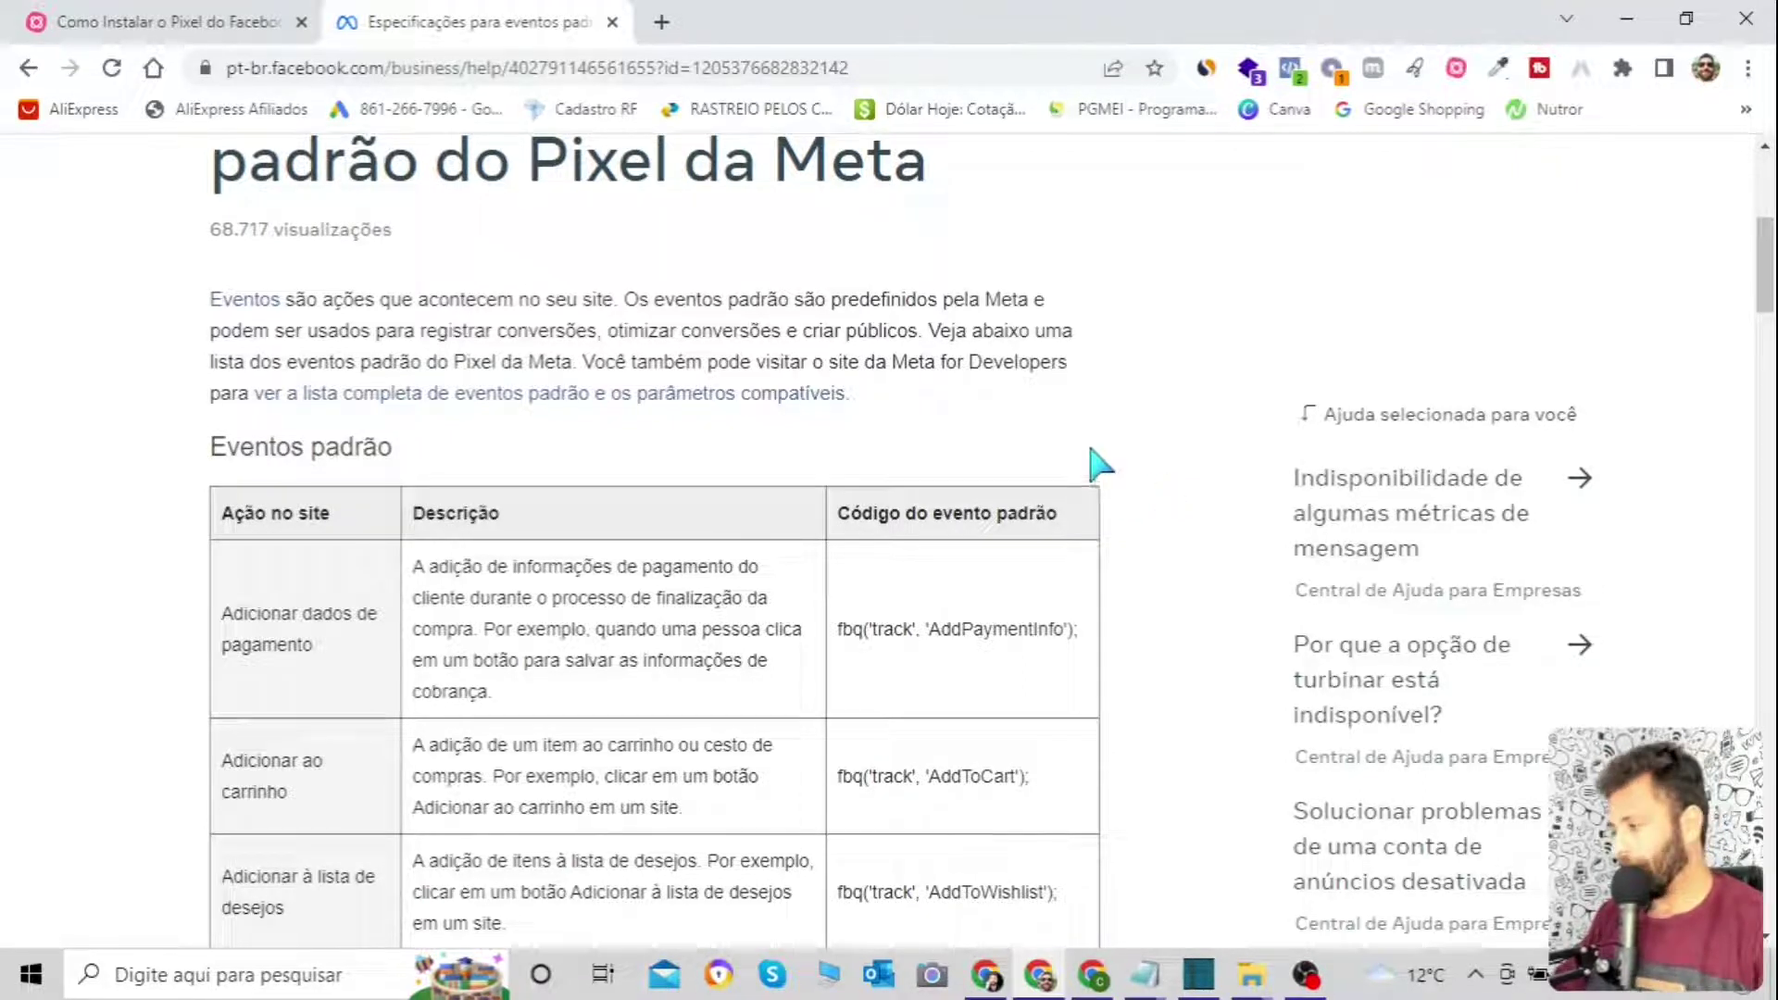
Find the Comprar action in the Eventos padrão table and highlight its 'Purchase' event code.
{"action": "scroll", "coordinate": [722, 476], "scroll_direction": "down", "scroll_amount": 3}
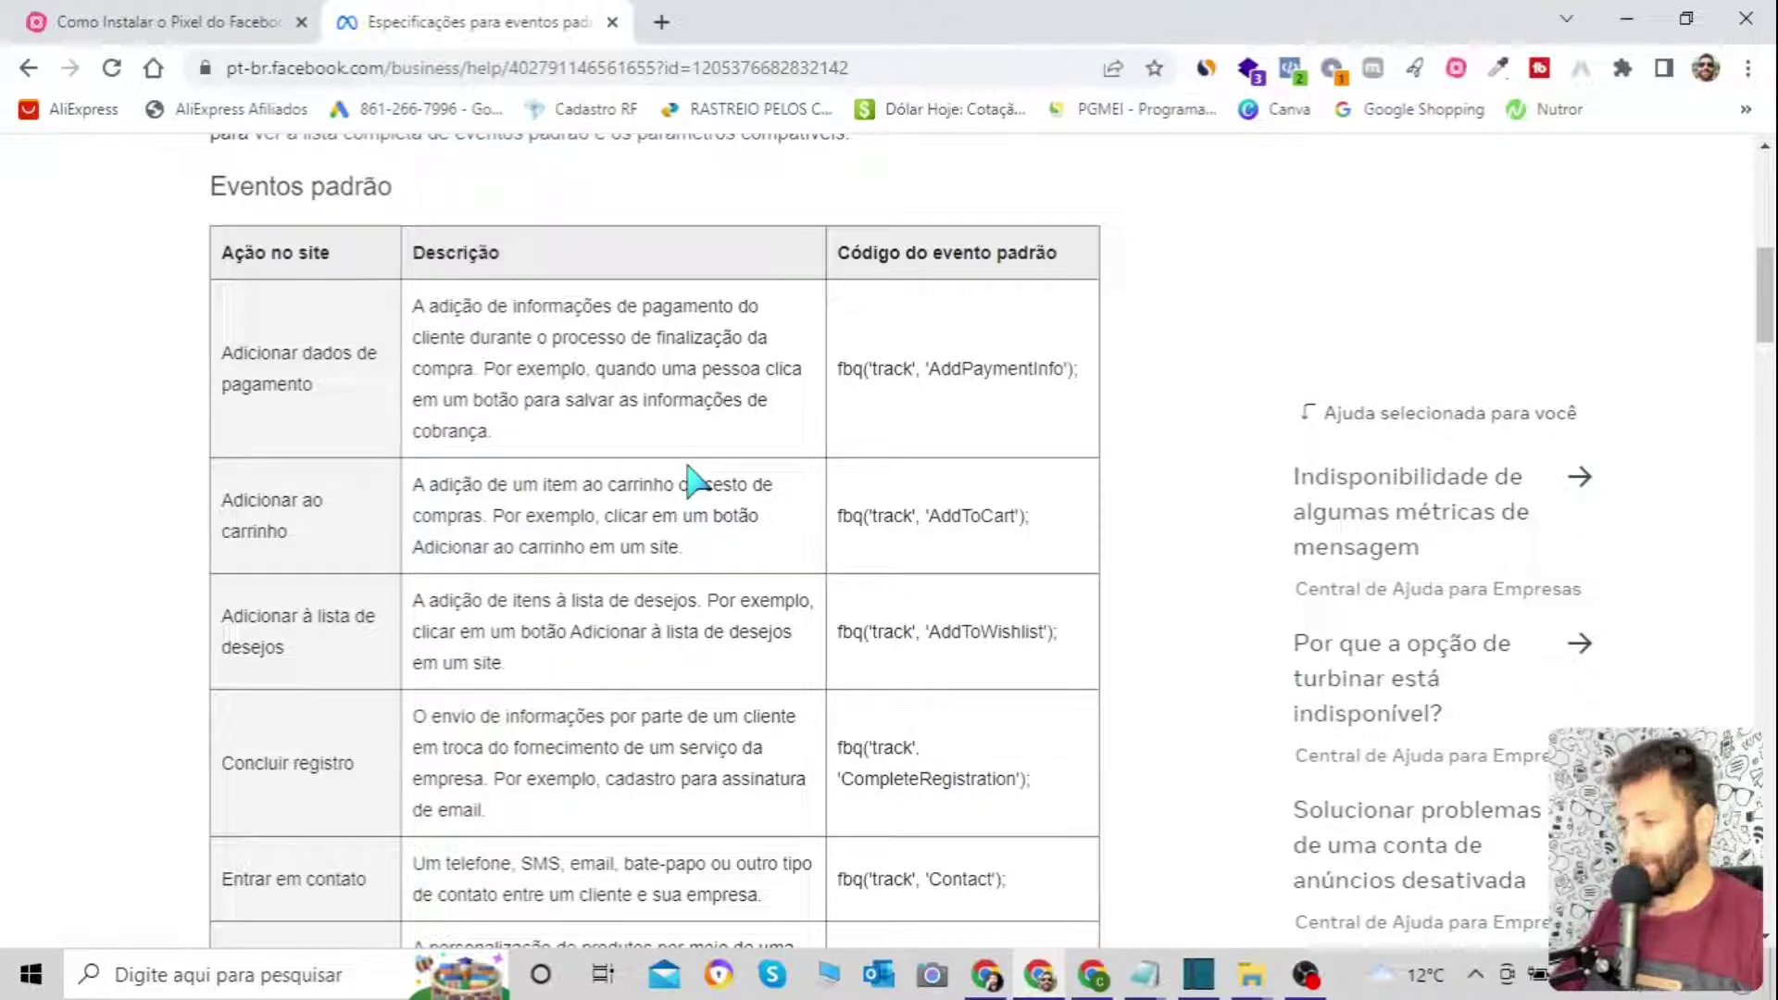
{"action": "scroll", "coordinate": [619, 492], "scroll_direction": "down", "scroll_amount": 2}
{"action": "scroll", "coordinate": [620, 505], "scroll_direction": "down", "scroll_amount": 10}
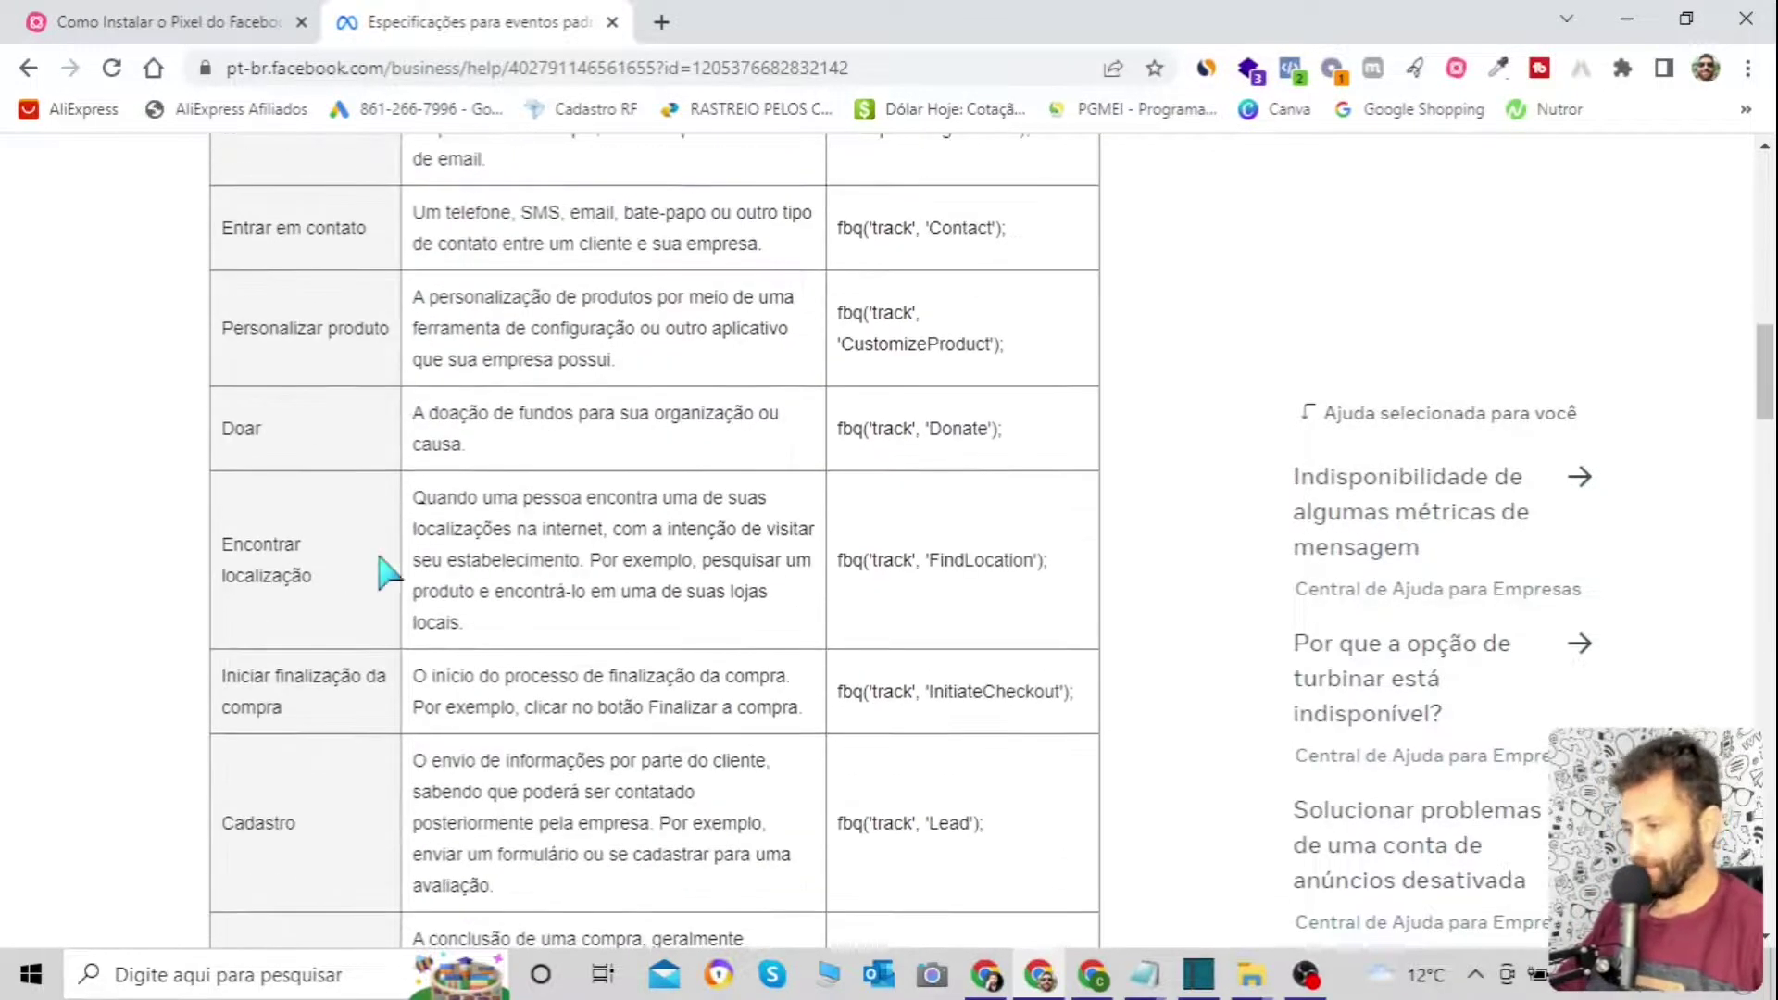
{"action": "left_click_drag", "start_coordinate": [295, 481], "coordinate": [221, 481]}
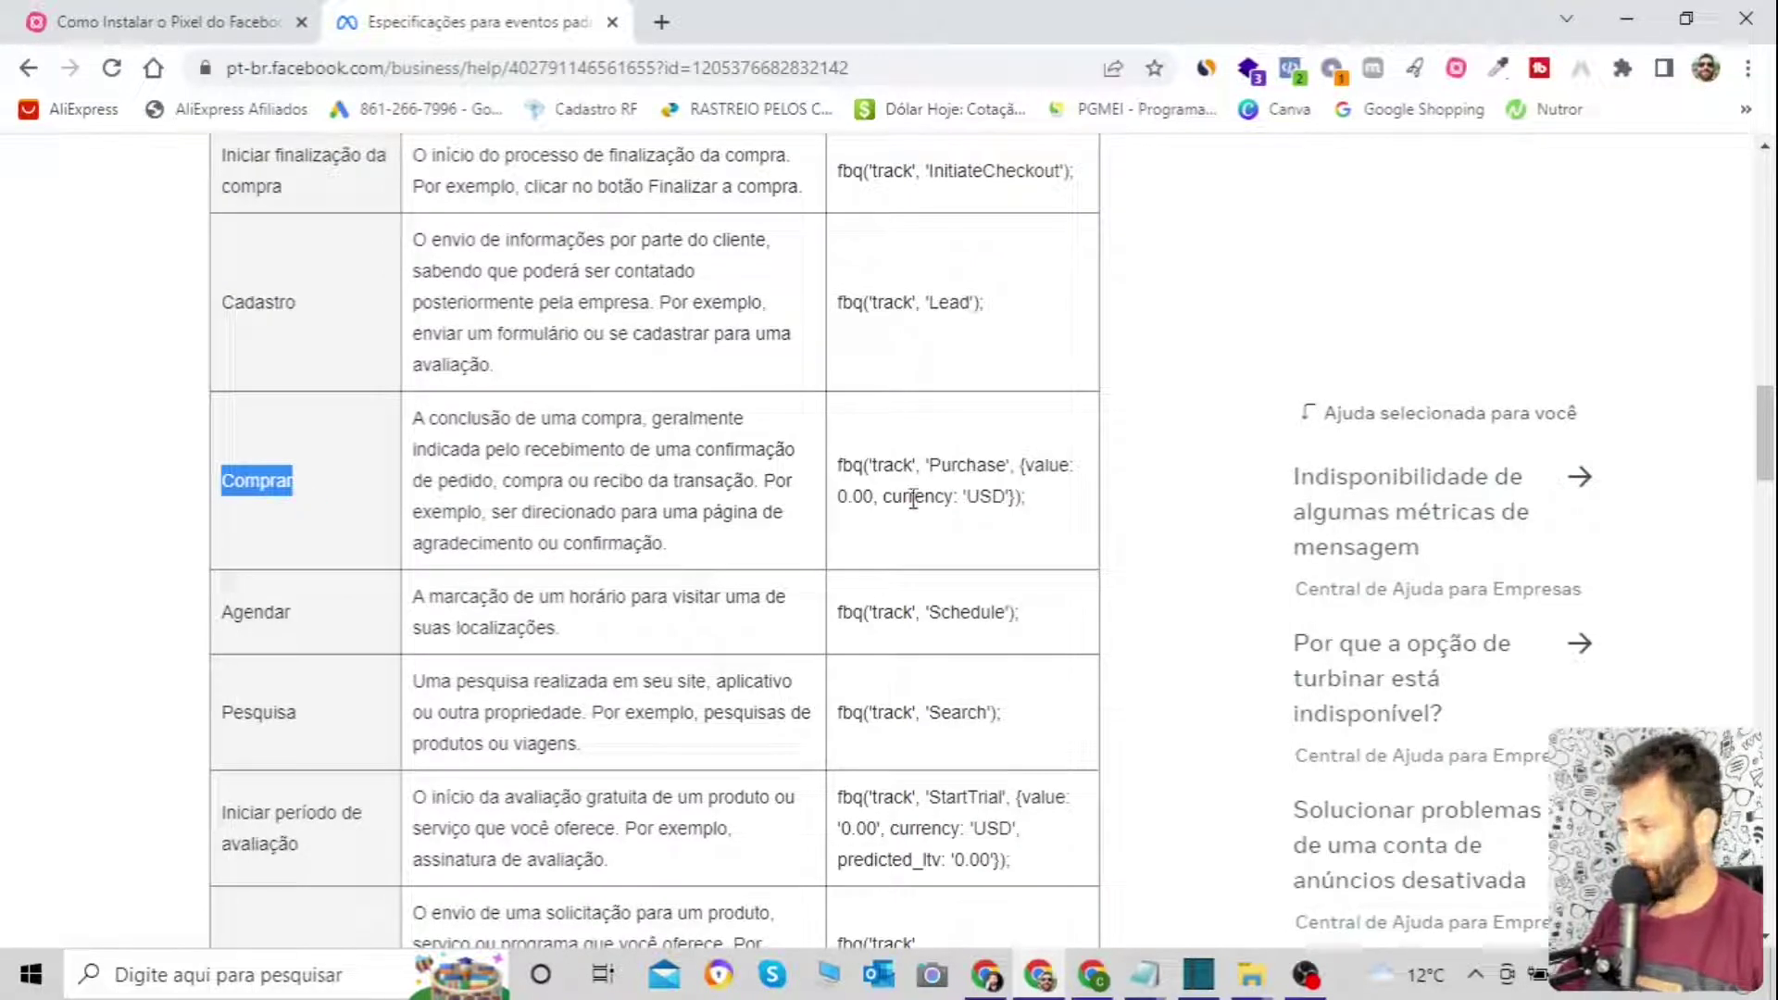
{"action": "left_click_drag", "start_coordinate": [1028, 498], "coordinate": [836, 468]}
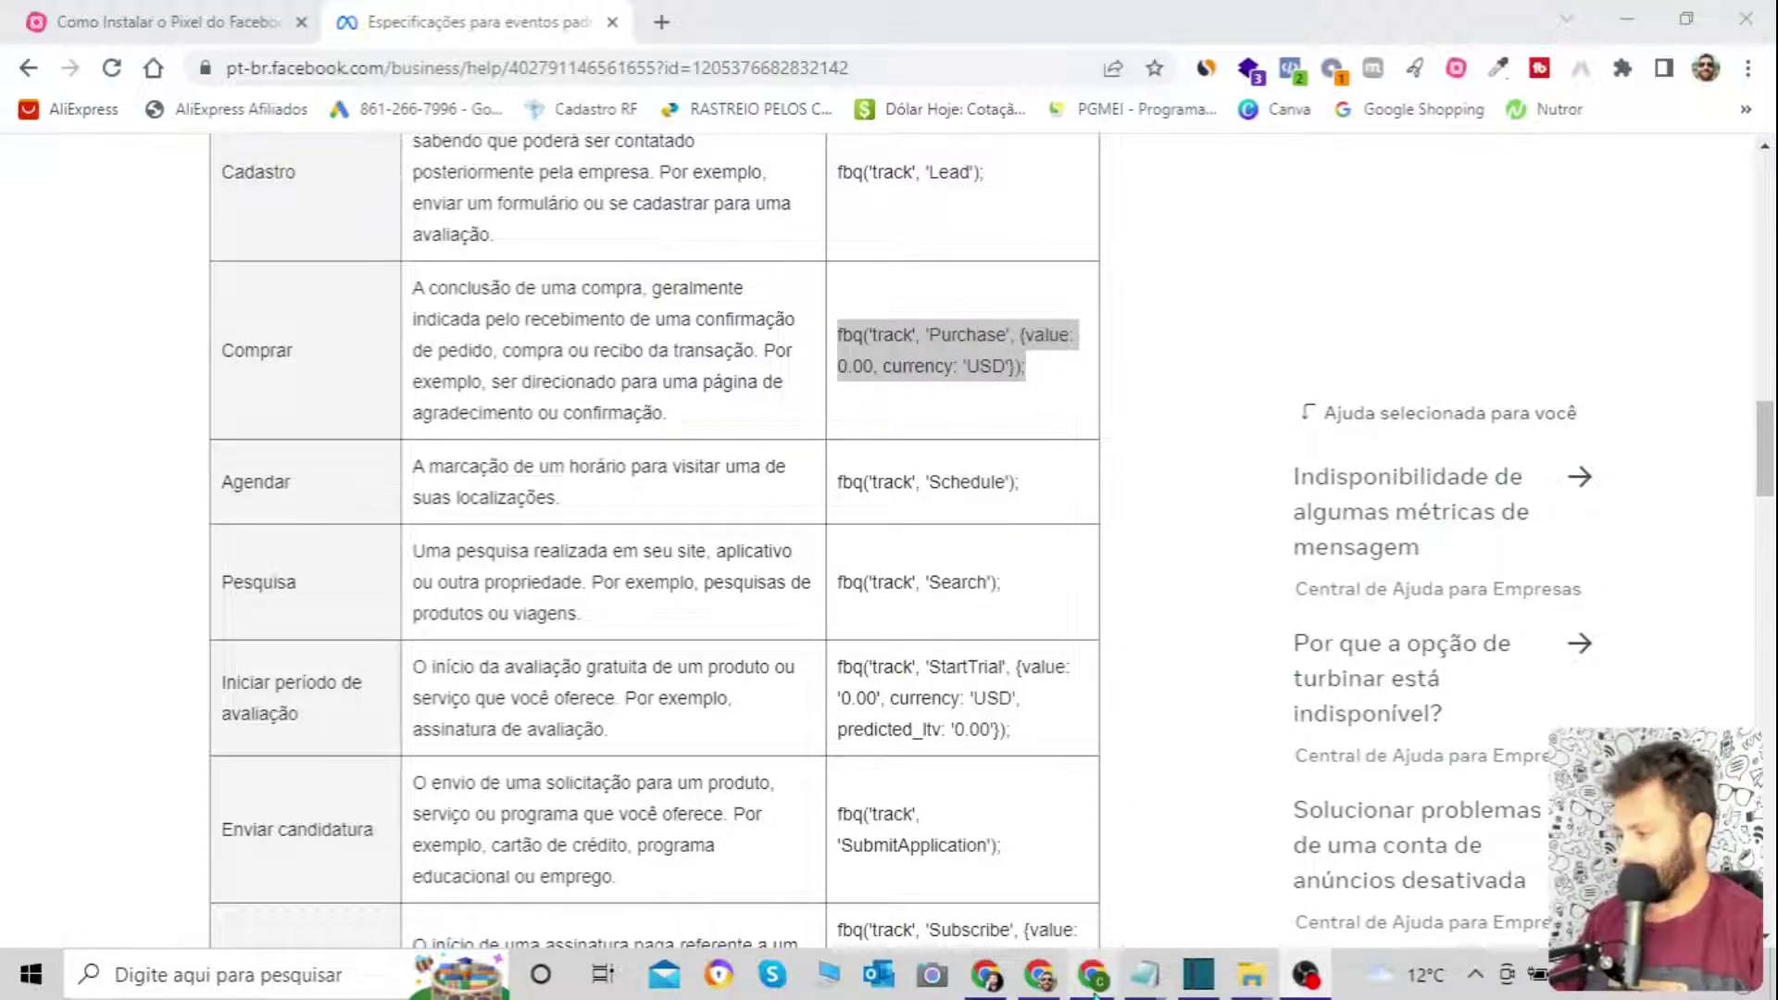
Cut the entire Meta Pixel base code out of the untitled Bloco de Notas file.
{"action": "mouse_move", "coordinate": [1144, 974]}
{"action": "left_click", "coordinate": [1227, 922]}
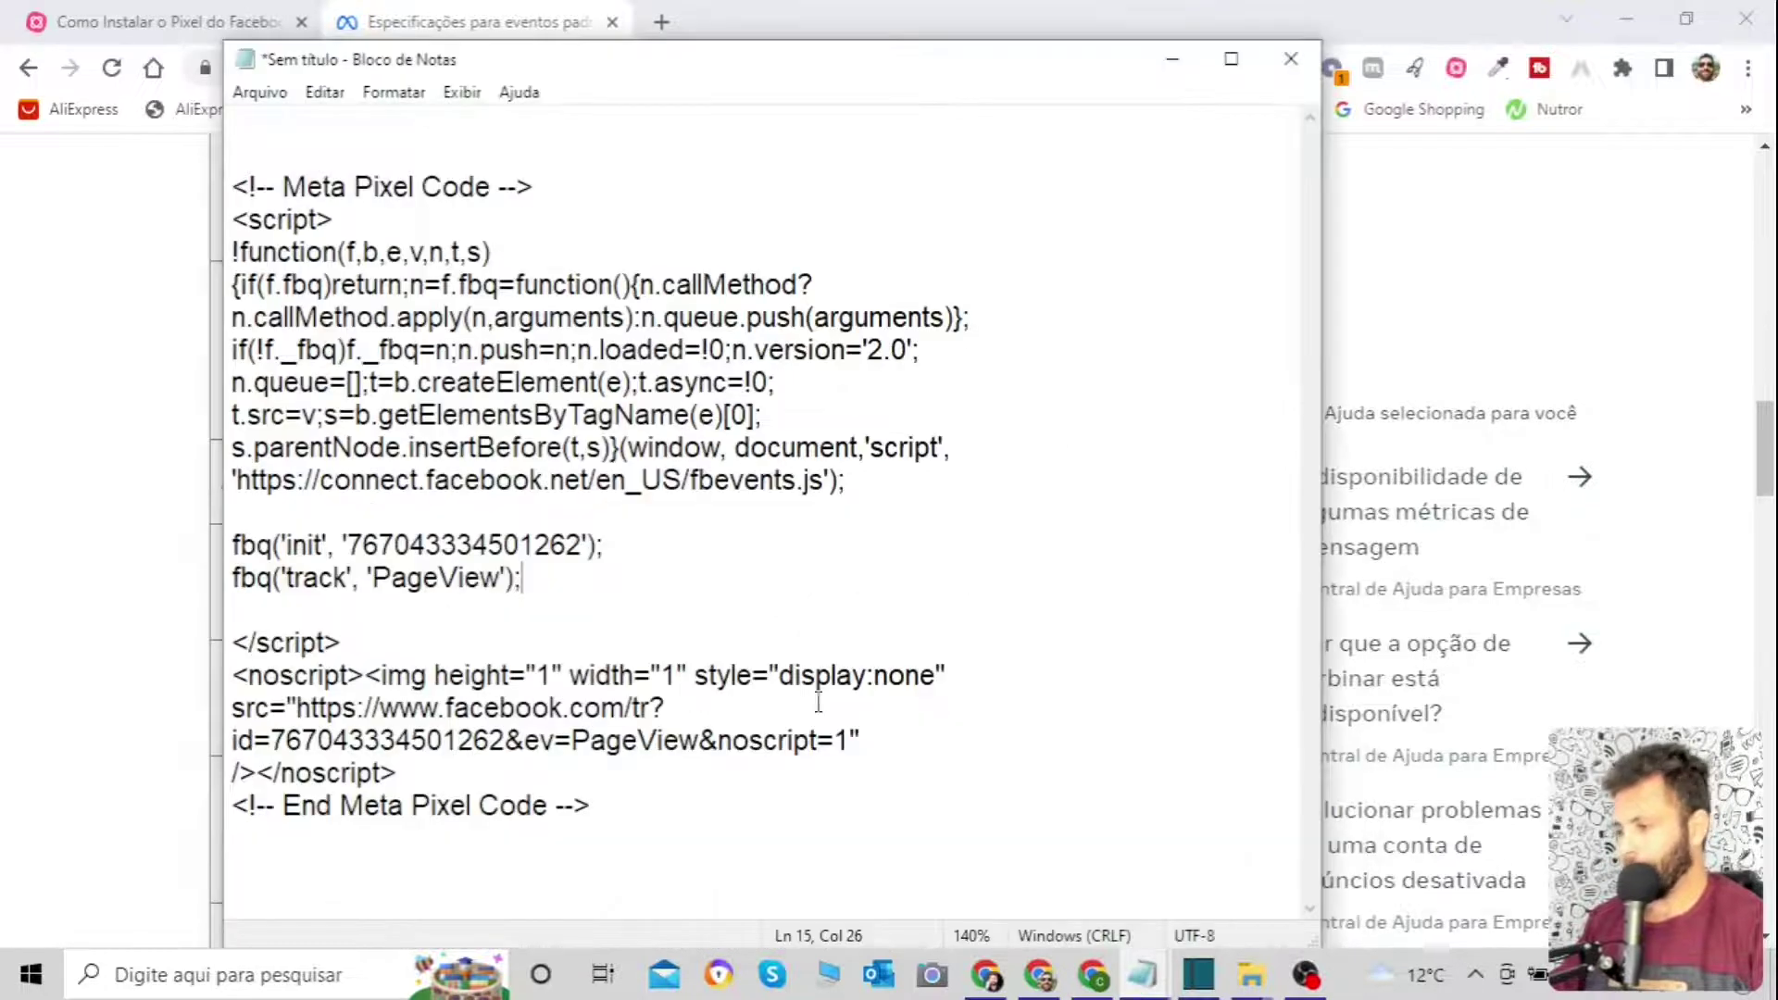
{"action": "left_click", "coordinate": [610, 808]}
{"action": "left_click_drag", "start_coordinate": [610, 808], "coordinate": [191, 159]}
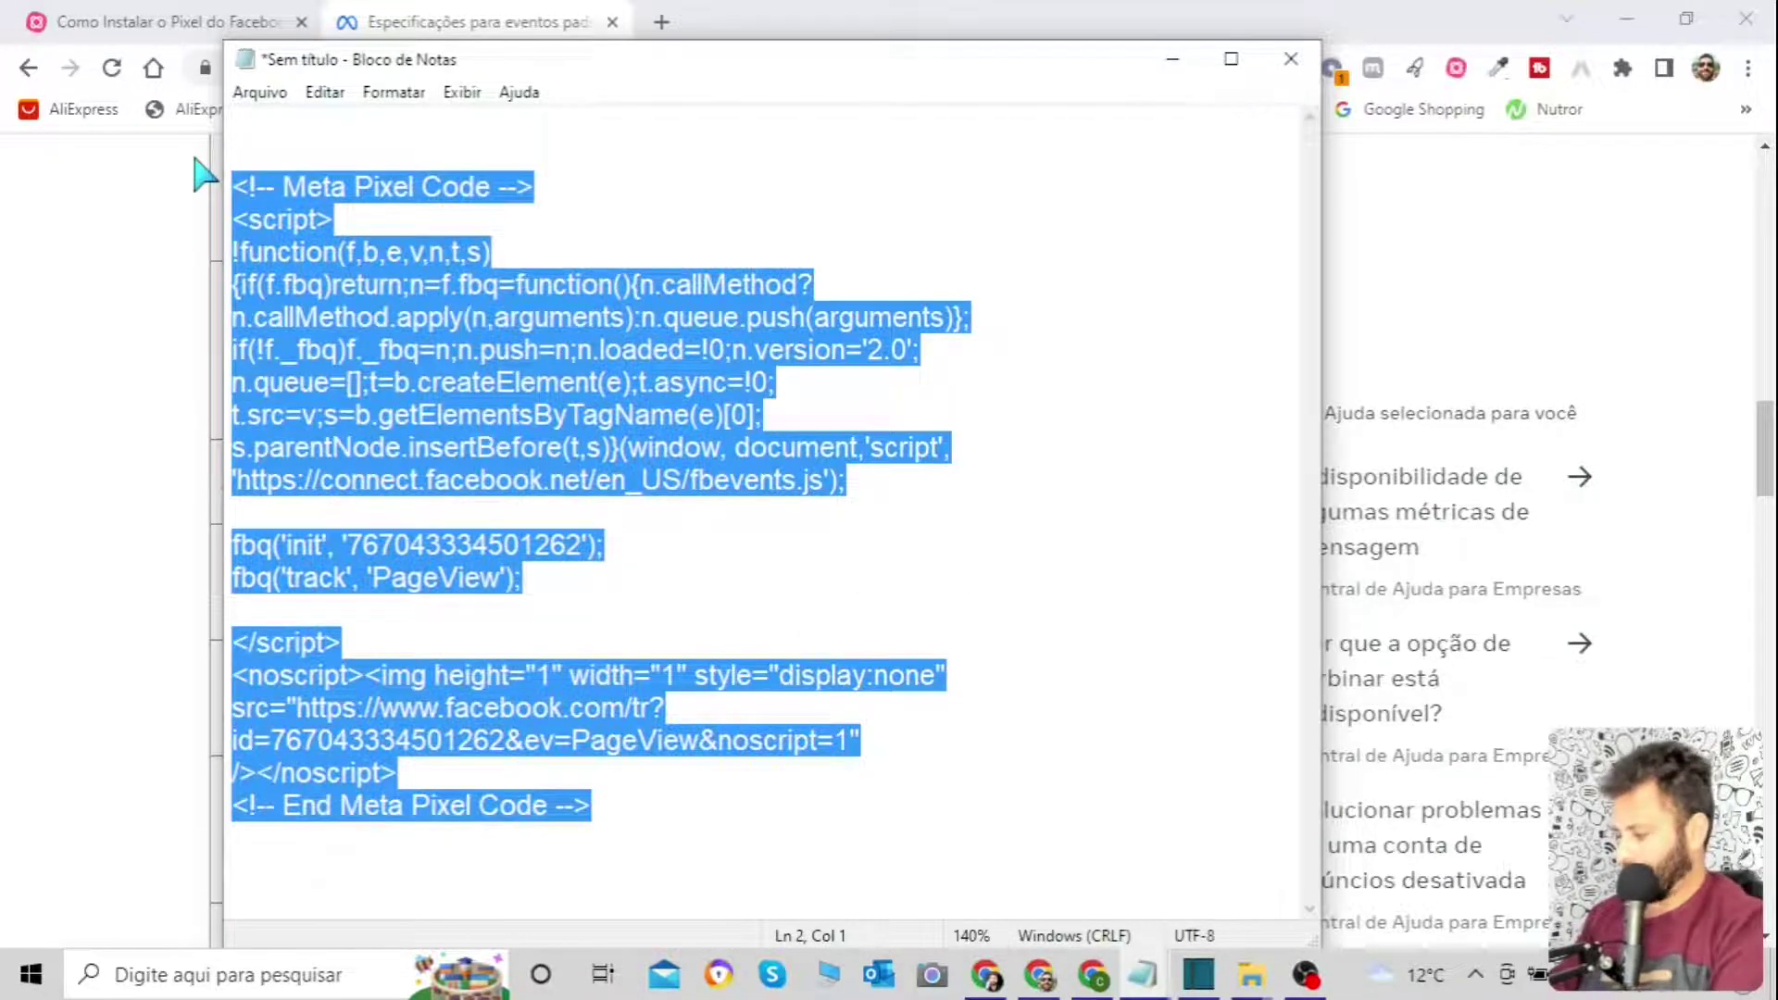
{"action": "key", "text": "ctrl+x"}
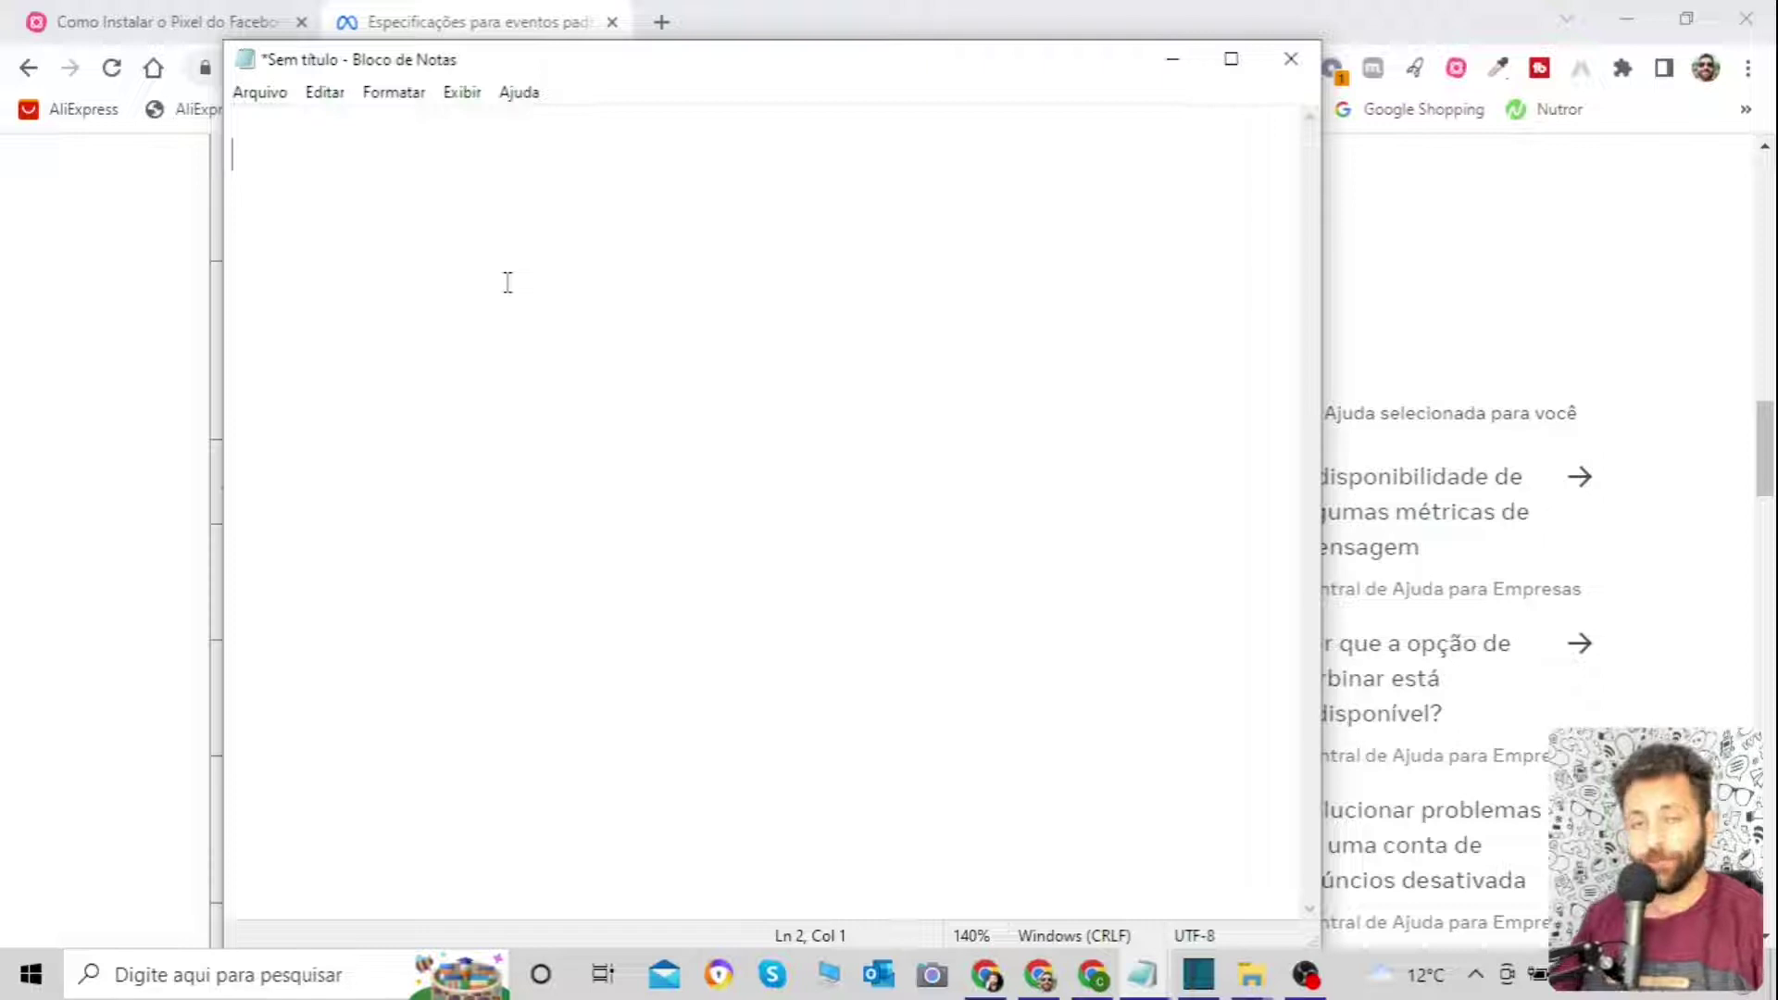
Copy the base code from Gerenciador de Eventos and paste it into the empty Bloco de Notas file.
{"action": "left_click", "coordinate": [1054, 981]}
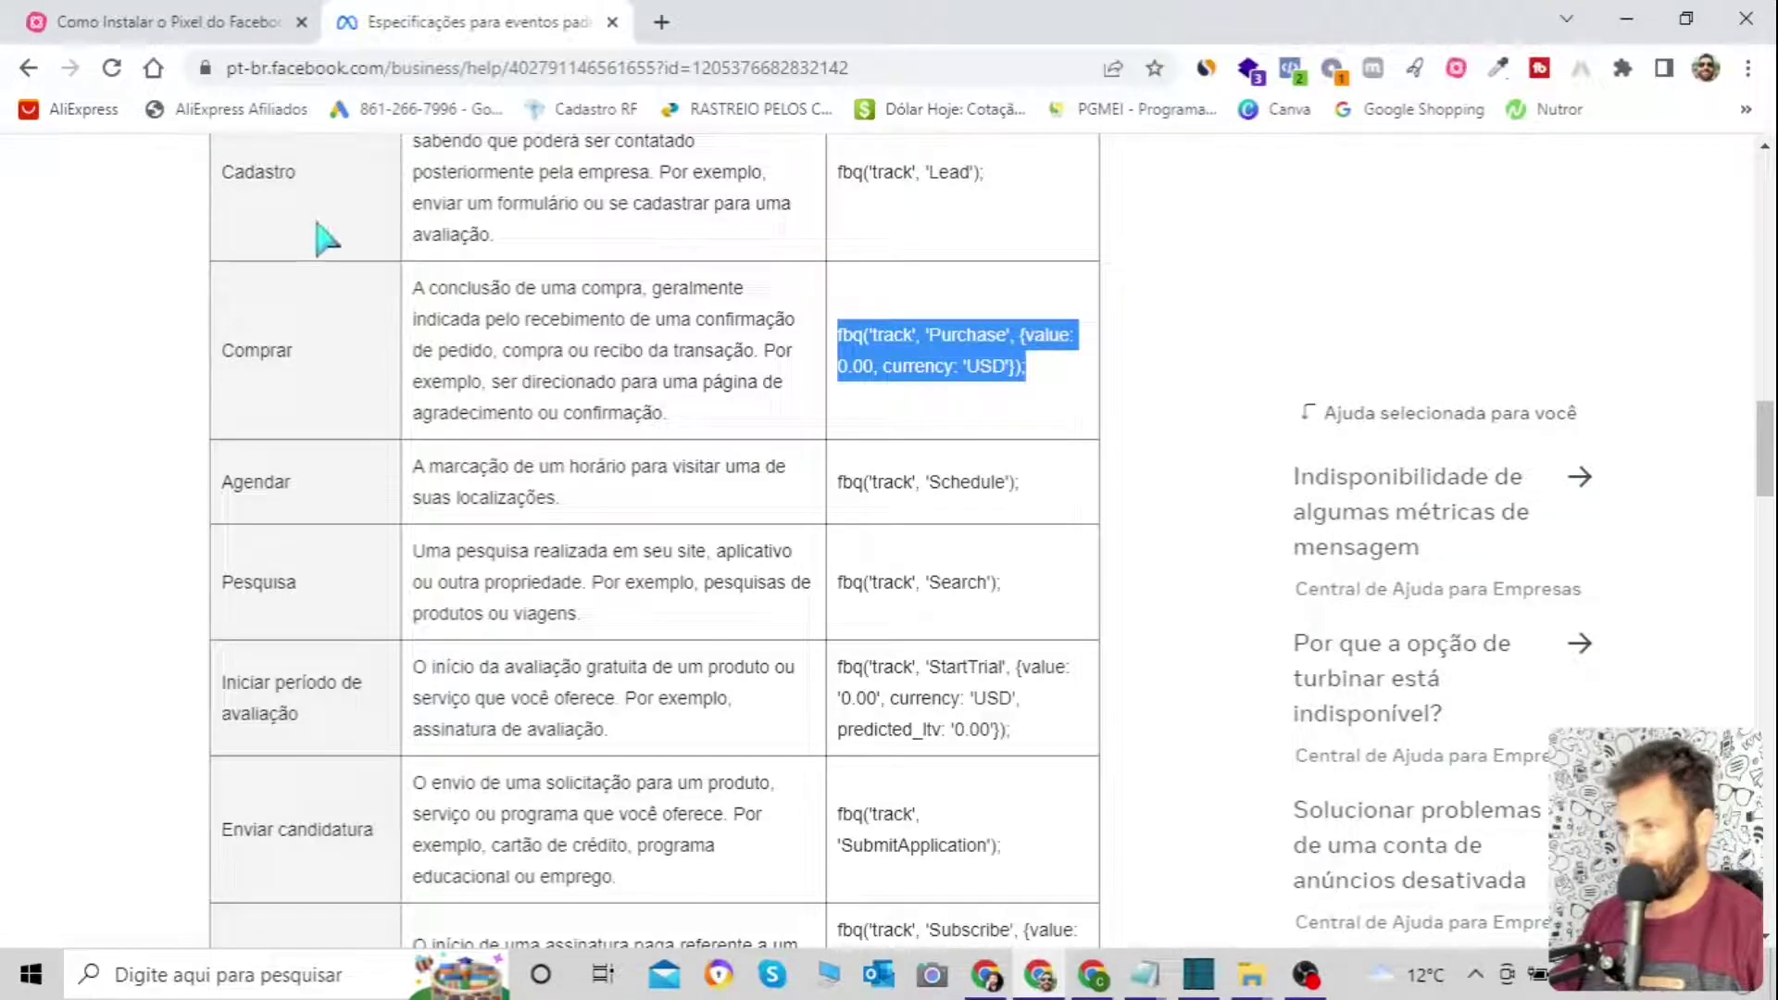
{"action": "left_click", "coordinate": [1092, 974]}
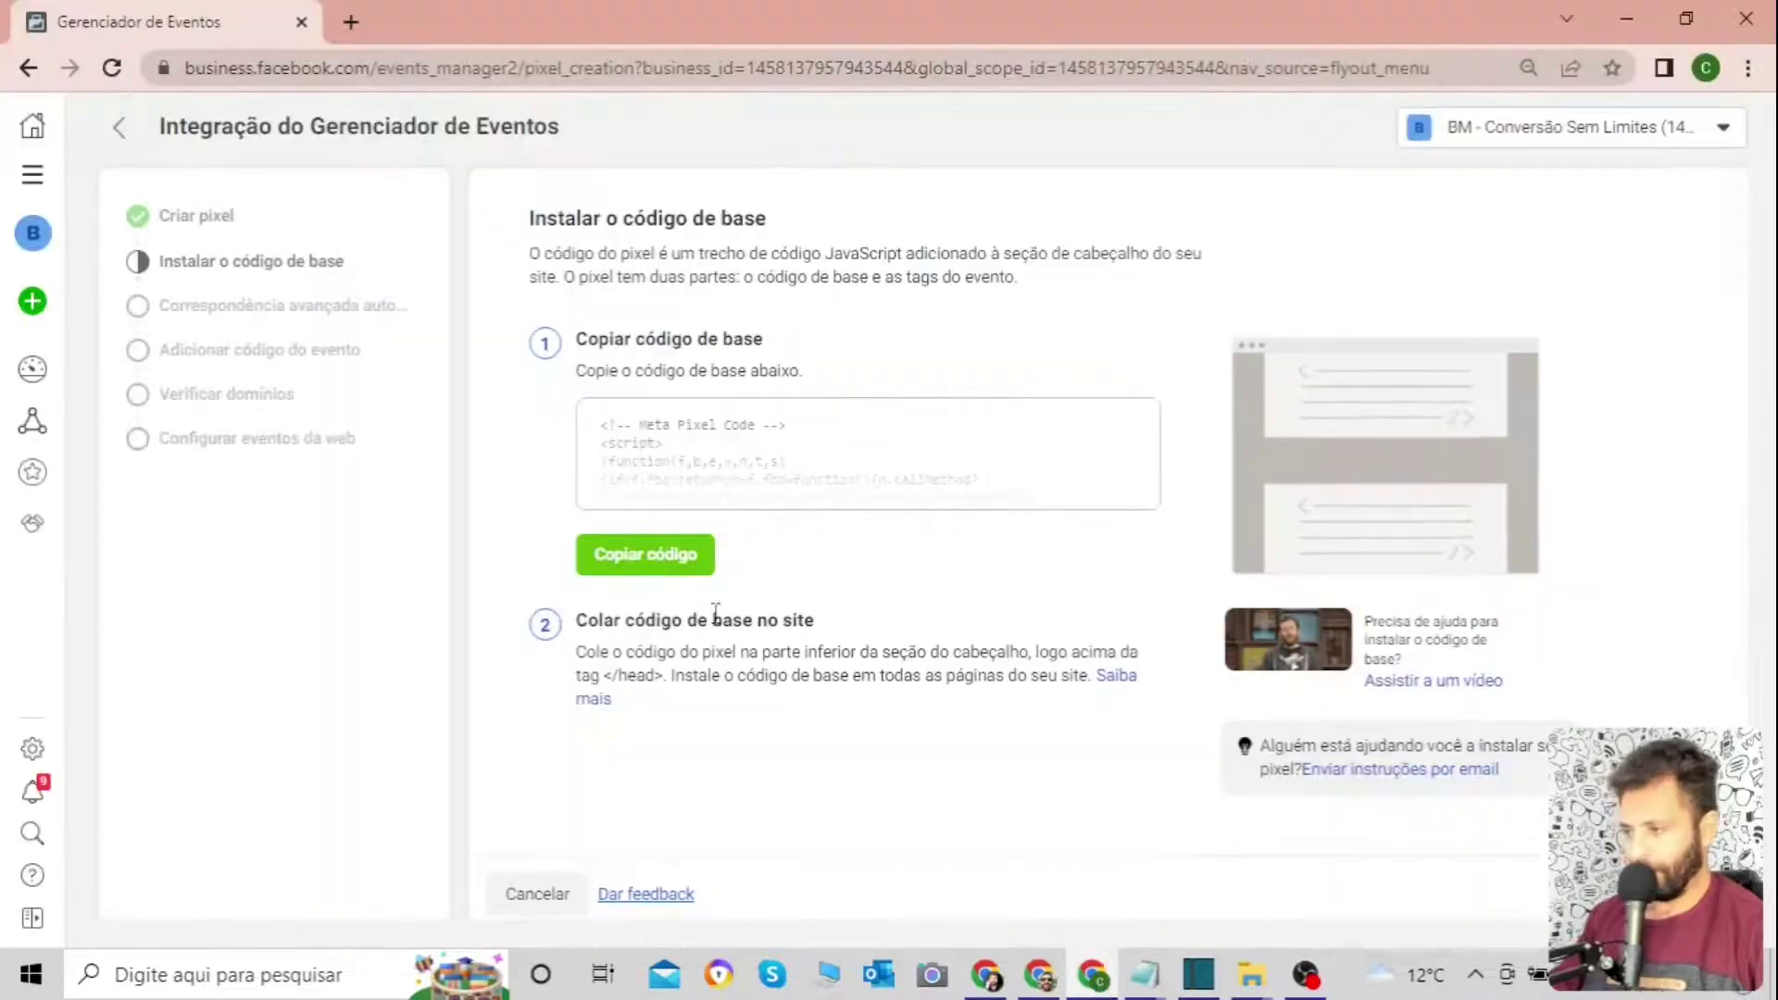
{"action": "left_click", "coordinate": [674, 559]}
{"action": "mouse_move", "coordinate": [1145, 982]}
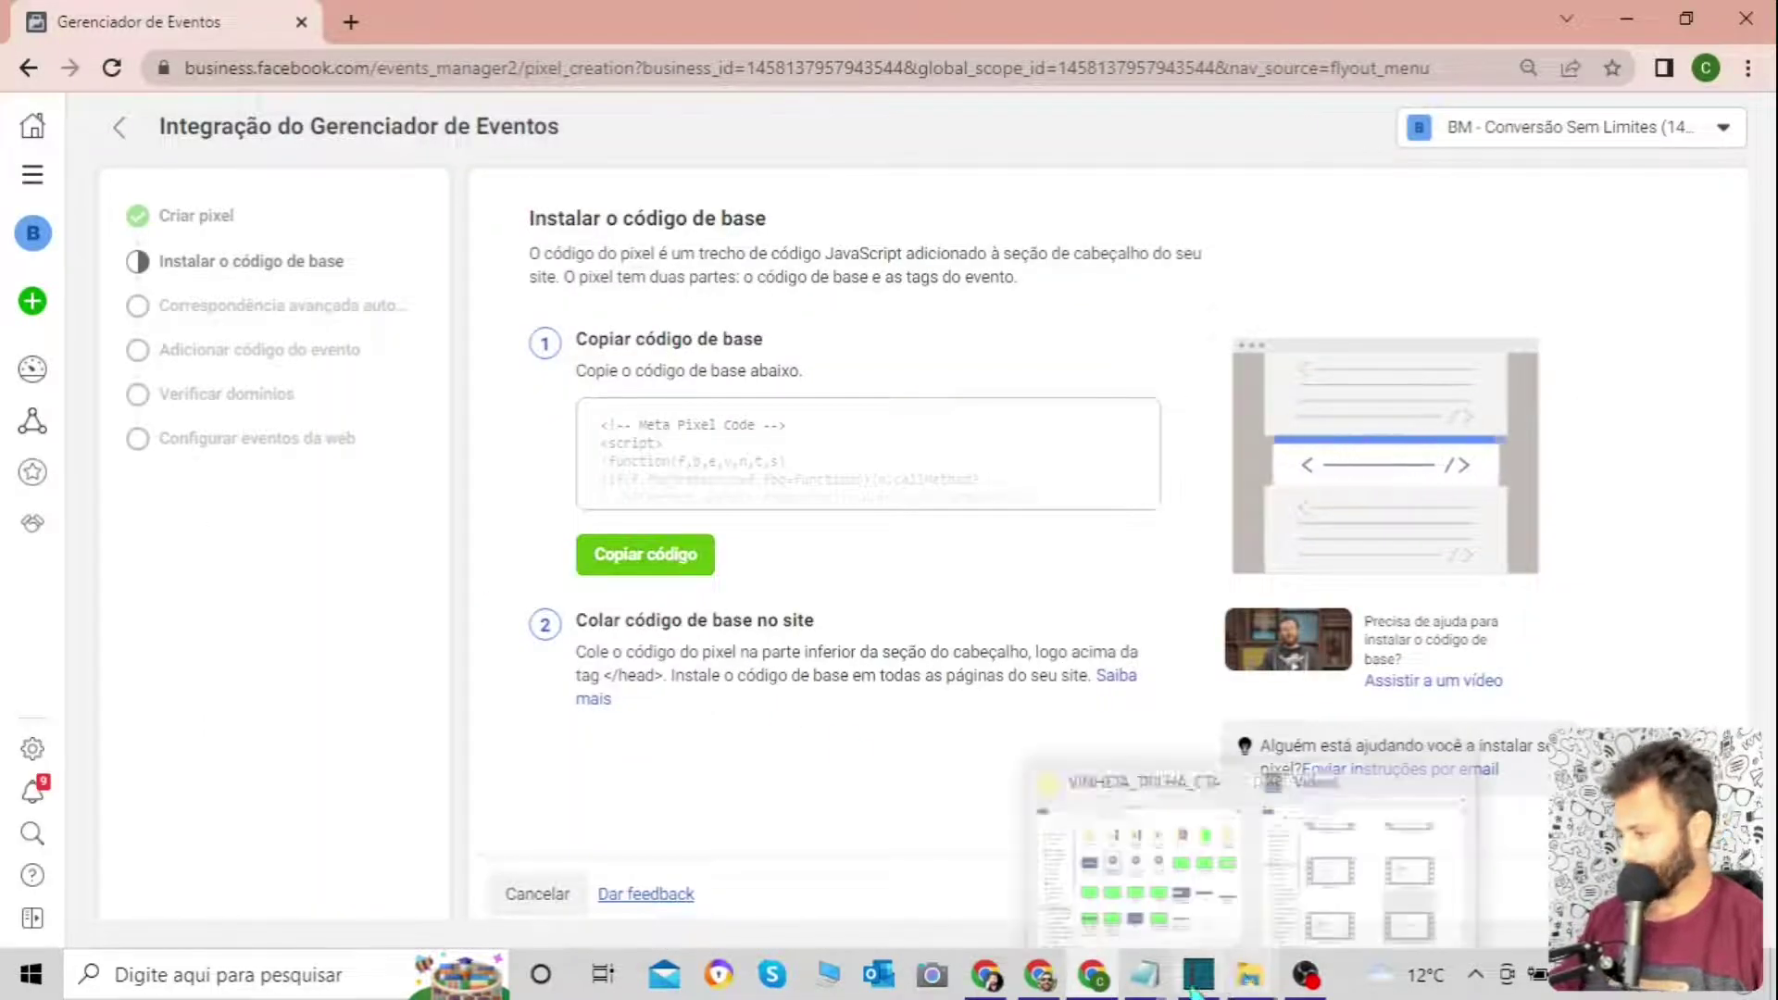
{"action": "left_click", "coordinate": [1185, 926]}
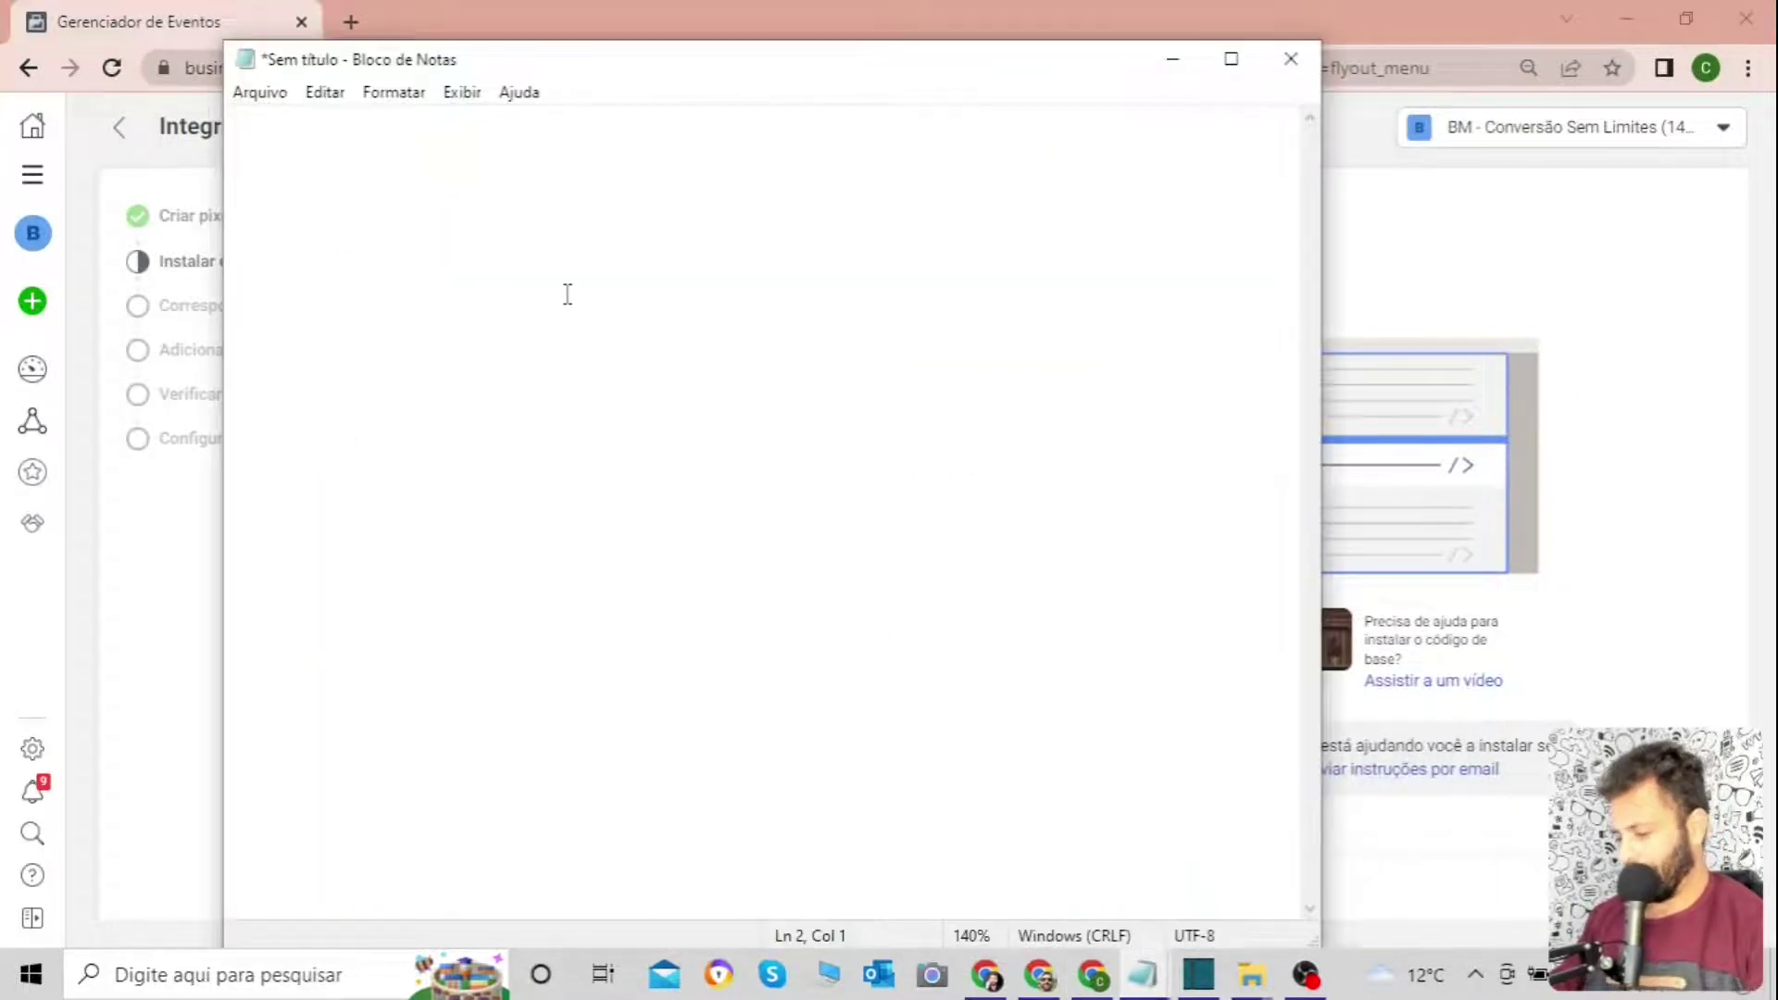
{"action": "key", "text": "ctrl+v"}
Add blank lines before the fbq('init') line, after the 'PageView' line and at the start of the file.
{"action": "left_click", "coordinate": [905, 500]}
{"action": "left_click", "coordinate": [882, 447]}
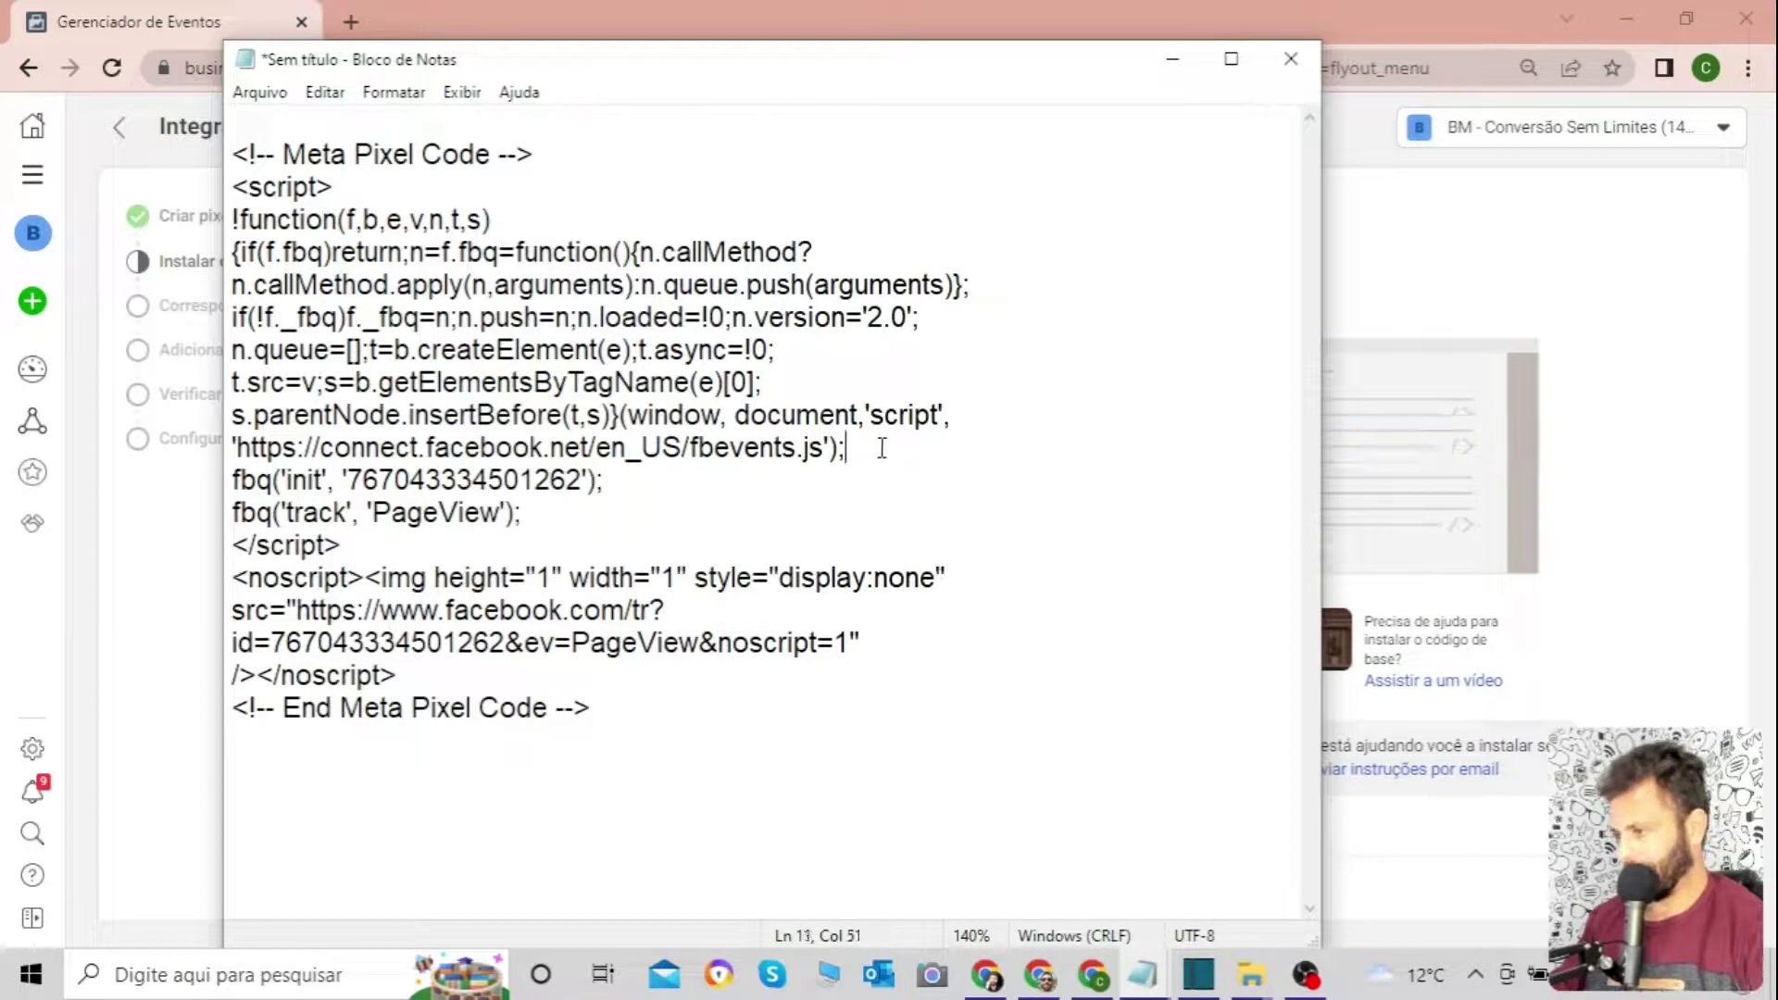
{"action": "key", "text": "Return"}
{"action": "left_click", "coordinate": [576, 544]}
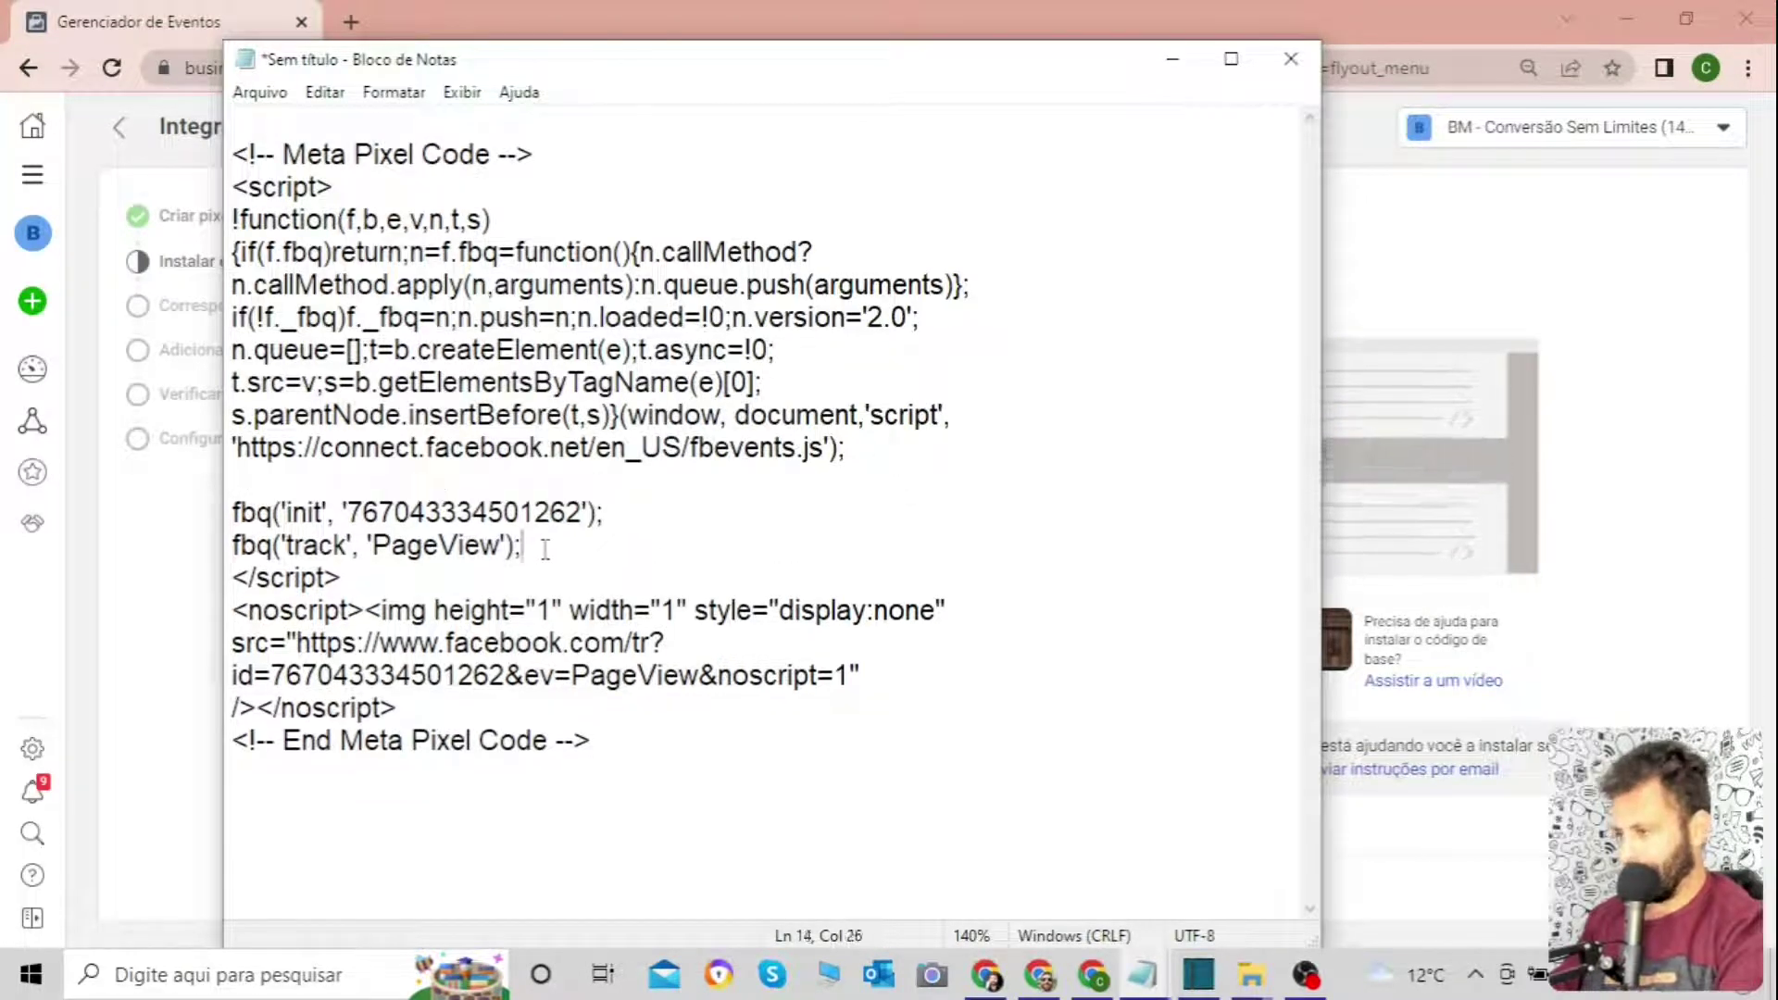
{"action": "key", "text": "Return"}
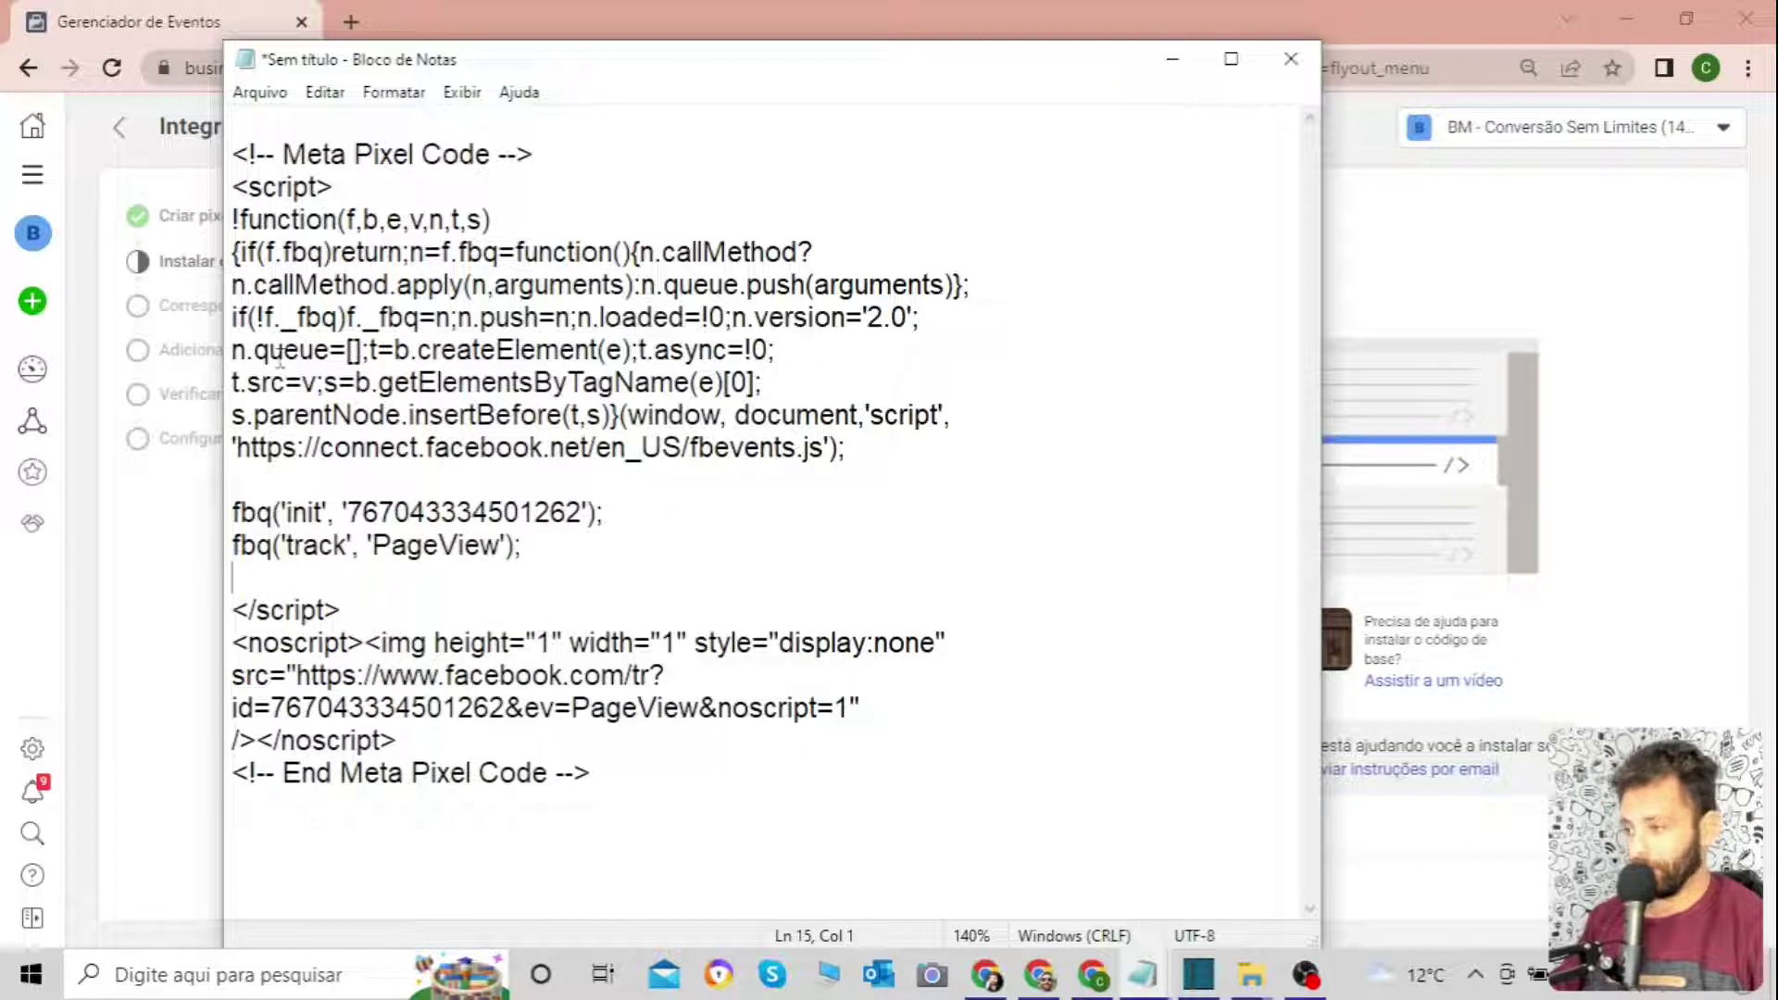
{"action": "key", "text": "ctrl+Home"}
{"action": "key", "text": "Return"}
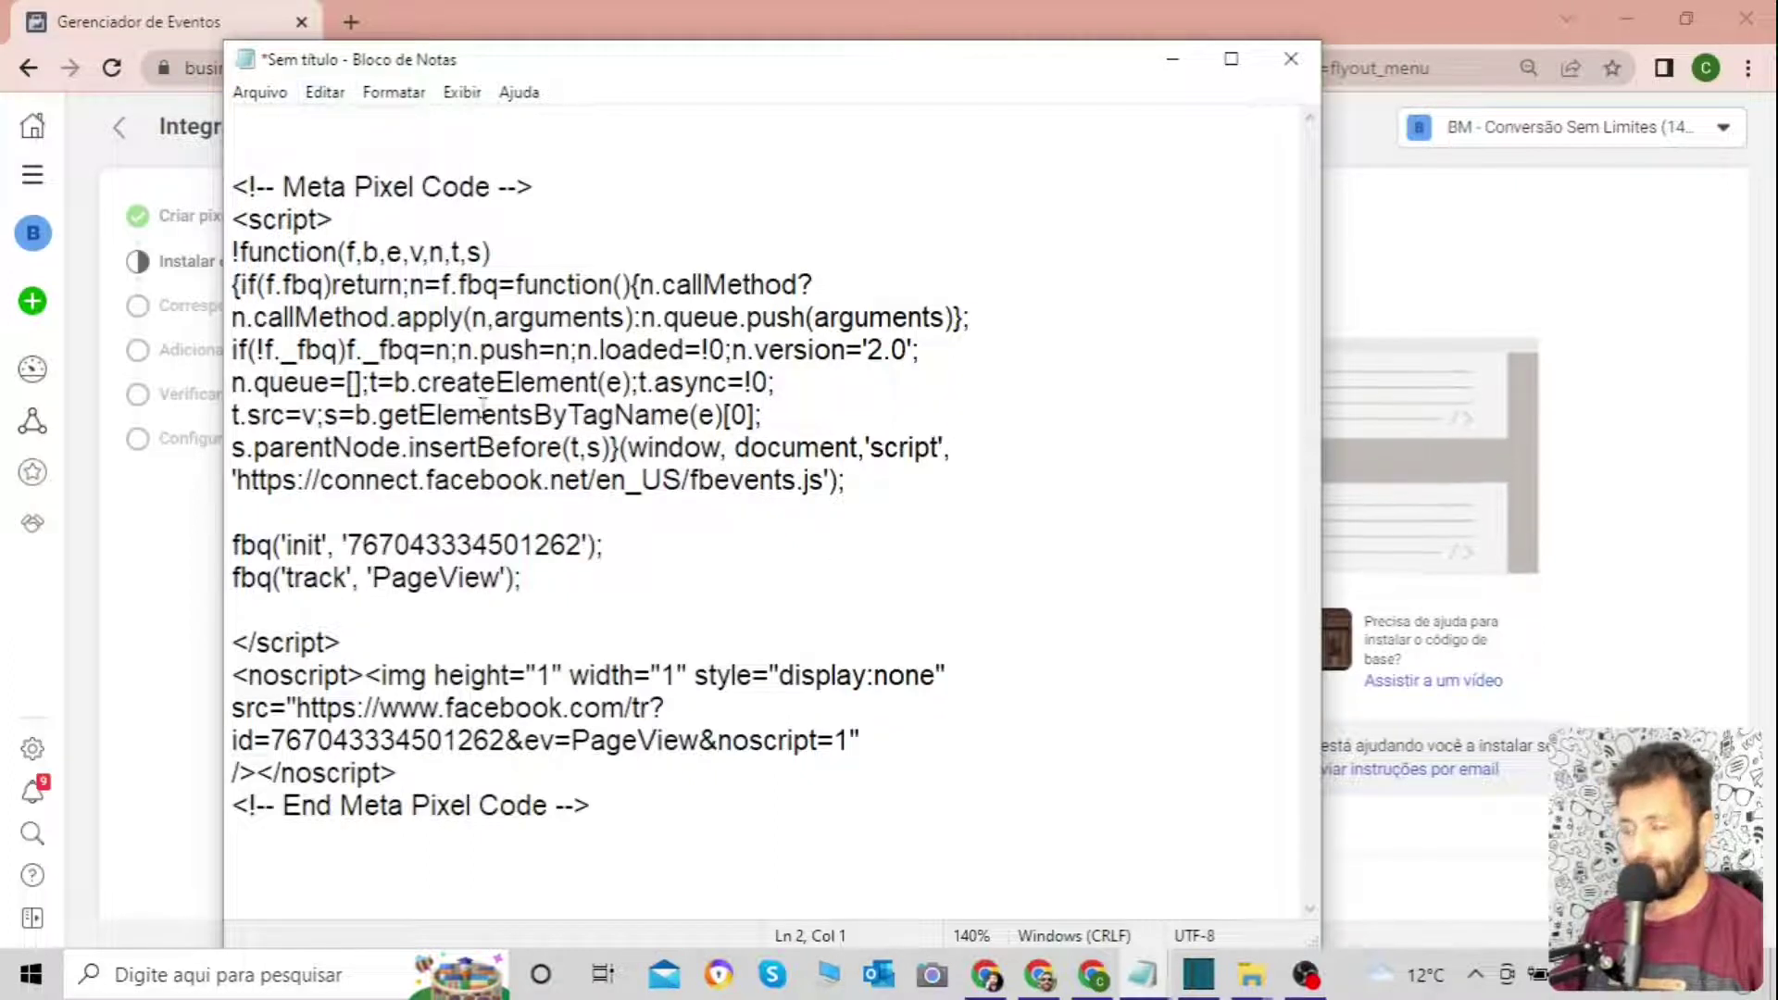
Return to the help article and select the Comprar event code, fbq('track', 'Purchase', {value: 0.00, currency: 'USD'});.
{"action": "left_click", "coordinate": [1044, 977]}
{"action": "left_click_drag", "start_coordinate": [1052, 389], "coordinate": [845, 331]}
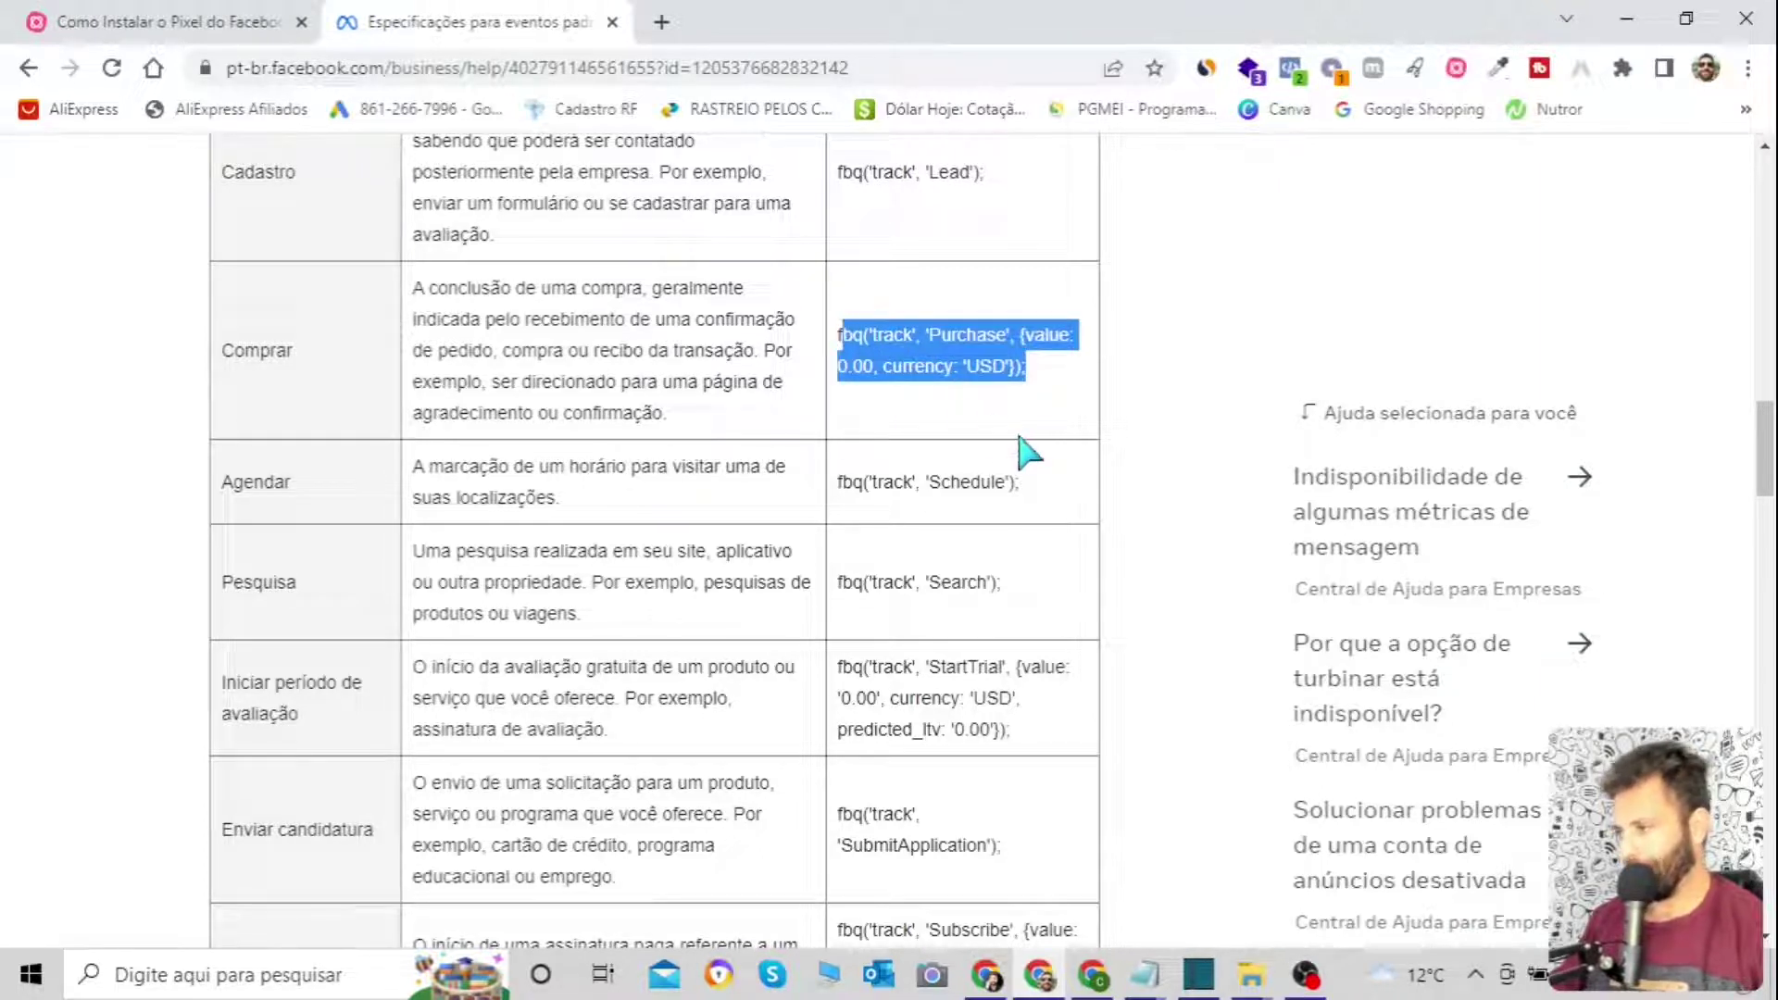
{"action": "left_click_drag", "start_coordinate": [1035, 396], "coordinate": [838, 337]}
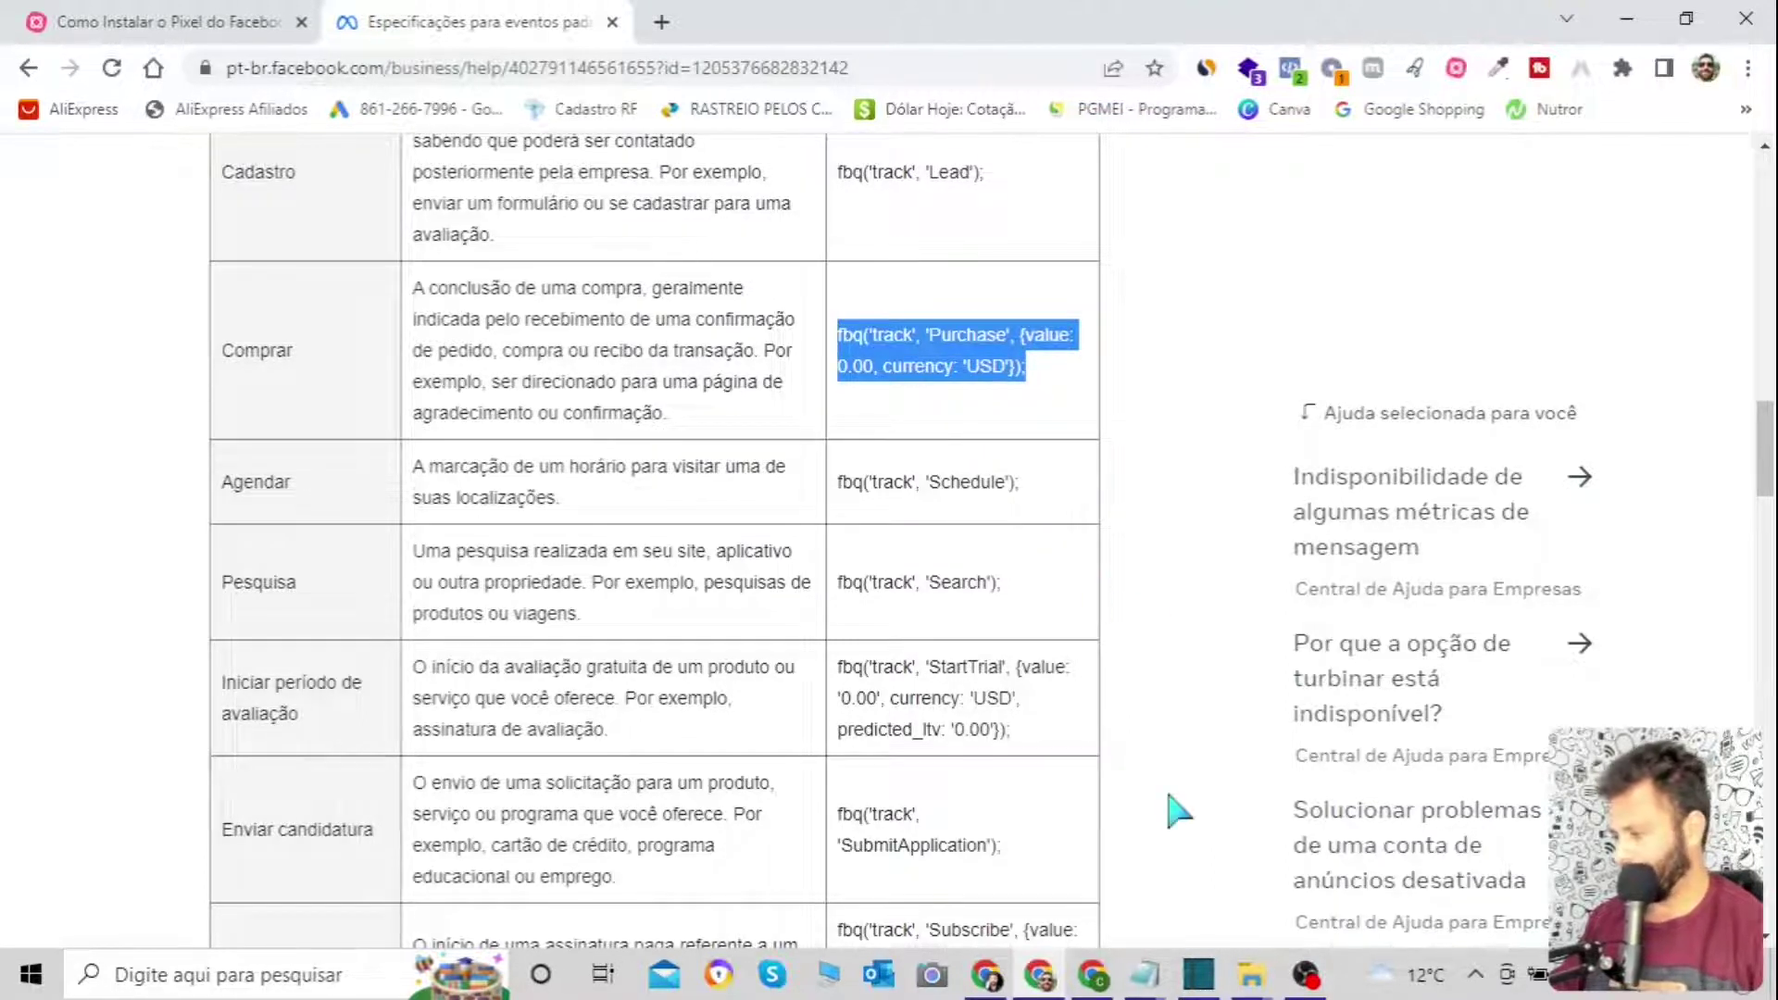
Paste the Purchase event code on a new line below the 'PageView' line in the untitled Bloco de Notas file.
{"action": "left_click", "coordinate": [1146, 974]}
{"action": "left_click", "coordinate": [1189, 848]}
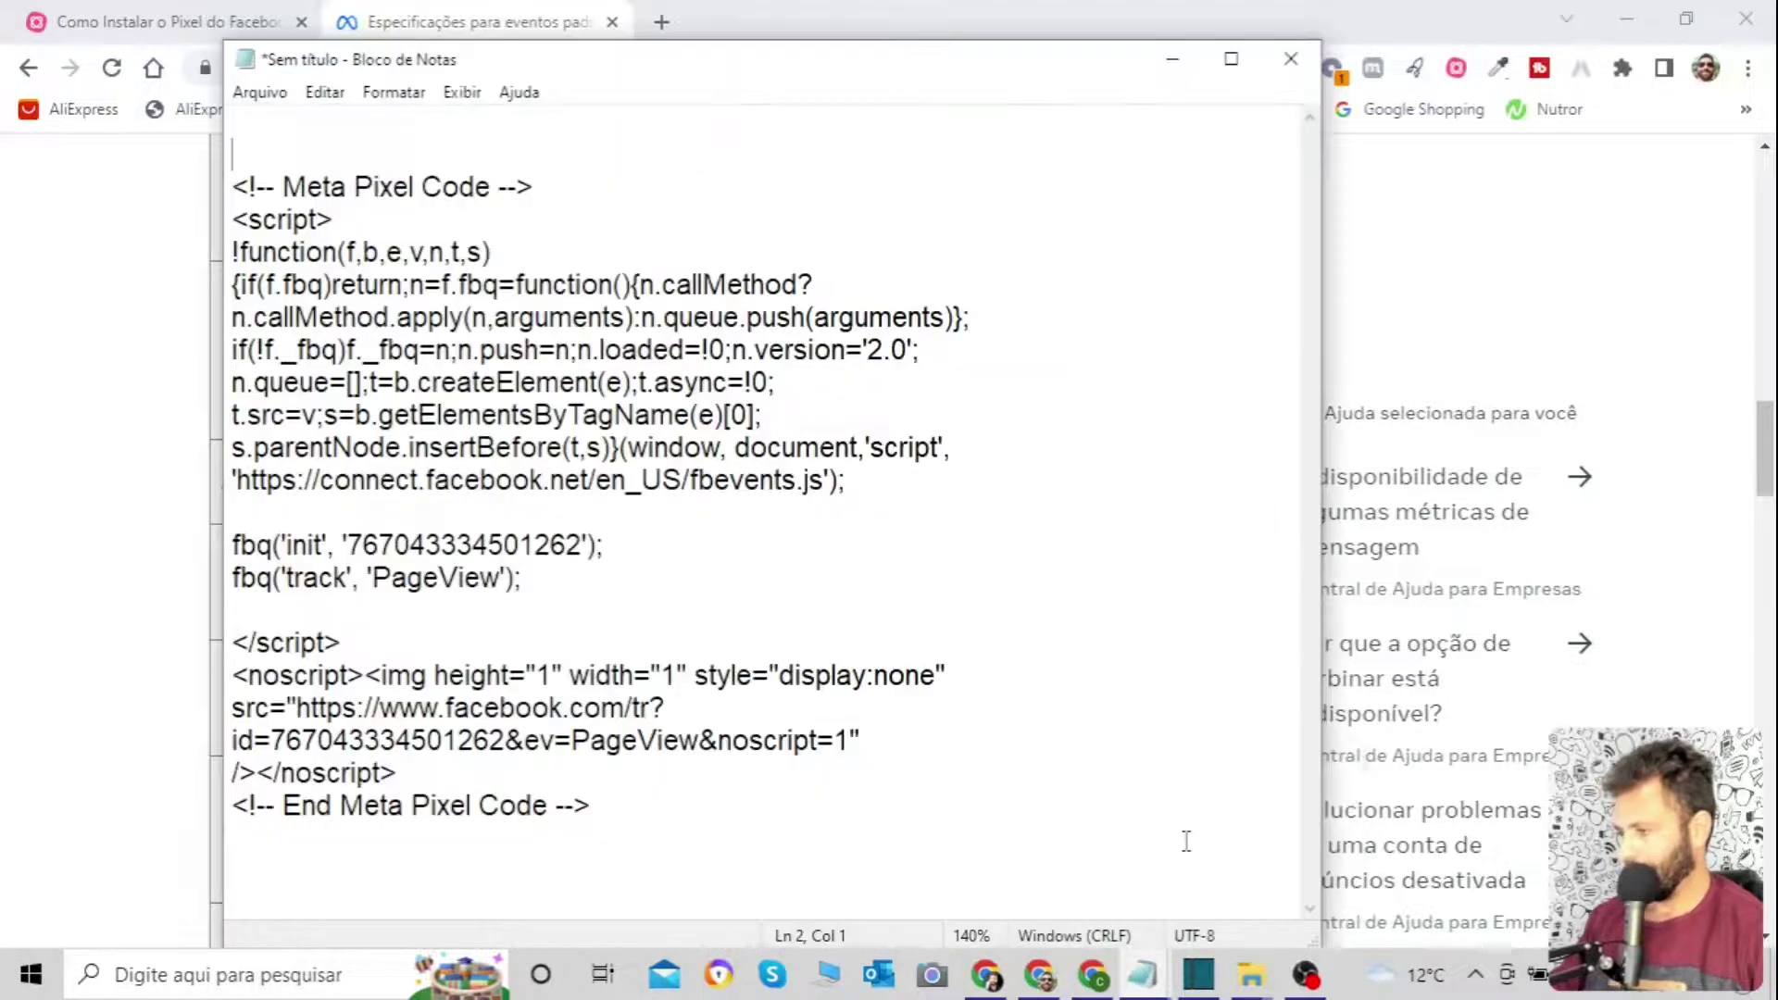
{"action": "left_click", "coordinate": [552, 578]}
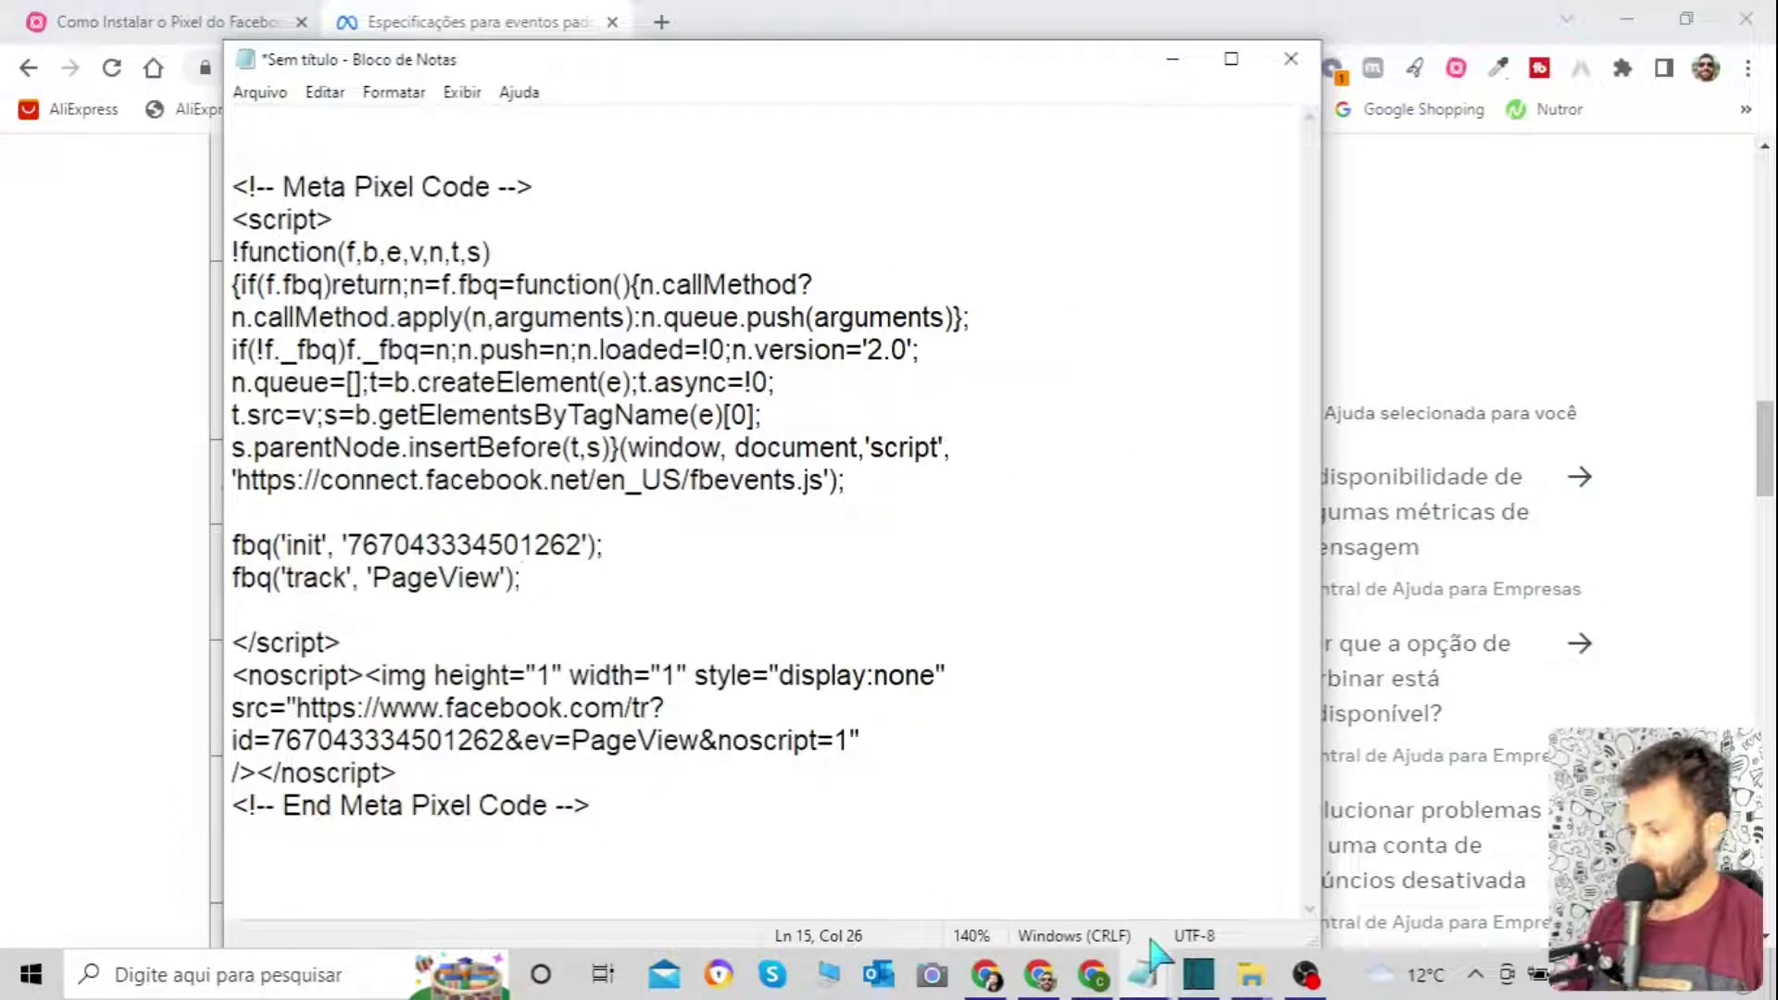
{"action": "key", "text": "Return"}
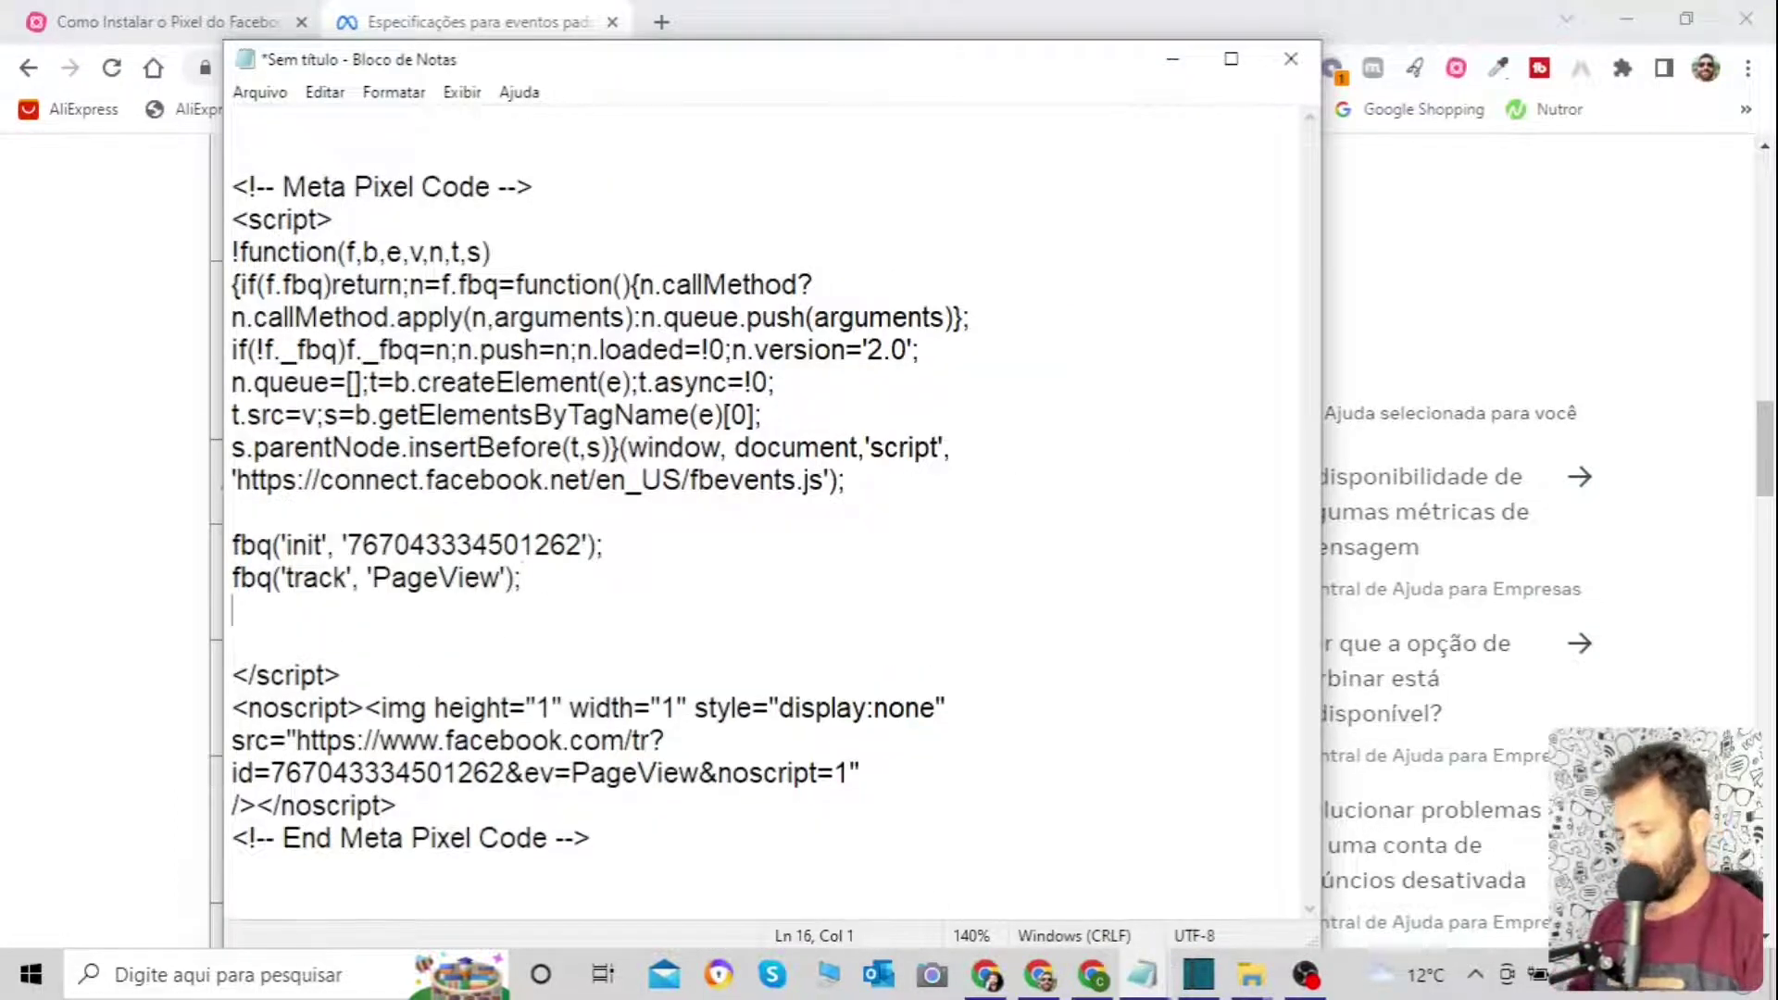
{"action": "key", "text": "ctrl+v"}
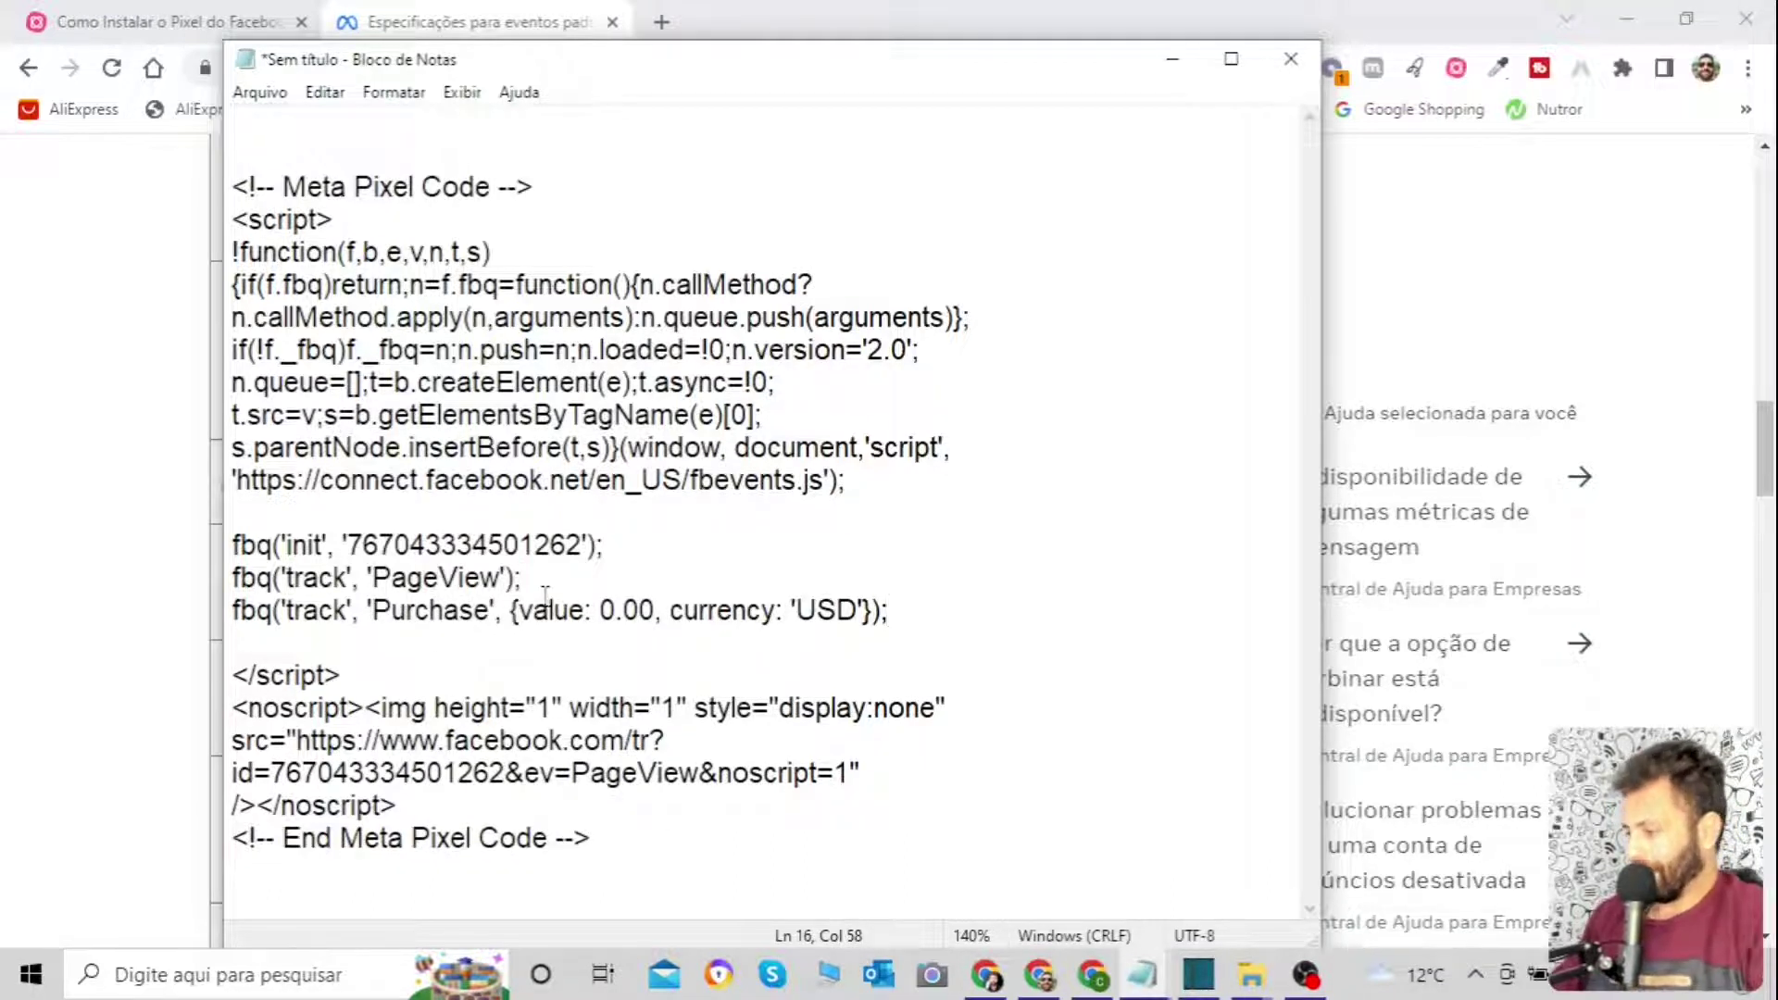
Compare the code in Bloco de Notas with the standard event example in the help article, highlighting the full code and the Purchase event name.
{"action": "left_click", "coordinate": [1039, 974]}
{"action": "scroll", "coordinate": [831, 521], "scroll_direction": "down", "scroll_amount": 10}
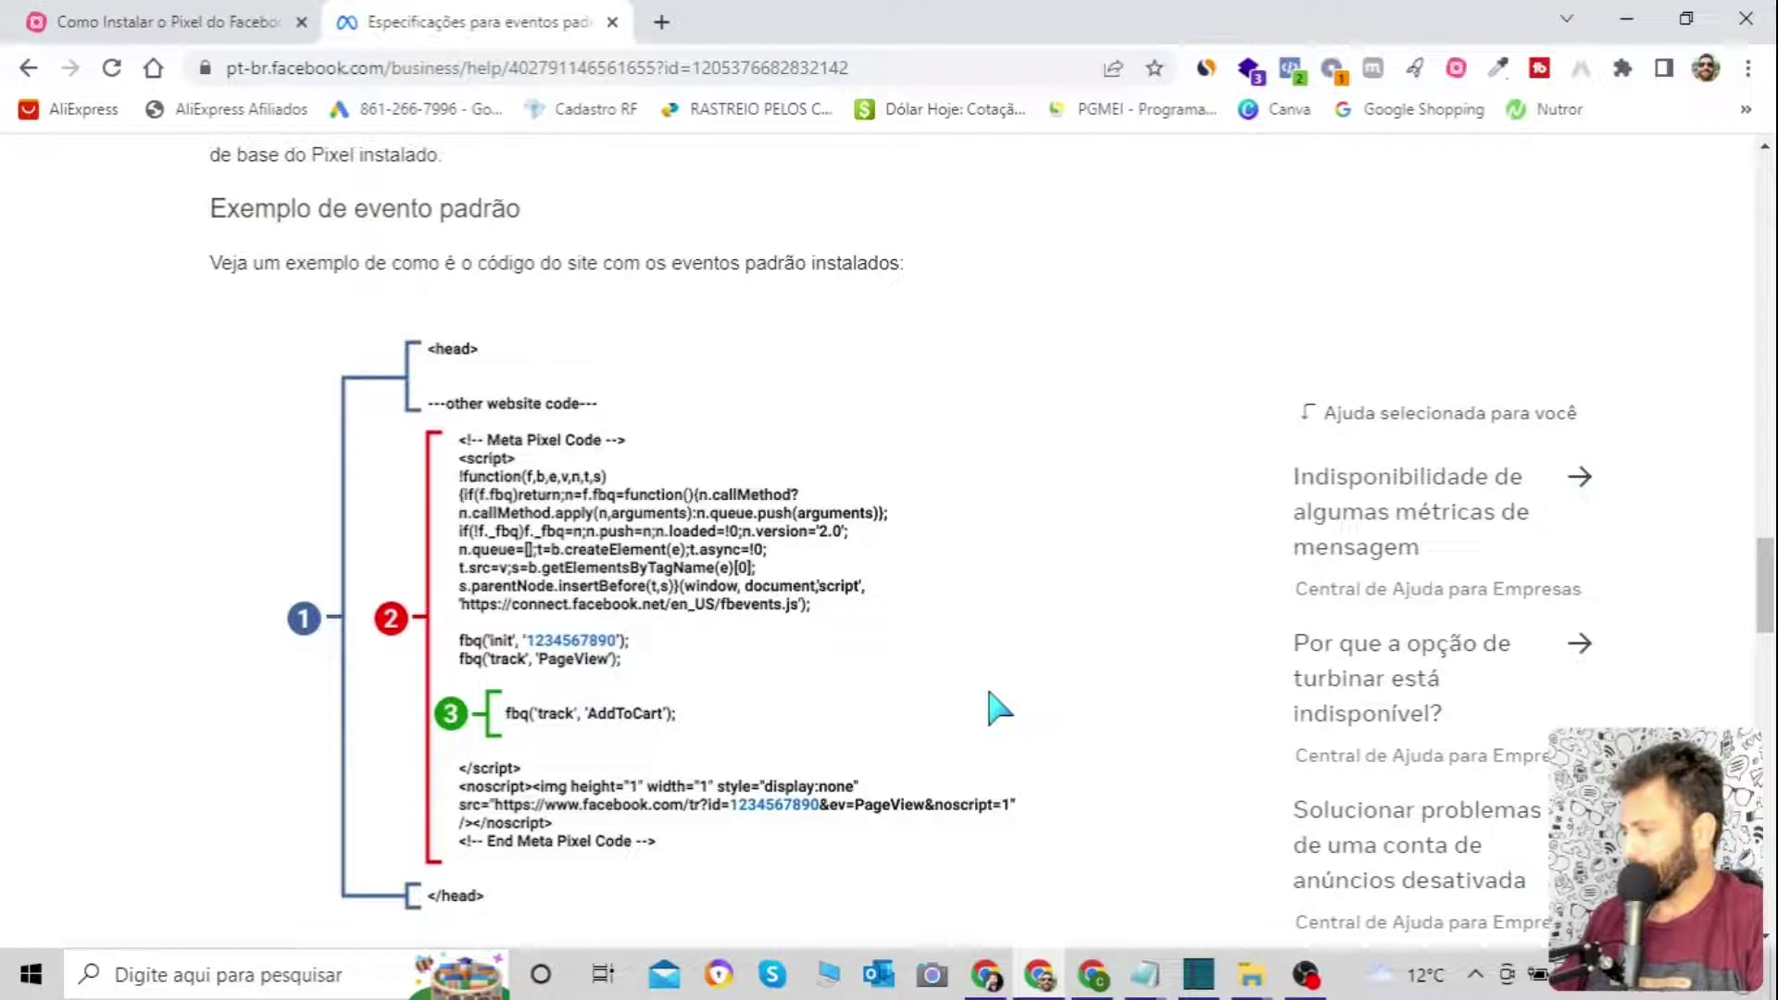
{"action": "mouse_move", "coordinate": [1145, 974]}
{"action": "left_click", "coordinate": [1236, 898]}
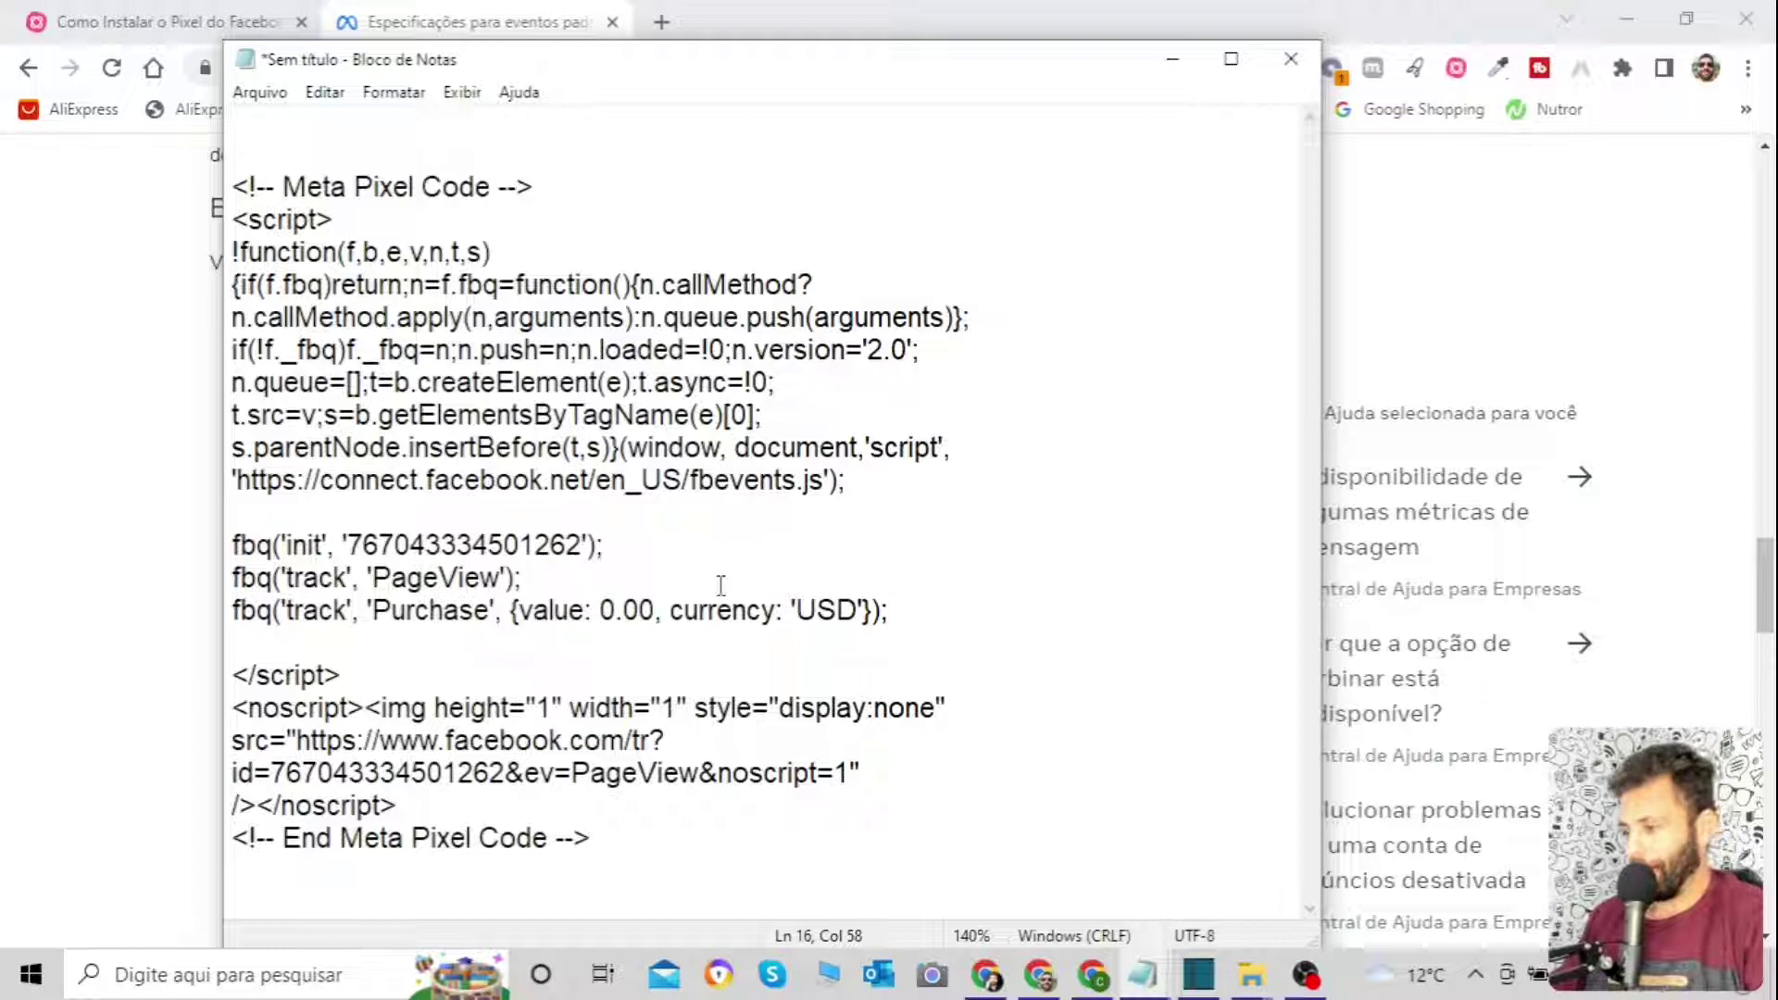
{"action": "left_click_drag", "start_coordinate": [615, 853], "coordinate": [236, 176]}
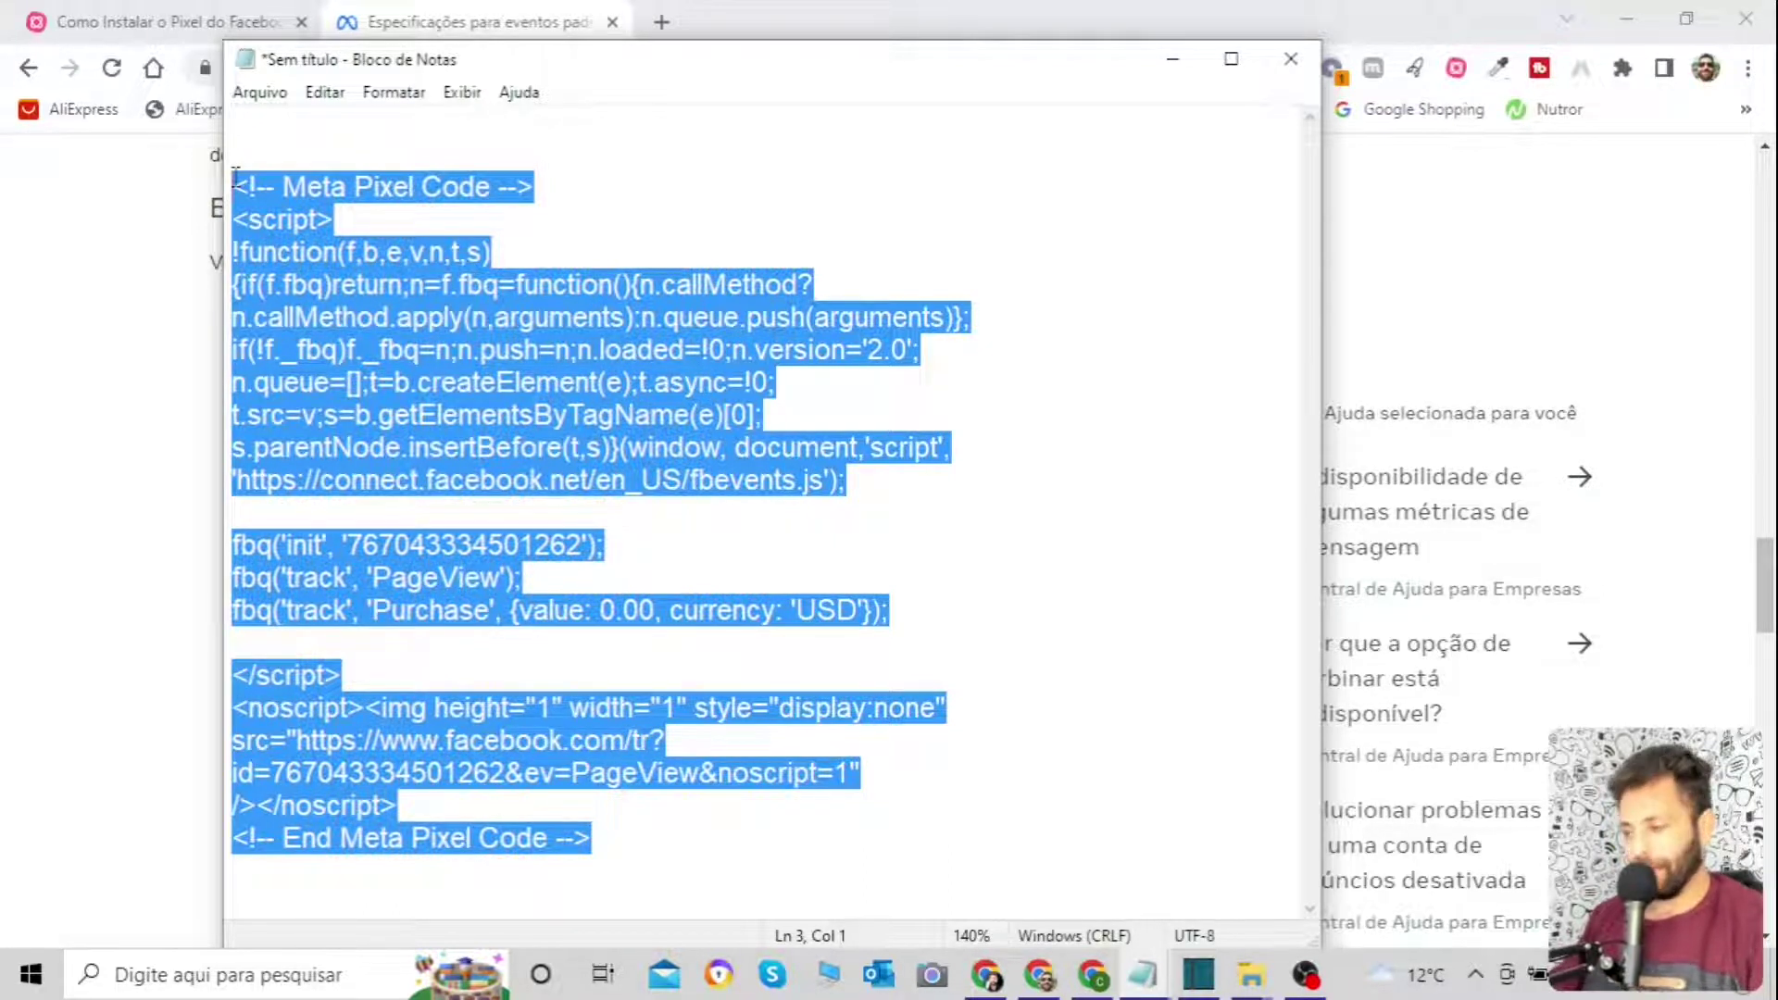
{"action": "left_click", "coordinate": [1003, 528]}
{"action": "left_click_drag", "start_coordinate": [375, 602], "coordinate": [492, 604]}
{"action": "left_click", "coordinate": [1071, 592]}
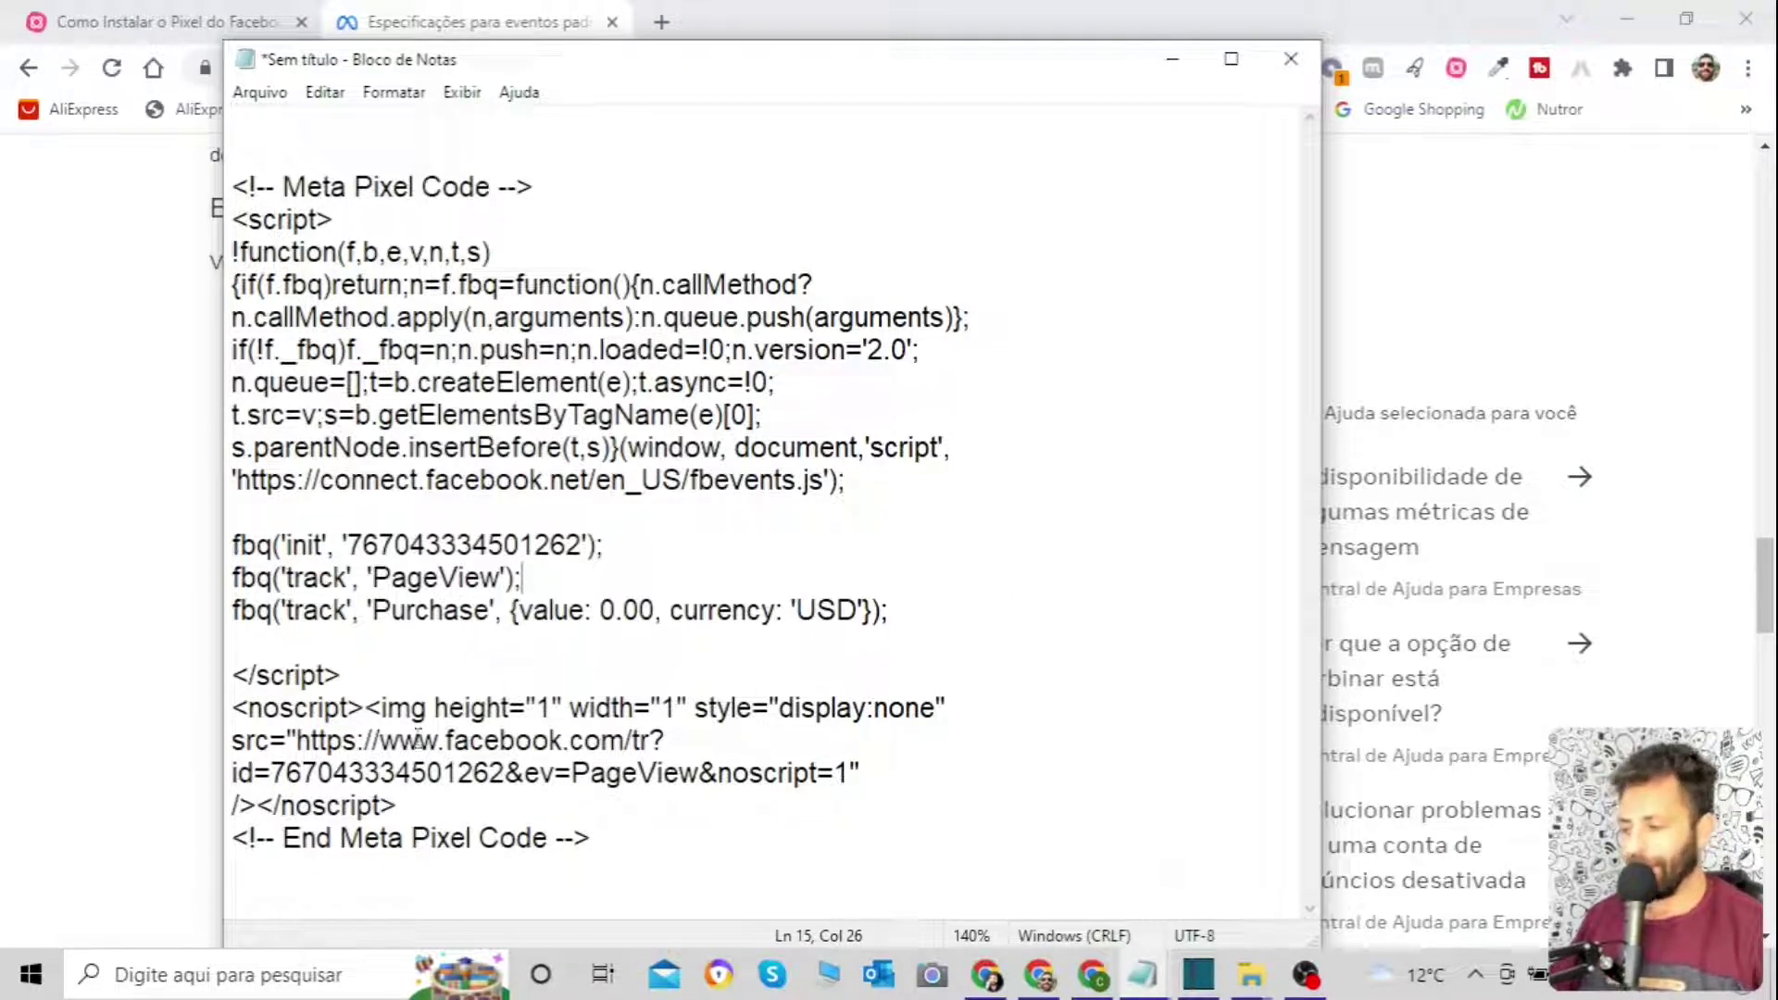
{"action": "left_click_drag", "start_coordinate": [614, 850], "coordinate": [233, 154]}
{"action": "left_click", "coordinate": [739, 187]}
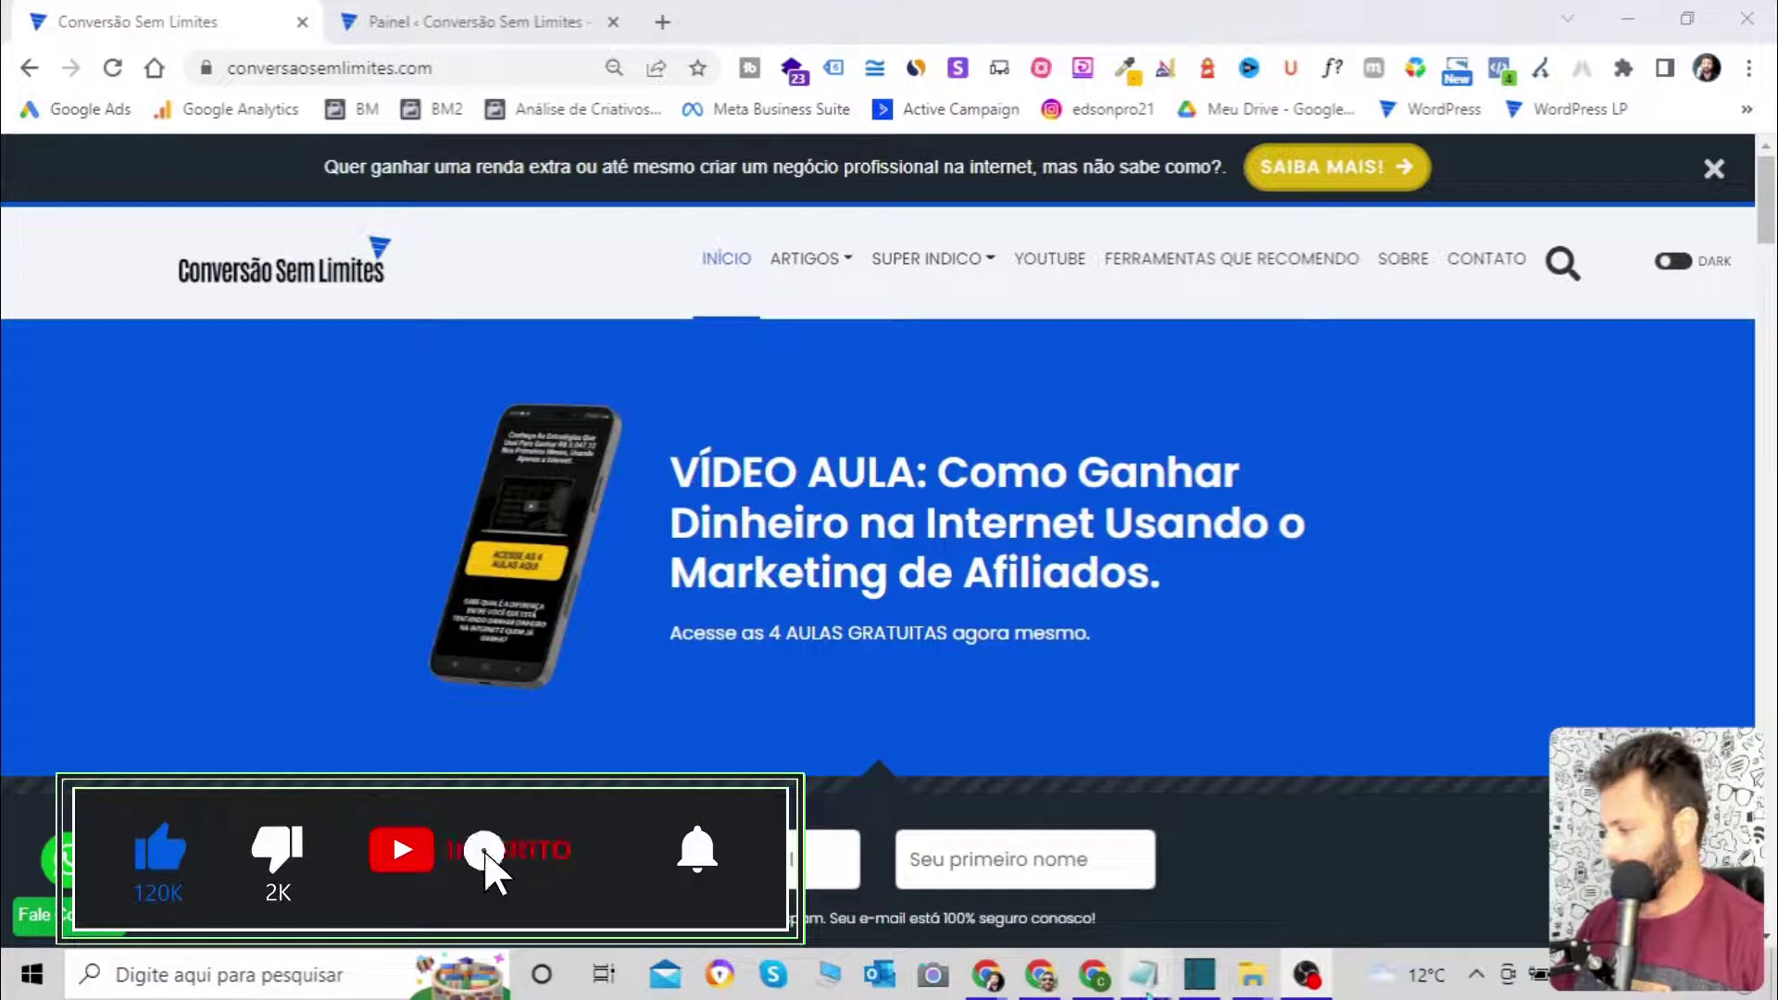
Review the untitled Bloco de Notas file over the Conversão Sem Limites site, highlighting the full pixel code and its Purchase line, and minimize it.
{"action": "left_click", "coordinate": [1233, 850]}
{"action": "left_click_drag", "start_coordinate": [834, 889], "coordinate": [234, 153]}
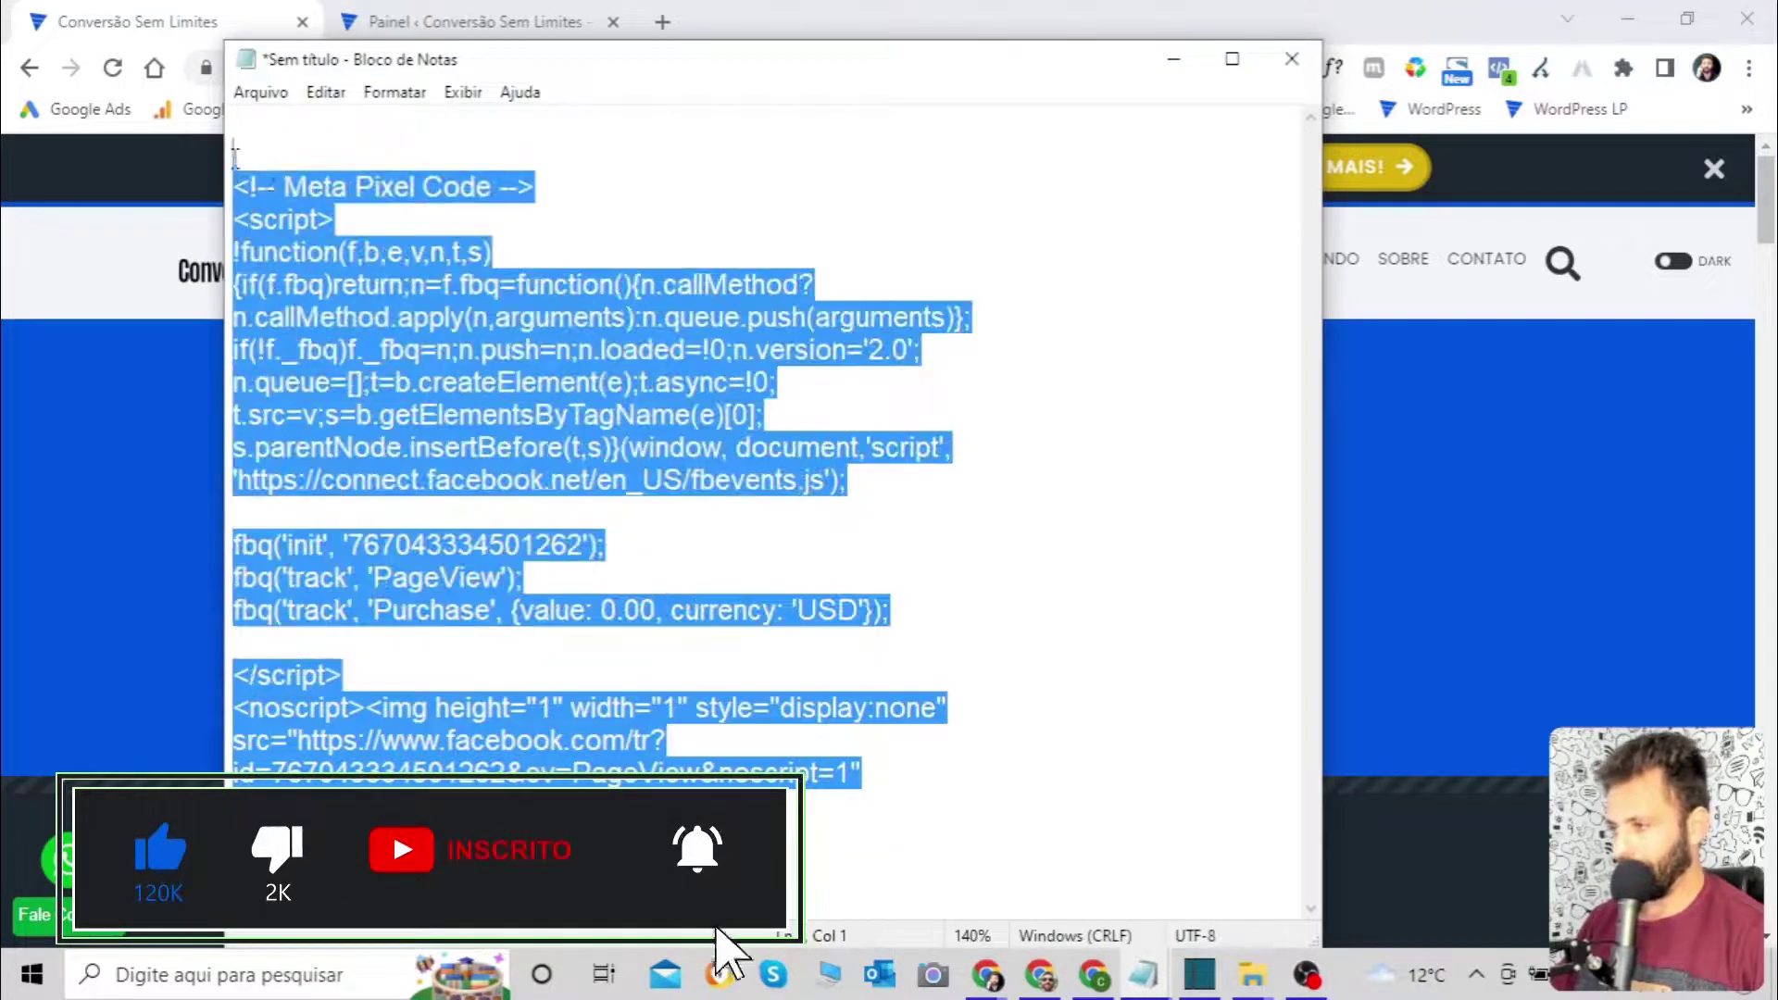
{"action": "left_click", "coordinate": [724, 448]}
{"action": "left_click", "coordinate": [932, 615]}
{"action": "left_click_drag", "start_coordinate": [931, 615], "coordinate": [227, 615]}
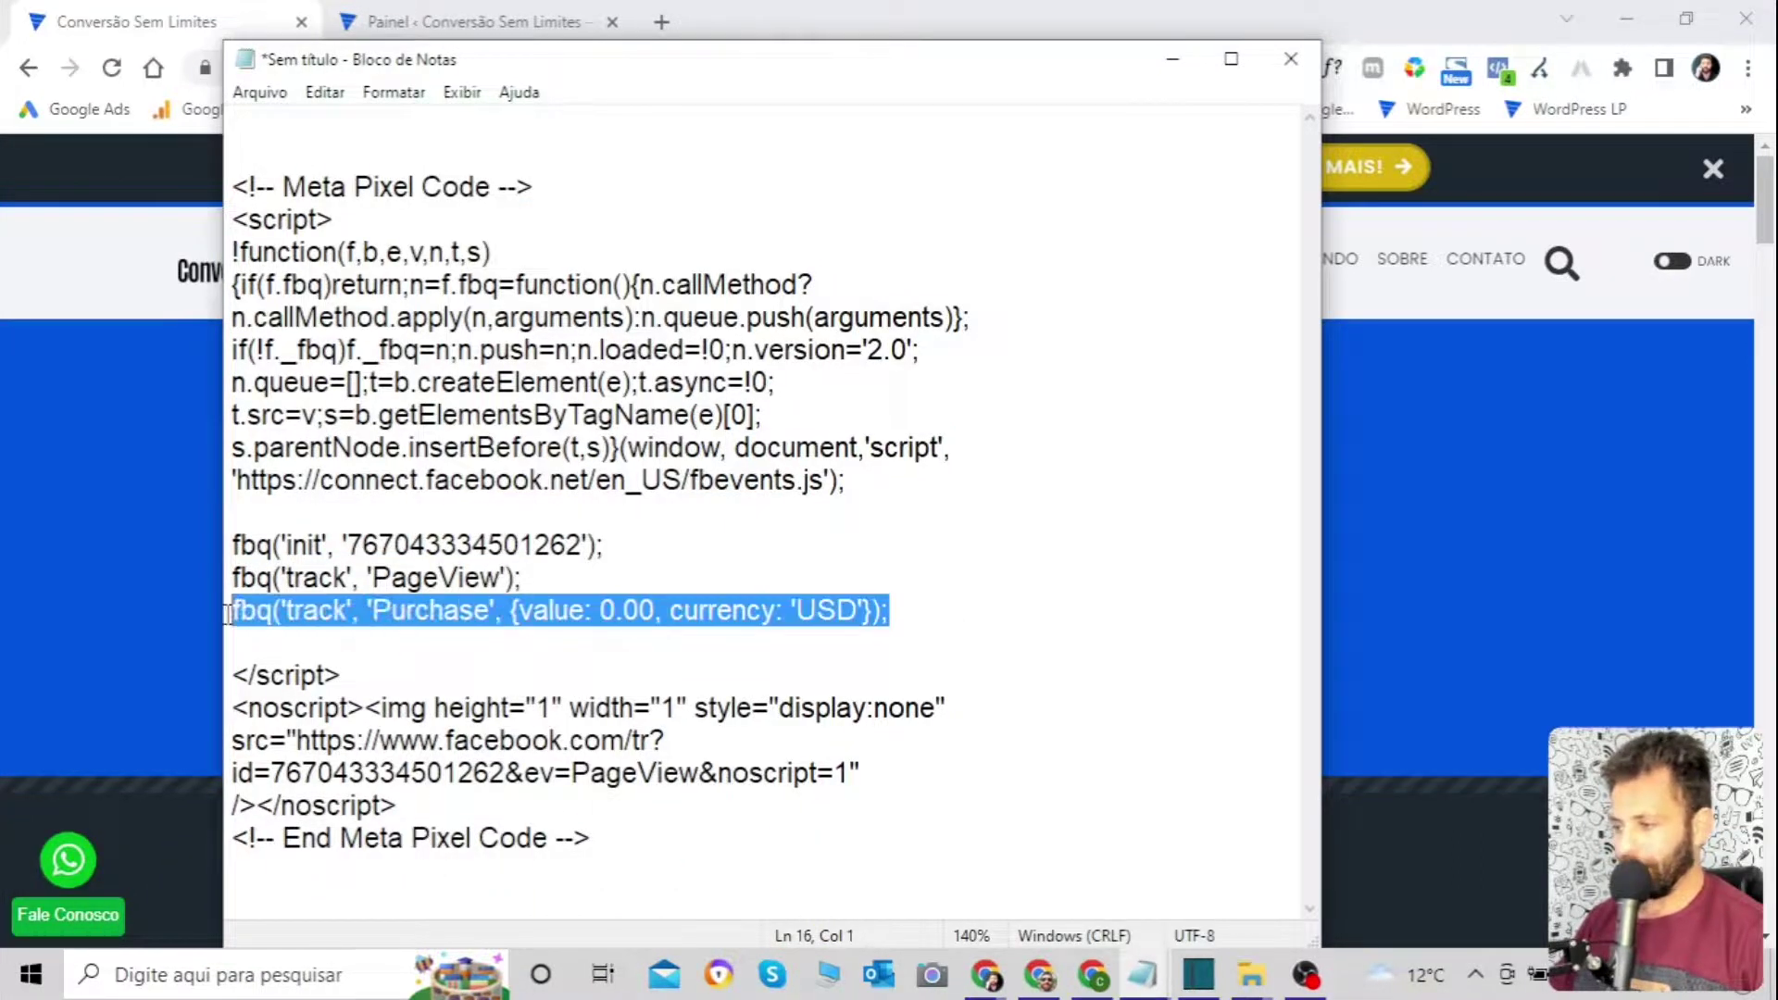
{"action": "left_click", "coordinate": [978, 535]}
{"action": "left_click", "coordinate": [1469, 534]}
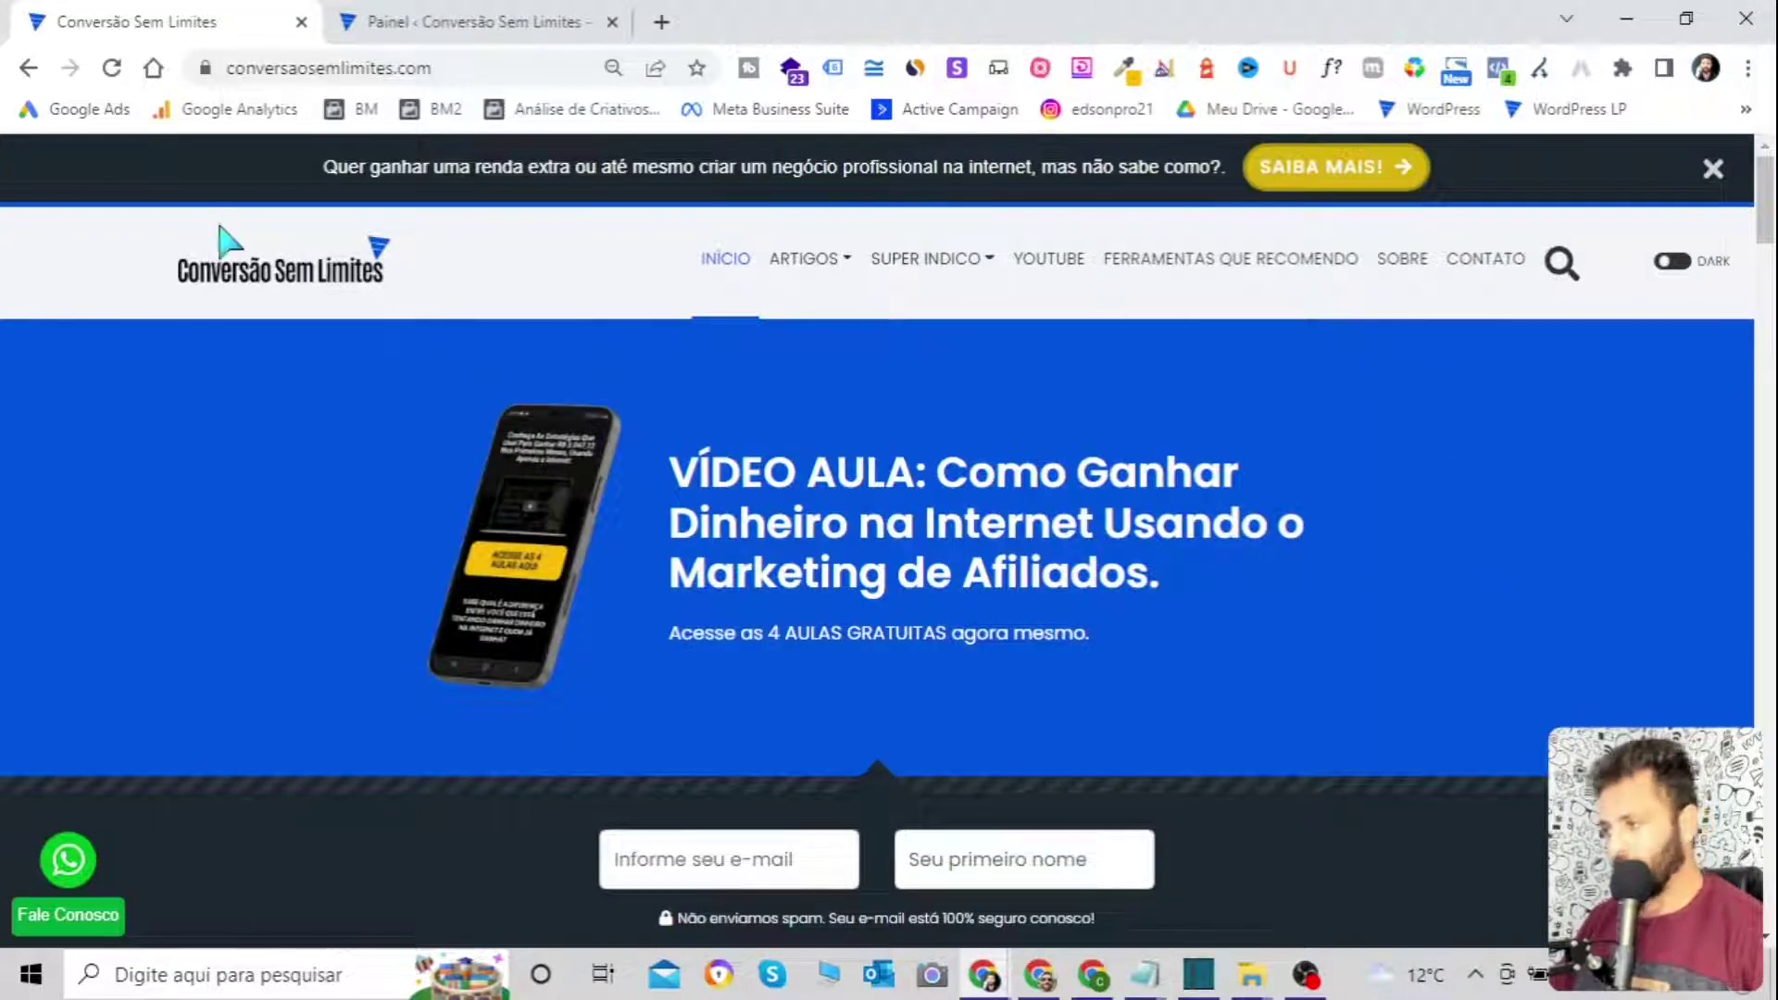
{"action": "left_click", "coordinate": [1144, 974]}
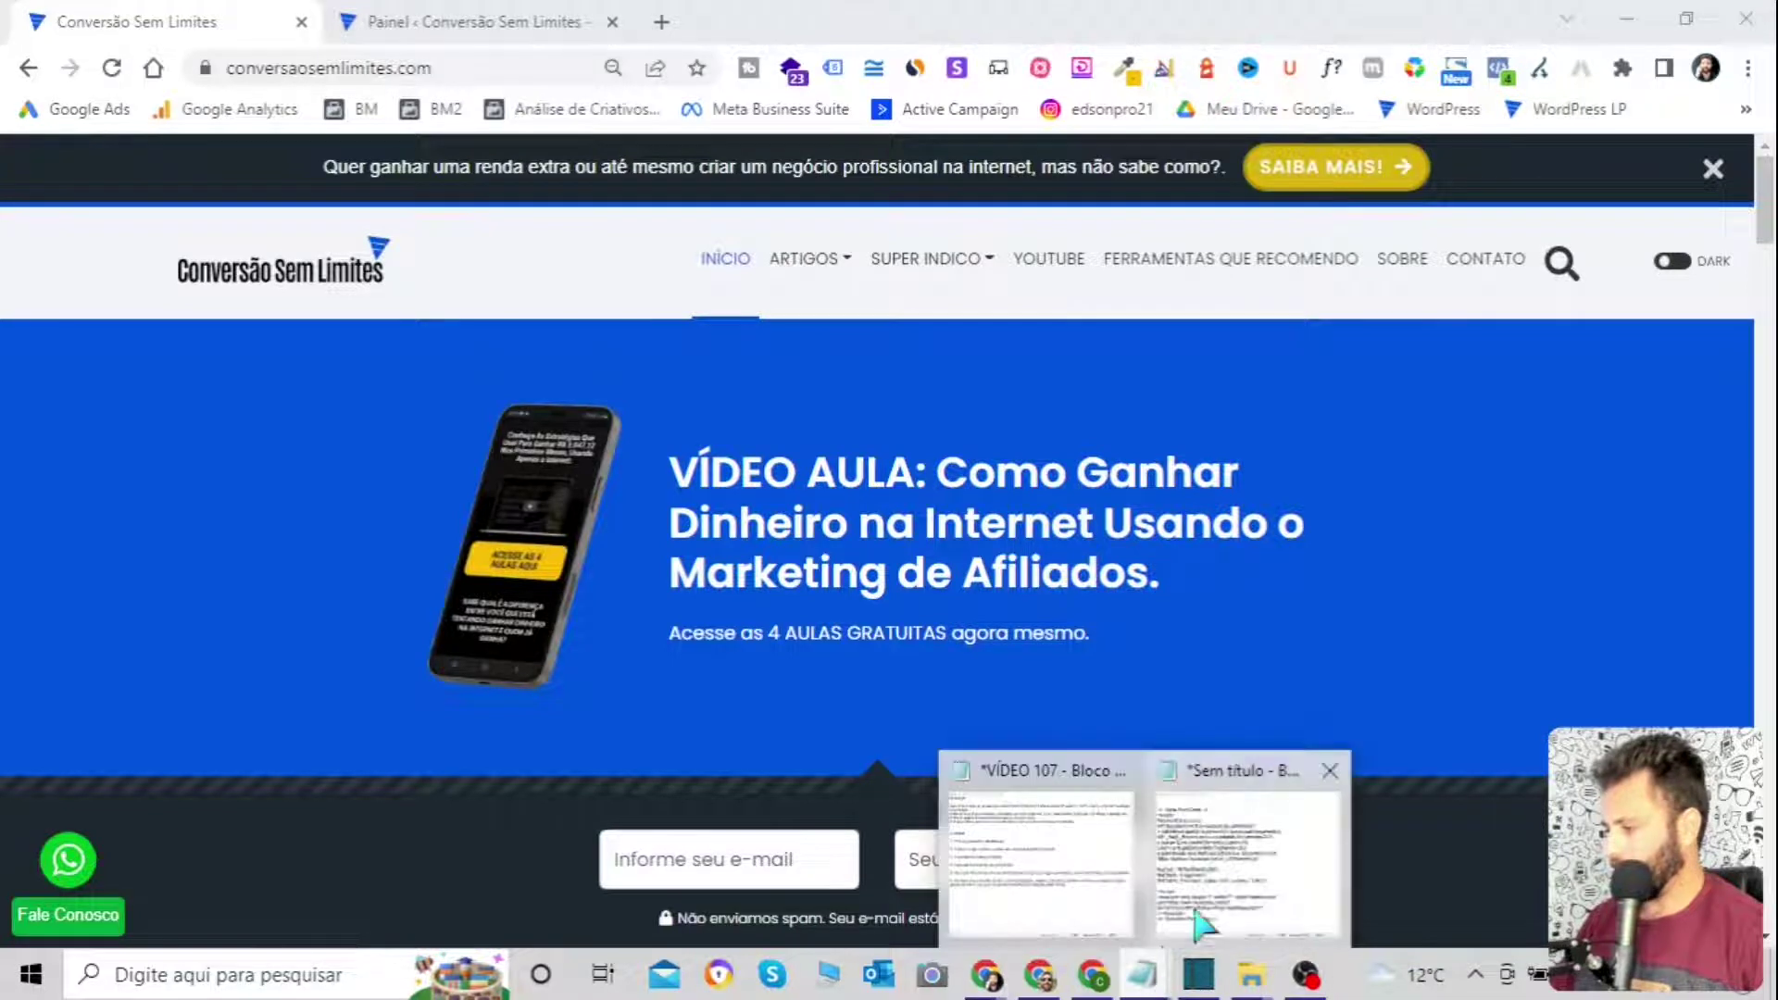
{"action": "left_click", "coordinate": [1246, 866]}
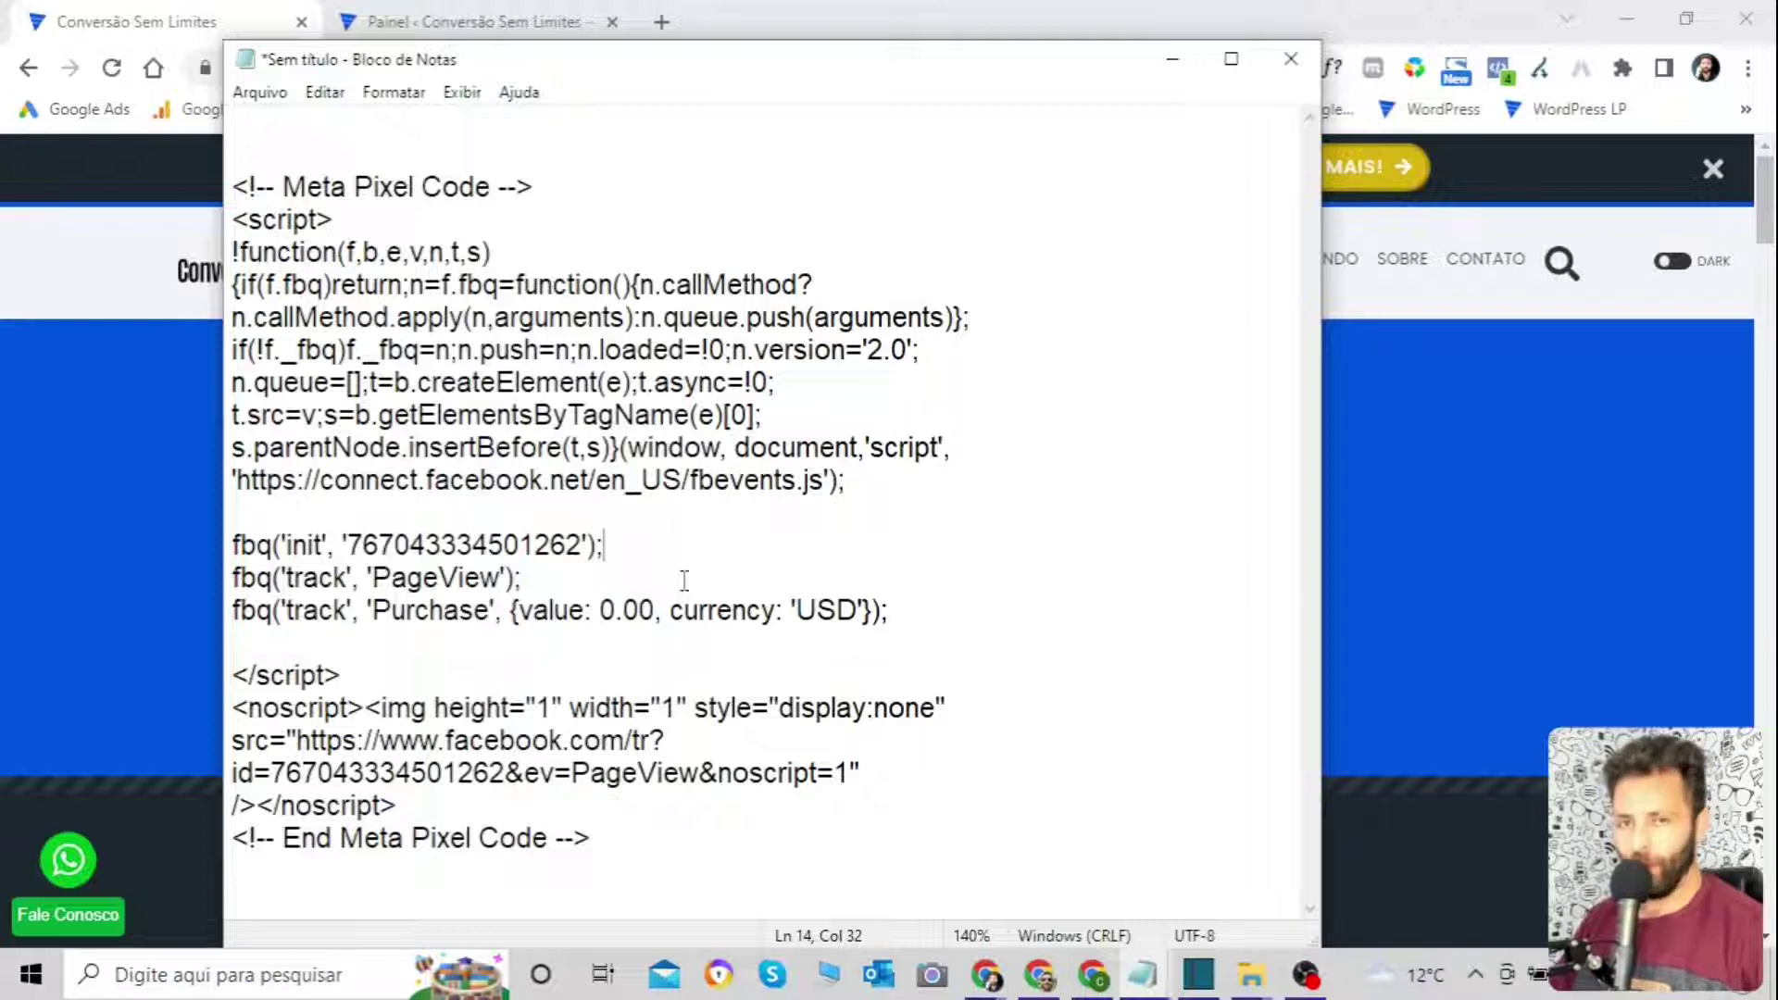
{"action": "left_click", "coordinate": [1173, 58]}
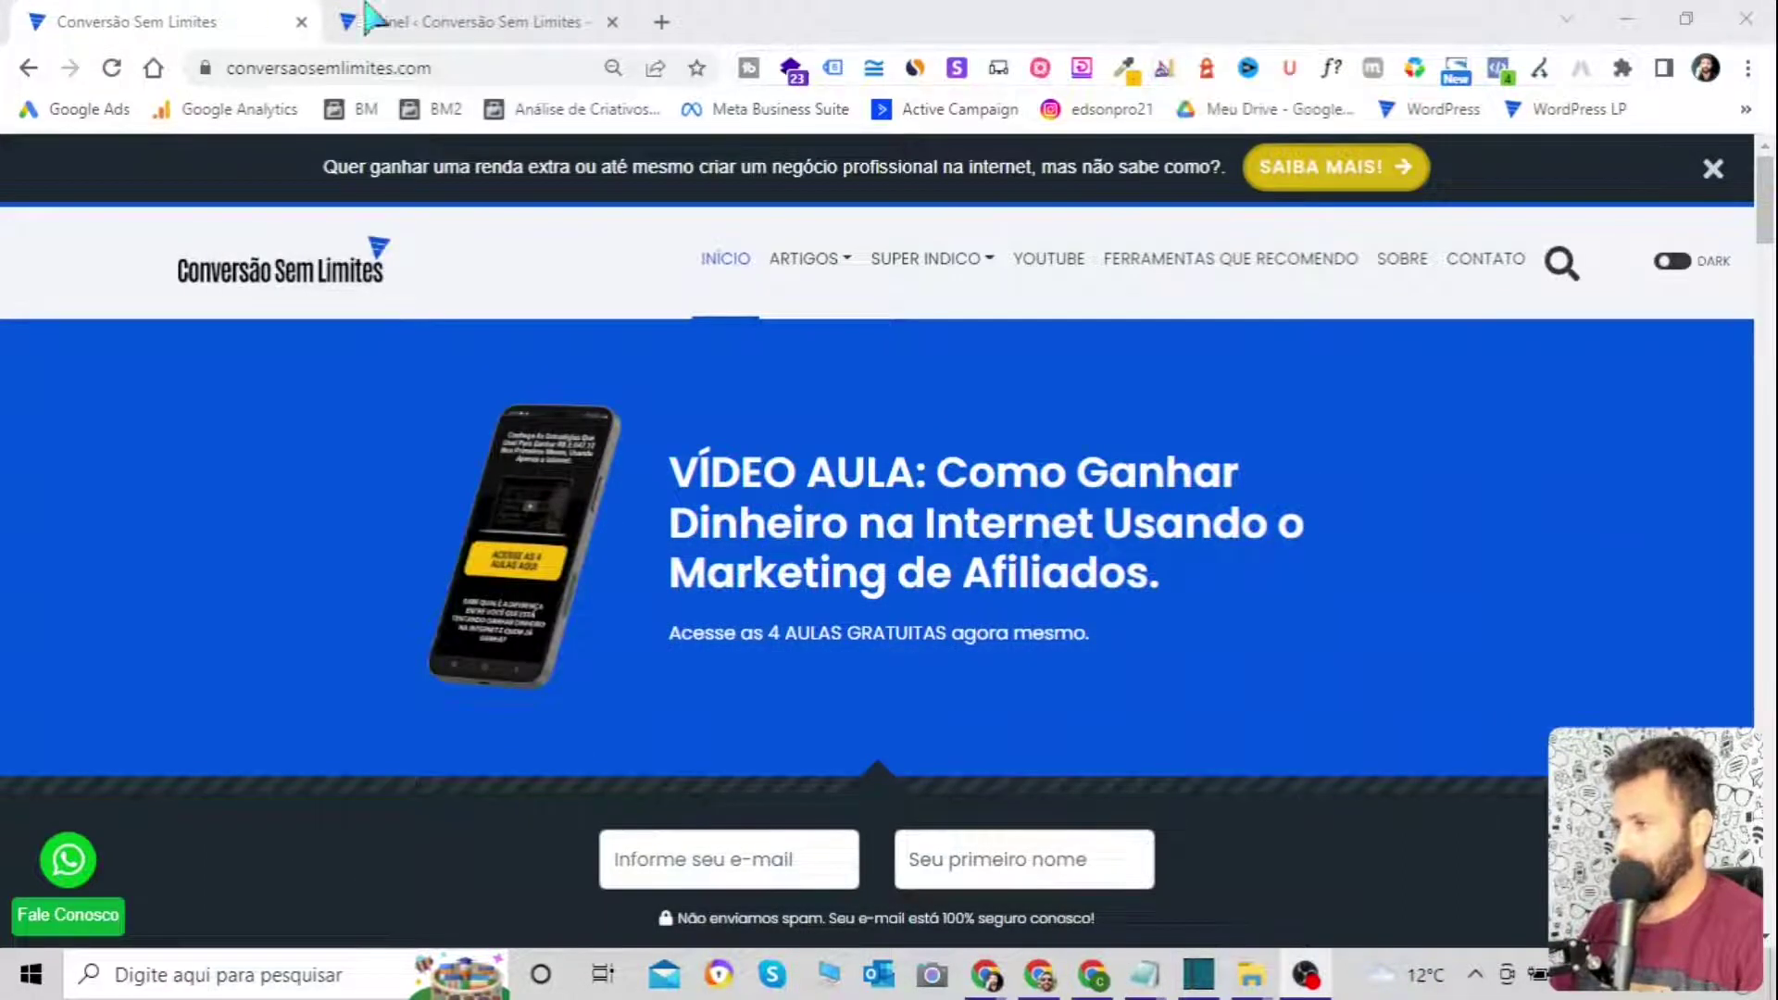
Switch to the Conversão Sem Limites WordPress dashboard and open the page for adding new plugins.
{"action": "left_click", "coordinate": [467, 21]}
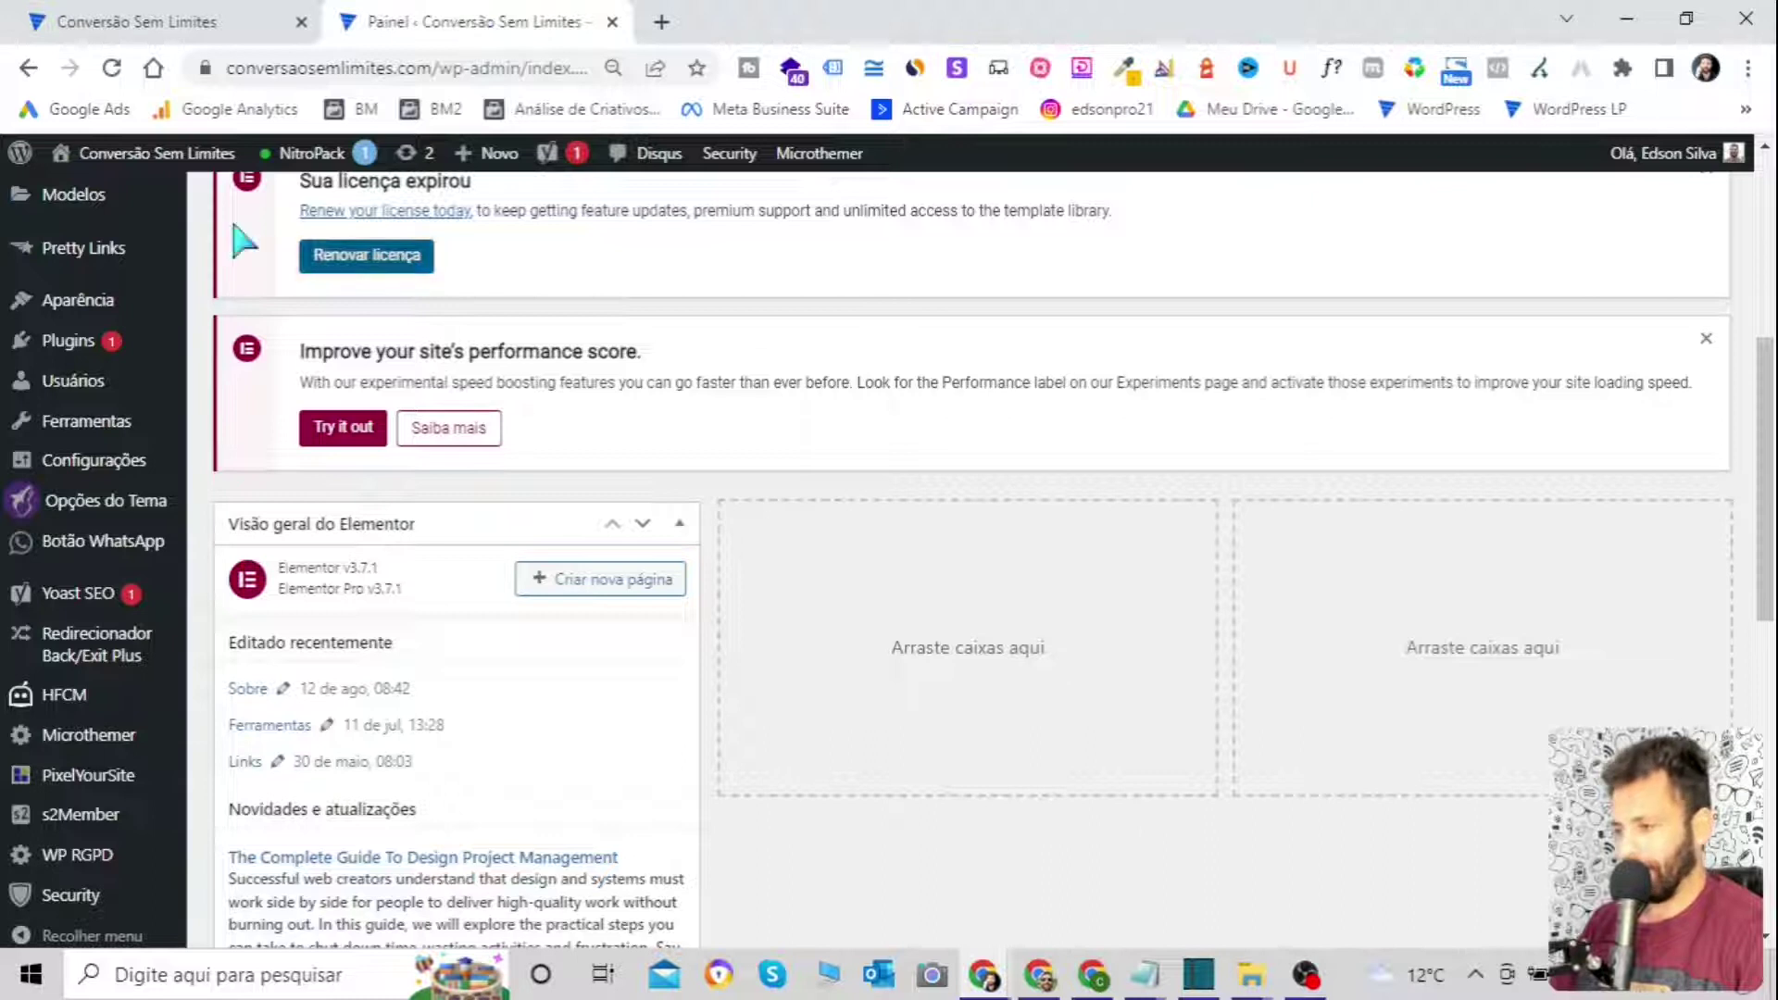
{"action": "scroll", "coordinate": [218, 516], "scroll_direction": "down", "scroll_amount": 7}
{"action": "mouse_move", "coordinate": [62, 685]}
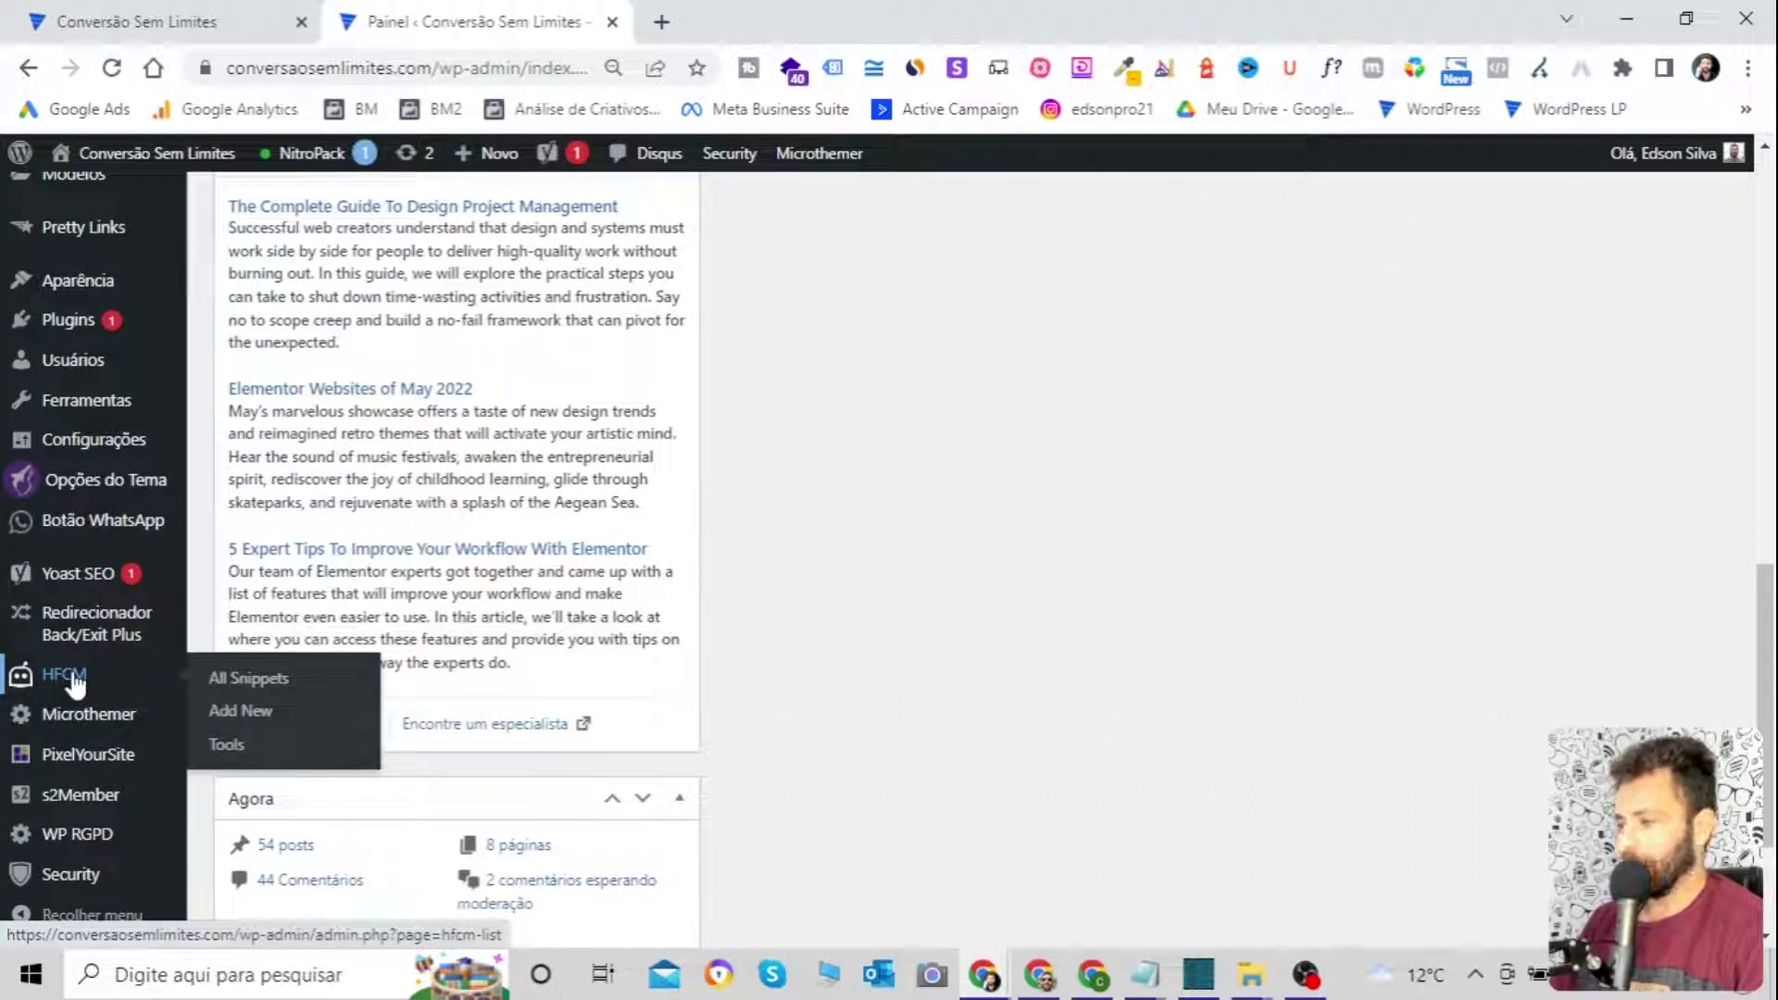
{"action": "scroll", "coordinate": [76, 685], "scroll_direction": "up", "scroll_amount": 7}
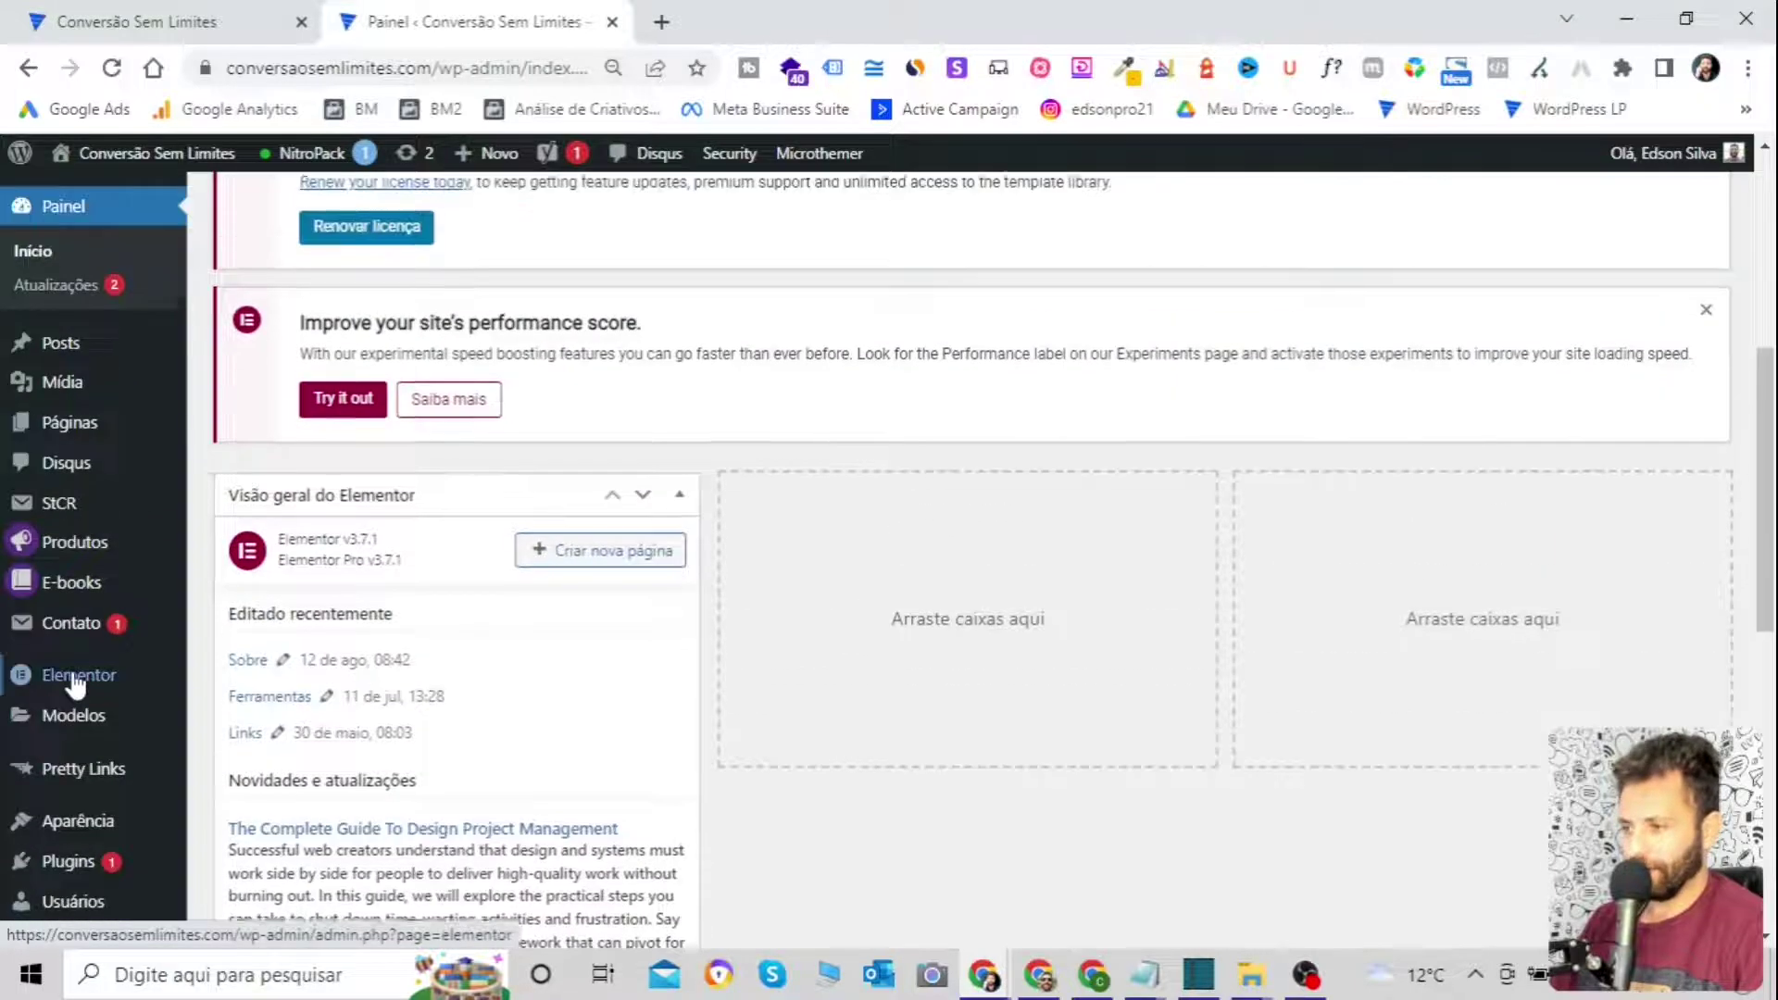
{"action": "scroll", "coordinate": [76, 685], "scroll_direction": "down", "scroll_amount": 3}
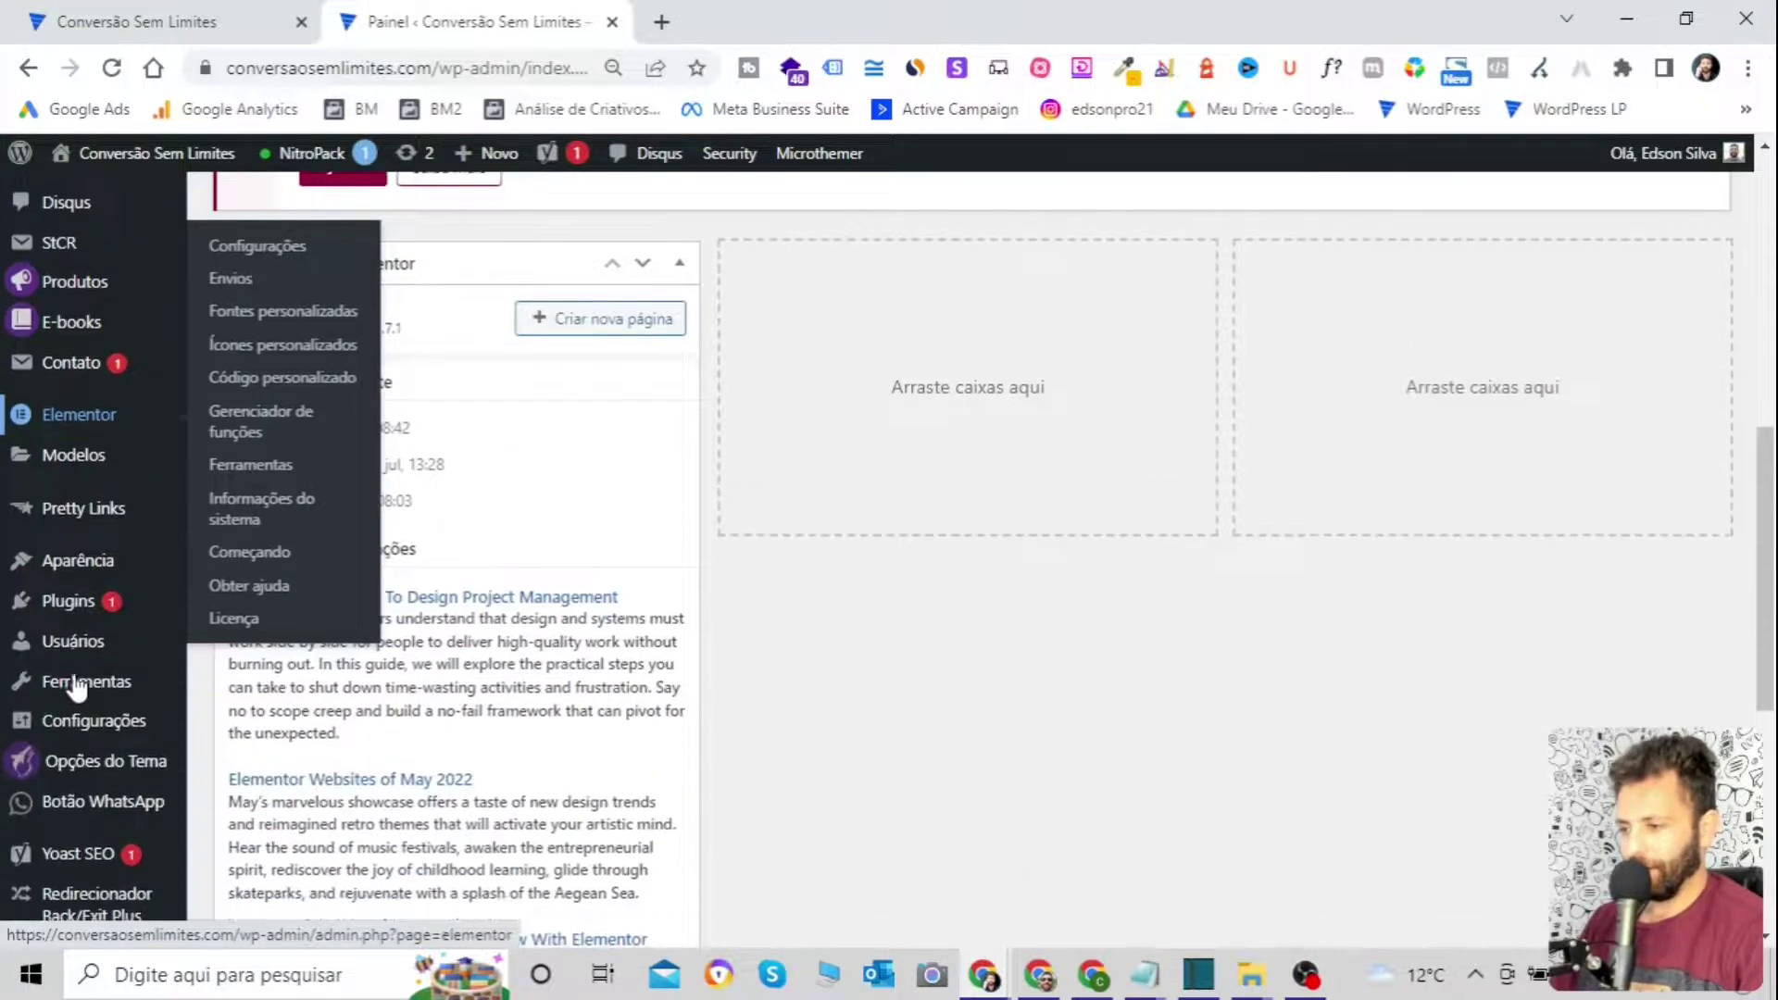
{"action": "left_click", "coordinate": [70, 606]}
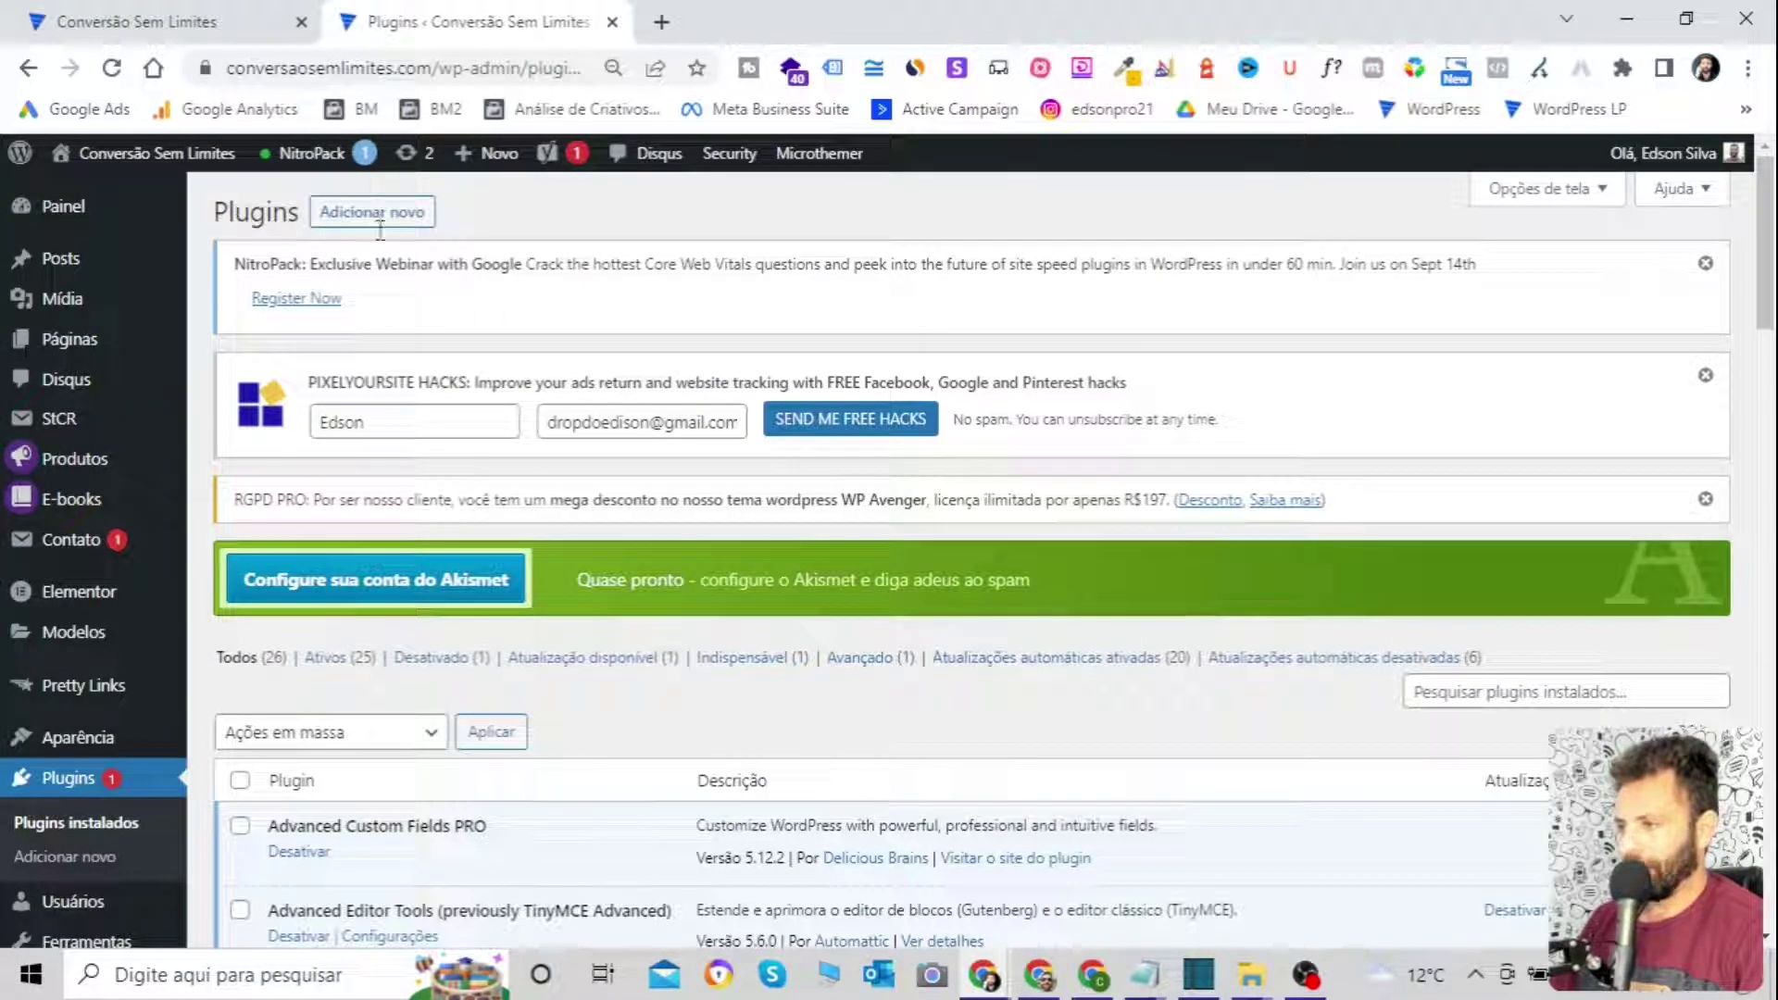
{"action": "left_click", "coordinate": [408, 216]}
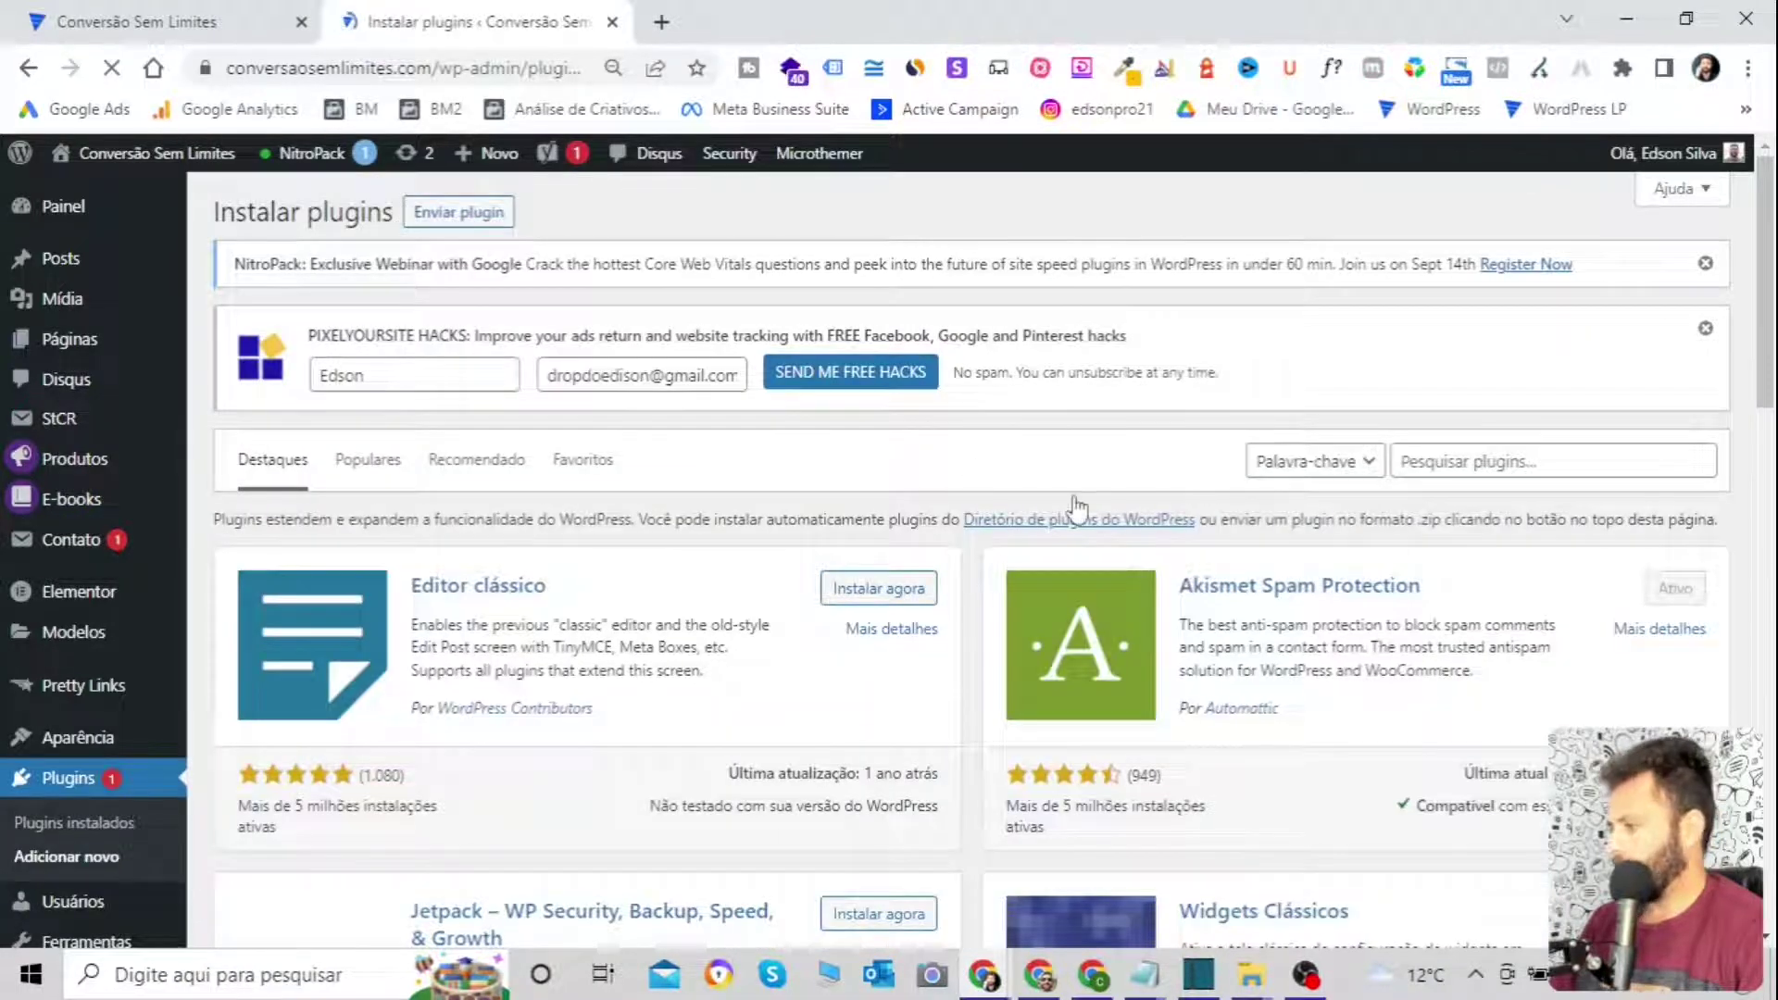
Search the plugin directory for Header footer code manager.
{"action": "left_click", "coordinate": [1486, 463]}
{"action": "key", "text": "Caps_Lock"}
{"action": "type", "text": "H"}
{"action": "key", "text": "Caps_Lock"}
{"action": "type", "text": "eader f"}
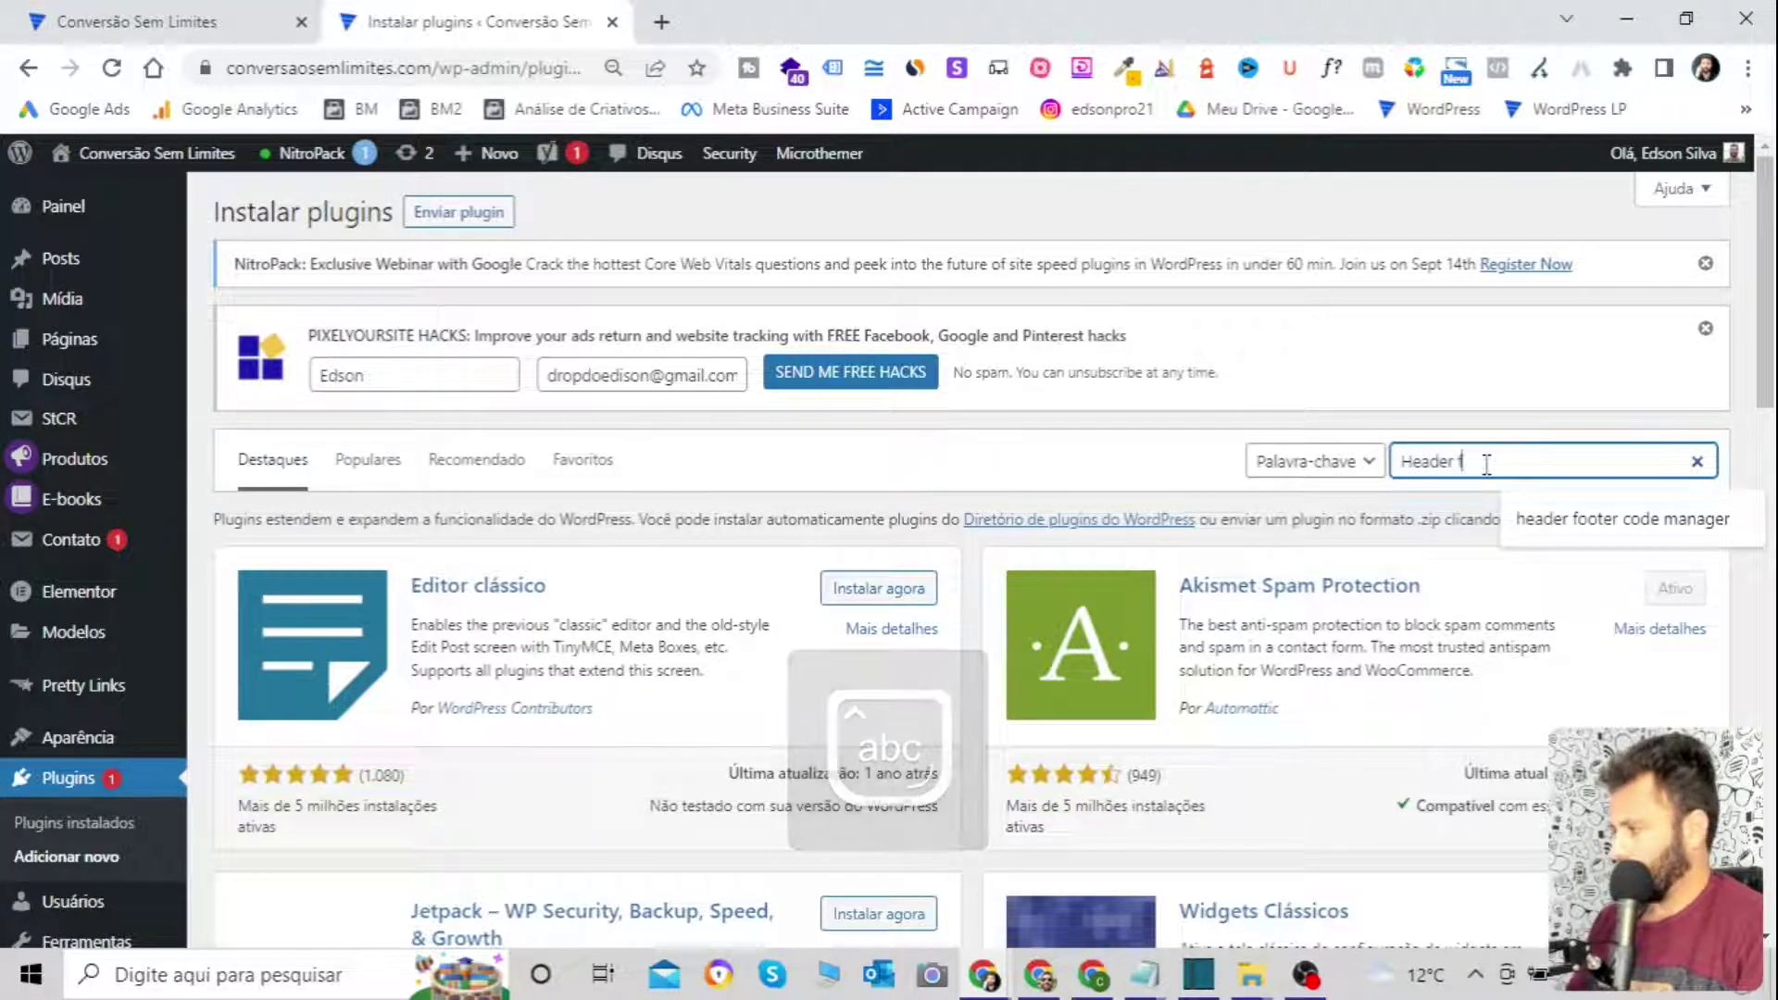
{"action": "type", "text": "ooter co"}
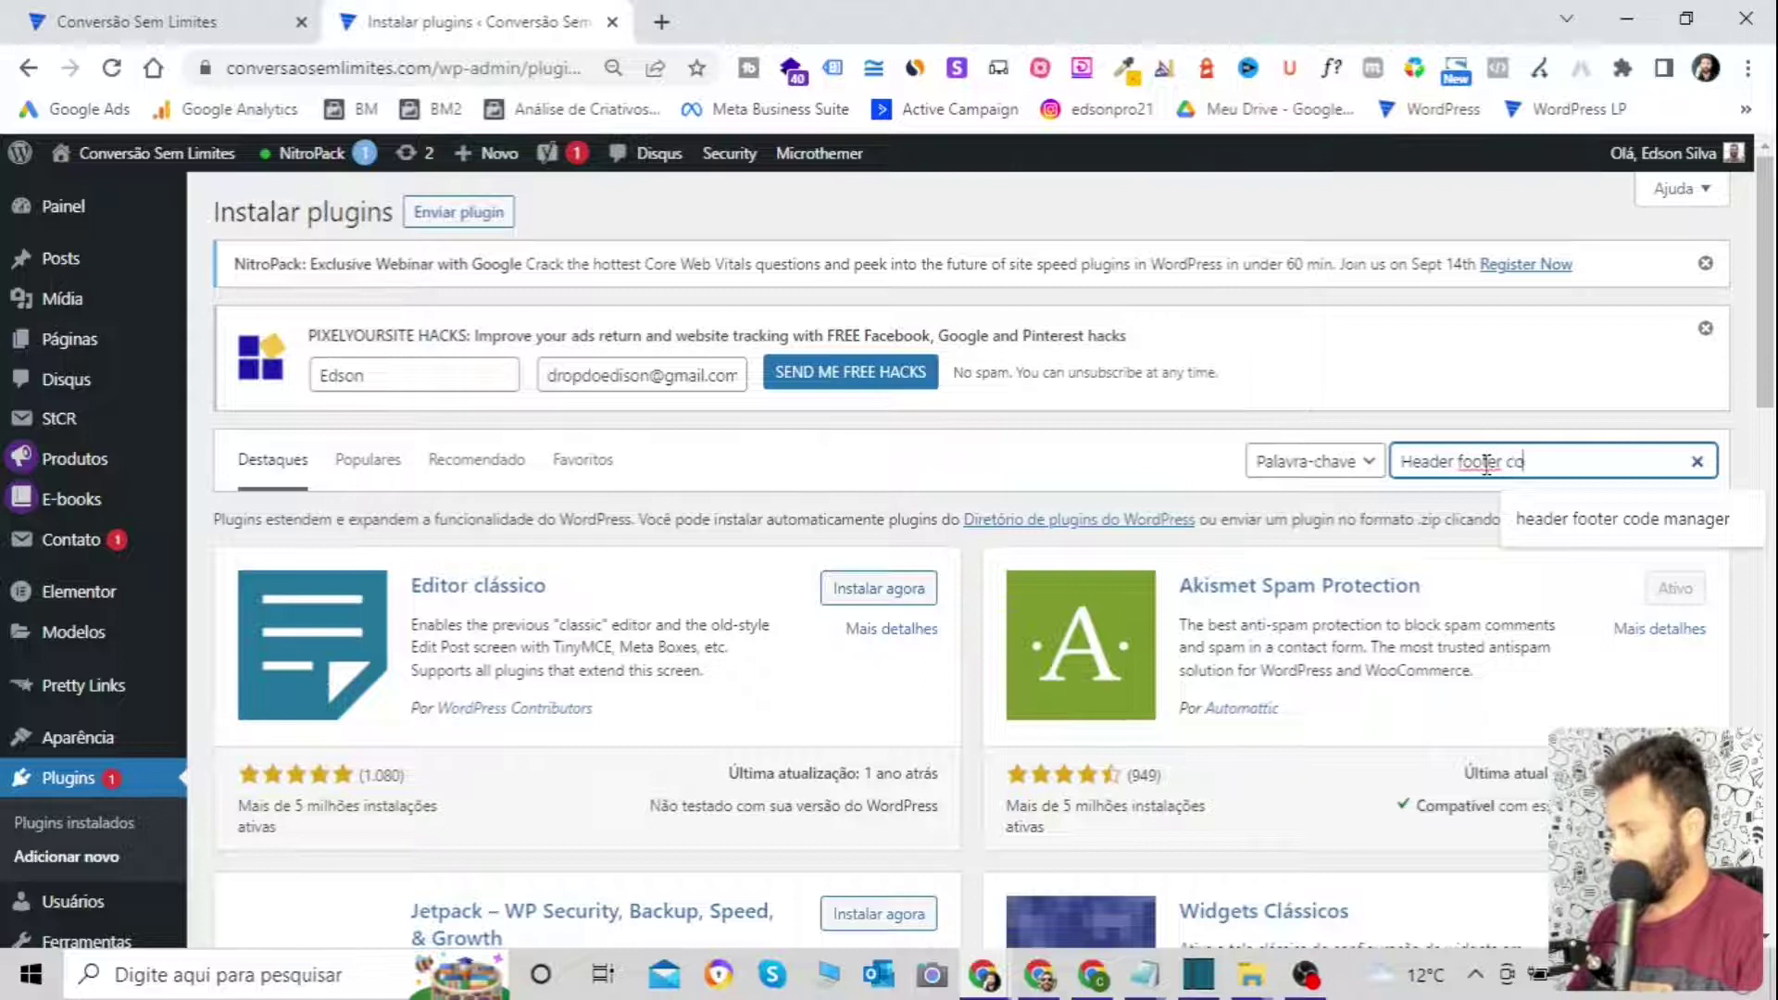
{"action": "type", "text": "de manager"}
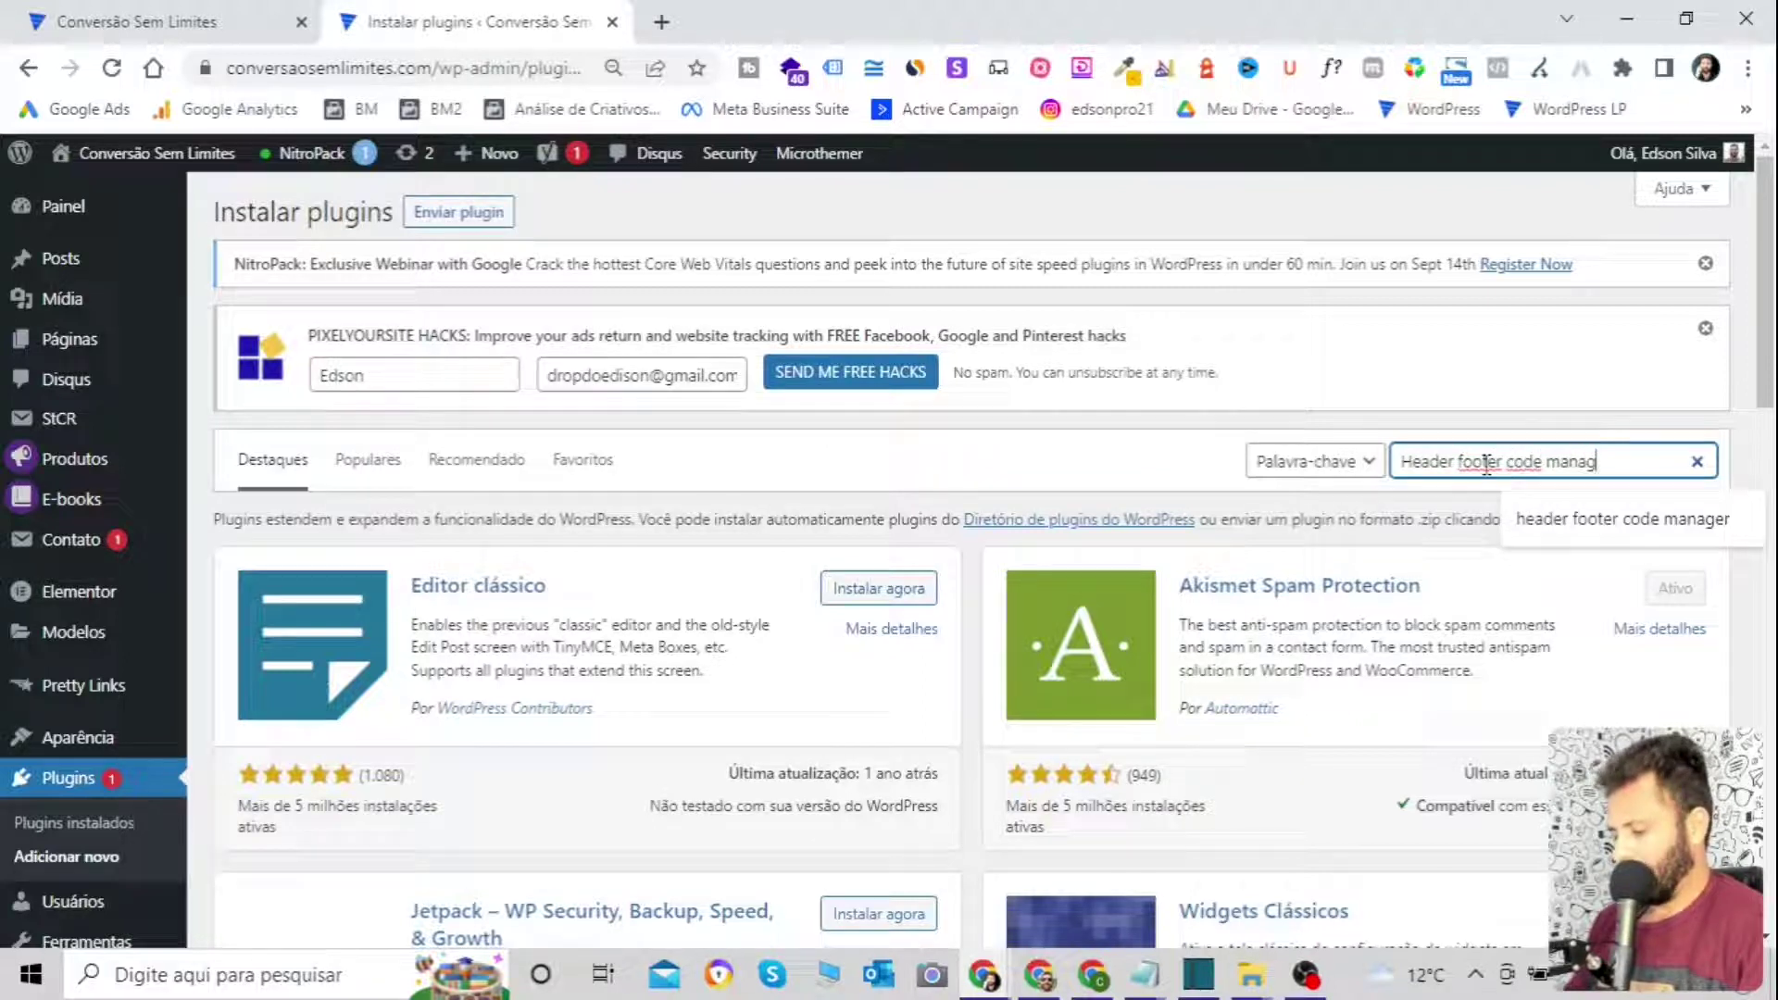
{"action": "key", "text": "Return"}
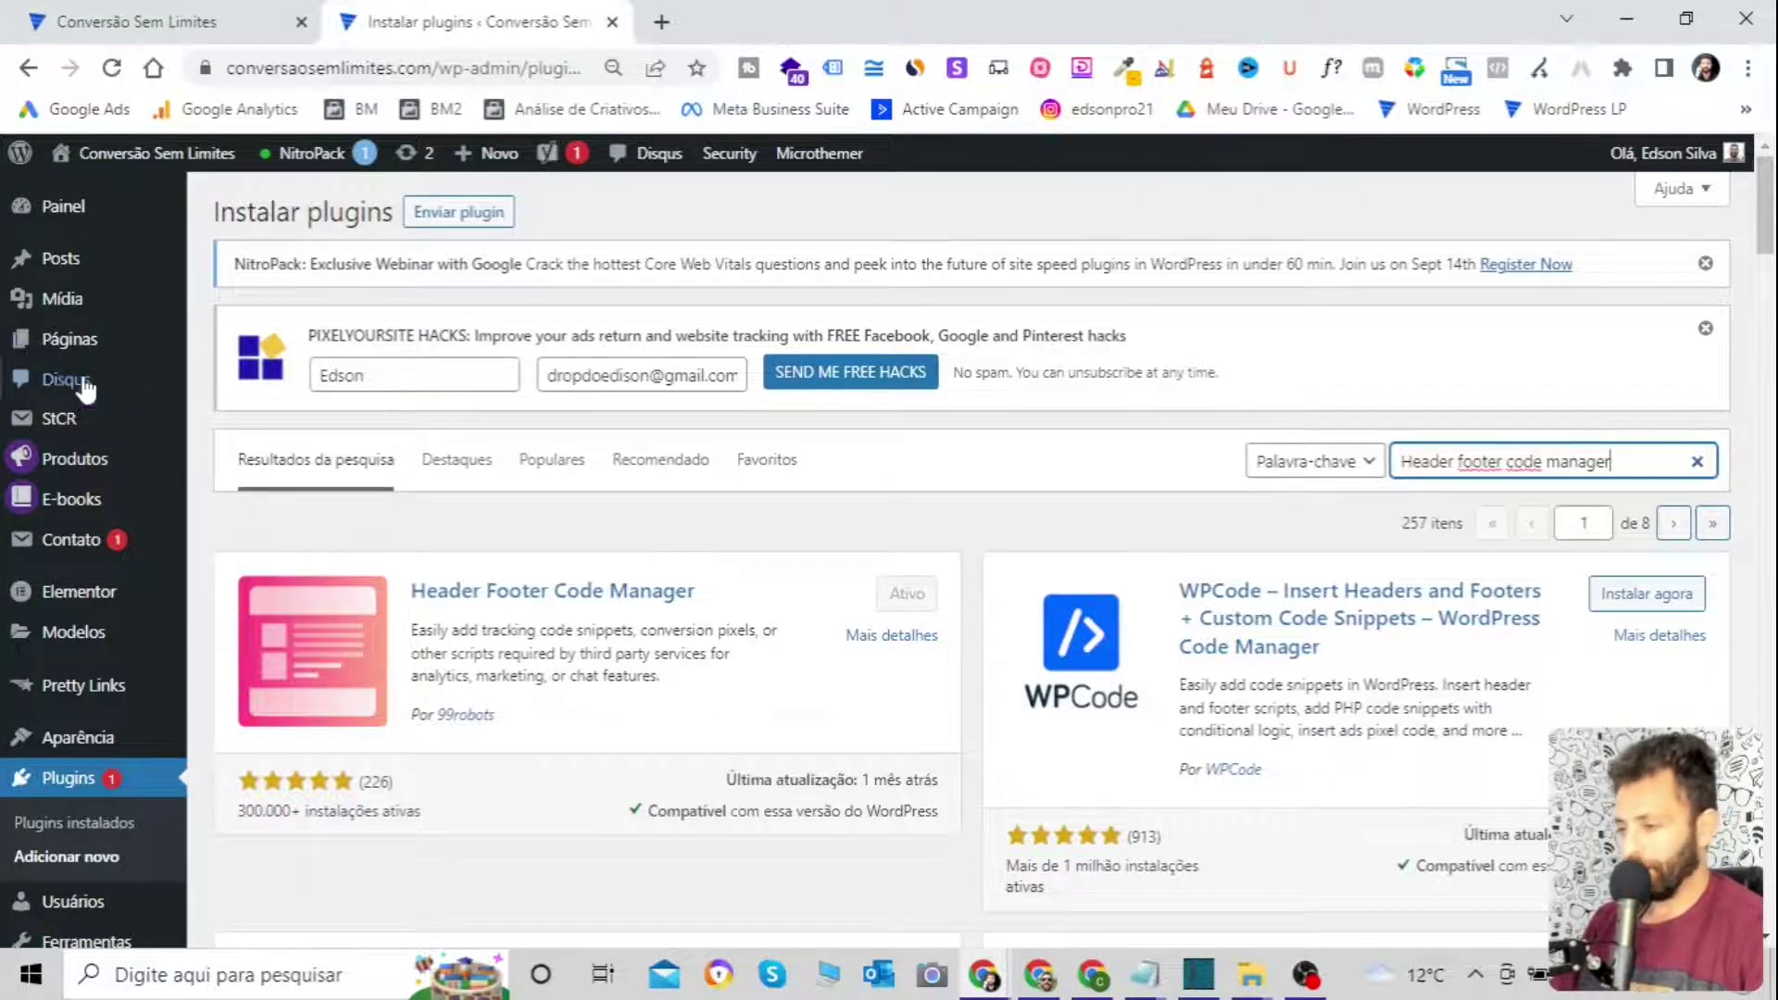
Start a new snippet in HFCM and name it TESTE PIXEL GLOBAL.
{"action": "scroll", "coordinate": [78, 500], "scroll_direction": "down", "scroll_amount": 10}
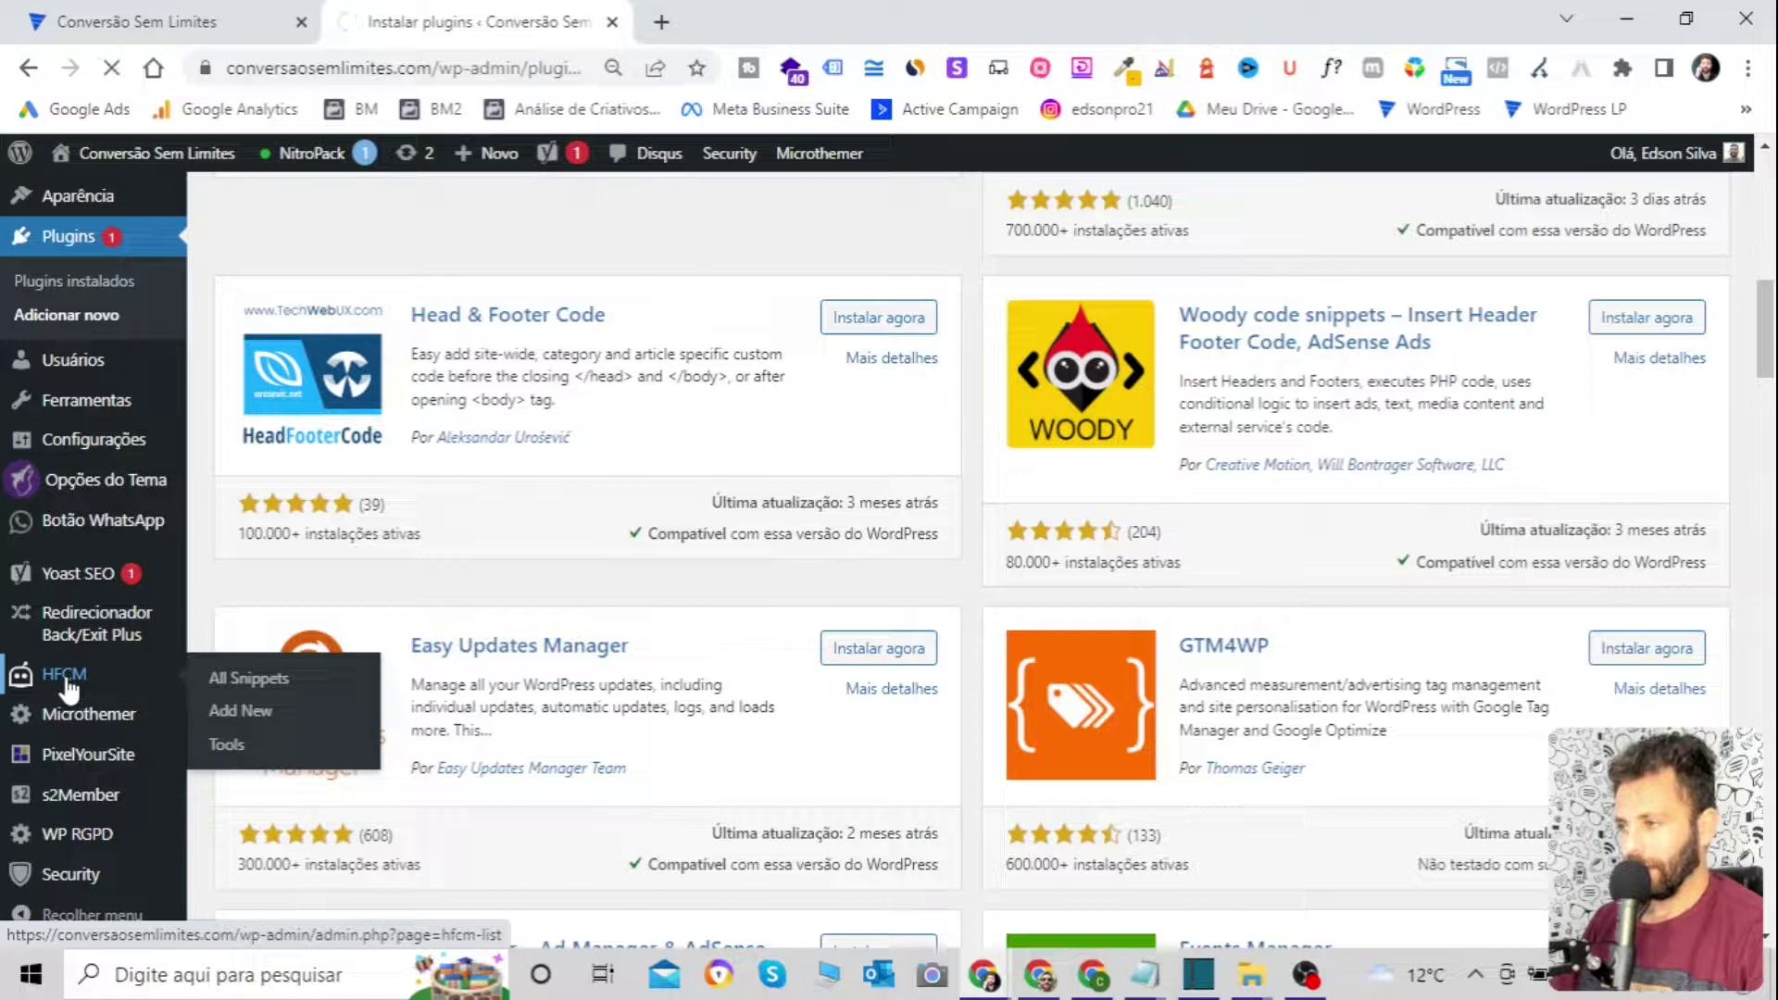
{"action": "left_click", "coordinate": [67, 680]}
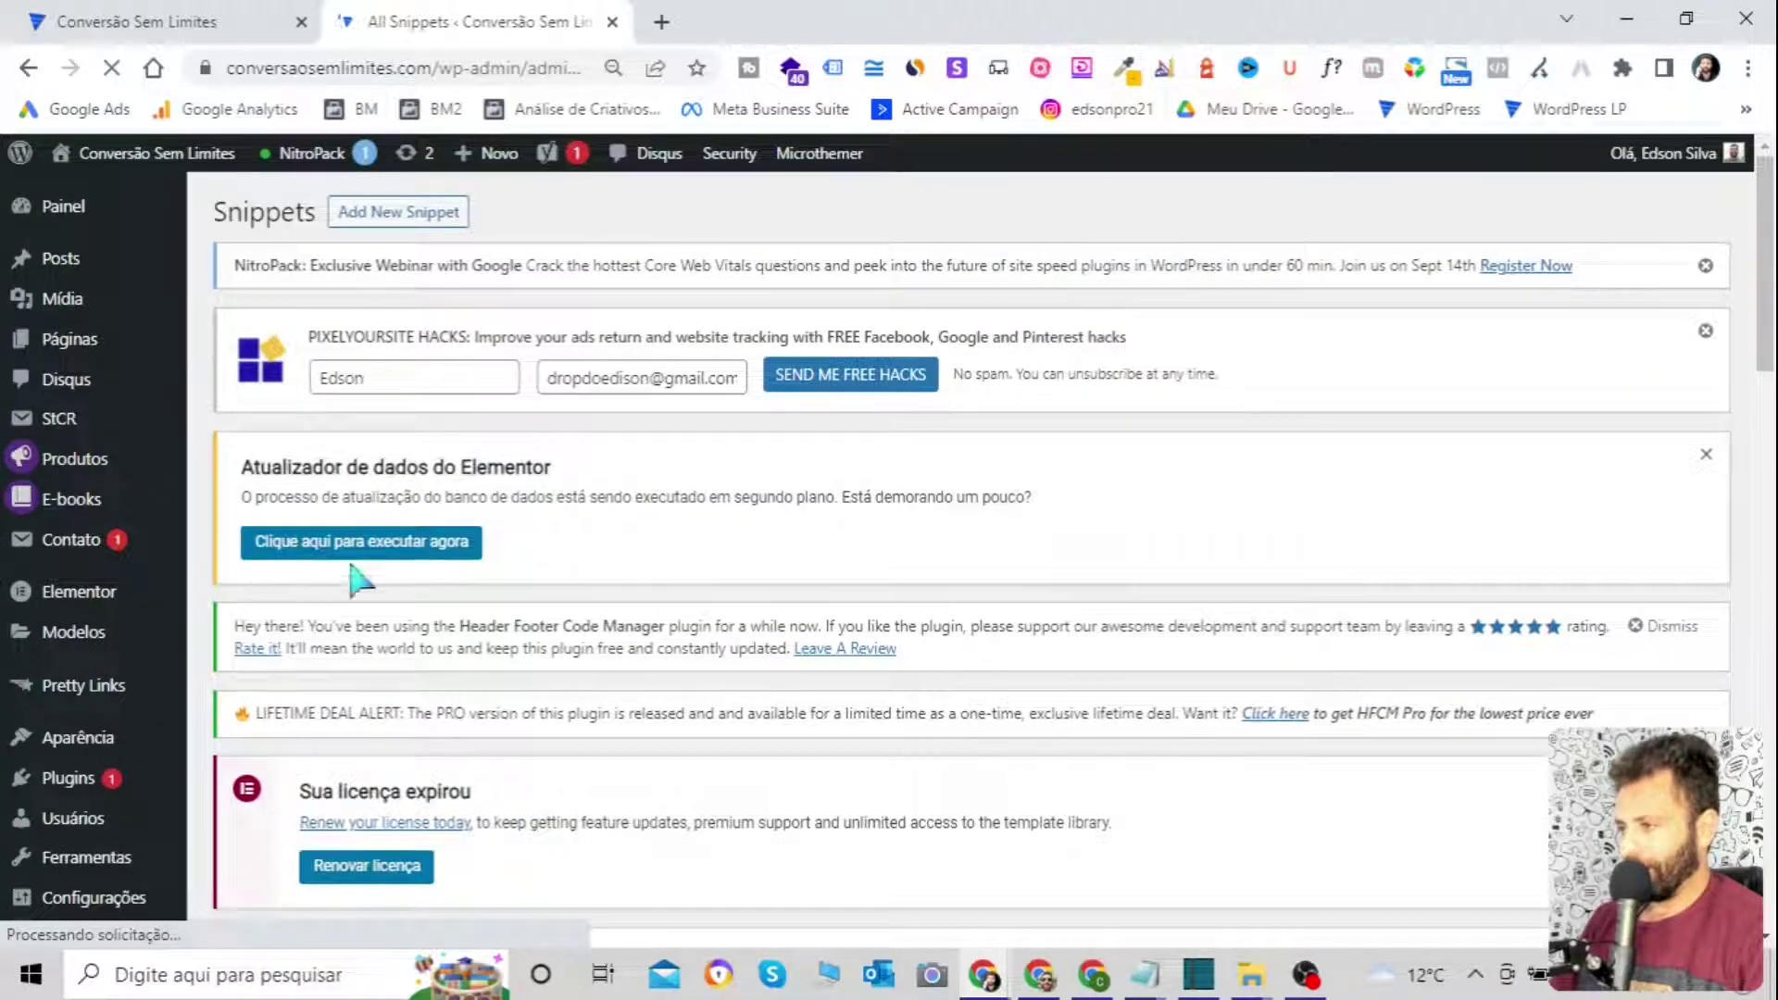
{"action": "left_click", "coordinate": [399, 220]}
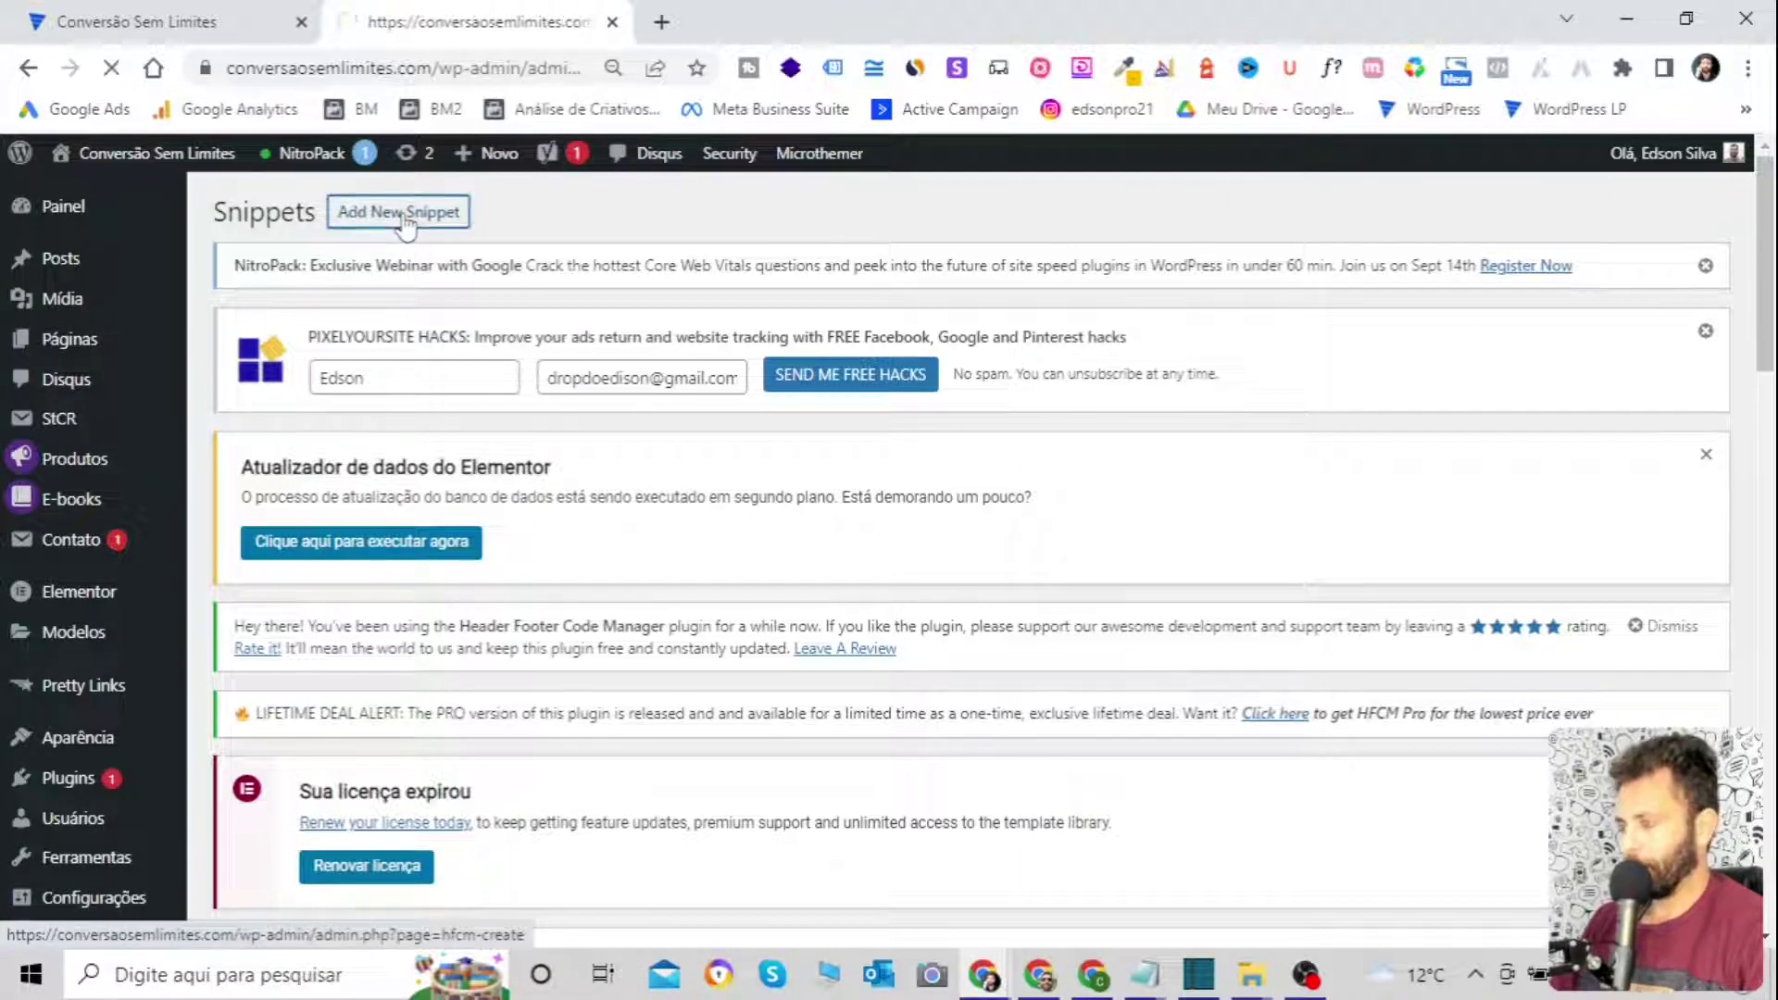
{"action": "scroll", "coordinate": [405, 225], "scroll_direction": "down", "scroll_amount": 1}
{"action": "scroll", "coordinate": [704, 305], "scroll_direction": "down", "scroll_amount": 7}
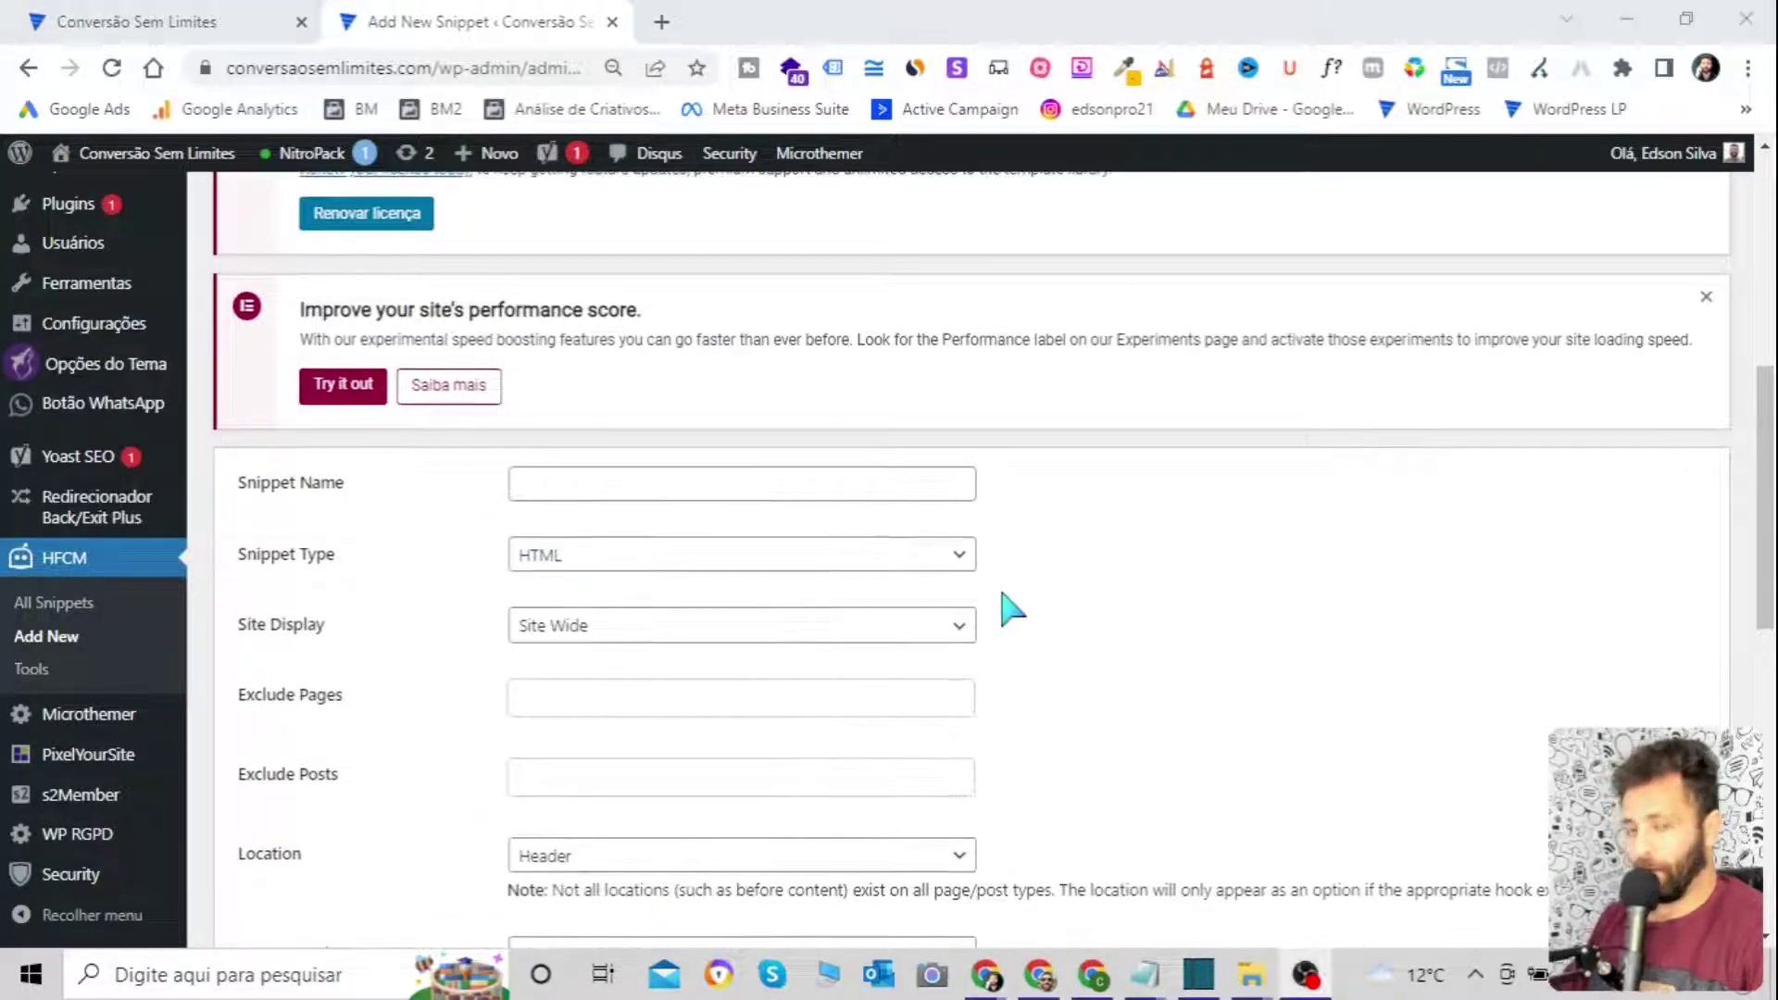
{"action": "left_click", "coordinate": [560, 490]}
{"action": "type", "text": "TESTE PIXEL GLOBAL"}
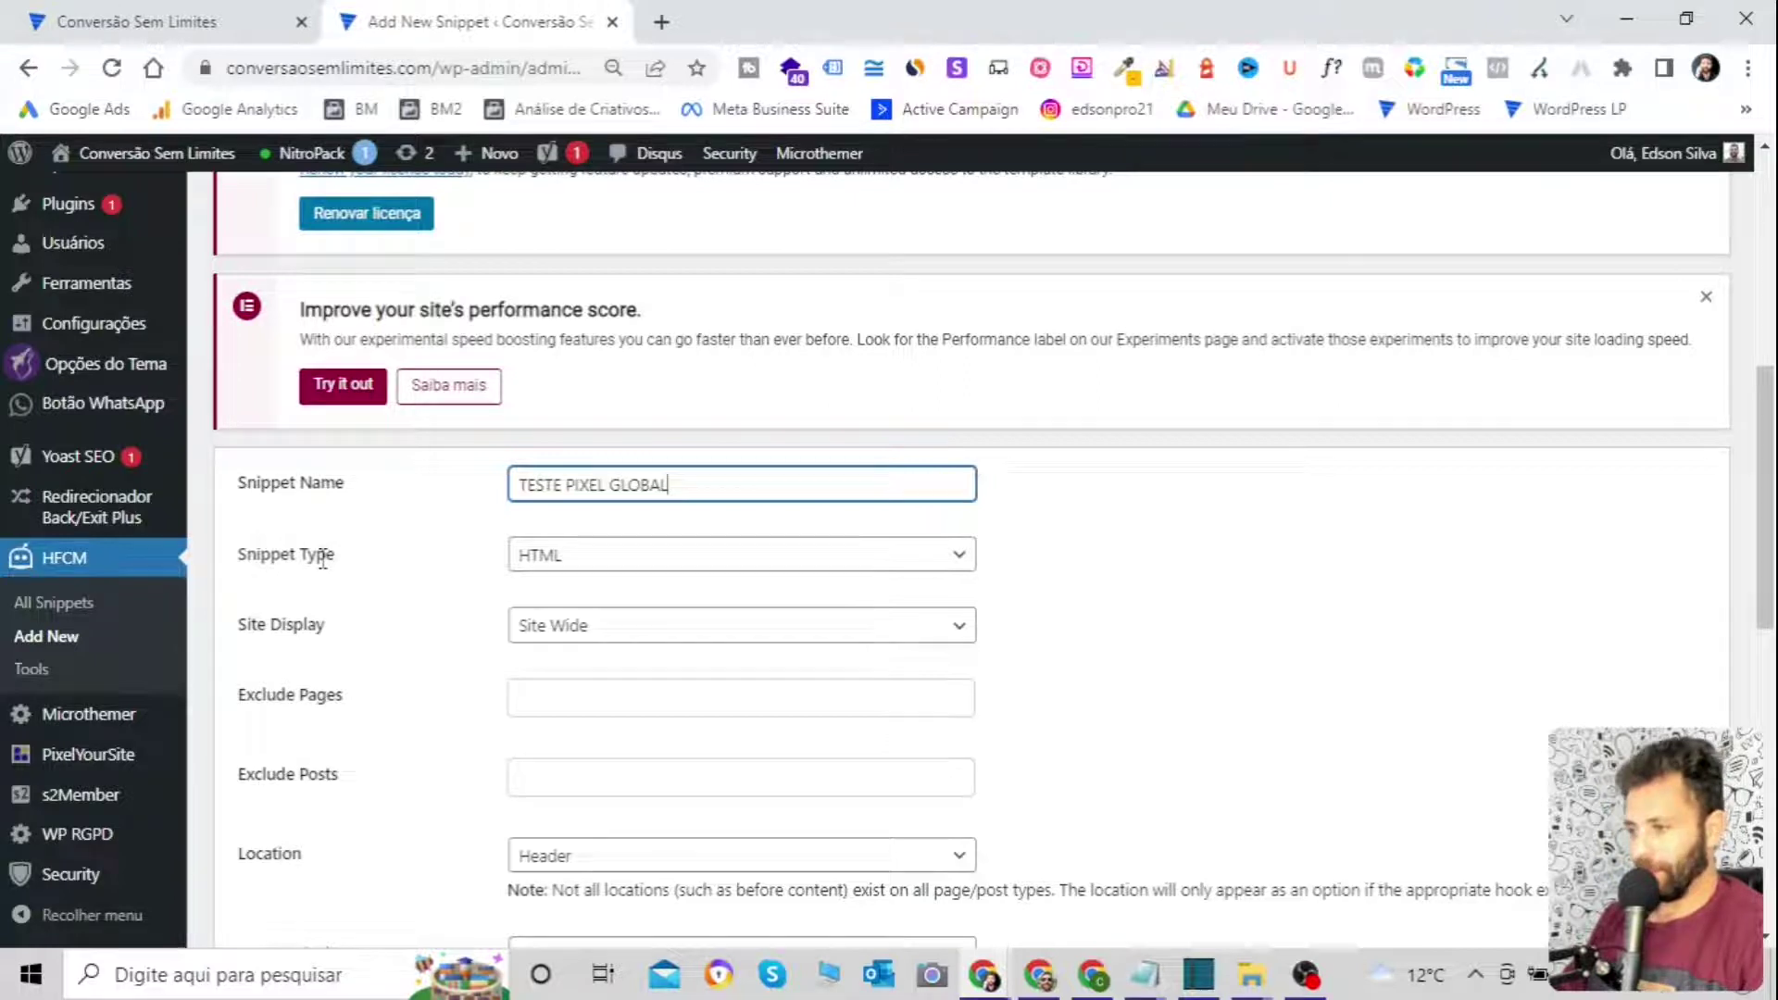
Check the </head> placement instruction for the base code in Gerenciador de Eventos and return to the snippet's location, device and status settings.
{"action": "scroll", "coordinate": [646, 567], "scroll_direction": "down", "scroll_amount": 3}
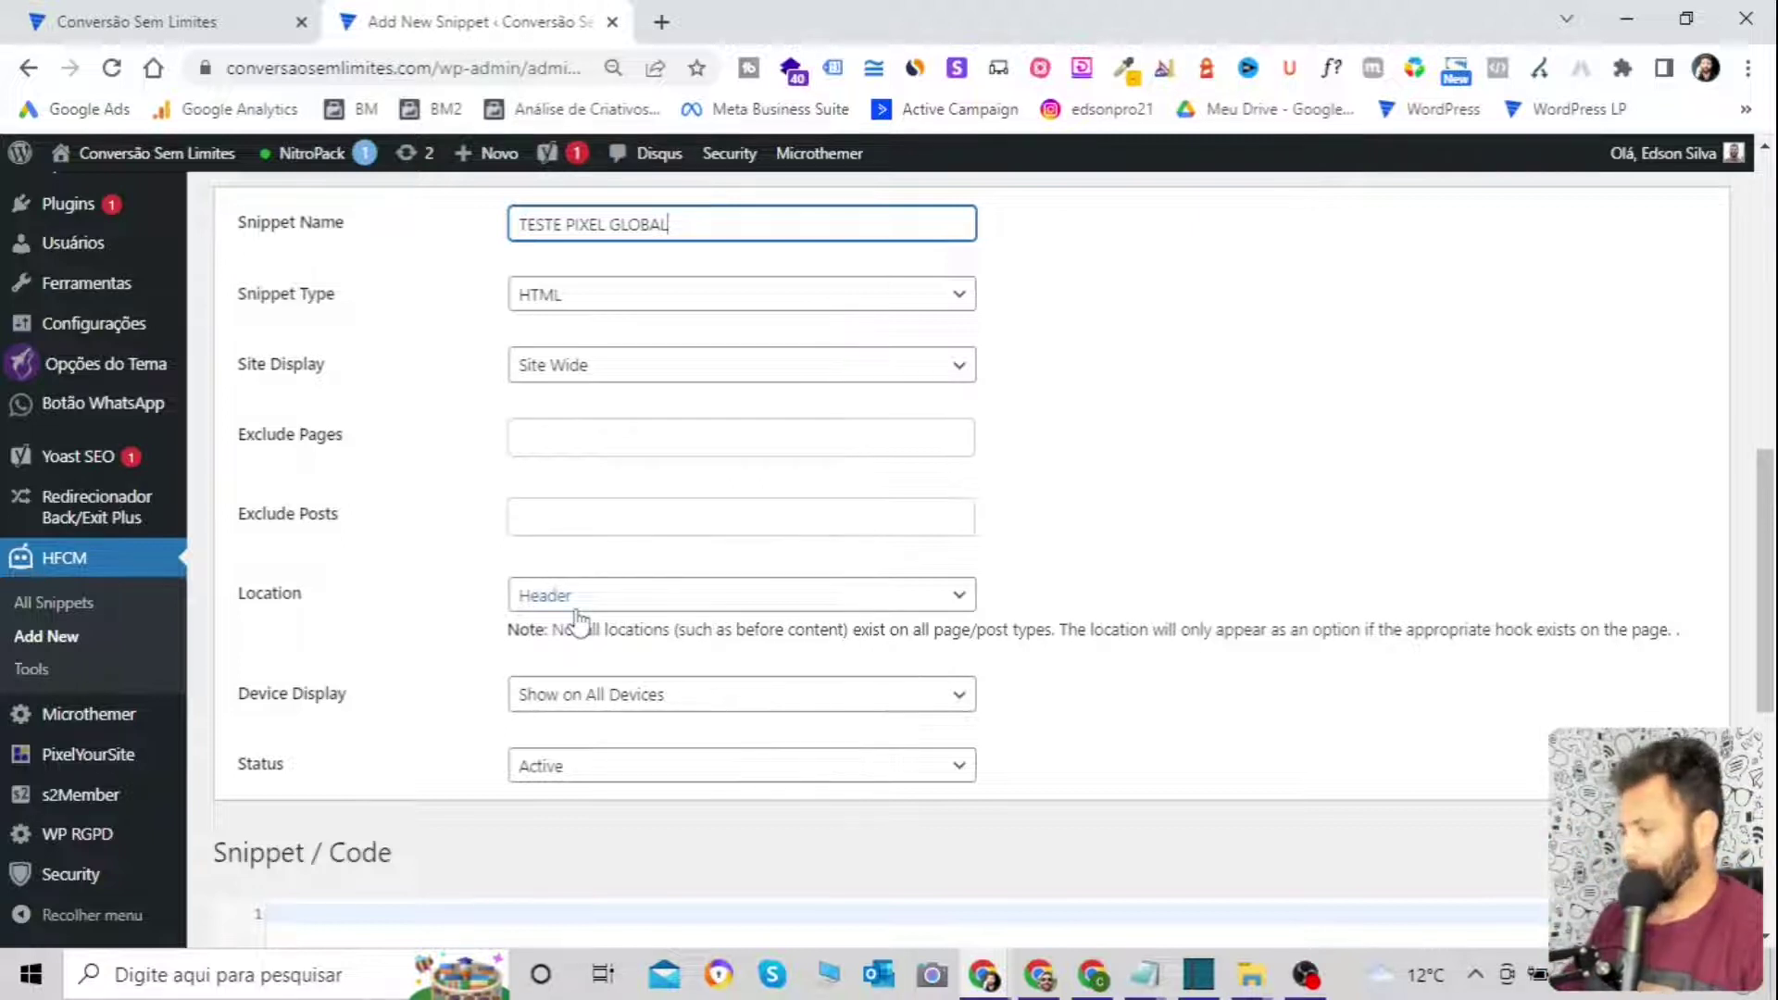
{"action": "left_click", "coordinate": [1093, 974]}
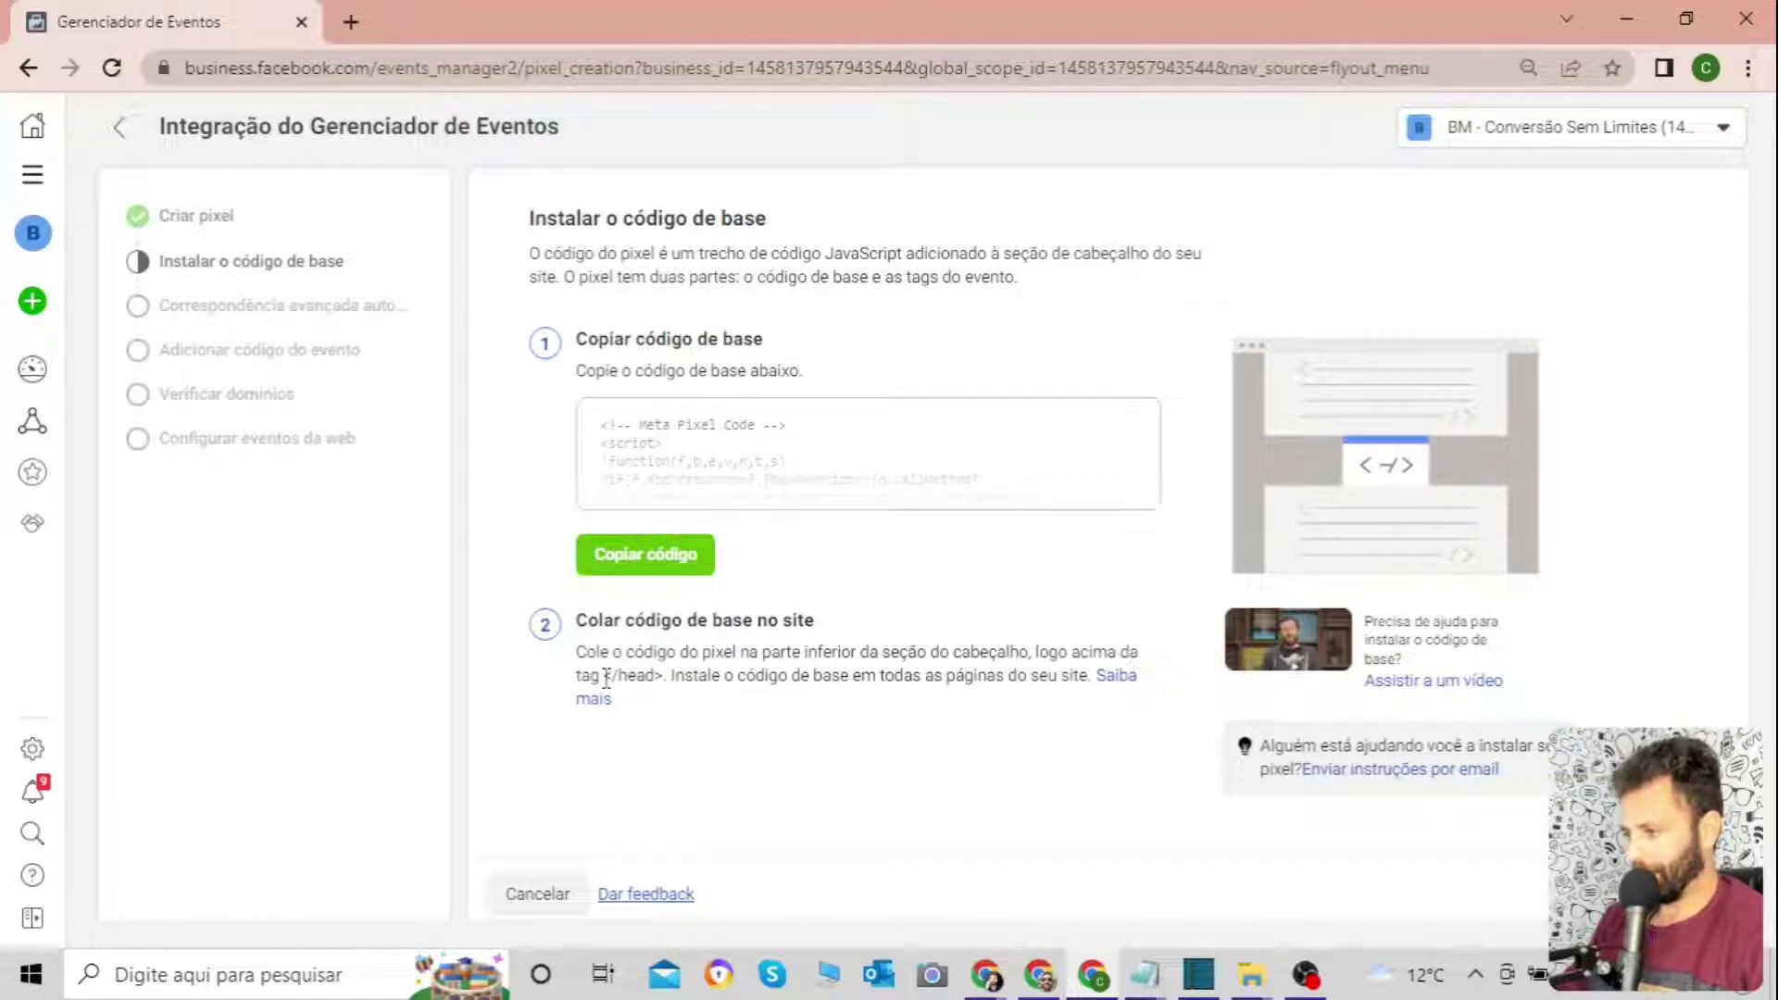
{"action": "left_click_drag", "start_coordinate": [607, 677], "coordinate": [654, 683]}
{"action": "left_click", "coordinate": [689, 726]}
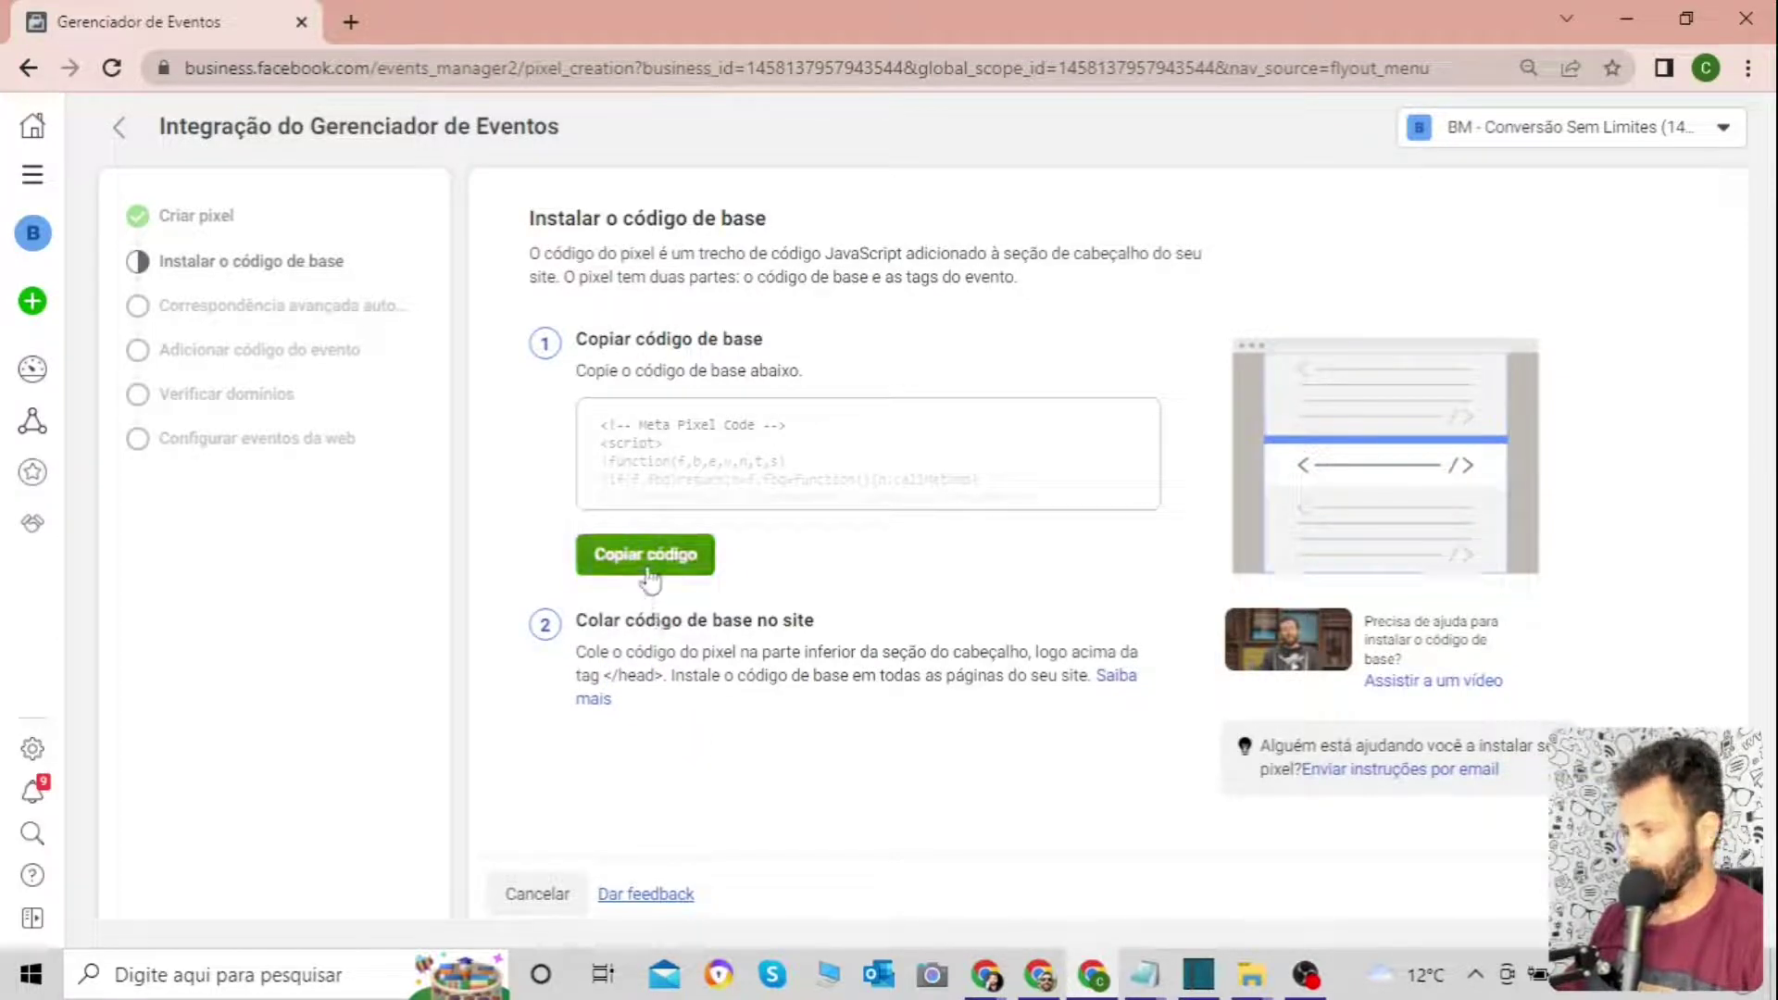
{"action": "mouse_move", "coordinate": [994, 983]}
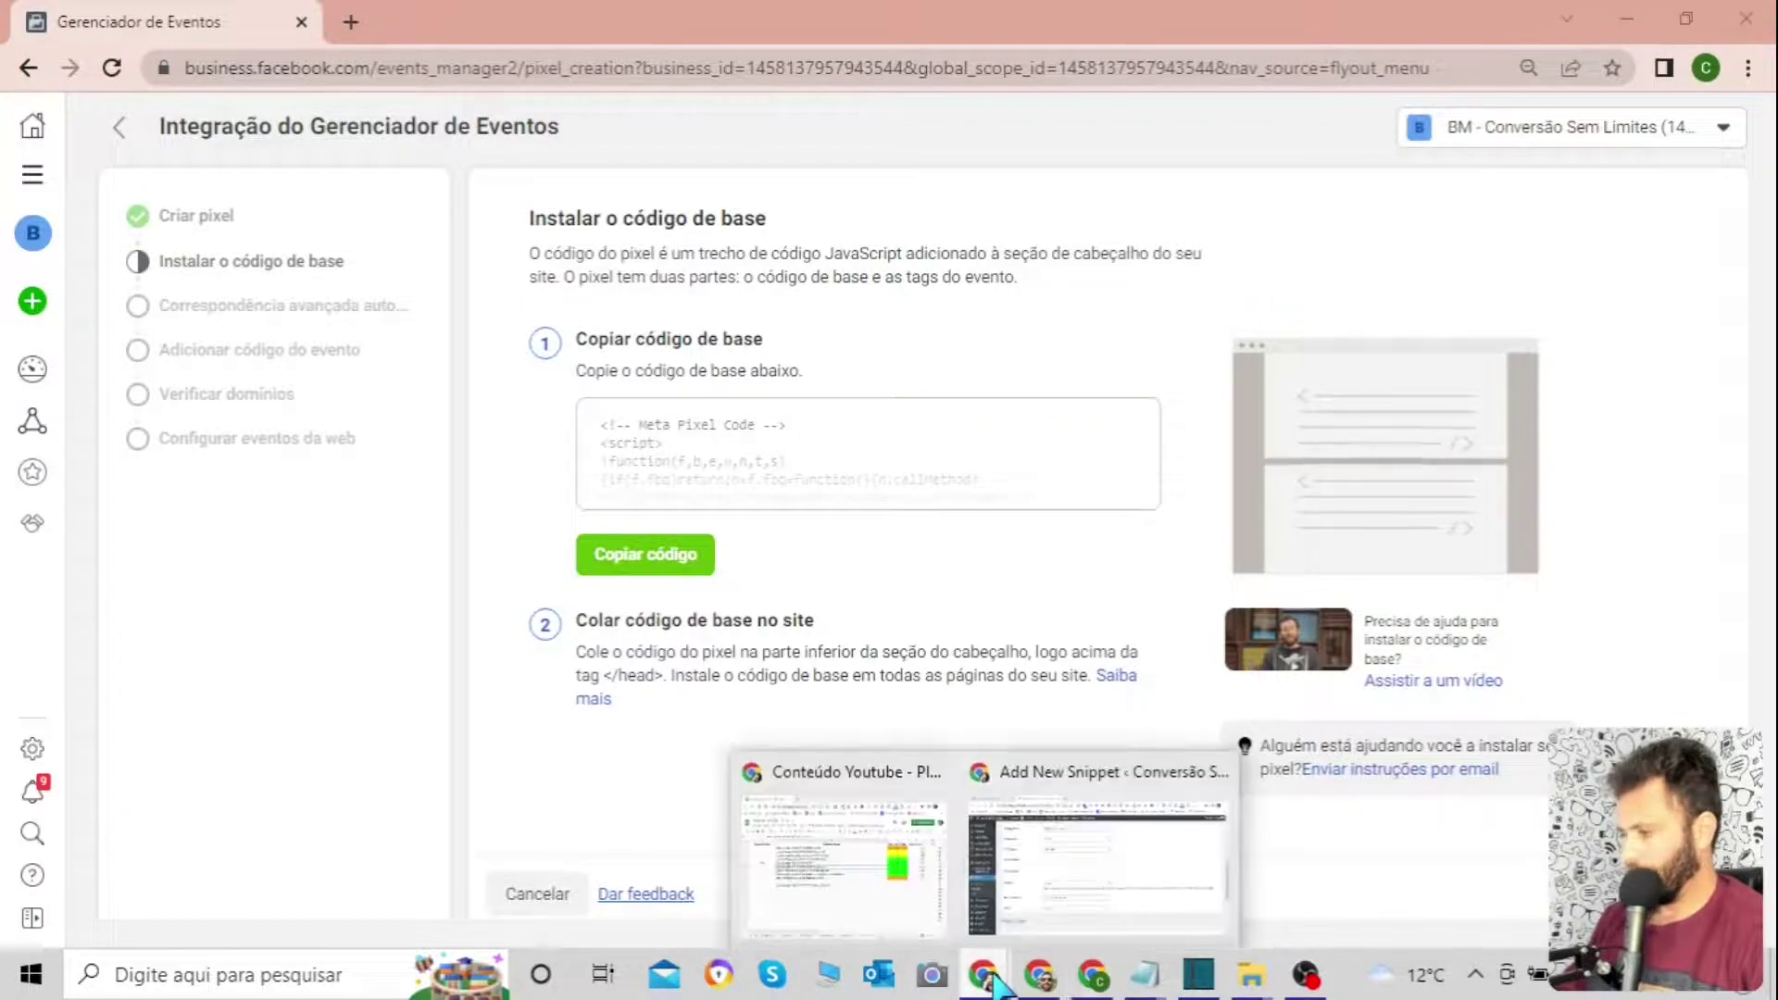
{"action": "left_click", "coordinate": [1090, 910]}
{"action": "scroll", "coordinate": [704, 500], "scroll_direction": "down", "scroll_amount": 2}
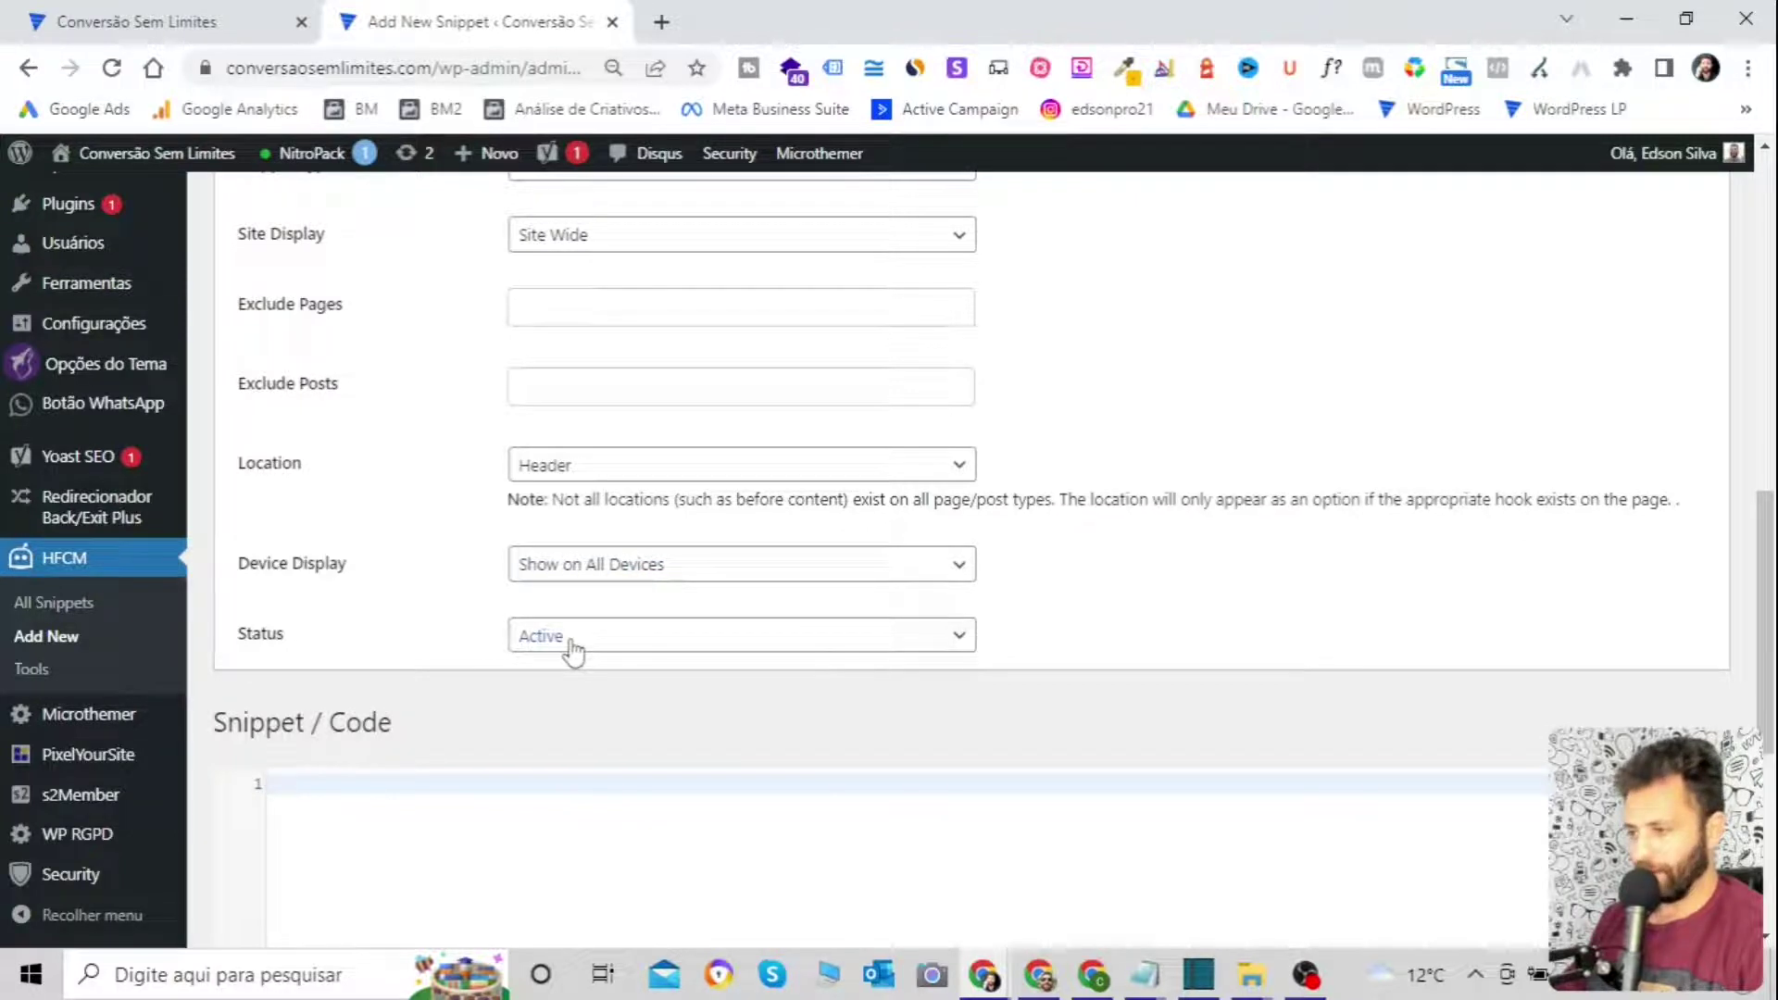
Paste the copied Meta Pixel base code into the code area of the TESTE PIXEL GLOBAL snippet.
{"action": "scroll", "coordinate": [573, 651], "scroll_direction": "down", "scroll_amount": 1}
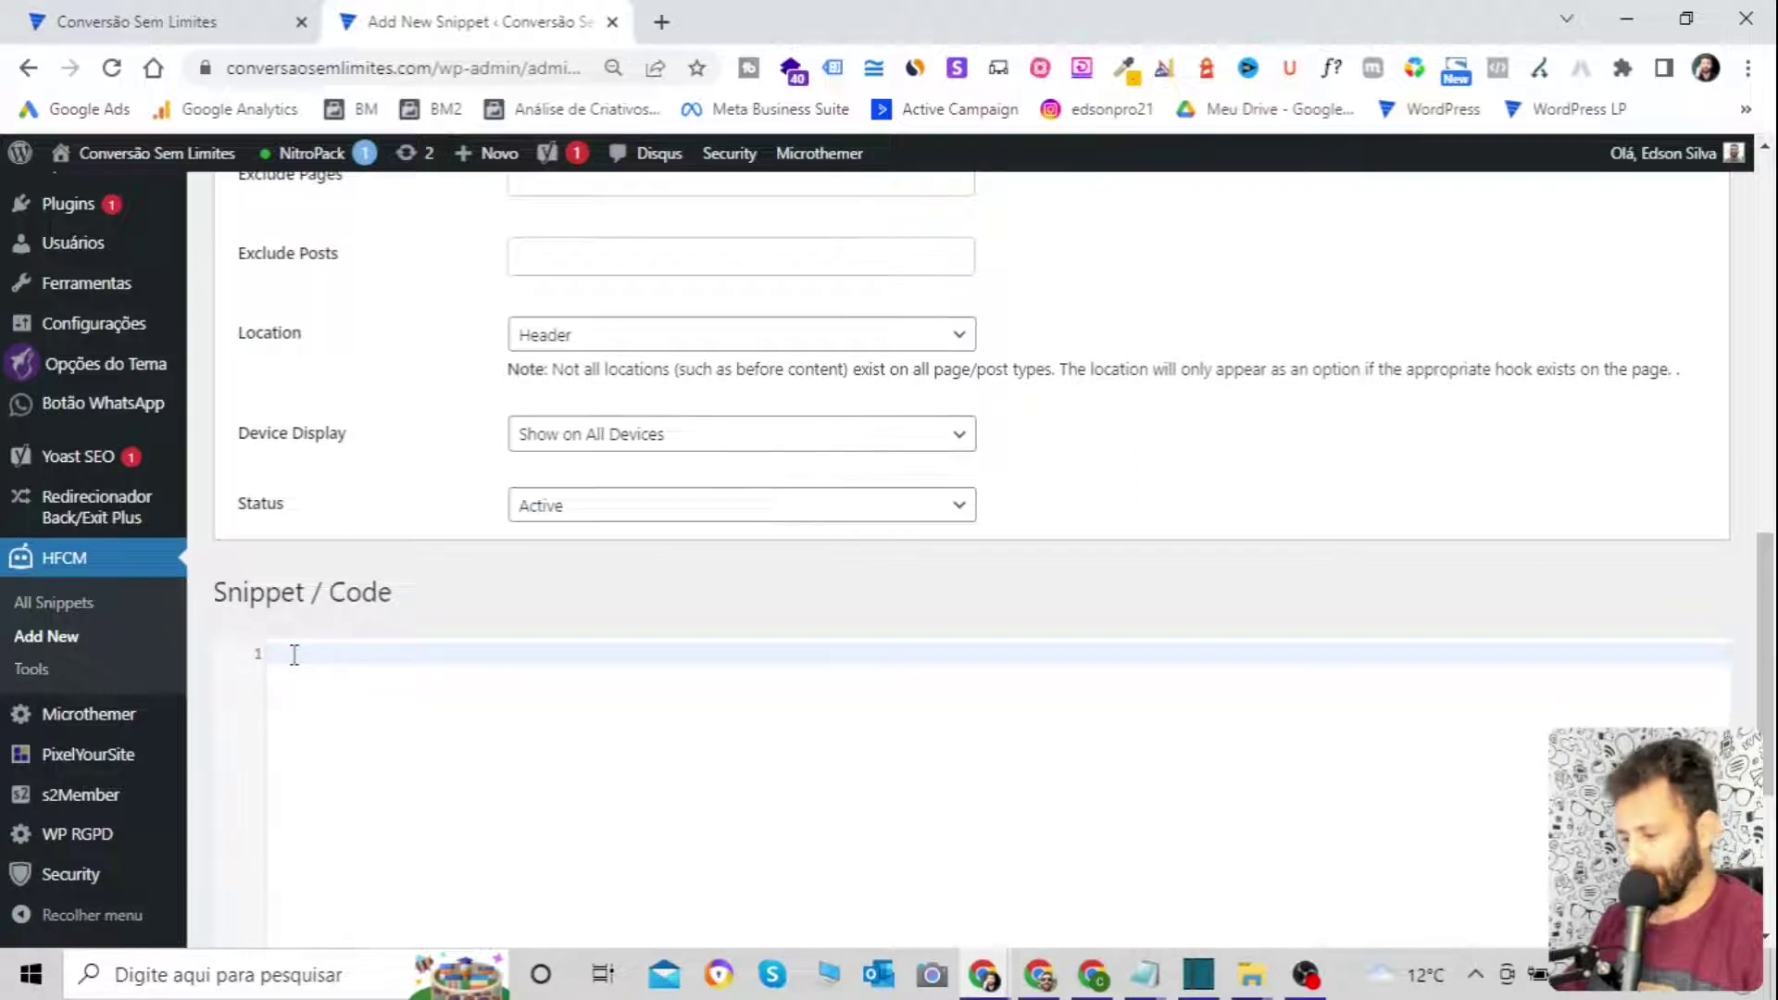
{"action": "key", "text": "ctrl+v"}
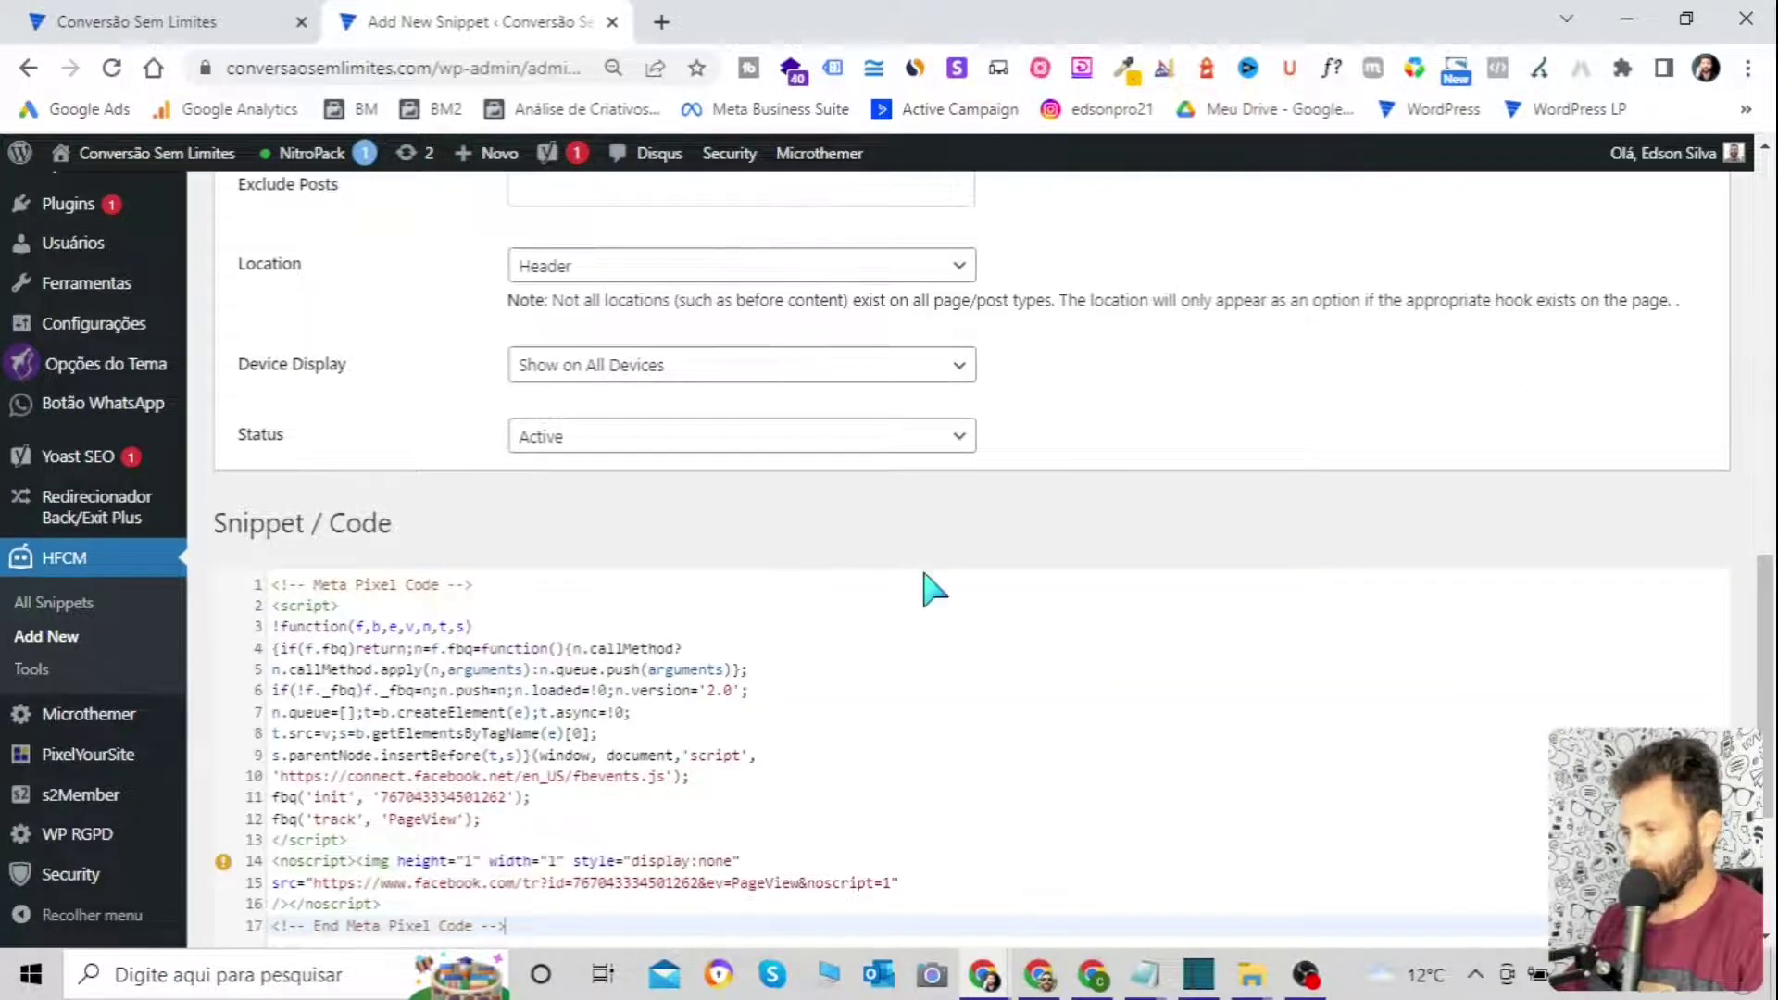
{"action": "scroll", "coordinate": [886, 583], "scroll_direction": "up", "scroll_amount": 3}
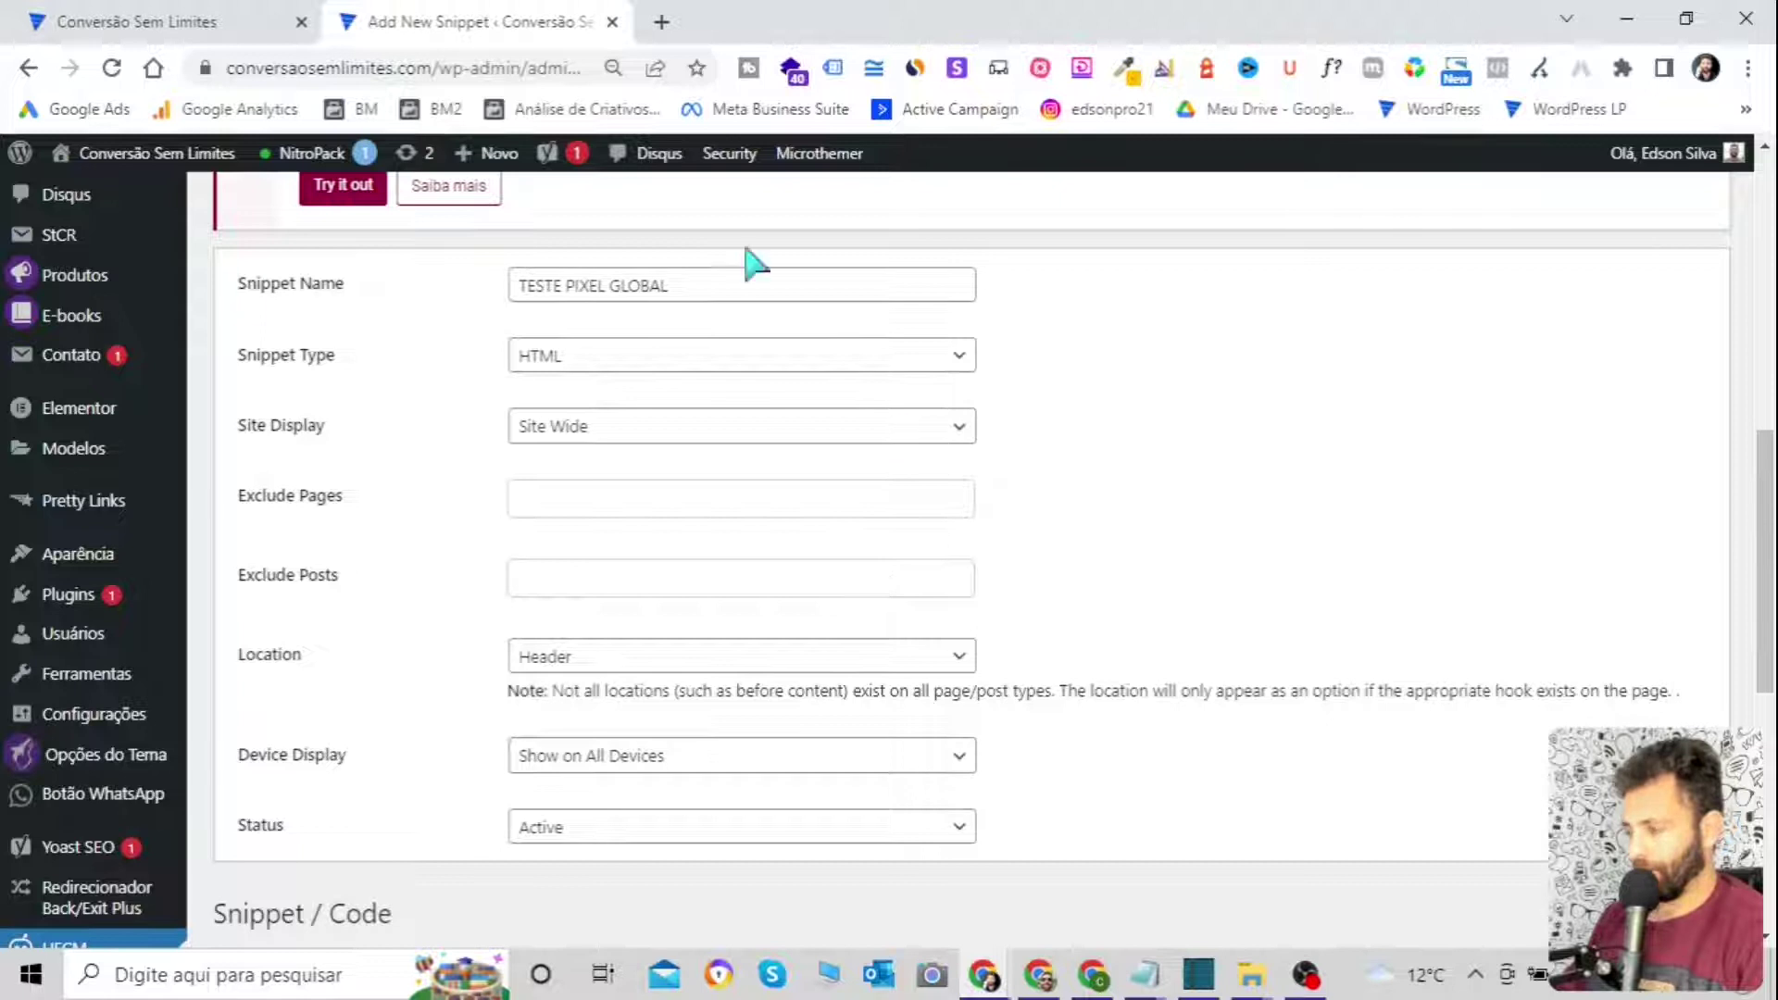
Translate the snippet page into Portuguese and dismiss the translation prompt.
{"action": "right_click", "coordinate": [1085, 430]}
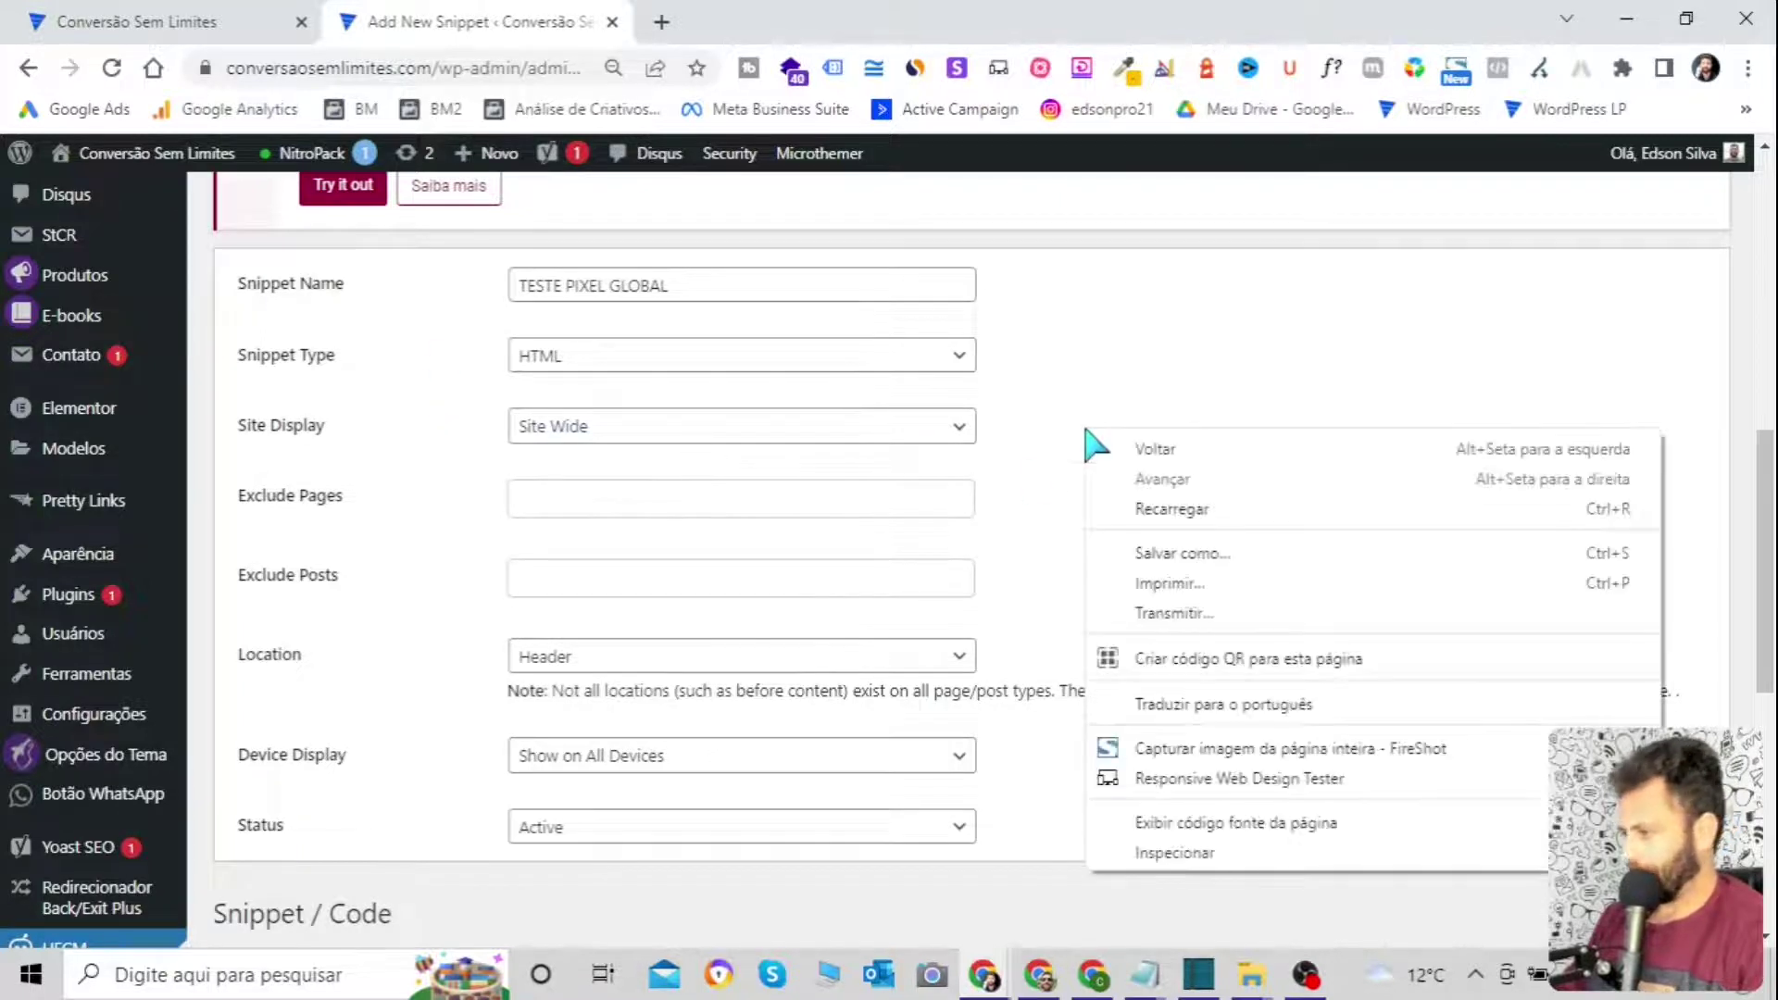
{"action": "left_click", "coordinate": [1204, 704]}
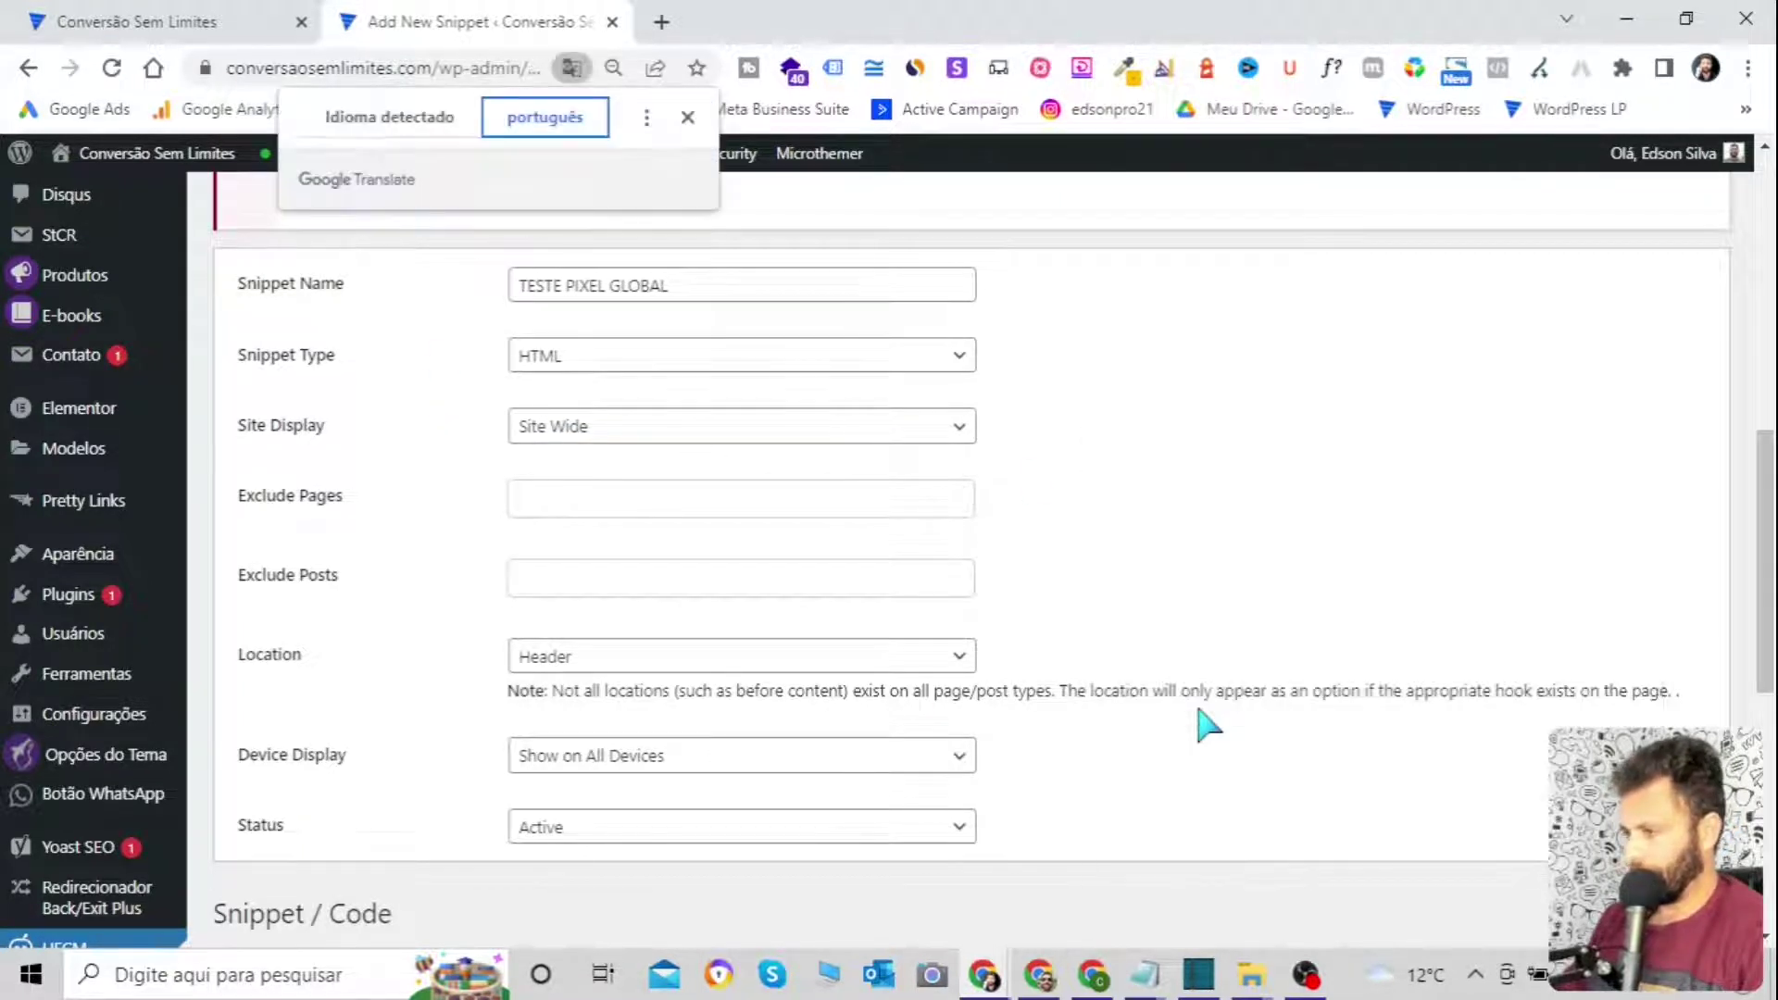
{"action": "left_click", "coordinate": [559, 121]}
{"action": "left_click", "coordinate": [687, 117]}
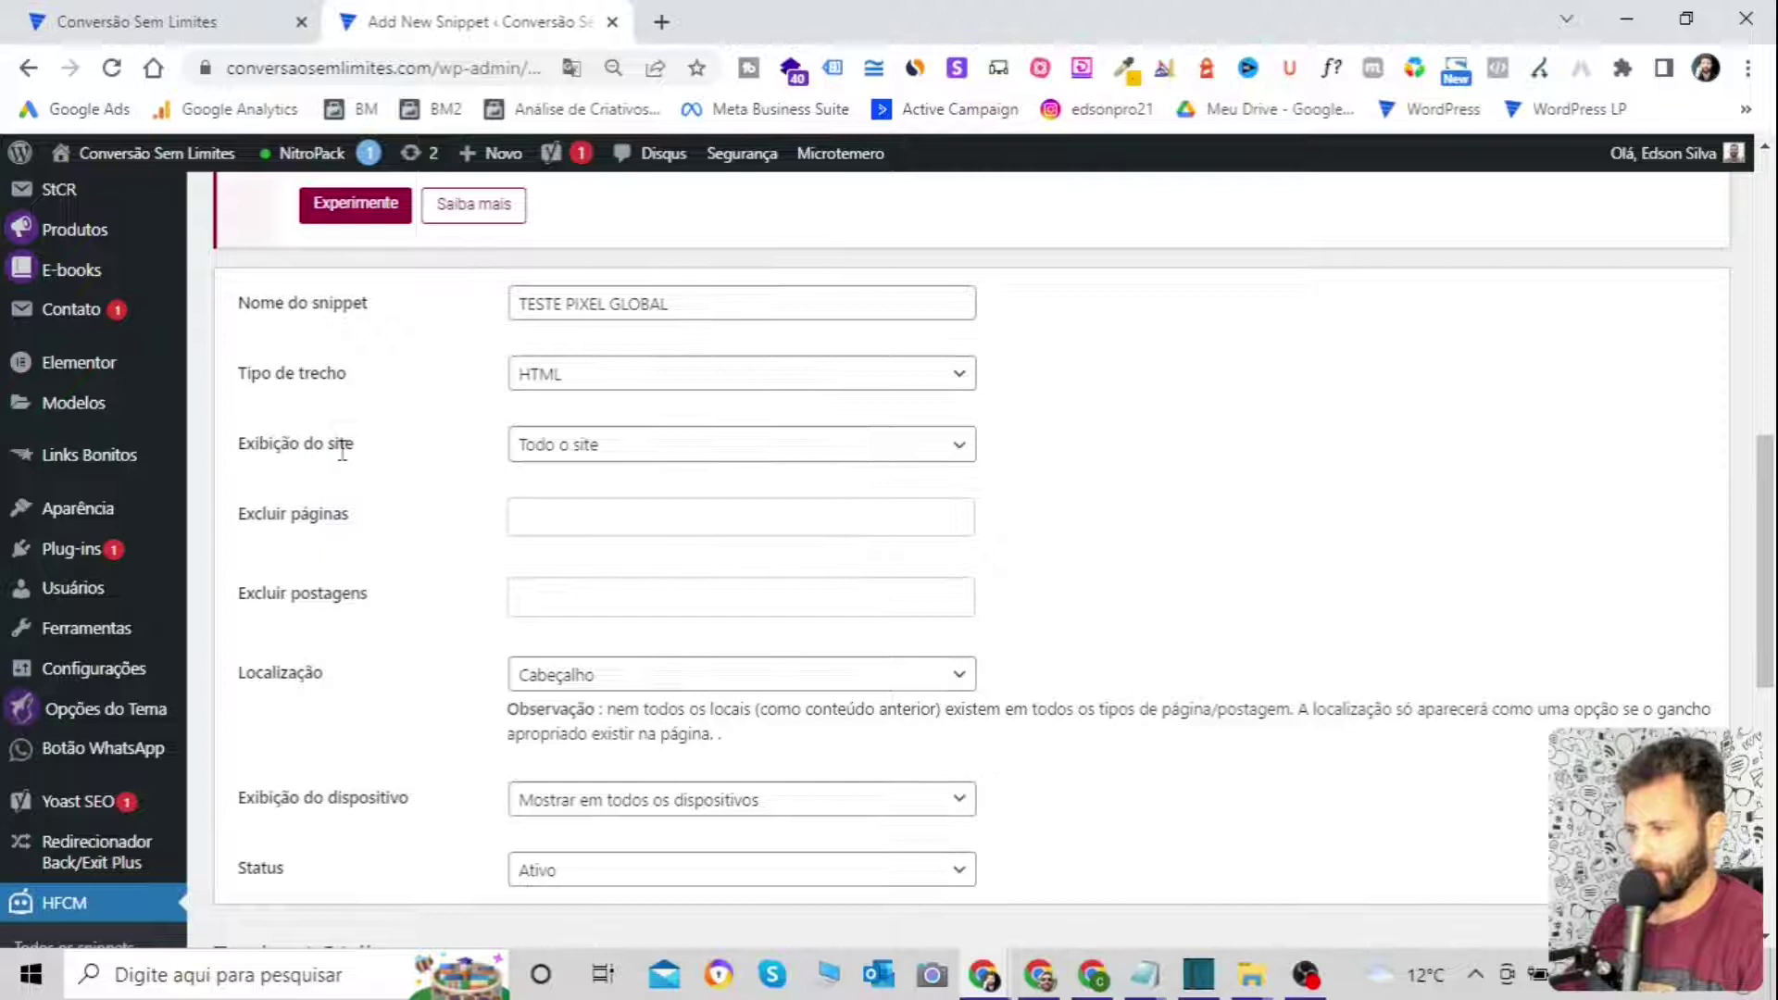
Review the site-wide, header and all-devices settings and the pasted code, and save the TESTE PIXEL GLOBAL snippet.
{"action": "scroll", "coordinate": [681, 468], "scroll_direction": "down", "scroll_amount": 1}
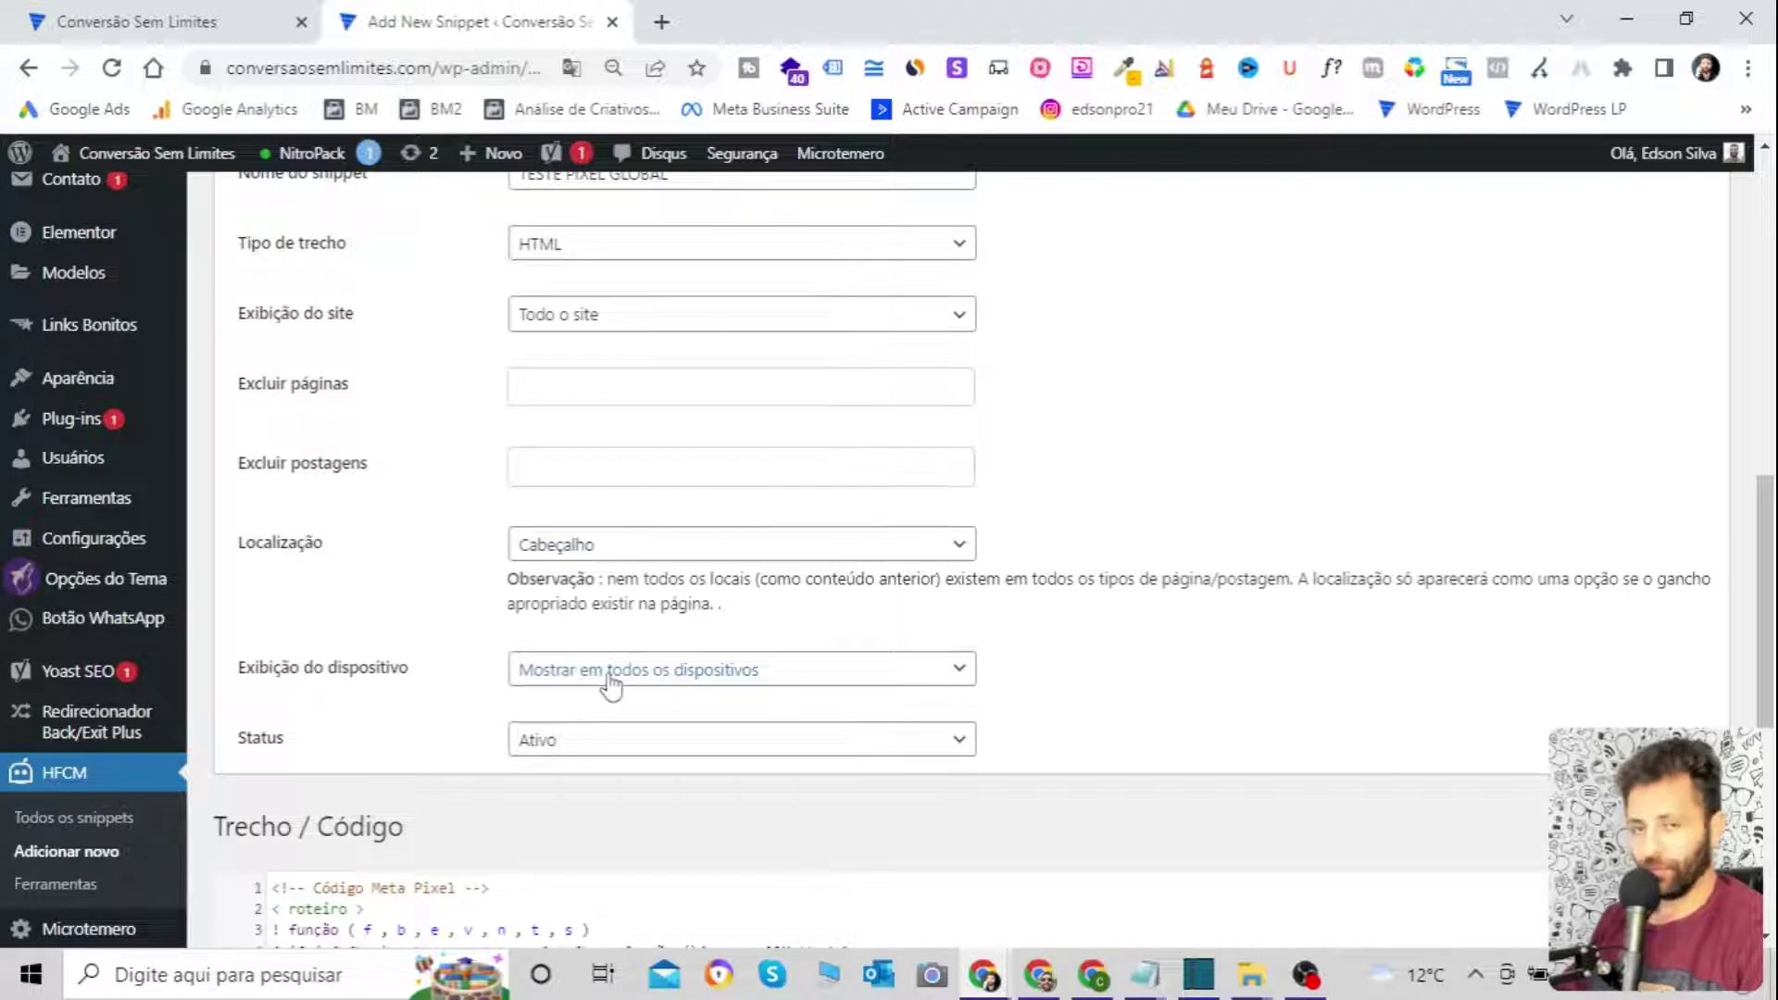
{"action": "scroll", "coordinate": [746, 635], "scroll_direction": "down", "scroll_amount": 1}
{"action": "scroll", "coordinate": [829, 623], "scroll_direction": "down", "scroll_amount": 2}
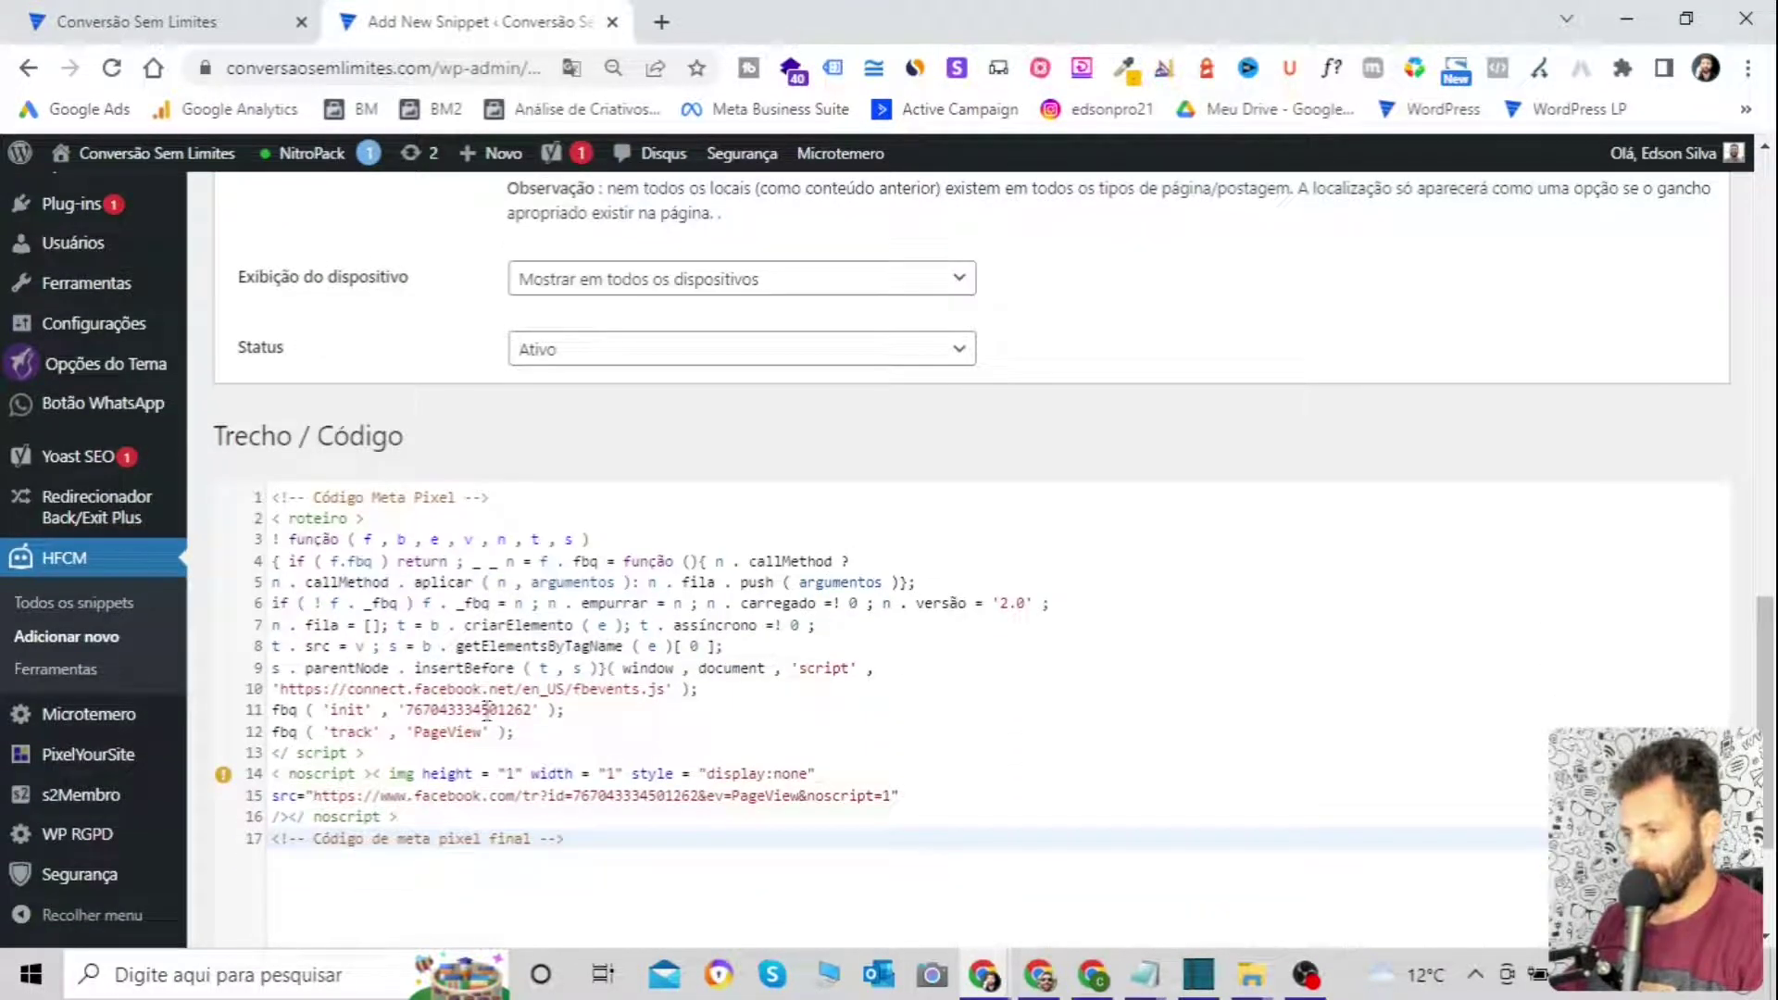
{"action": "scroll", "coordinate": [620, 683], "scroll_direction": "down", "scroll_amount": 3}
{"action": "left_click", "coordinate": [246, 853]}
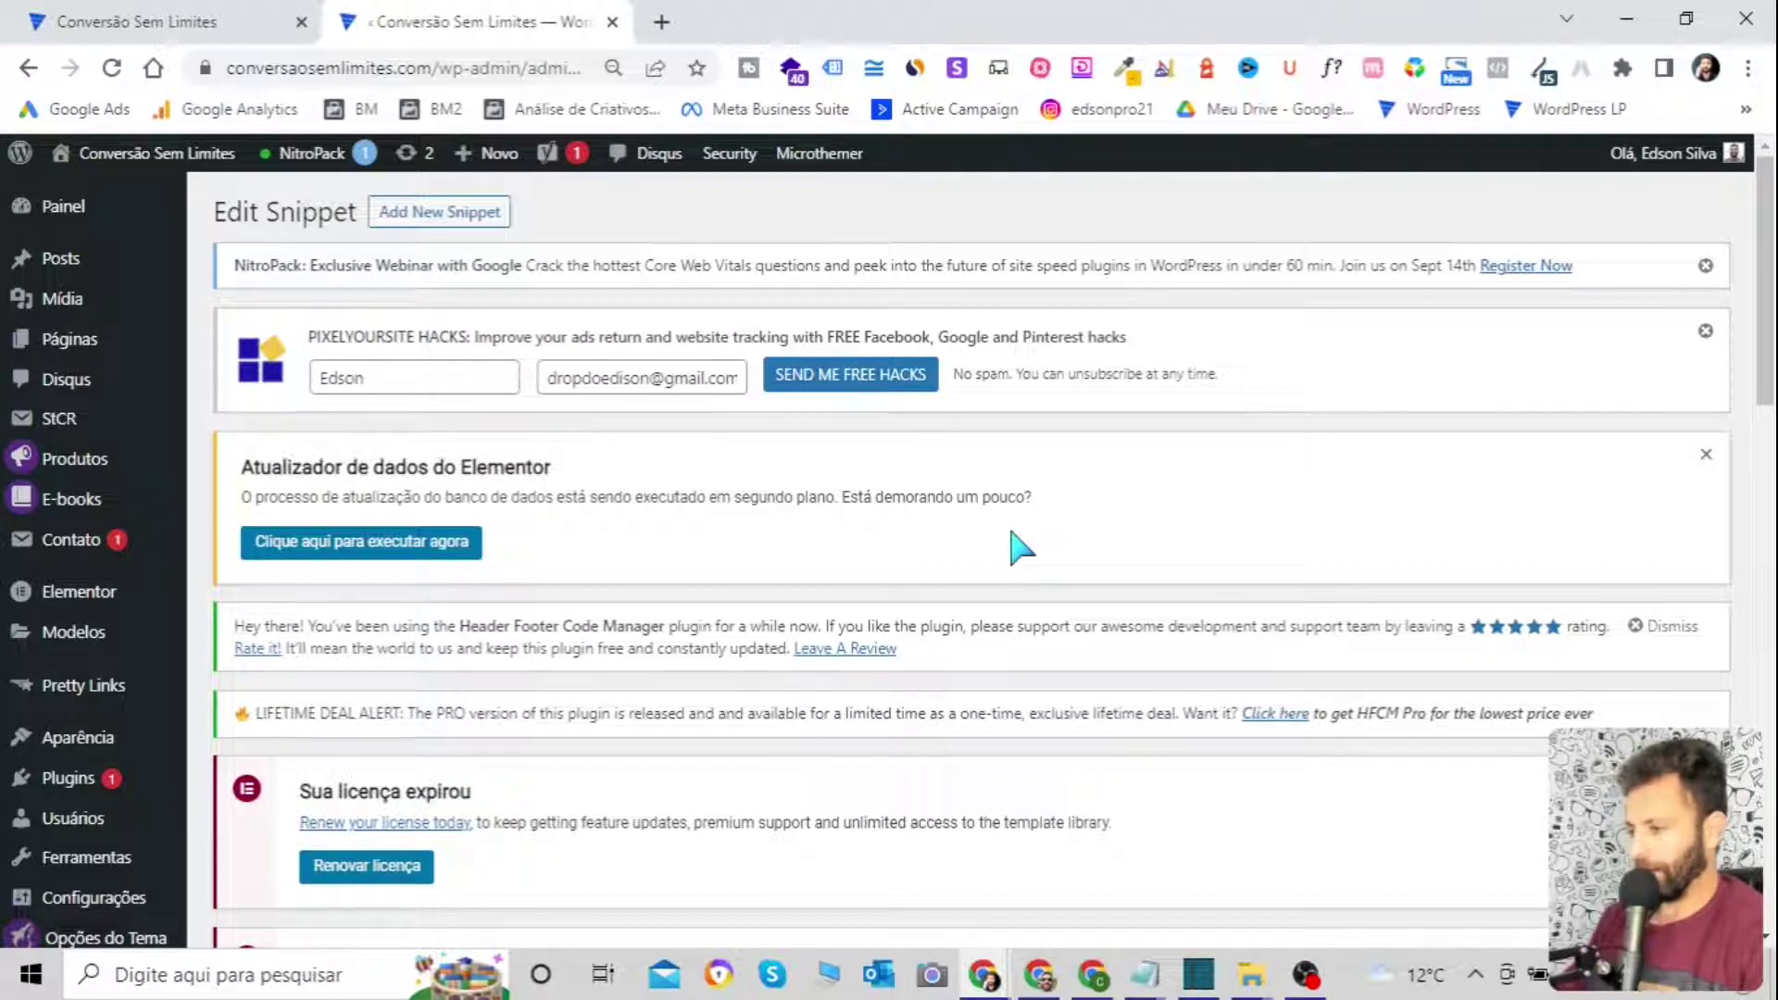
Copy the complete Meta Pixel code with the Purchase event from the untitled Notepad file and return to the WordPress snippet page.
{"action": "mouse_move", "coordinate": [1144, 974]}
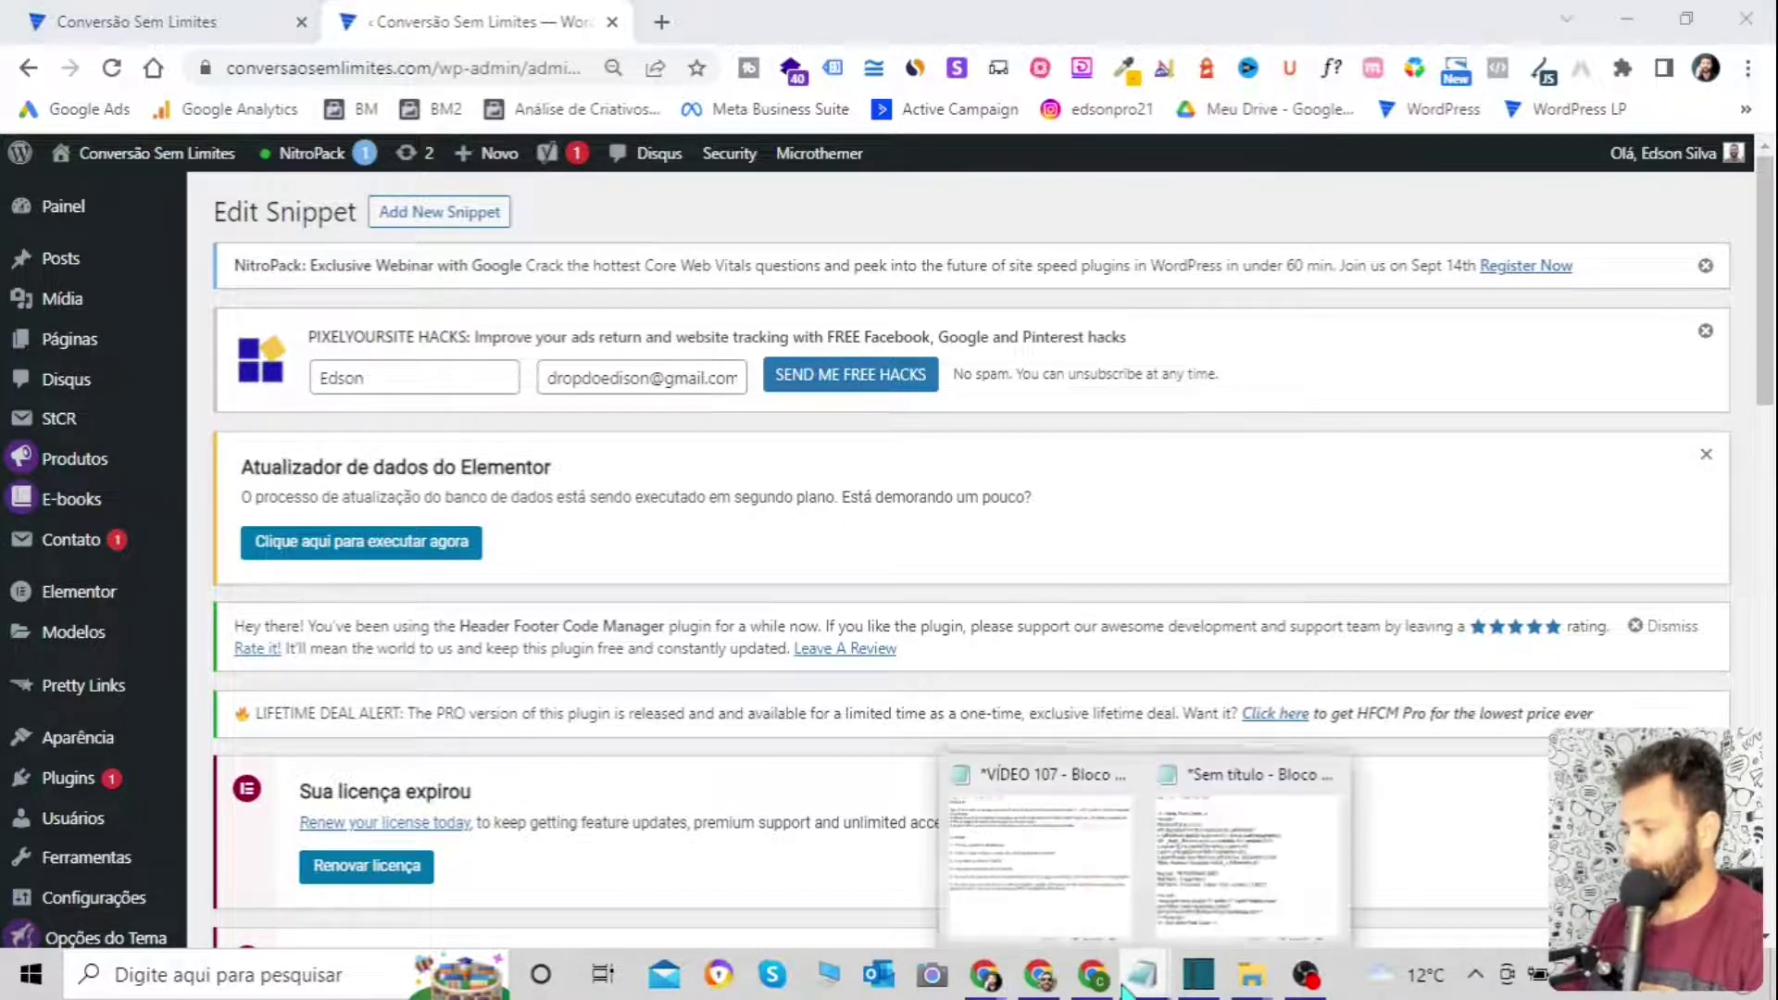
{"action": "left_click", "coordinate": [1219, 882]}
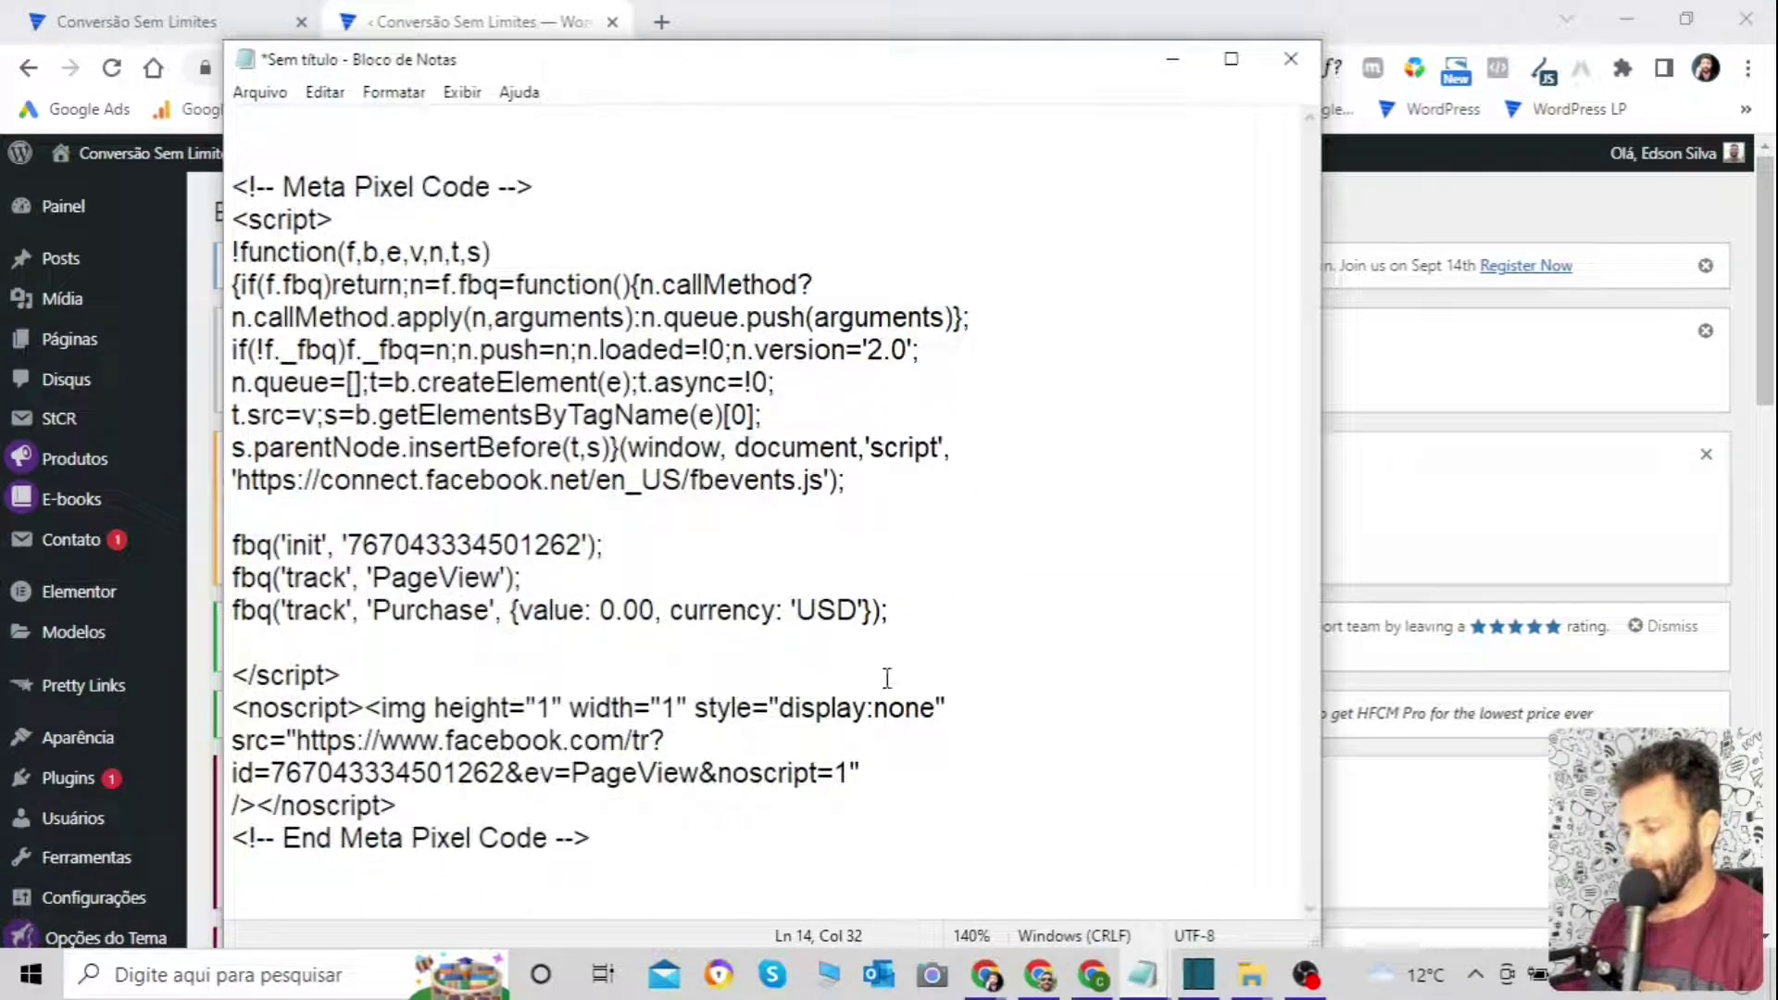
{"action": "left_click_drag", "start_coordinate": [606, 850], "coordinate": [242, 163]}
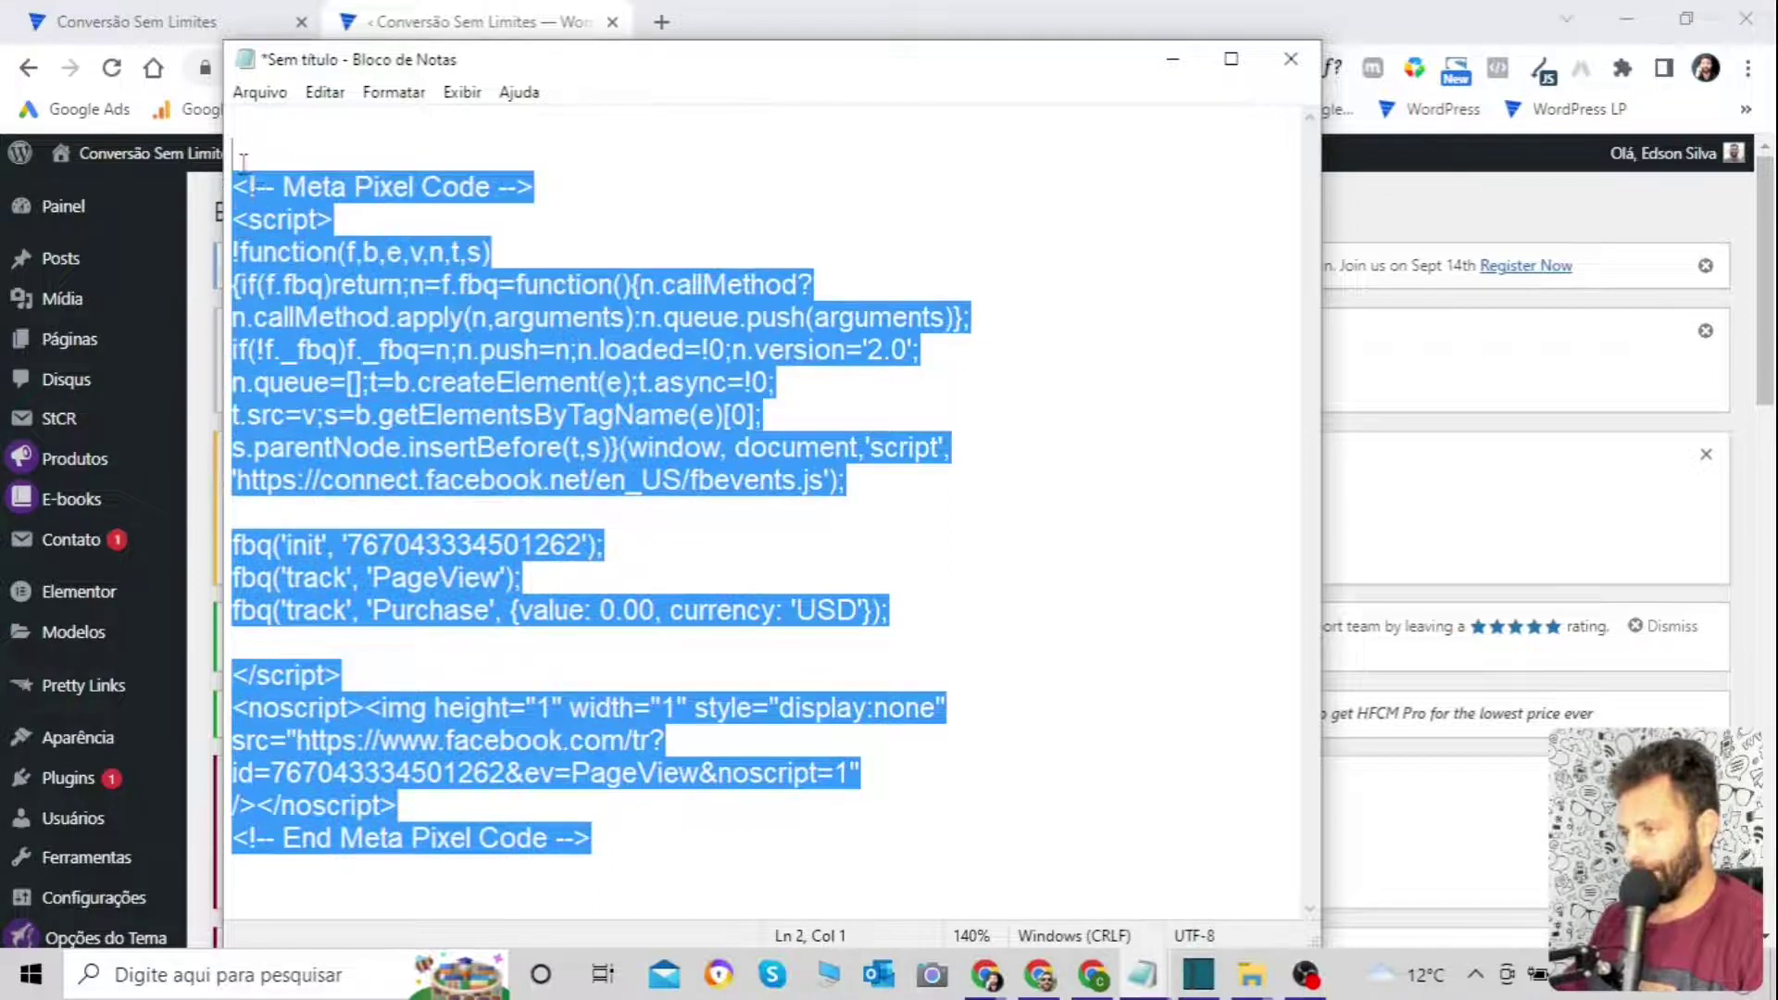
{"action": "left_click_drag", "start_coordinate": [900, 610], "coordinate": [243, 611]}
{"action": "left_click", "coordinate": [1125, 510]}
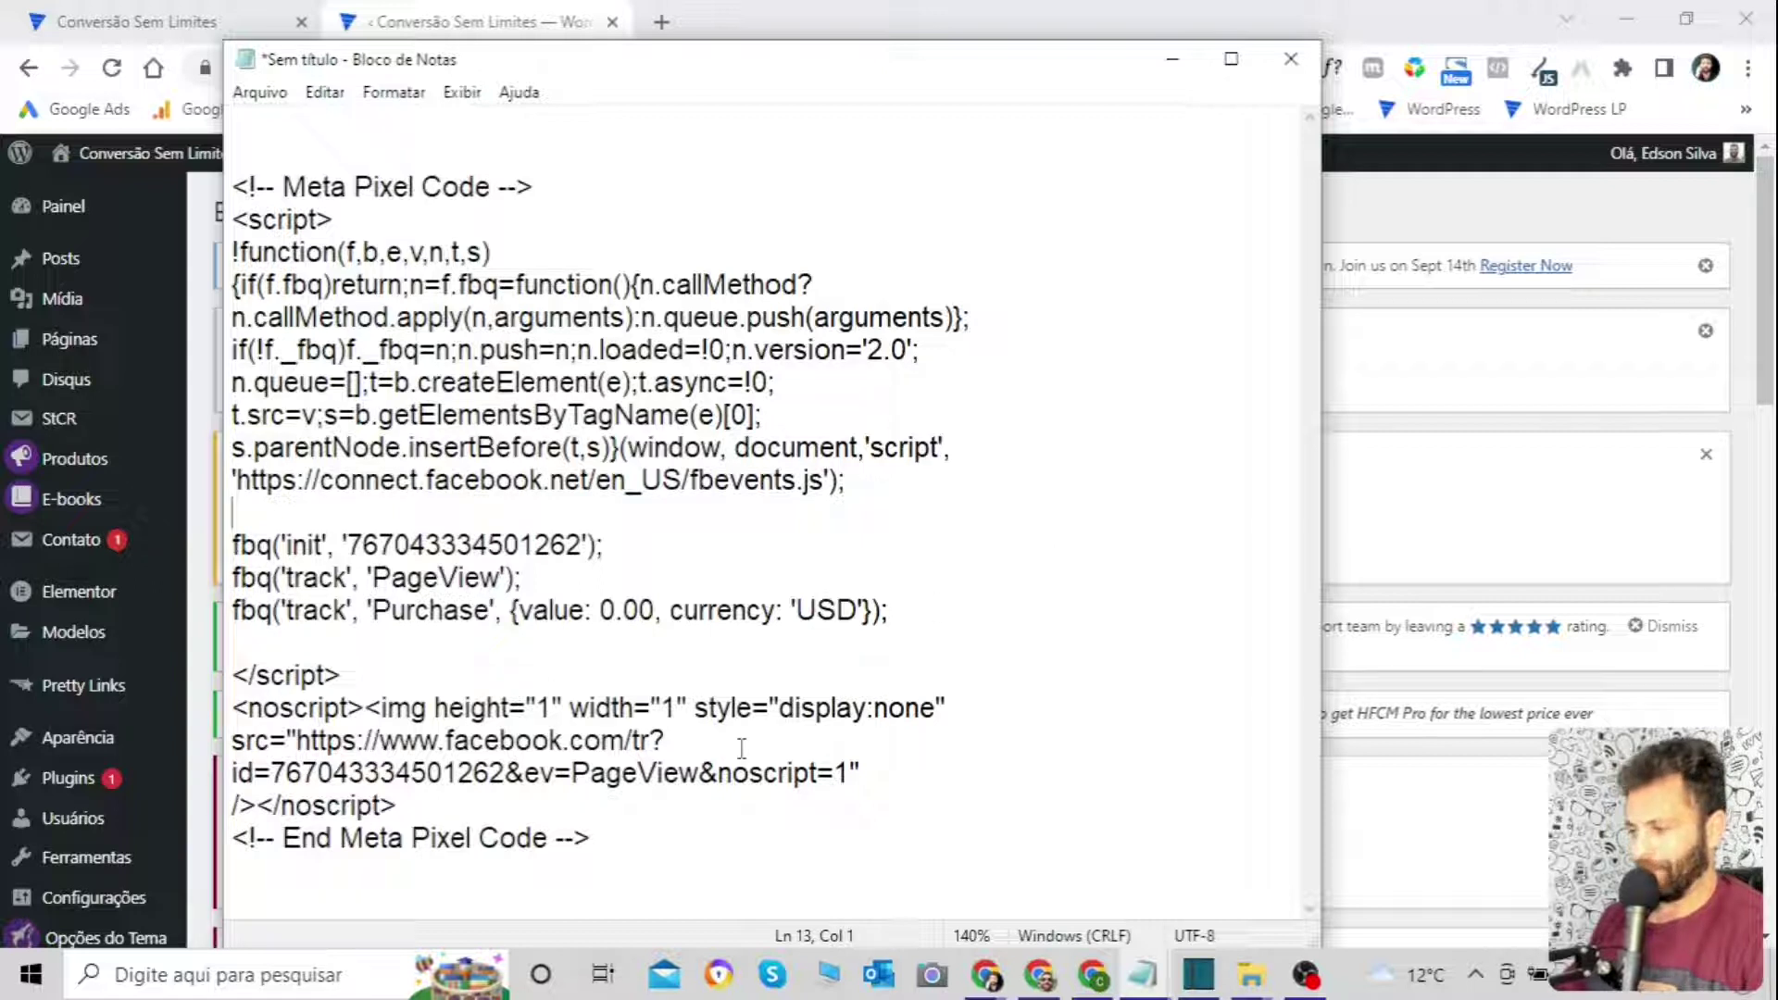
{"action": "left_click_drag", "start_coordinate": [611, 845], "coordinate": [198, 195]}
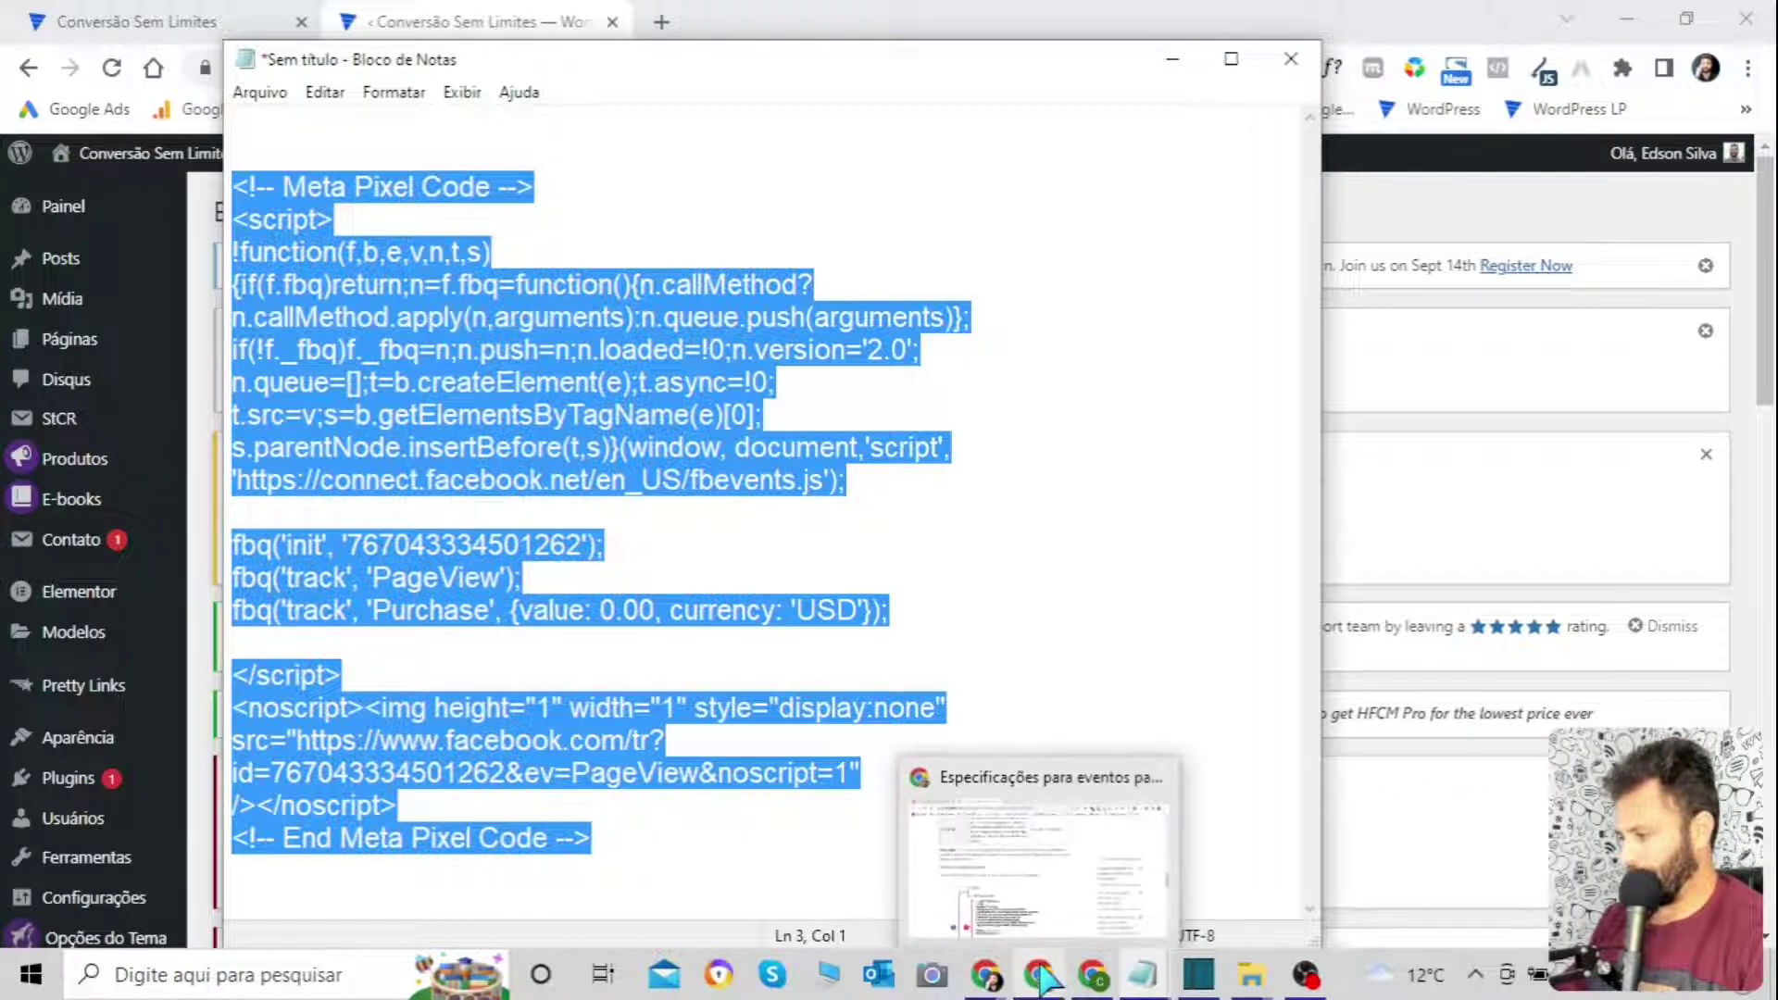
{"action": "left_click", "coordinate": [1000, 978]}
{"action": "left_click", "coordinate": [1097, 856]}
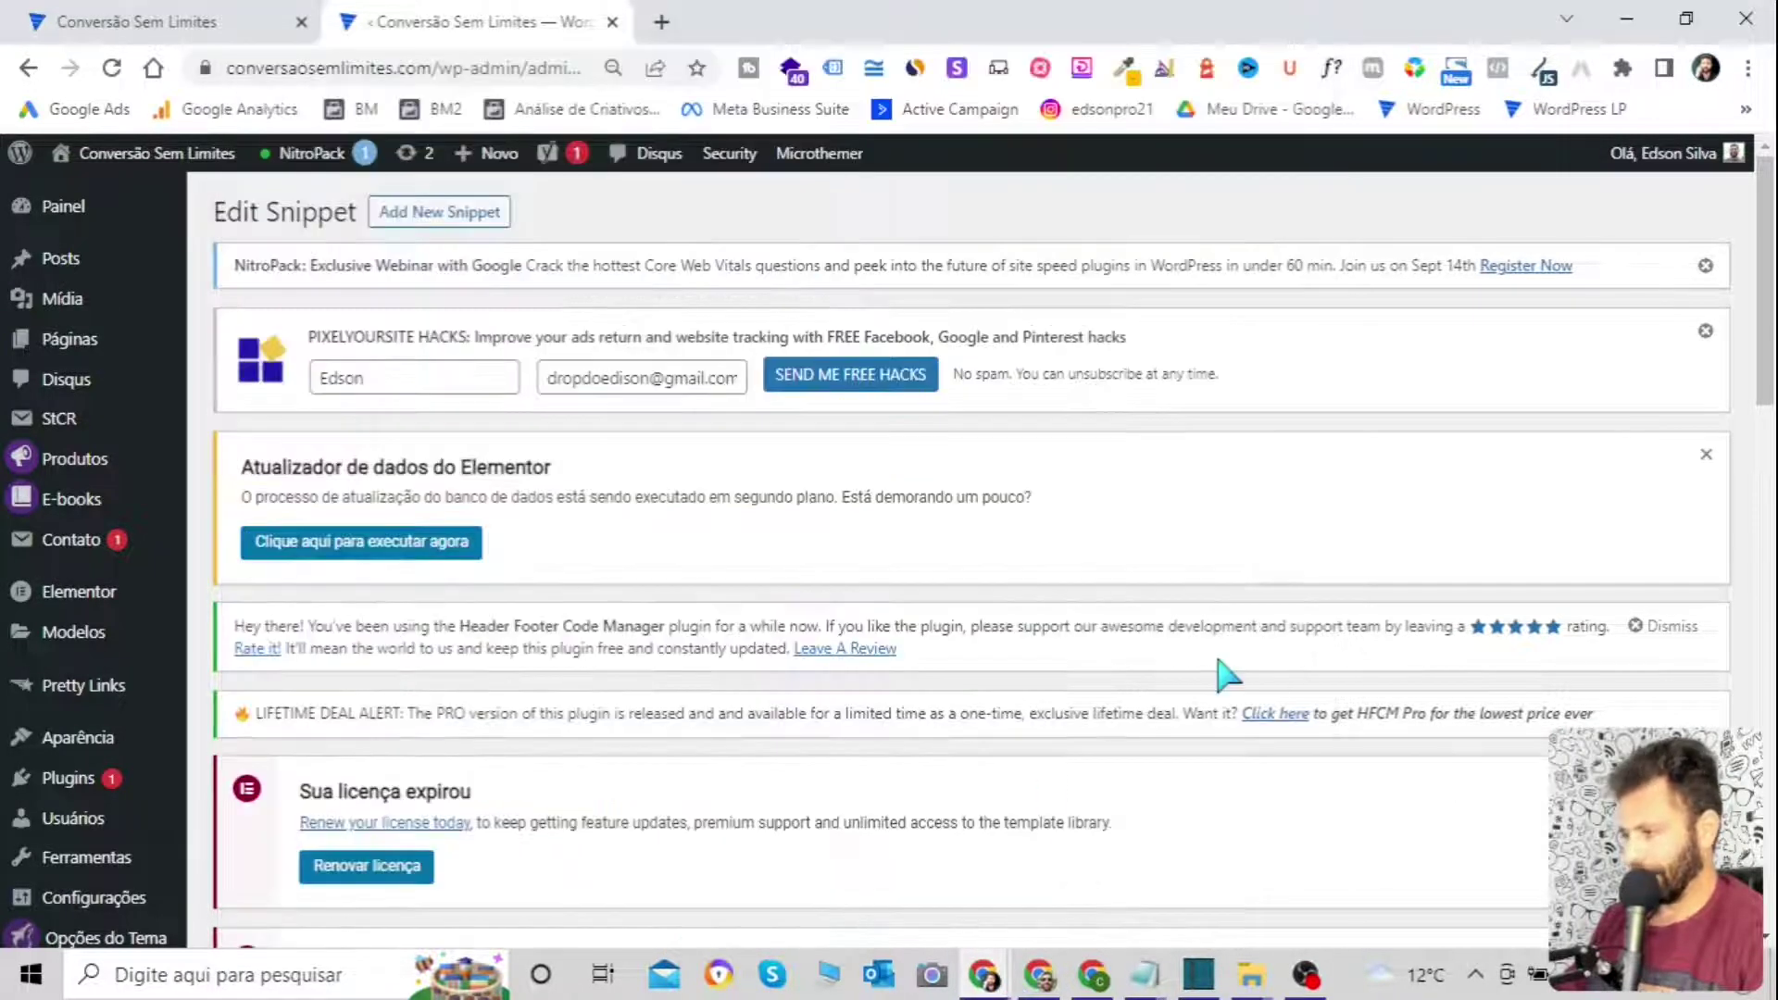
Start another new snippet and name it Purchase - Pixel Facebook - Página Ferramentas.
{"action": "scroll", "coordinate": [765, 587], "scroll_direction": "down", "scroll_amount": 3}
{"action": "scroll", "coordinate": [765, 476], "scroll_direction": "up", "scroll_amount": 3}
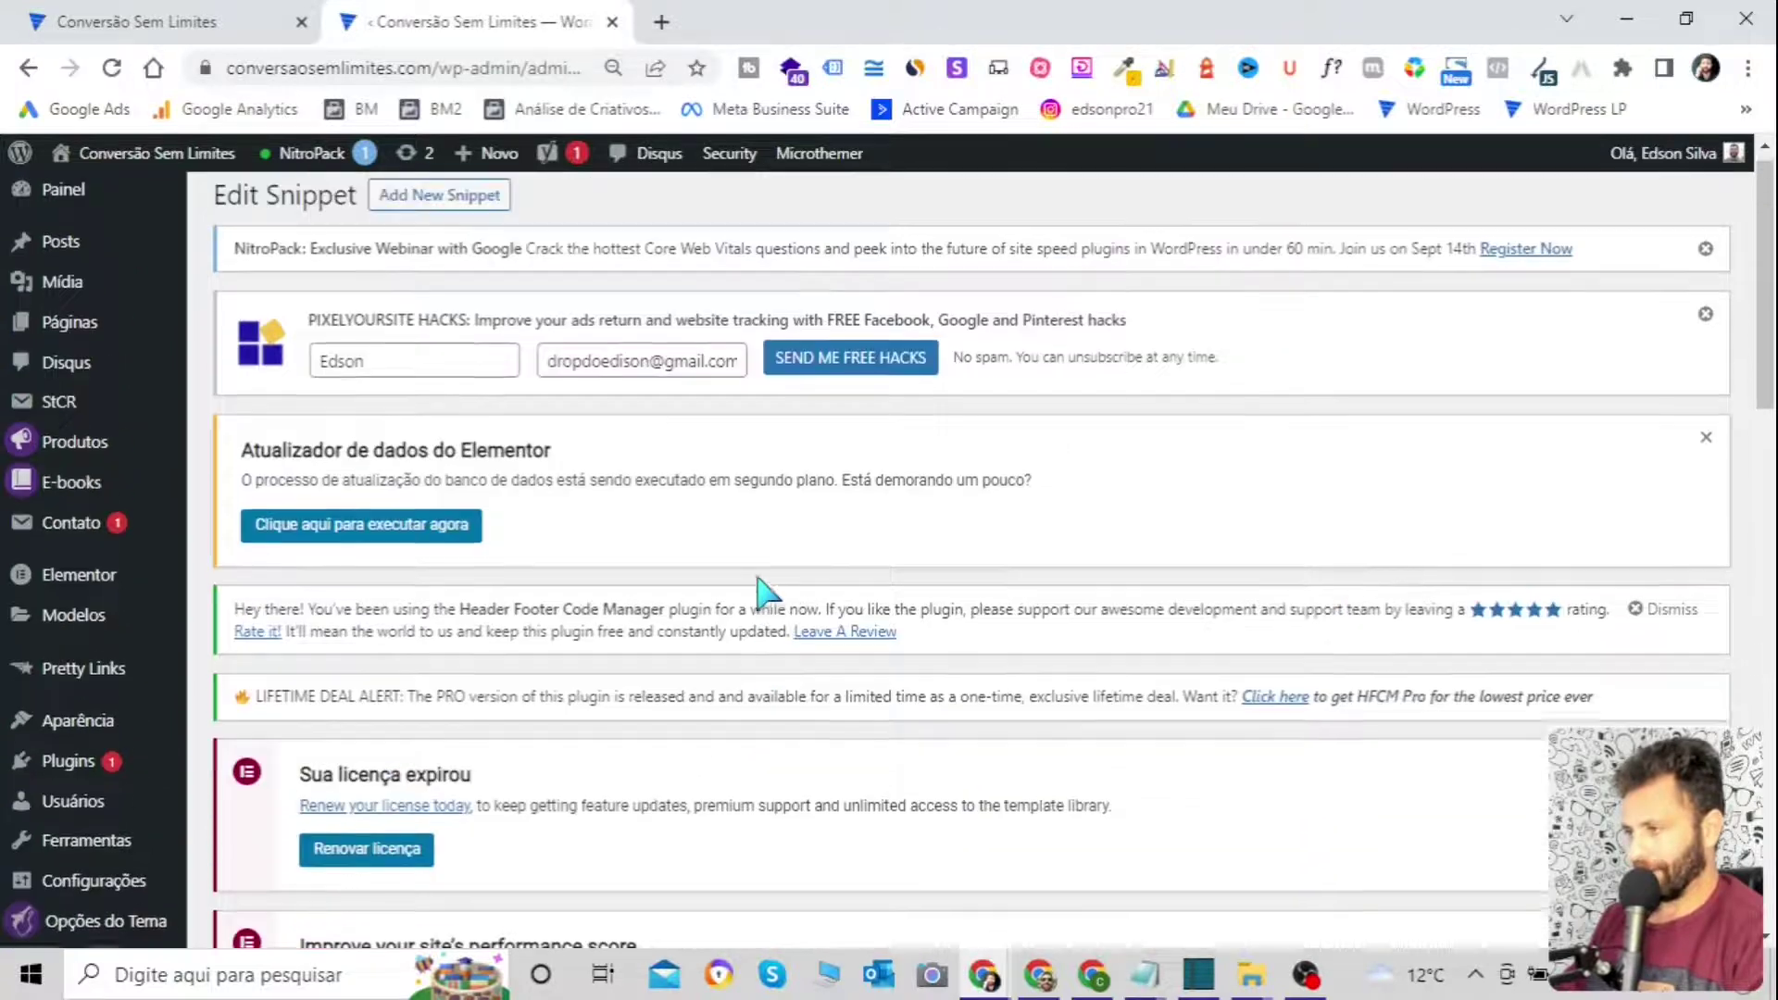
{"action": "left_click", "coordinate": [411, 215]}
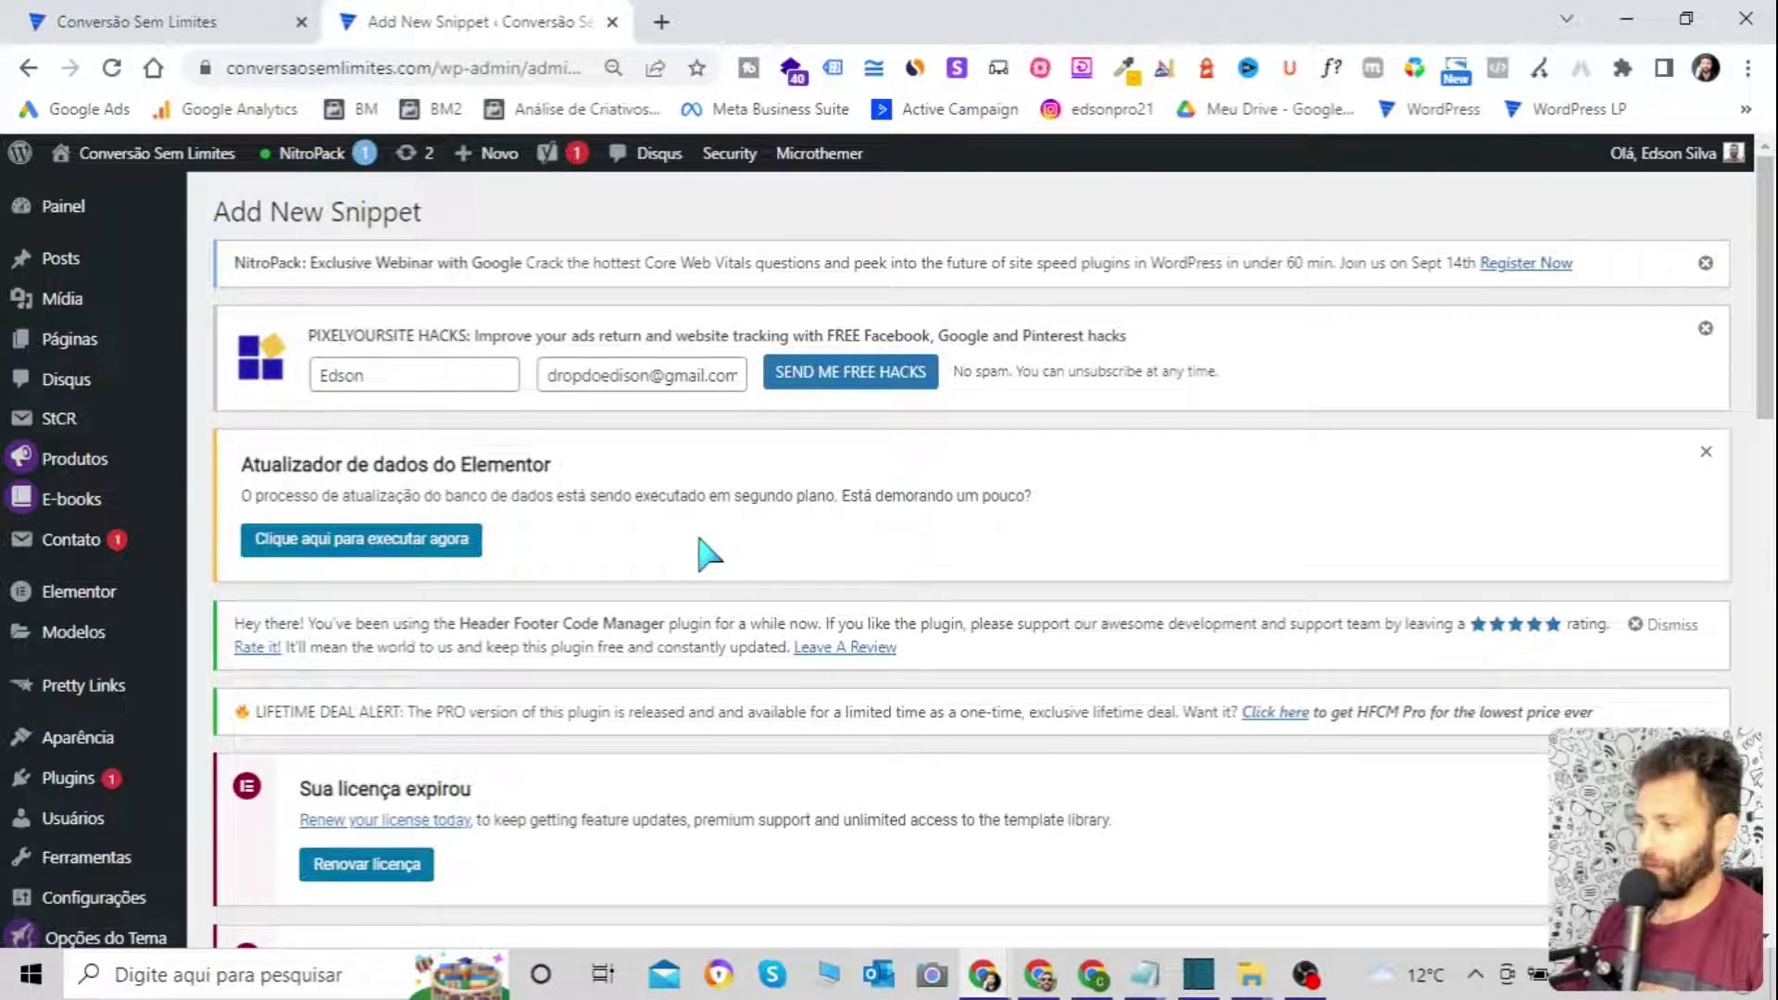
{"action": "scroll", "coordinate": [648, 505], "scroll_direction": "down", "scroll_amount": 7}
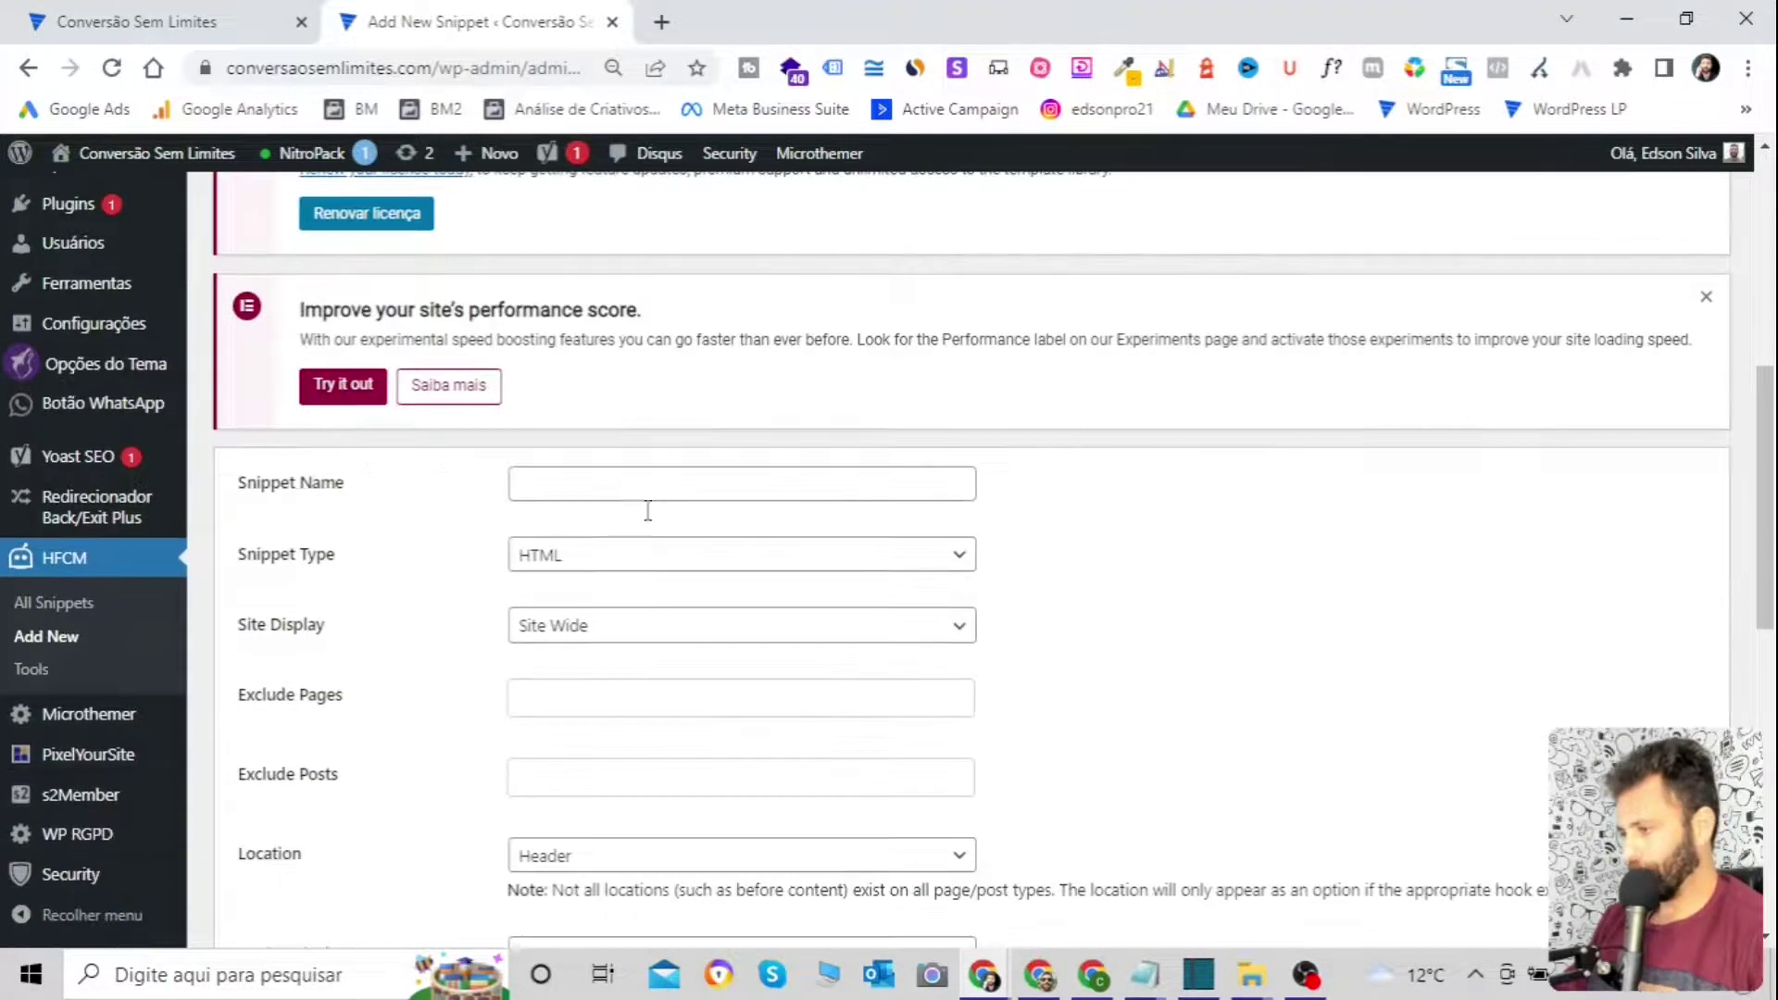
{"action": "left_click", "coordinate": [598, 487]}
{"action": "type", "text": "p"}
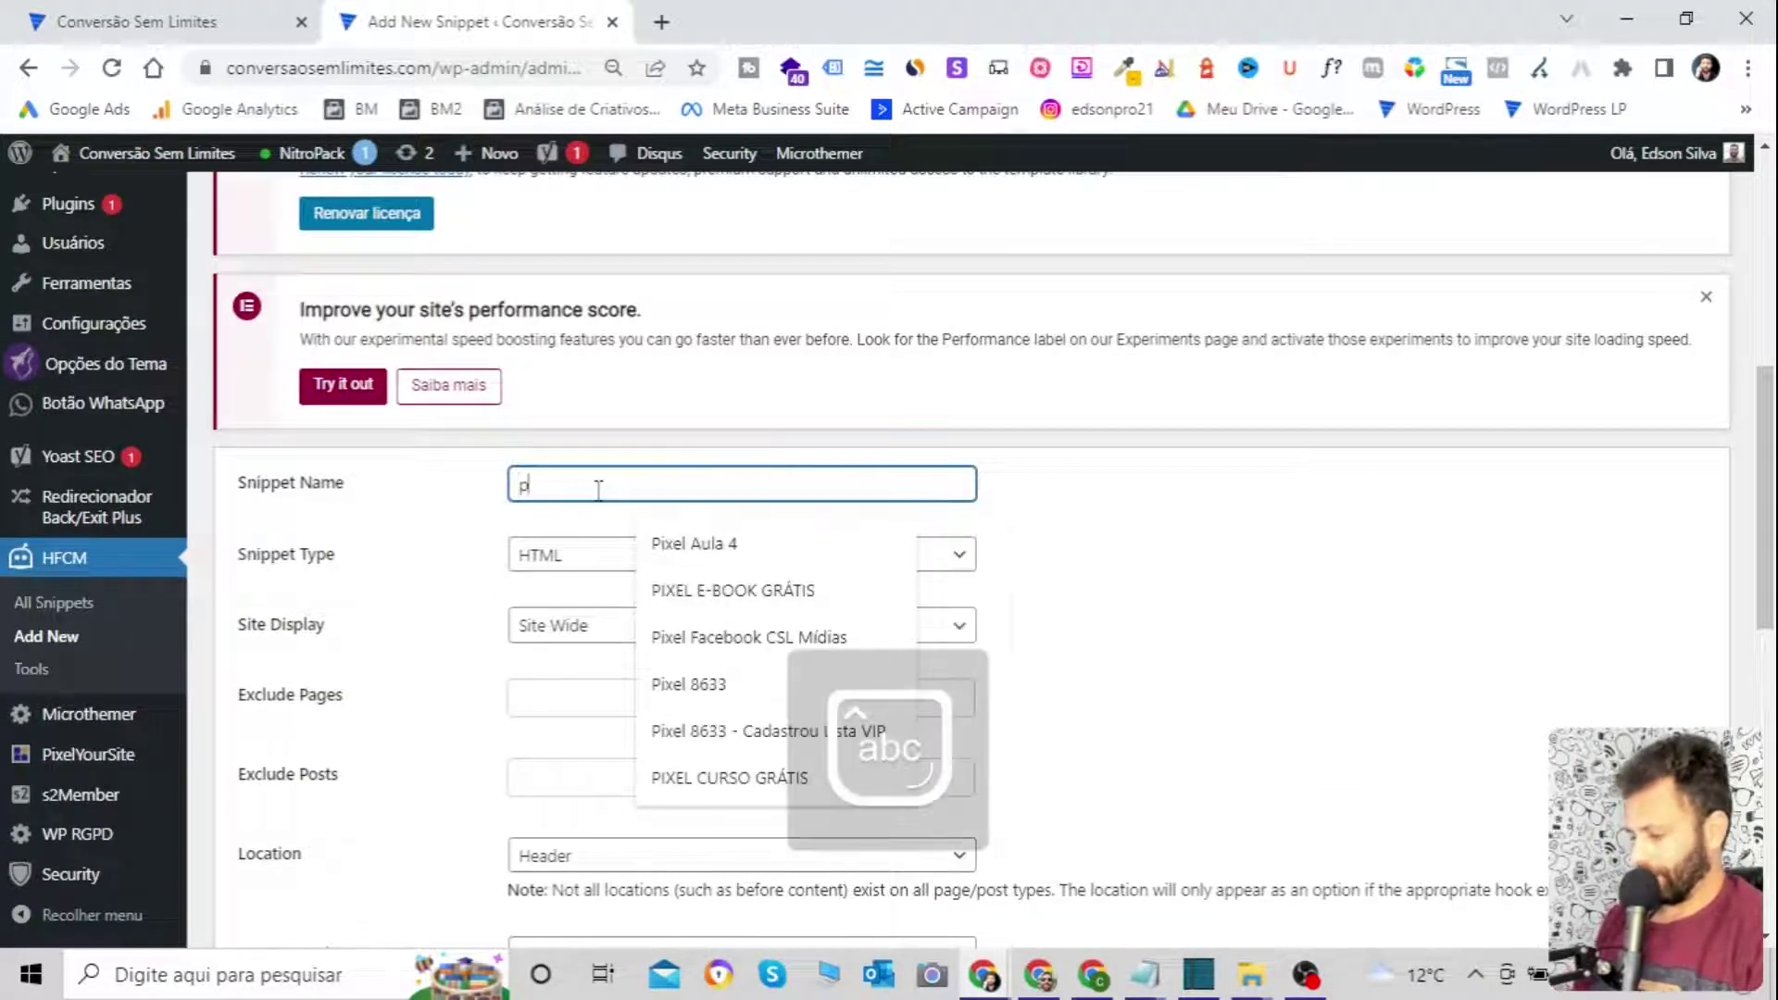
{"action": "key", "text": "Caps_Lock"}
{"action": "type", "text": "URCHA"}
{"action": "key", "text": "BackSpace"}
{"action": "key", "text": "BackSpace"}
{"action": "key", "text": "BackSpace"}
{"action": "key", "text": "BackSpace"}
{"action": "key", "text": "BackSpace"}
{"action": "key", "text": "Caps_Lock"}
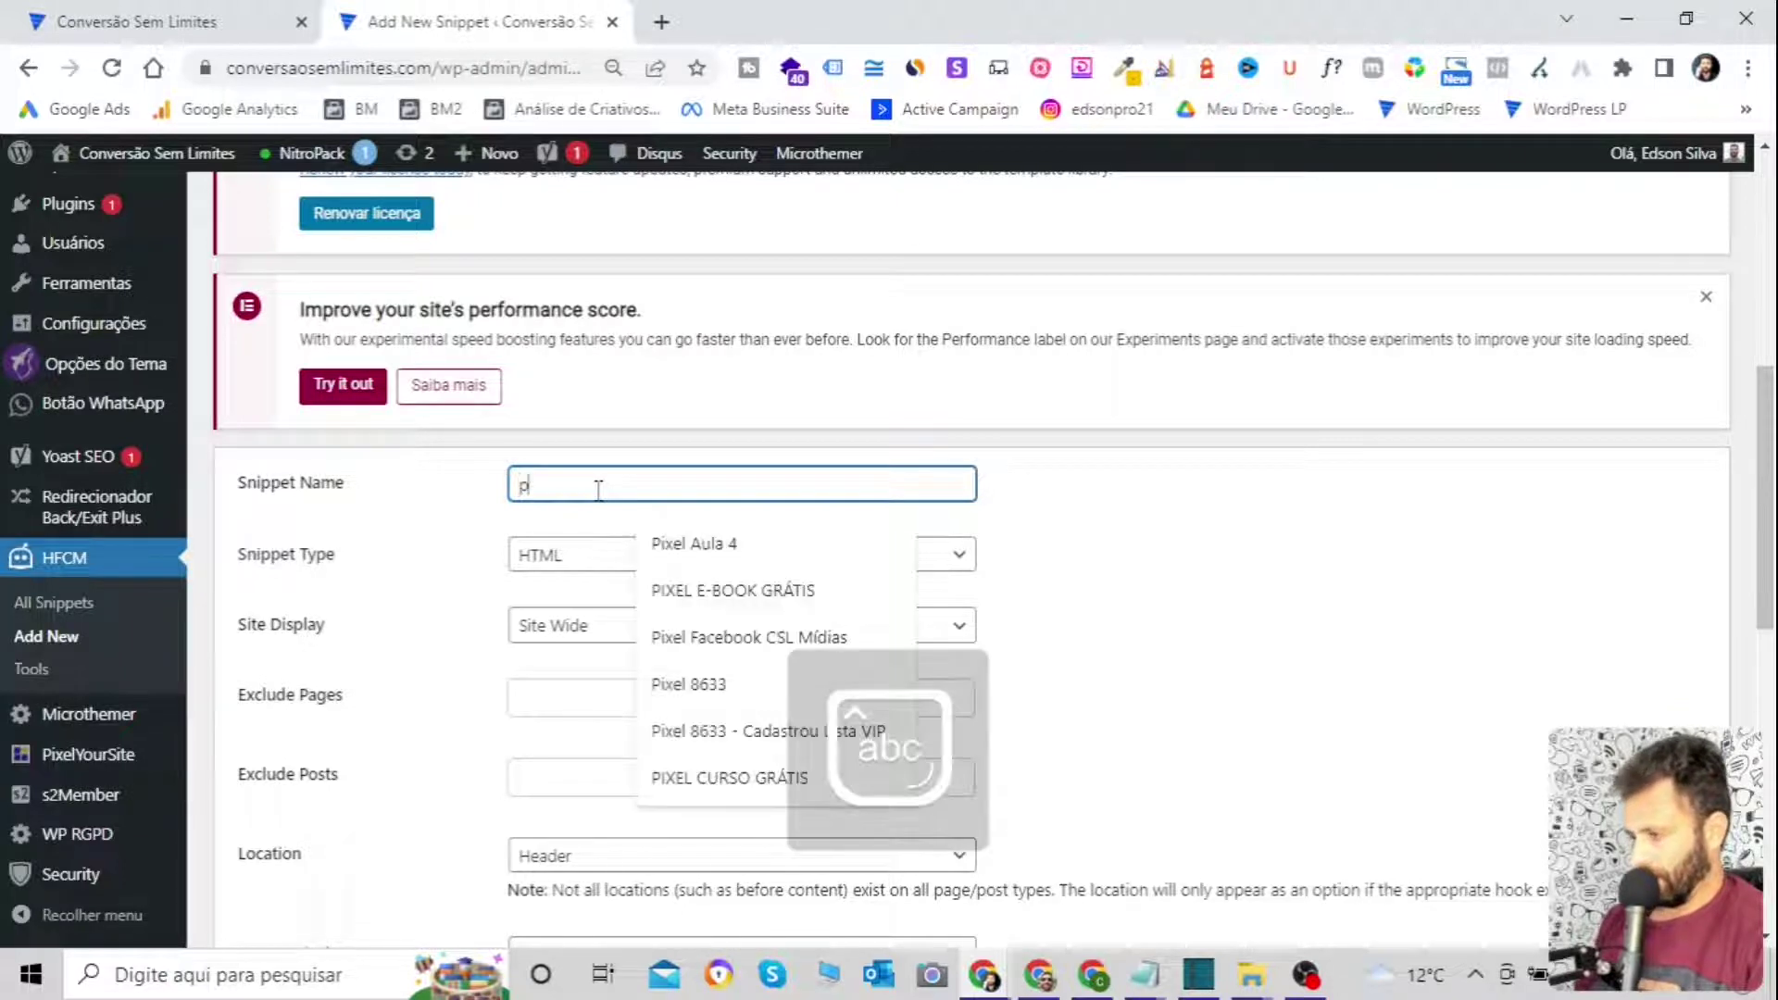
{"action": "key", "text": "BackSpace"}
{"action": "type", "text": "Purcha"}
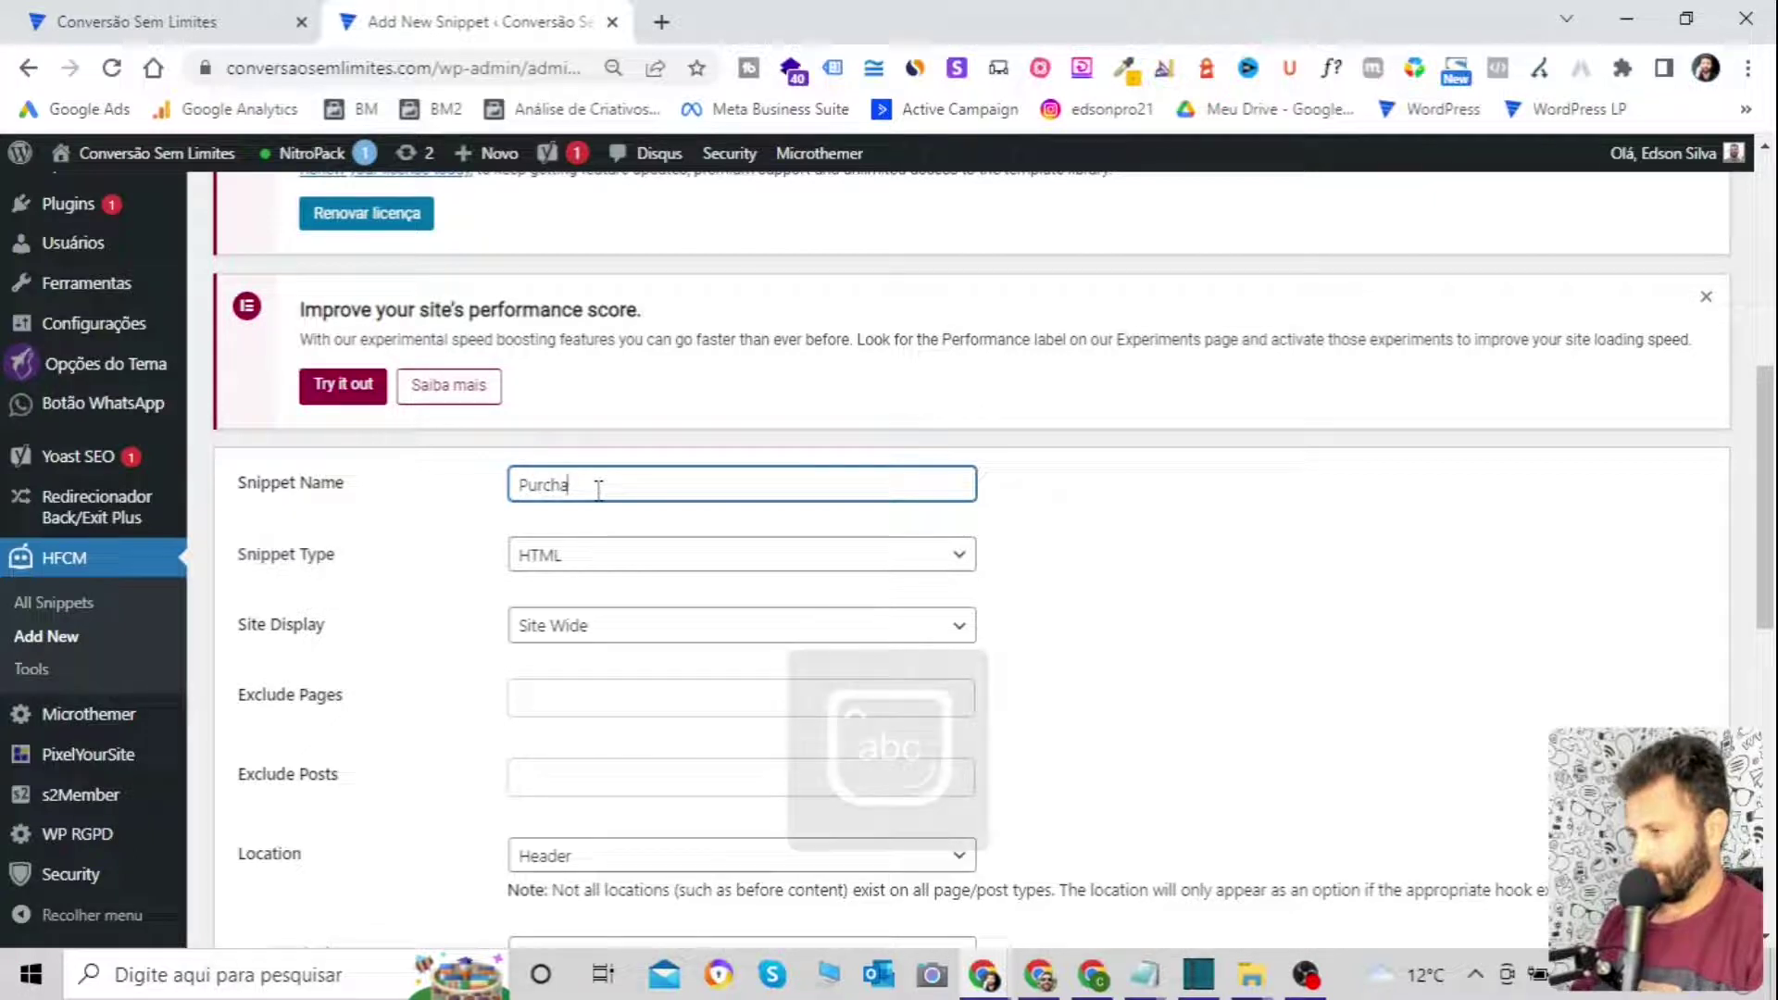
{"action": "type", "text": "se -"}
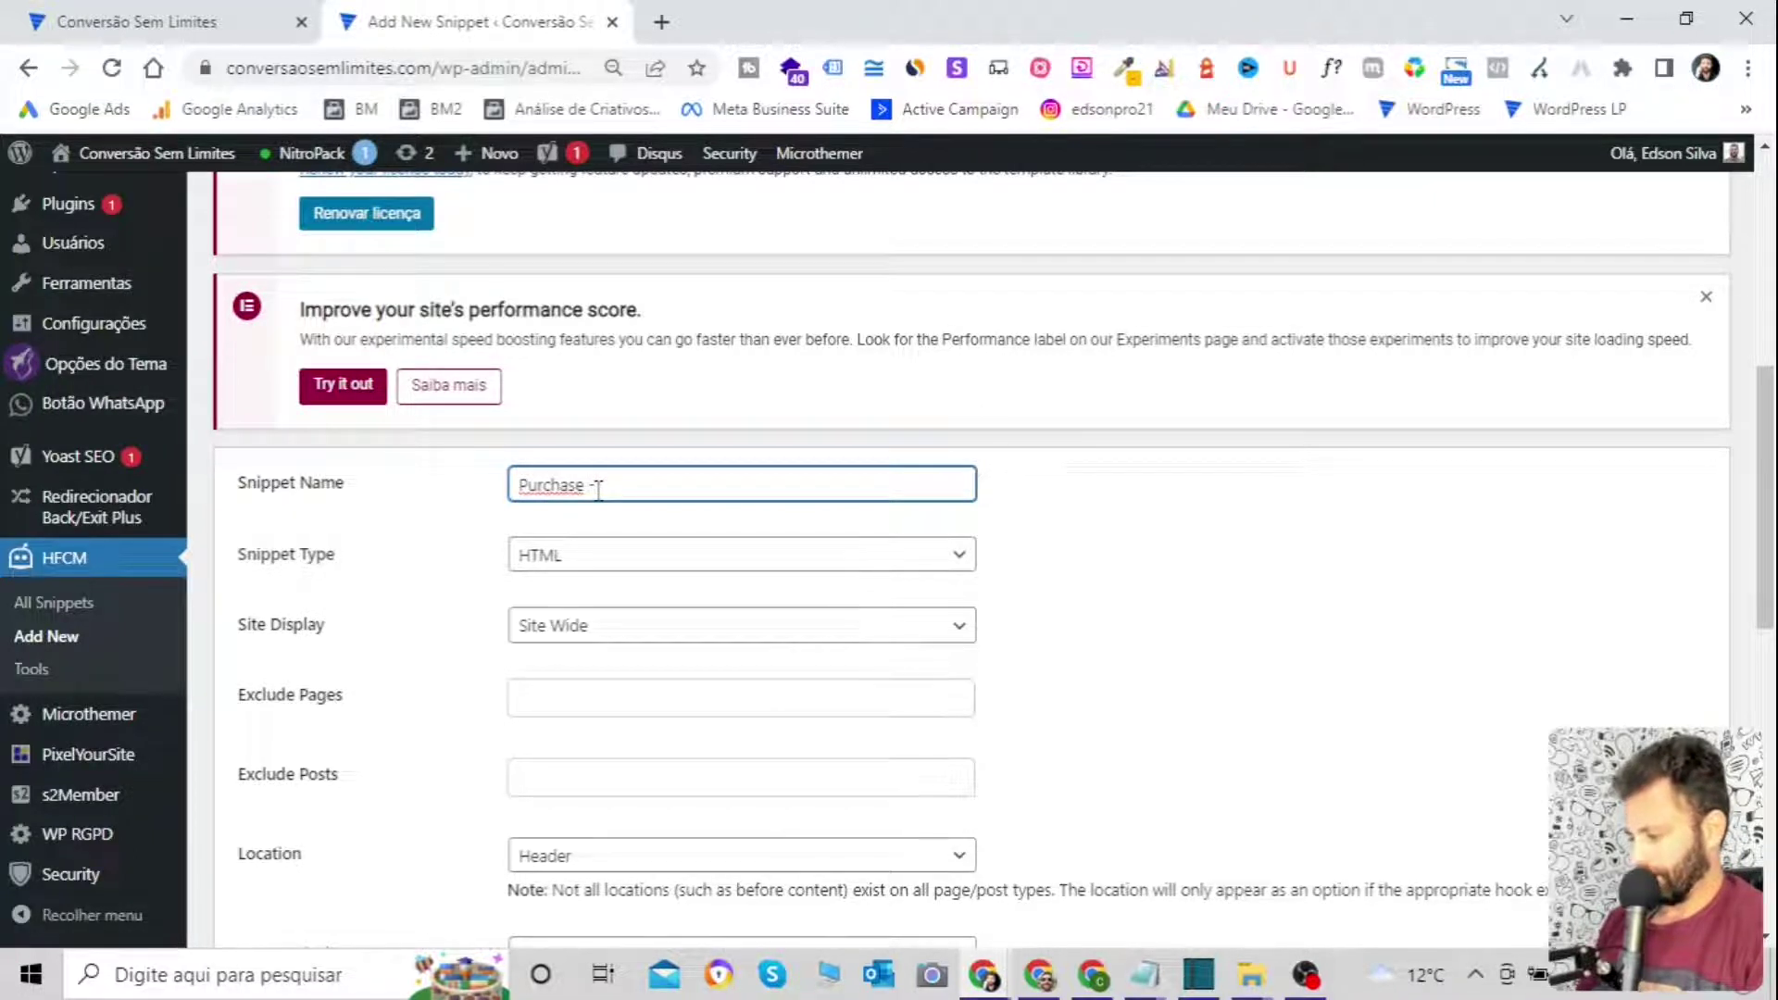
{"action": "key", "text": "Caps_Lock"}
{"action": "type", "text": "P"}
{"action": "key", "text": "Caps_Lock"}
{"action": "type", "text": "ixel Facebook"}
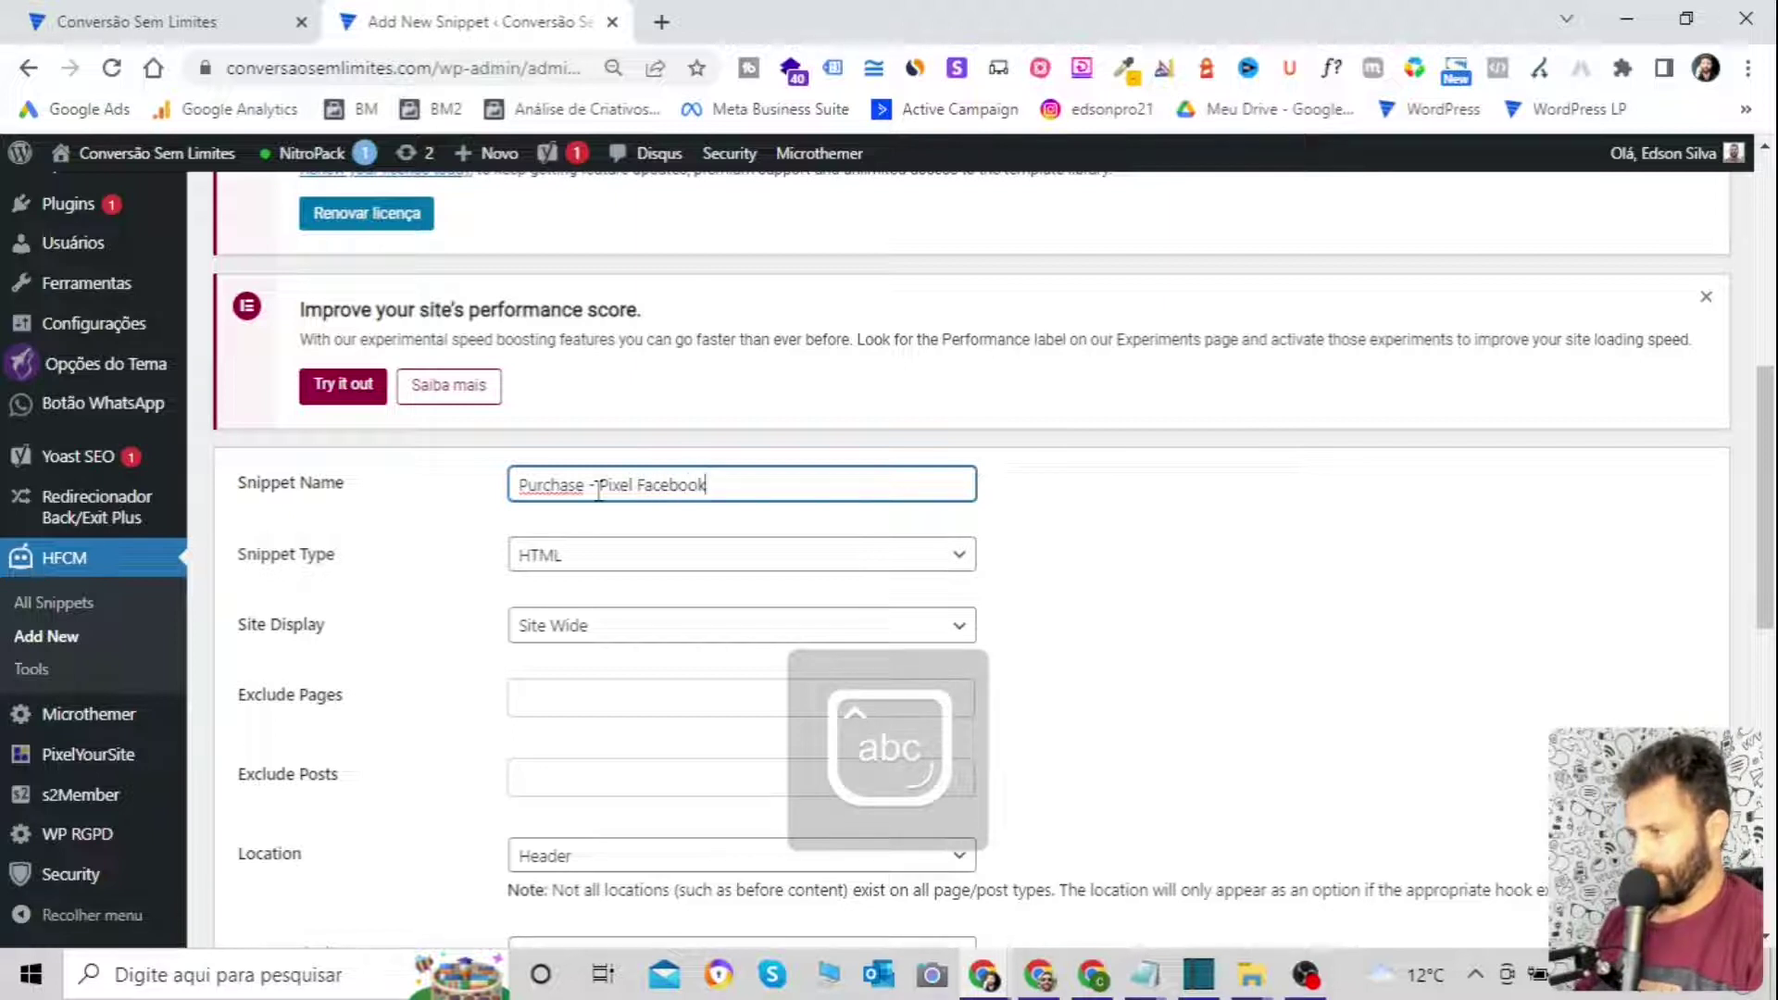
{"action": "type", "text": " -"}
{"action": "key", "text": "Caps_Lock"}
{"action": "type", "text": "P"}
{"action": "key", "text": "Caps_Lock"}
{"action": "type", "text": "á"}
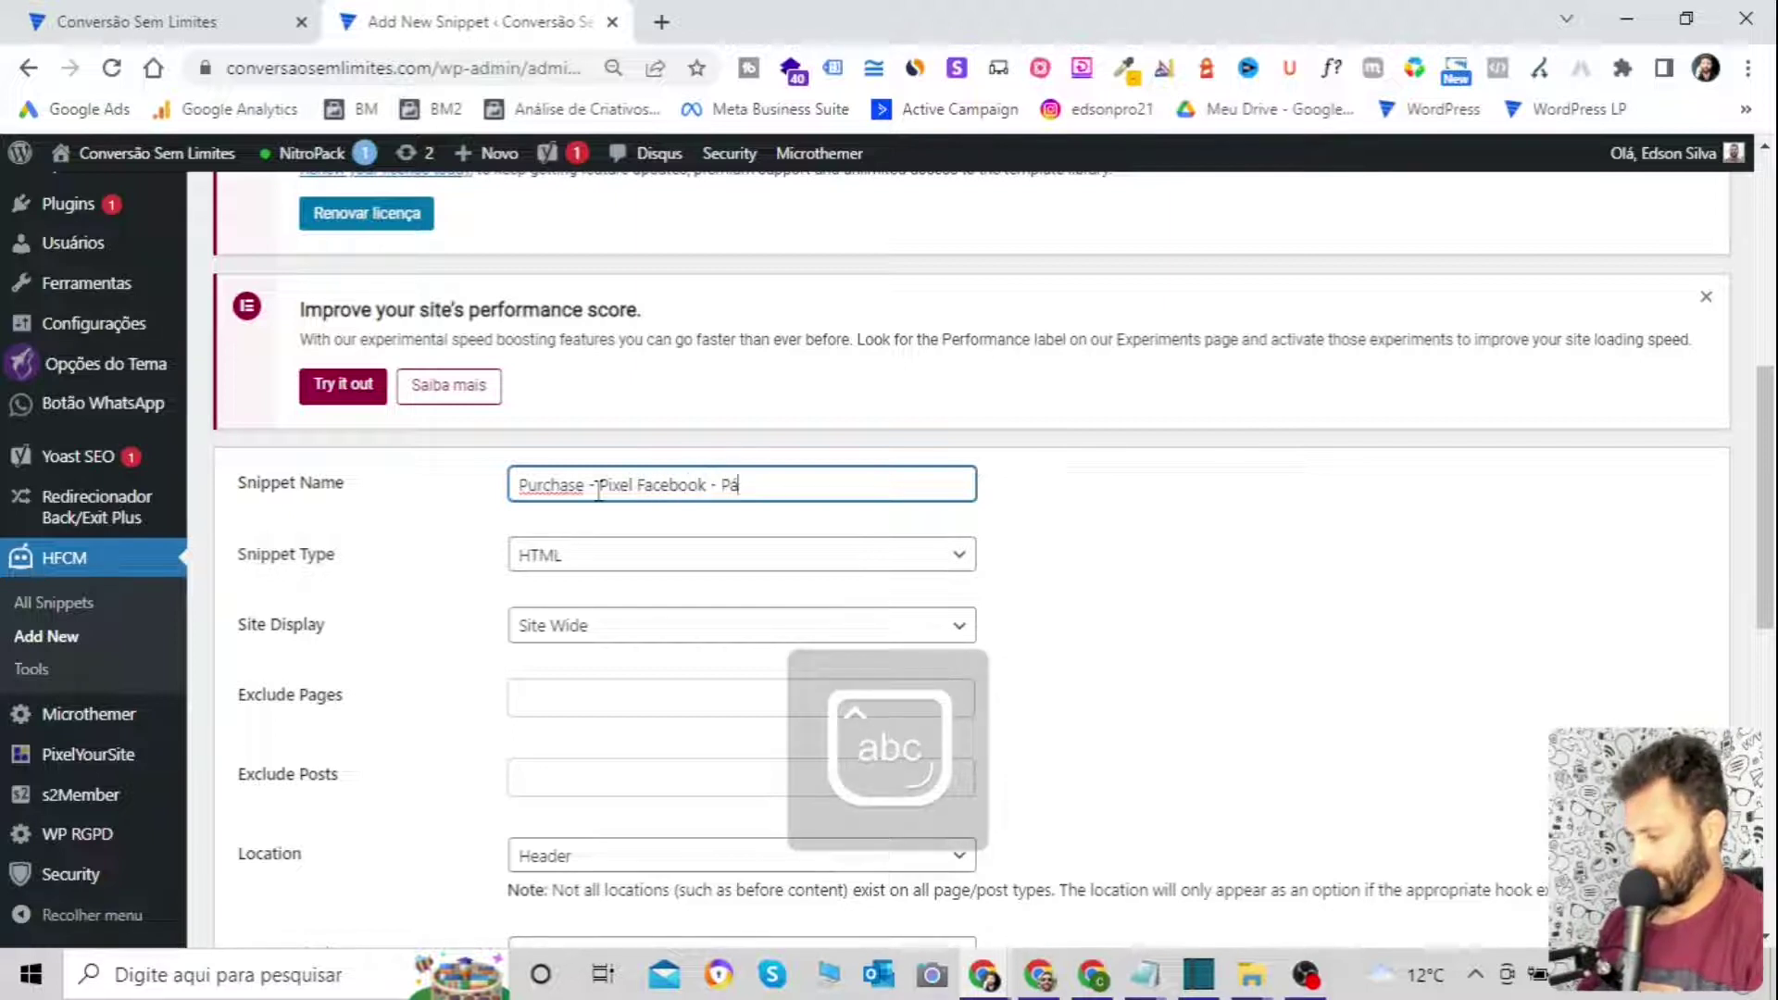
{"action": "type", "text": "gina P"}
{"action": "type", "text": "erramentas"}
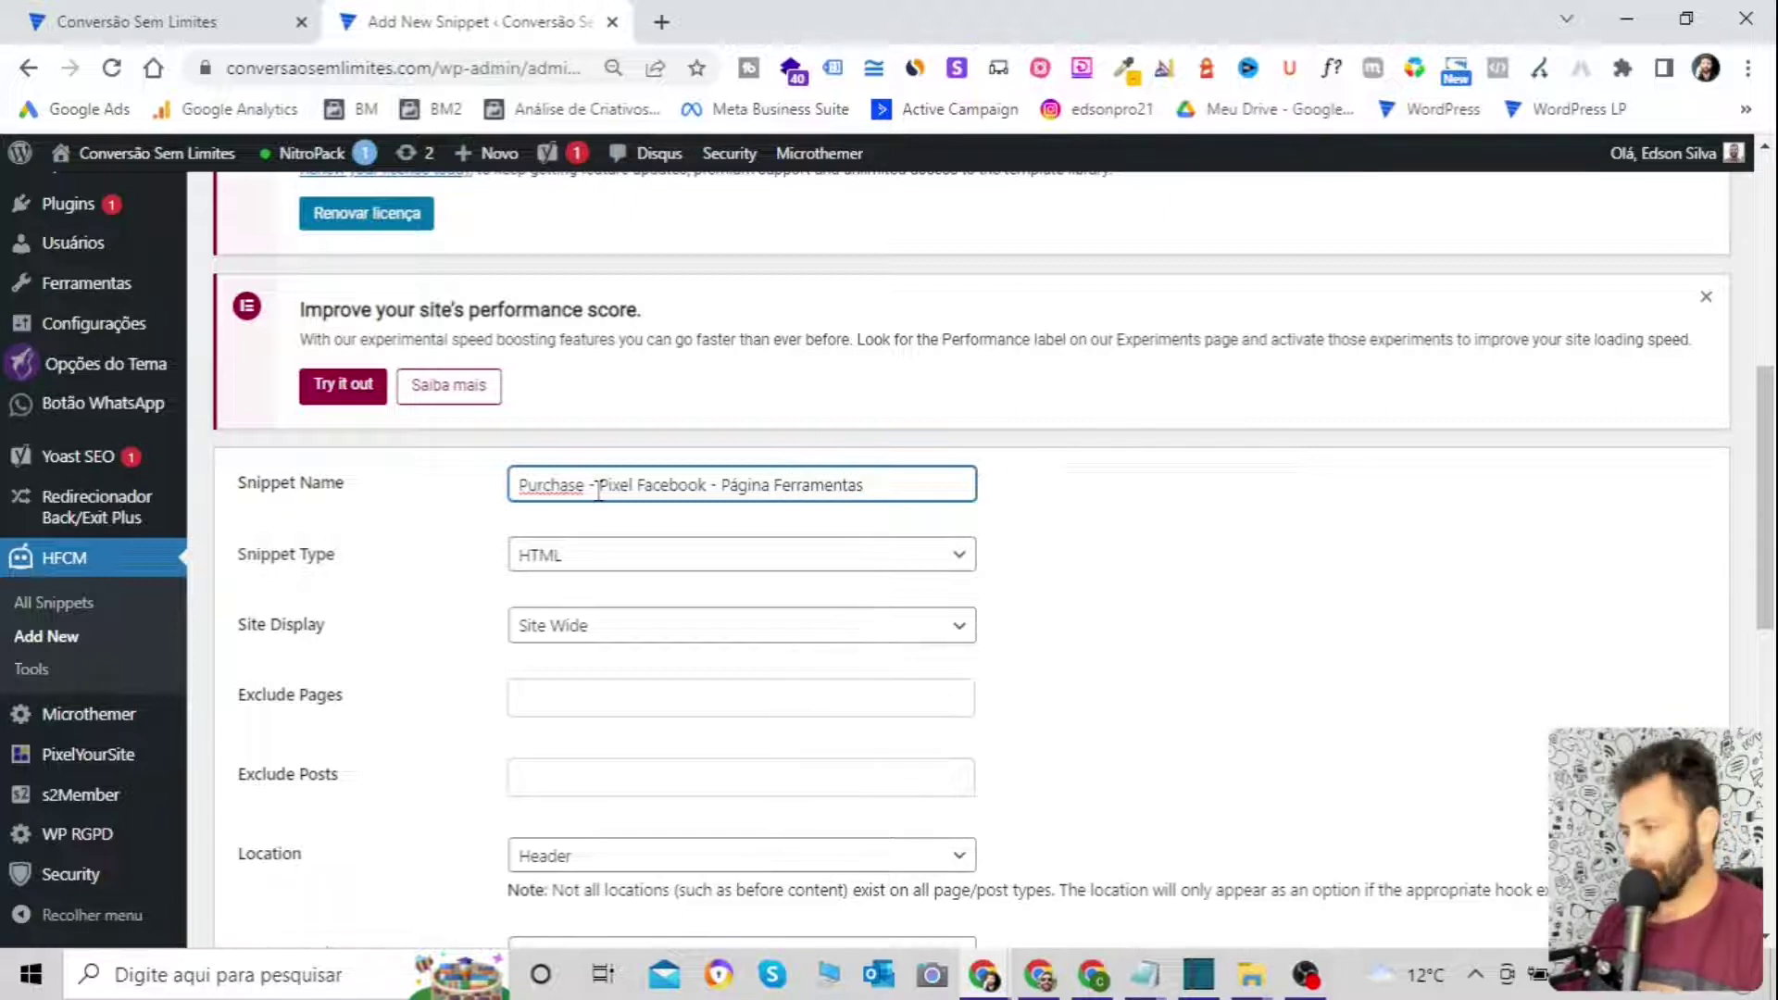
{"action": "left_click", "coordinate": [1089, 534]}
Set the Purchase snippet's site display to Specific Pages.
{"action": "scroll", "coordinate": [755, 556], "scroll_direction": "down", "scroll_amount": 3}
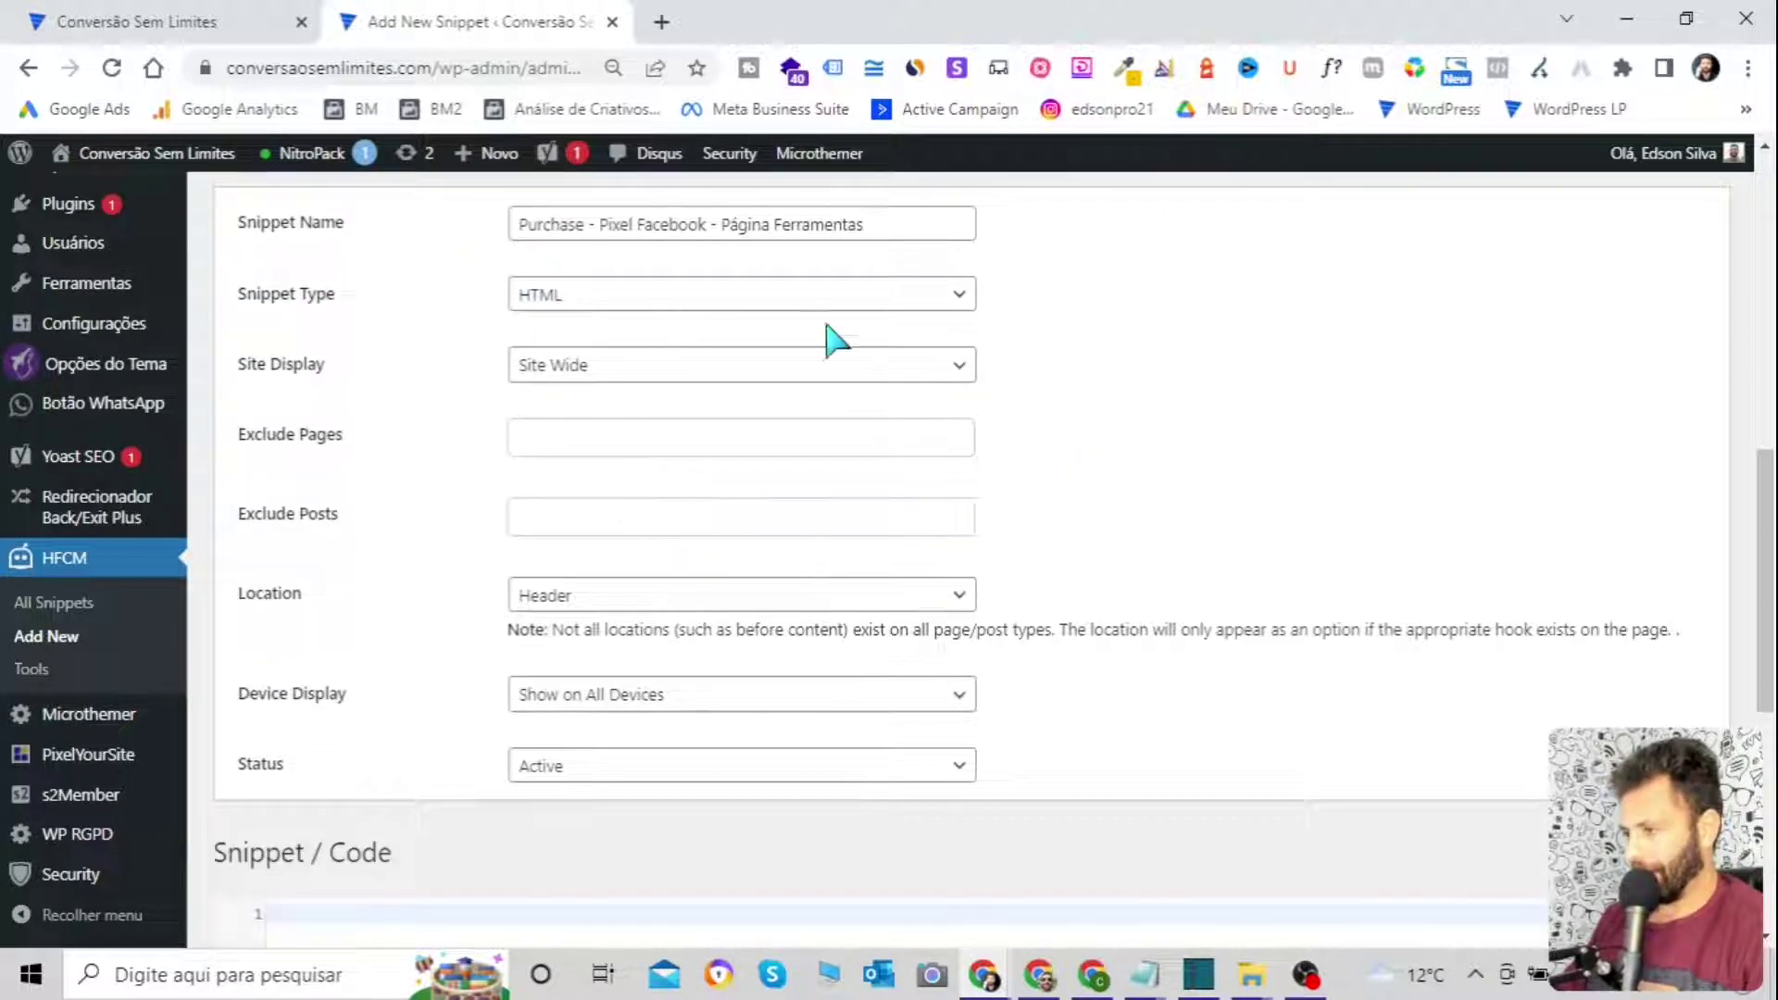
{"action": "scroll", "coordinate": [833, 370], "scroll_direction": "up", "scroll_amount": 1}
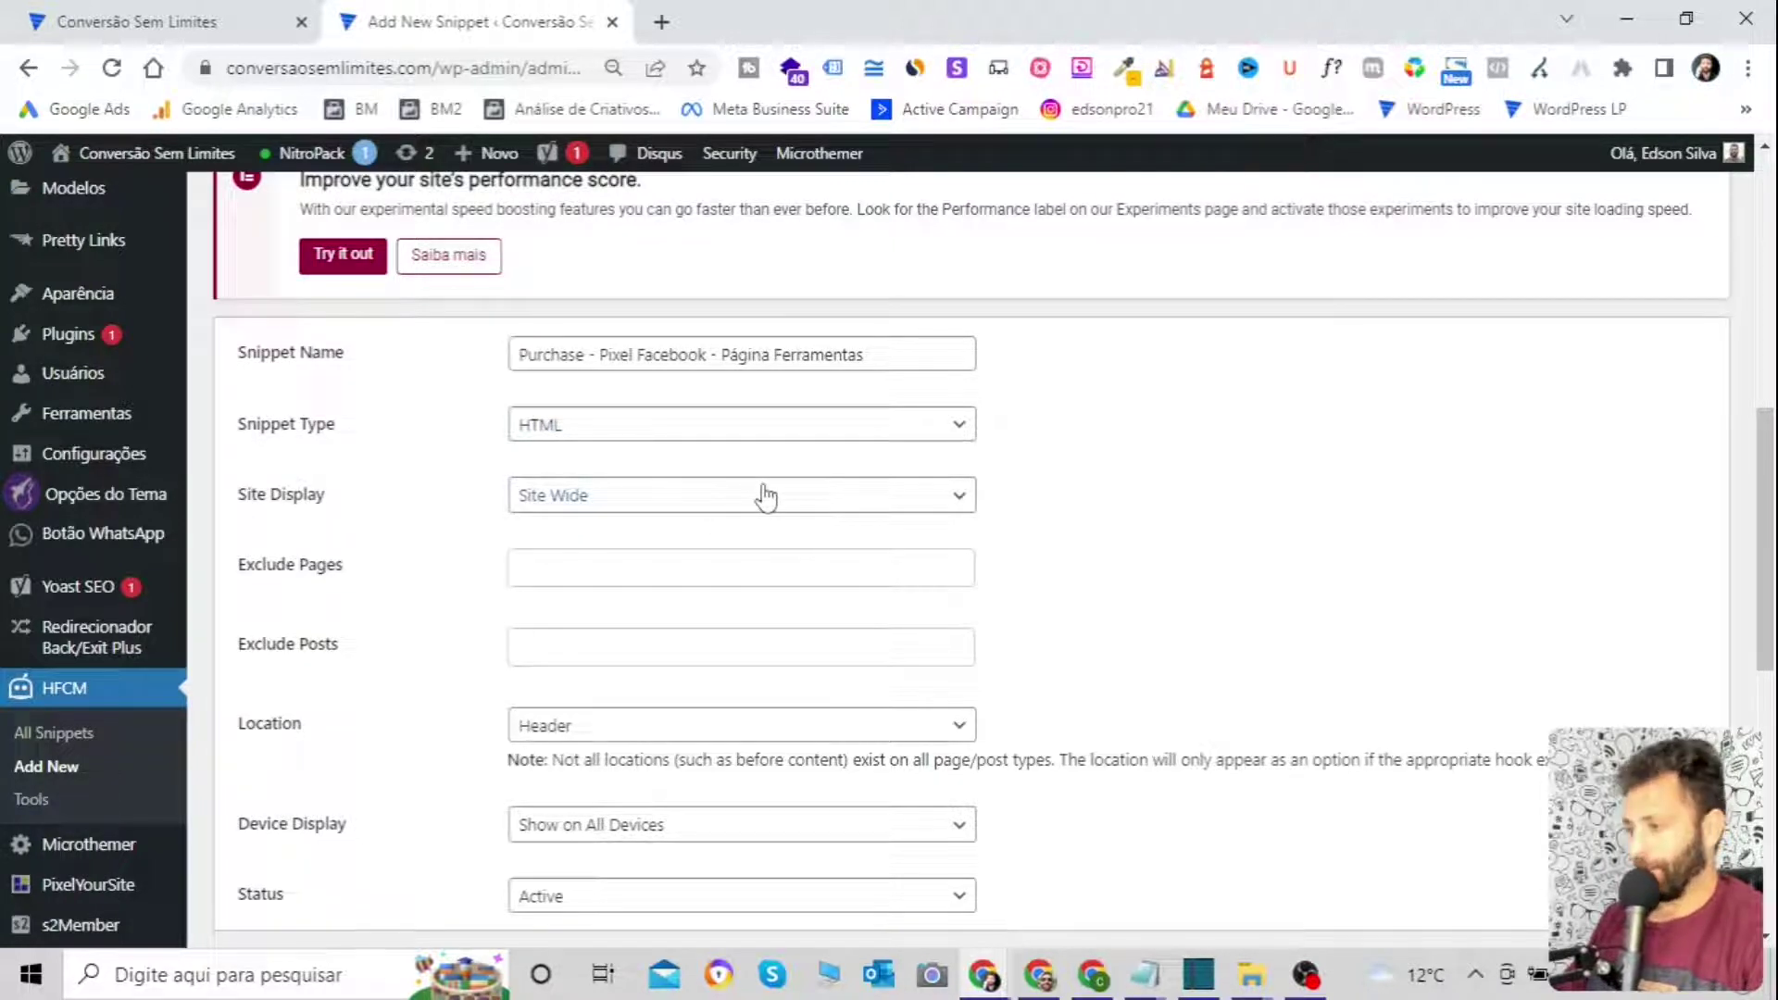
{"action": "left_click", "coordinate": [954, 497]}
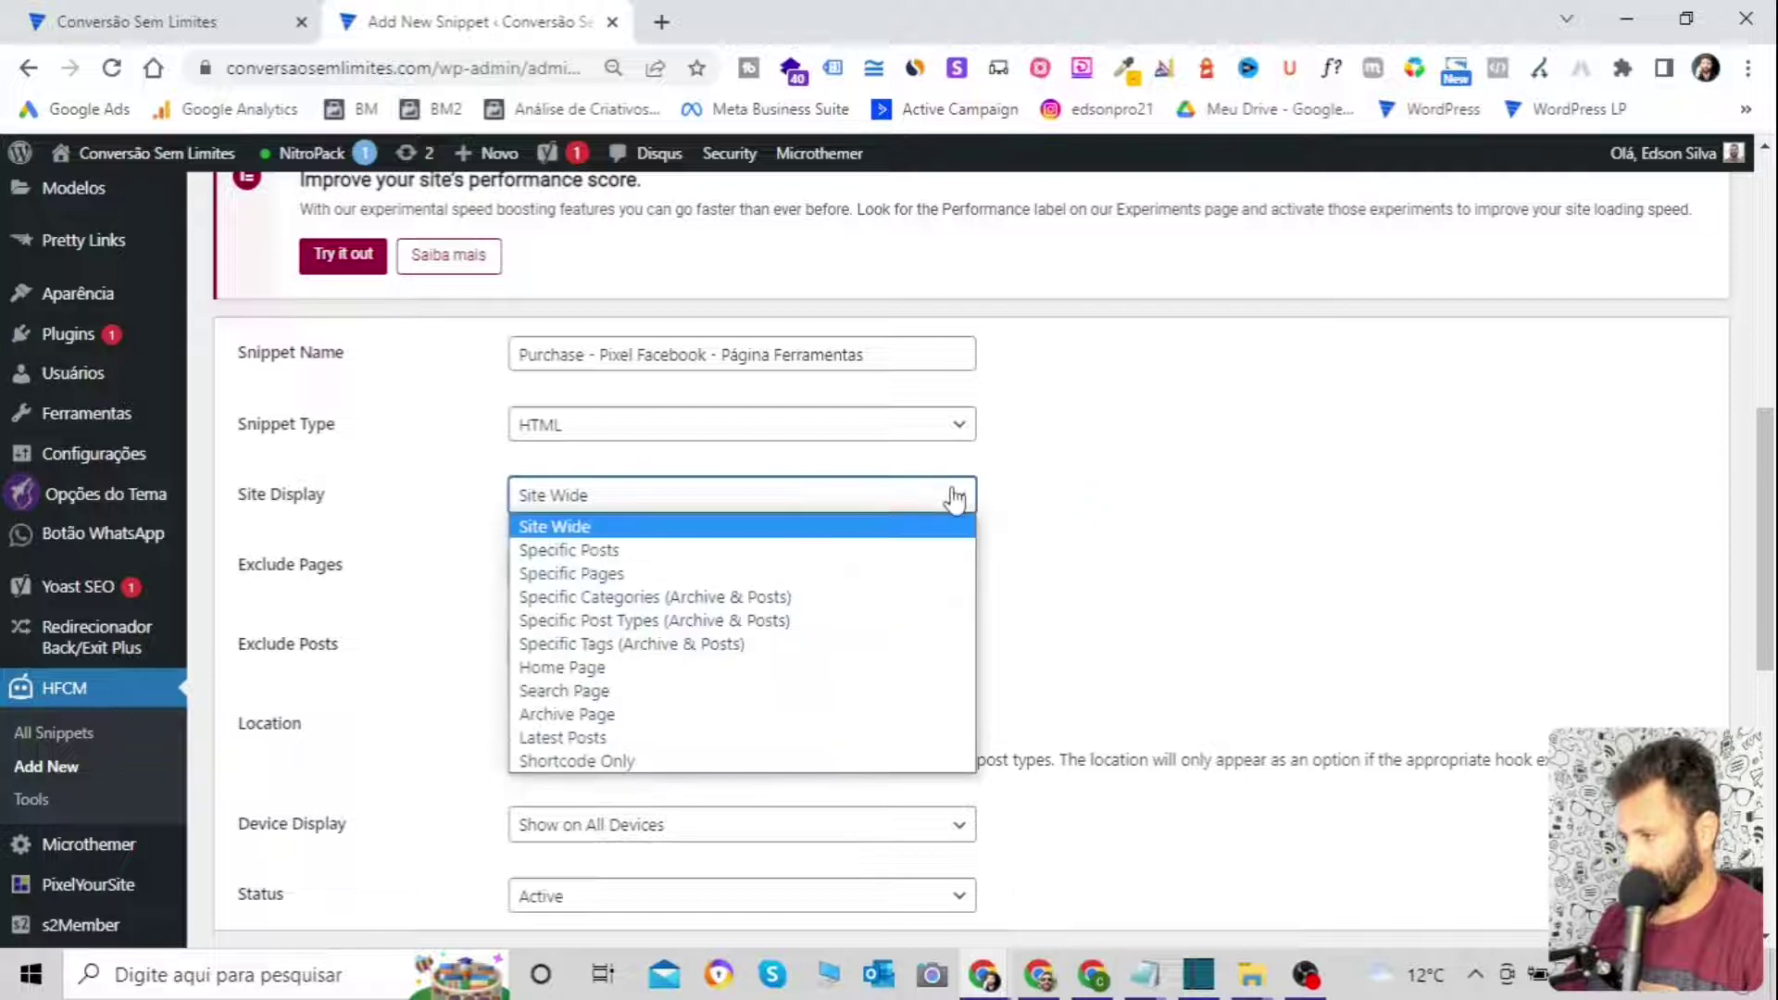
{"action": "left_click", "coordinate": [617, 583]}
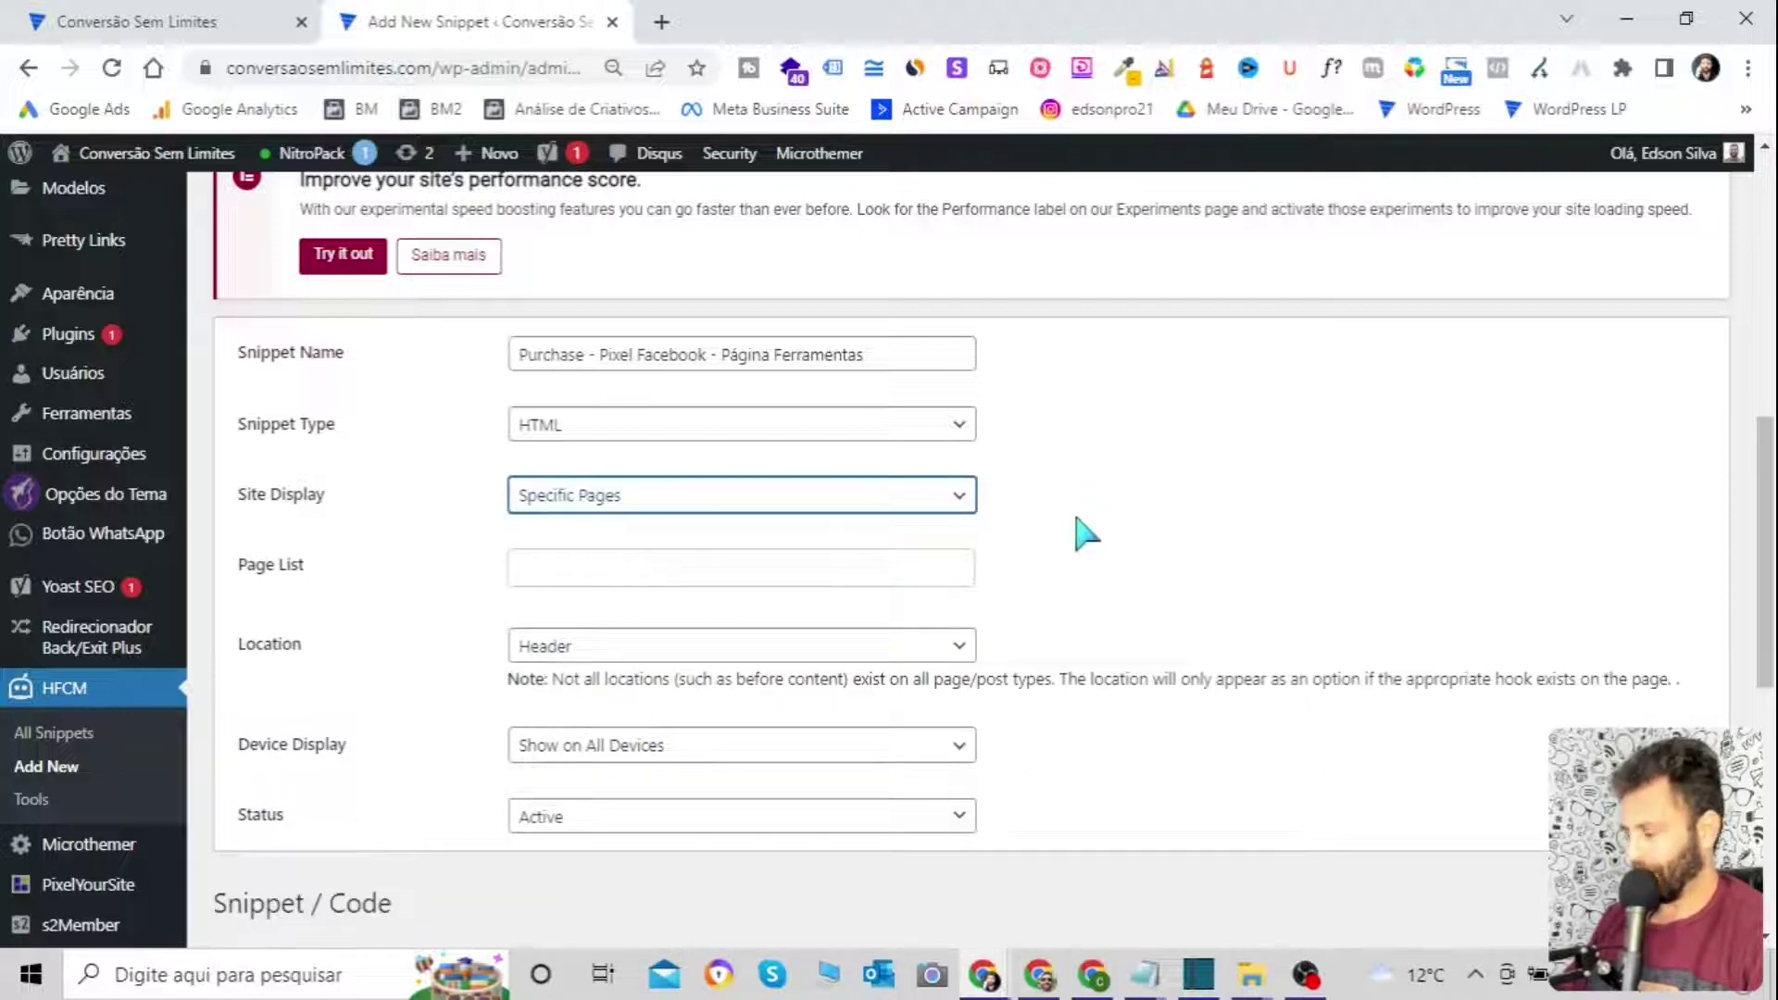
Translate the Purchase snippet's page into Portuguese and dismiss the translation prompt.
{"action": "right_click", "coordinate": [1047, 488]}
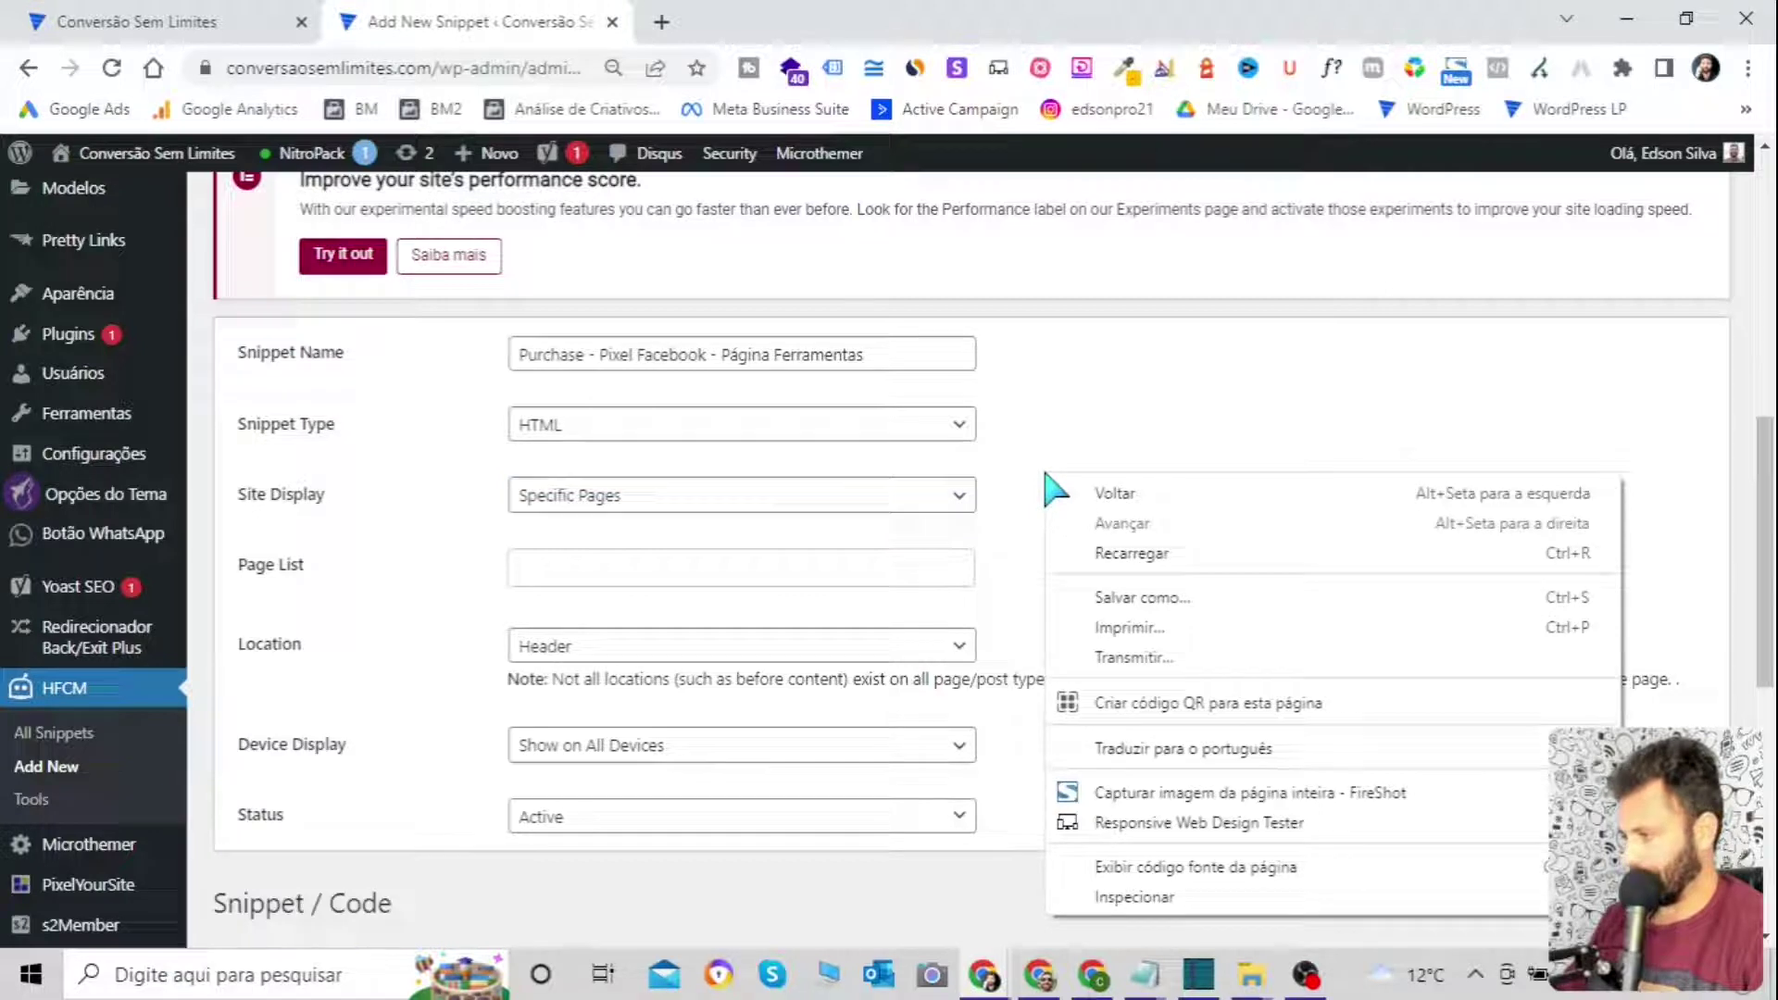
{"action": "left_click", "coordinate": [1178, 750]}
{"action": "left_click", "coordinate": [685, 118]}
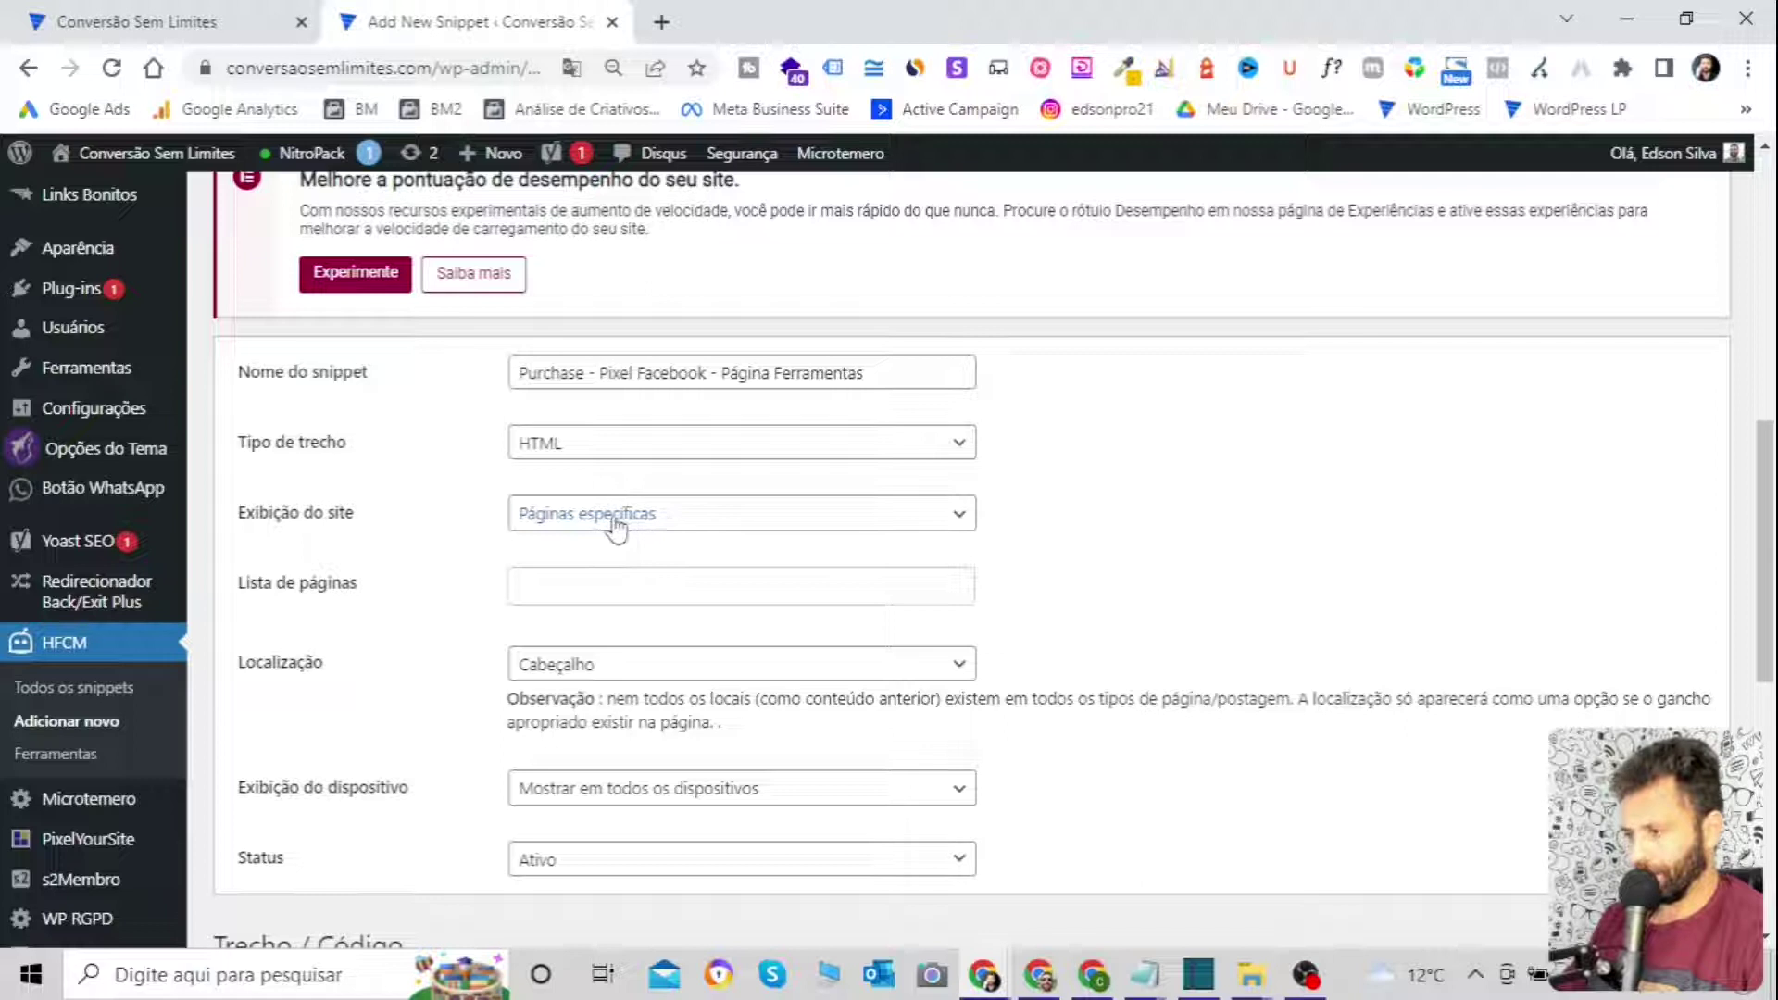
Add the Ferramentas page to the Purchase snippet's page list and go to its empty code area.
{"action": "left_click", "coordinate": [642, 589]}
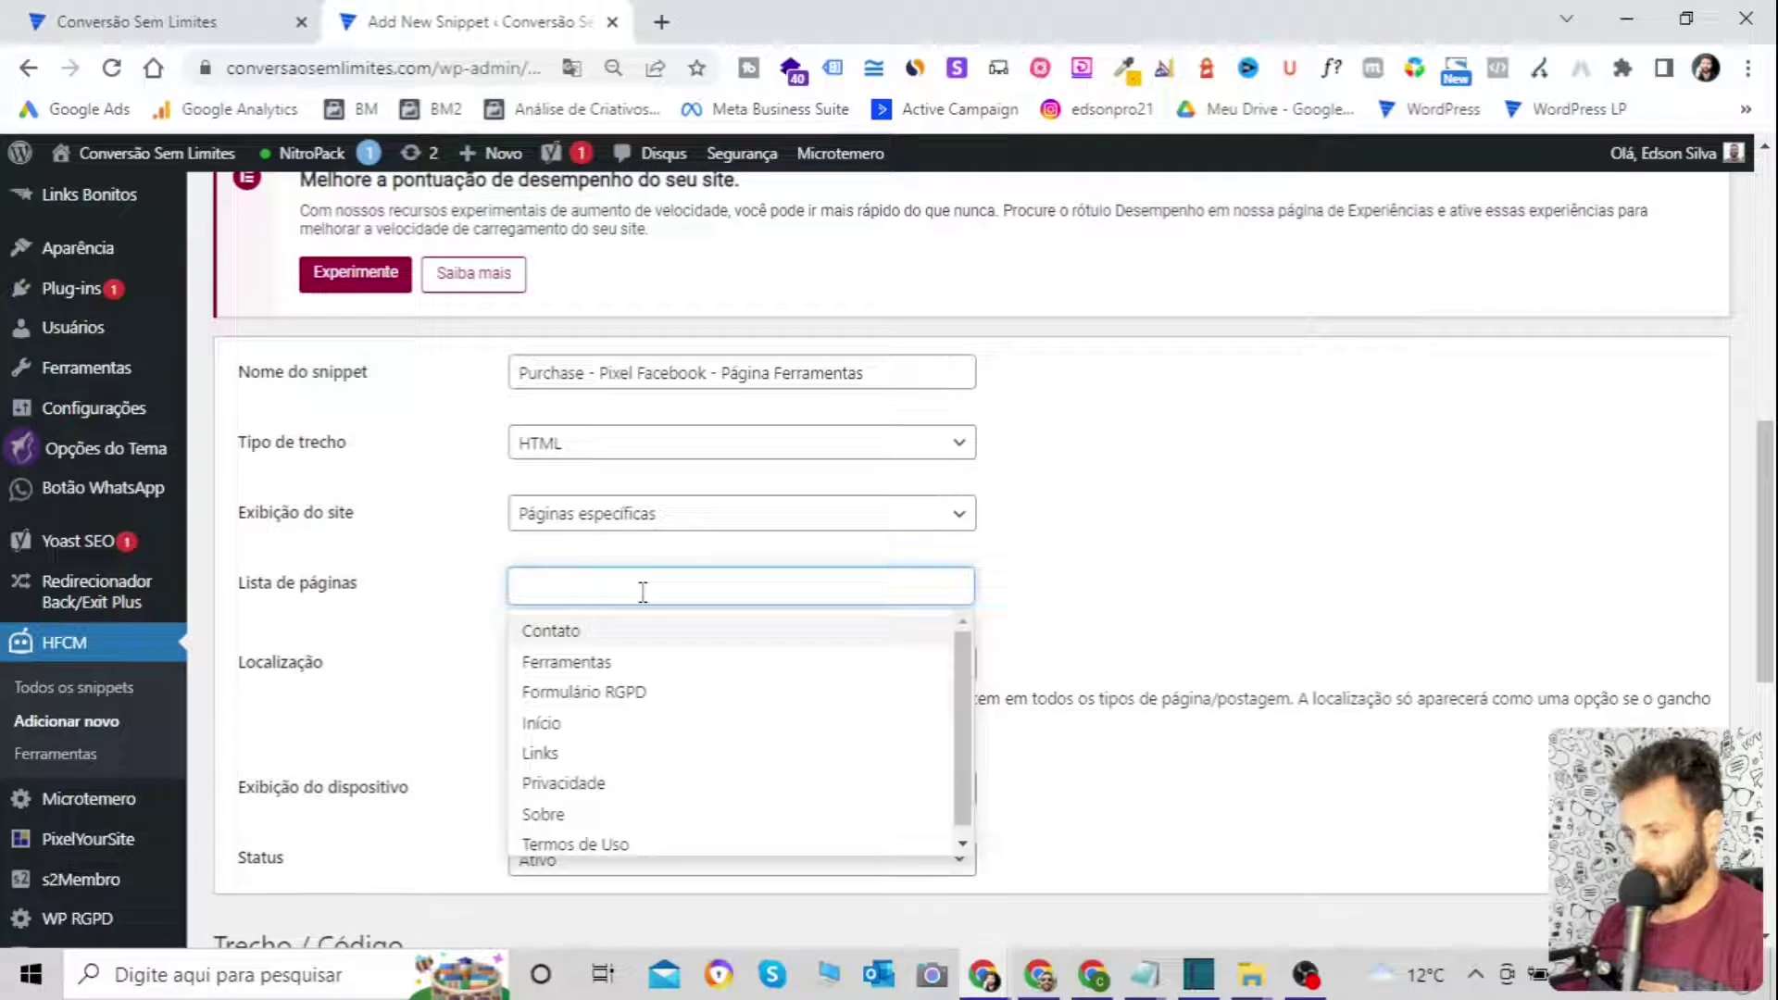
{"action": "left_click", "coordinate": [738, 653]}
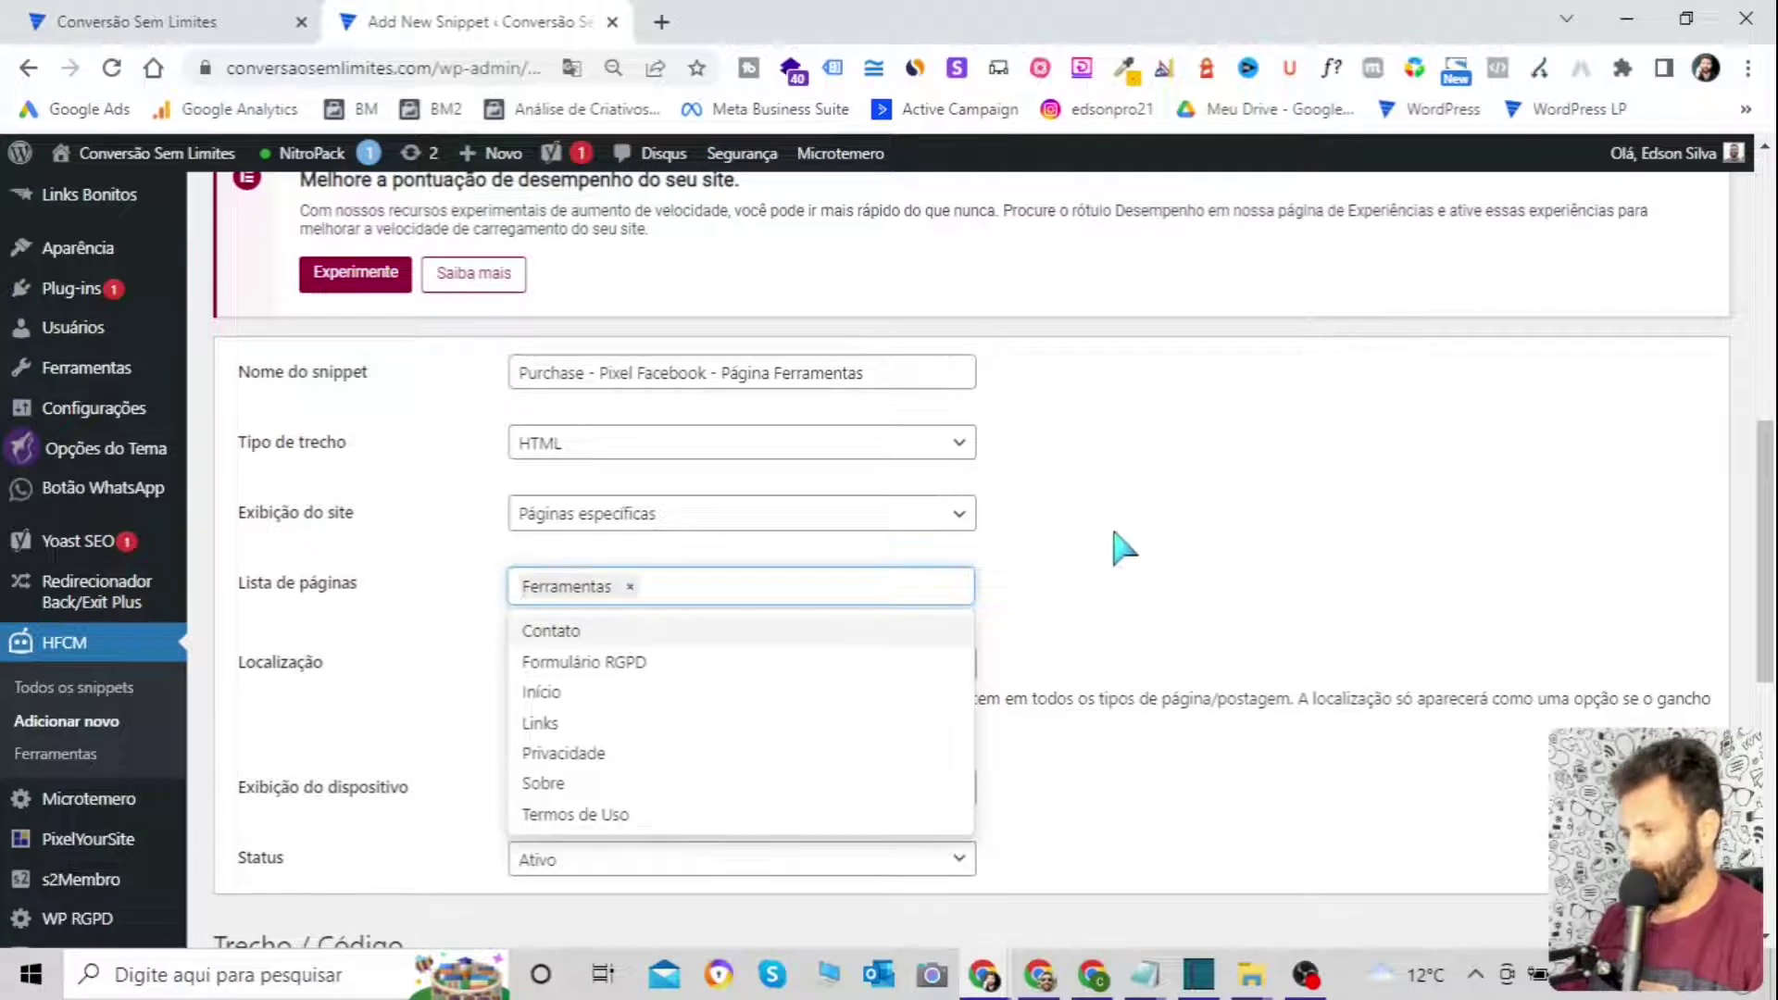
{"action": "left_click", "coordinate": [1118, 550]}
{"action": "scroll", "coordinate": [842, 472], "scroll_direction": "down", "scroll_amount": 1}
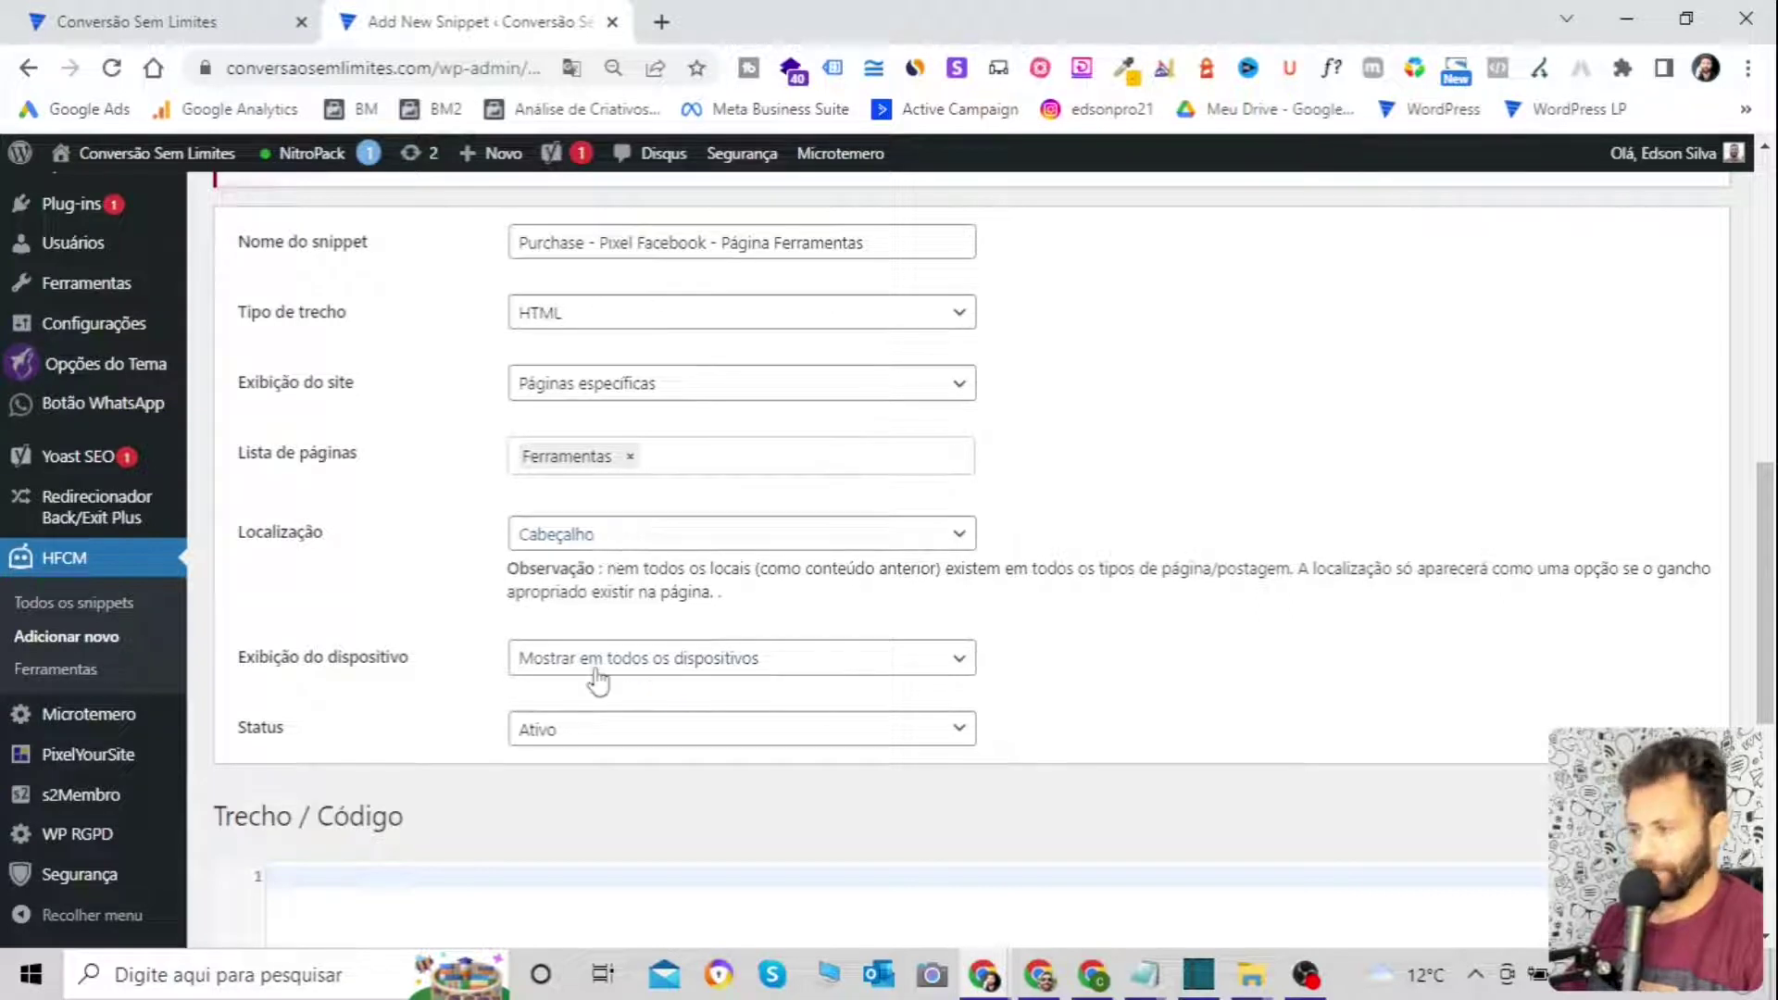
{"action": "scroll", "coordinate": [959, 630], "scroll_direction": "down", "scroll_amount": 1}
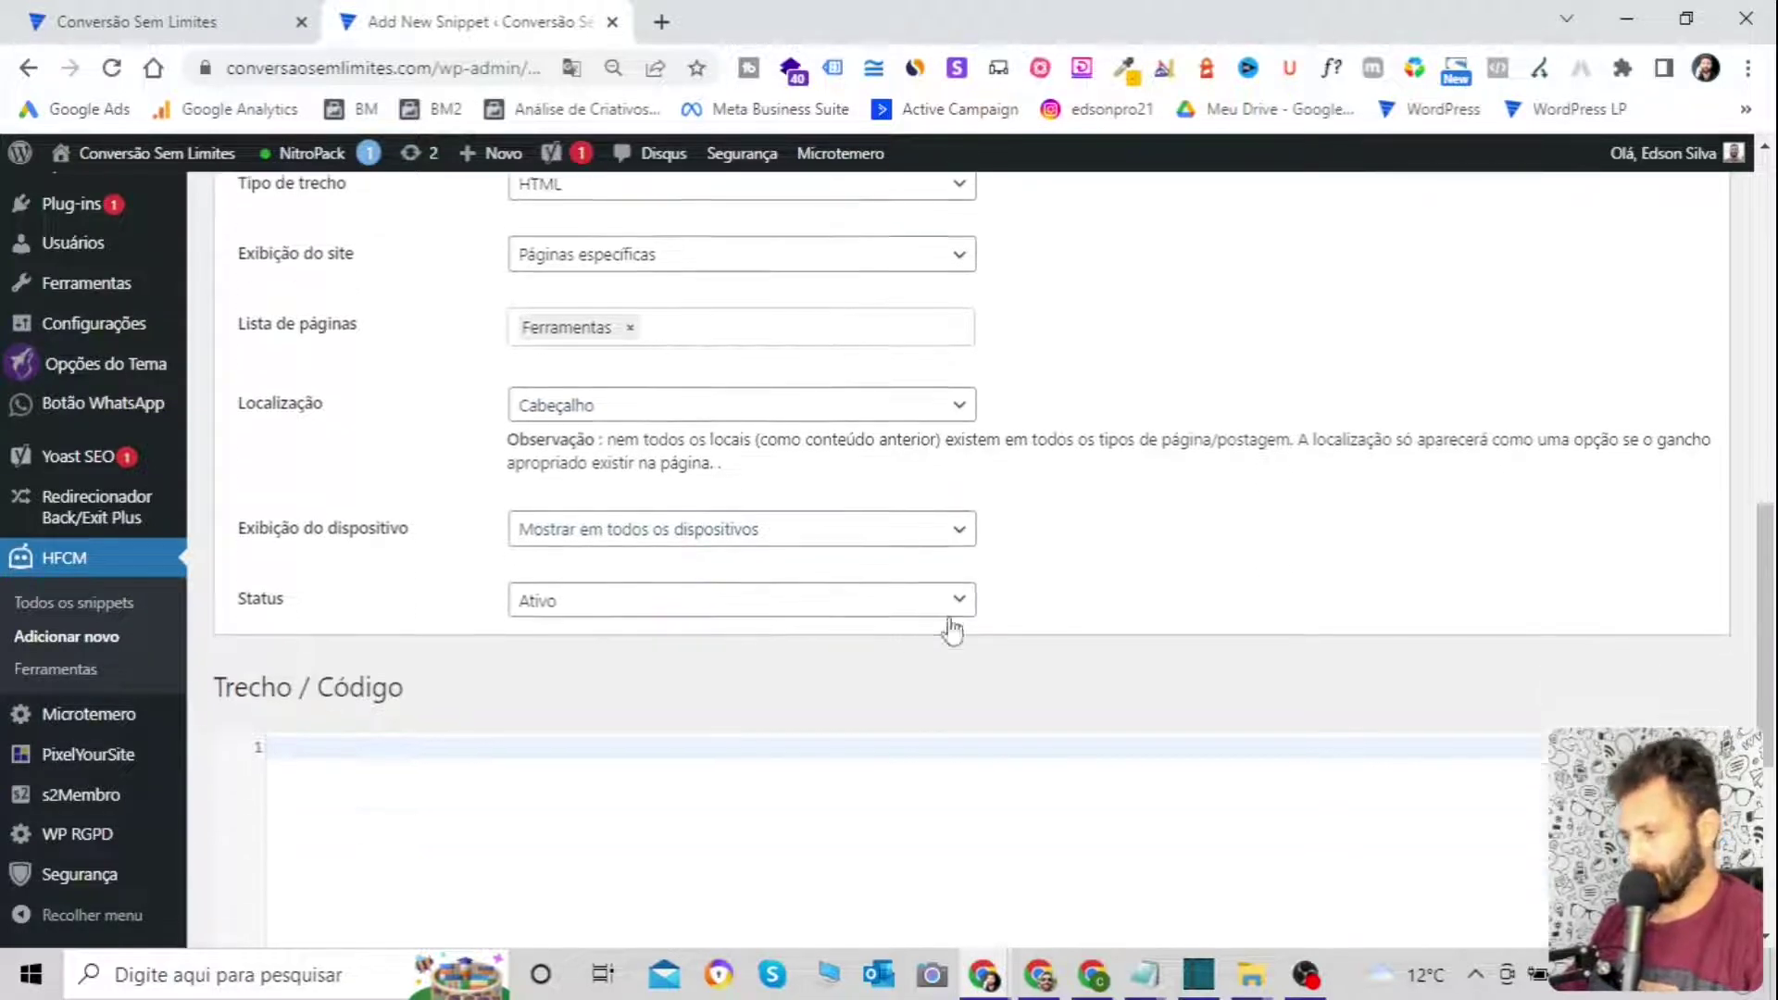
Paste the Meta Pixel code with the Purchase event line into the snippet's code area and save the snippet.
{"action": "scroll", "coordinate": [889, 528], "scroll_direction": "down", "scroll_amount": 2}
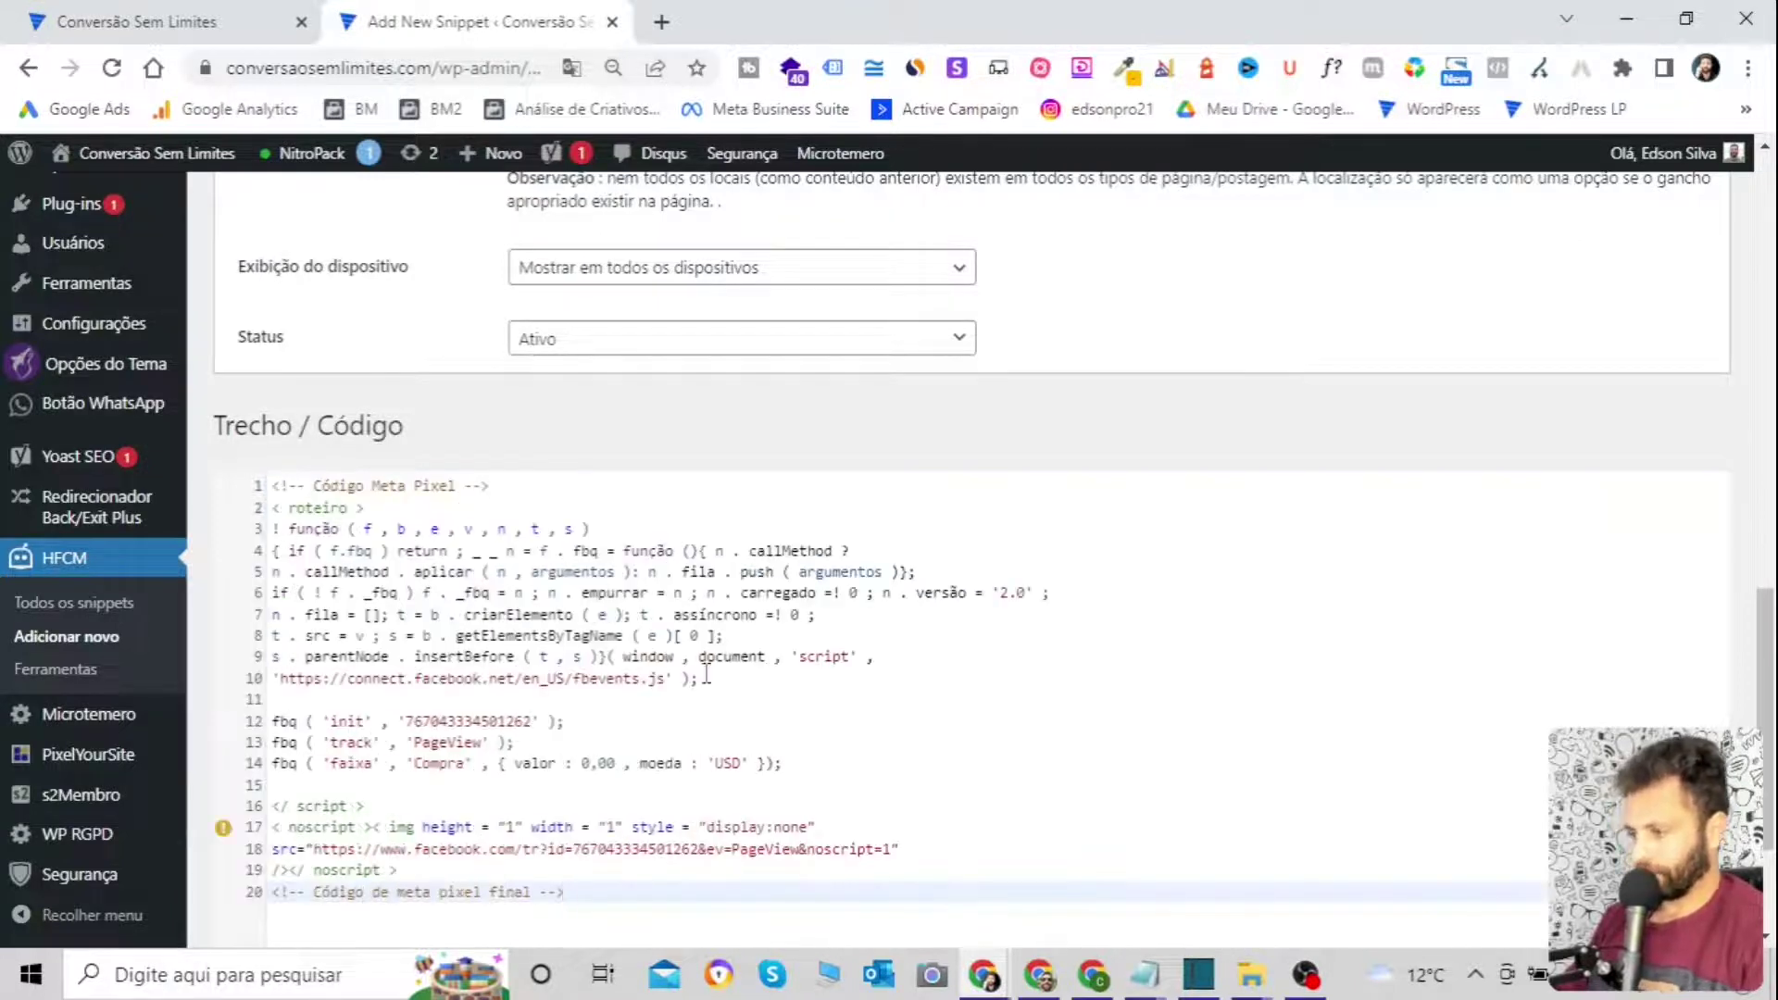
{"action": "left_click", "coordinate": [792, 767]}
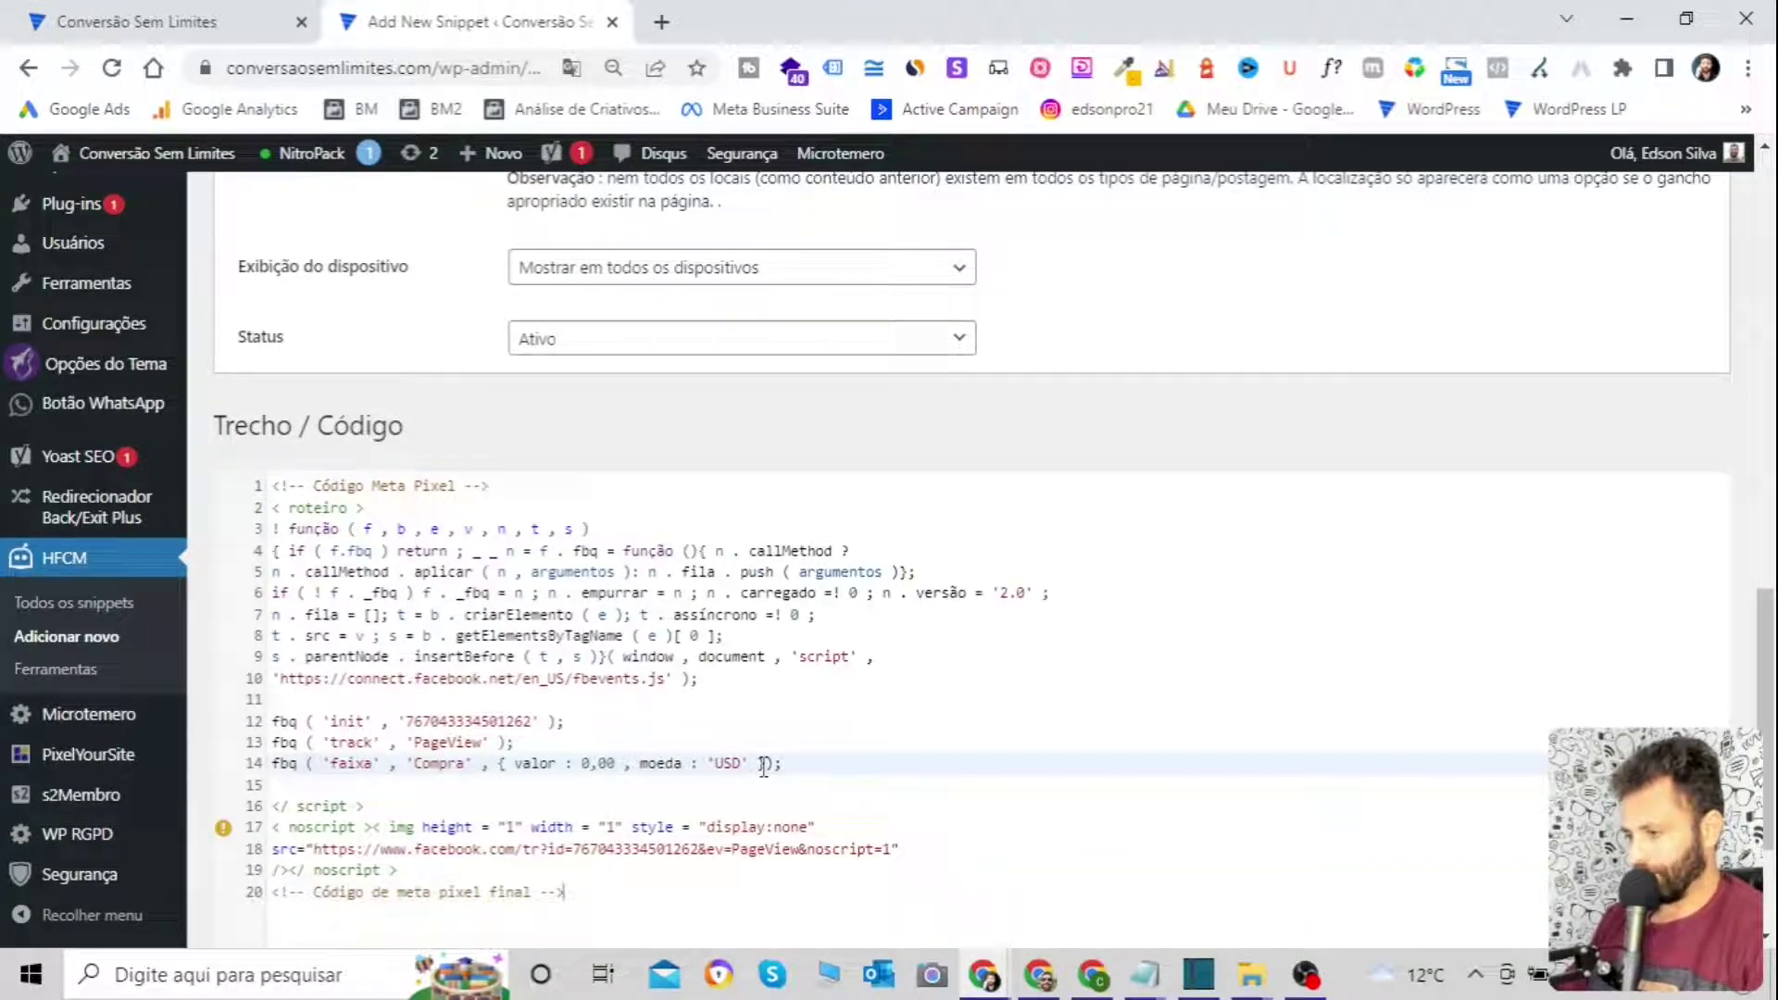
{"action": "left_click", "coordinate": [1195, 651]}
{"action": "scroll", "coordinate": [310, 408], "scroll_direction": "down", "scroll_amount": 3}
{"action": "left_click", "coordinate": [267, 852]}
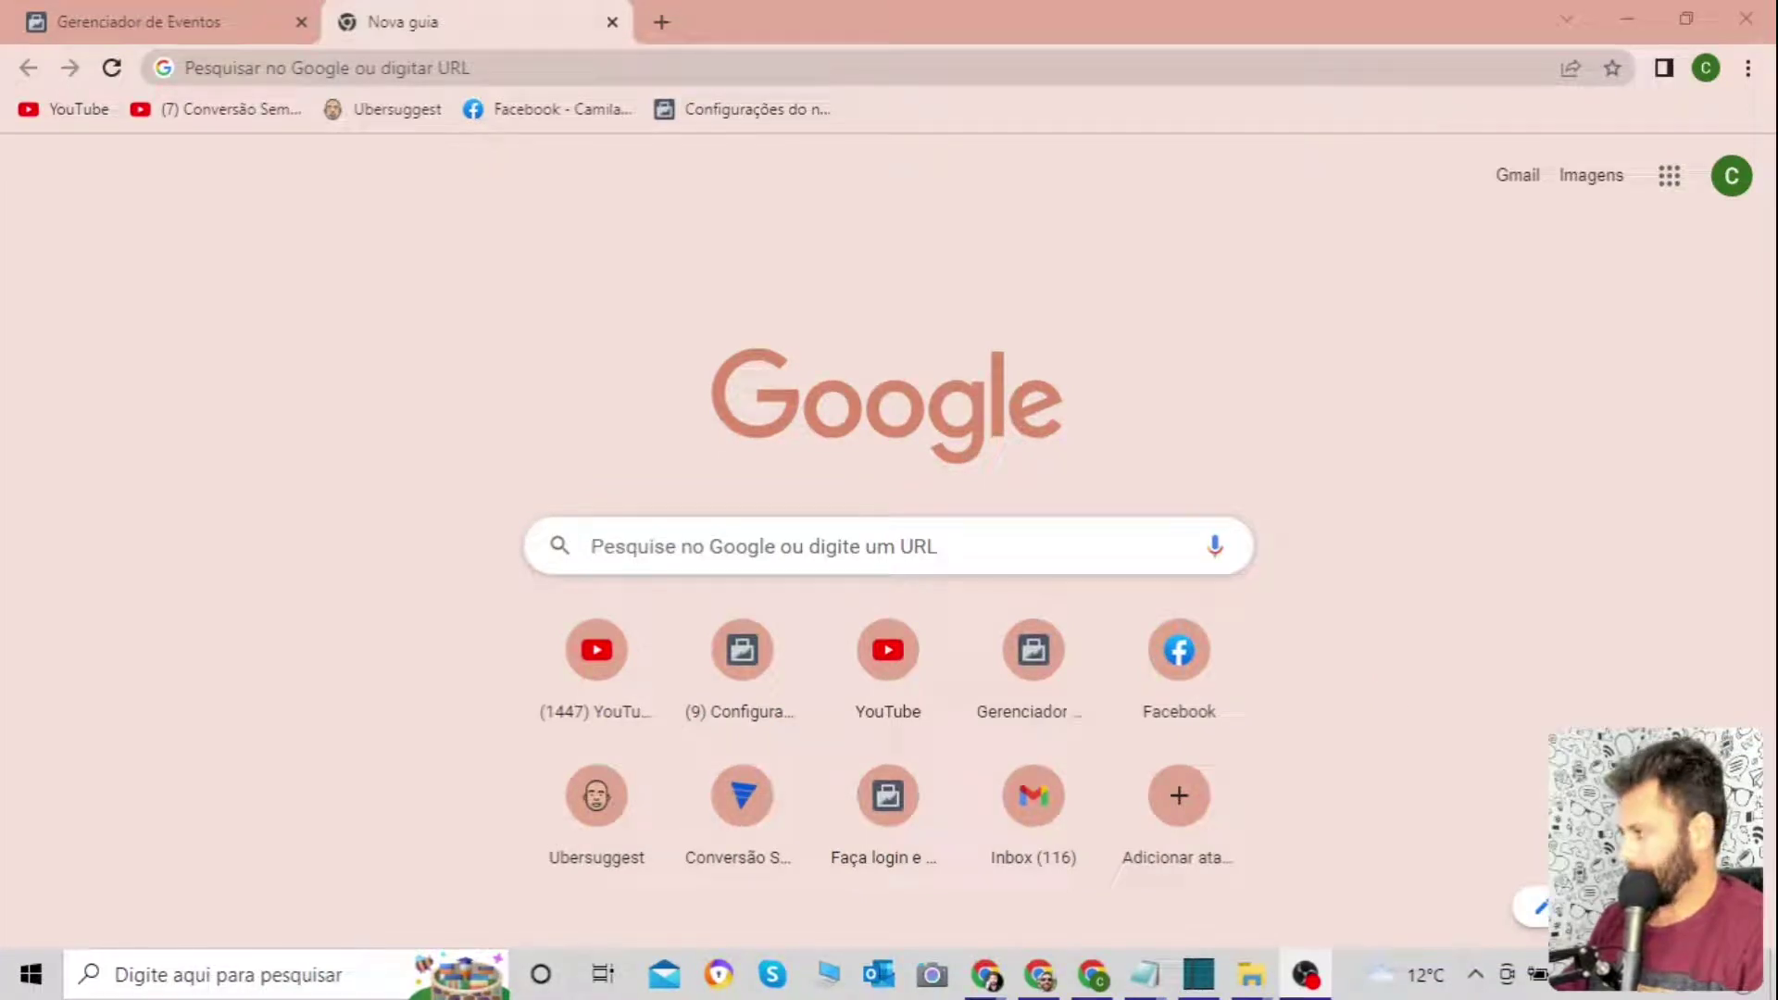
In the other Chrome window, open the browser's extensions page and go from there to the Chrome Web Store.
{"action": "left_click", "coordinate": [1746, 68]}
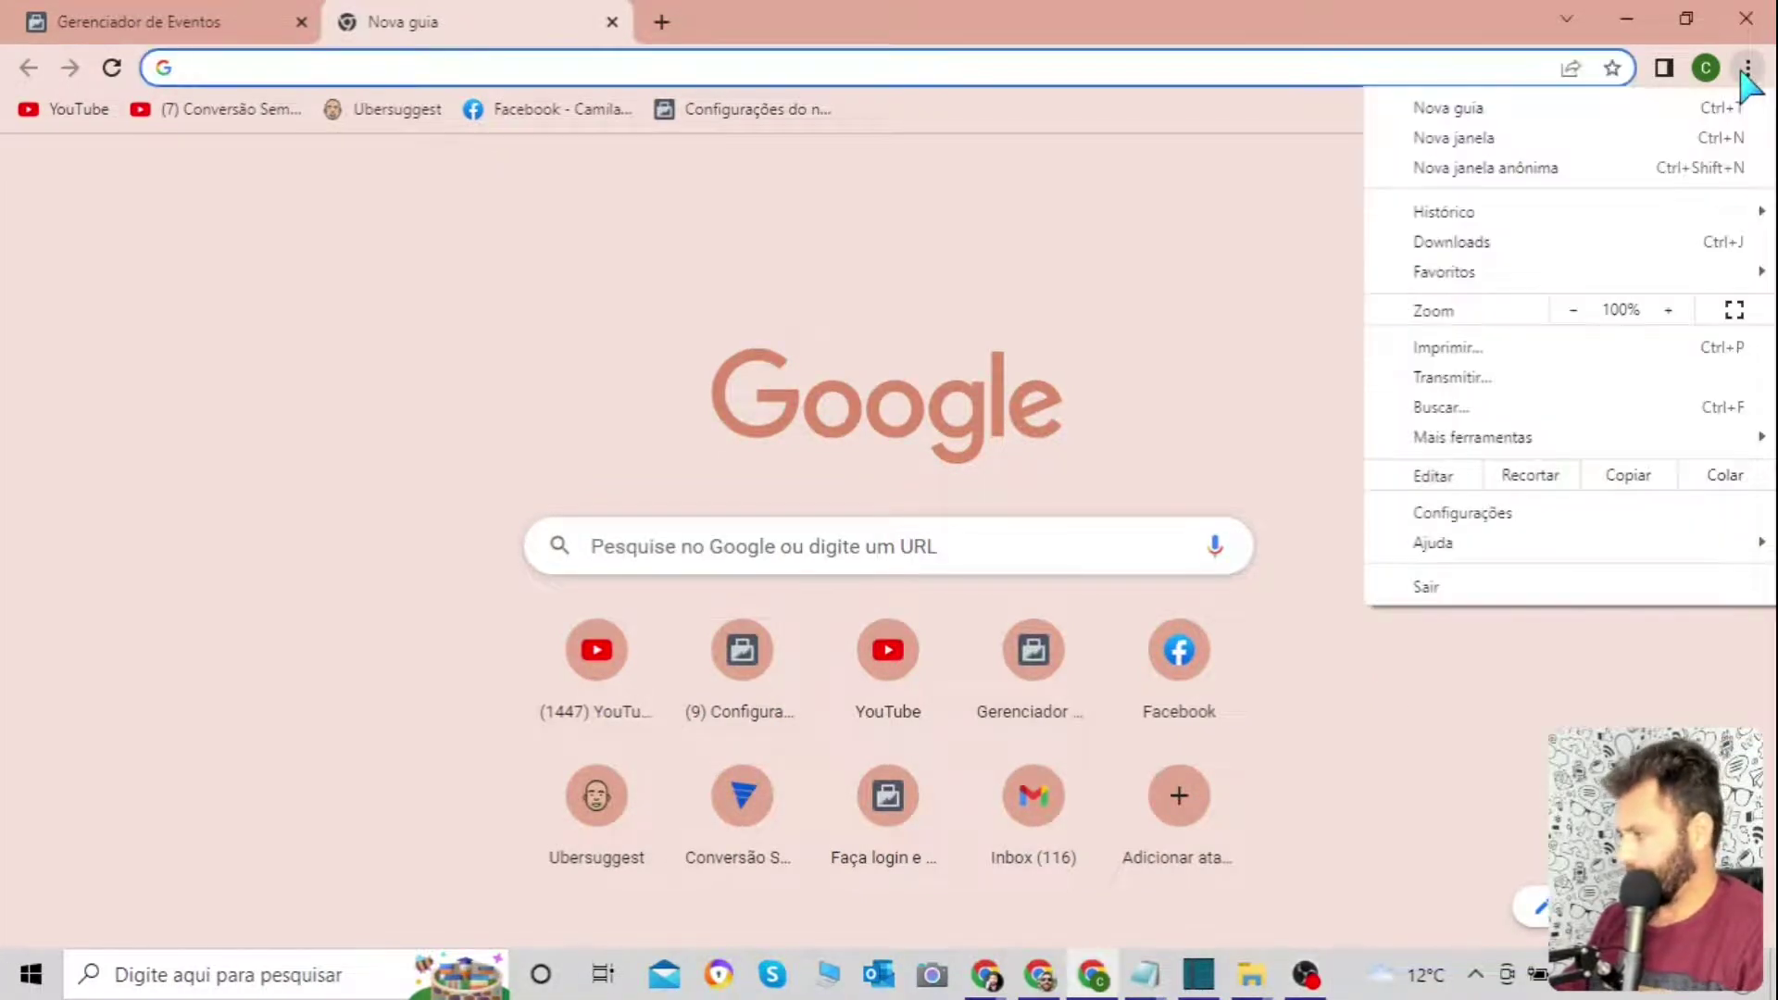
{"action": "left_click", "coordinate": [1580, 515]}
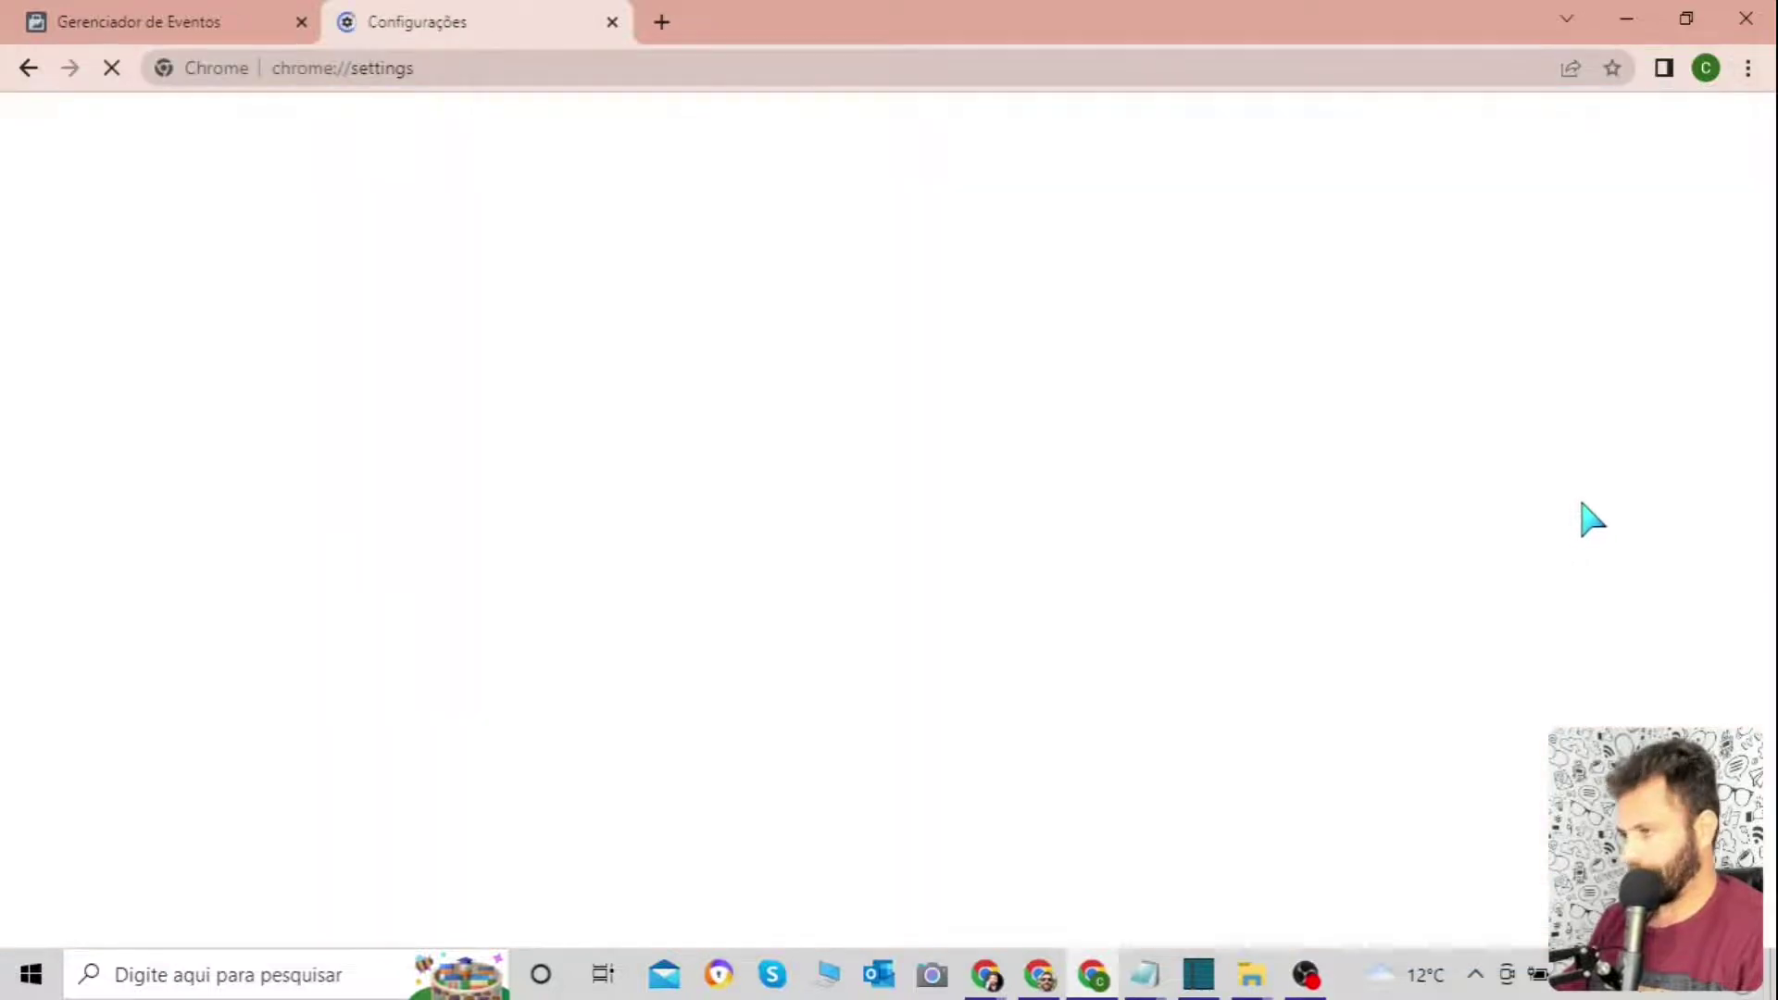
{"action": "scroll", "coordinate": [182, 398], "scroll_direction": "down", "scroll_amount": 1}
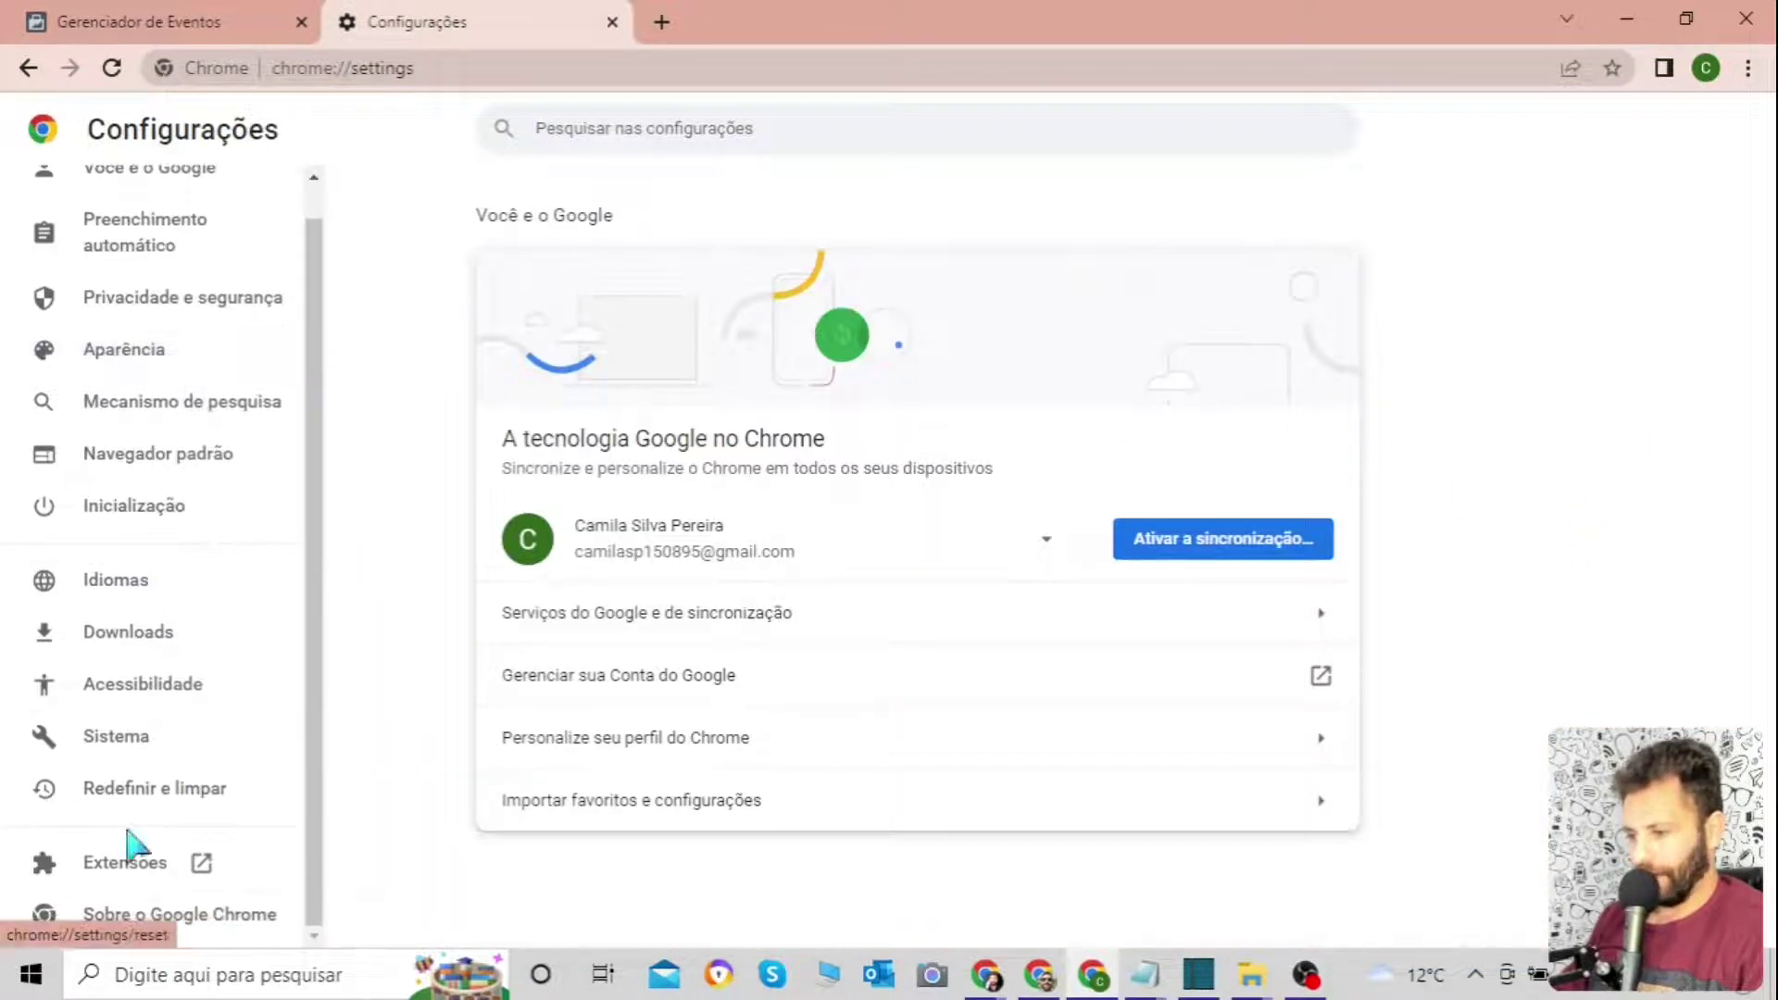
{"action": "left_click", "coordinate": [137, 866]}
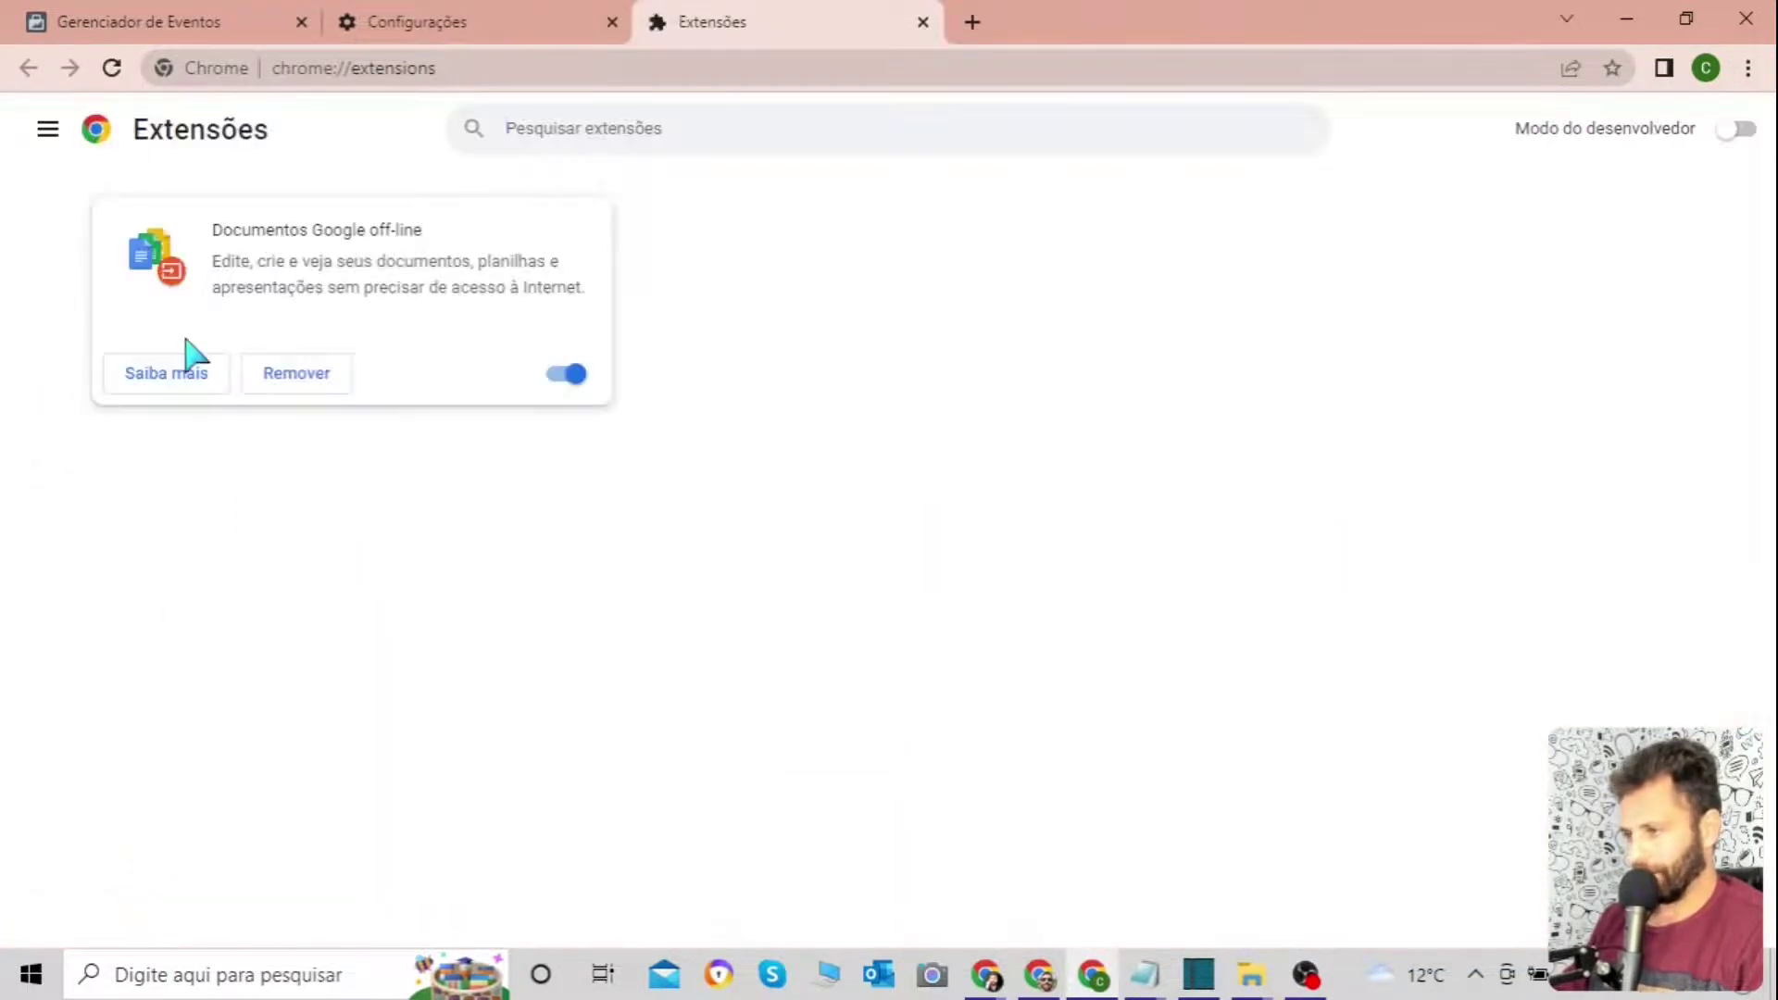
{"action": "left_click", "coordinate": [50, 128]}
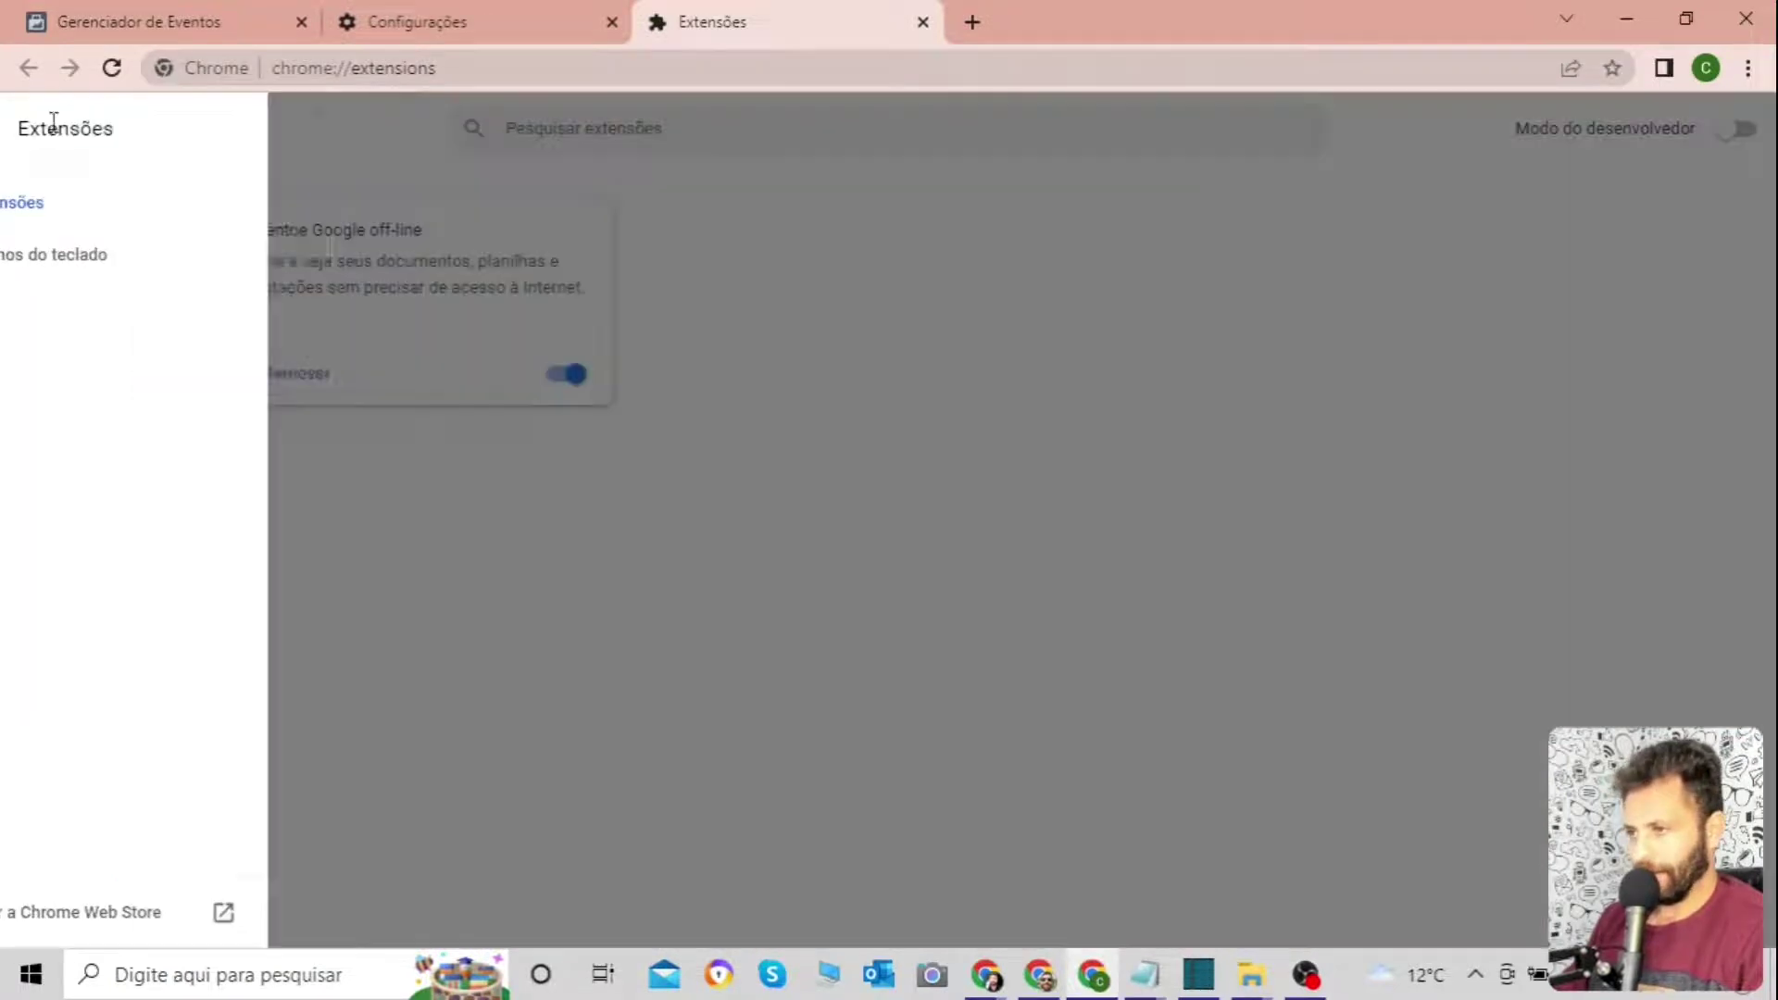
{"action": "left_click", "coordinate": [159, 915]}
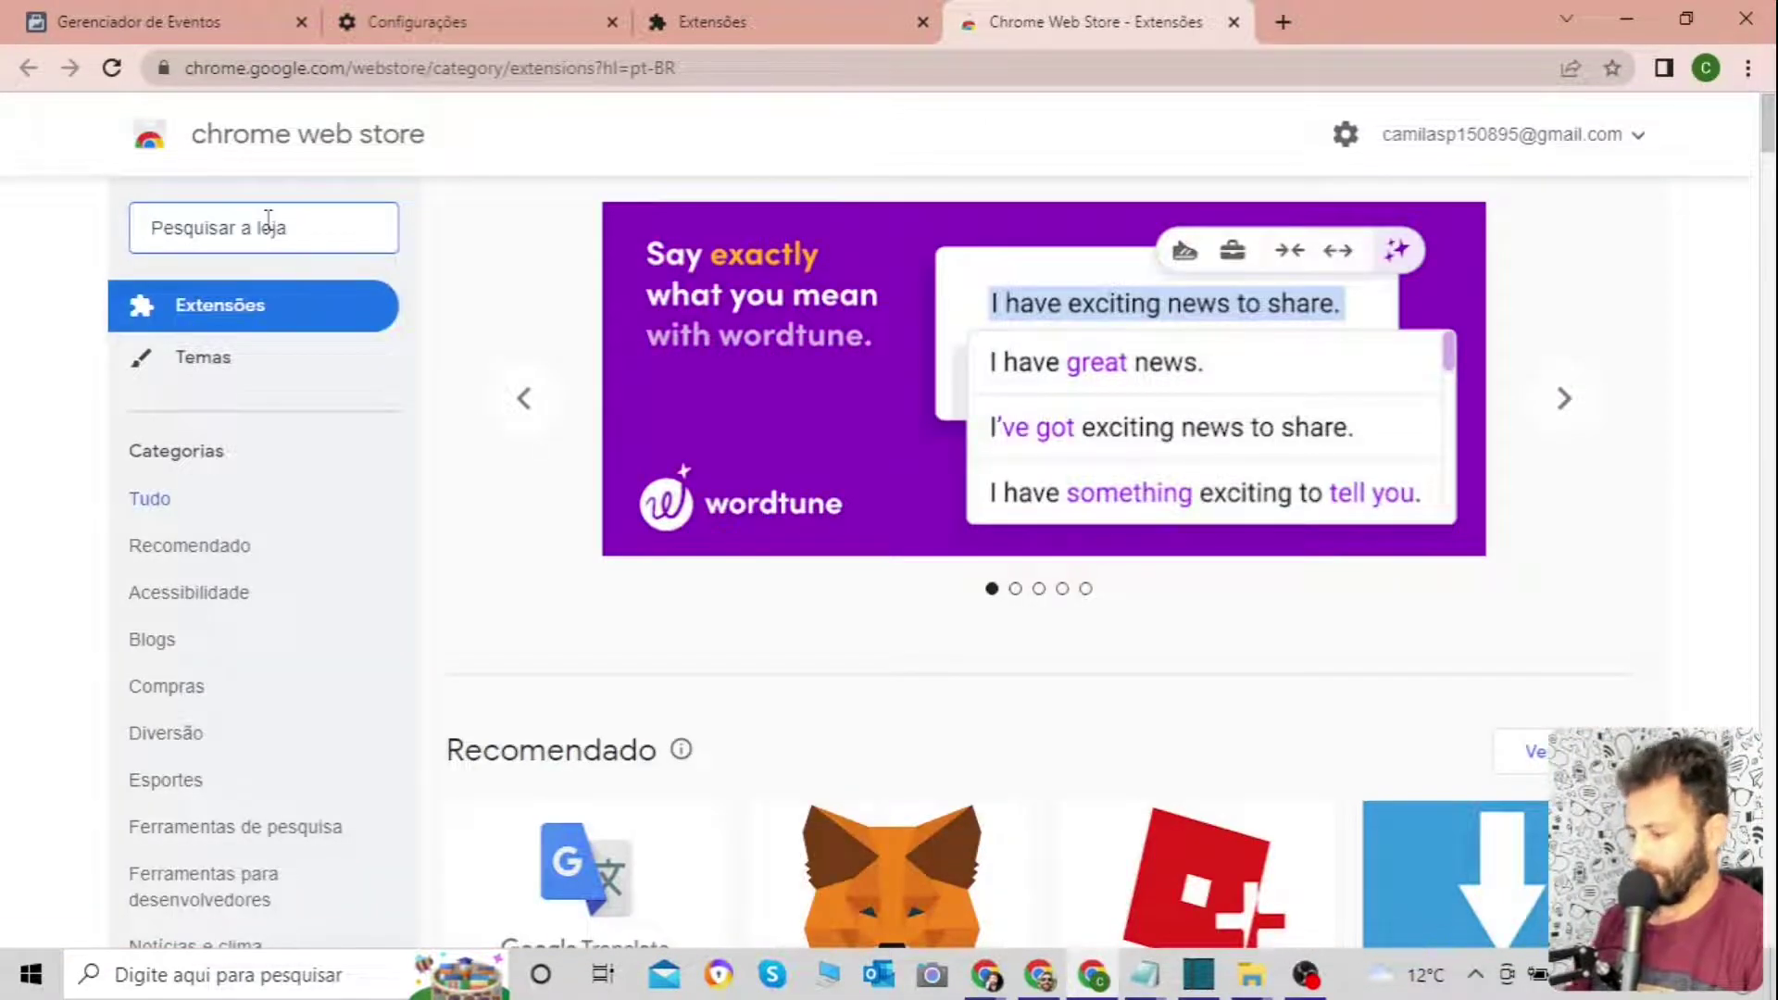
Search the Chrome Web Store for facebook pixel helper and open the Facebook Pixel Helper extension's page.
{"action": "type", "text": "facebook"}
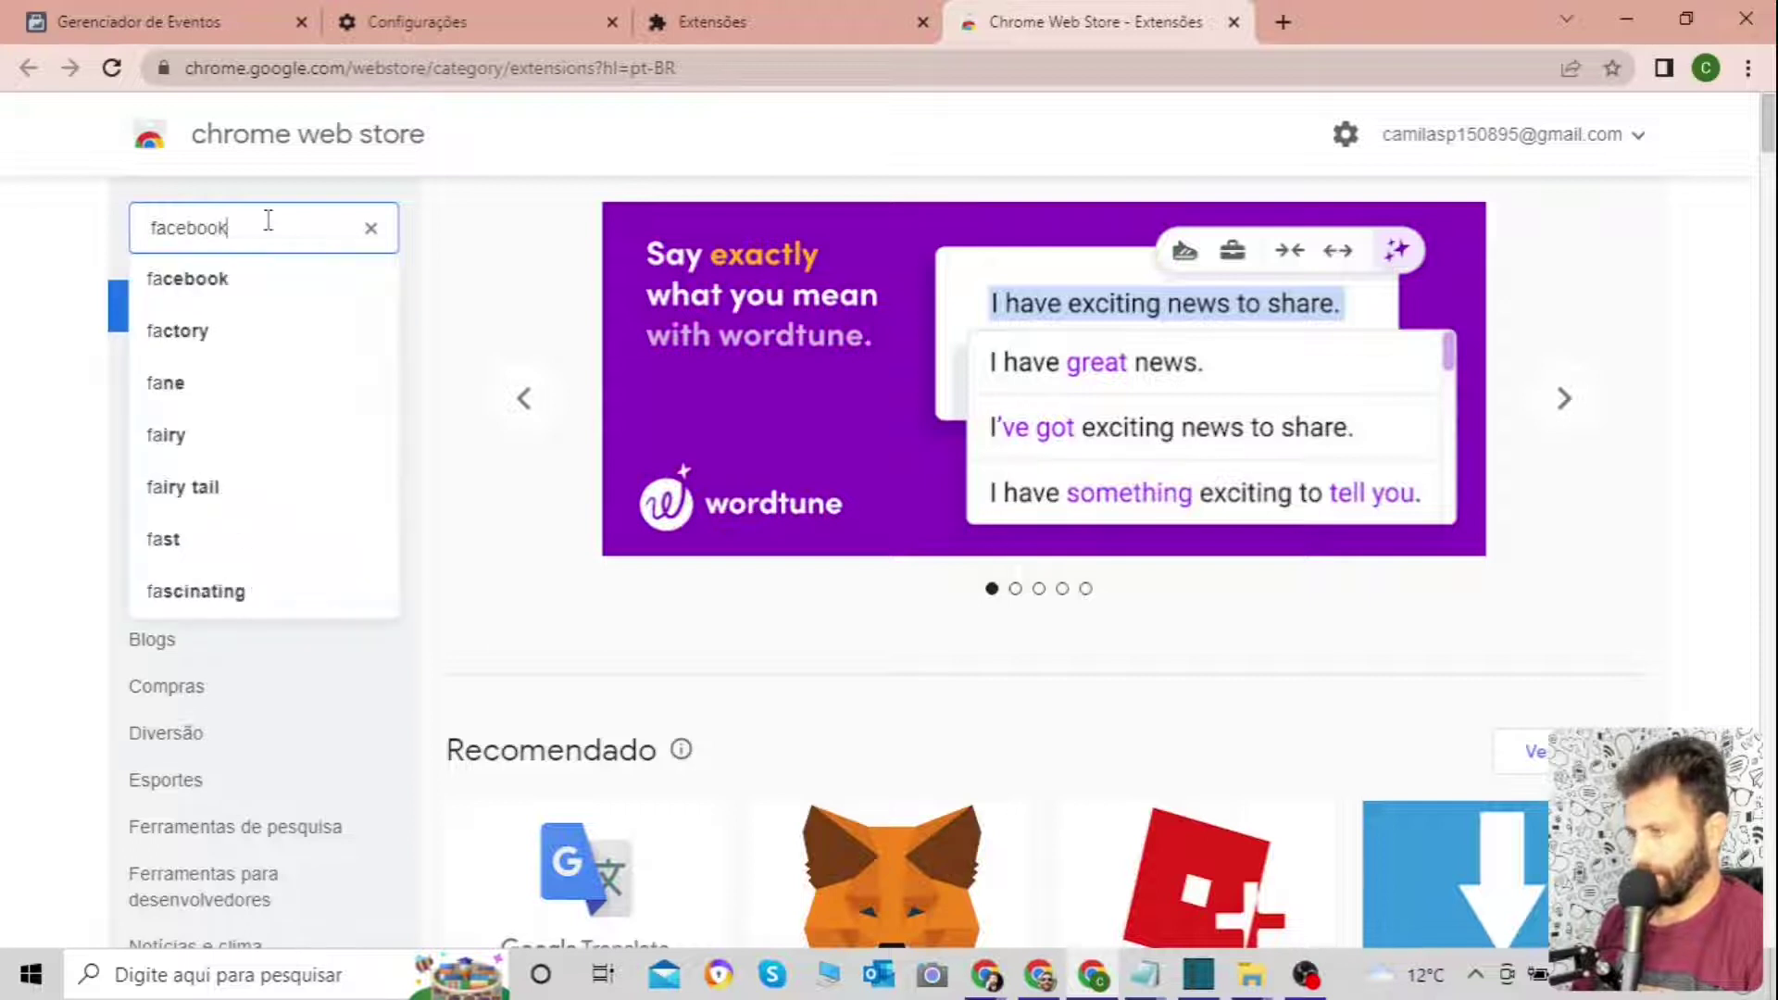
{"action": "type", "text": " plxel helper"}
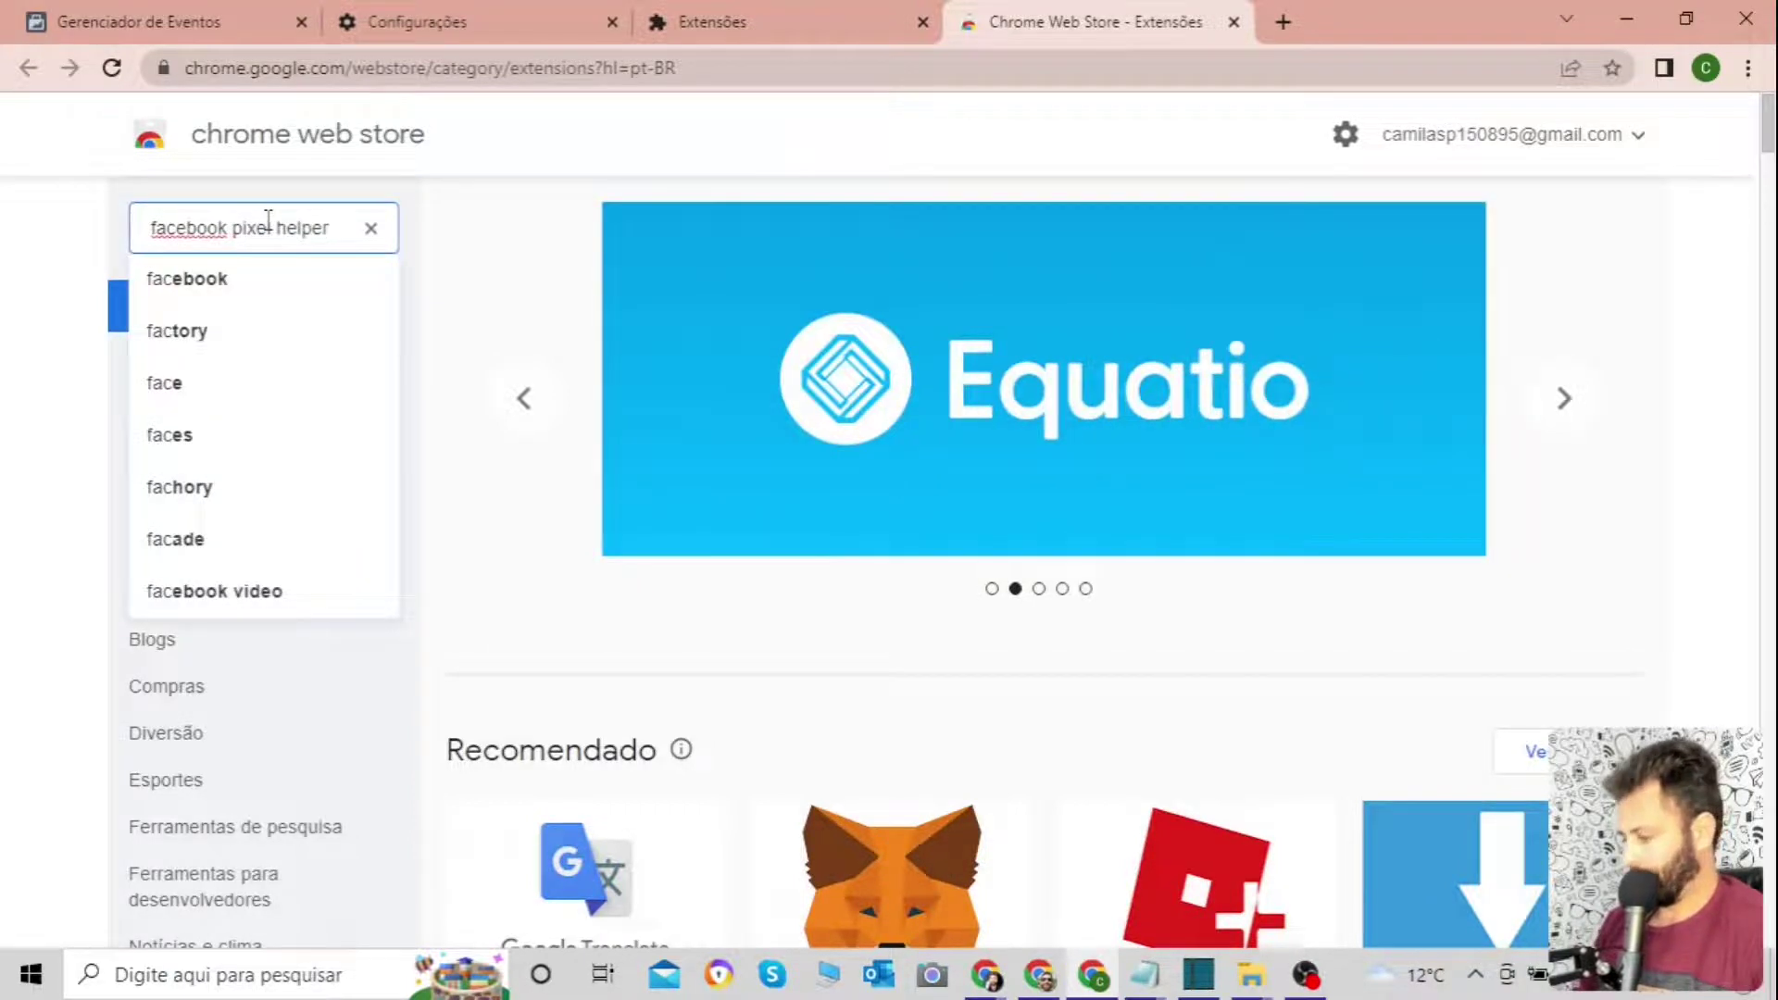
{"action": "key", "text": "Return"}
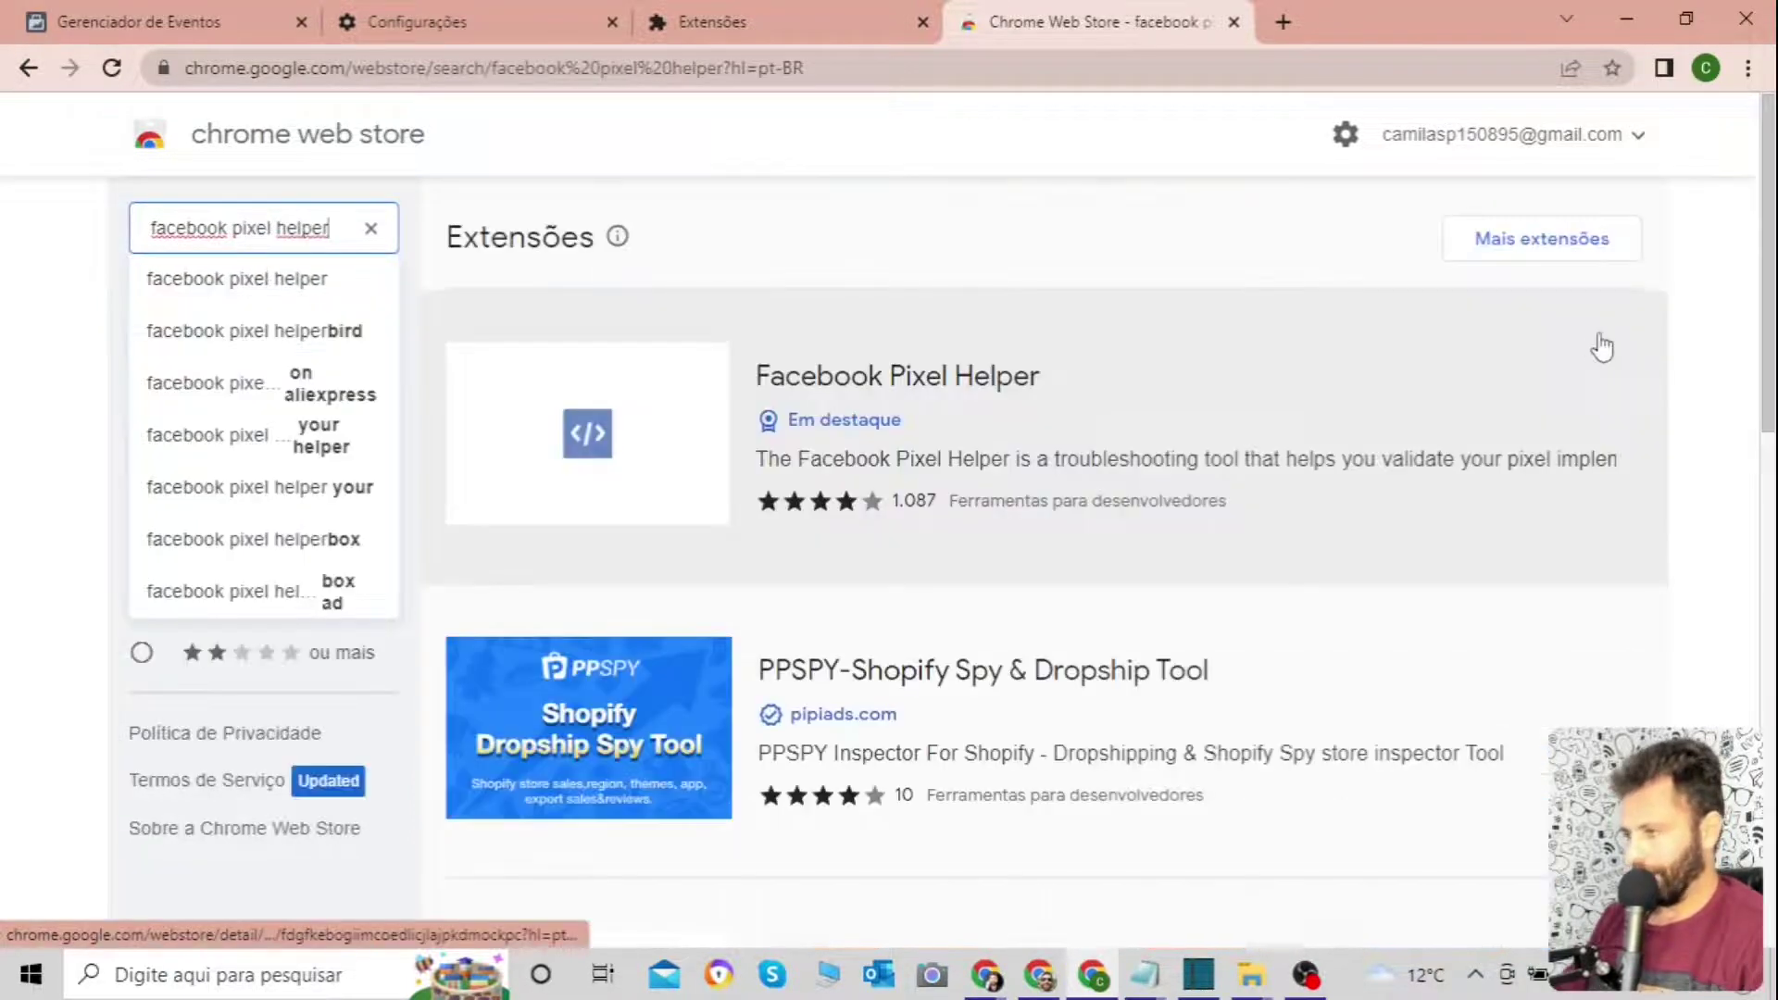
{"action": "left_click", "coordinate": [852, 396]}
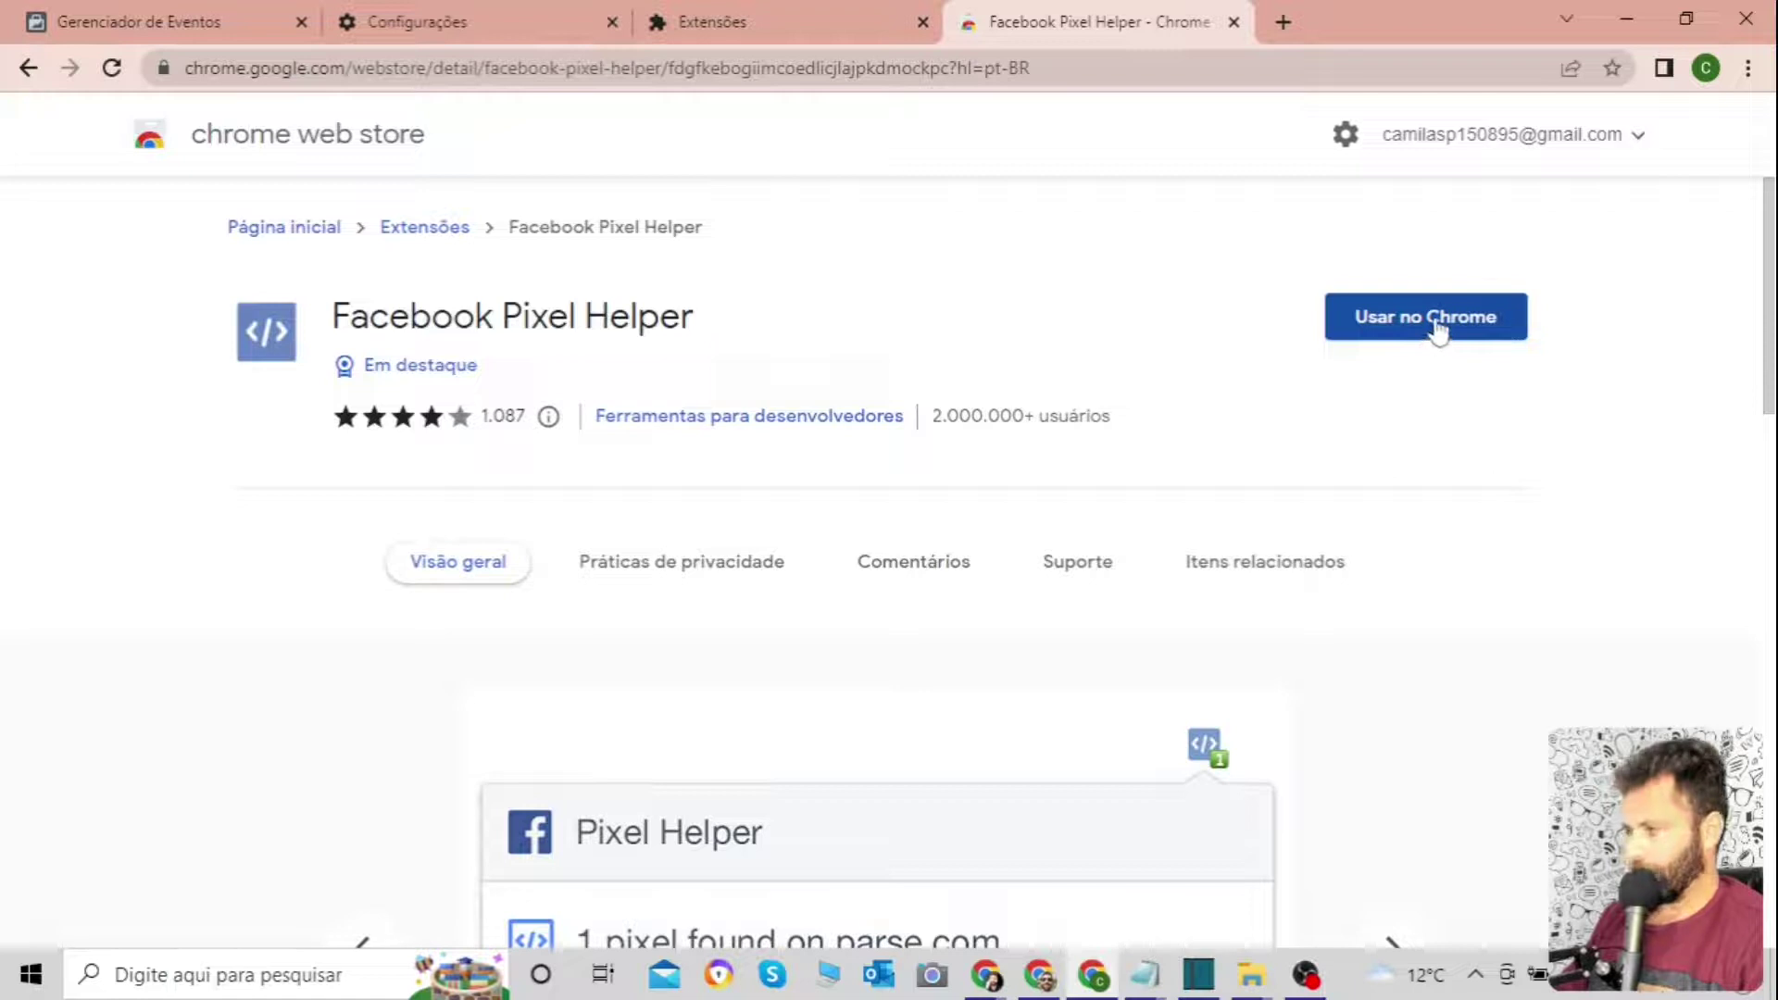
Install the Facebook Pixel Helper extension in Chrome and pin it so it stays visible in the browser.
{"action": "left_click", "coordinate": [1436, 321]}
{"action": "left_click", "coordinate": [974, 321]}
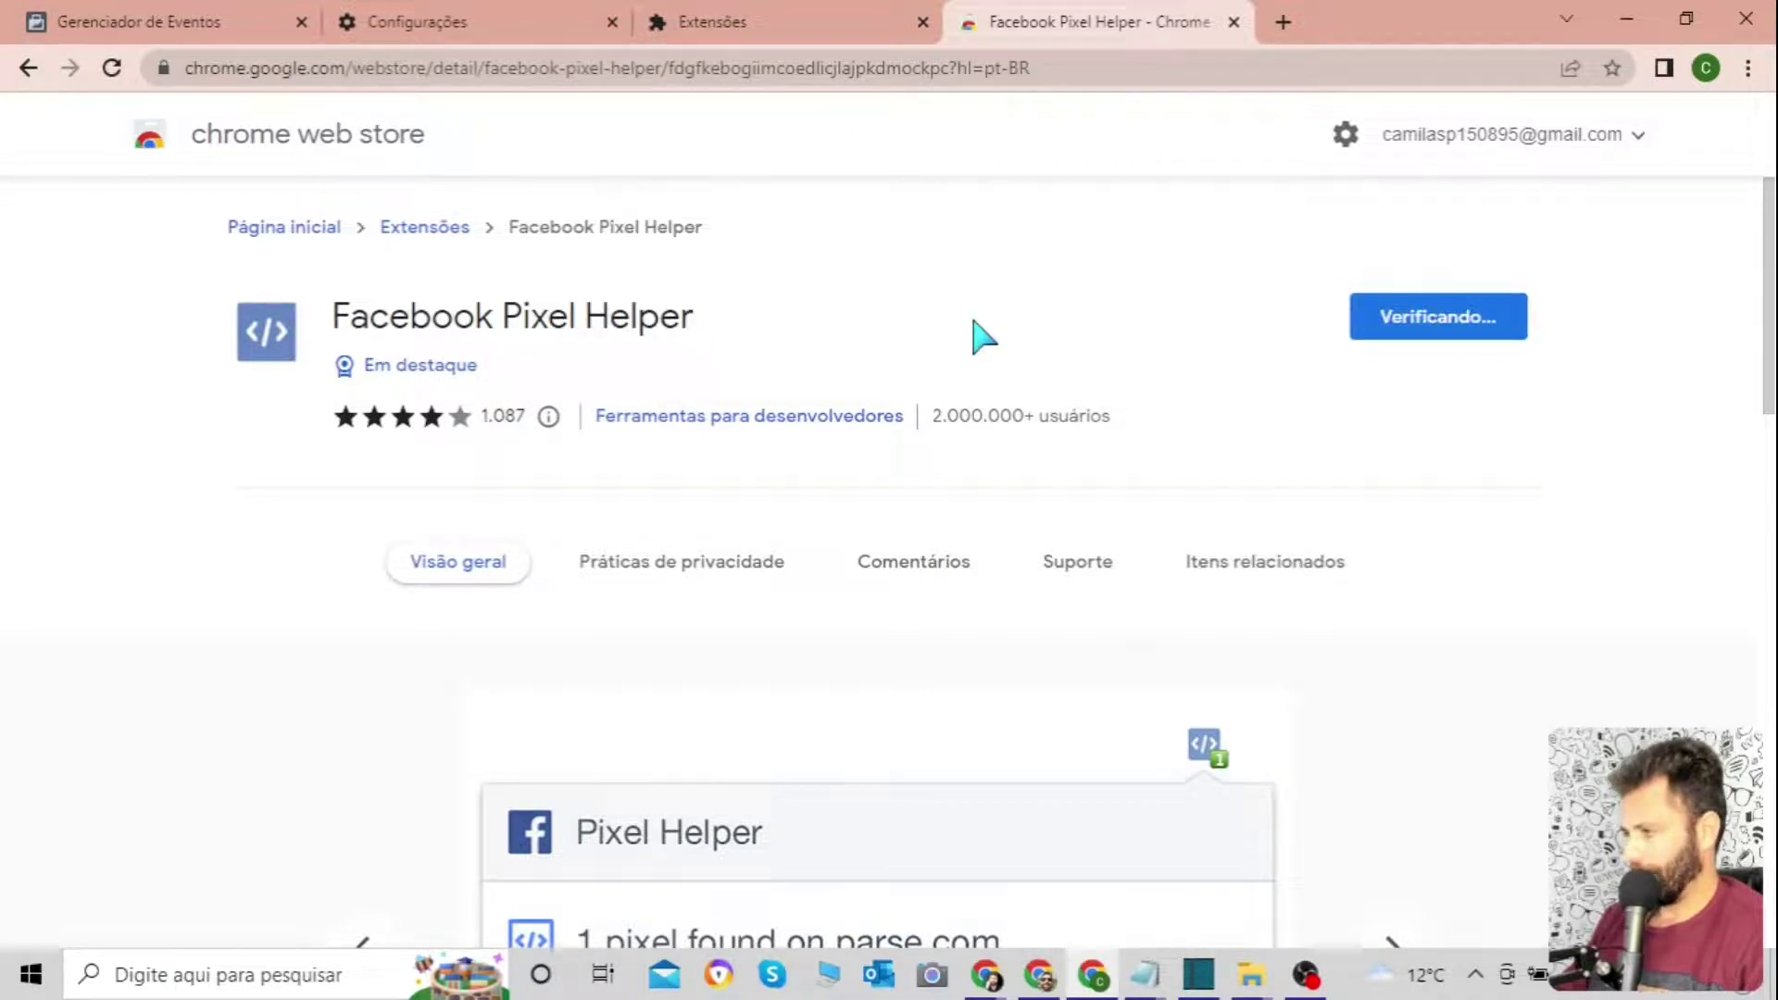
{"action": "left_click", "coordinate": [1622, 69]}
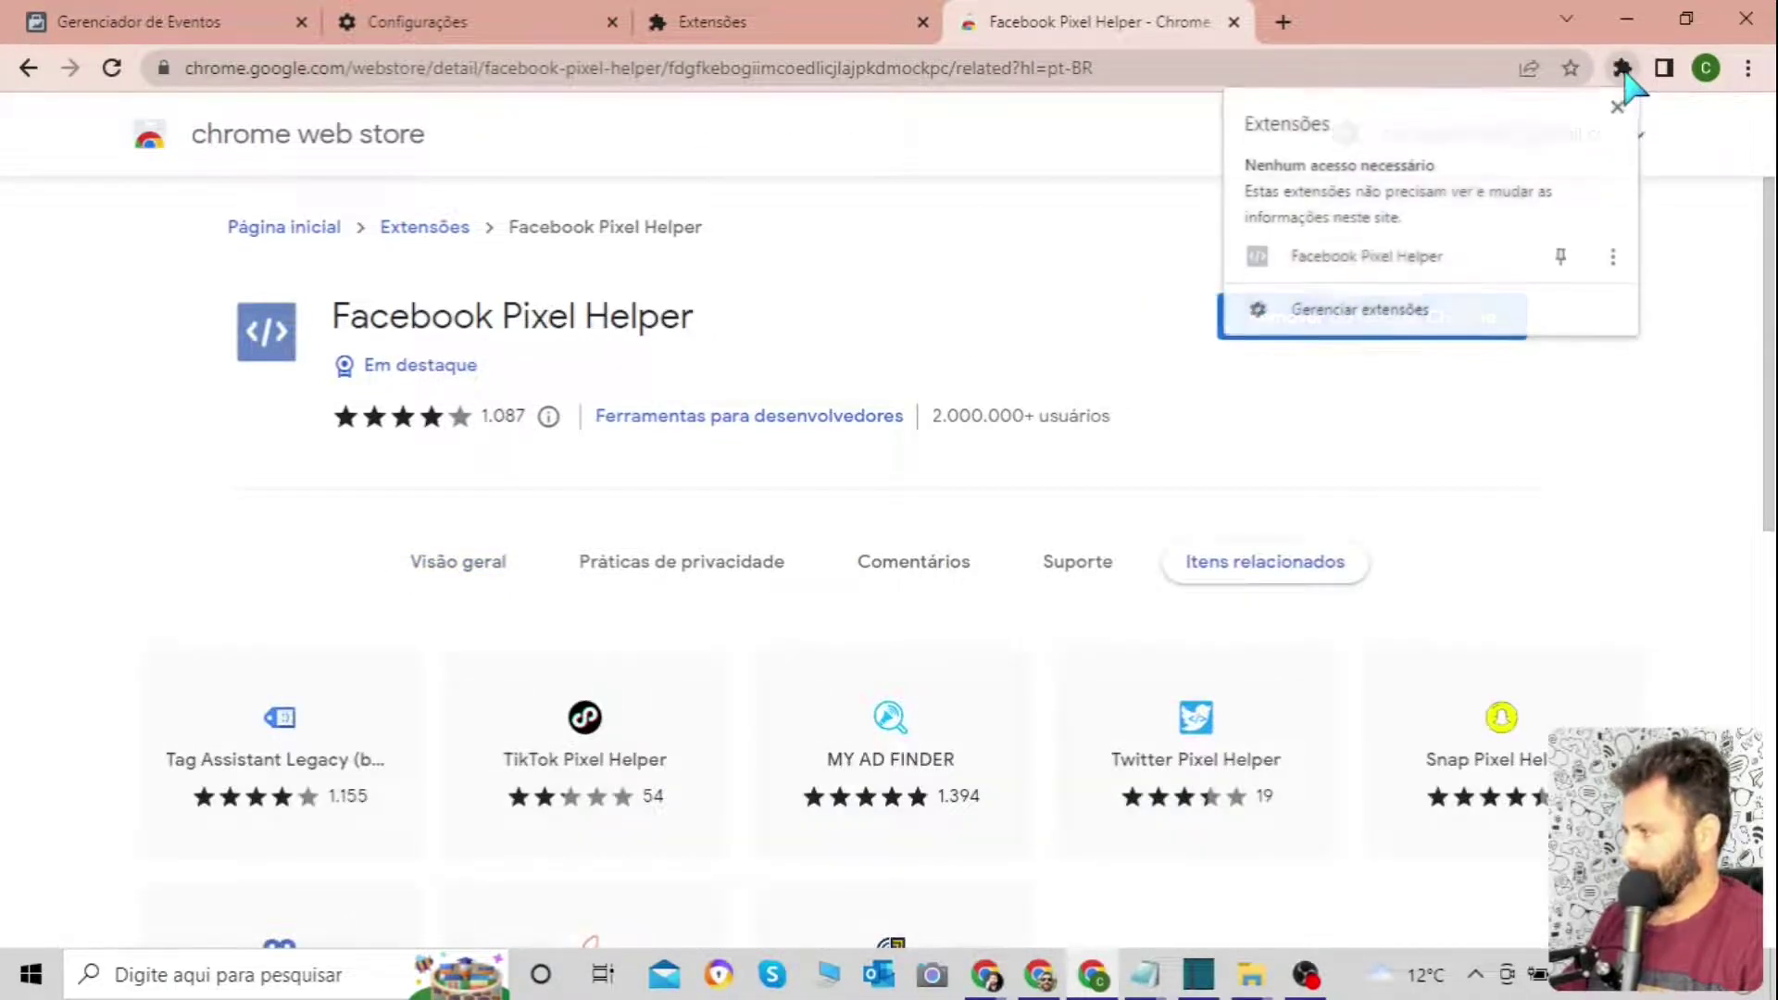
{"action": "left_click", "coordinate": [1561, 258]}
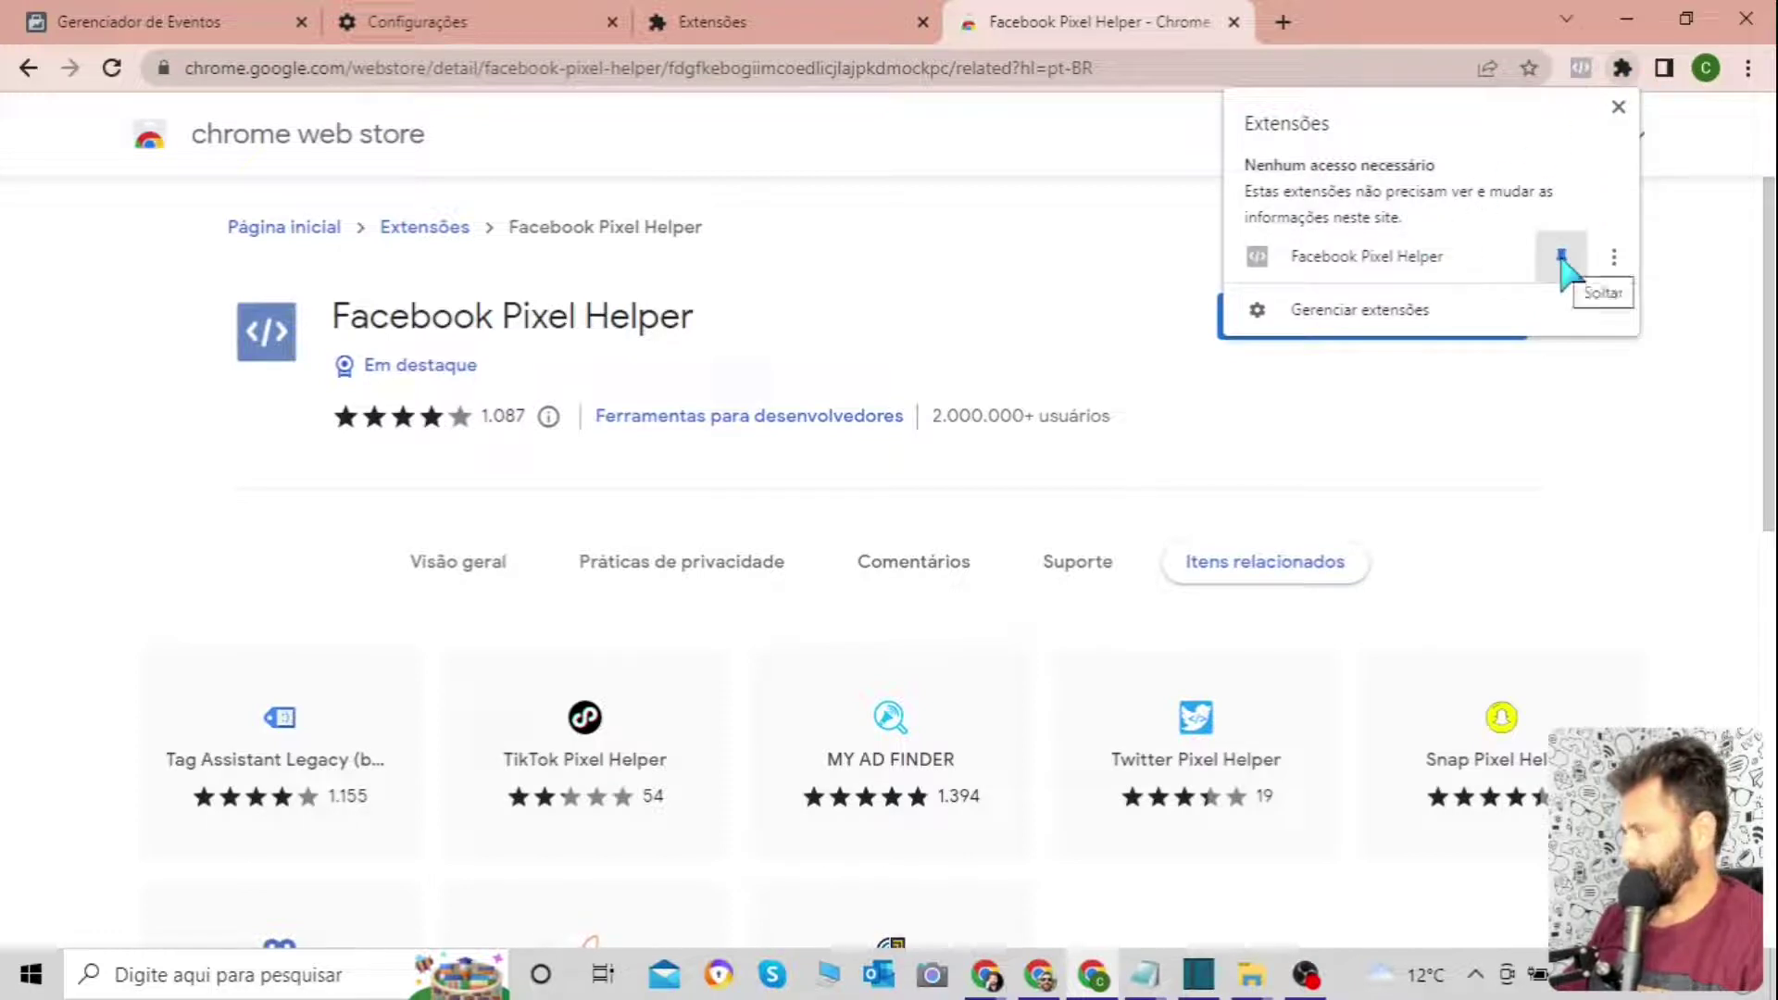
{"action": "left_click", "coordinate": [1532, 486]}
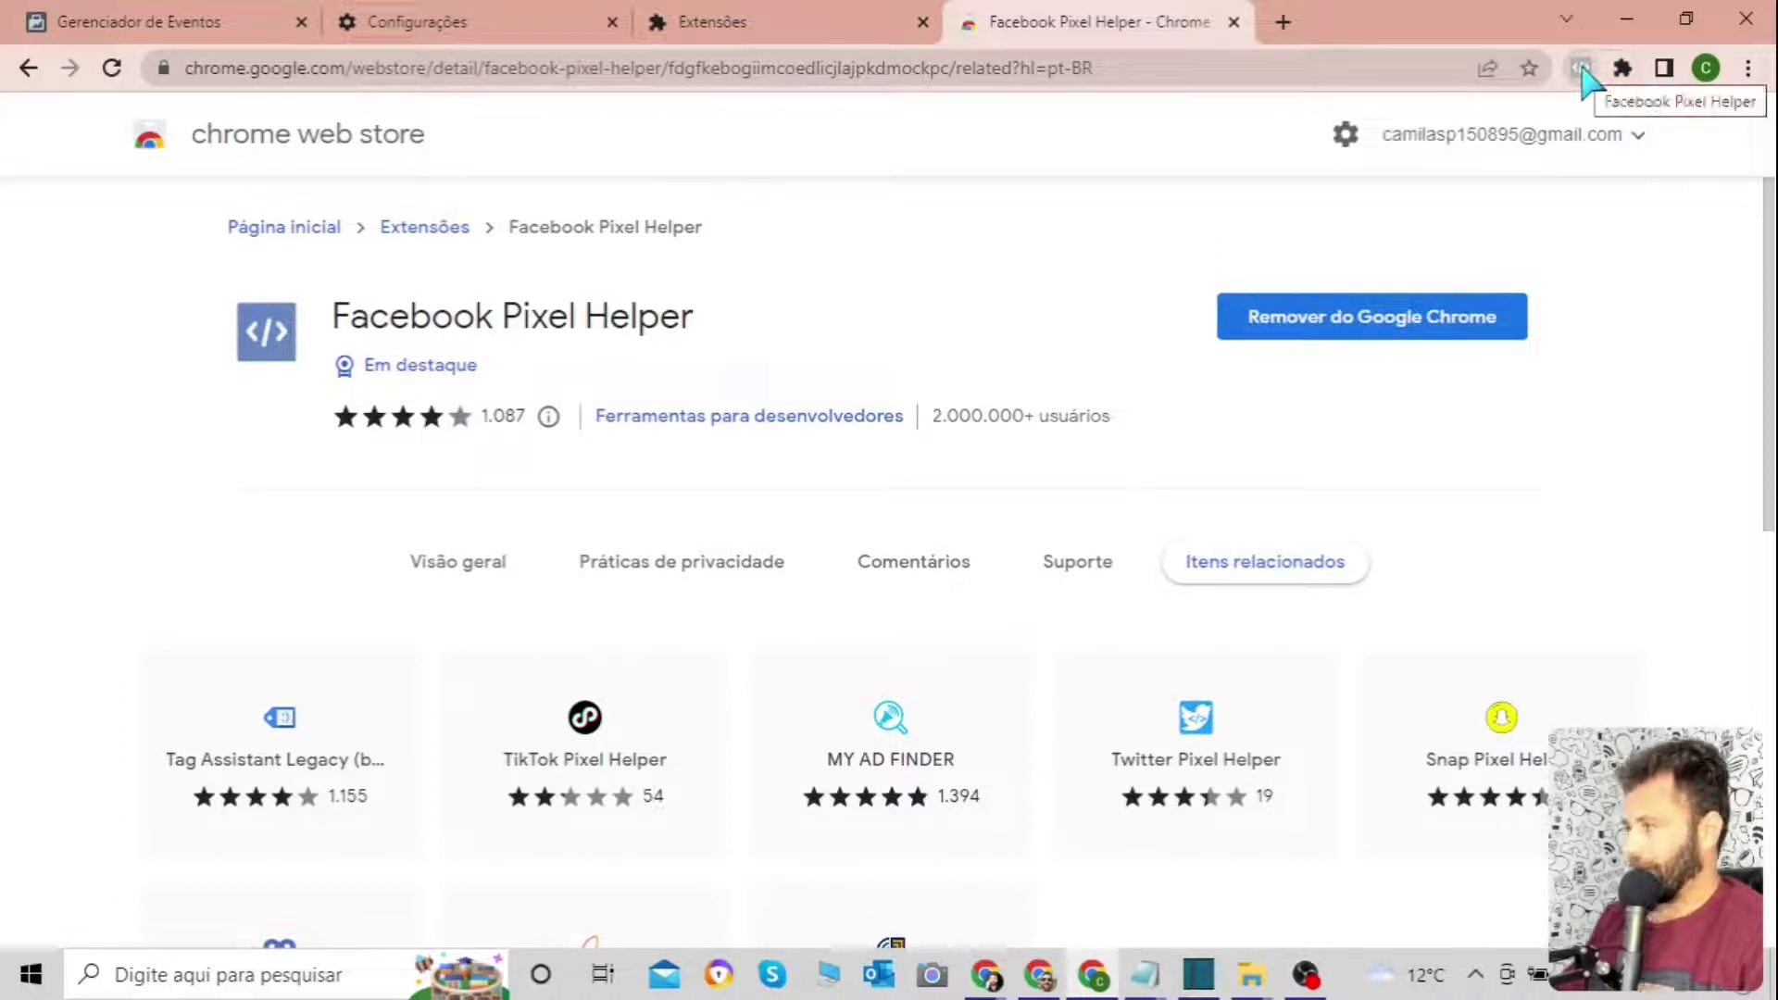
Load the site conversaosemlimites.com in a new browser tab.
{"action": "left_click", "coordinate": [1283, 24]}
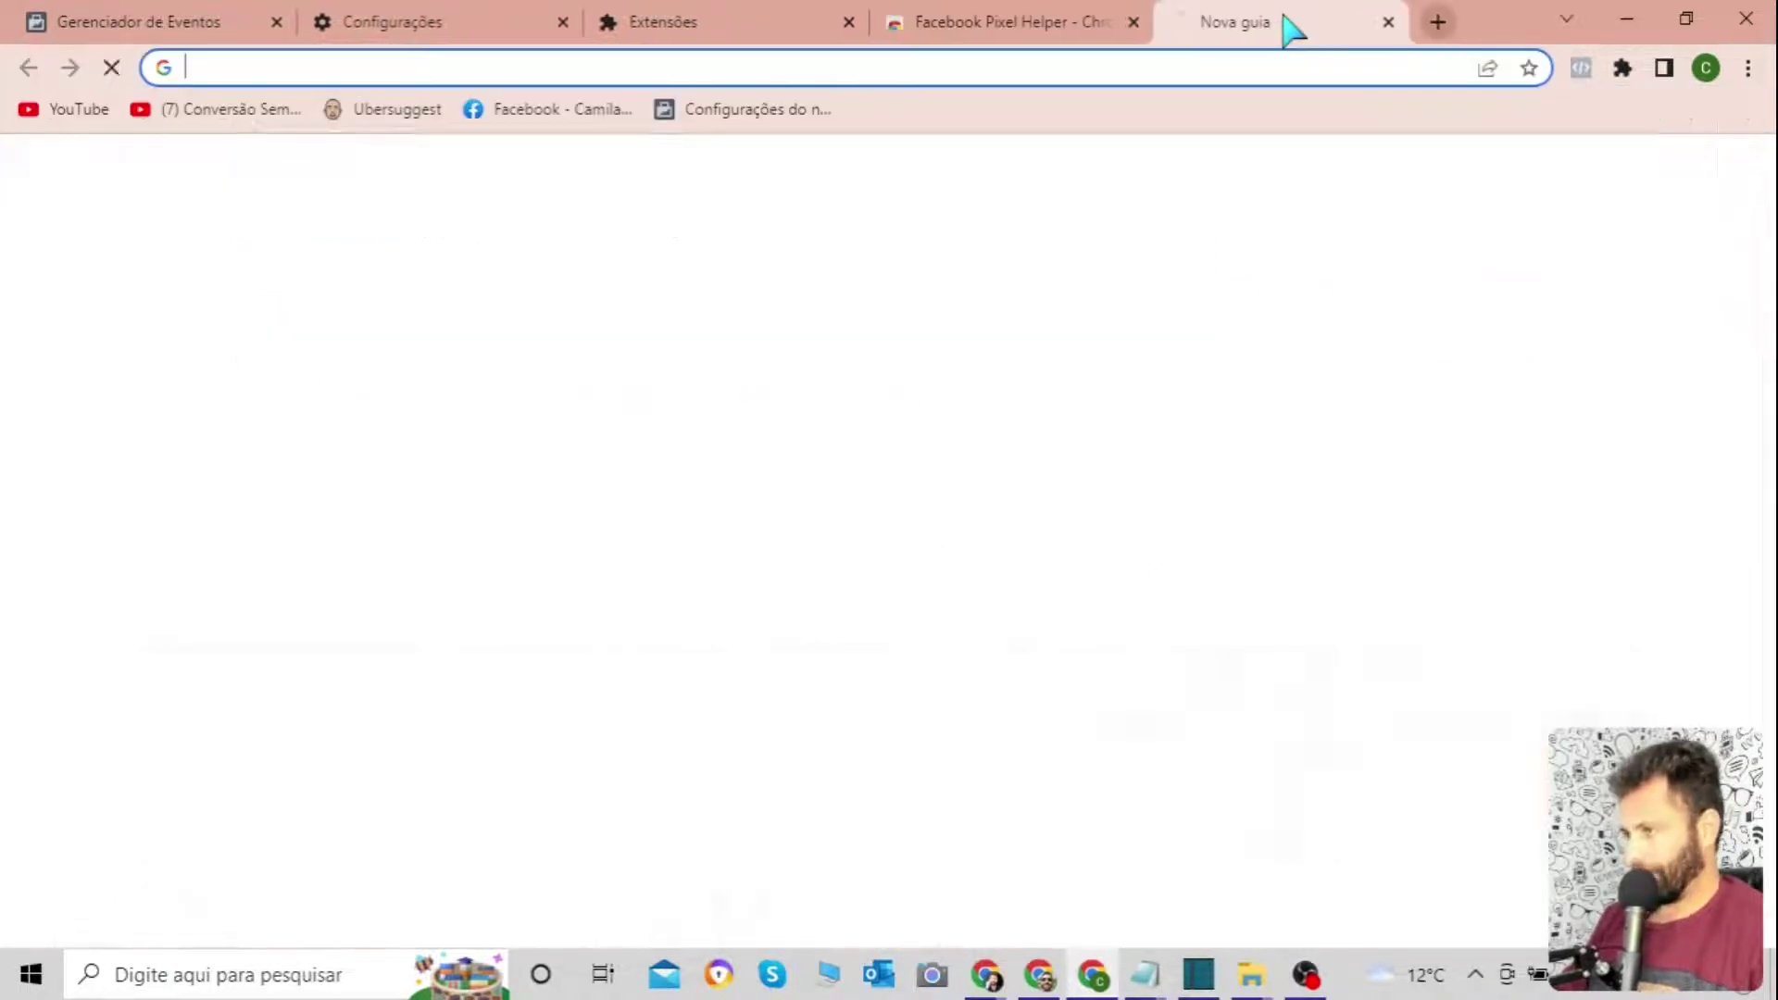
{"action": "type", "text": "con"}
{"action": "key", "text": "Return"}
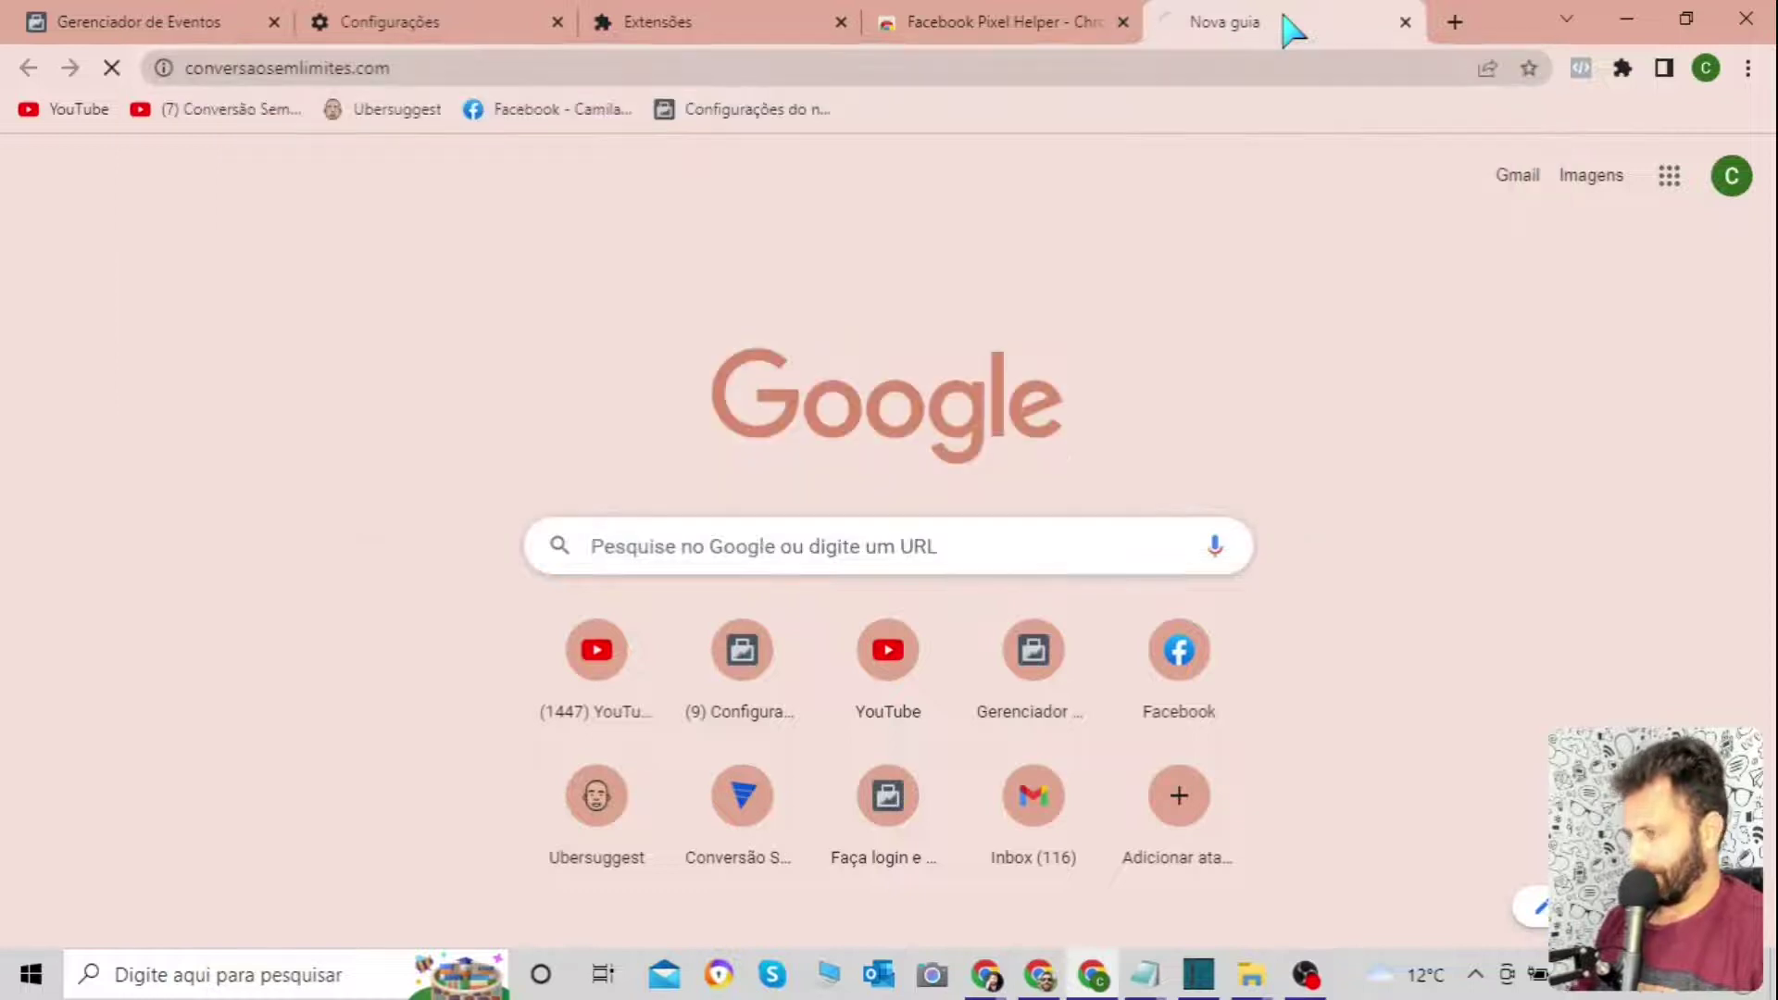